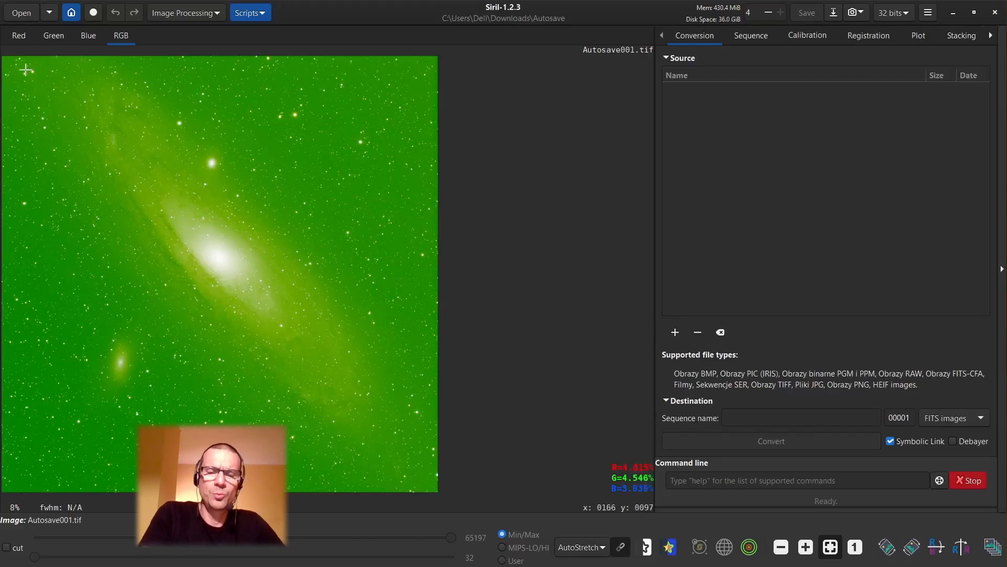
Examine the stars and edges around the image corners up close, finishing with the whole image fitted to the window.
scroll(26, 69, up, 10)
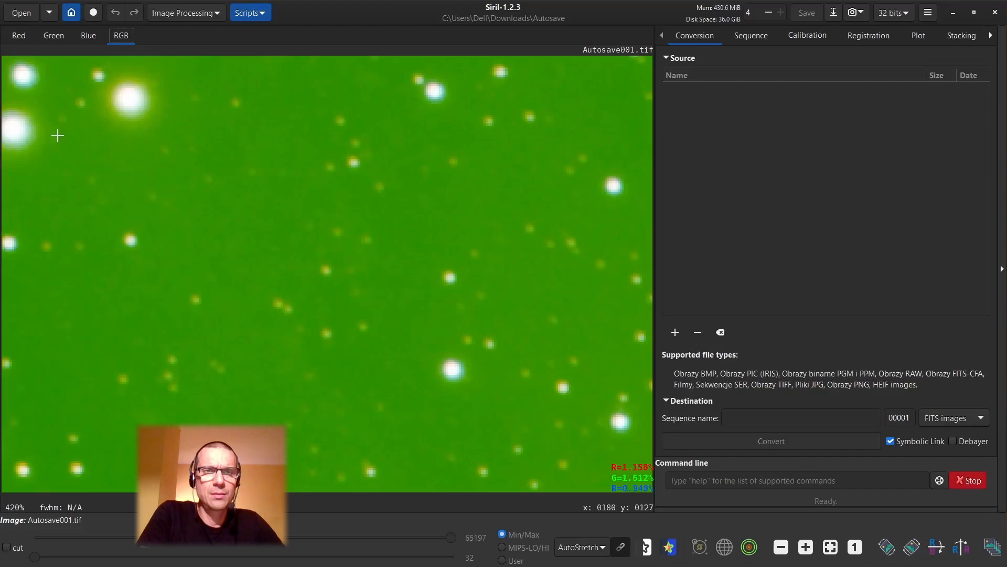
scroll(89, 294, down, 4)
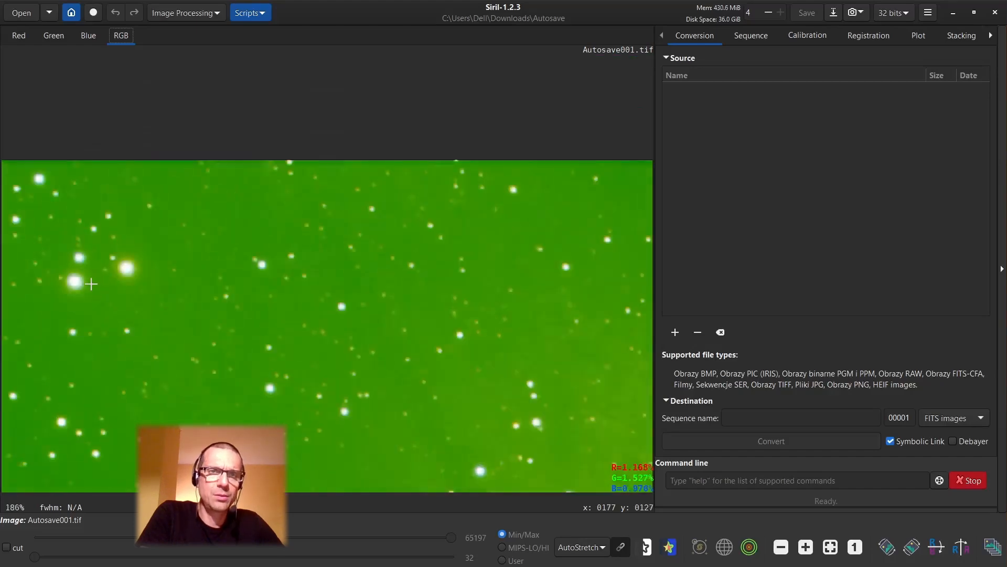
scroll(91, 284, down, 6)
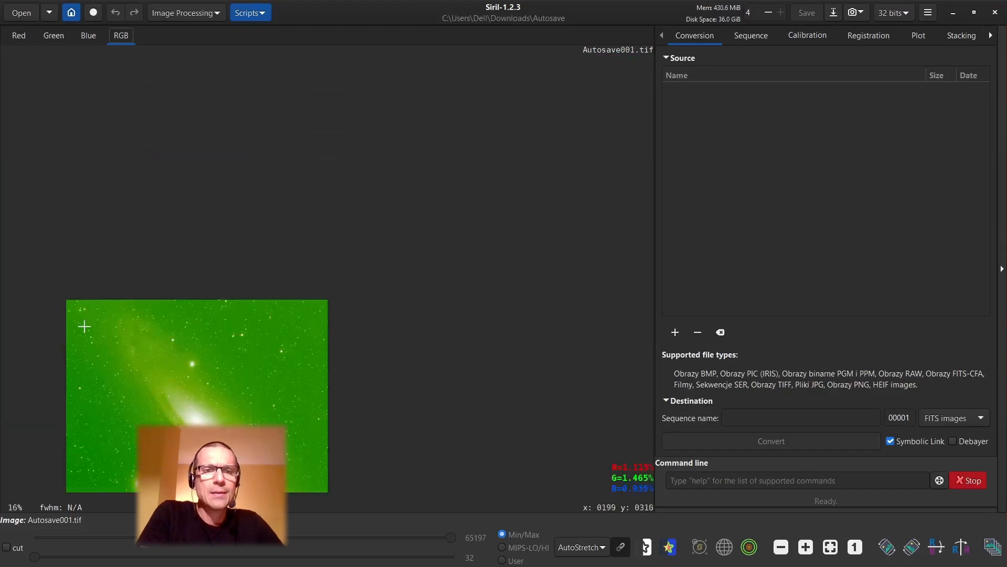
scroll(85, 327, up, 3)
drag(141, 328, 198, 139)
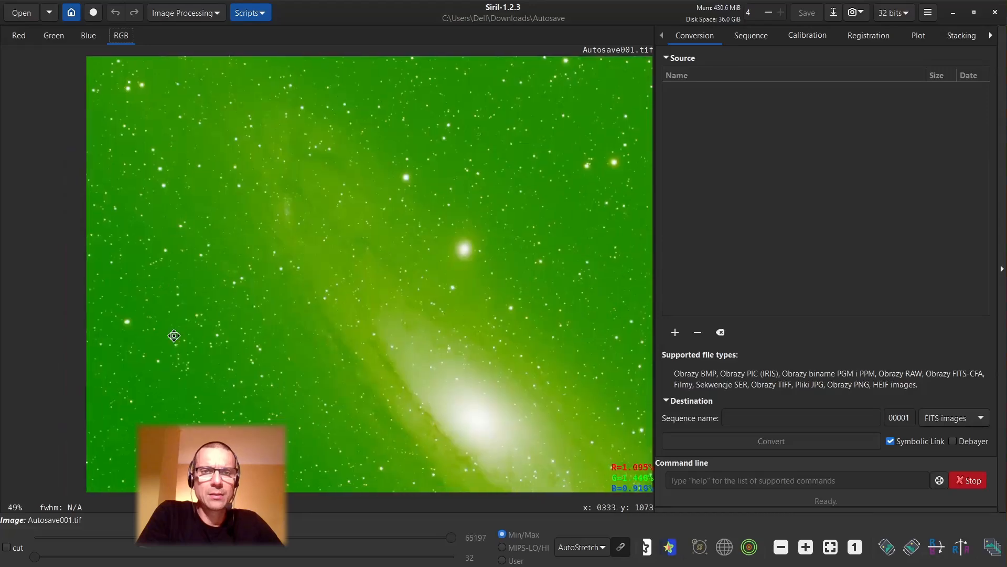
drag(174, 335, 162, 183)
drag(171, 362, 177, 175)
drag(160, 310, 170, 206)
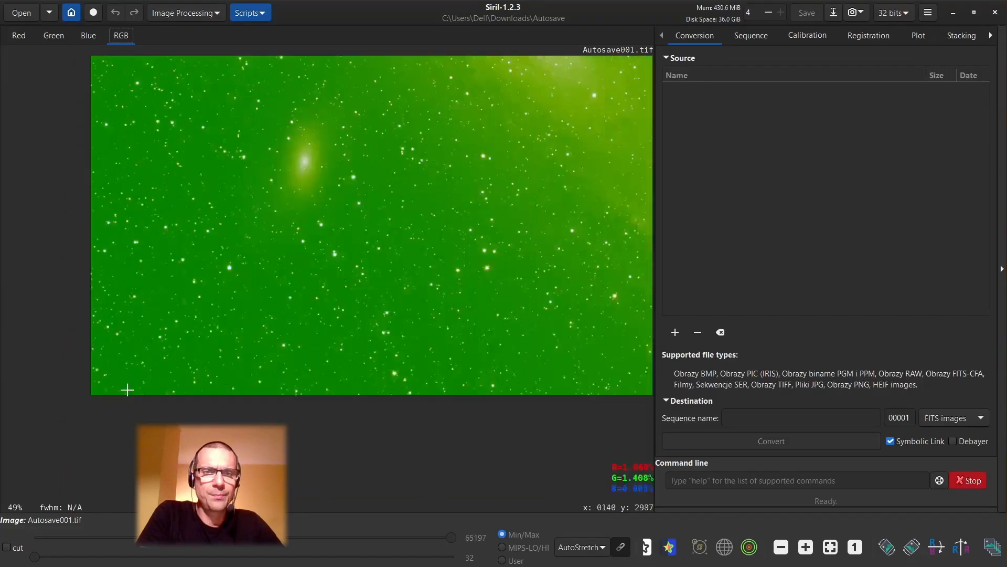
scroll(130, 344, up, 3)
scroll(131, 346, down, 2)
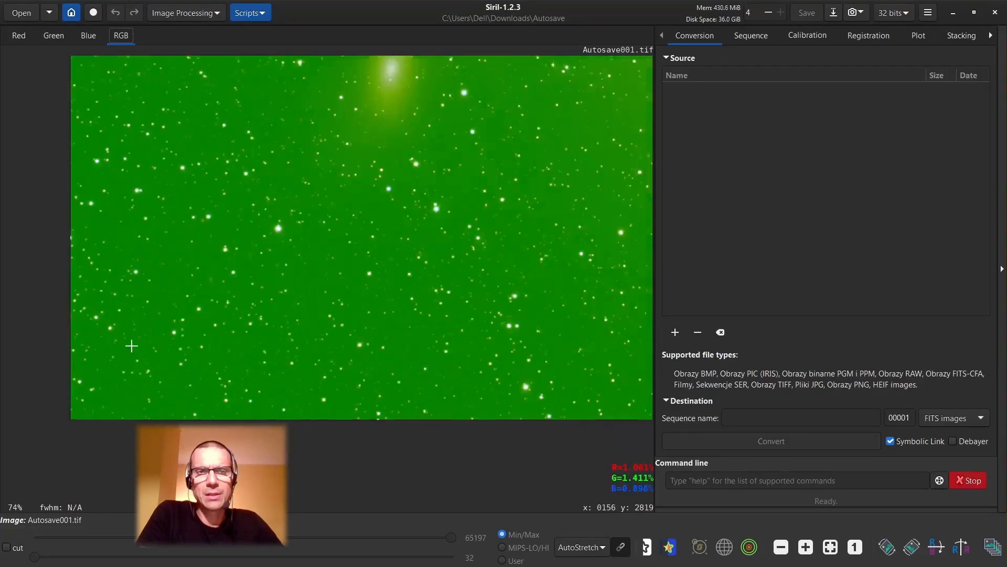
drag(531, 254, 290, 321)
drag(526, 314, 266, 285)
drag(617, 341, 462, 359)
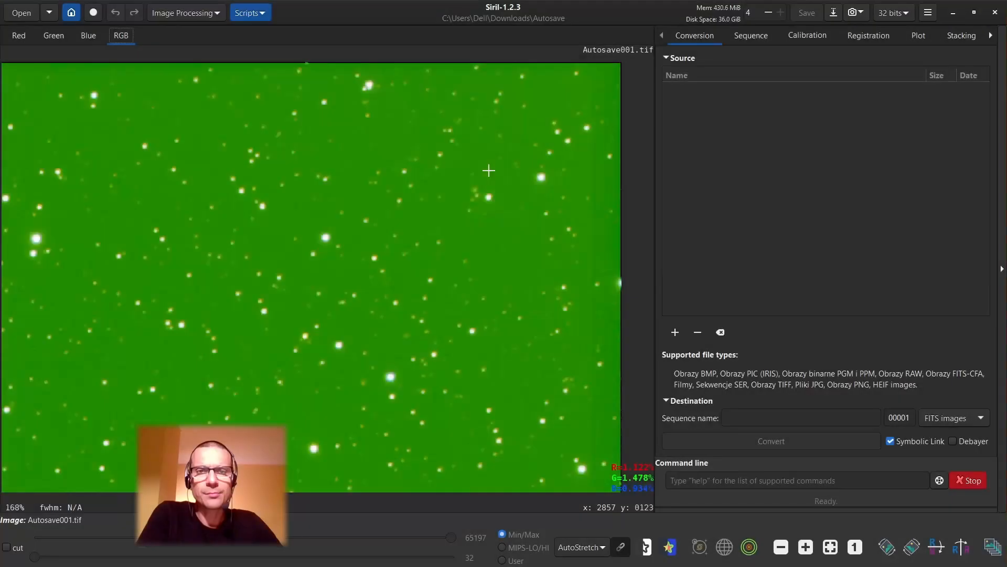
click(830, 547)
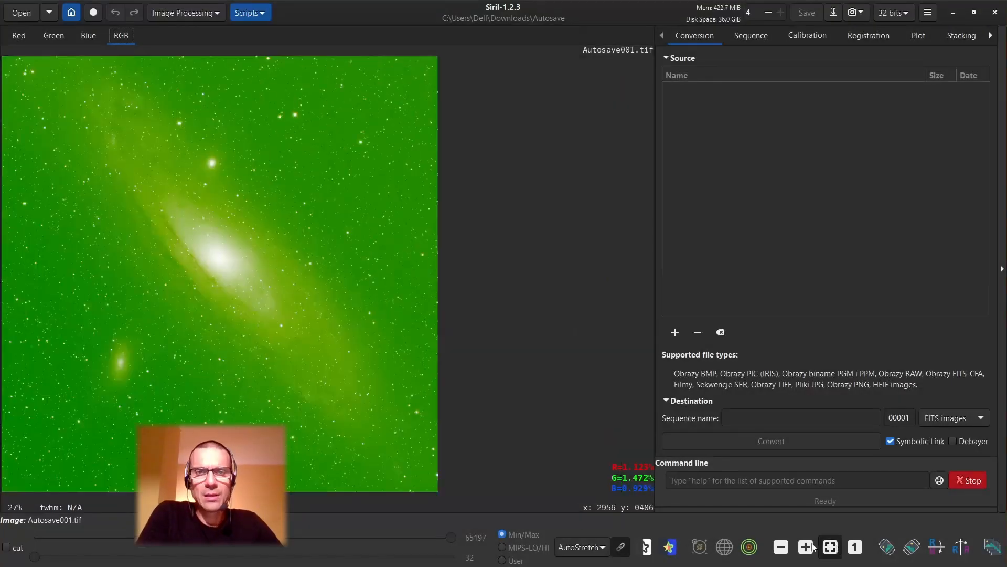
Compare the image preview in Linear display mode with AutoStretch, ending on AutoStretch.
click(603, 547)
click(458, 379)
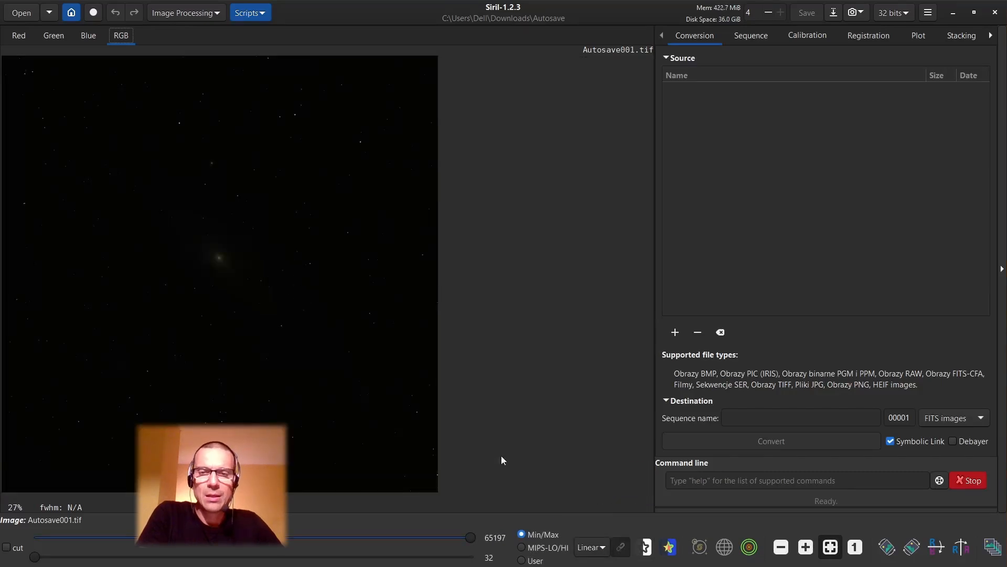
click(591, 547)
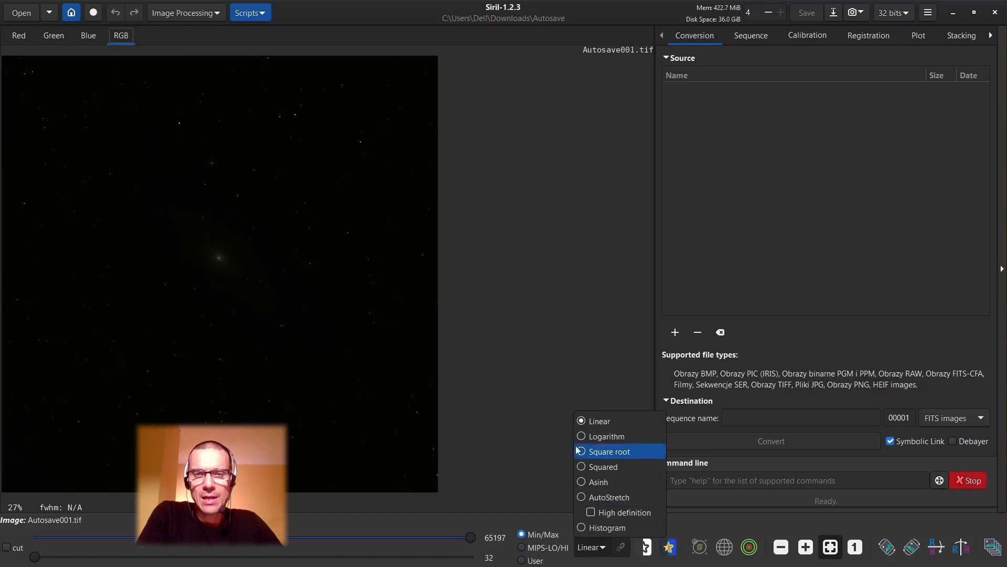
click(582, 498)
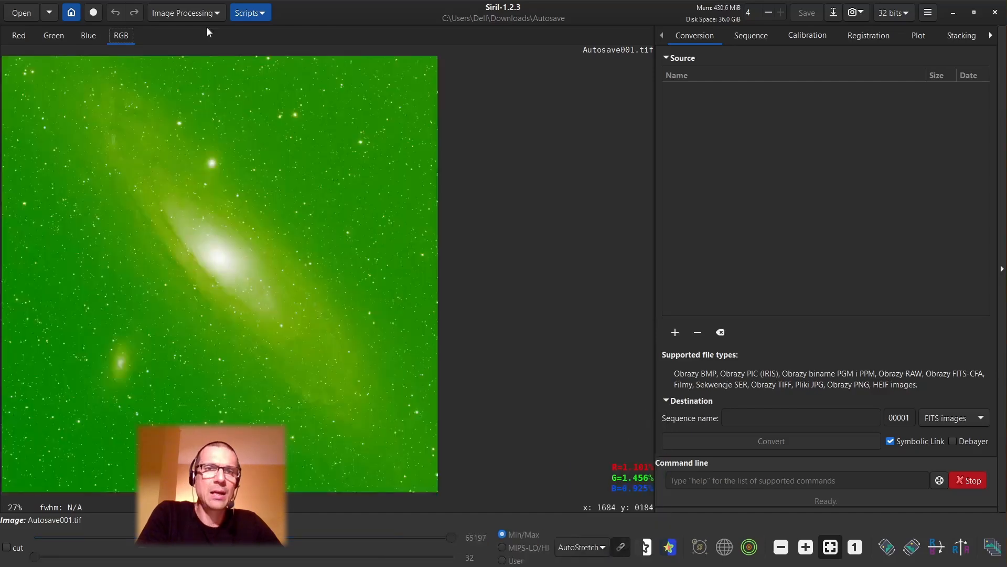
Start Photometric Color Calibration and look up the object m31 to fill in its coordinates.
click(193, 12)
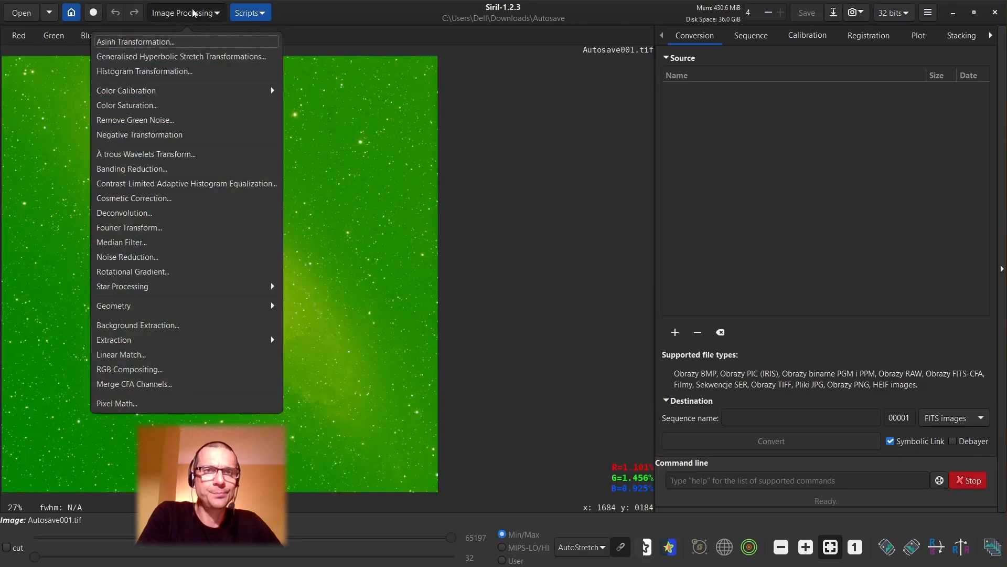
click(150, 90)
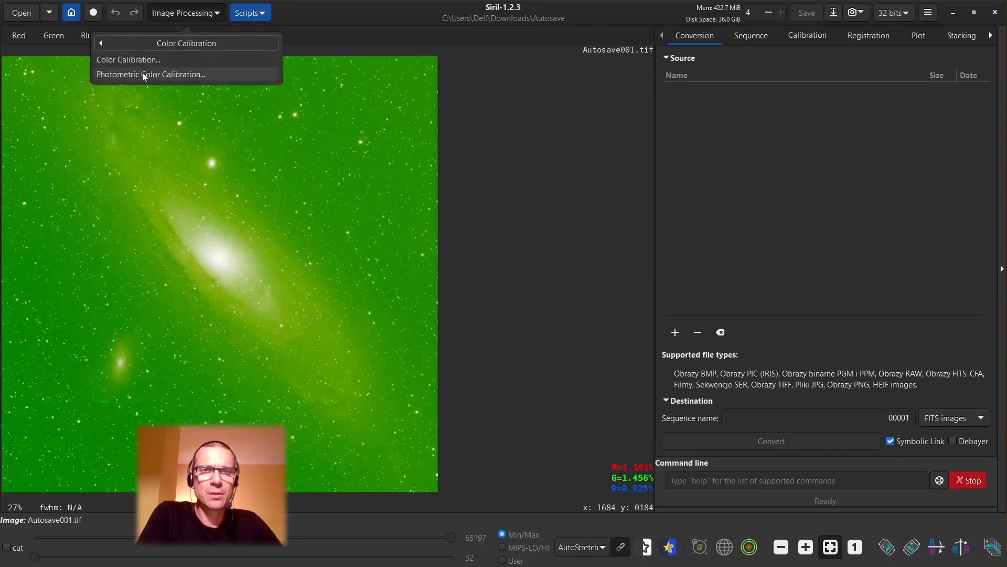
click(144, 75)
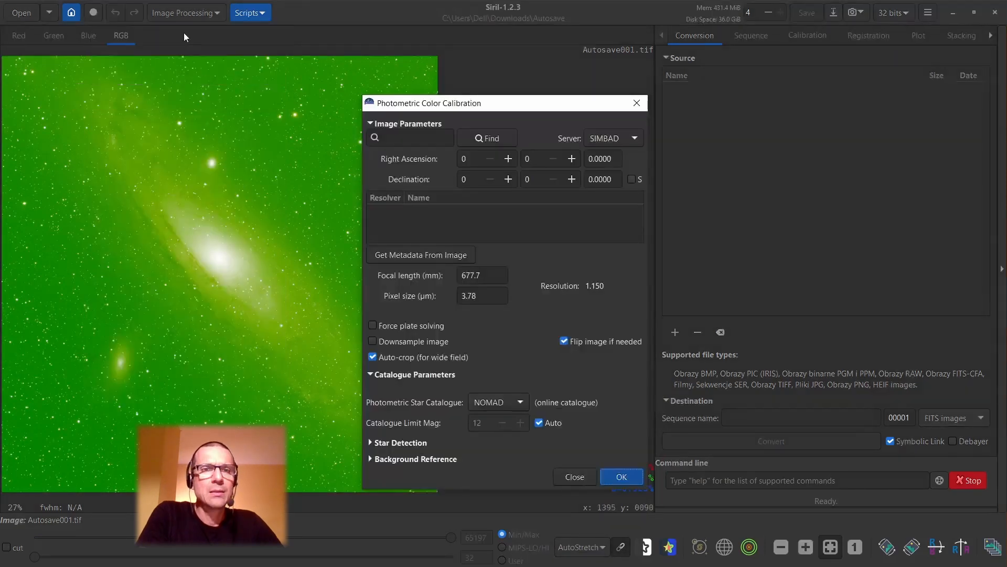
click(413, 138)
text(m31)
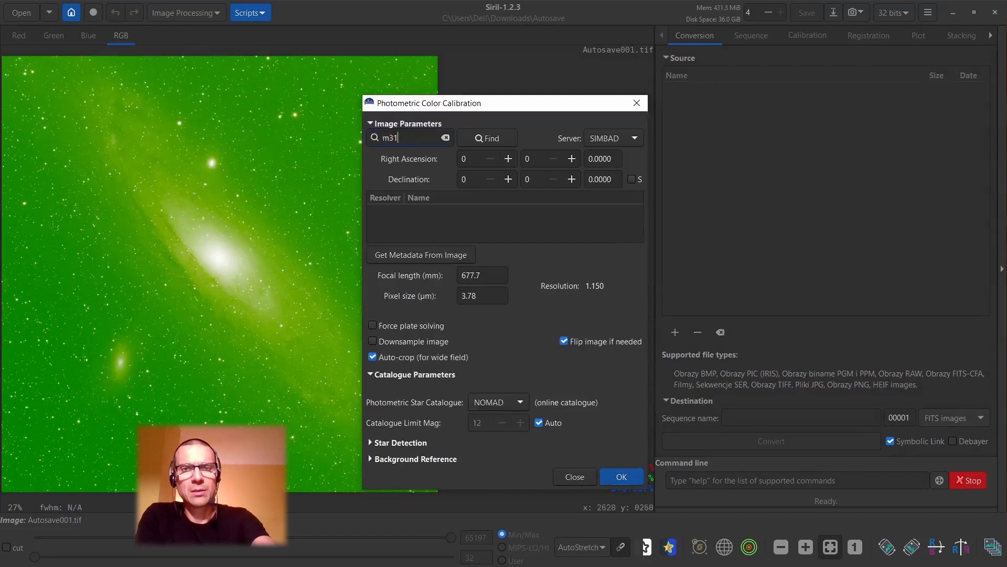
key(Return)
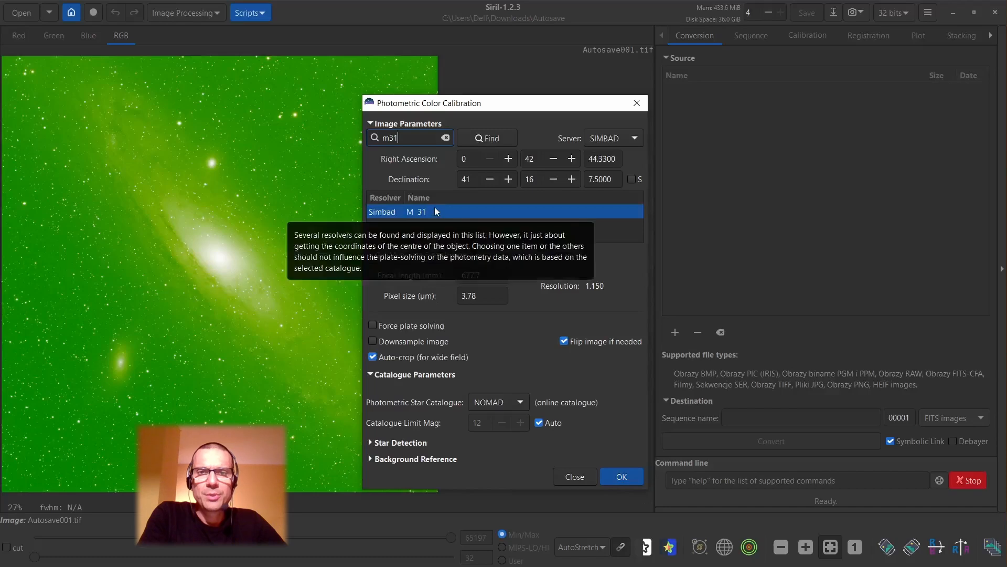
Run the photometric calibration with a focal length of 350 mm and a pixel size of 3.76 µm, and close the dialog.
double_click(494, 279)
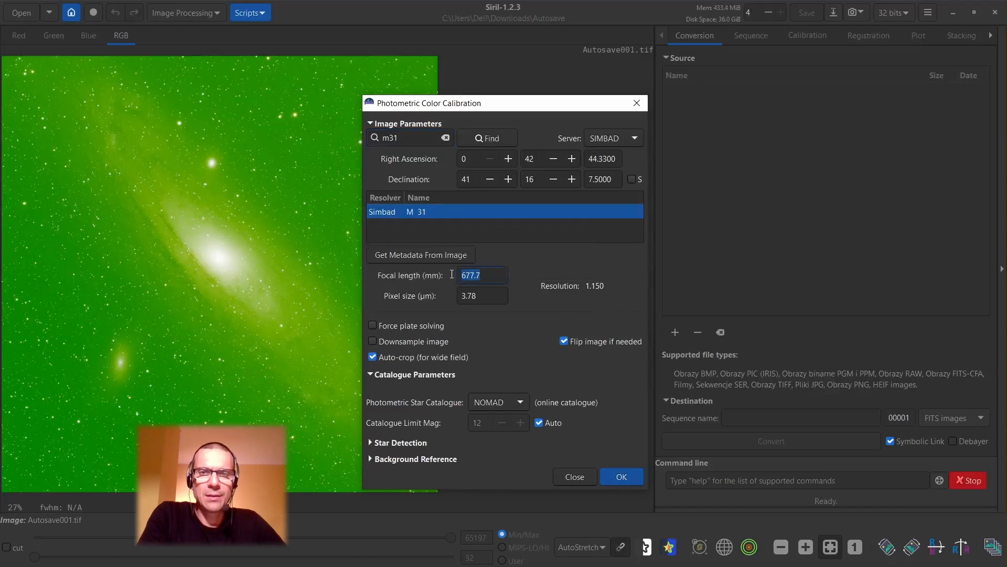
text(350)
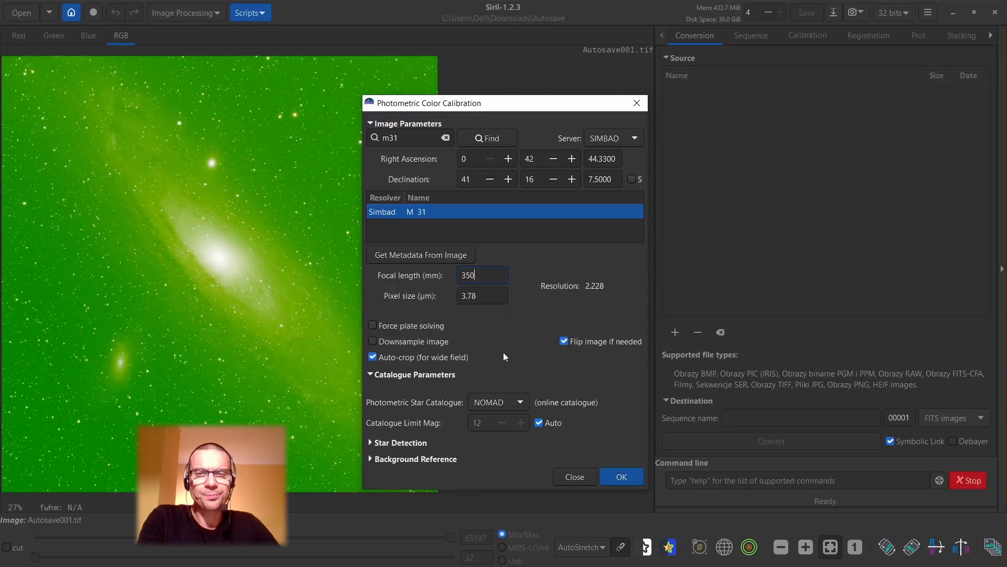
click(486, 297)
key(BackSpace)
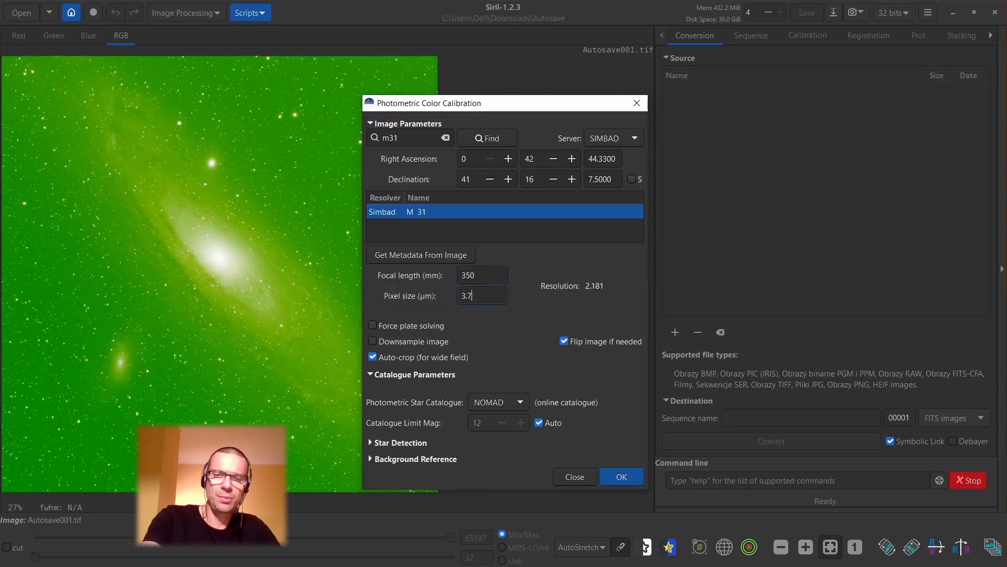
text(6)
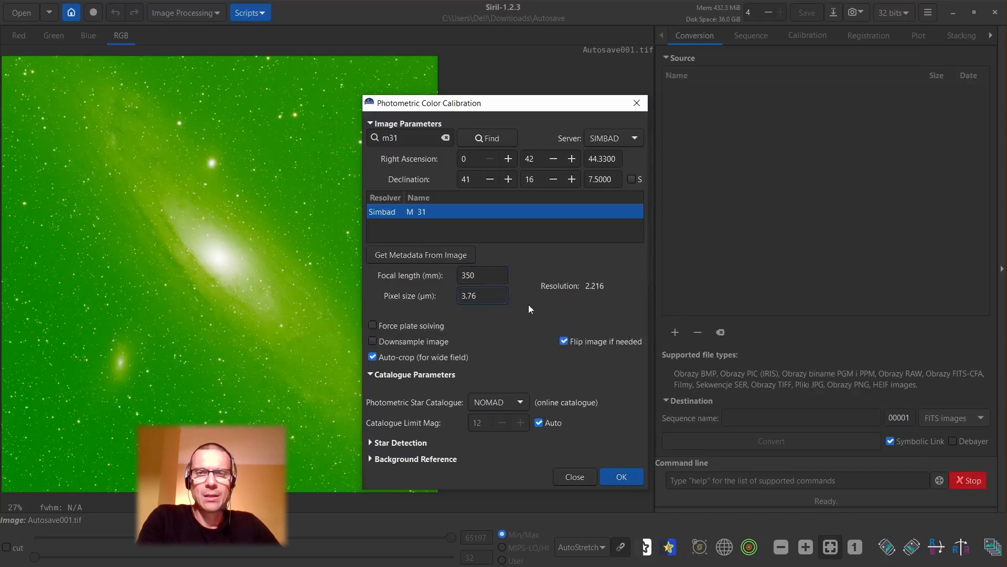
click(622, 476)
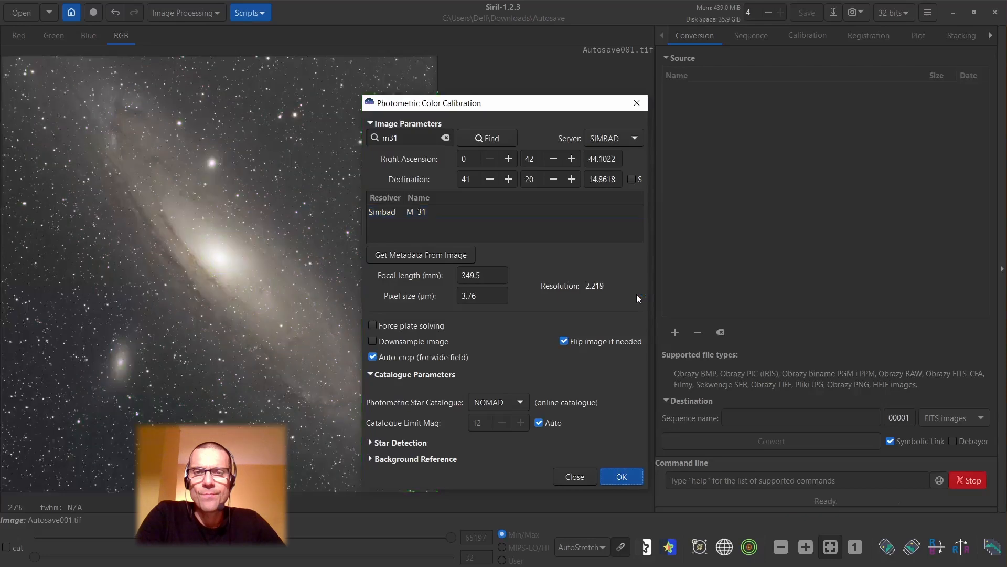
click(565, 476)
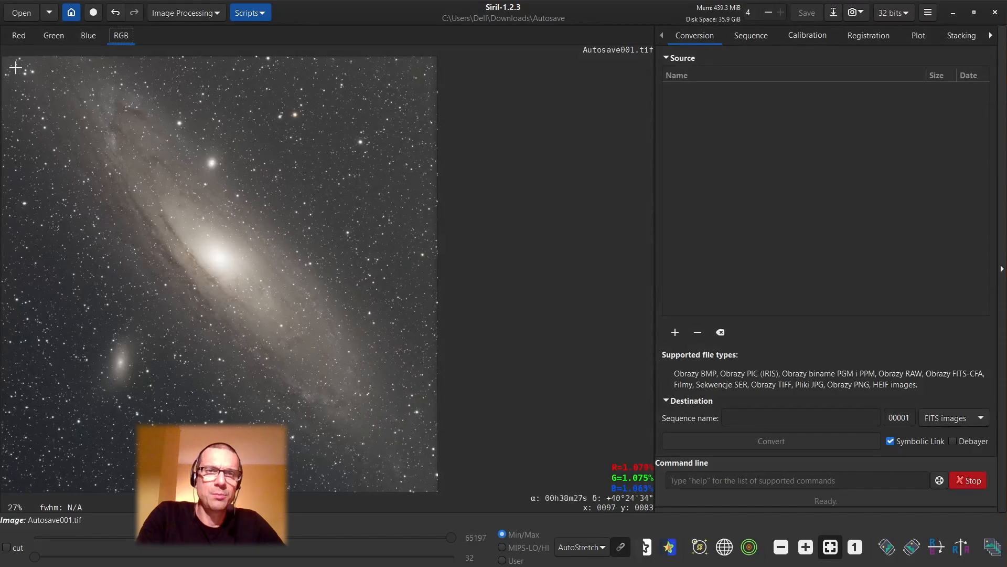
Examine star colors and shapes near opposite corners of the color-calibrated image.
scroll(15, 68, up, 6)
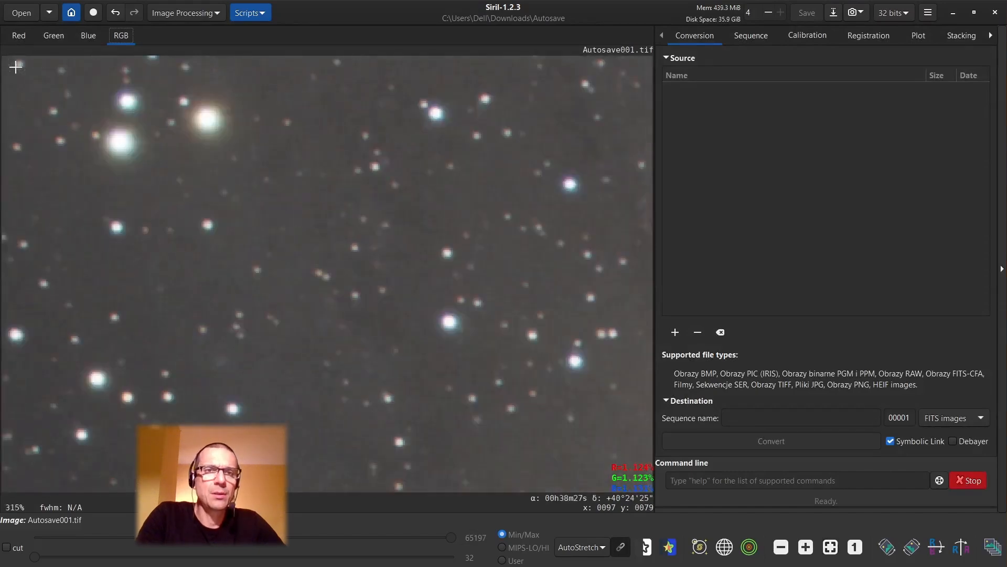
scroll(164, 117, down, 1)
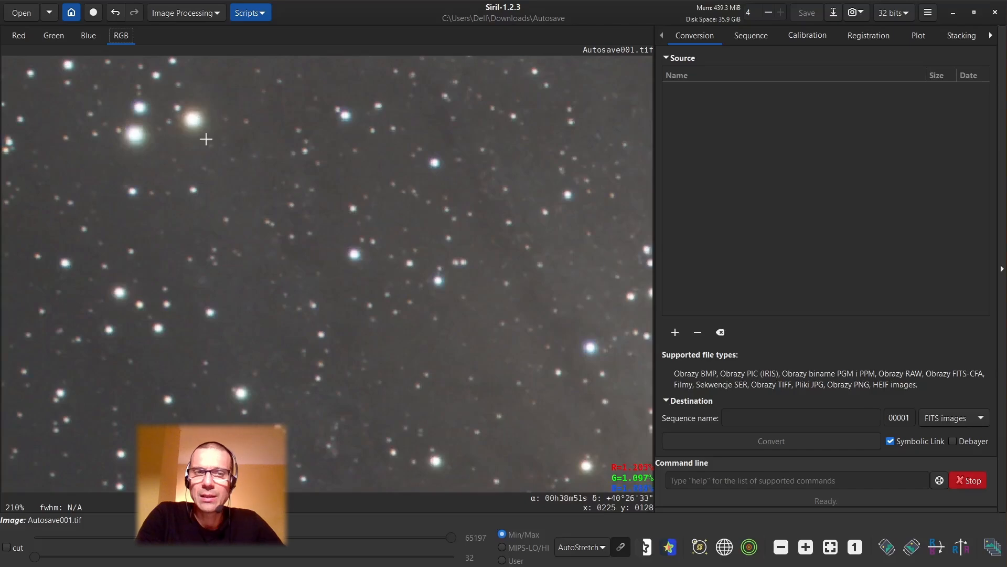
scroll(157, 108, up, 2)
scroll(159, 114, down, 5)
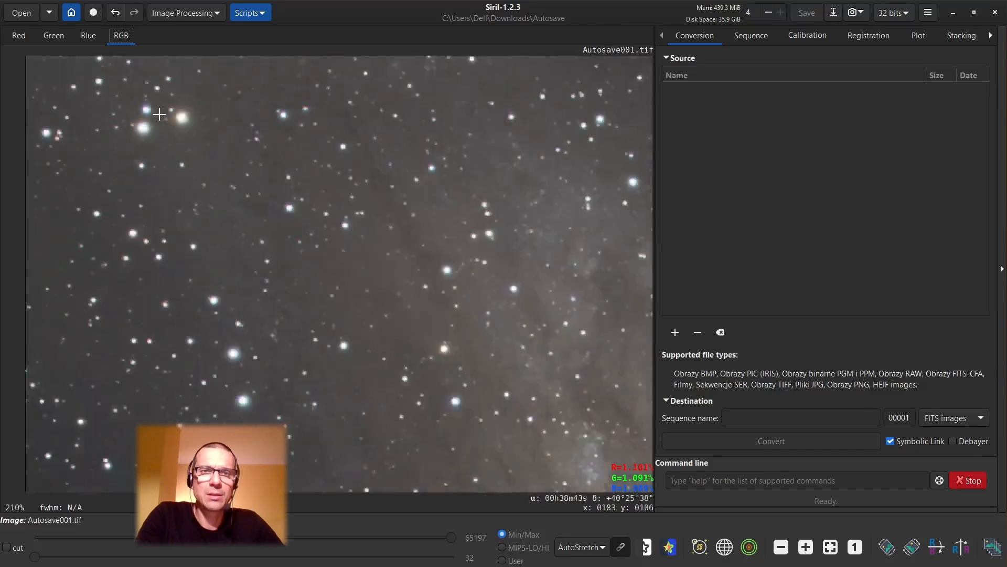
scroll(203, 218, down, 2)
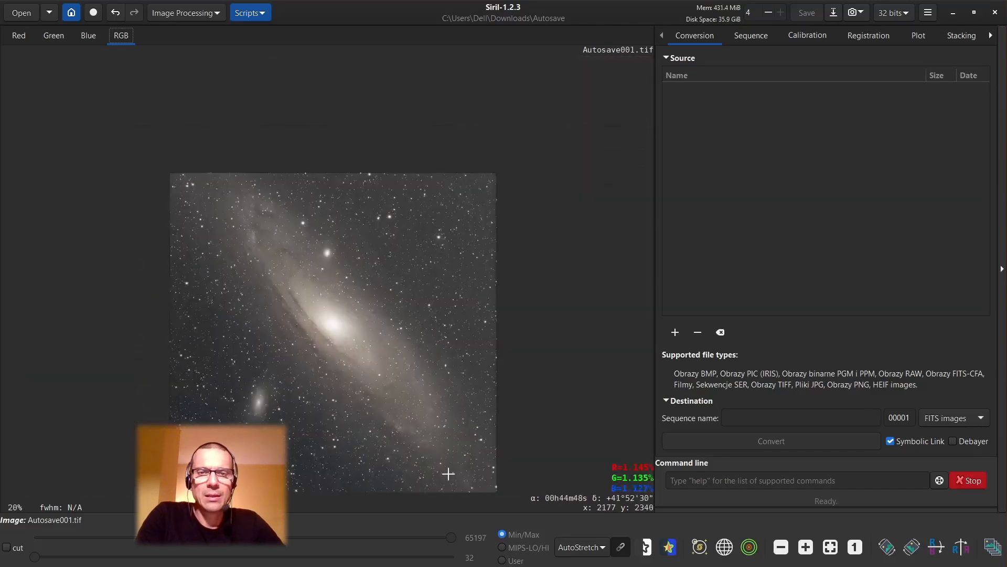
scroll(489, 479, up, 4)
scroll(476, 414, up, 2)
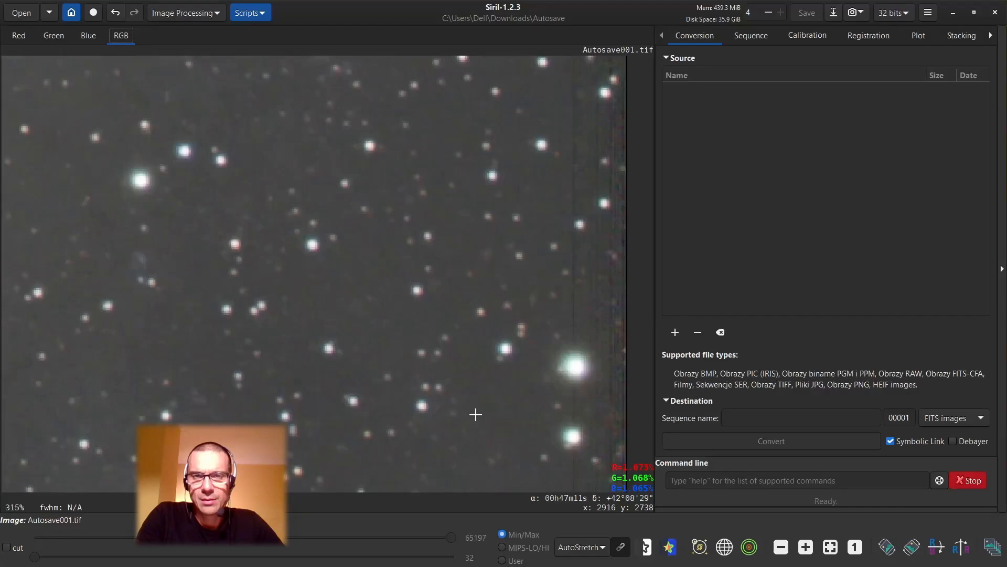
scroll(475, 415, down, 3)
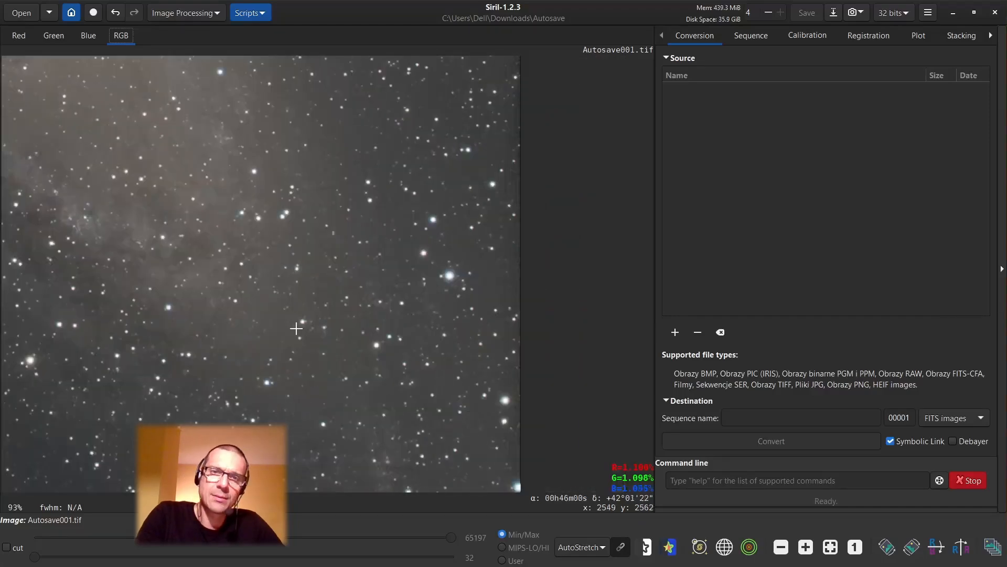
scroll(296, 328, down, 3)
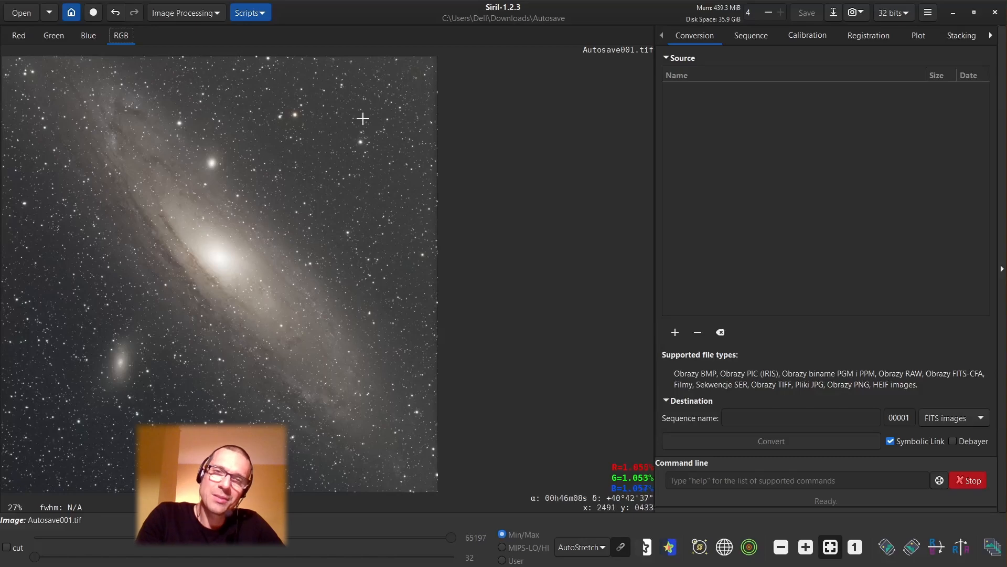
click(201, 13)
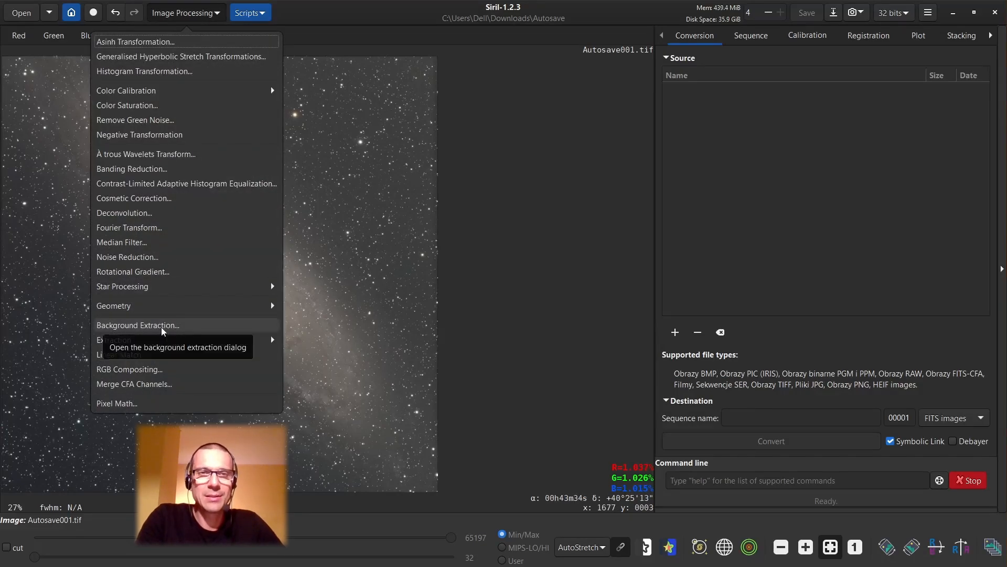
click(378, 195)
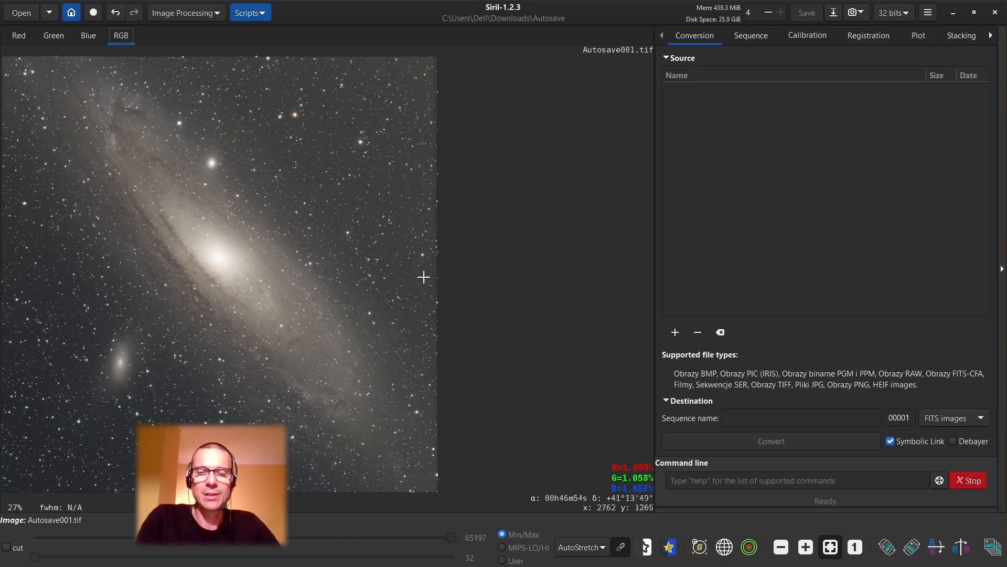
Switch the preview to Linear display mode and examine the color fringes of a bright star above the galaxy core.
click(603, 548)
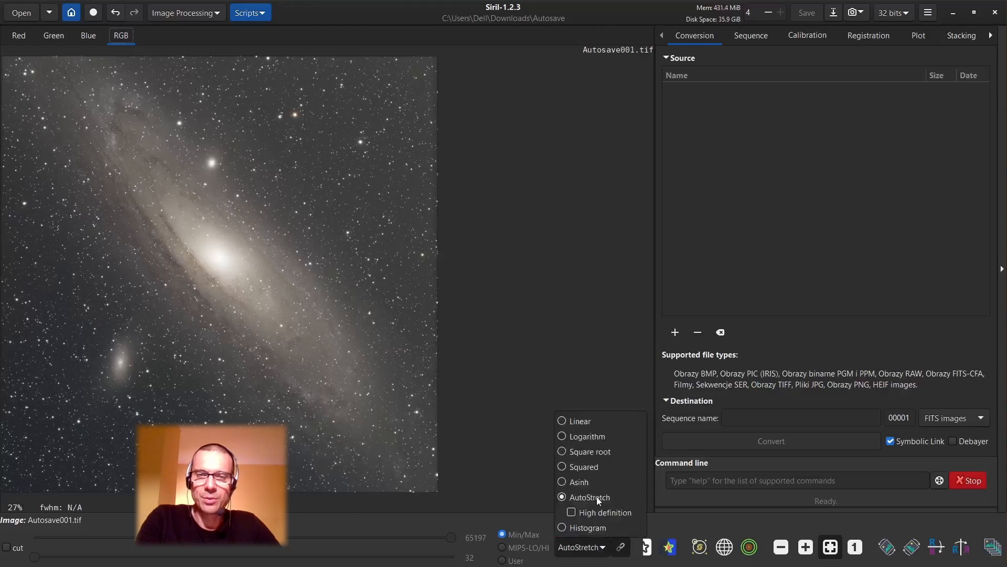
click(563, 421)
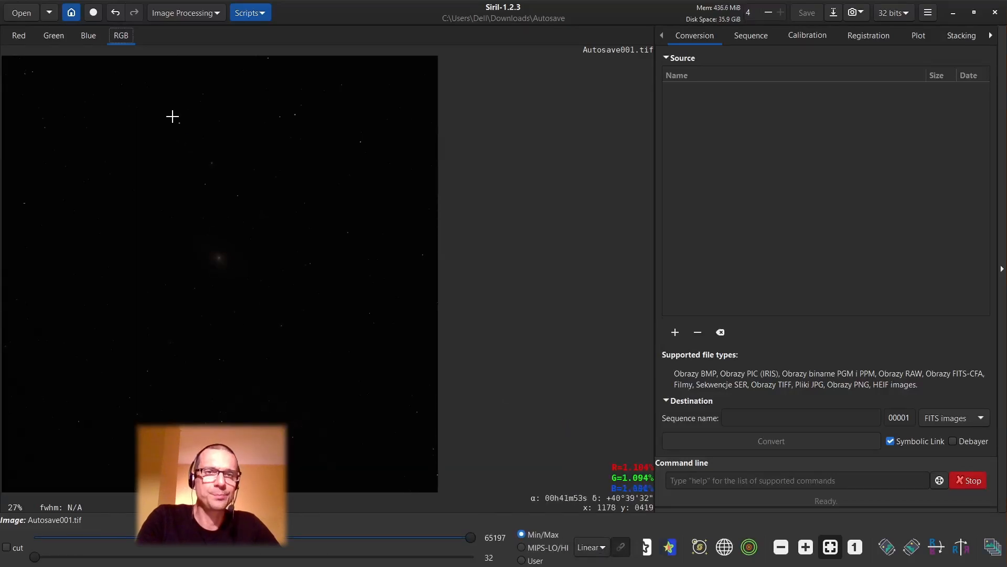
scroll(215, 168, up, 7)
scroll(218, 165, up, 1)
scroll(215, 168, down, 2)
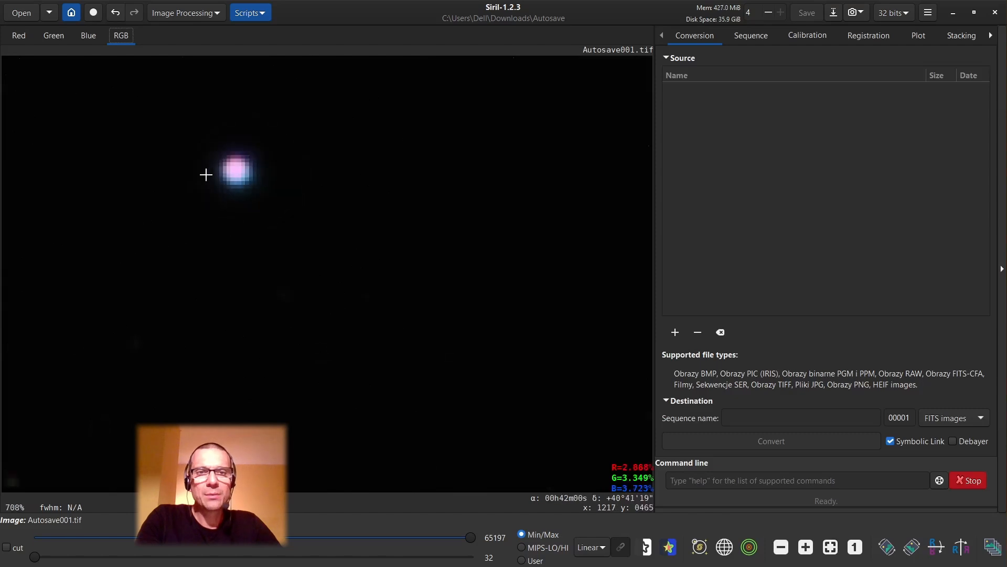
scroll(206, 175, down, 3)
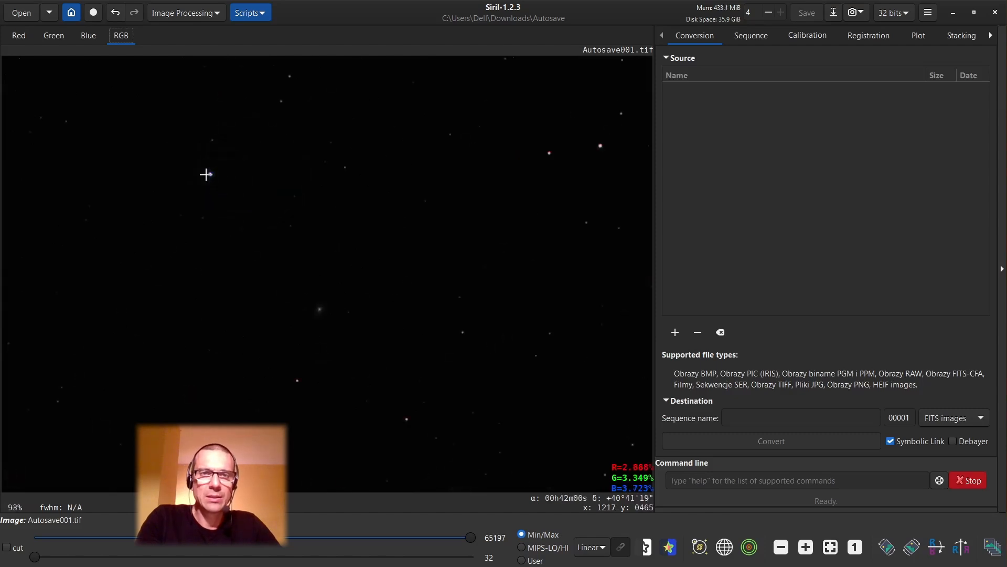
Examine the color fringes of the reddish star in the upper right of the linear image, and fit the whole image in view.
scroll(566, 157, up, 3)
scroll(530, 139, up, 1)
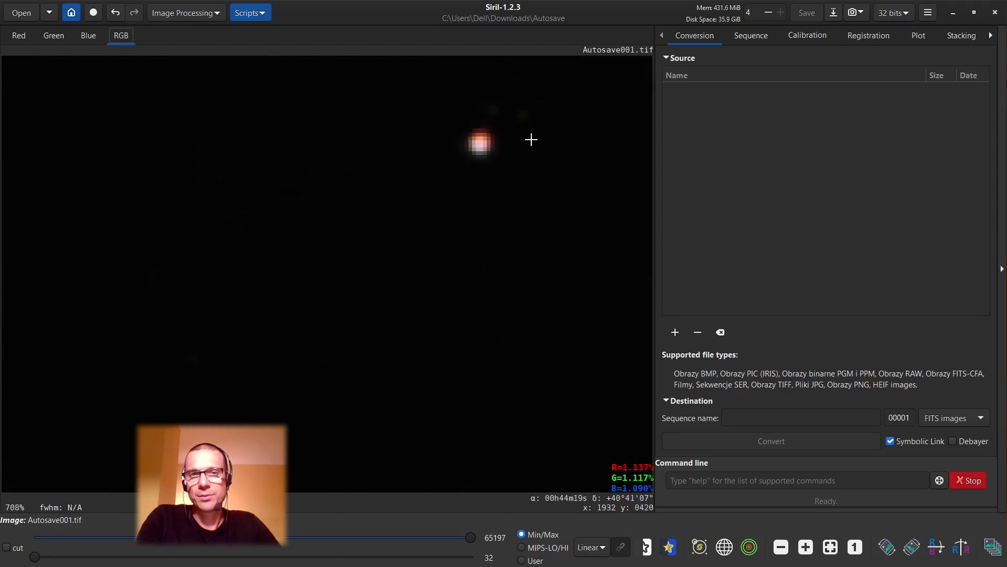
scroll(528, 140, down, 1)
scroll(523, 142, down, 4)
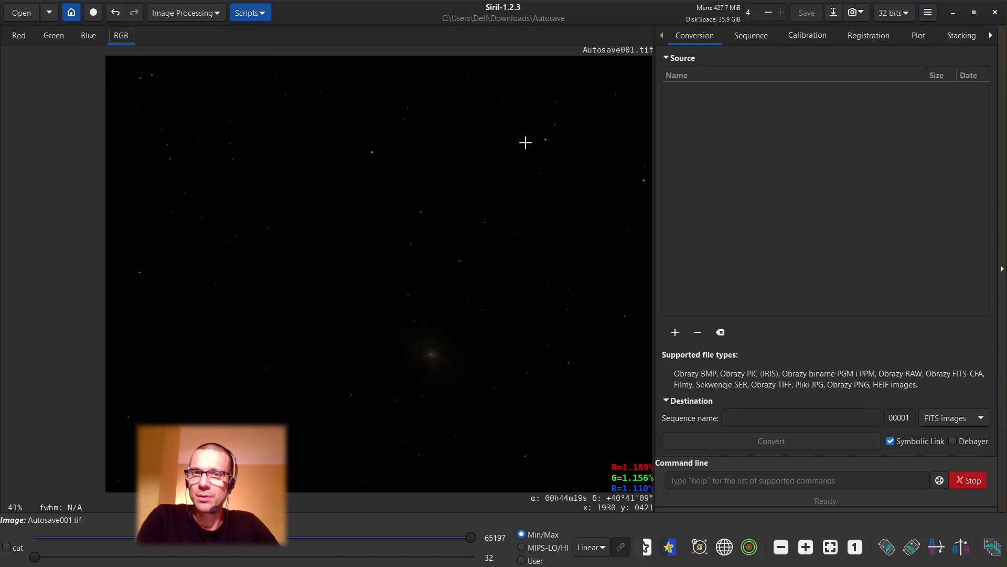
click(830, 547)
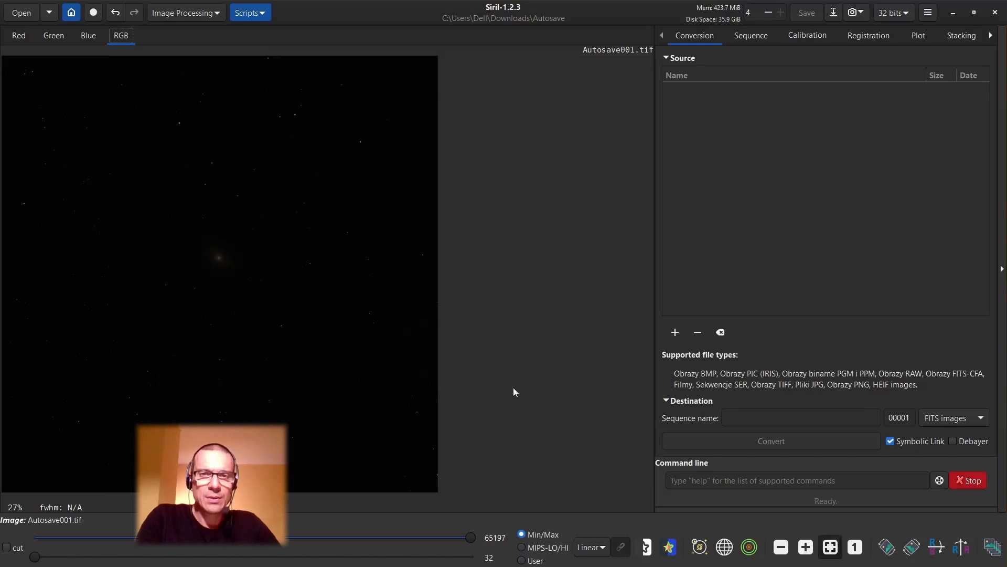
Start a Histogram Transformation and lower the midtones to about 0.077.
click(189, 13)
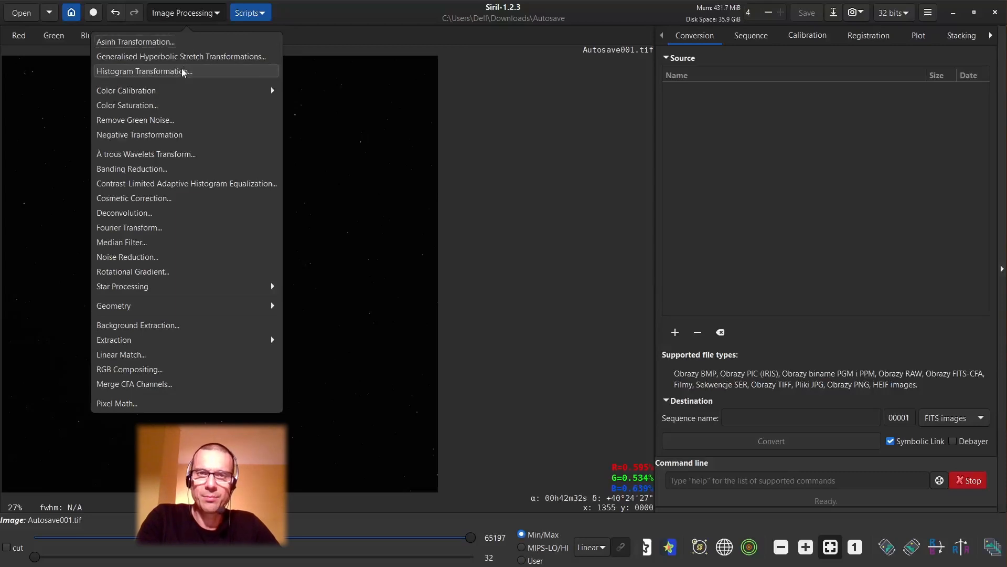
click(183, 72)
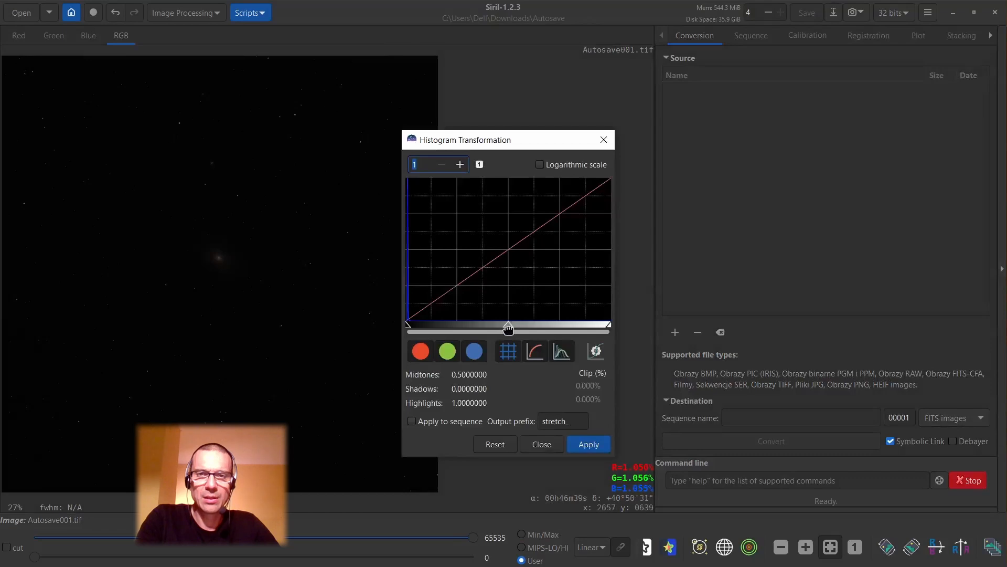
drag(509, 333, 422, 337)
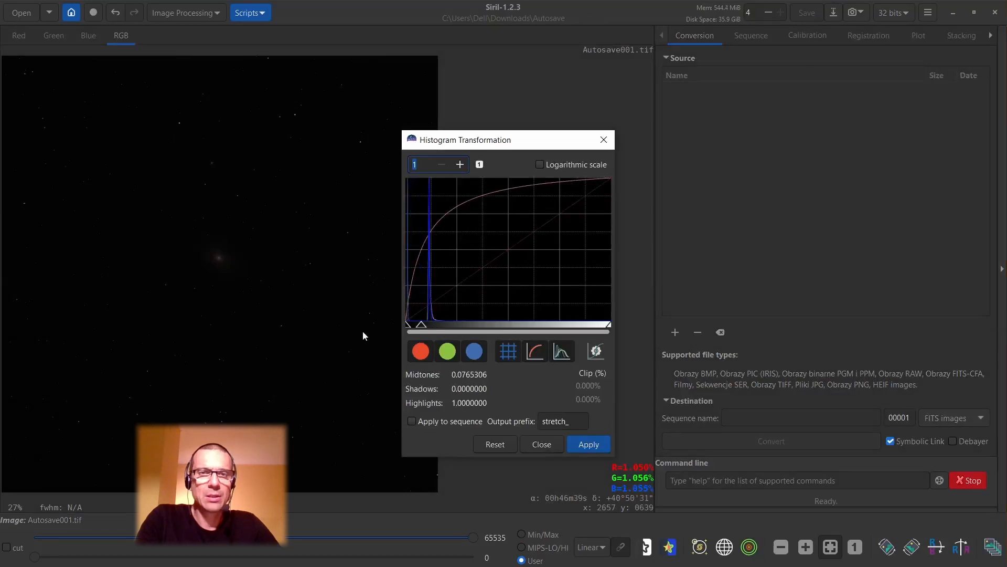
Examine the color fringes of the bright star above the galaxy core in the stretched preview.
scroll(157, 113, up, 6)
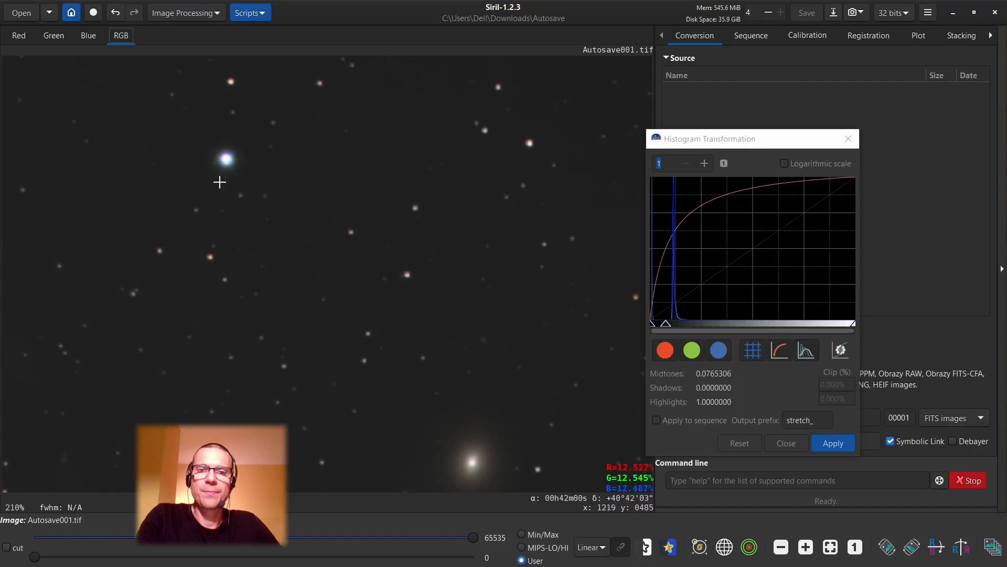
scroll(213, 146, up, 2)
scroll(219, 153, up, 1)
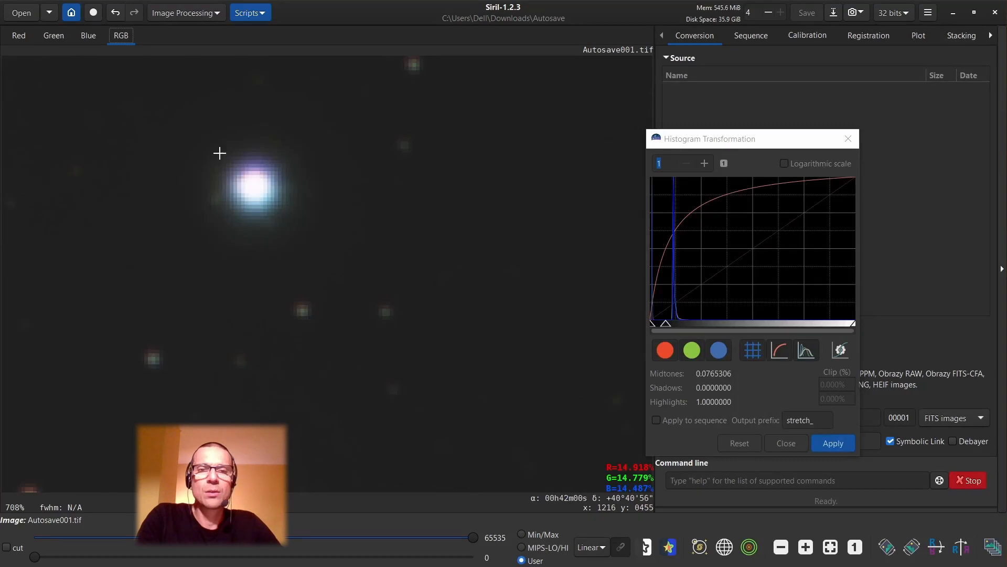
scroll(220, 153, down, 2)
scroll(219, 153, down, 2)
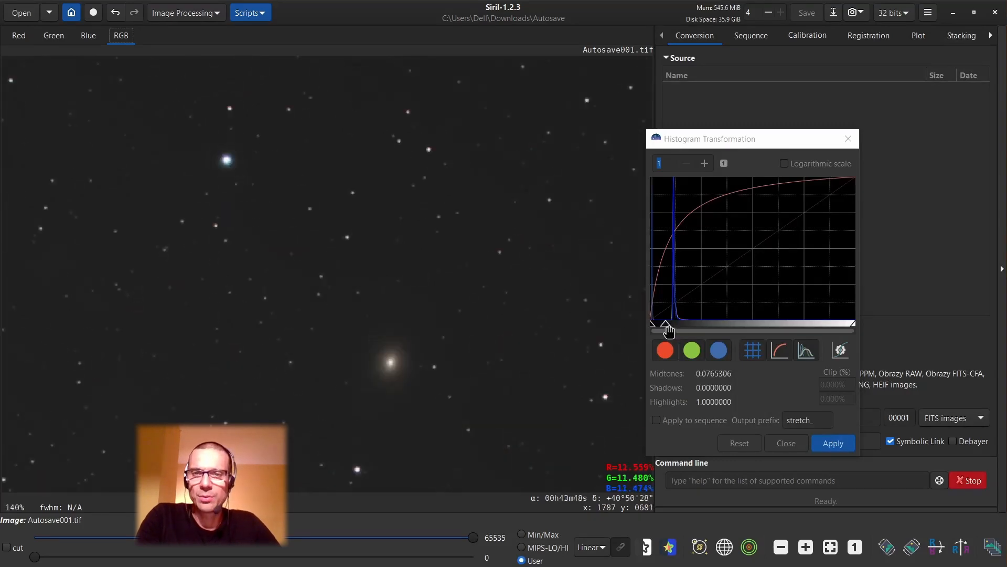
scroll(243, 180, up, 3)
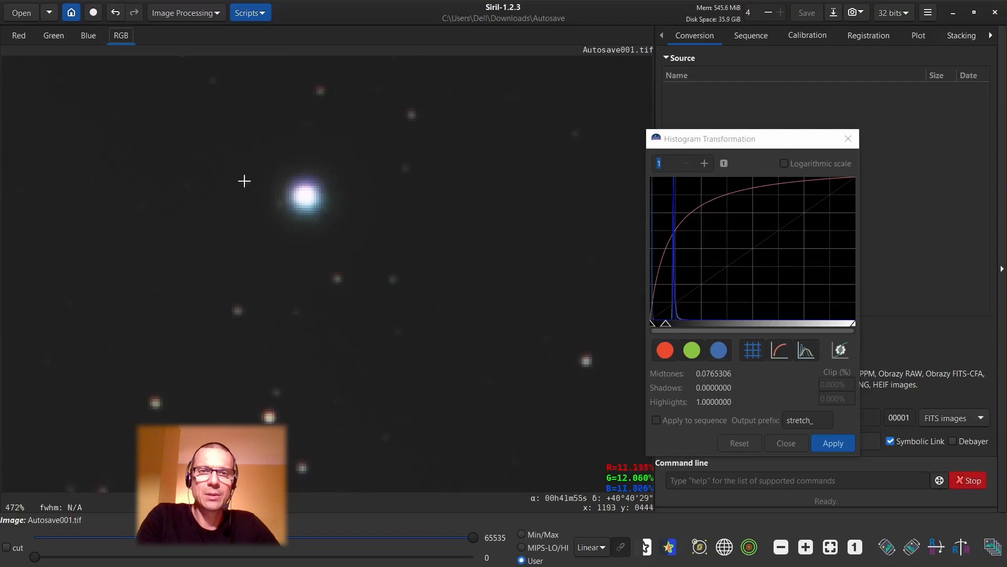
Reset the histogram stretch and set the midtones to about 0.094.
click(736, 443)
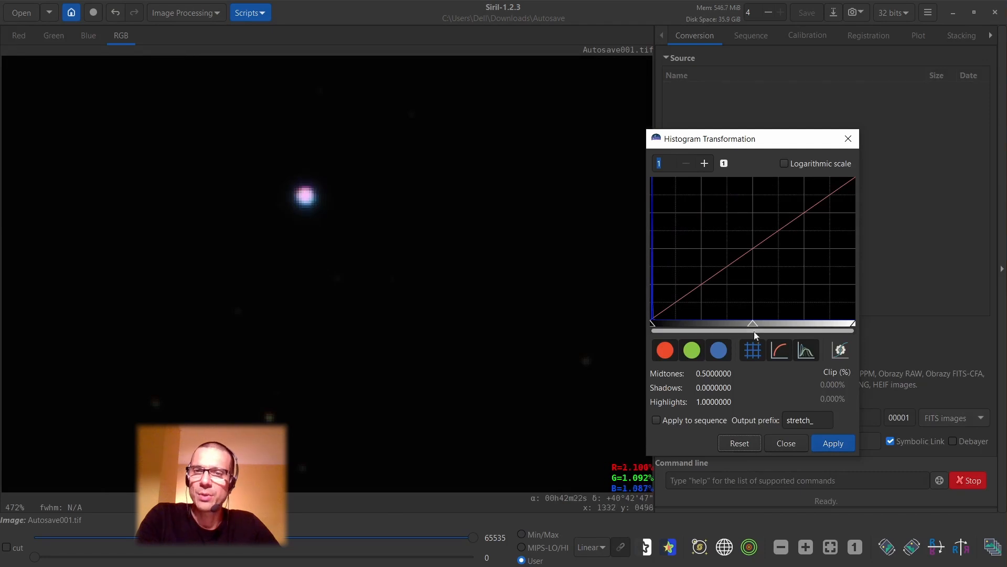
drag(753, 331, 664, 333)
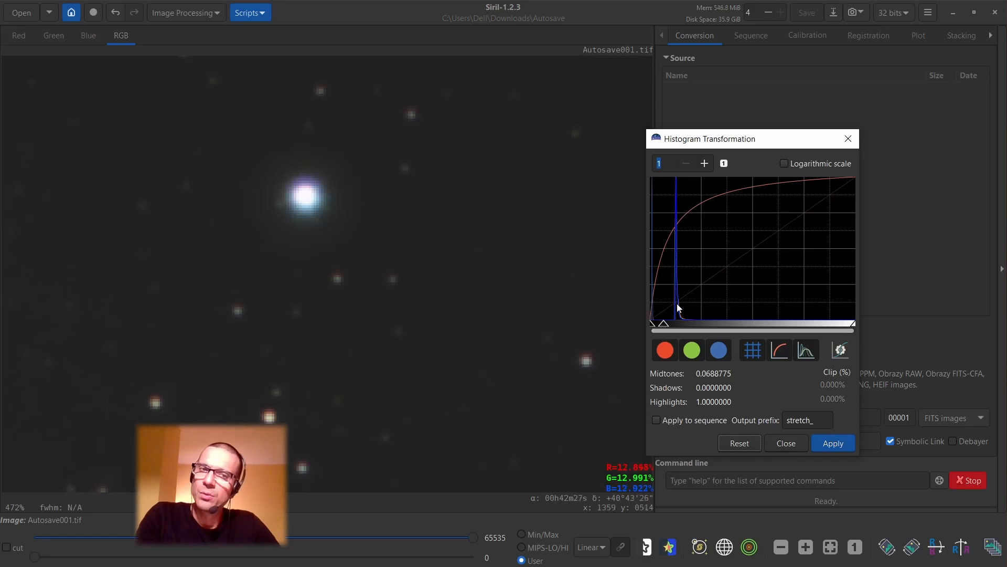
drag(665, 322, 671, 322)
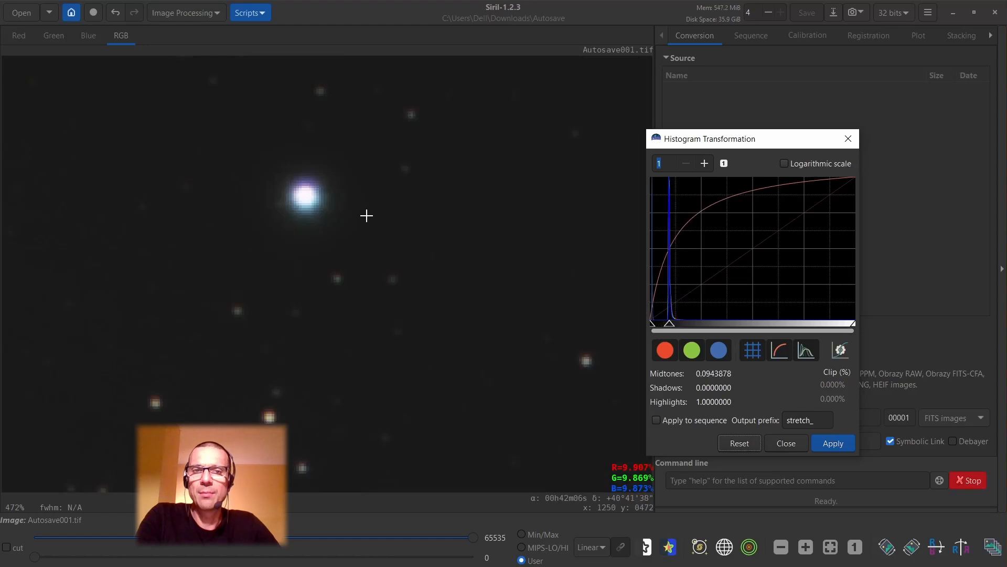
Check the stars and galaxy core in the stretched preview, apply the Histogram Transformation, and close its dialog.
scroll(367, 215, down, 4)
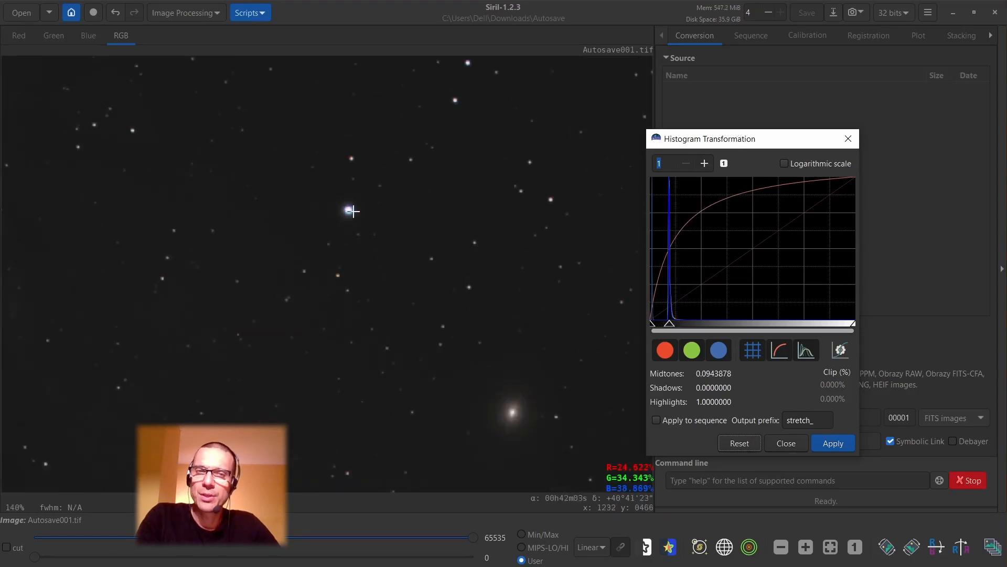
scroll(352, 211, down, 5)
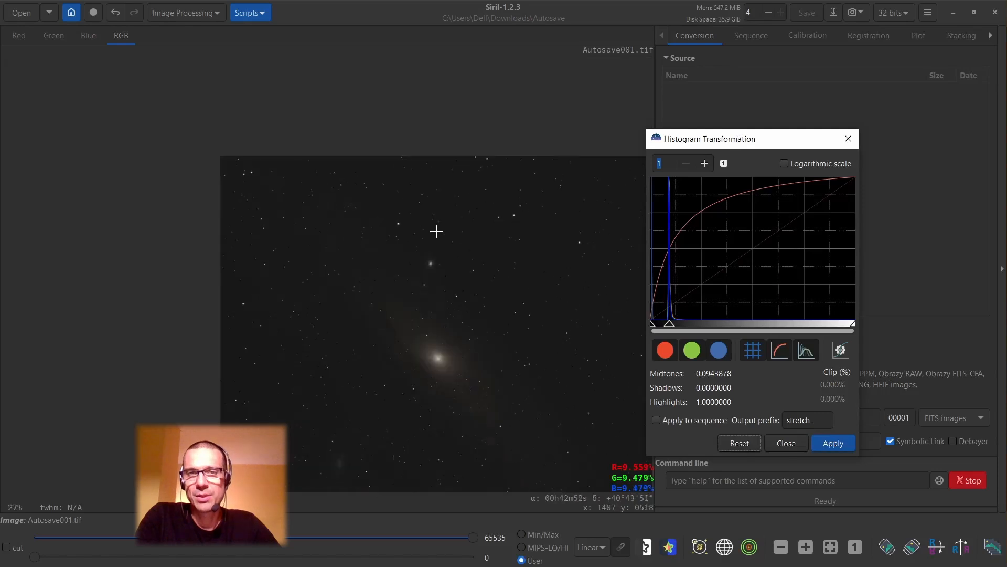
scroll(450, 360, up, 6)
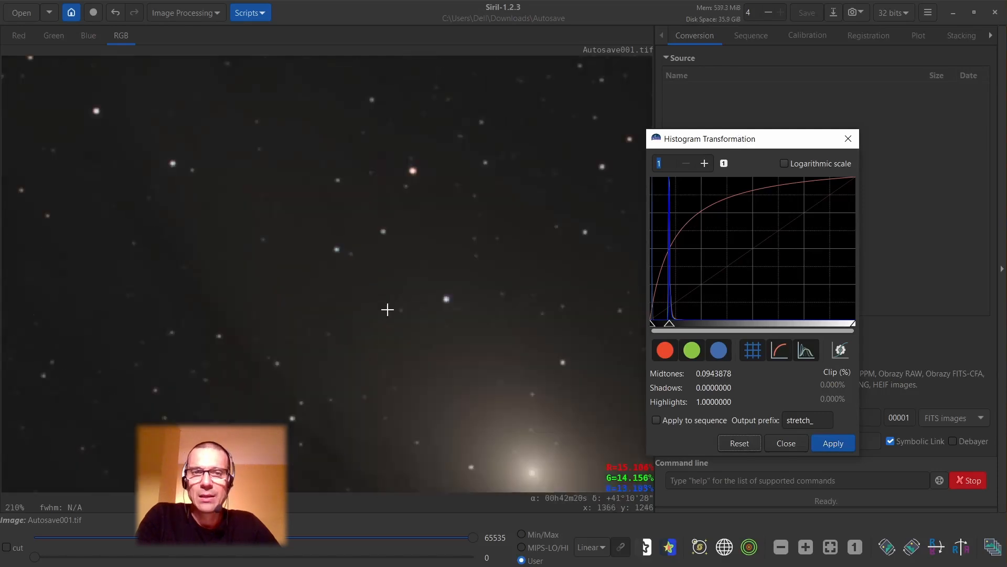
scroll(387, 309, down, 6)
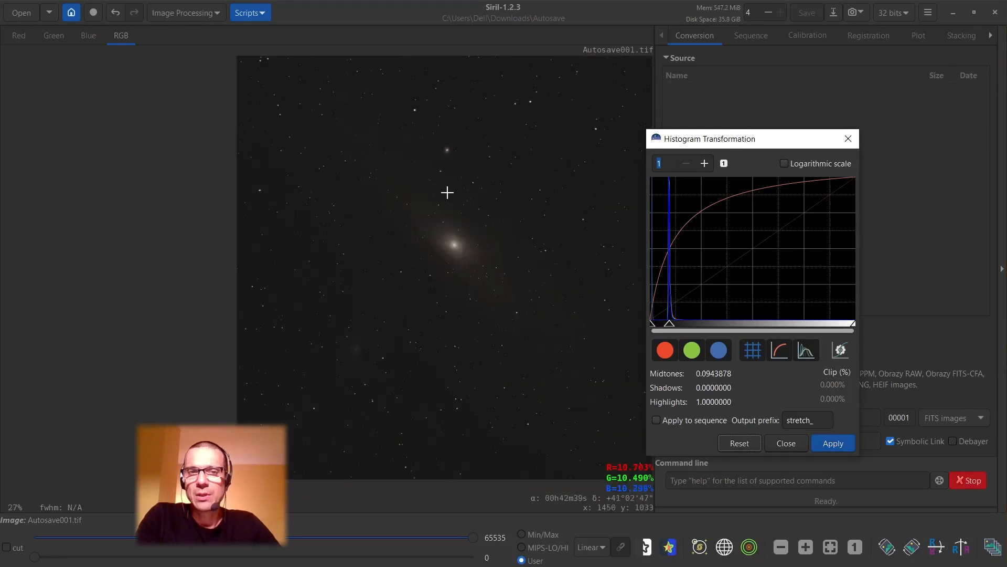
click(478, 162)
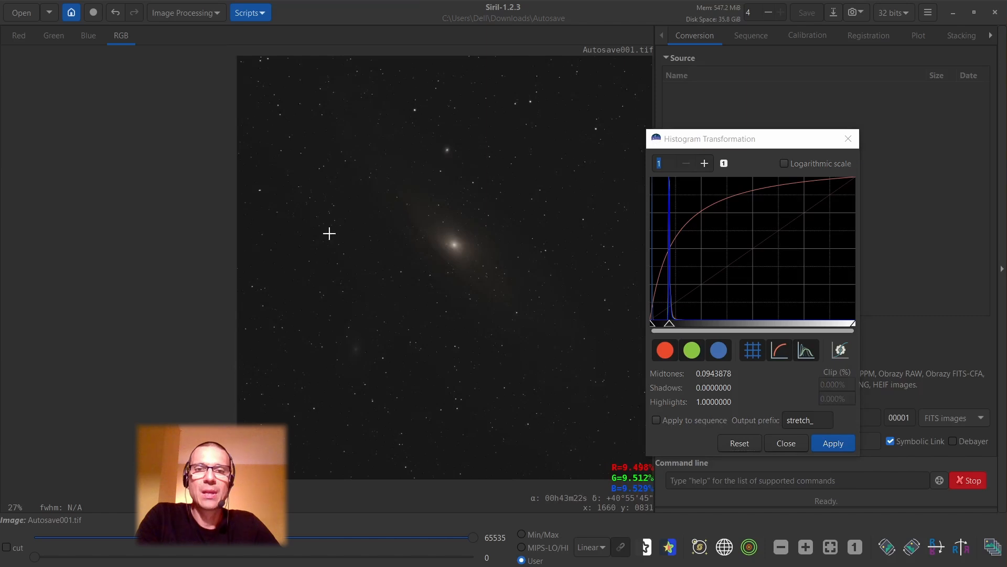
drag(330, 233, 181, 303)
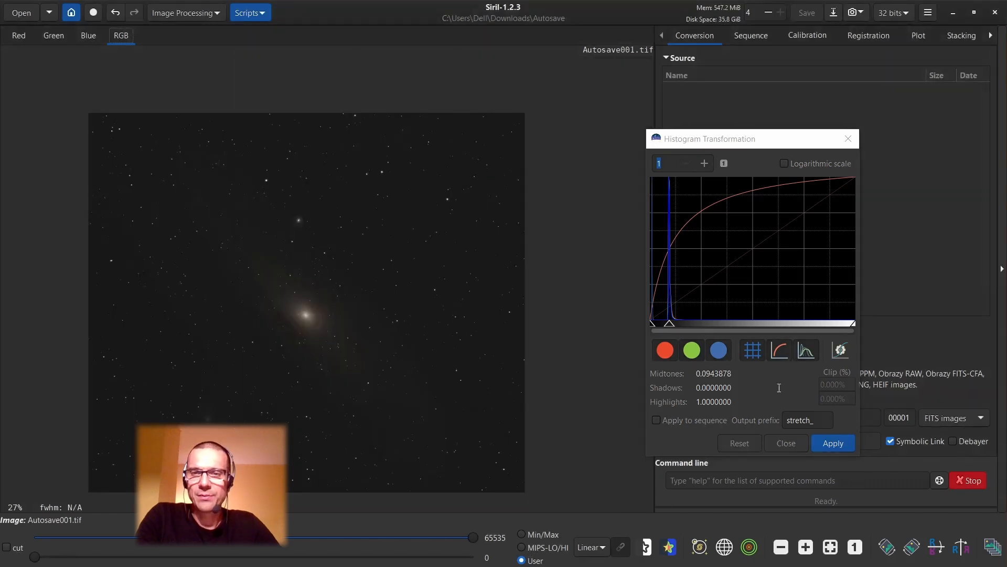
click(830, 441)
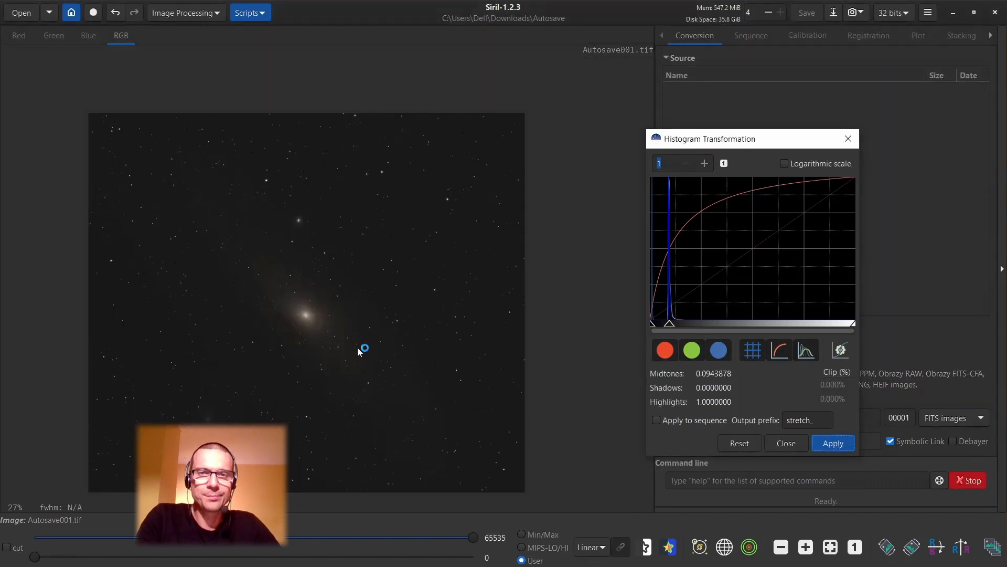
click(786, 443)
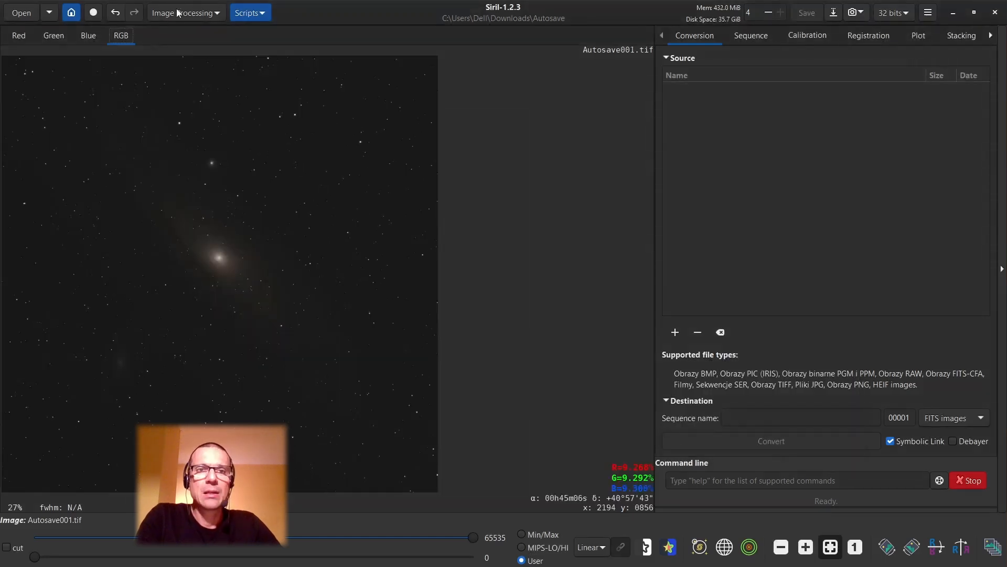
Start an Asinh Transformation, move its dialog off the image, and bring the bright star above the galaxy into close view.
click(179, 13)
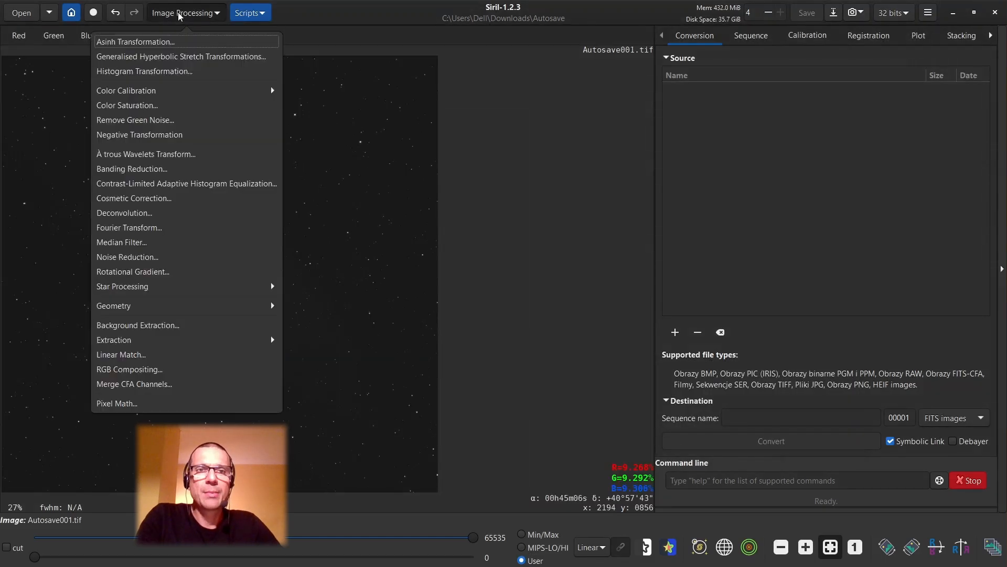
click(157, 43)
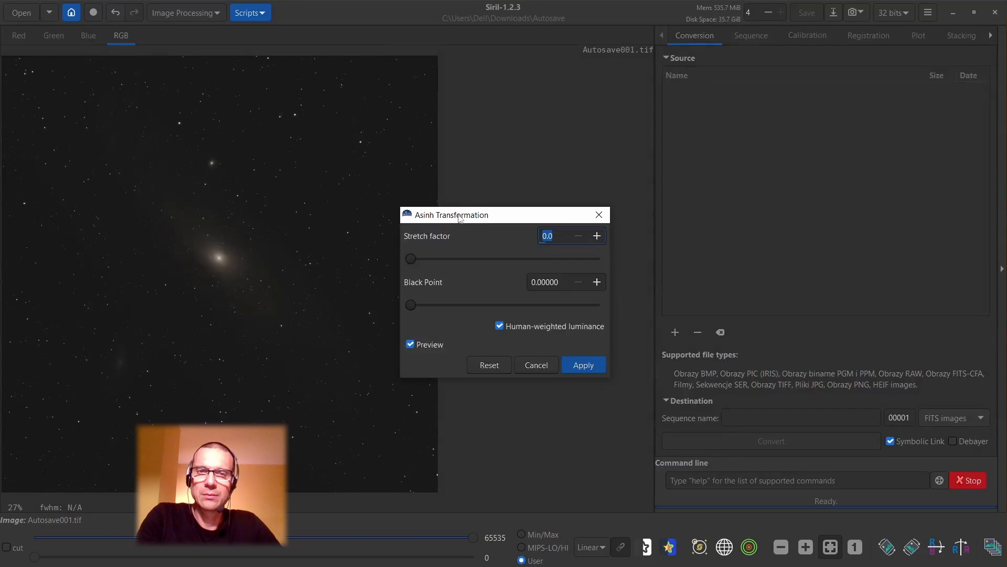
drag(459, 218, 611, 173)
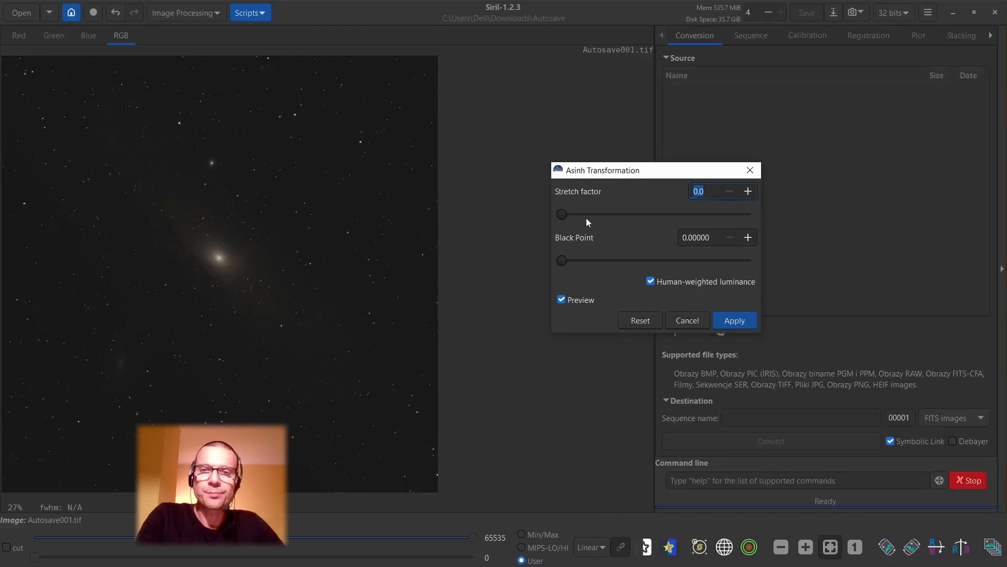
scroll(184, 123, up, 3)
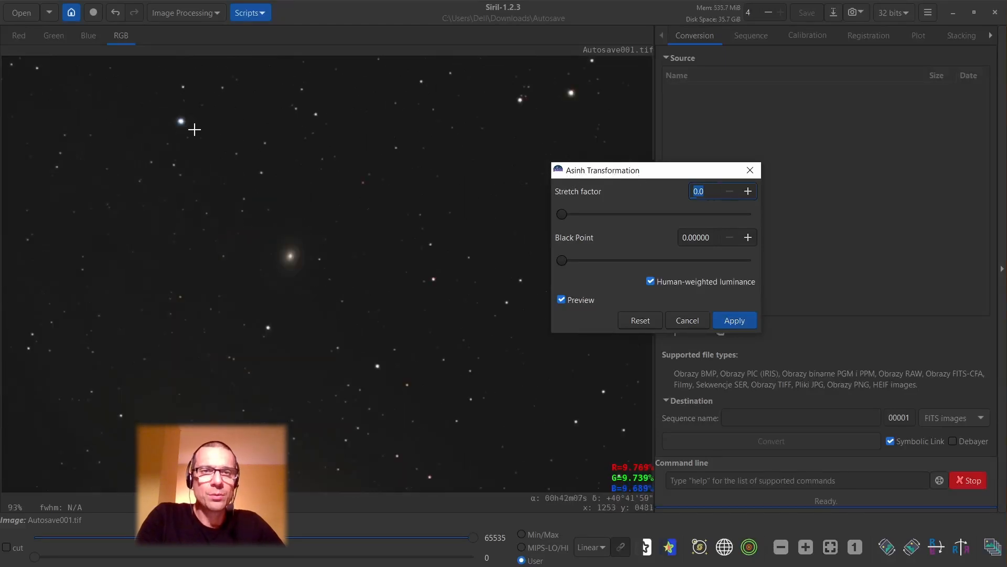
scroll(194, 129, up, 3)
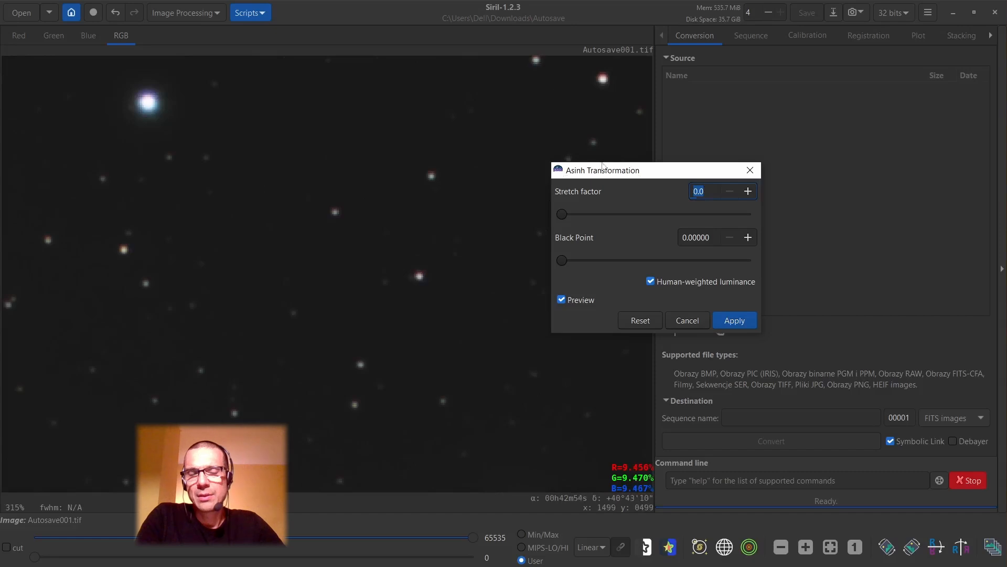
click(236, 146)
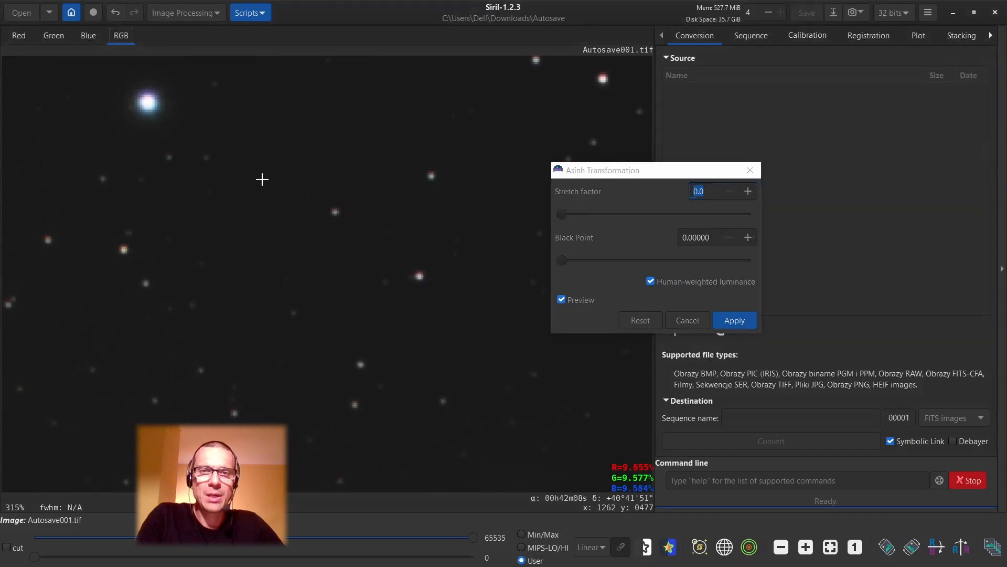
click(593, 175)
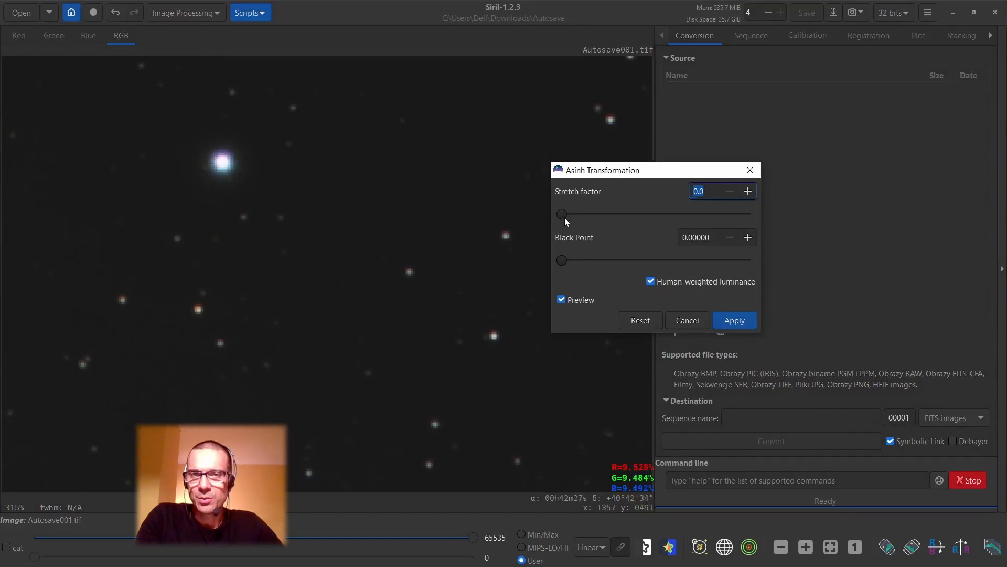
Set the Asinh stretch factor to 11 and raise the black point to about 0.0497.
mouse_move(562, 215)
mouse_down()
mouse_move(583, 218)
mouse_move(571, 216)
mouse_up()
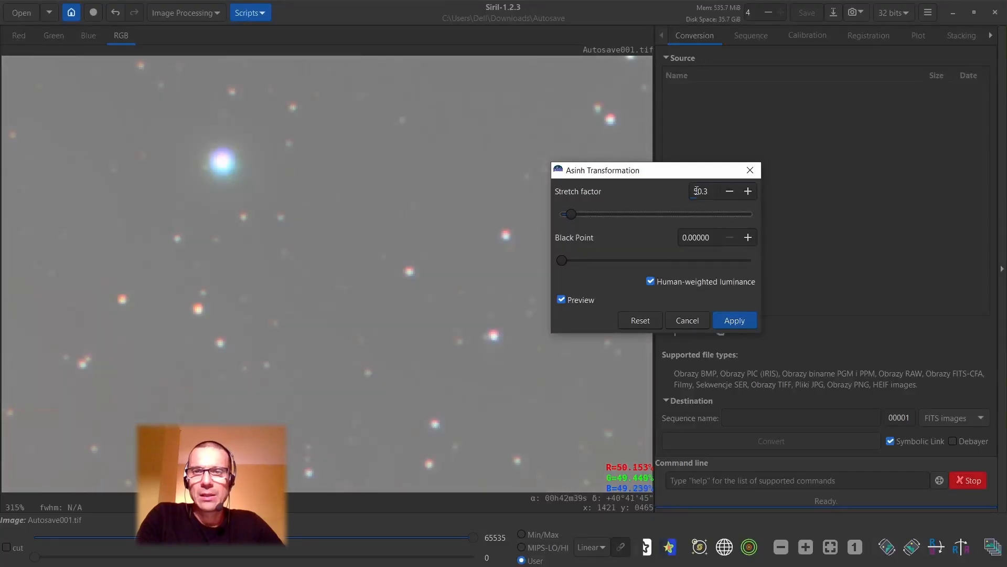
drag(698, 191, 712, 191)
key(BackSpace)
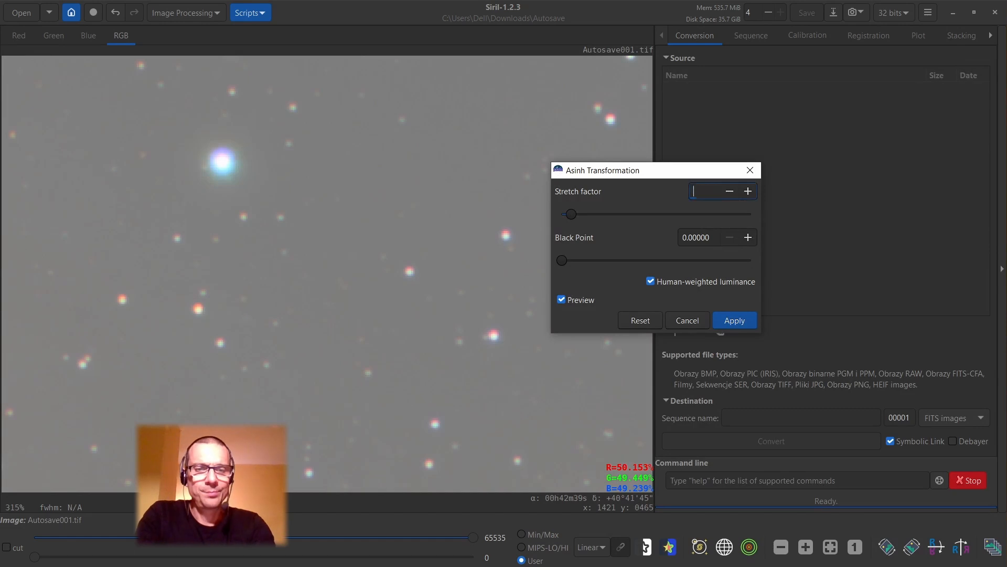
text(11)
key(Return)
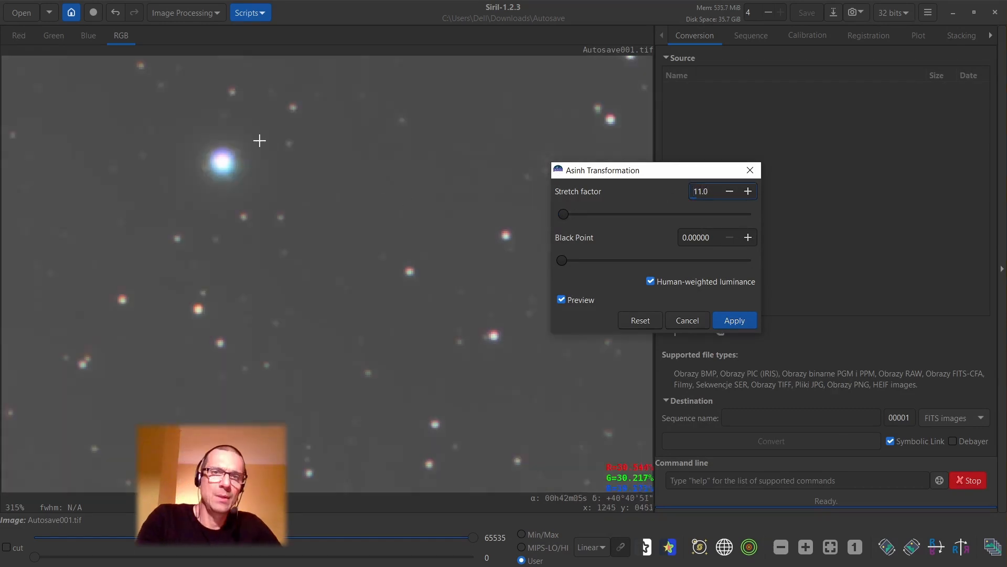
drag(563, 263, 612, 263)
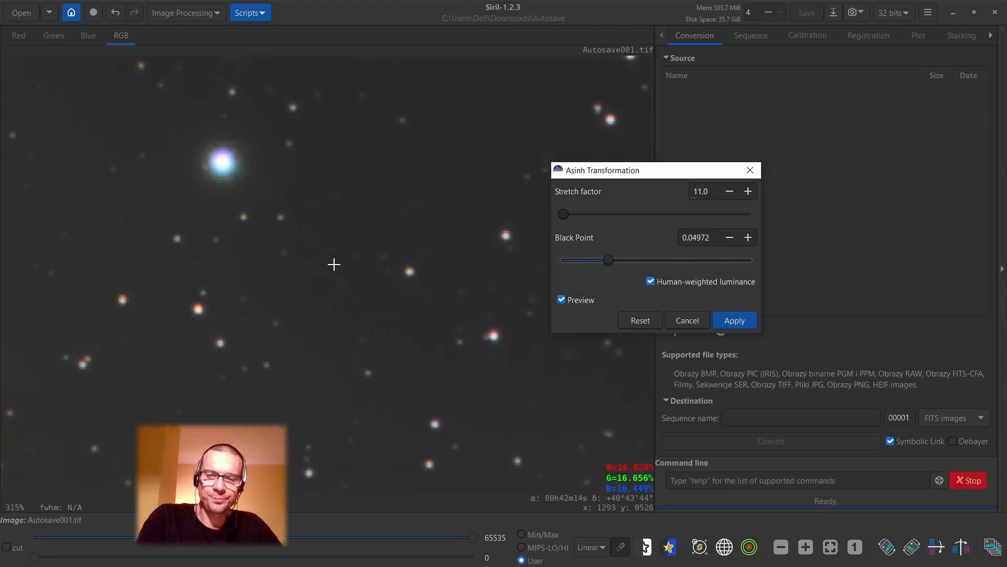
Examine the galaxy core and the colors of the surrounding stars in the Asinh preview.
scroll(348, 345, down, 5)
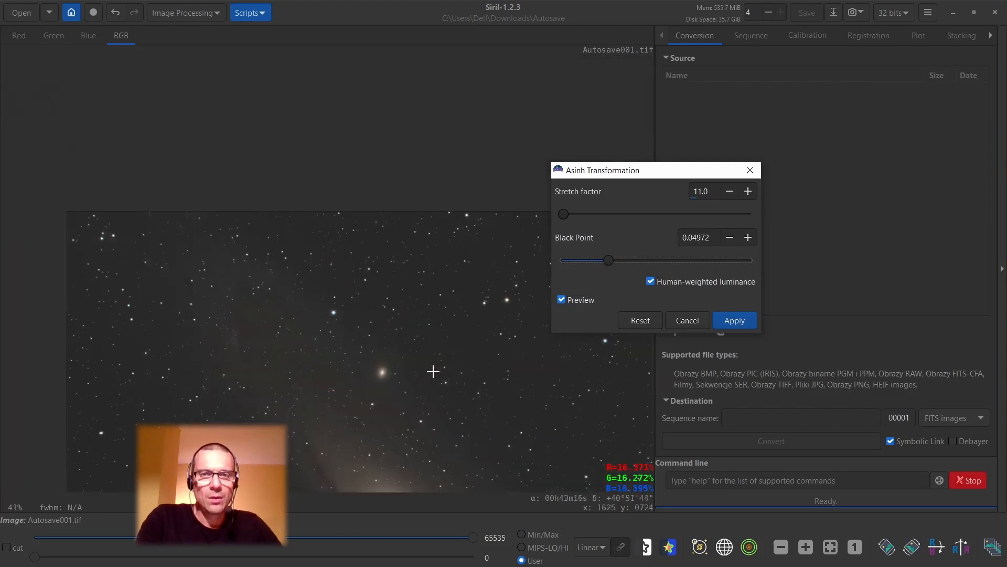
click(383, 311)
scroll(348, 360, up, 2)
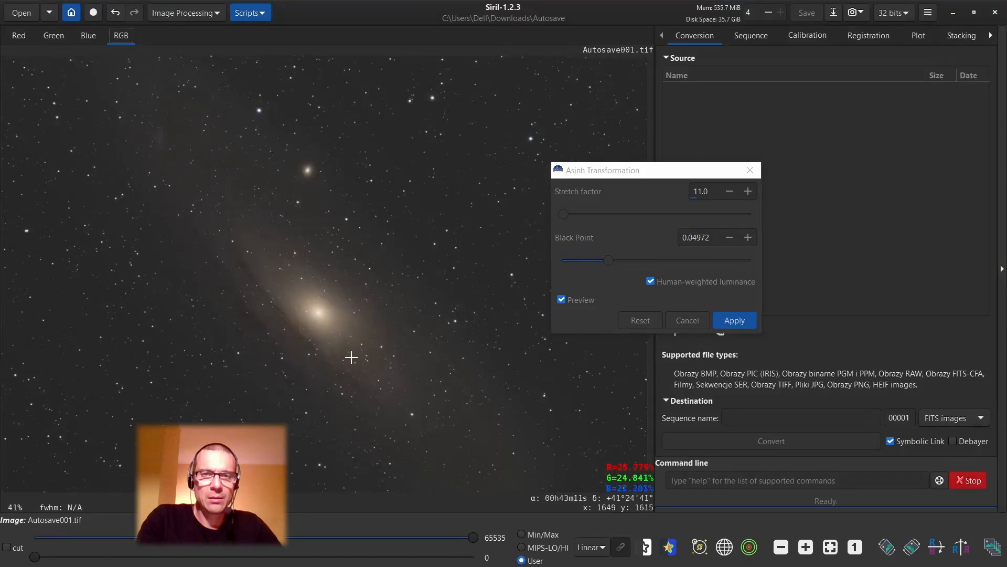
scroll(345, 275, up, 1)
scroll(243, 161, up, 3)
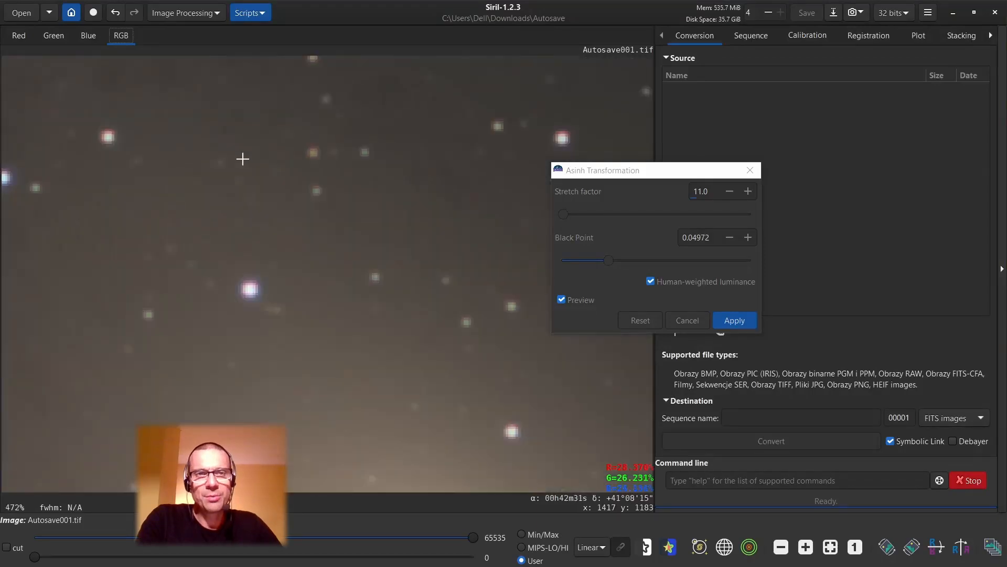
Check the star colors around the galaxy in the Asinh preview and apply the Asinh Transformation.
scroll(241, 158, down, 1)
scroll(234, 193, down, 1)
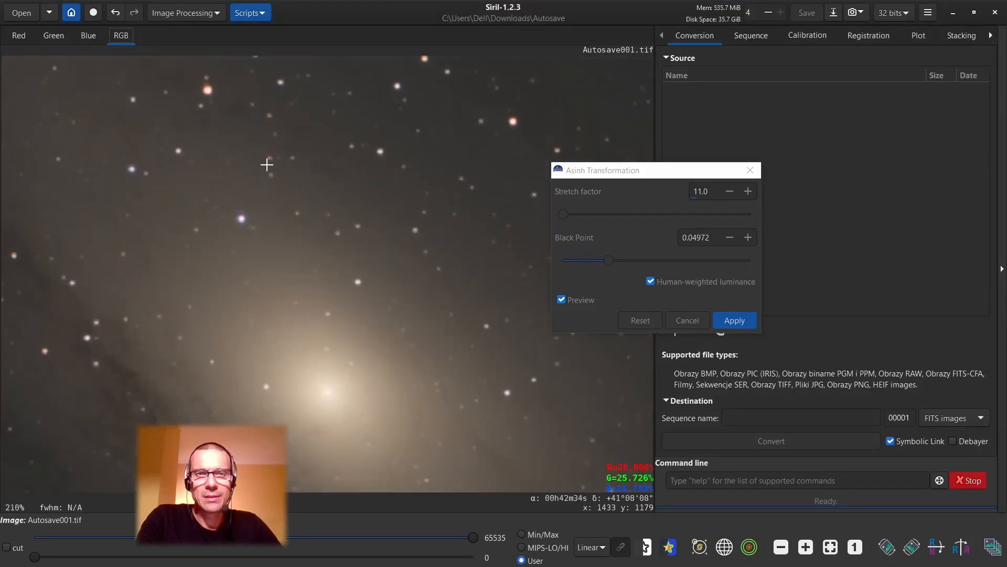
scroll(270, 162, down, 1)
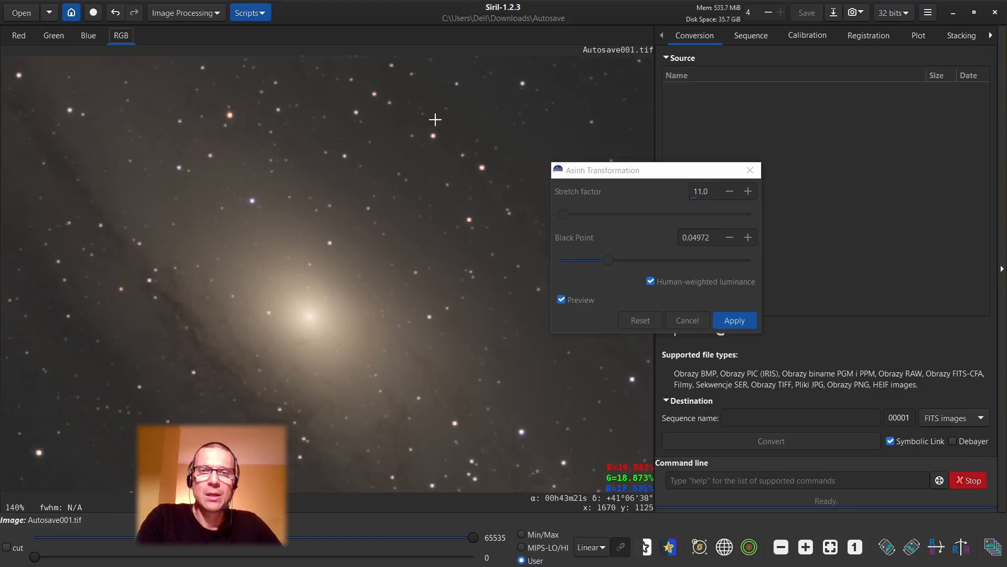
scroll(435, 120, up, 3)
scroll(435, 120, down, 1)
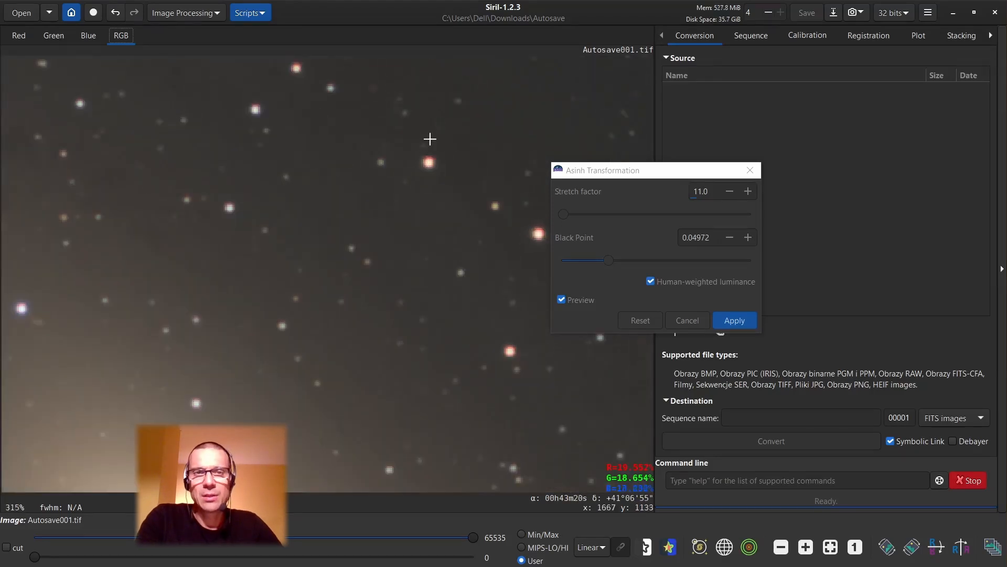
scroll(429, 138, down, 4)
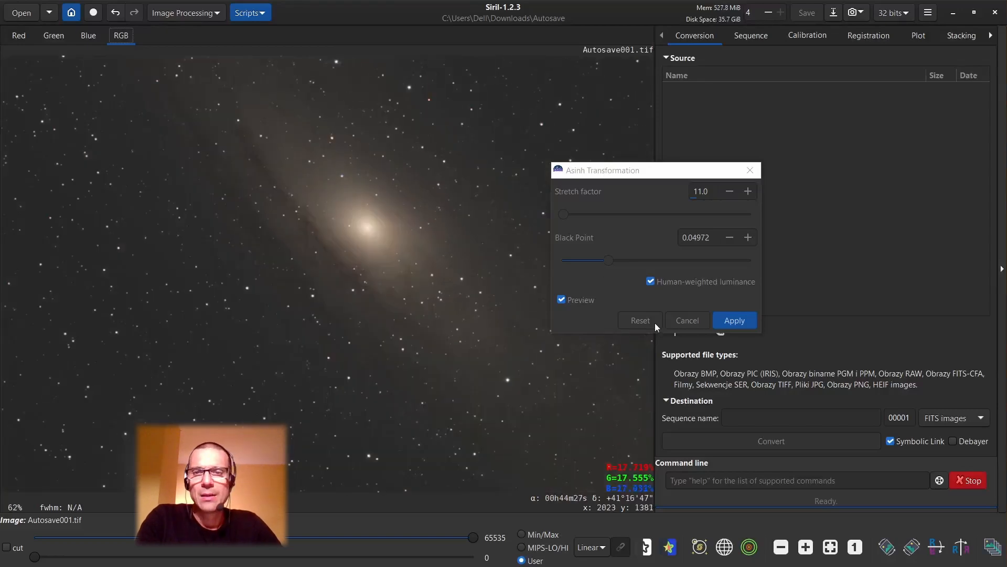
click(735, 320)
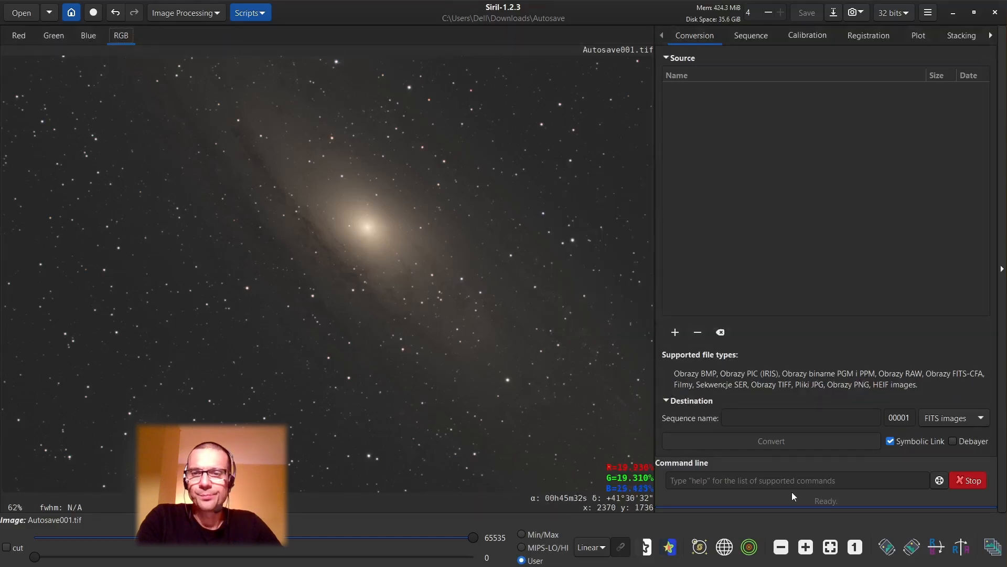
click(830, 547)
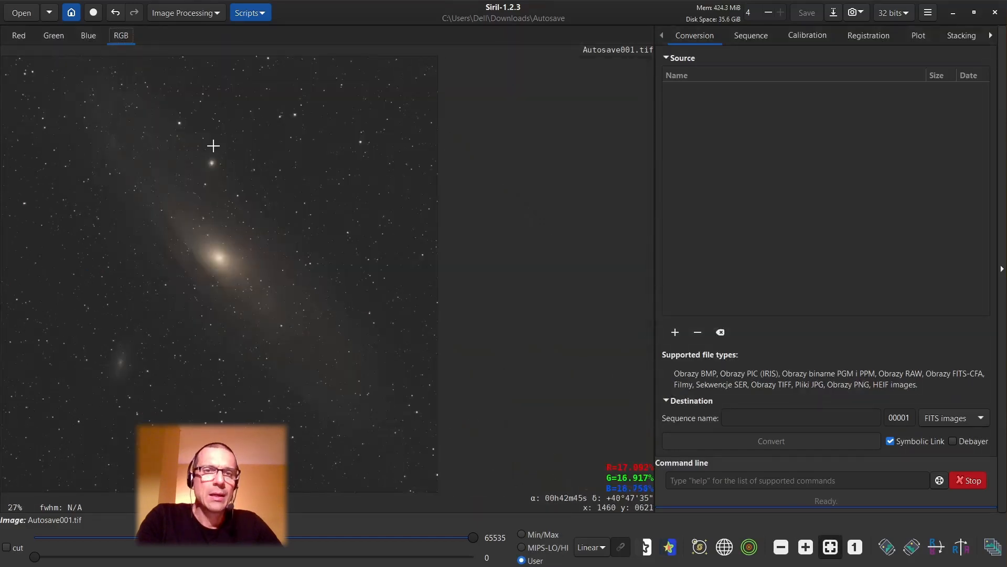
Start another Histogram Transformation and lower the midtones to about 0.398.
click(175, 14)
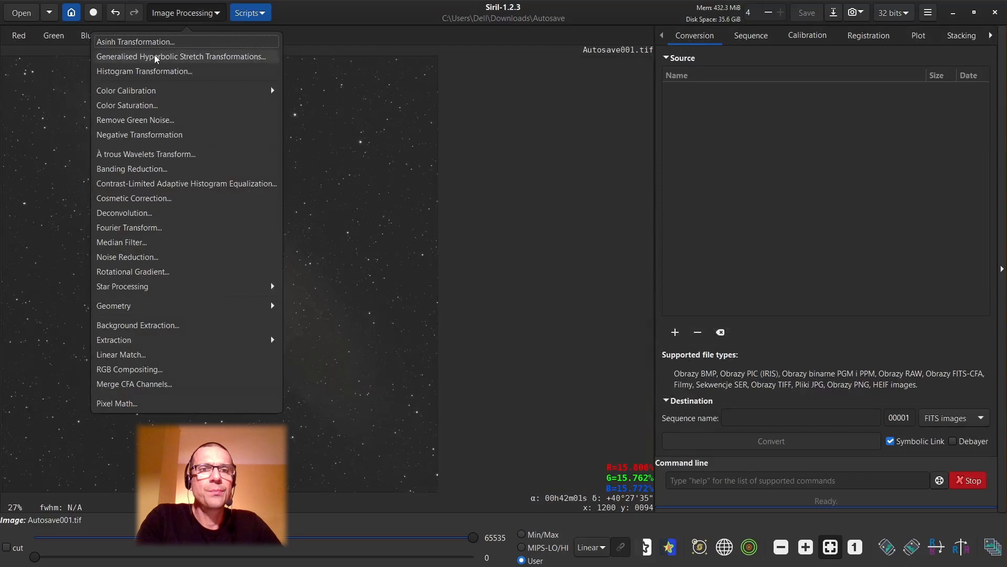
click(156, 72)
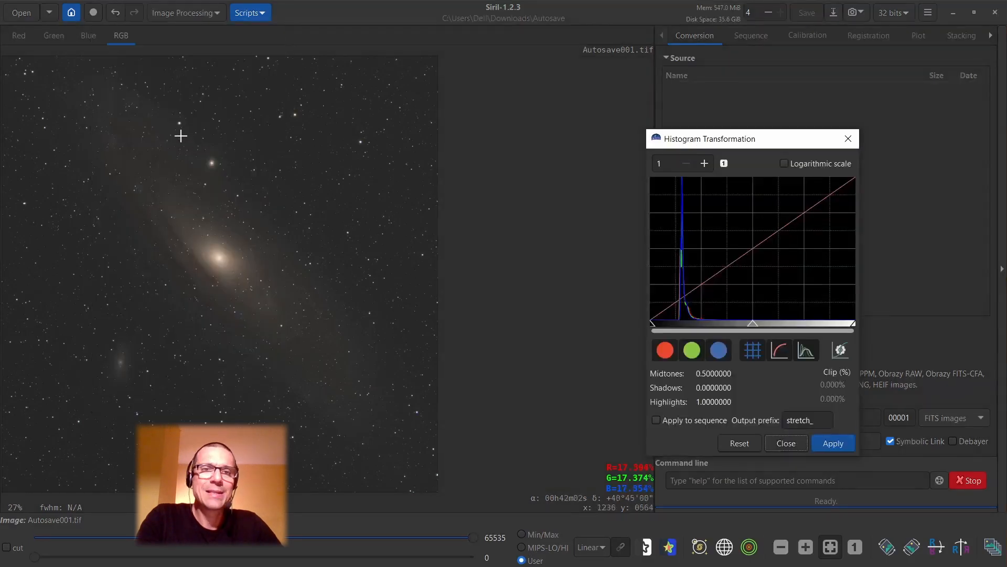
scroll(180, 135, up, 6)
scroll(184, 123, down, 2)
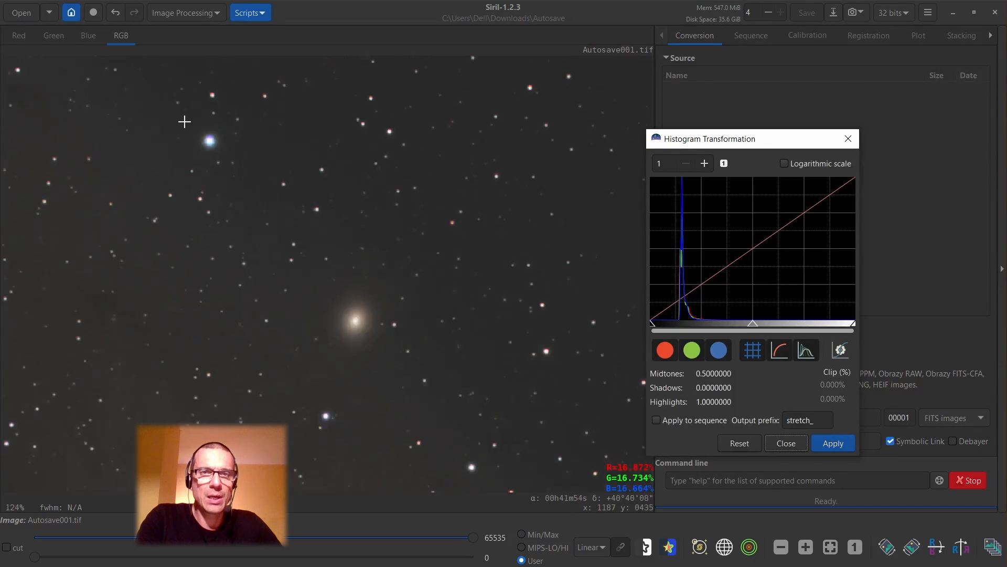
scroll(184, 122, down, 3)
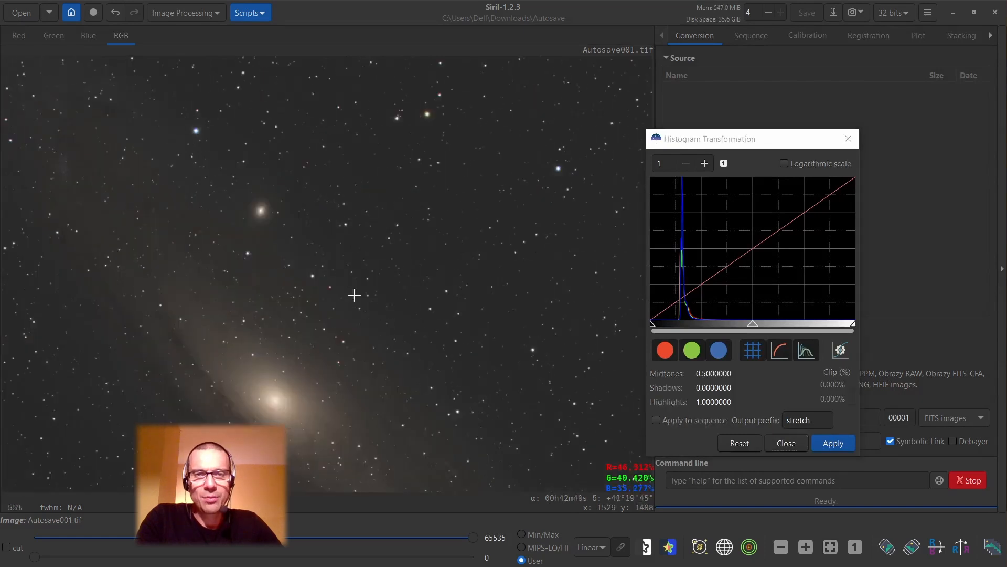
drag(284, 428, 354, 295)
drag(752, 325, 732, 325)
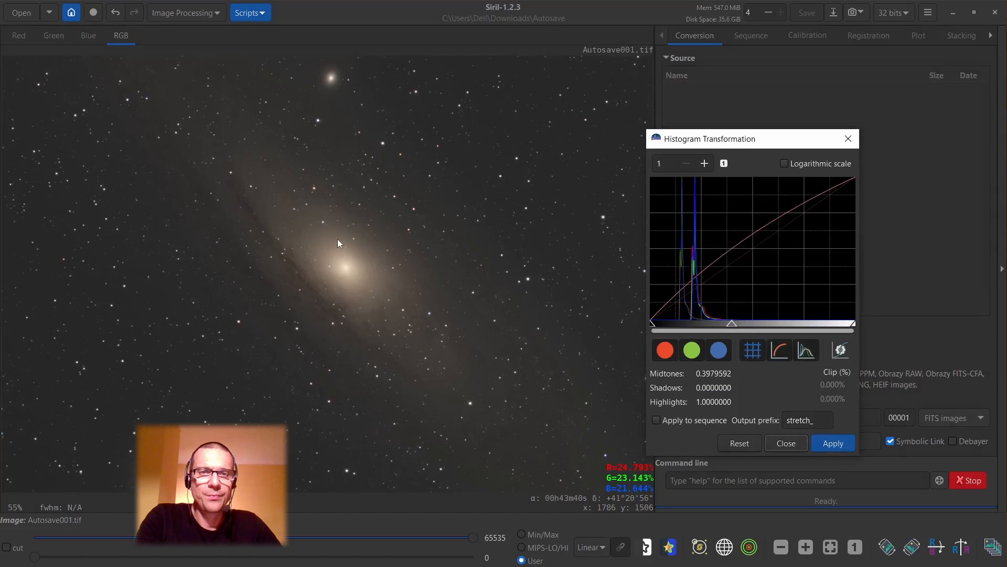
Raise the histogram shadows to about 0.0816, then apply the transformation and close its dialog.
scroll(396, 204, up, 3)
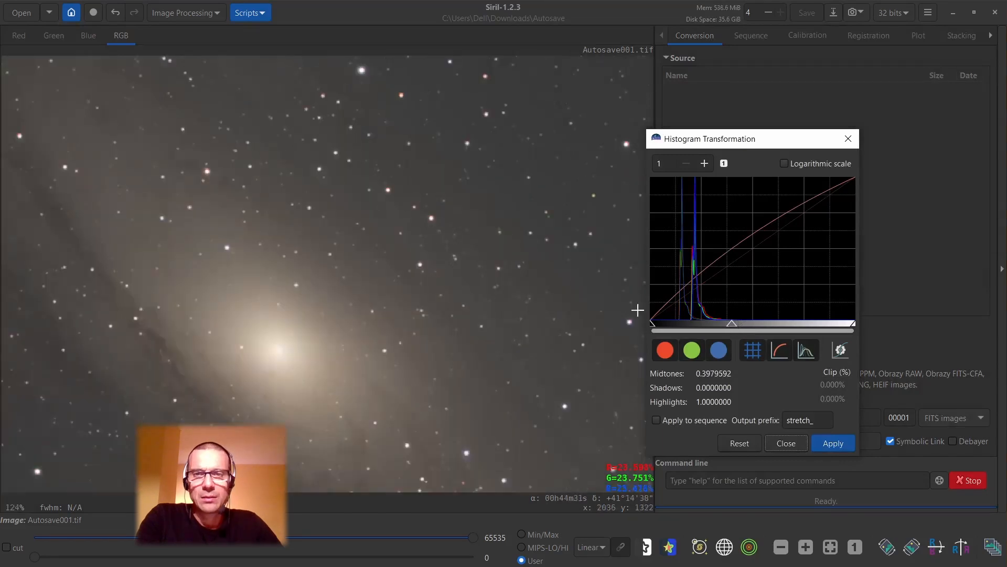
drag(652, 324, 672, 328)
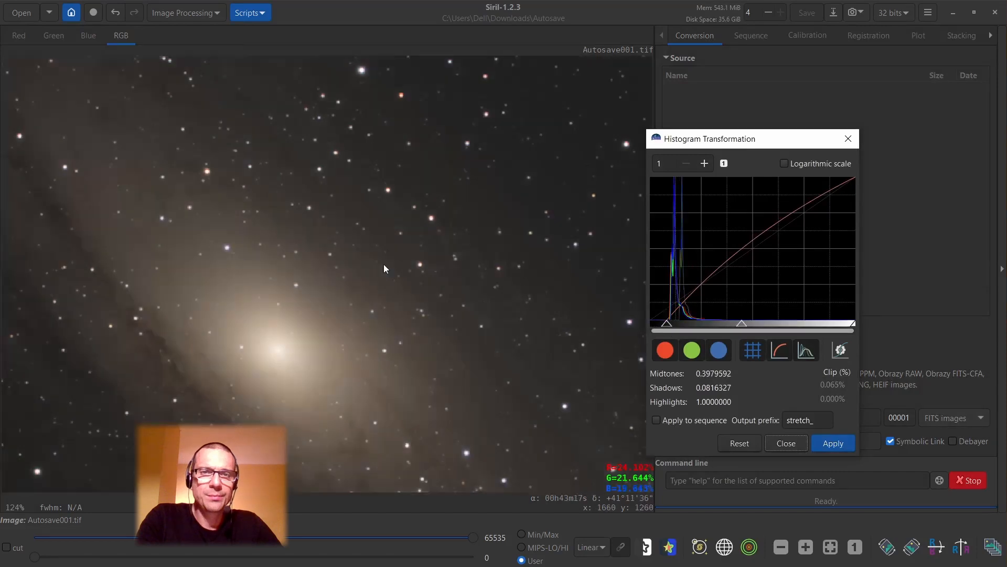
scroll(383, 263, down, 4)
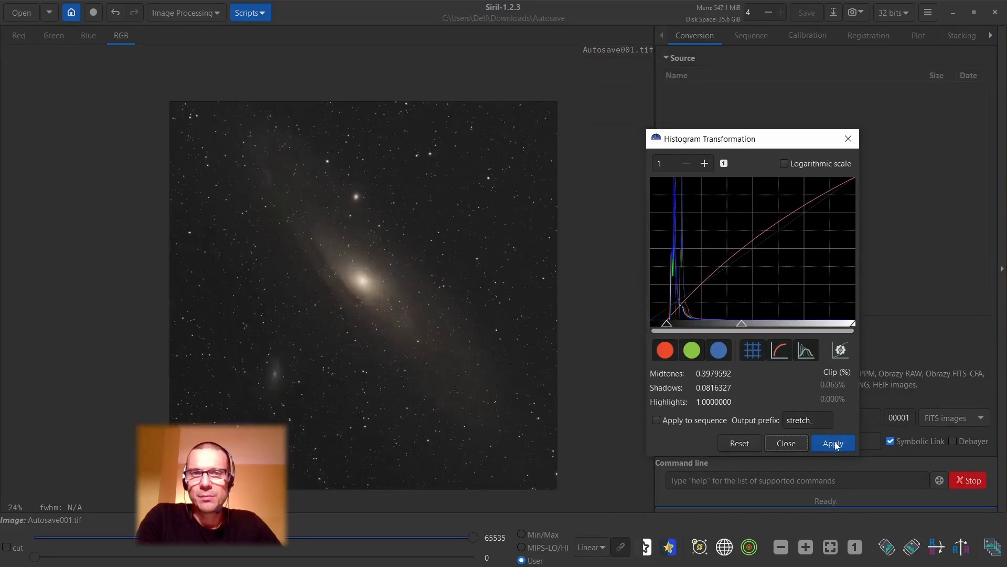
scroll(426, 163, up, 5)
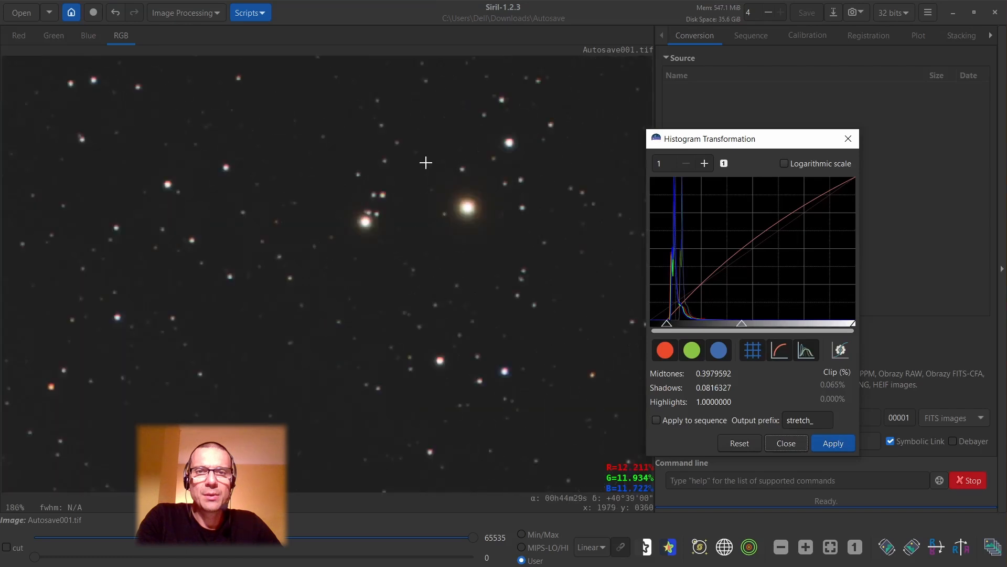
click(834, 443)
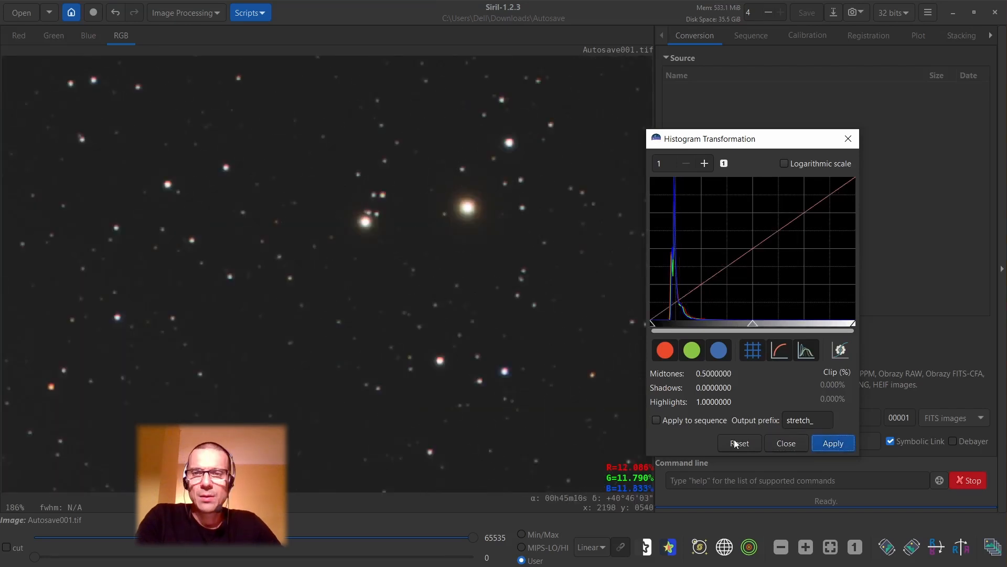
click(786, 443)
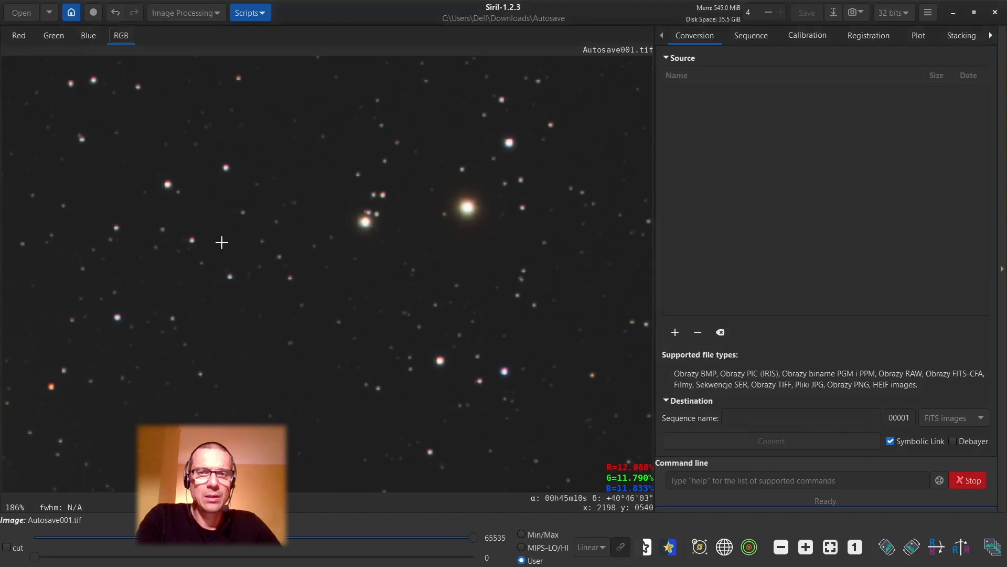
Examine the star field, the galaxy core and the dust lanes in the stretched image.
scroll(221, 242, down, 2)
scroll(222, 243, down, 1)
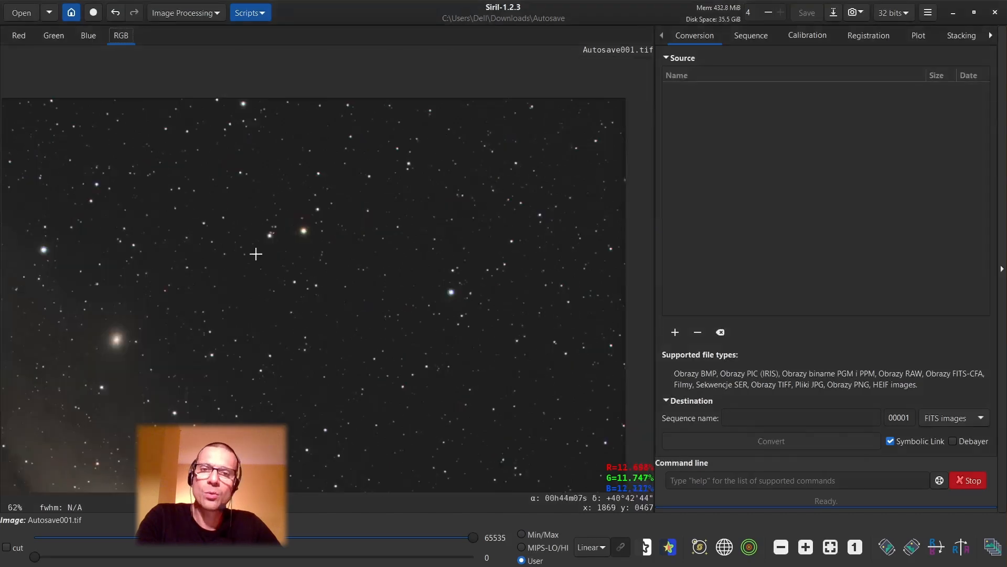
drag(262, 321, 376, 231)
drag(242, 415, 359, 239)
drag(318, 320, 368, 161)
drag(448, 225, 316, 378)
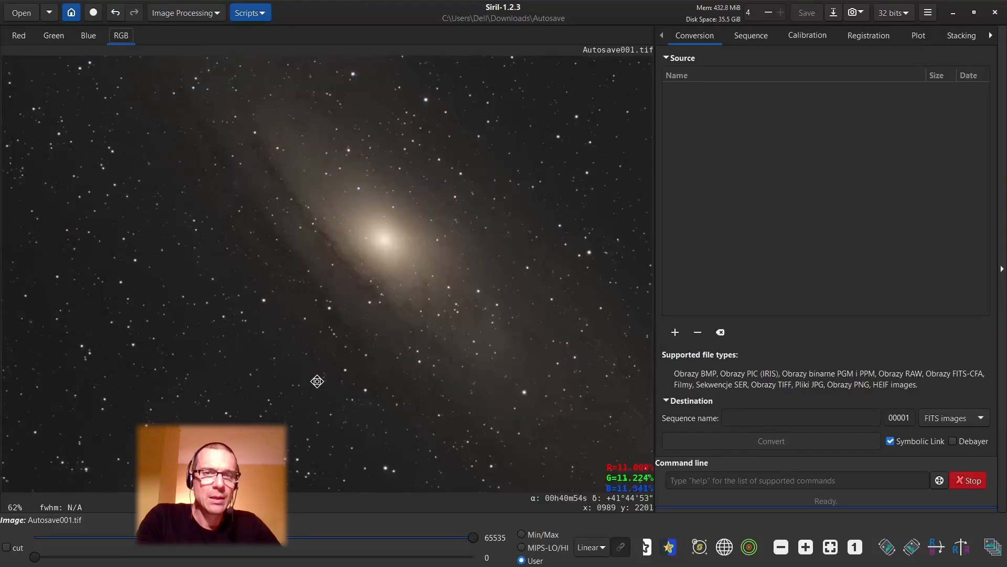
drag(438, 243, 326, 346)
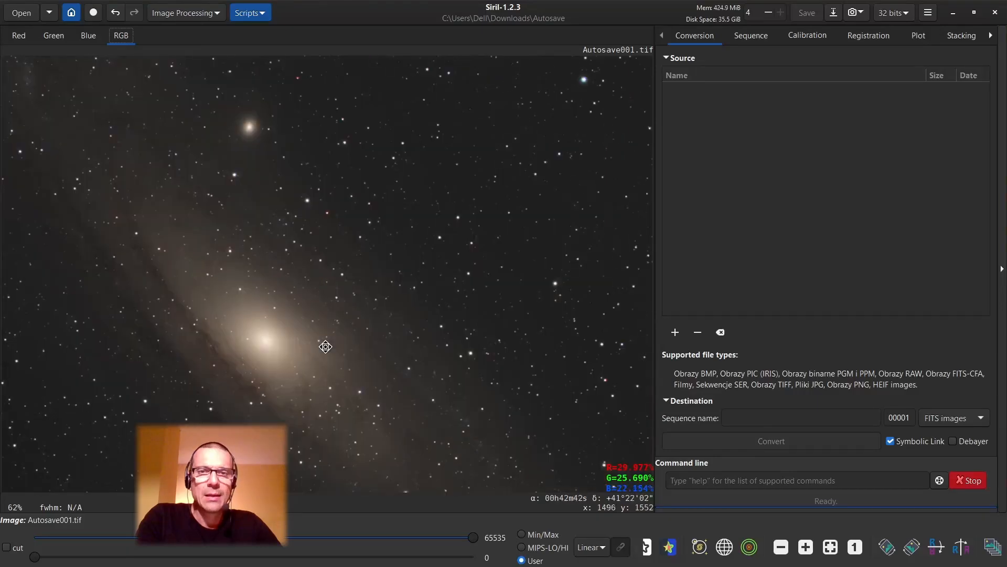
Start saving a copy of the stretched image in the Autosave folder, naming it Autosave001-stretch.tif.
click(833, 14)
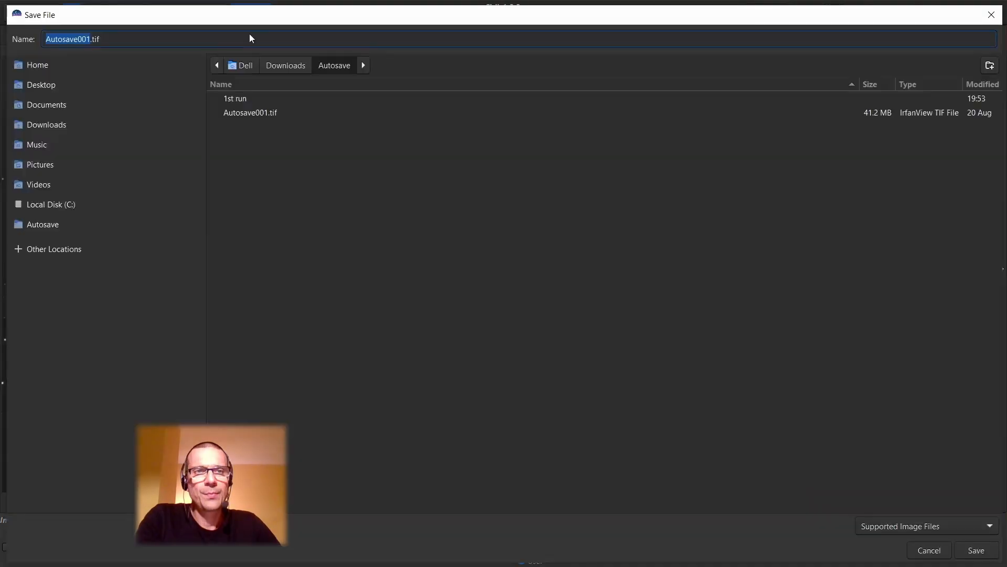
click(161, 42)
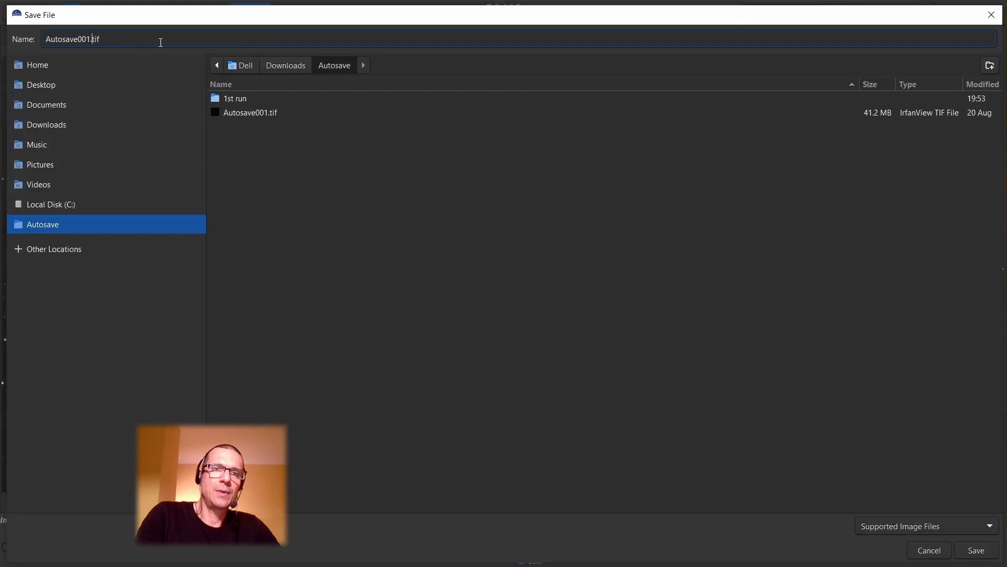
key(Left)
key(Left)
key(Left)
key(Left)
text(-stretch)
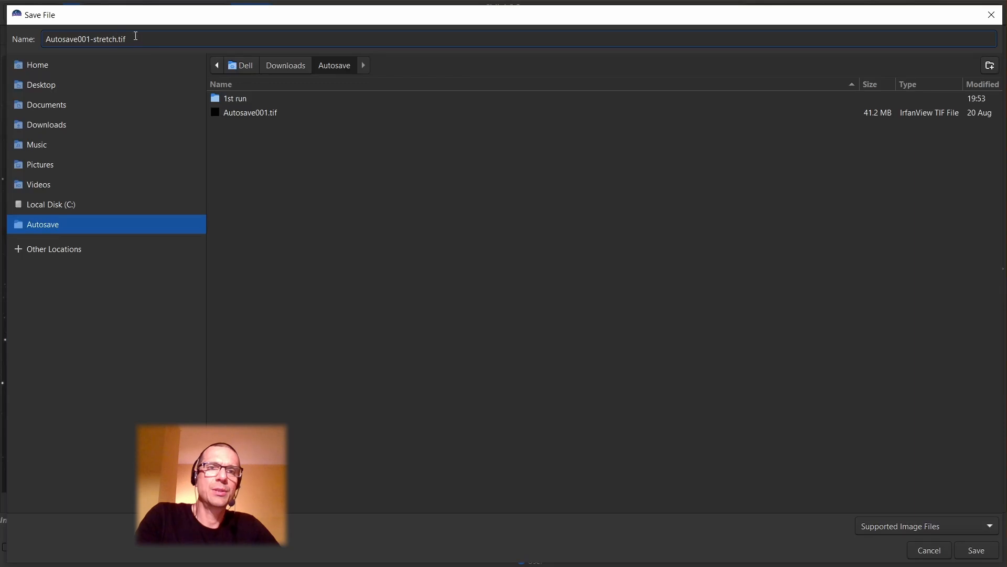
Choose TIFF as the file type and save the copy with the 16-bit unsigned integer sample format.
click(929, 528)
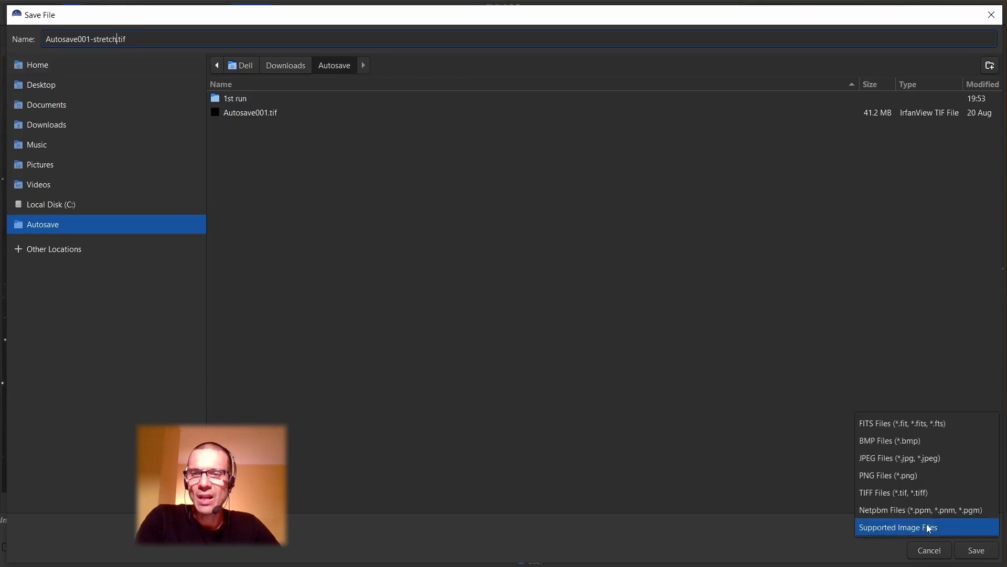
click(906, 495)
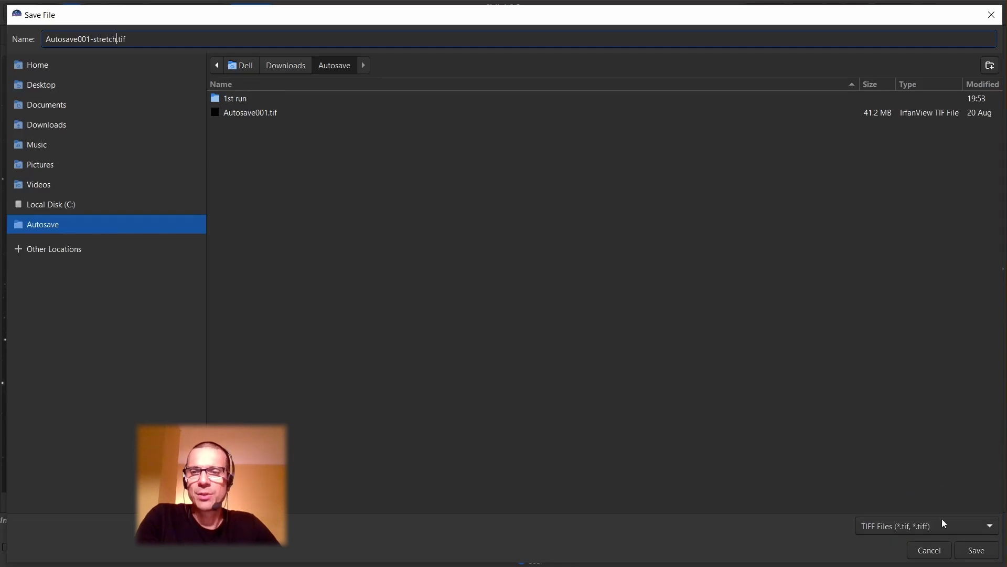
click(983, 551)
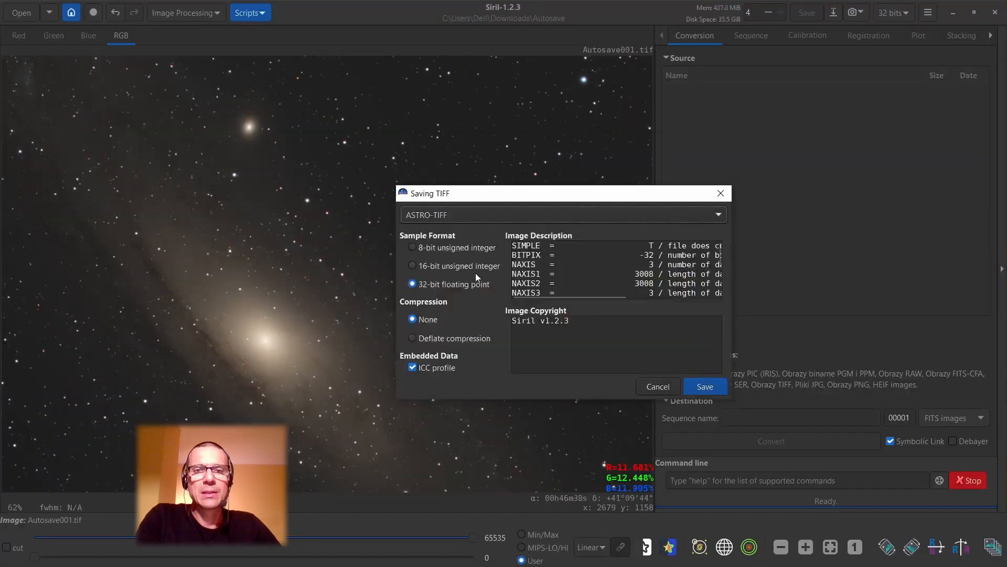
click(412, 265)
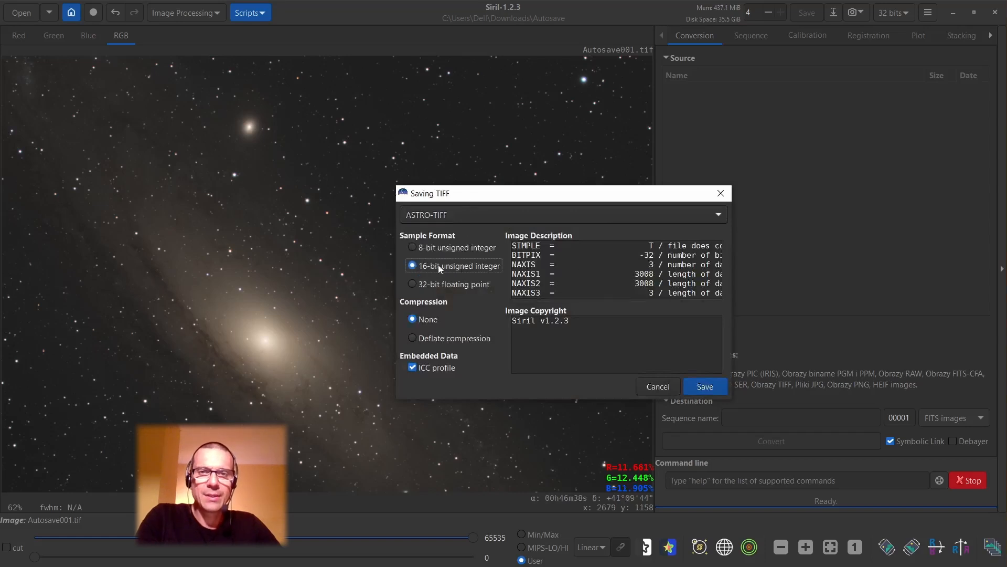
click(708, 386)
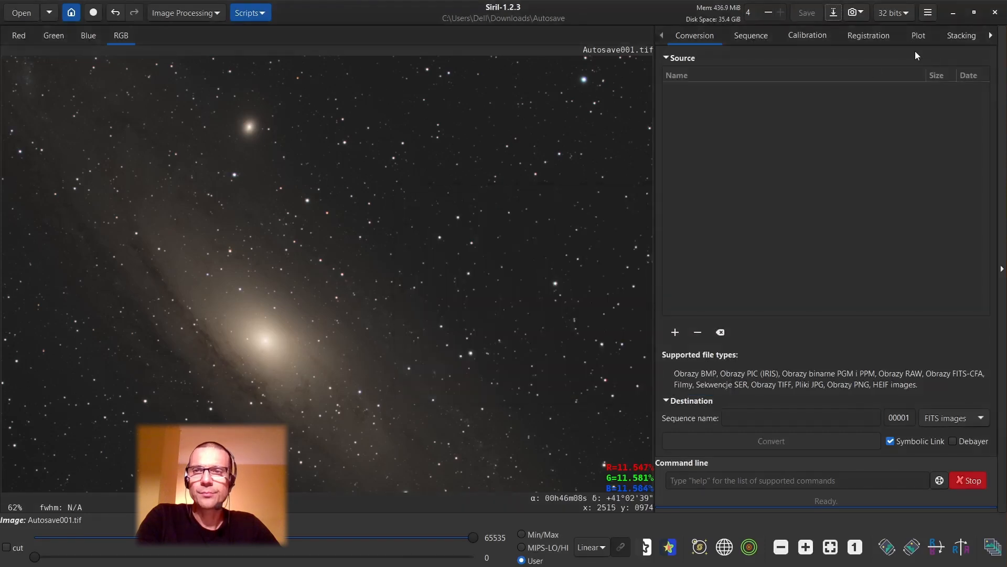
Minimize Siril, OBS and the Autosave folder window to reach the desktop.
click(950, 14)
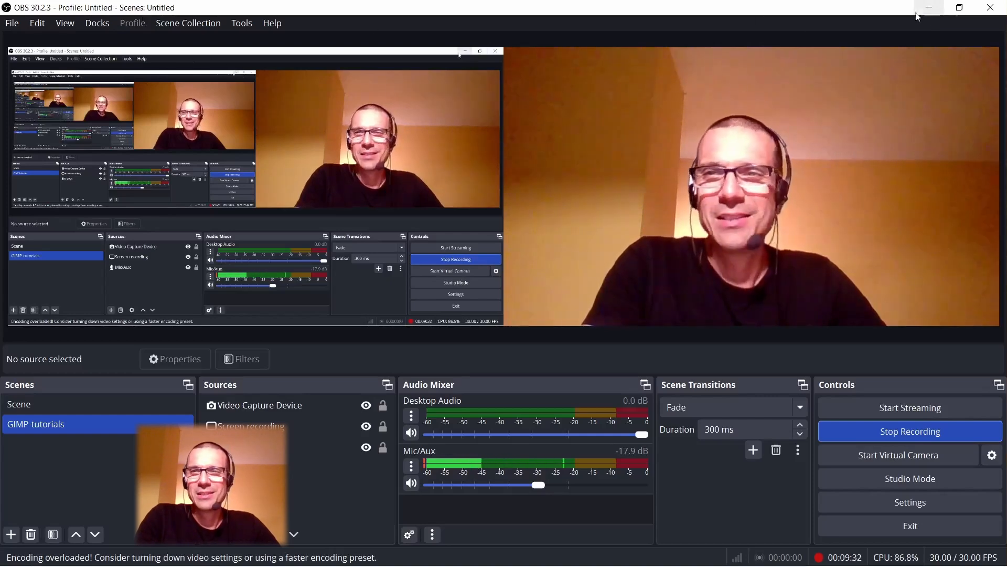
click(933, 10)
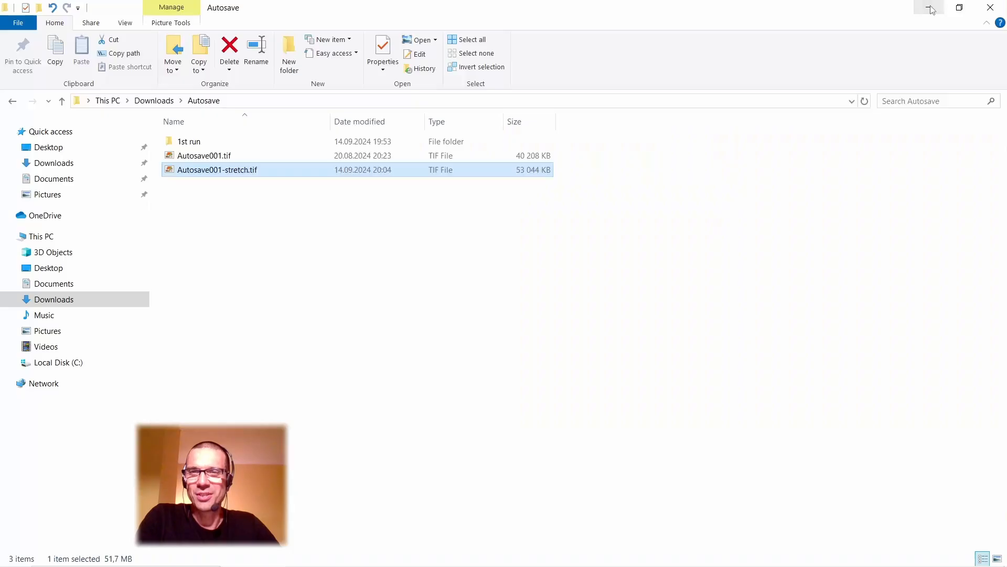
click(930, 10)
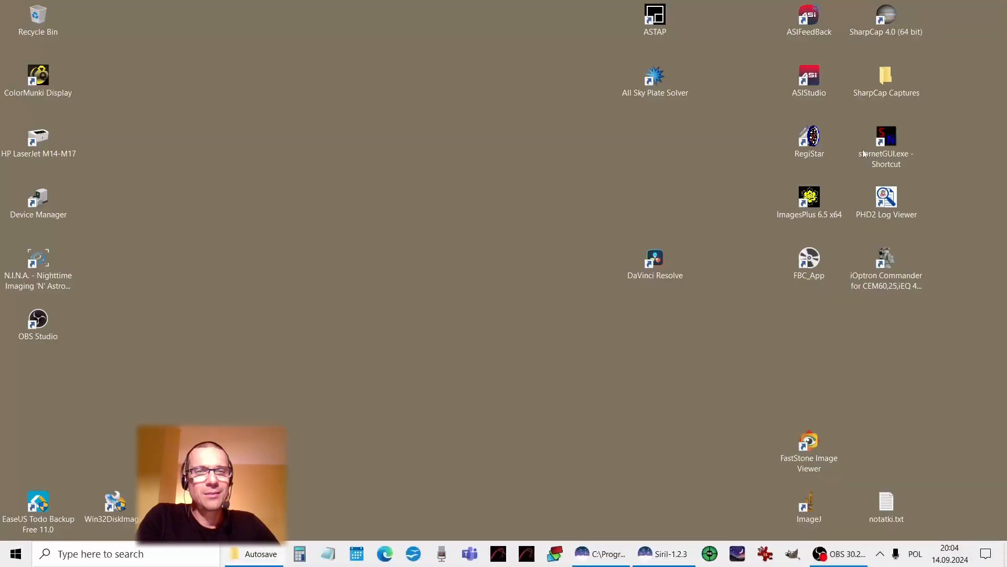
Launch StarNet++ and load Autosave001-stretch.tif from the Autosave folder in Downloads as the input file.
double_click(882, 141)
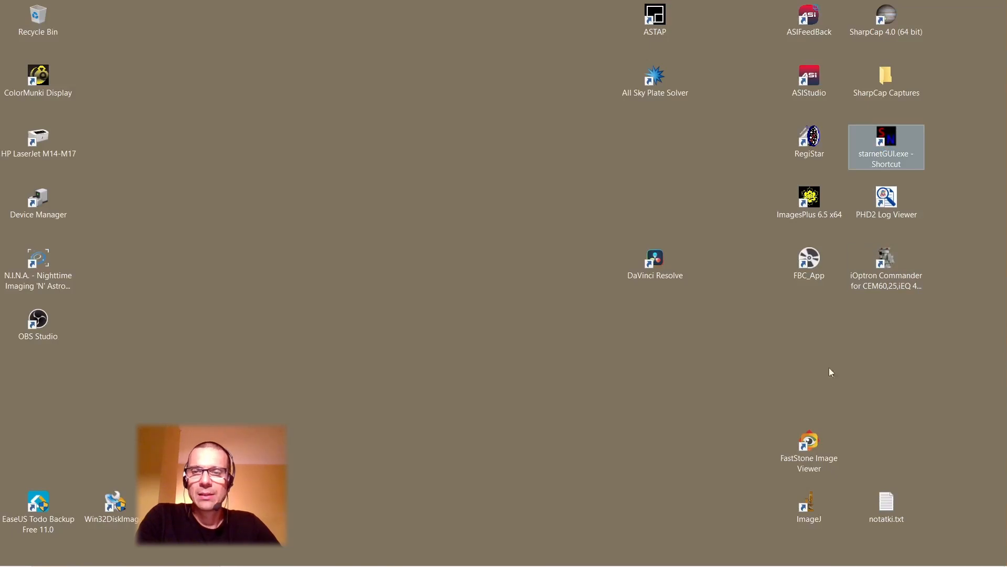
mouse_move(761, 566)
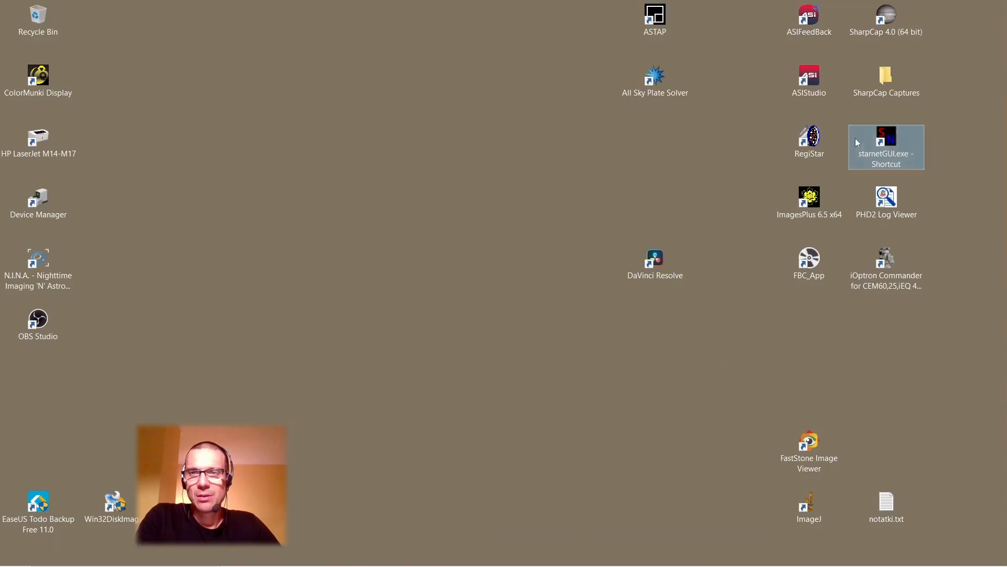
double_click(885, 143)
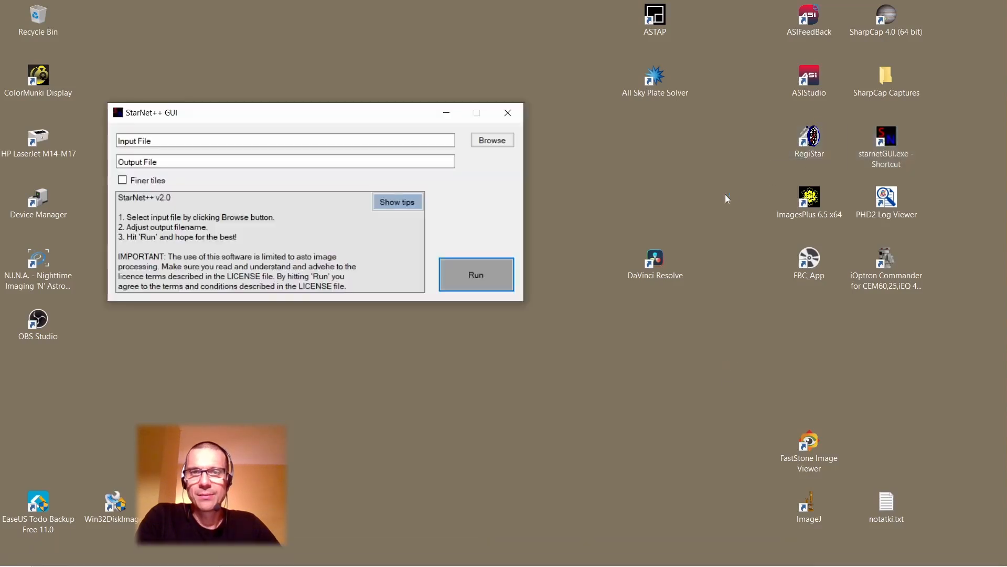
click(482, 141)
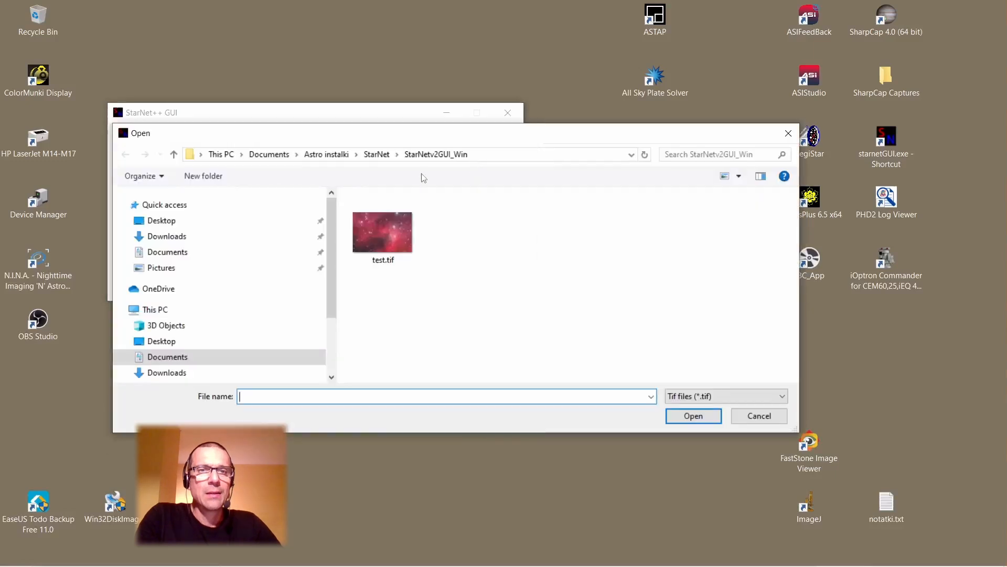
click(189, 237)
double_click(370, 229)
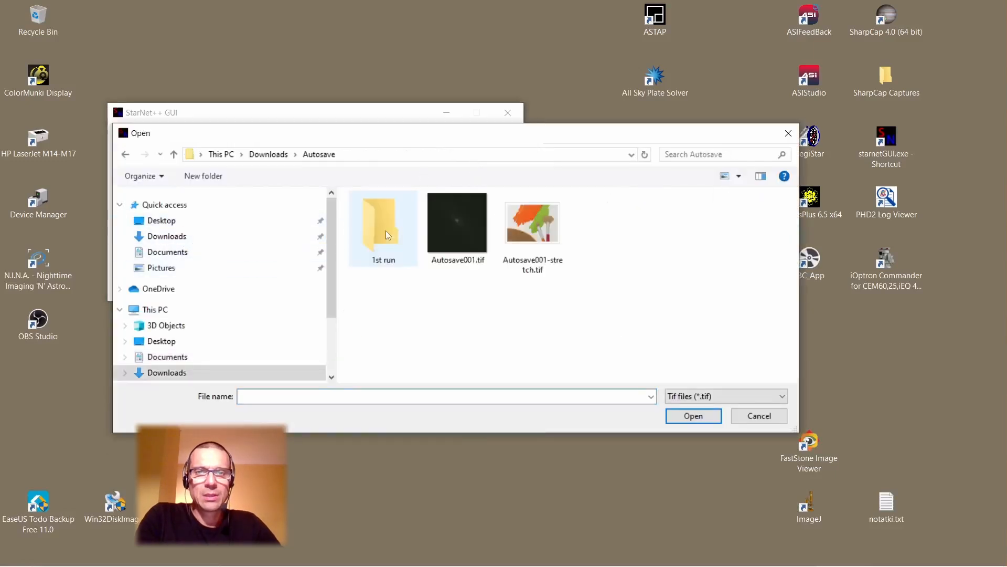
click(542, 215)
click(692, 417)
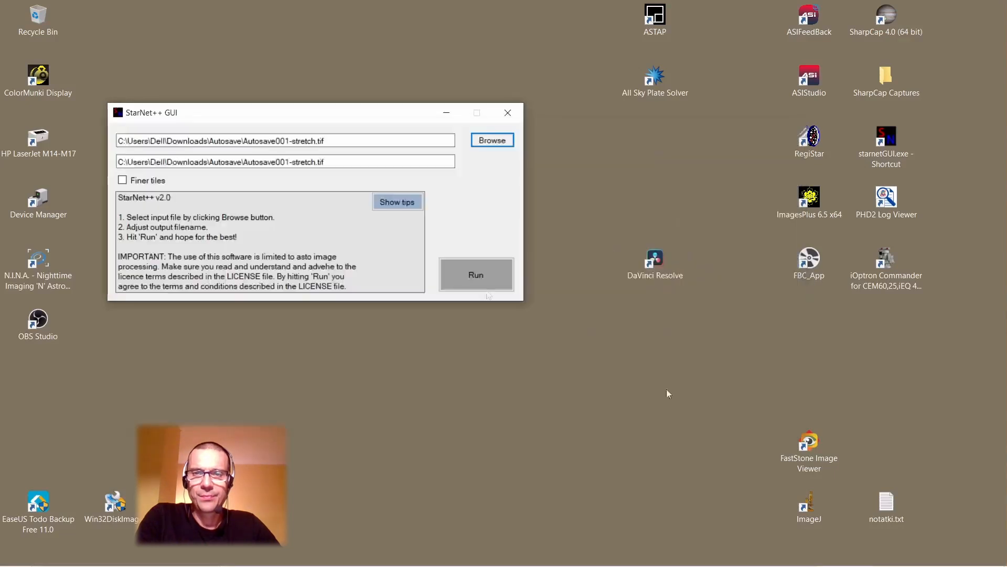
Name the output file Autosave001-stretch-nostars.tif and run the star removal.
click(316, 162)
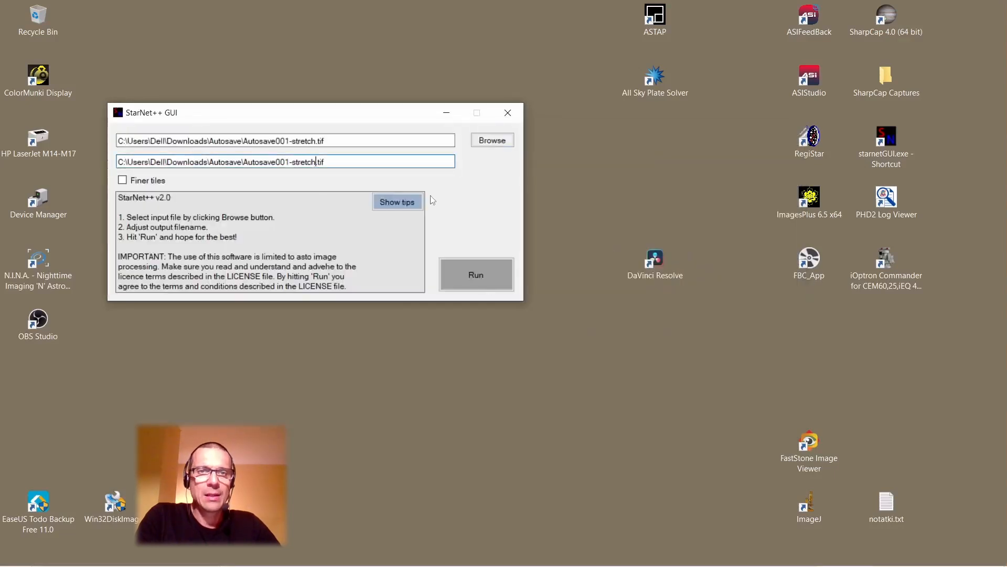
text(-)
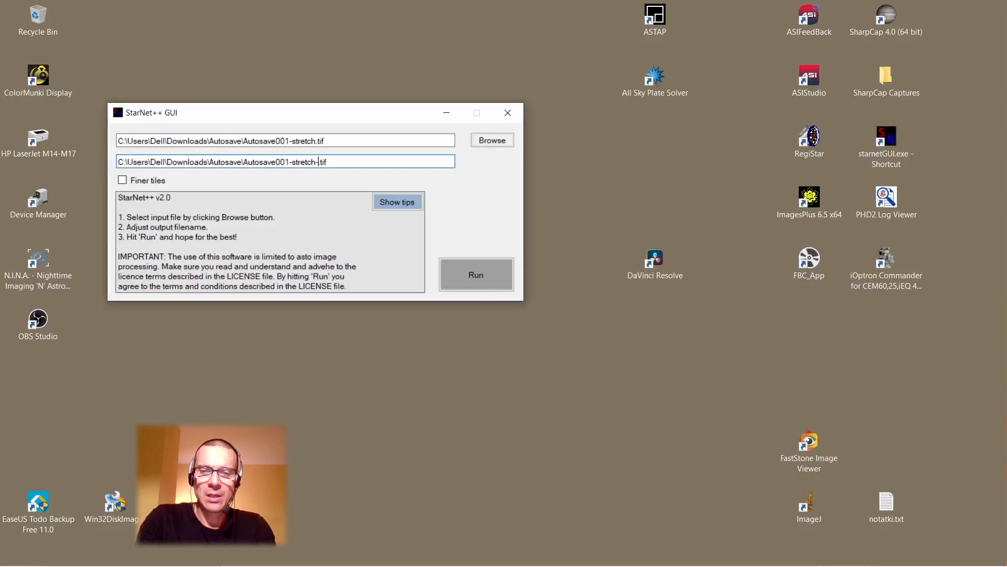
text(nos)
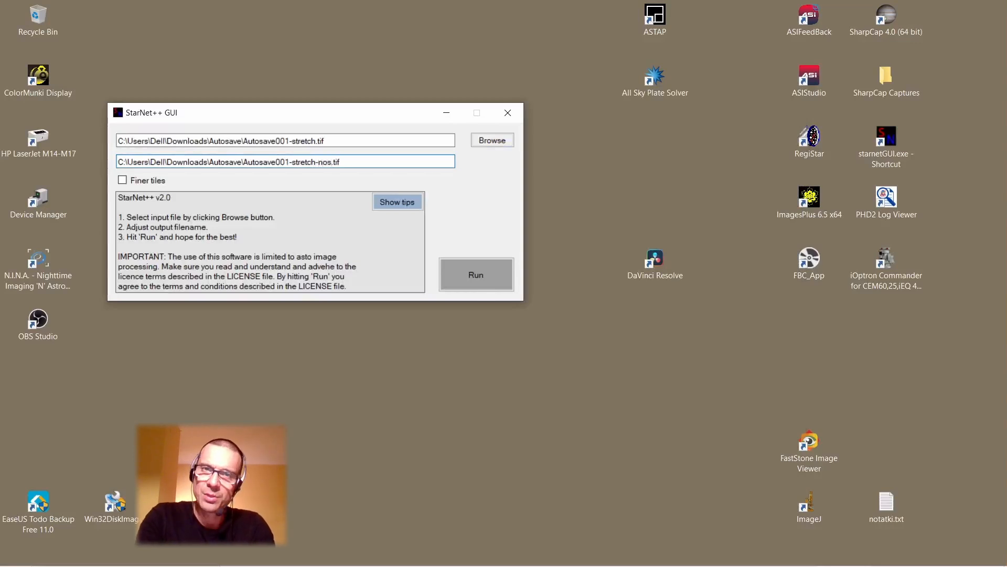
text(tars)
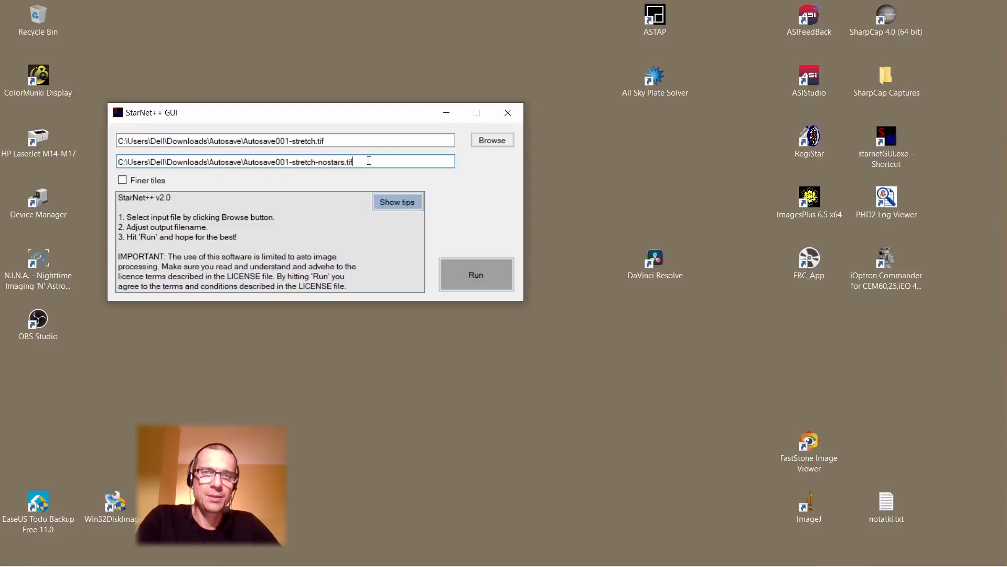
click(488, 283)
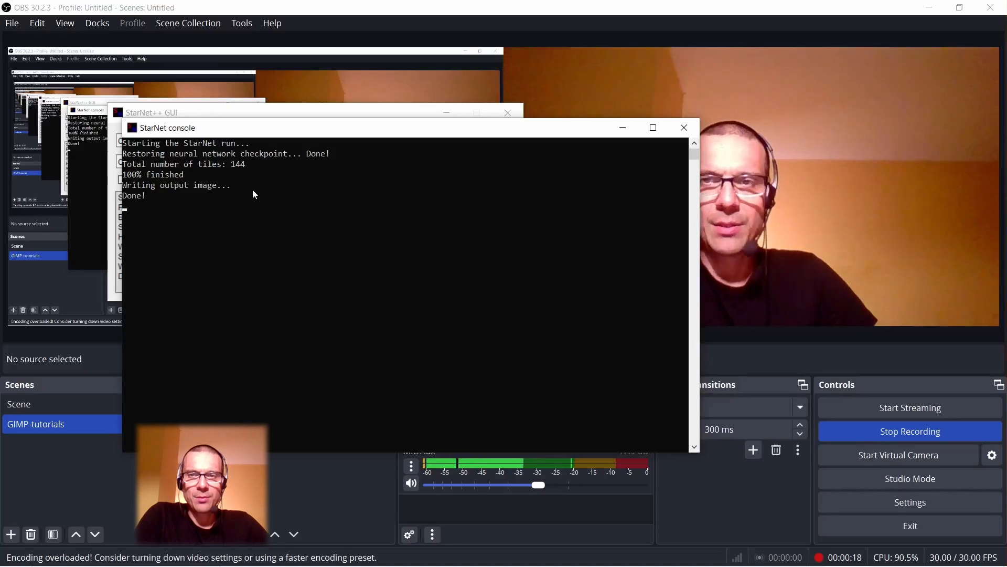
Open the Autosave folder in Downloads to check for the starless output file.
mouse_move(244, 556)
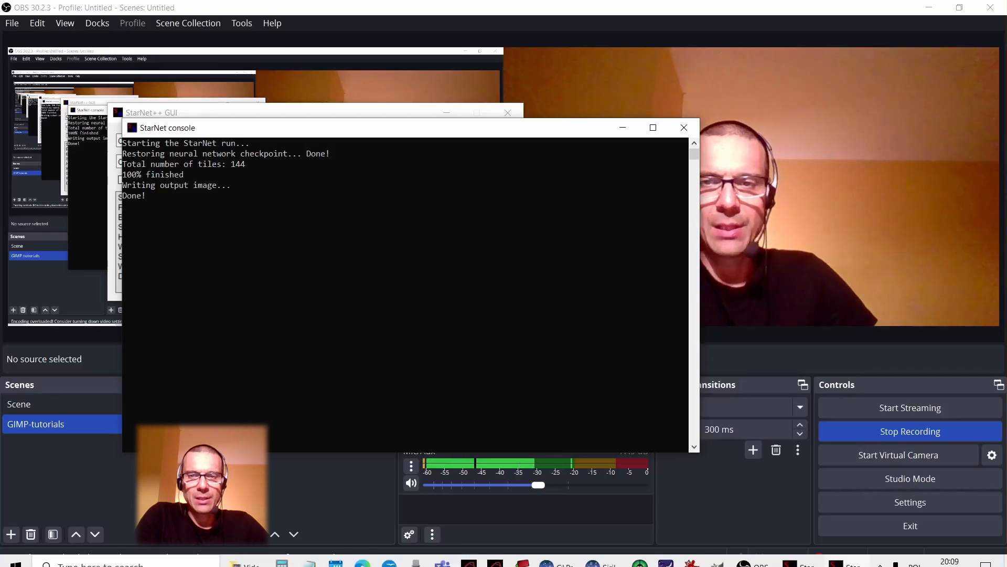
click(244, 555)
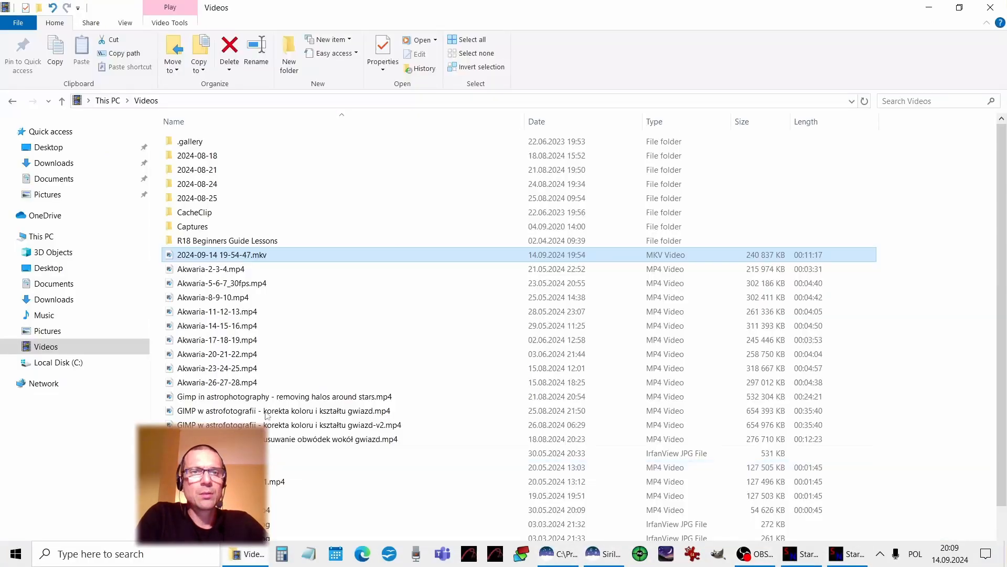
click(91, 179)
click(67, 163)
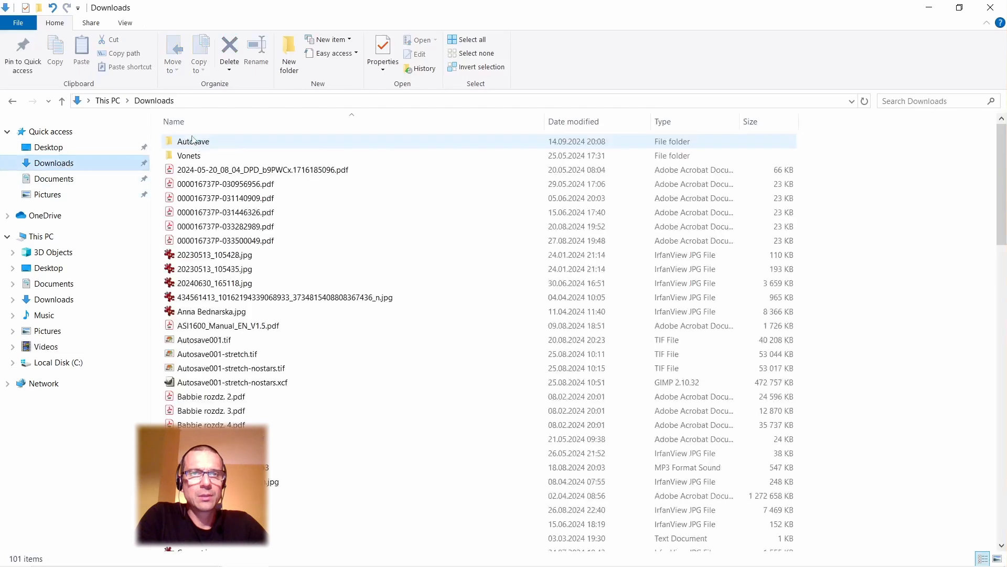
double_click(193, 140)
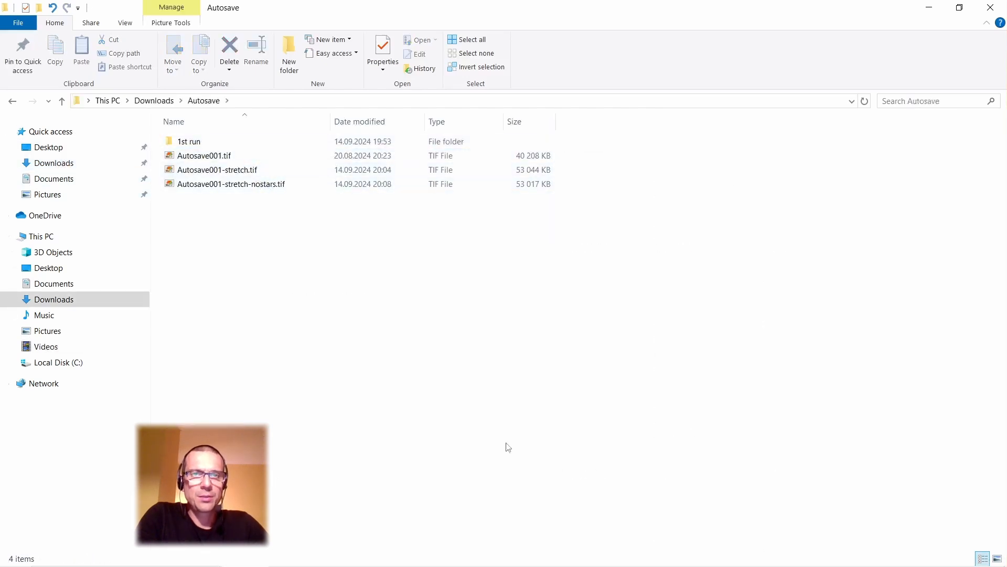
Switch to GIMP and open Autosave001-stretch.tif and Autosave001-stretch-nostars.tif from the Autosave folder as layers of one image.
mouse_move(793, 565)
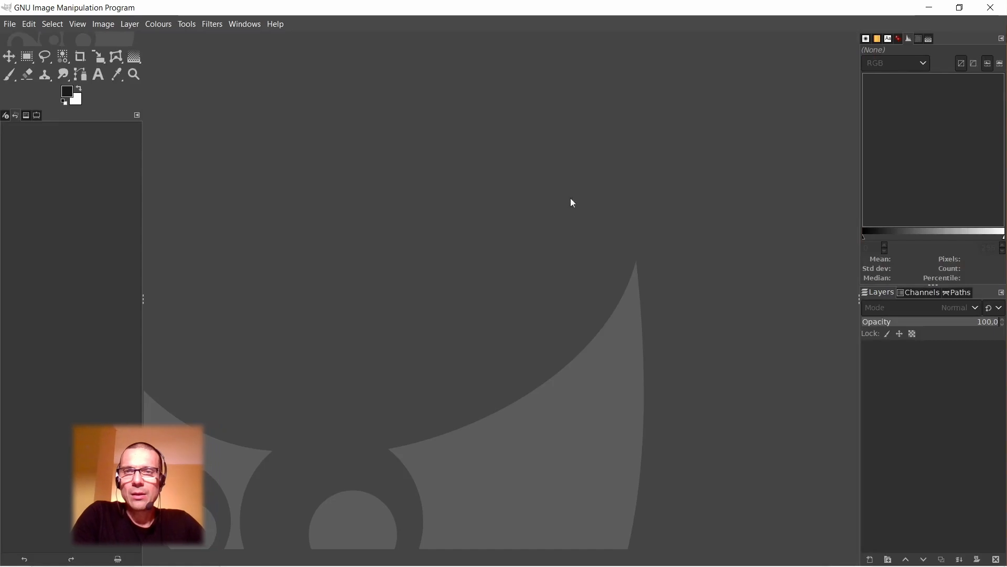
click(9, 24)
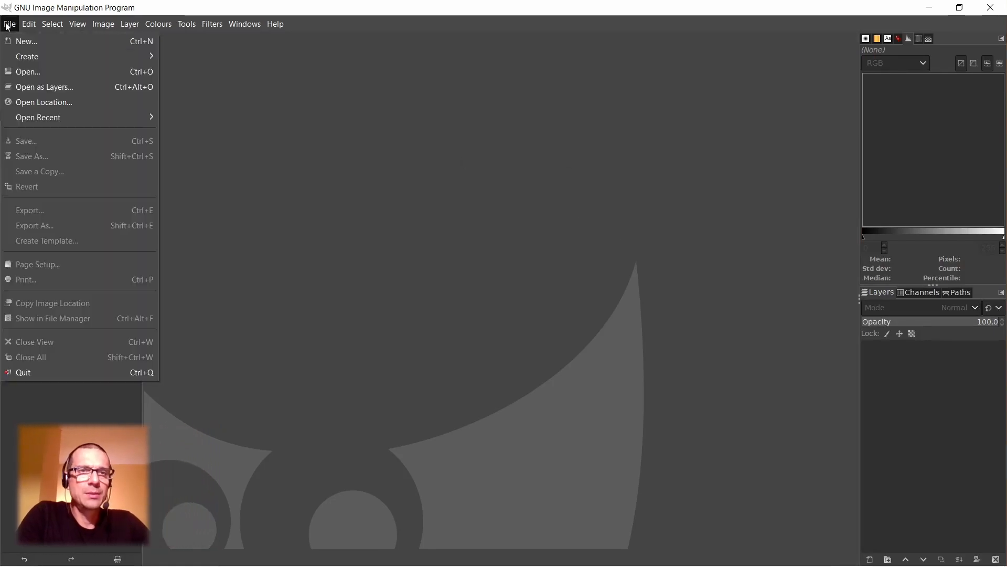
click(29, 87)
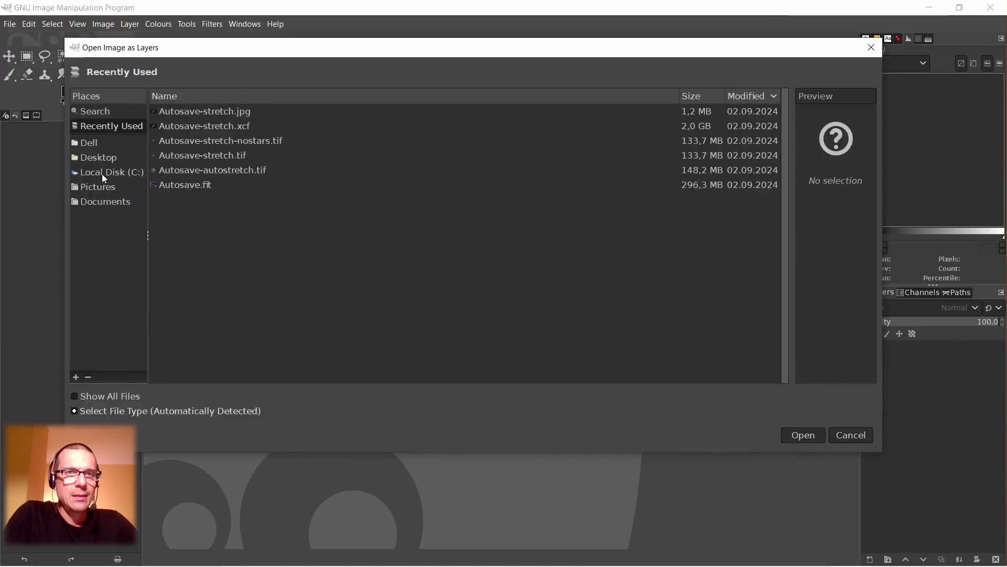
click(91, 143)
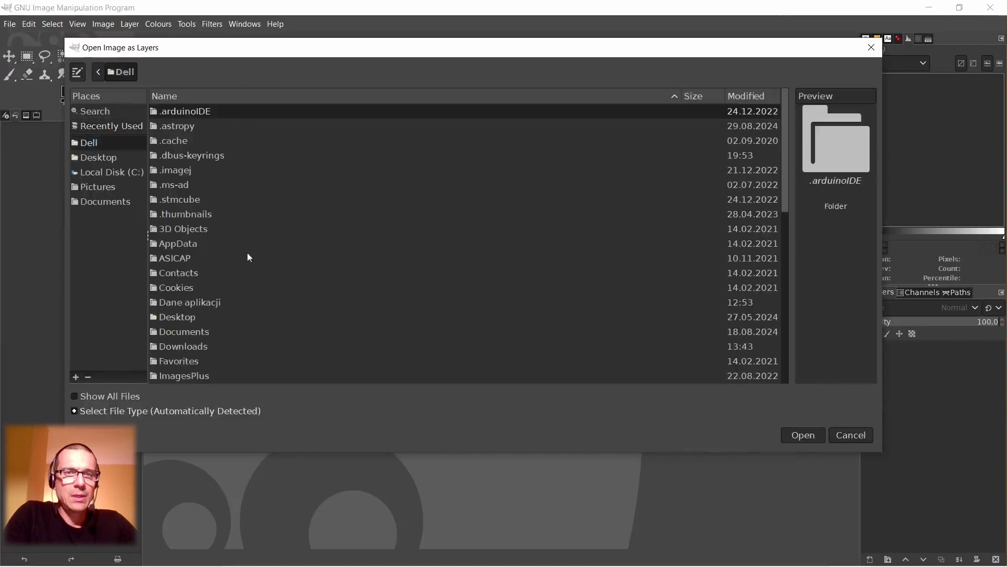
double_click(187, 345)
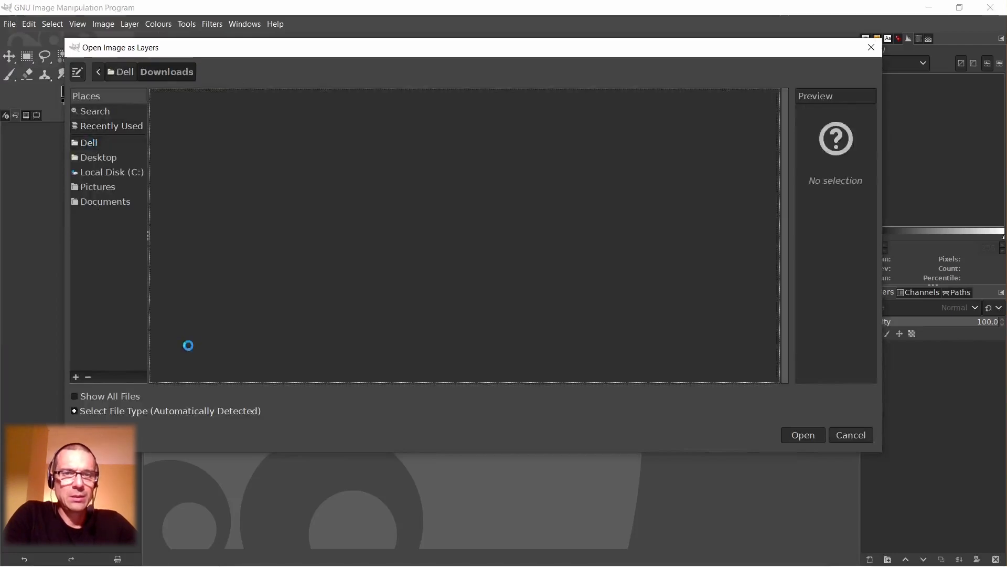
double_click(194, 112)
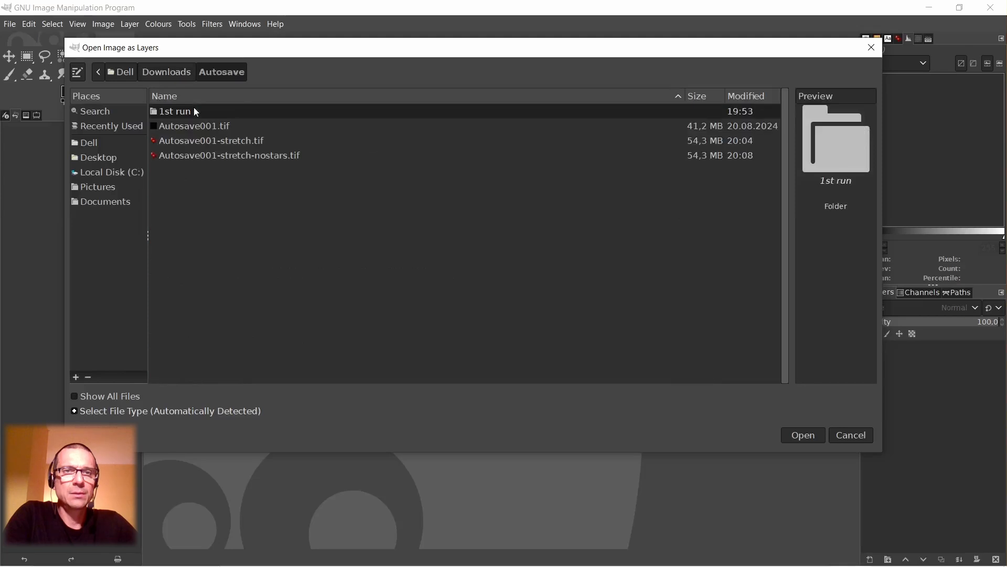
click(242, 146)
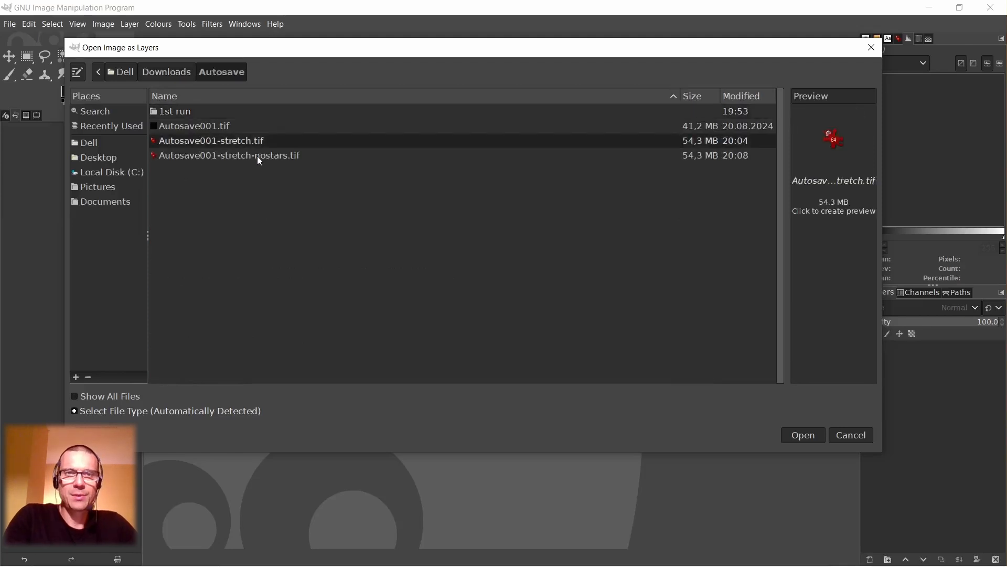
shift+click(258, 156)
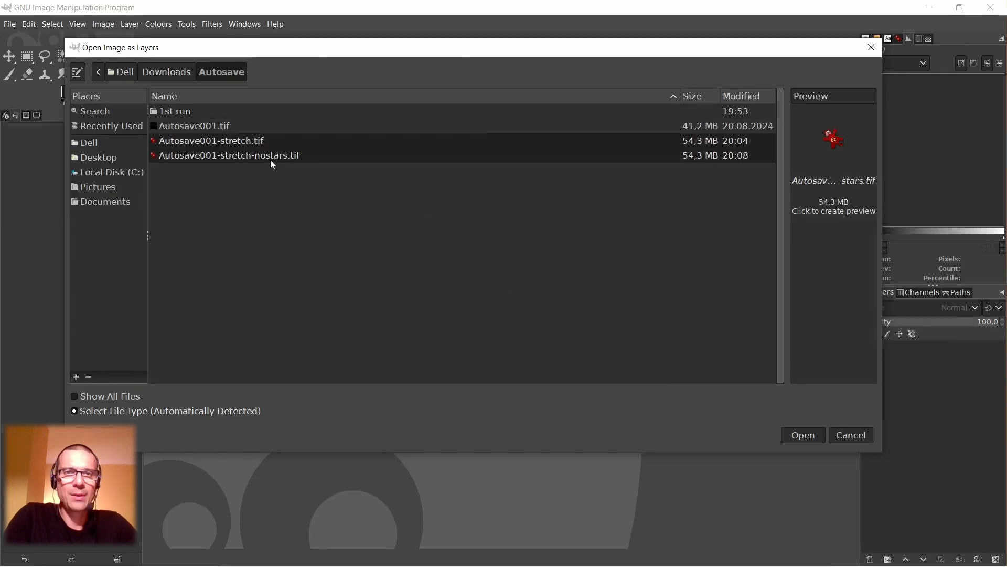
click(813, 435)
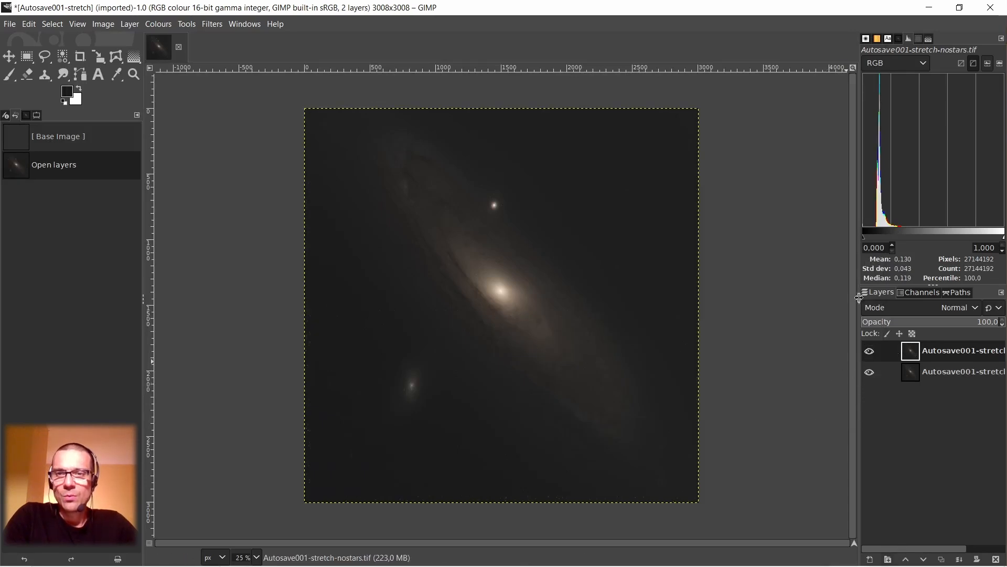
Widen the layer list so the full layer names fit, and hide the Autosave001-stretch-nostars.tif layer.
drag(855, 297, 804, 303)
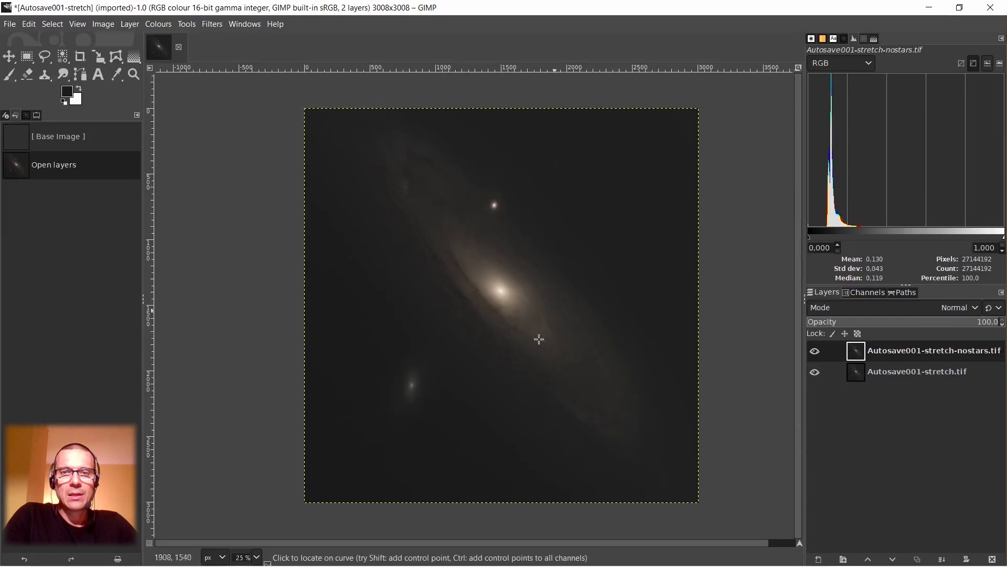
click(815, 351)
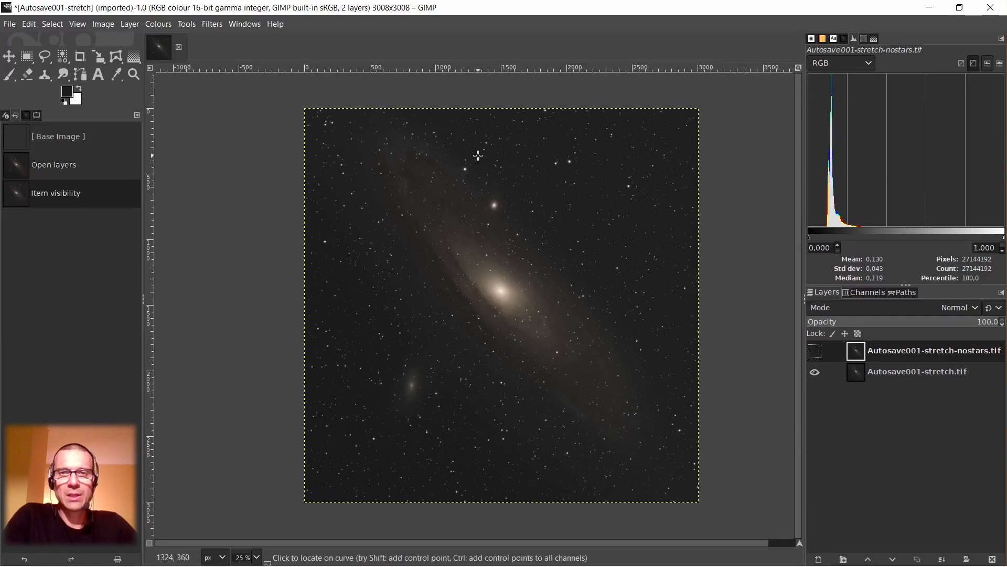
Examine the colour fringes on the stars near the image's upper-left corner, the galaxy core and the whole star field in the Autosave001-stretch.tif layer.
scroll(317, 120, up, 7)
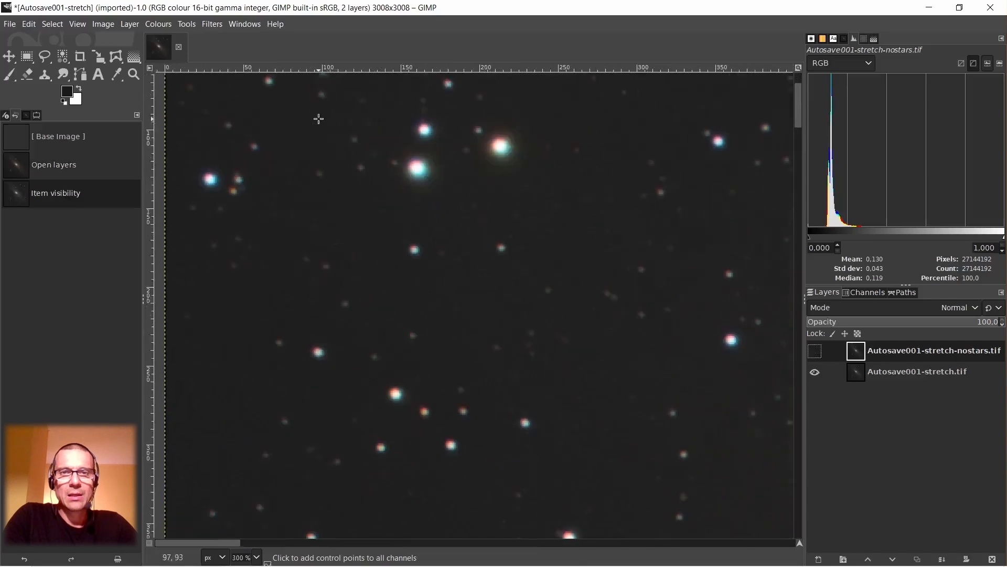
scroll(411, 99, up, 2)
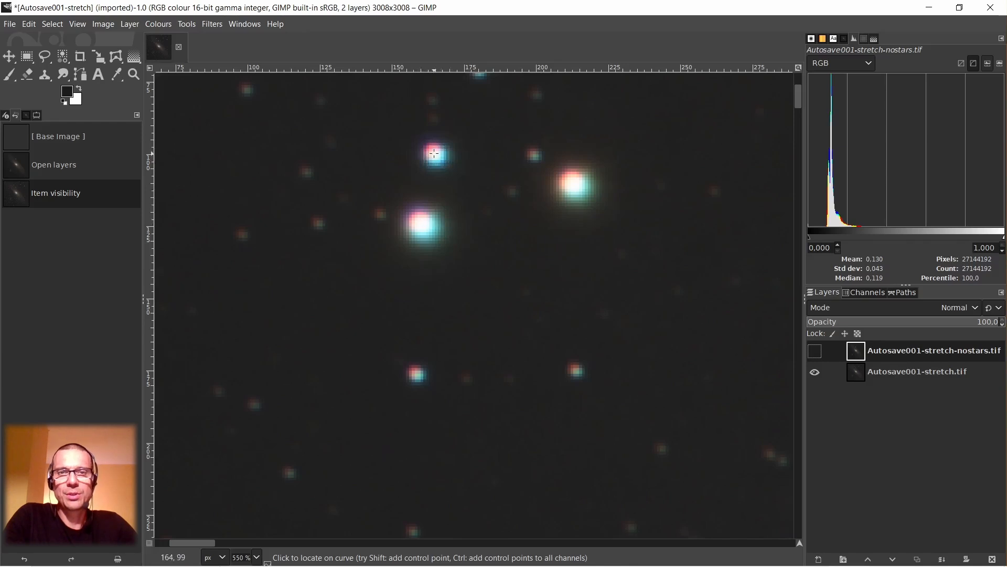
scroll(434, 153, down, 1)
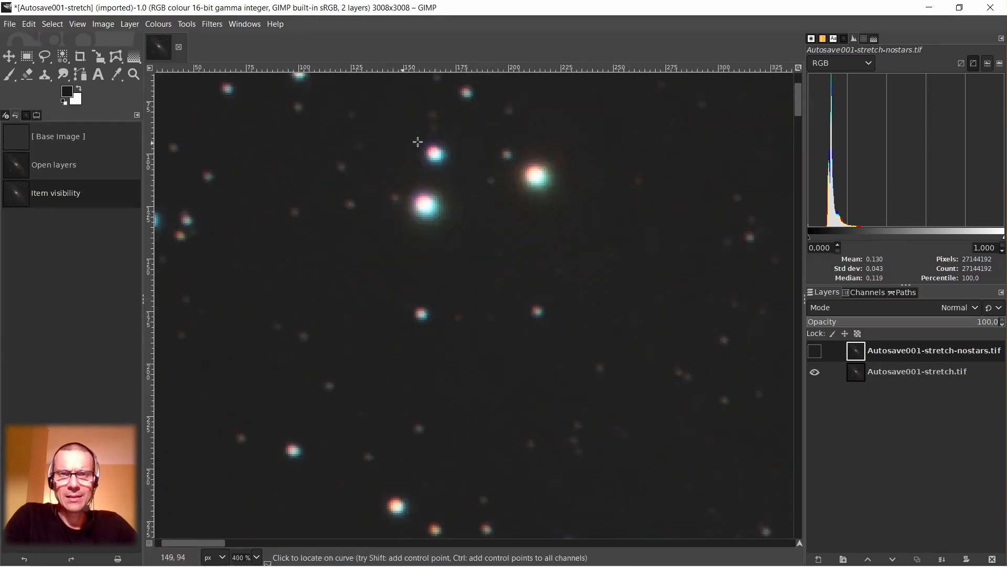
scroll(440, 186, down, 5)
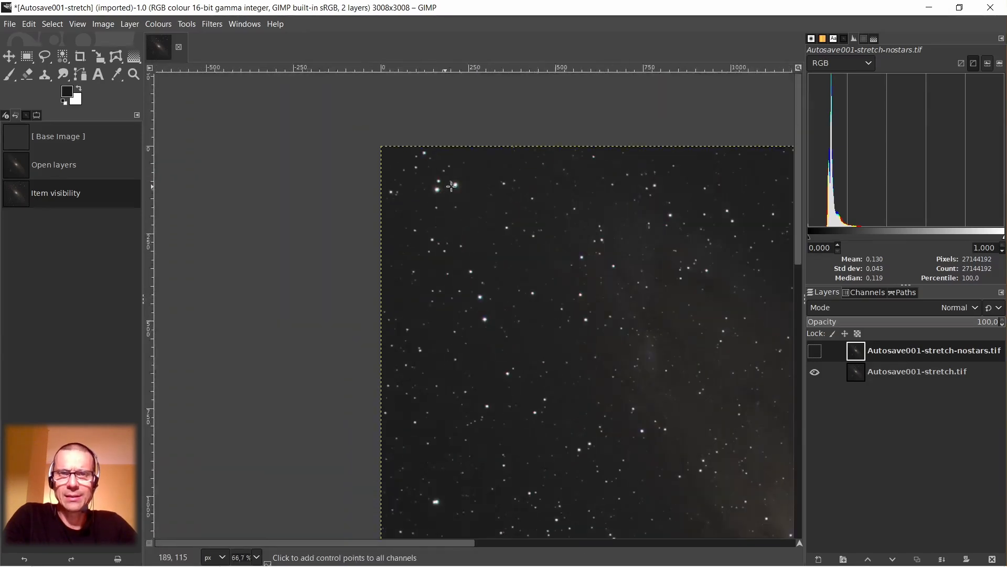
drag(442, 542, 506, 554)
scroll(560, 395, down, 1)
scroll(561, 395, down, 1)
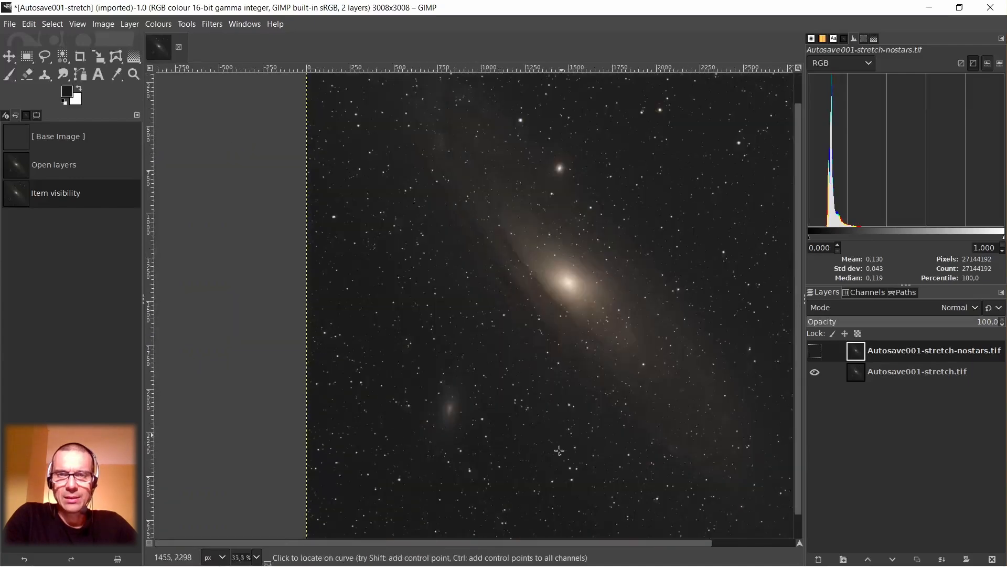
drag(610, 546, 625, 546)
scroll(551, 366, down, 1)
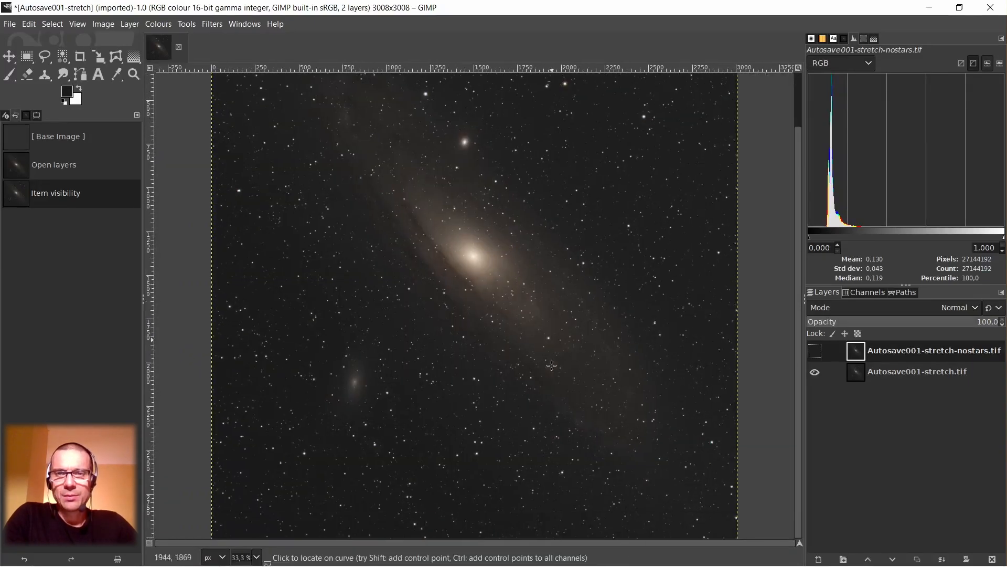
click(839, 322)
scroll(455, 265, up, 2)
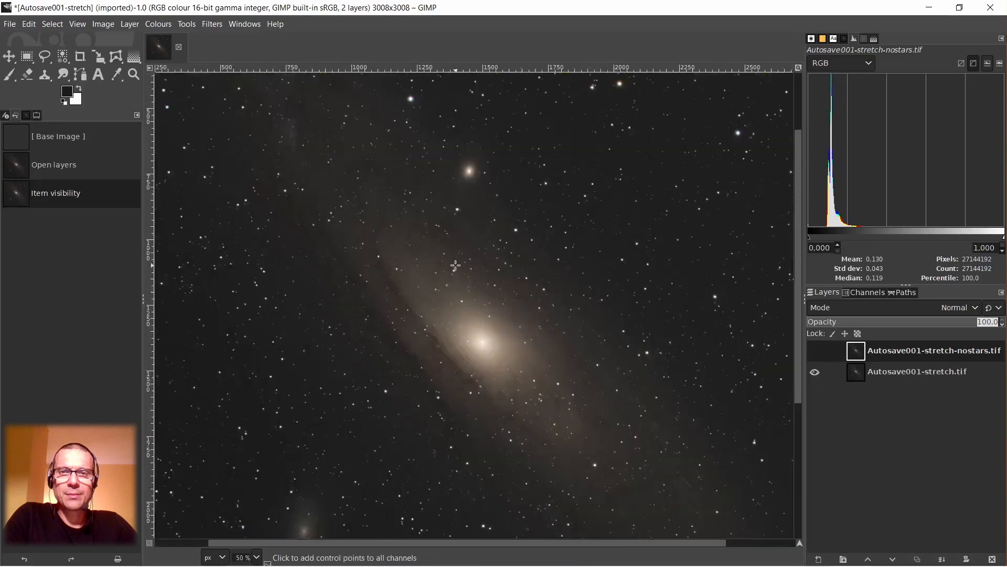
scroll(456, 265, down, 3)
scroll(455, 265, up, 1)
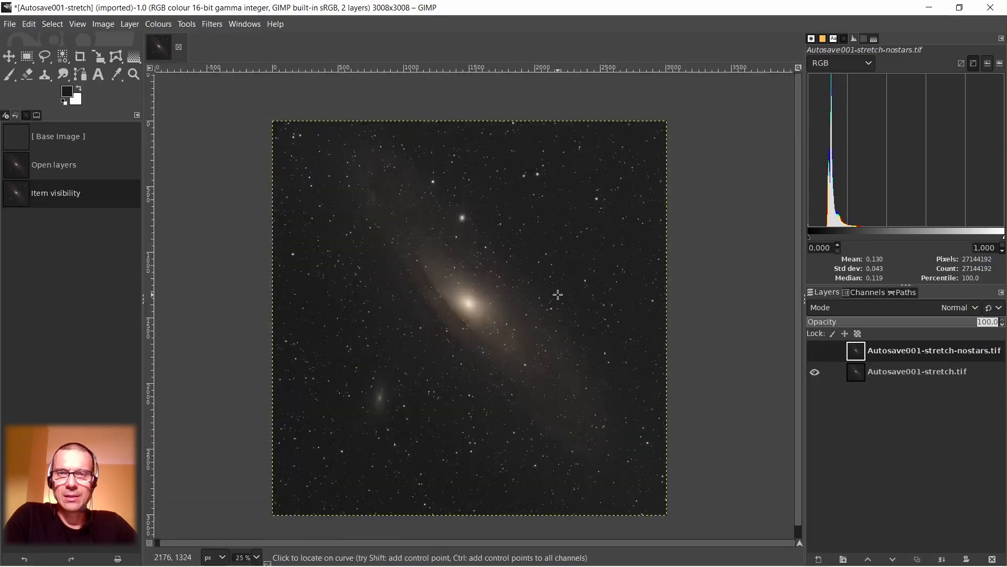
click(815, 351)
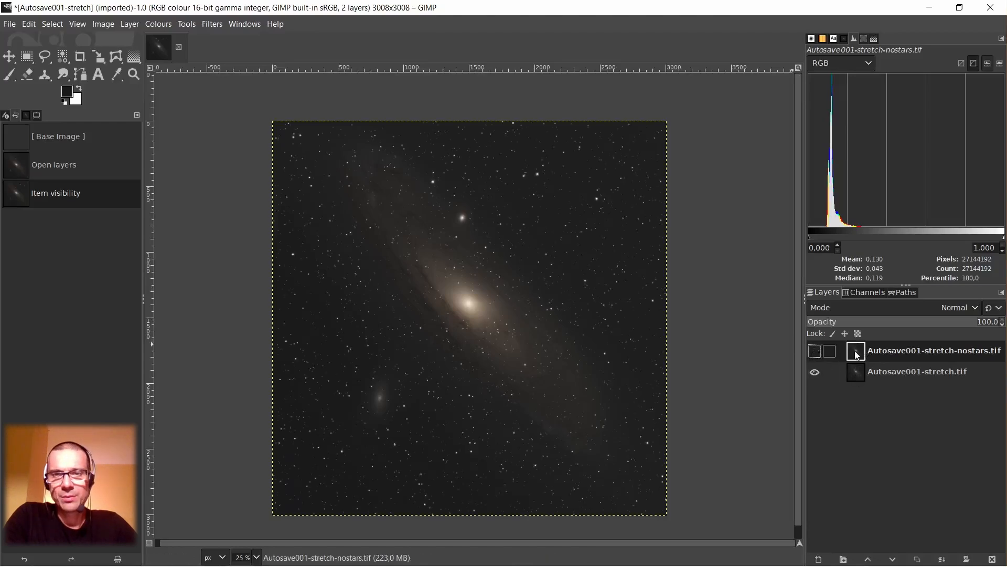
Show the Autosave001-stretch-nostars.tif layer and set its blend mode to Subtract to isolate the stars.
click(821, 352)
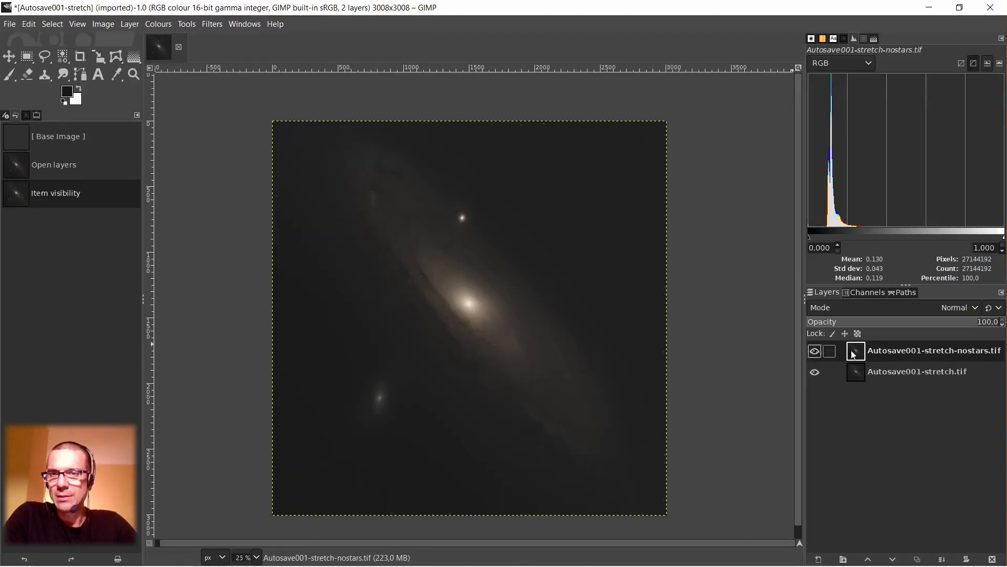
click(875, 310)
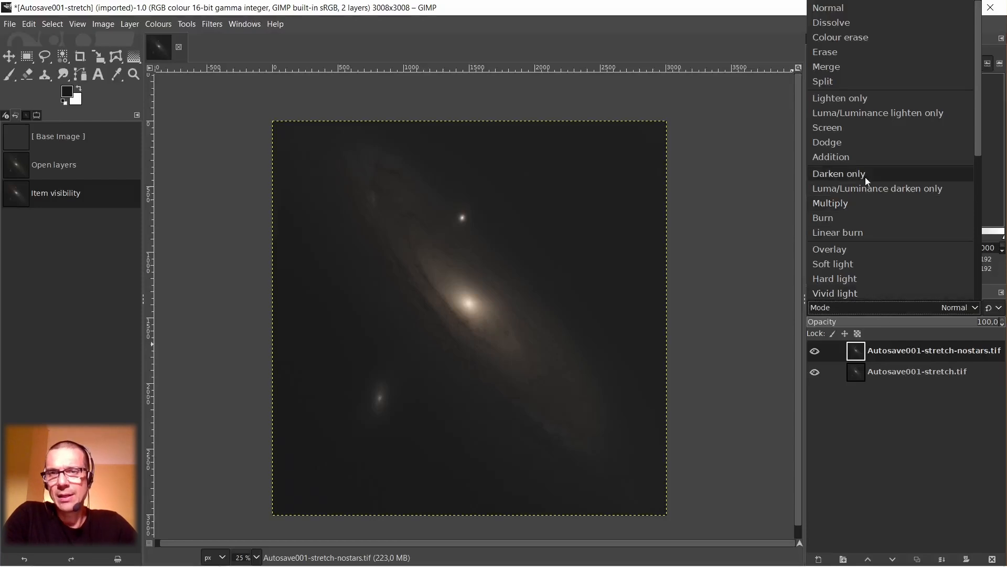
scroll(865, 178, down, 3)
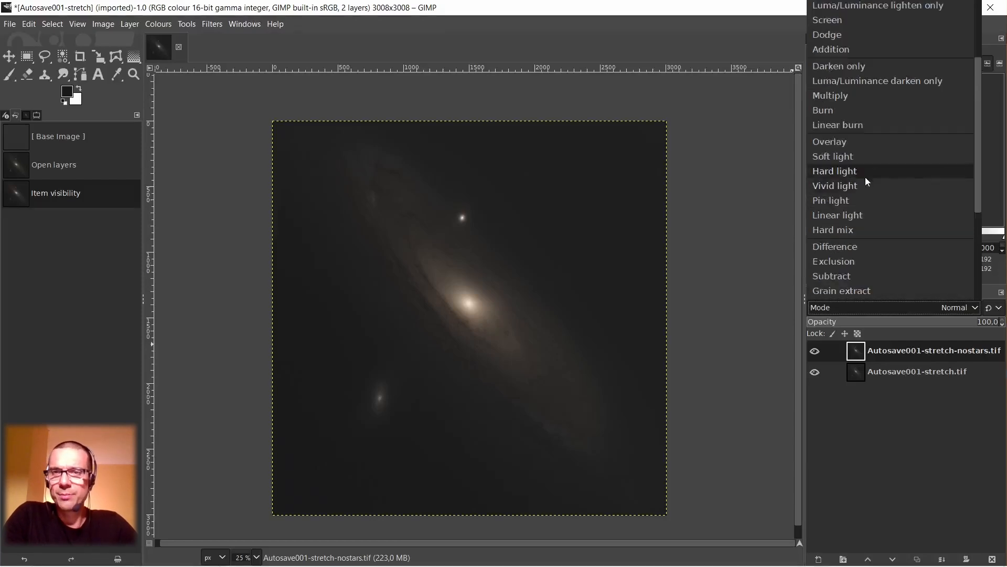
click(841, 278)
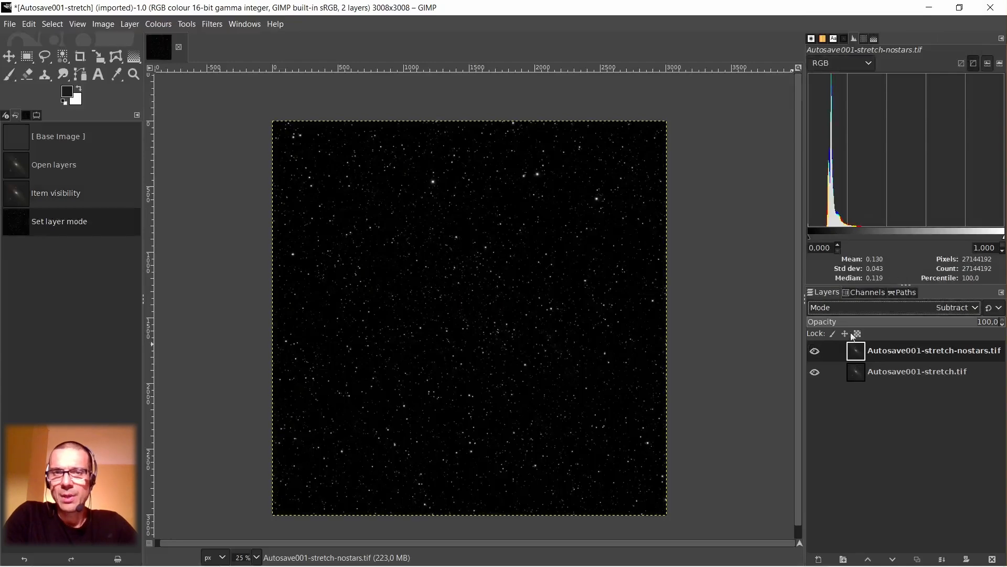
scroll(325, 154, up, 5)
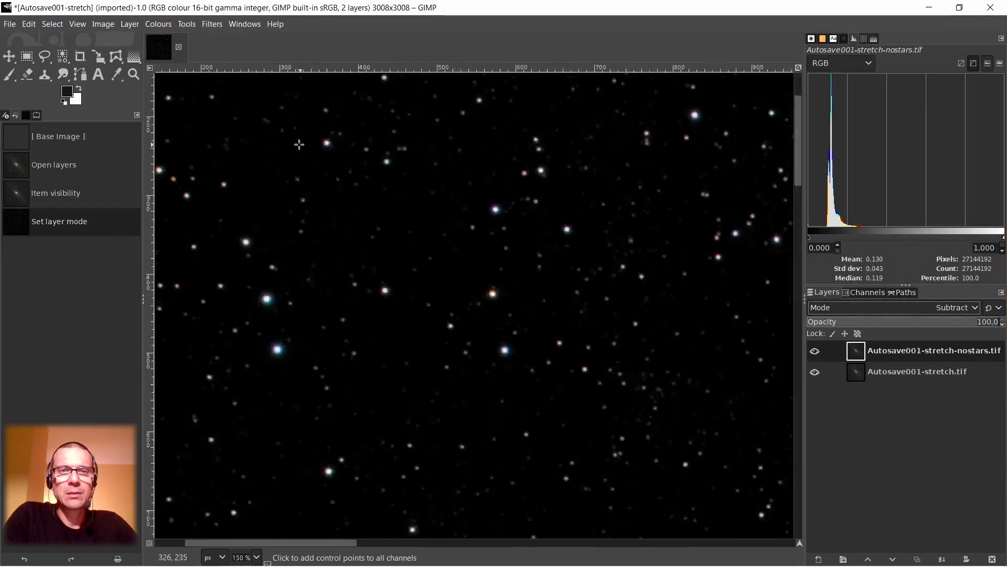
scroll(303, 186, down, 4)
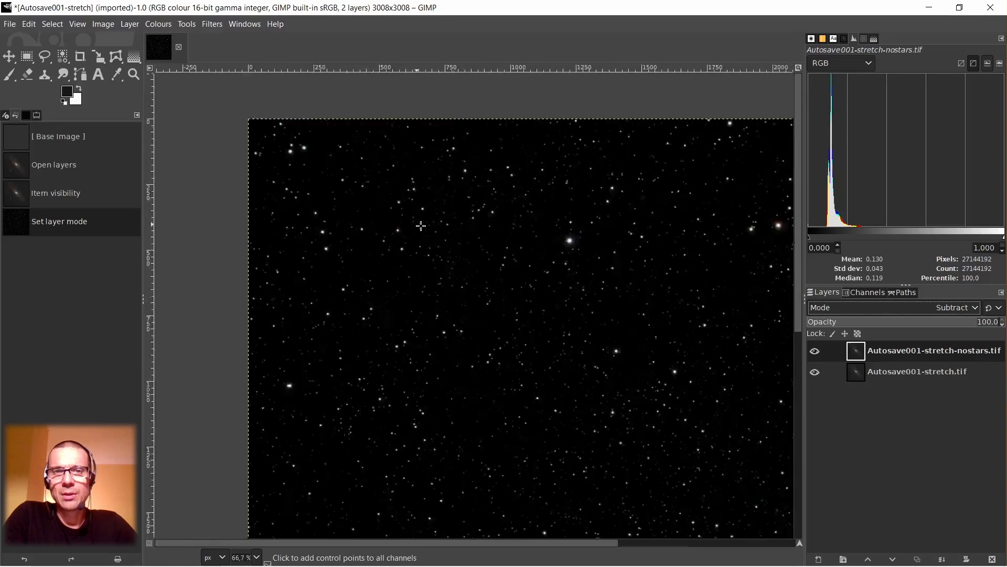
scroll(551, 267, down, 2)
scroll(560, 275, down, 1)
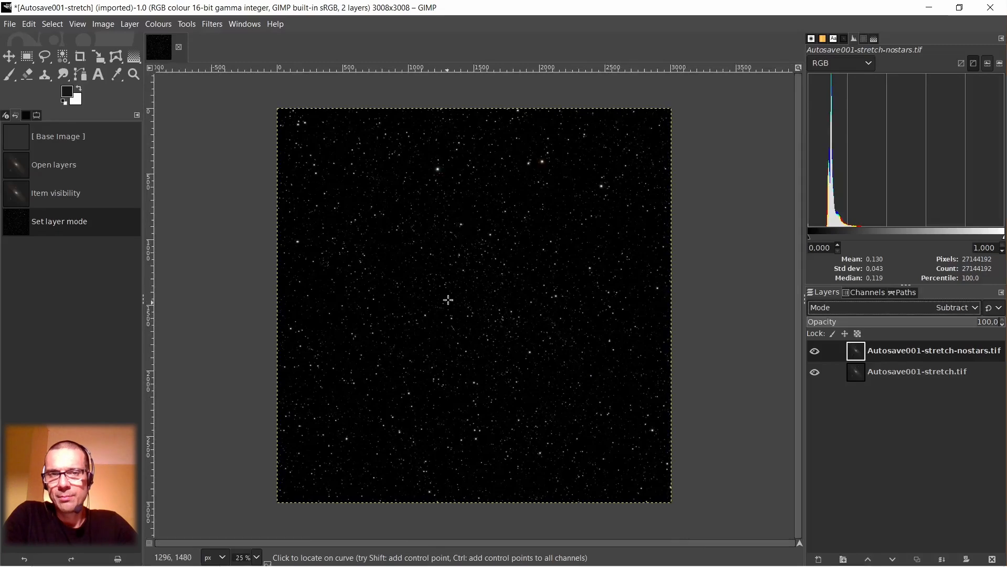
Create a new layer from the visible result and rename it stars.
right_click(853, 354)
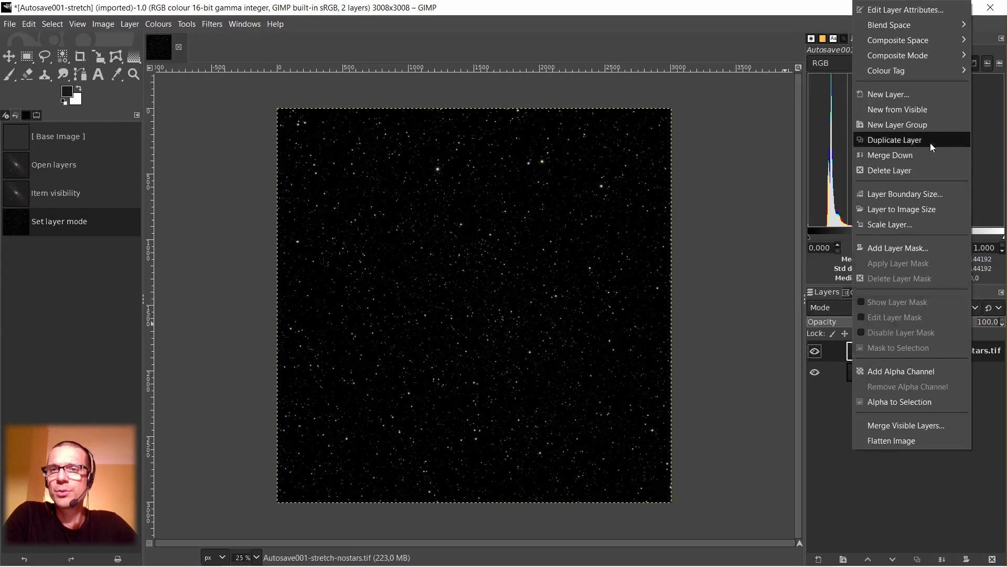
click(909, 107)
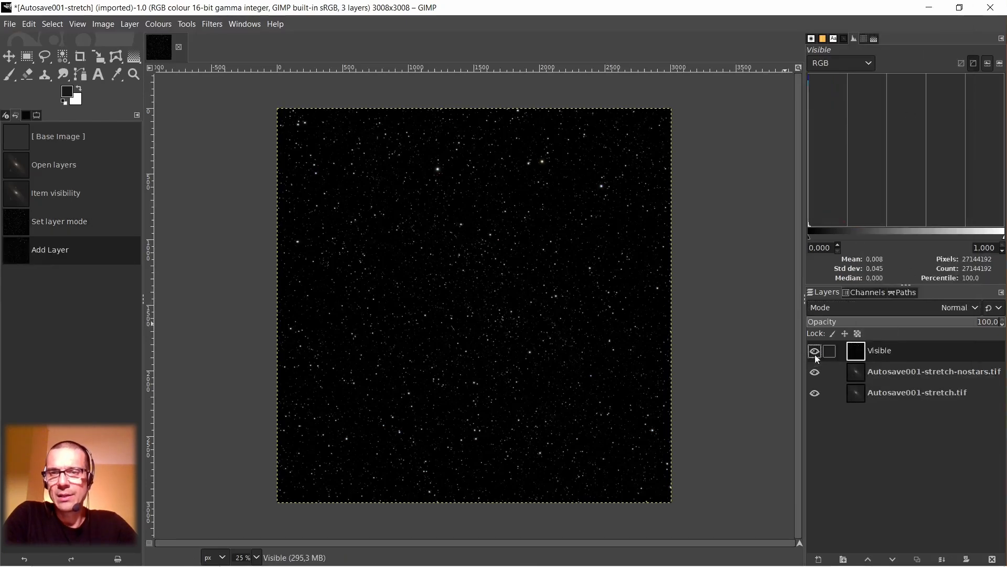
key(1)
scroll(304, 116, up, 3)
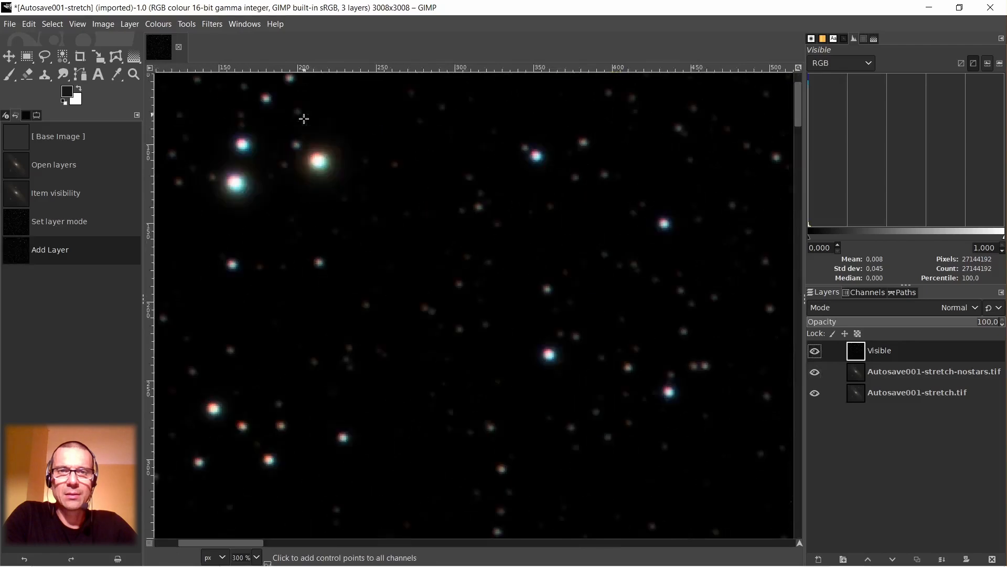
scroll(302, 117, down, 4)
double_click(887, 352)
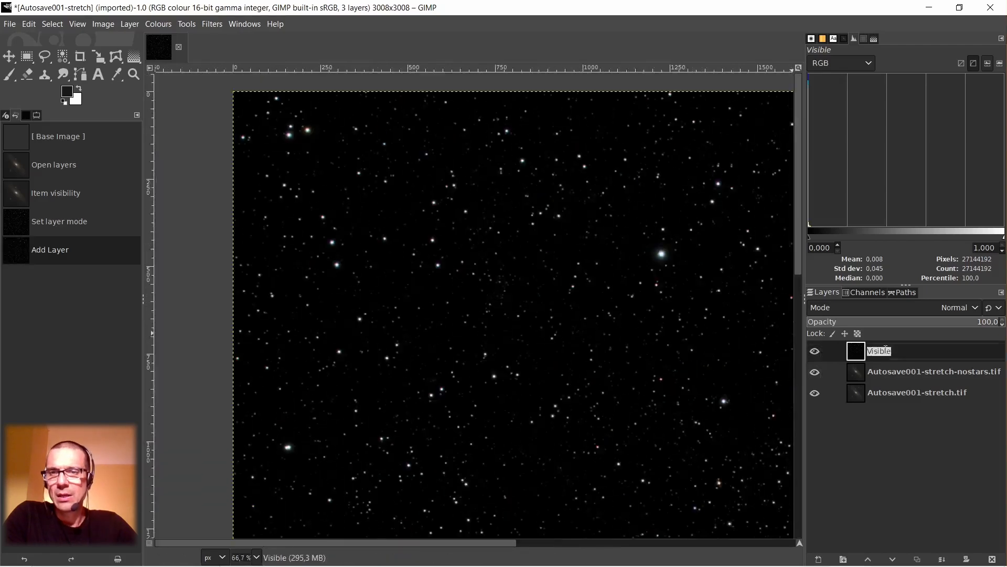
text(stars)
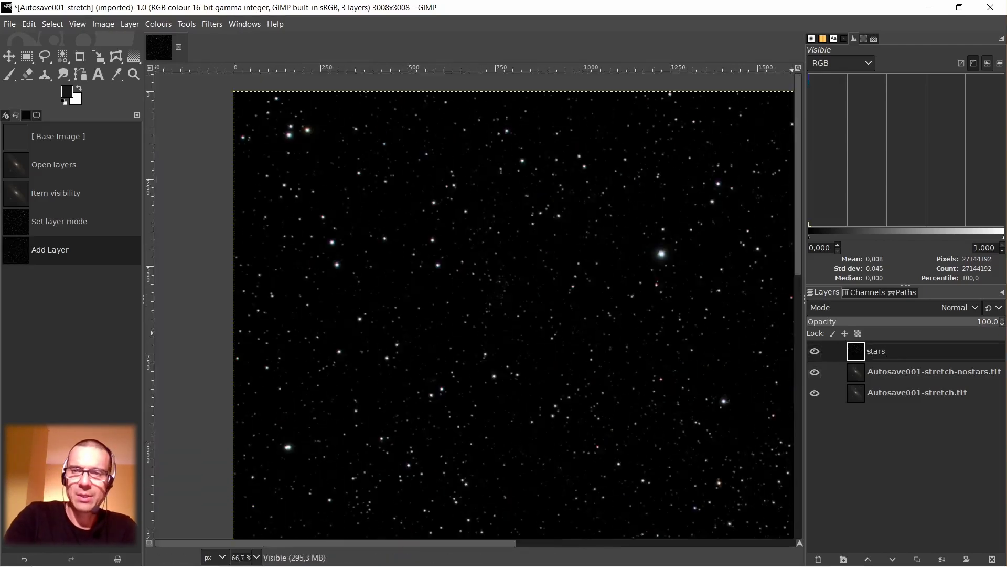
key(Return)
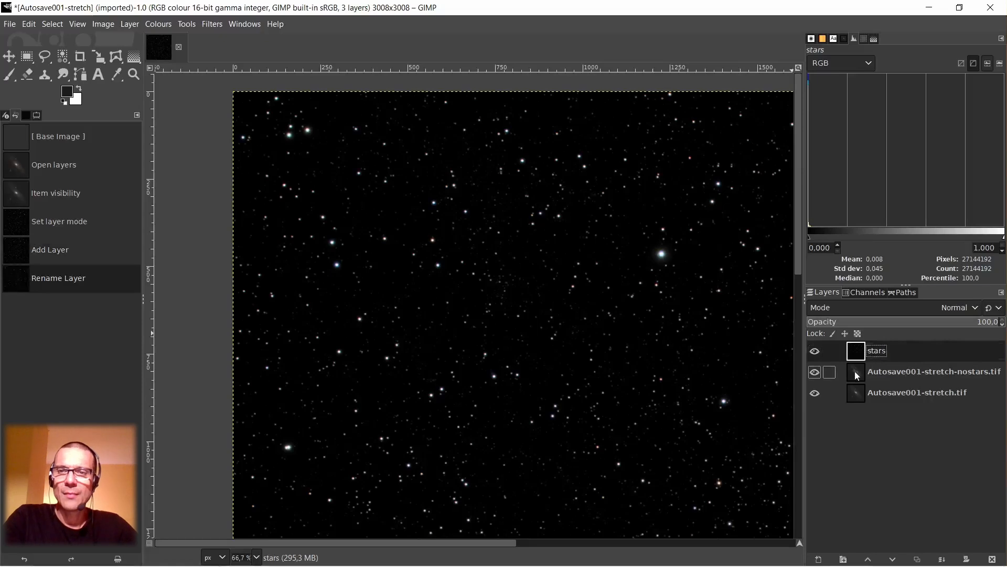
Set the blend mode of the Autosave001-stretch-nostars.tif layer back to Normal.
click(874, 370)
click(887, 306)
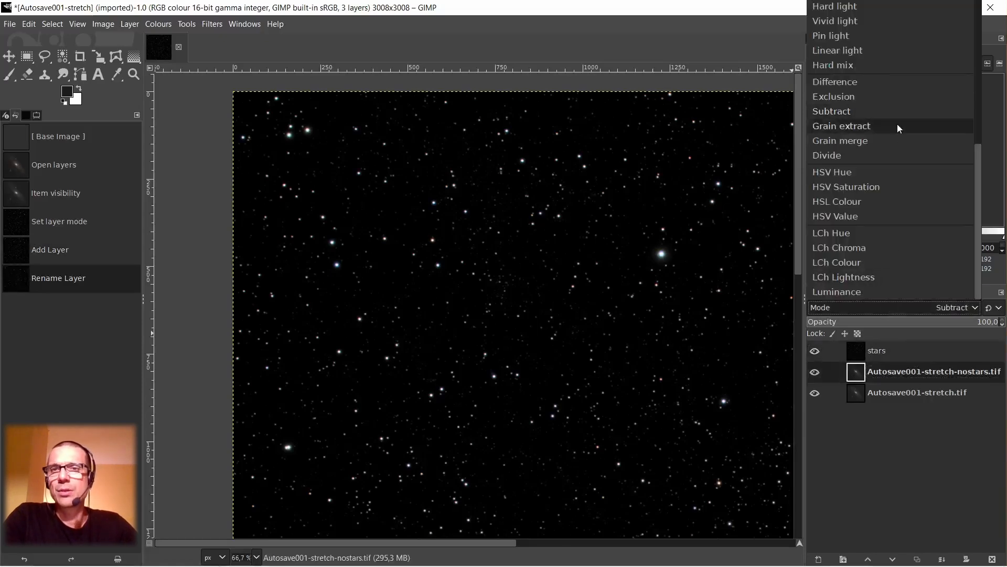
scroll(897, 124, up, 8)
click(846, 10)
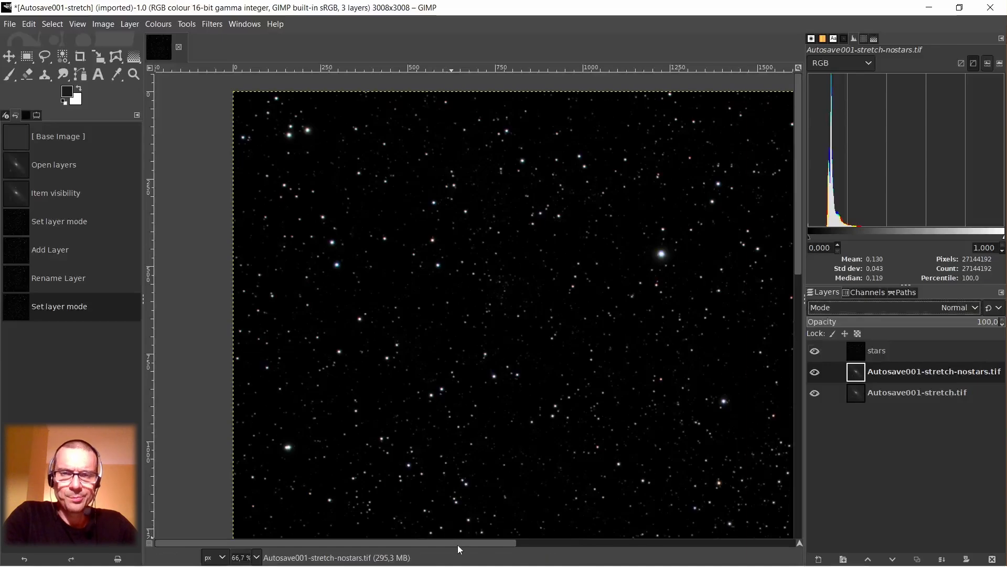
Select the stars layer and examine its star colours and fringes across the field, including close up near the image's upper-right corner.
drag(458, 545, 562, 544)
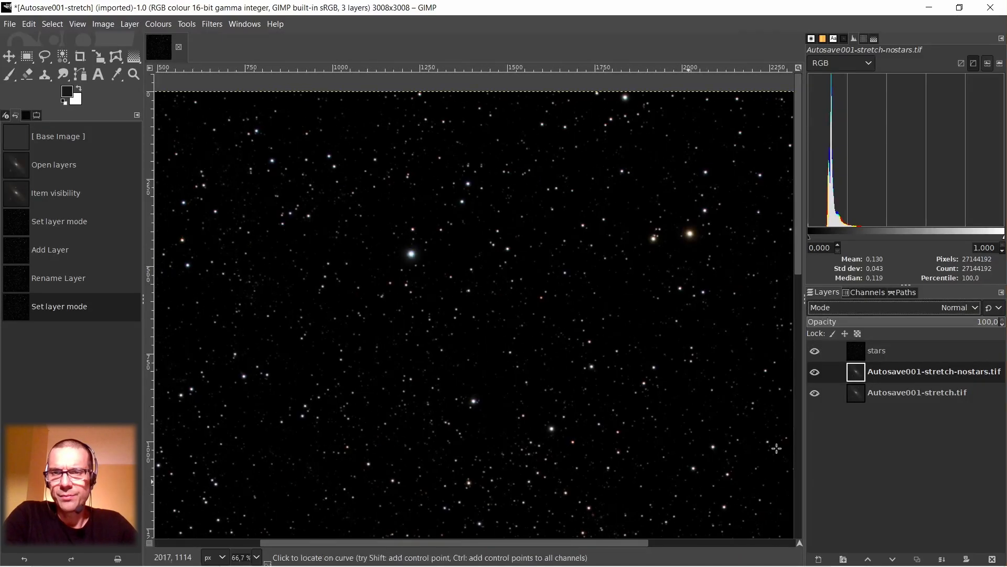
click(863, 355)
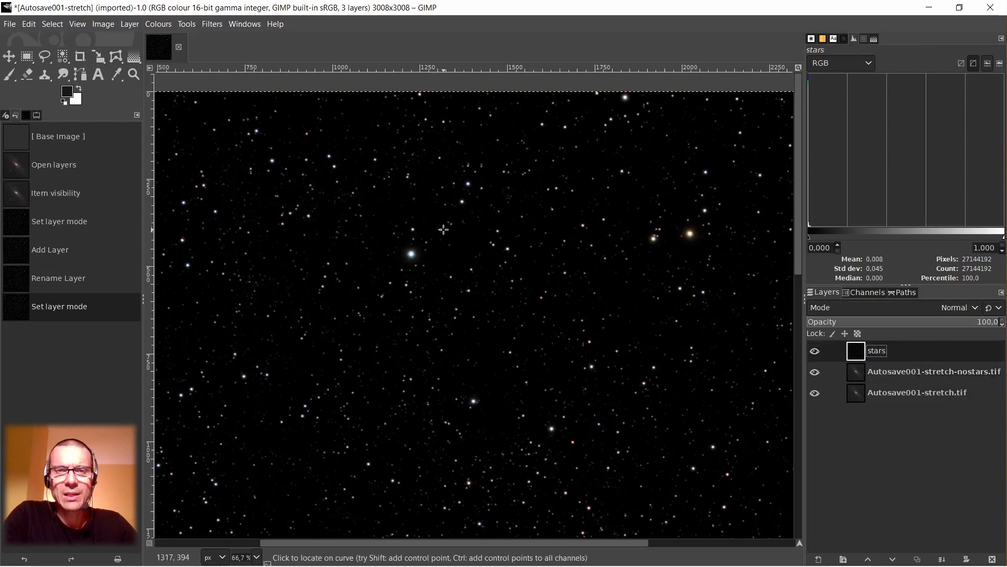
drag(615, 547, 510, 547)
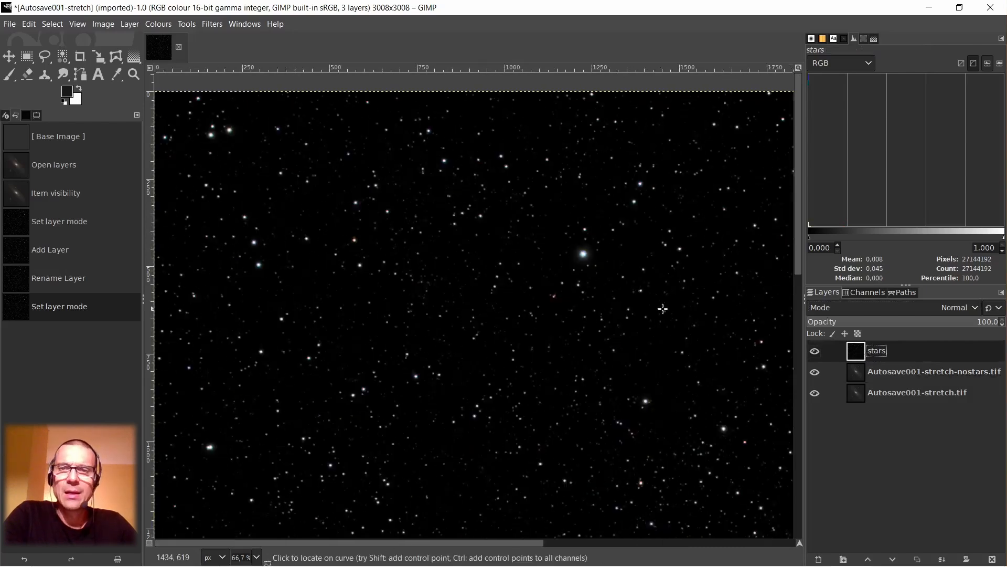
drag(490, 546, 757, 546)
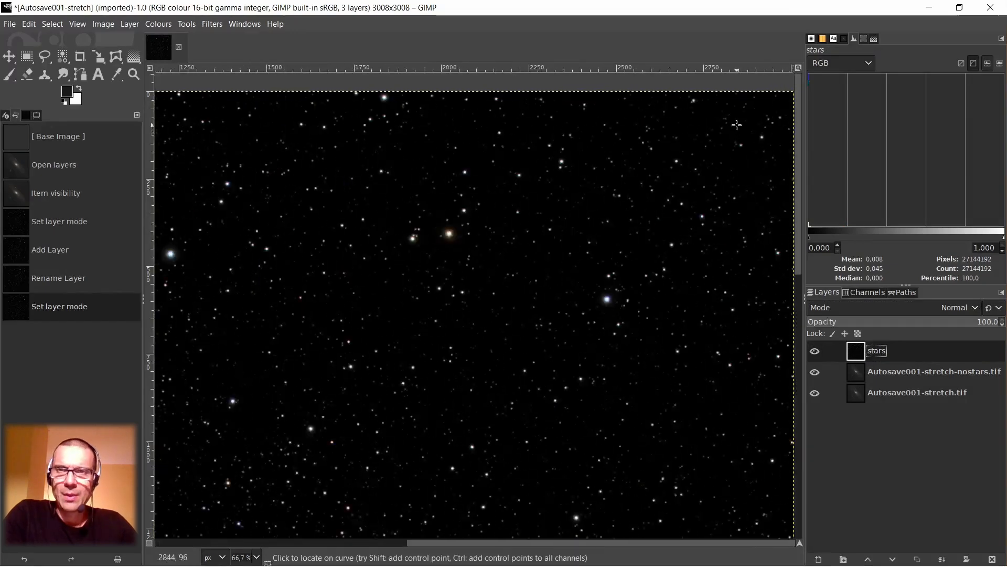
scroll(737, 126, up, 5)
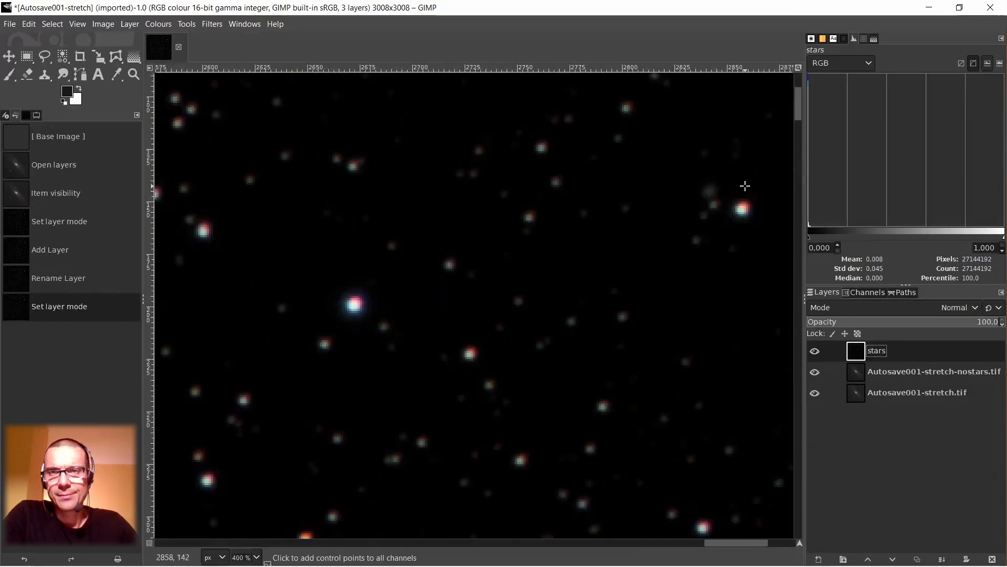
scroll(745, 186, down, 6)
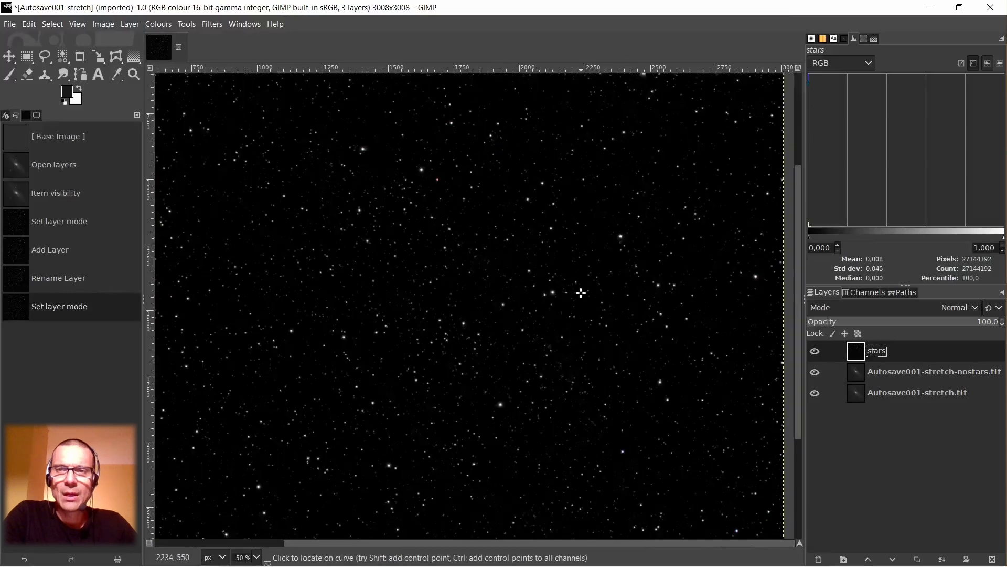
scroll(420, 314, down, 3)
scroll(391, 288, up, 2)
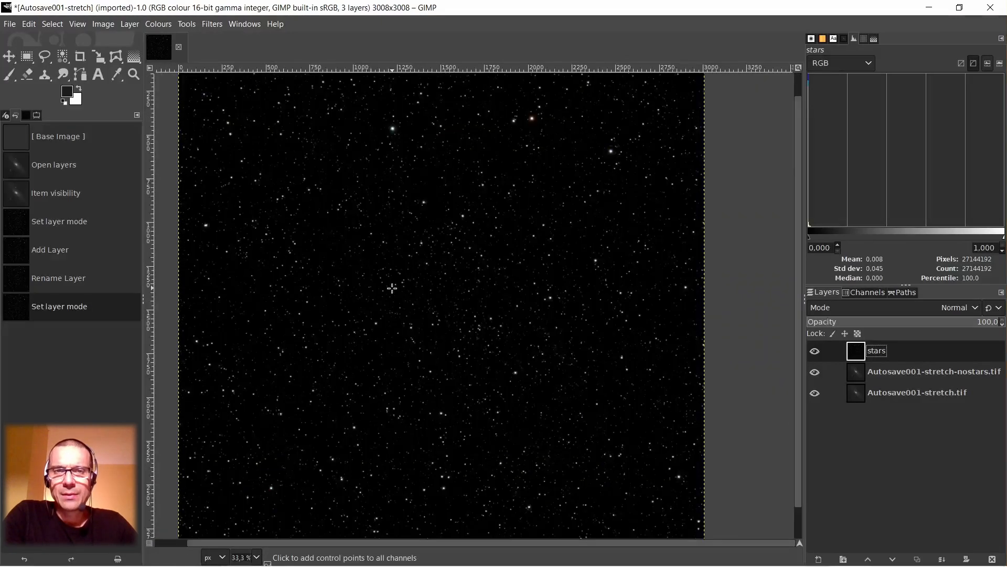
scroll(391, 288, down, 1)
drag(395, 545, 341, 543)
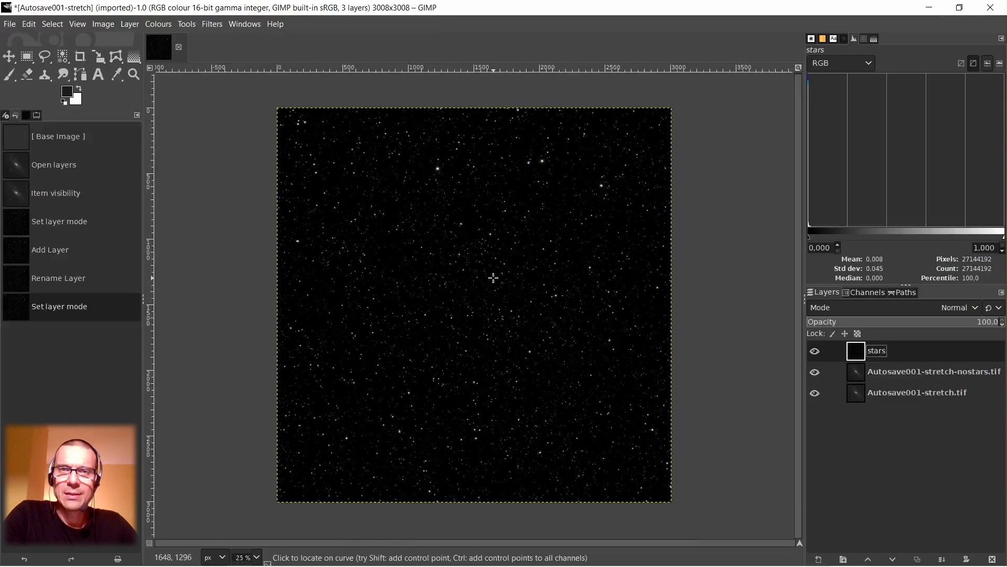
Decompose the stars layer into separate layers with the RGB colour model, and select the red layer of the new image.
right_click(493, 245)
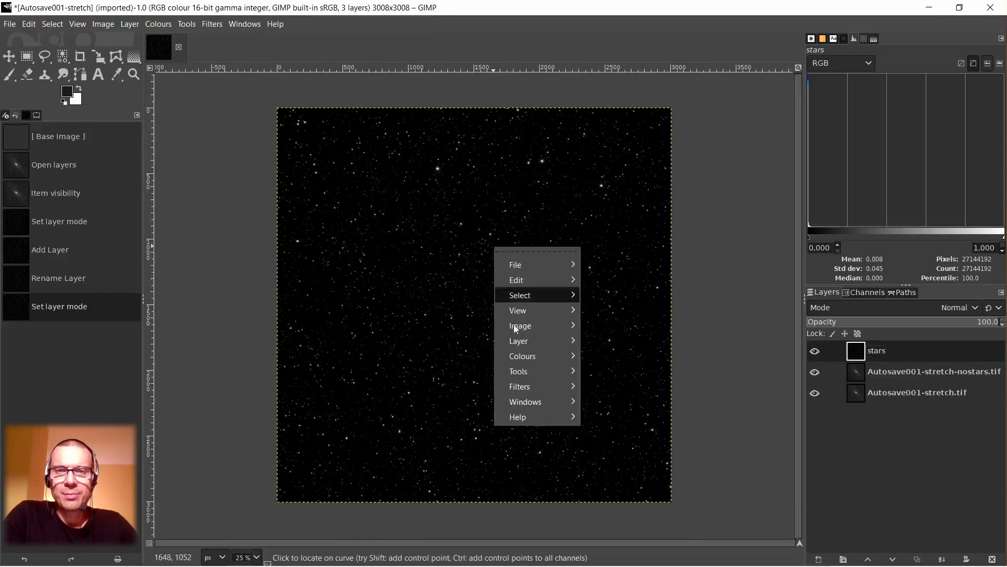
mouse_move(530, 361)
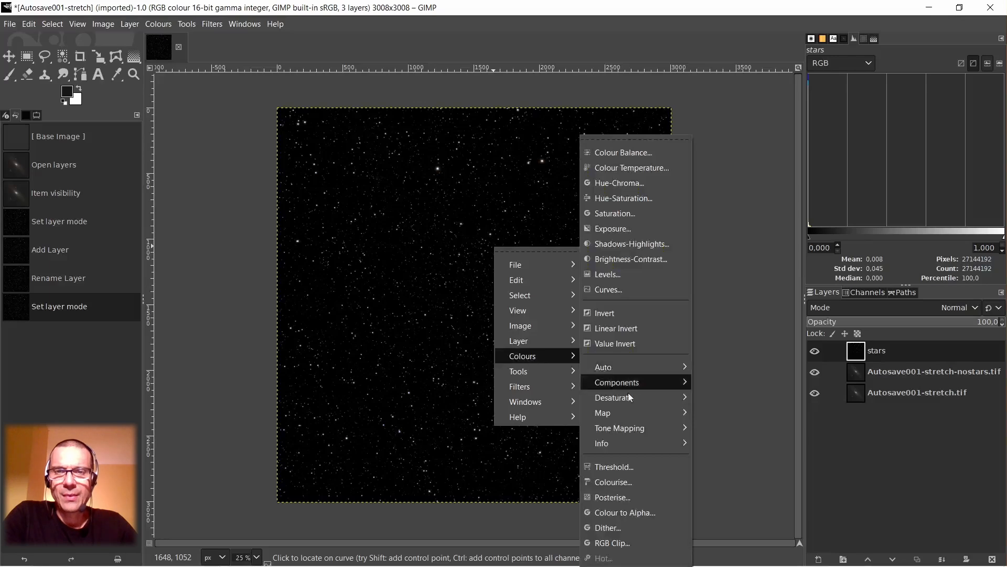
mouse_move(629, 384)
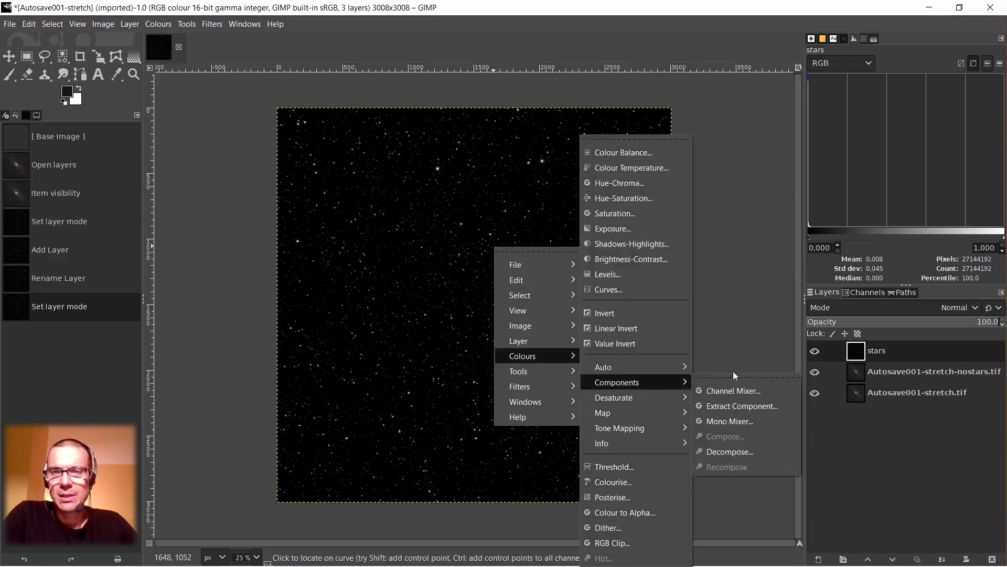
click(726, 451)
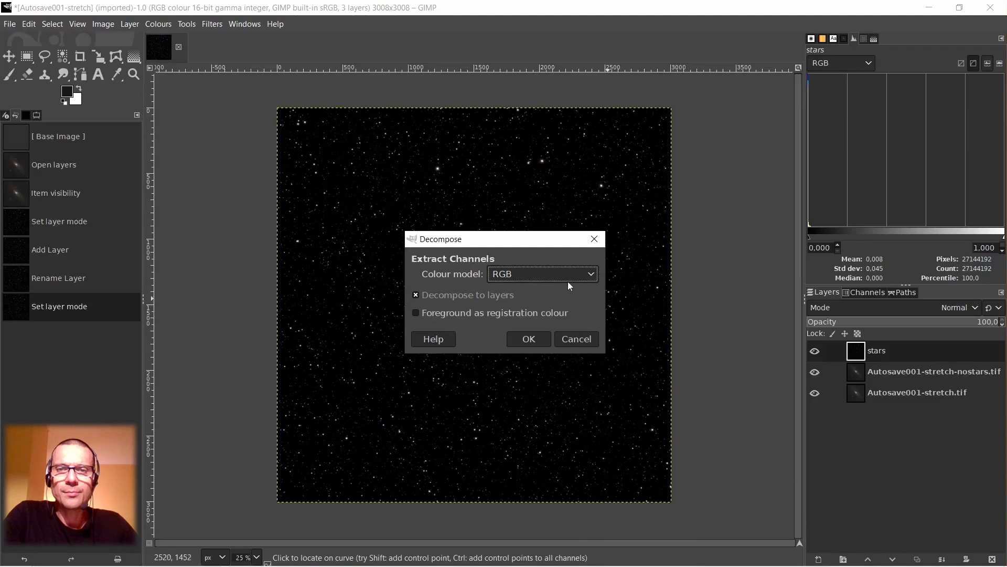
click(529, 340)
click(860, 353)
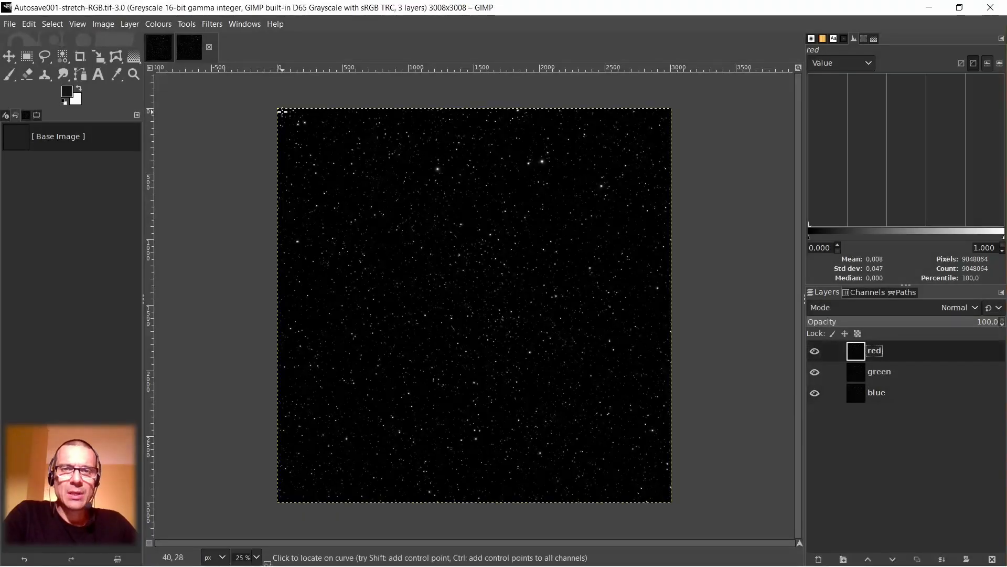
Compare the stars near the image's upper-left corner between the colour stars layer and the decomposed red layer at 400% zoom.
scroll(282, 113, up, 8)
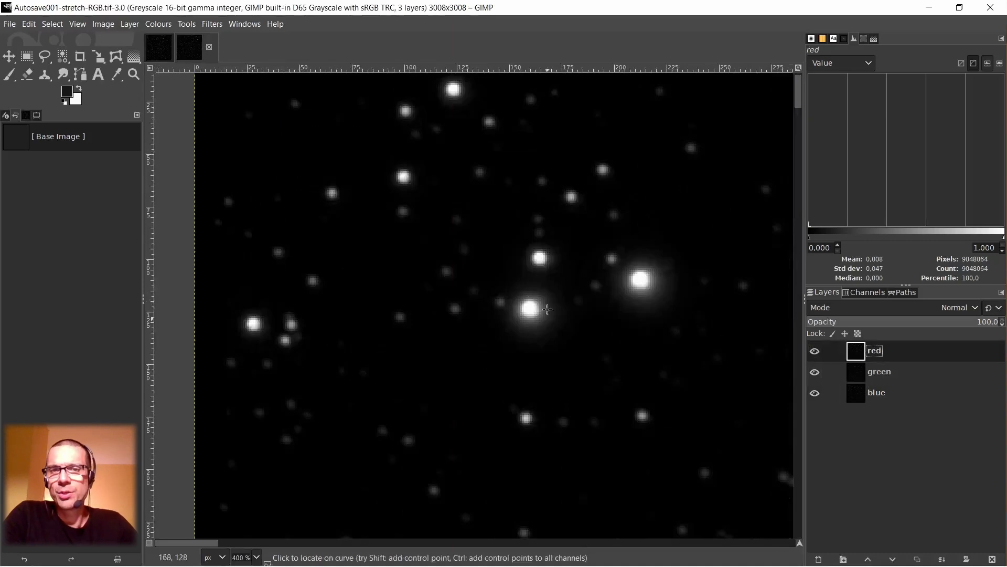
click(162, 56)
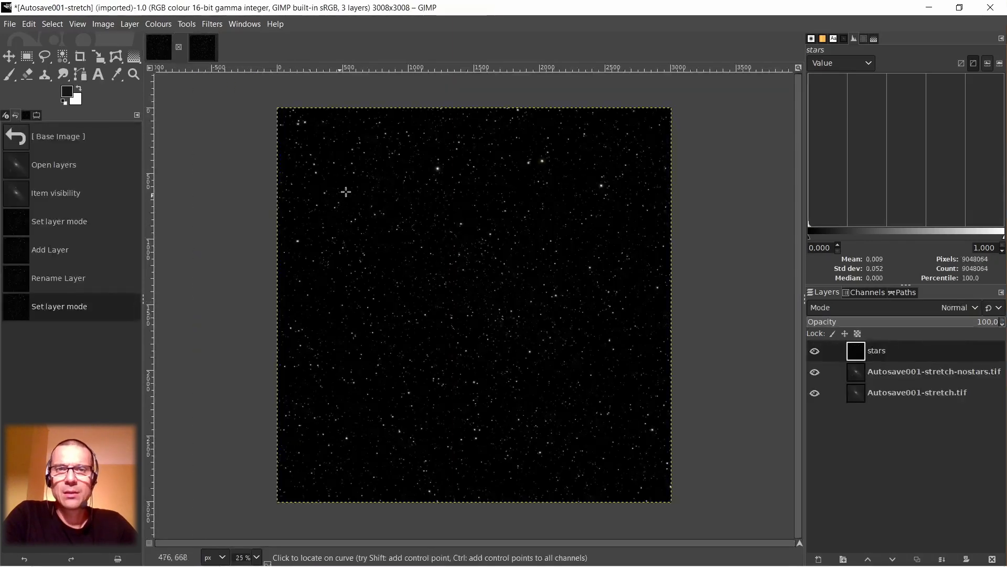
scroll(292, 115, up, 6)
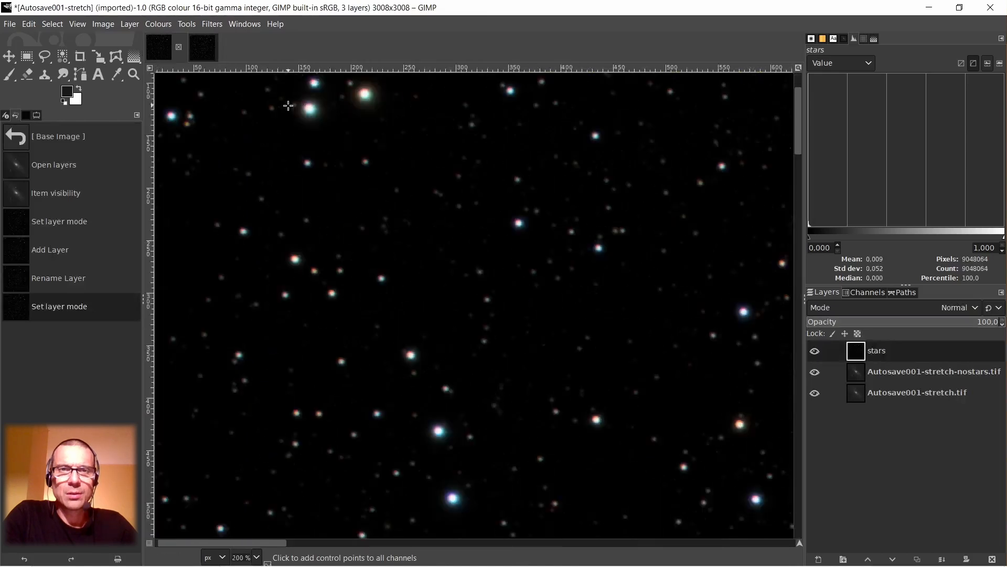
scroll(288, 105, up, 3)
scroll(285, 159, up, 1)
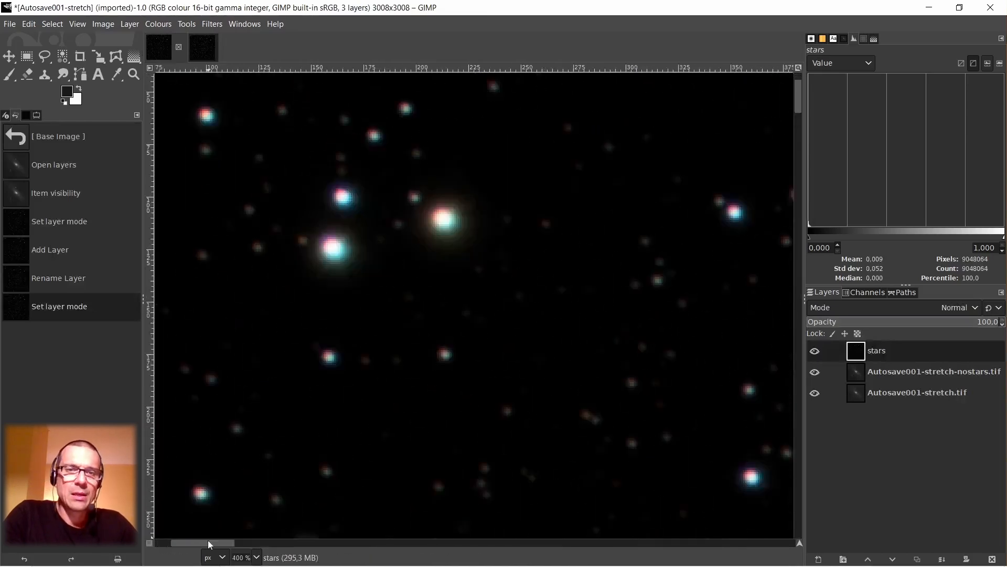
drag(208, 544, 174, 550)
scroll(544, 282, up, 2)
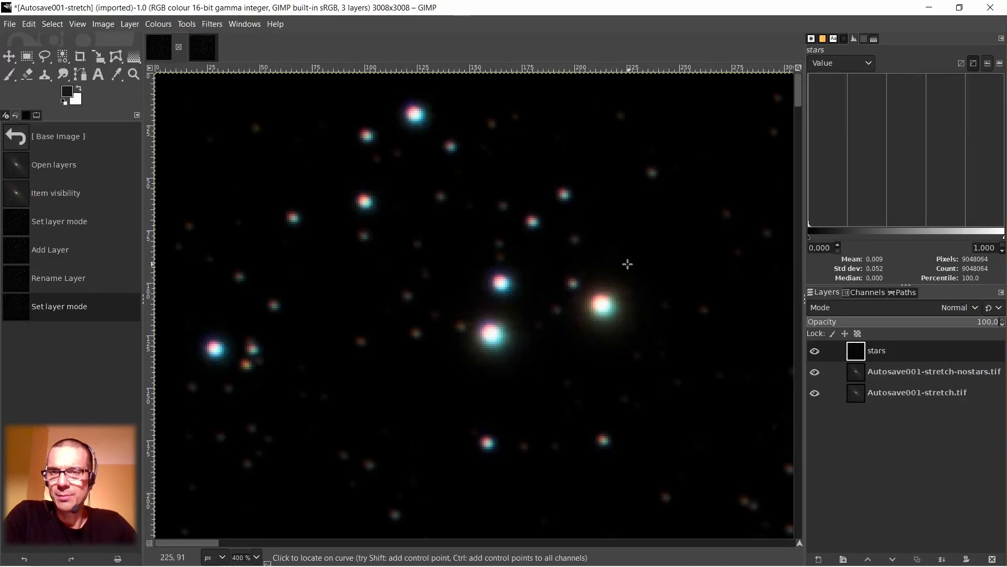
click(200, 46)
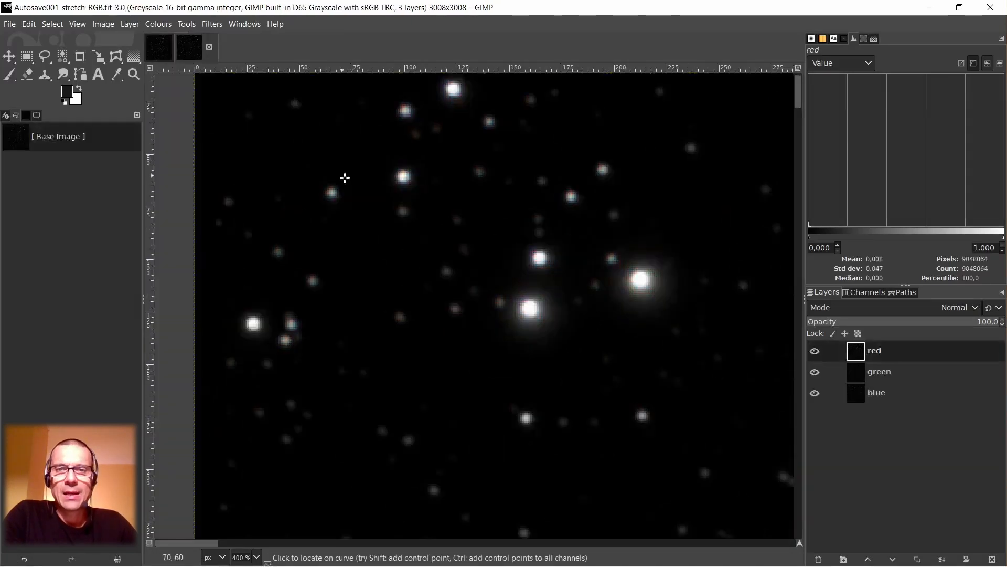
drag(195, 548, 223, 549)
drag(209, 548, 173, 549)
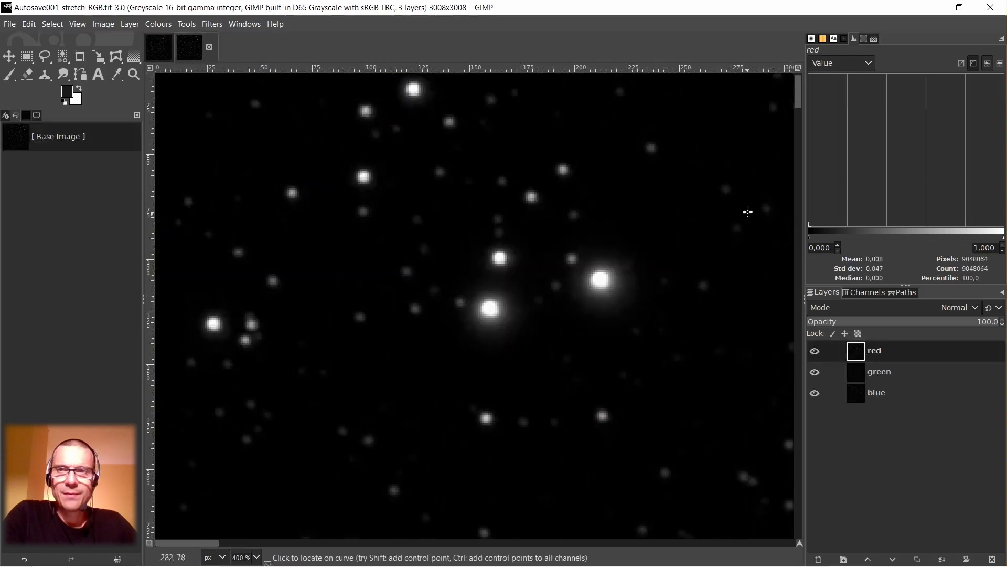
Compare the star positions in the red layer with the green and blue layers by toggling the layers' visibility.
scroll(756, 184, up, 1)
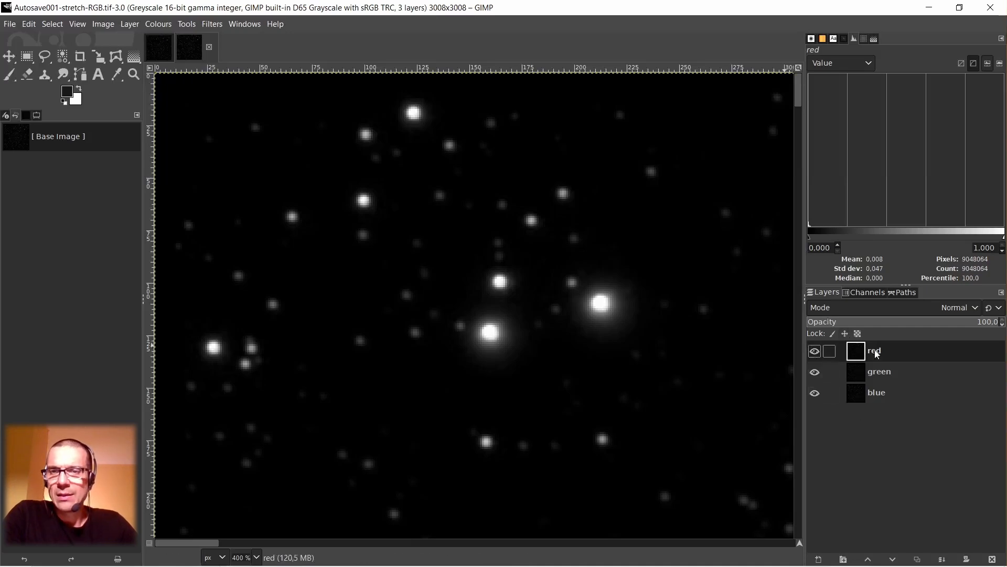
click(814, 352)
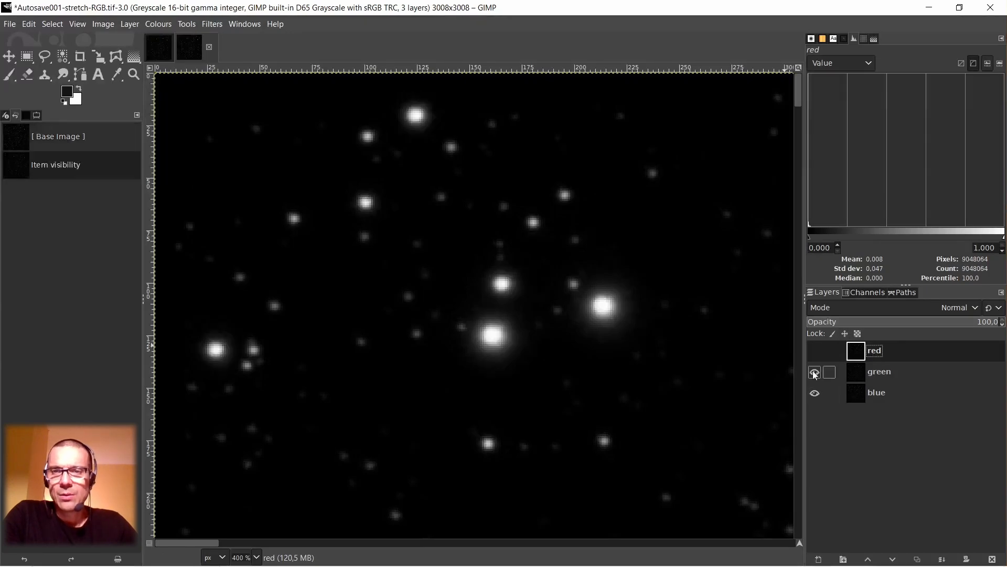
click(815, 373)
click(815, 372)
click(814, 372)
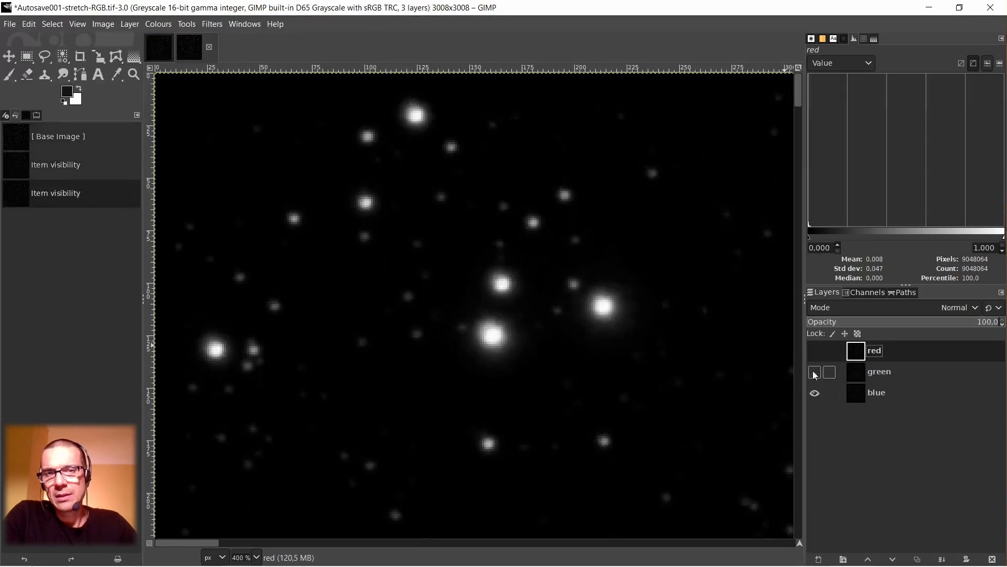
click(814, 373)
click(815, 351)
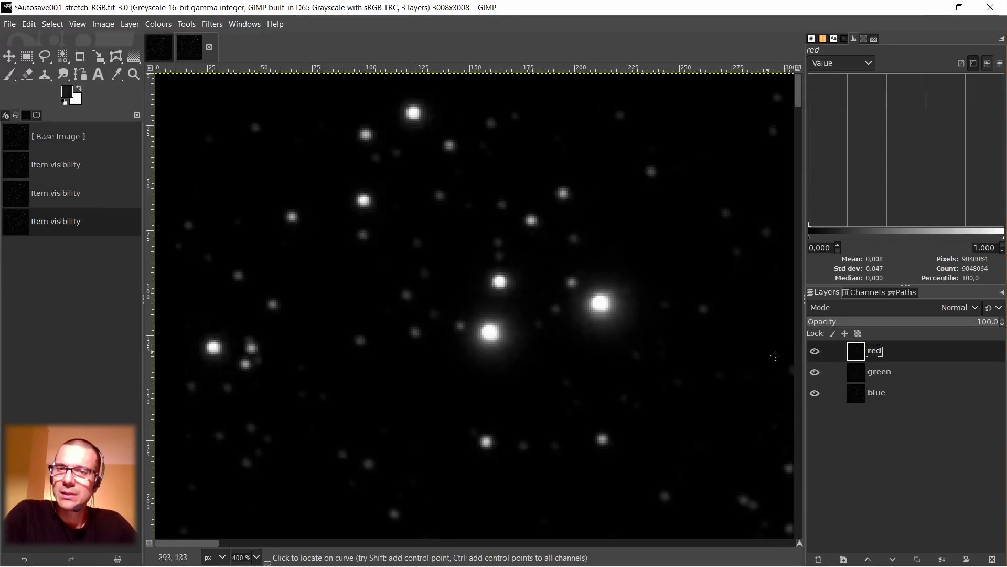
click(815, 351)
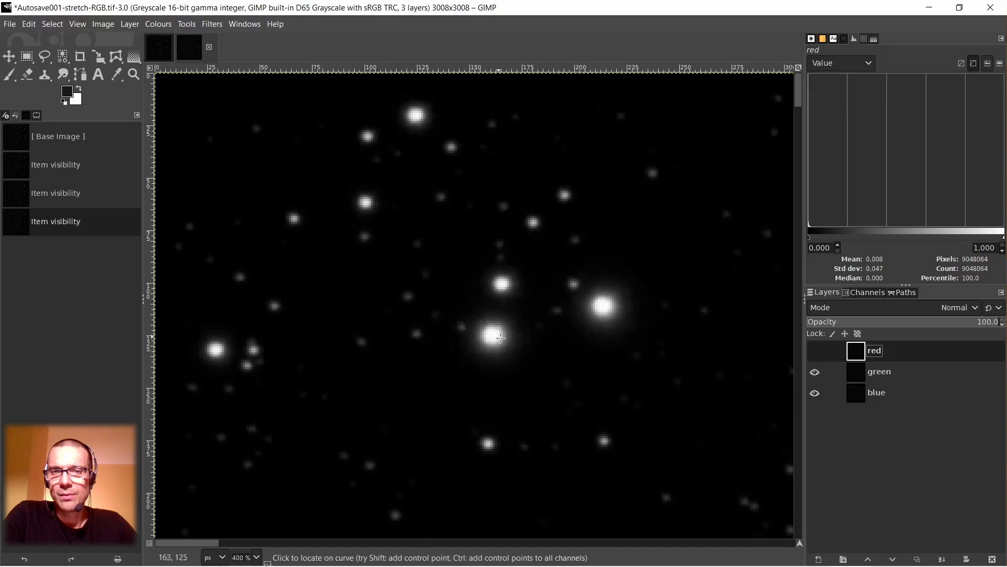
click(815, 351)
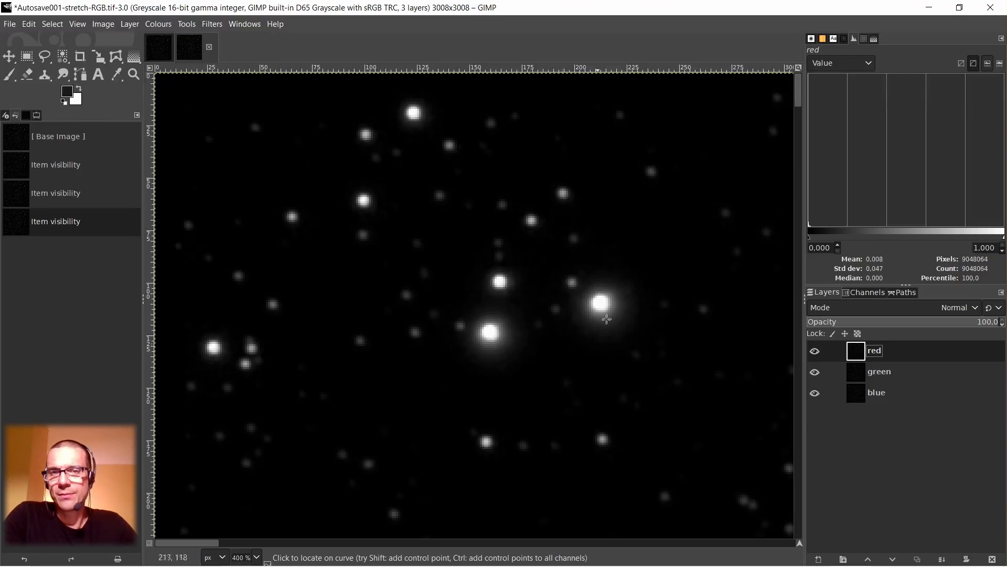
click(815, 351)
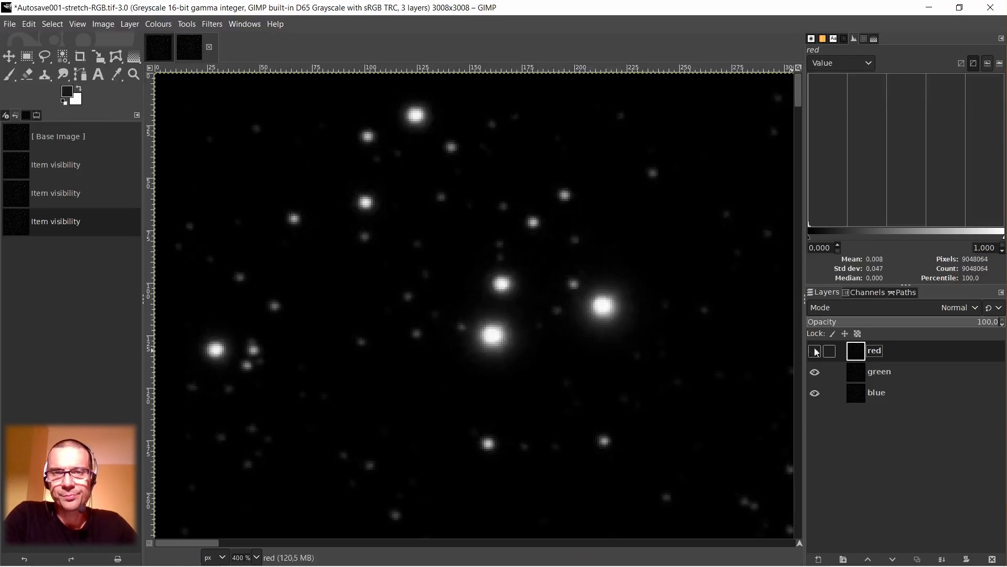
Compare the green and blue layers' star positions and shapes by toggling green's visibility while red stays hidden.
click(815, 373)
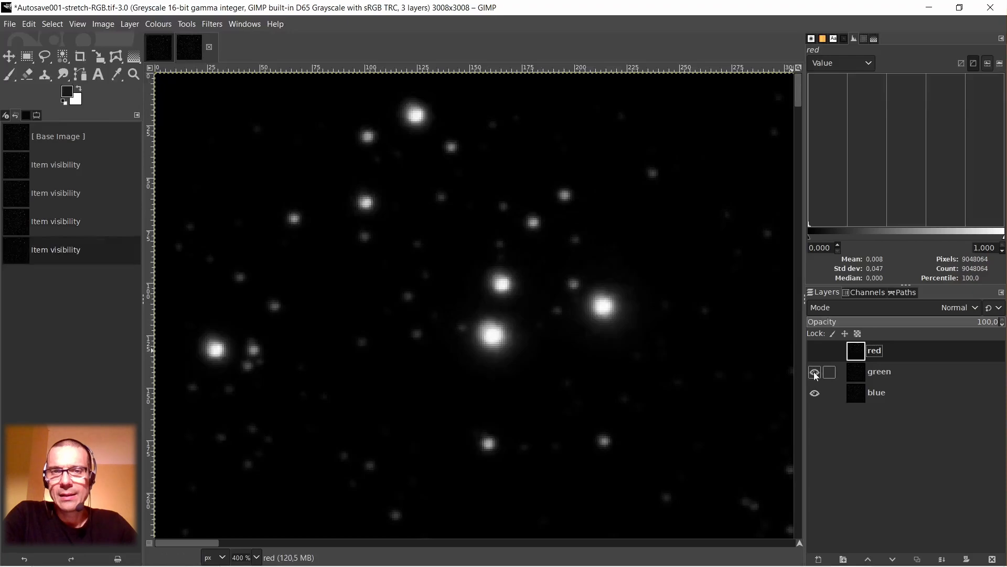
click(815, 373)
click(815, 372)
click(815, 372)
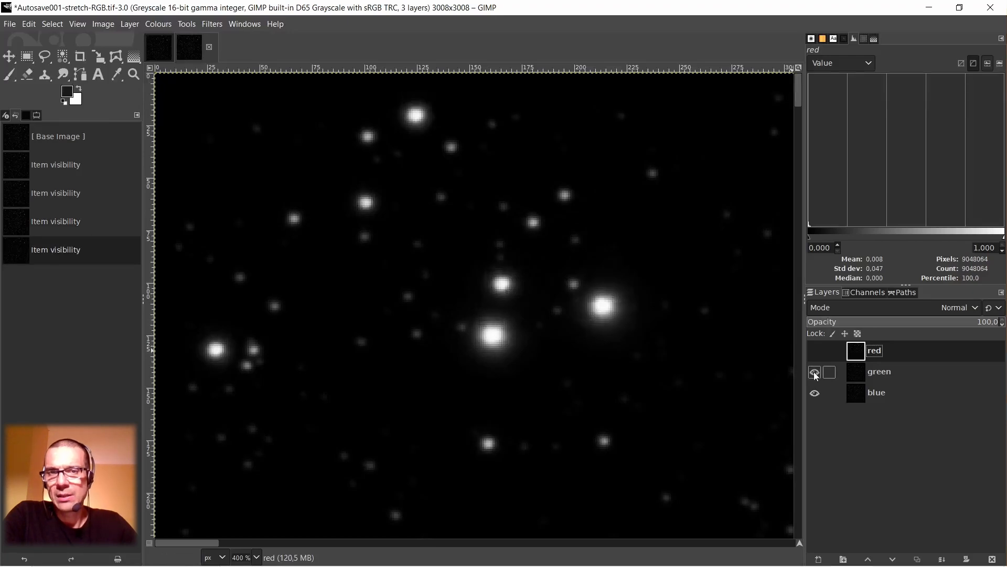
click(815, 372)
click(815, 373)
click(815, 372)
click(815, 372)
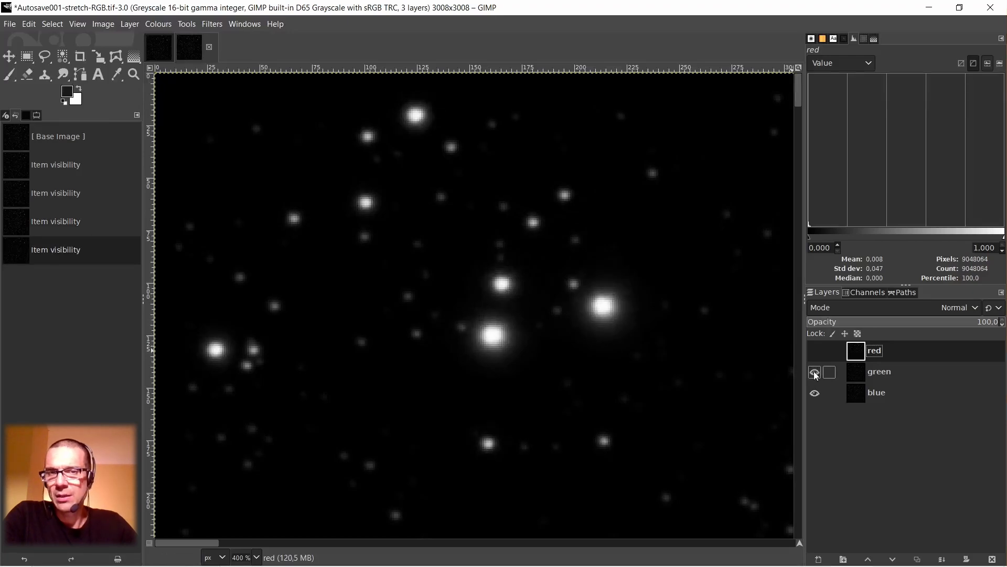
click(815, 372)
click(815, 373)
click(815, 372)
click(815, 373)
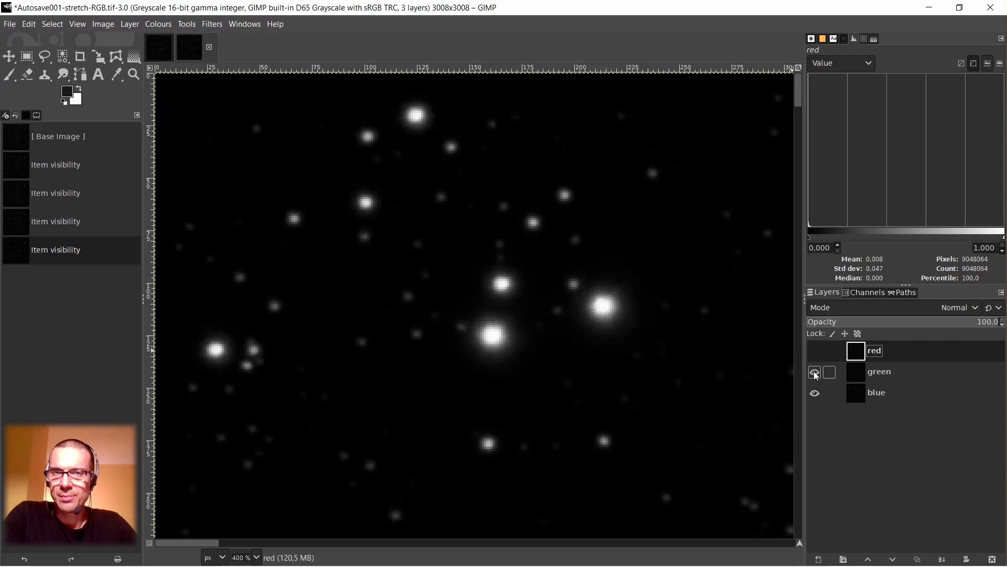
click(815, 373)
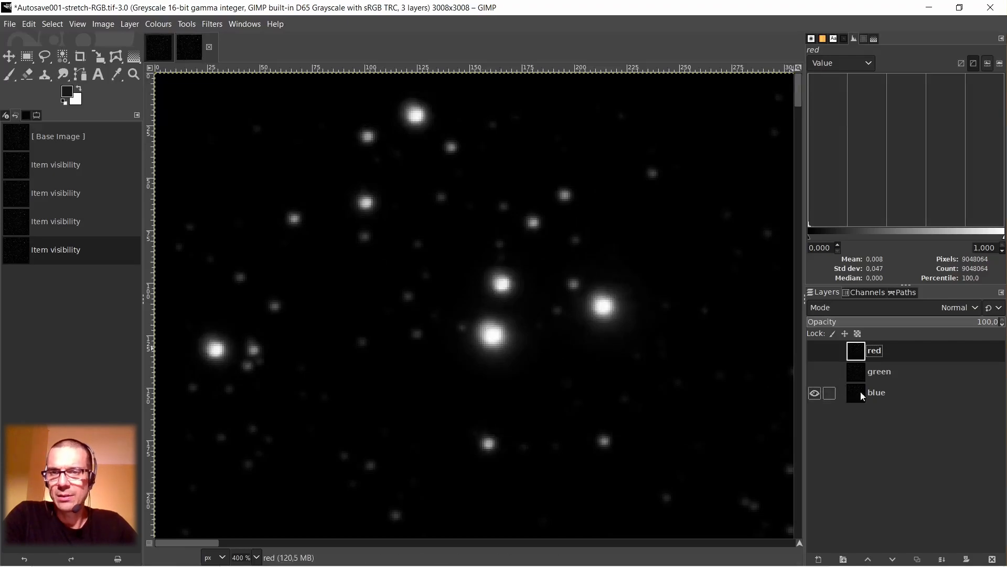
click(815, 373)
click(815, 373)
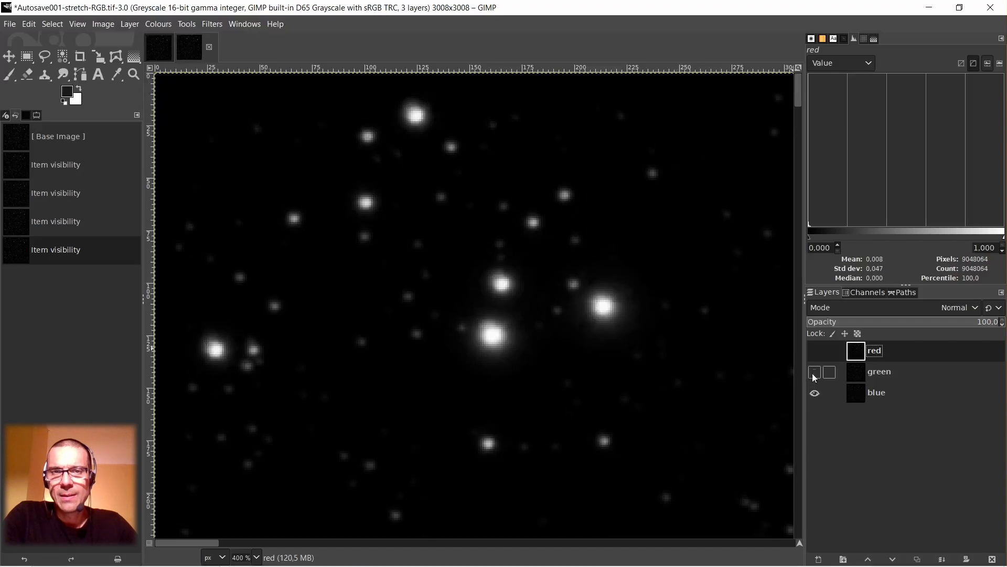
click(815, 372)
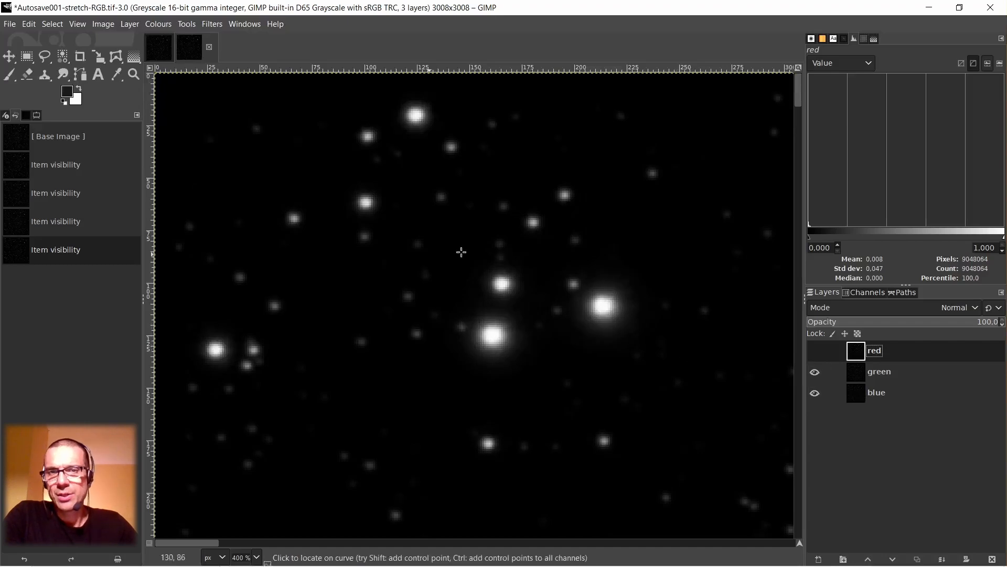
Compare the red and green layers' star sizes and positions with the colour fringes in the original stars image, leaving the red layer visible.
click(816, 353)
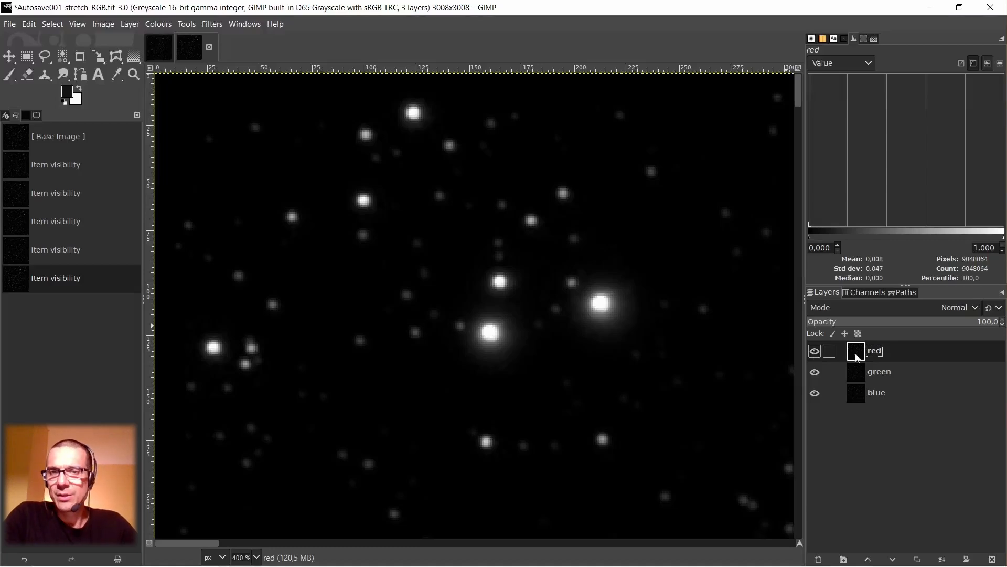
click(815, 352)
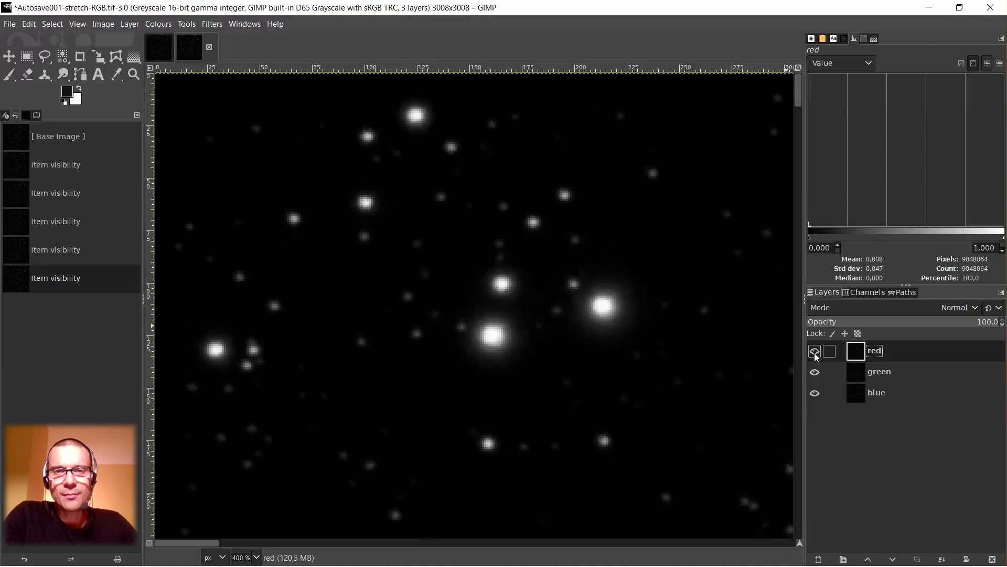
click(161, 50)
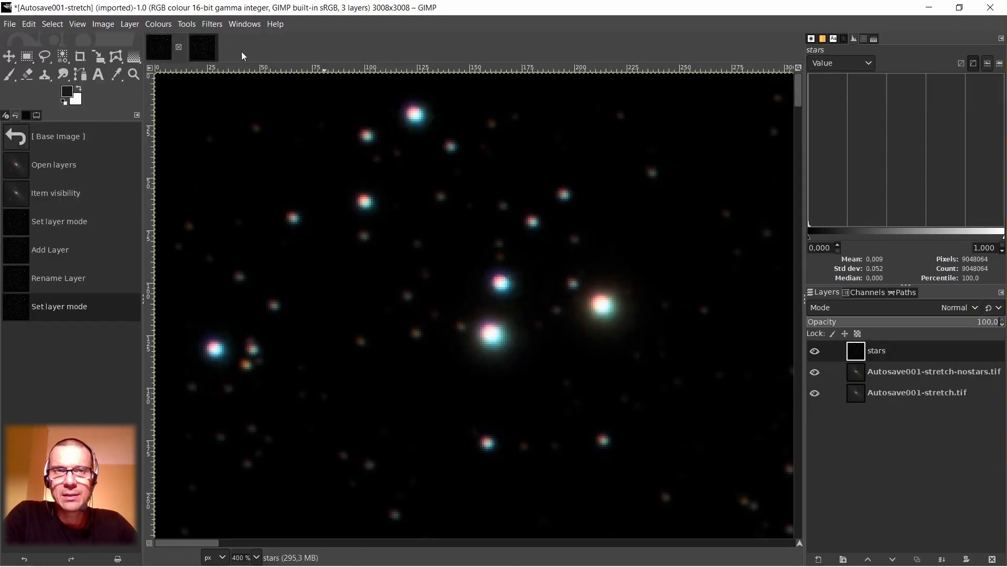
click(200, 47)
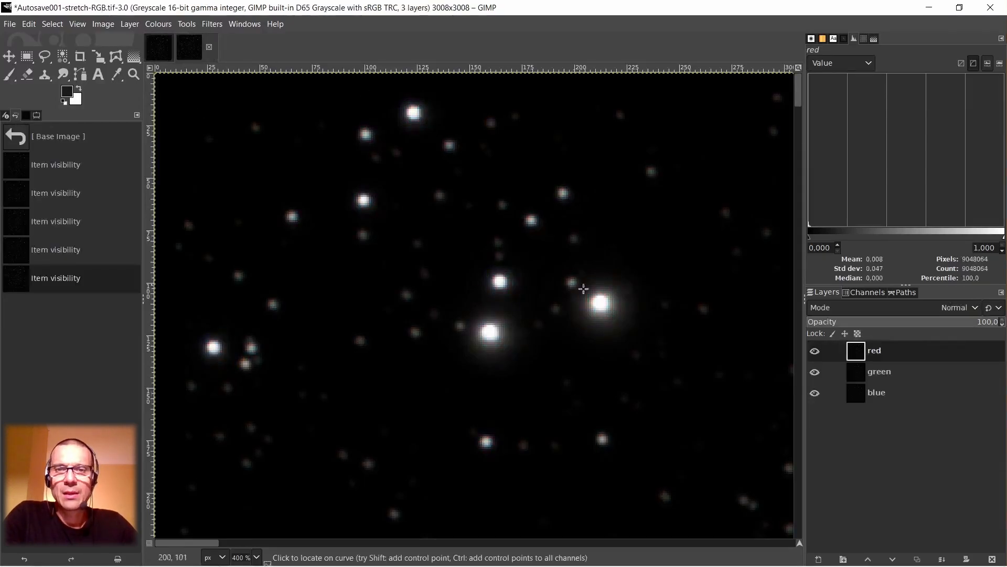
click(815, 351)
click(815, 352)
click(815, 353)
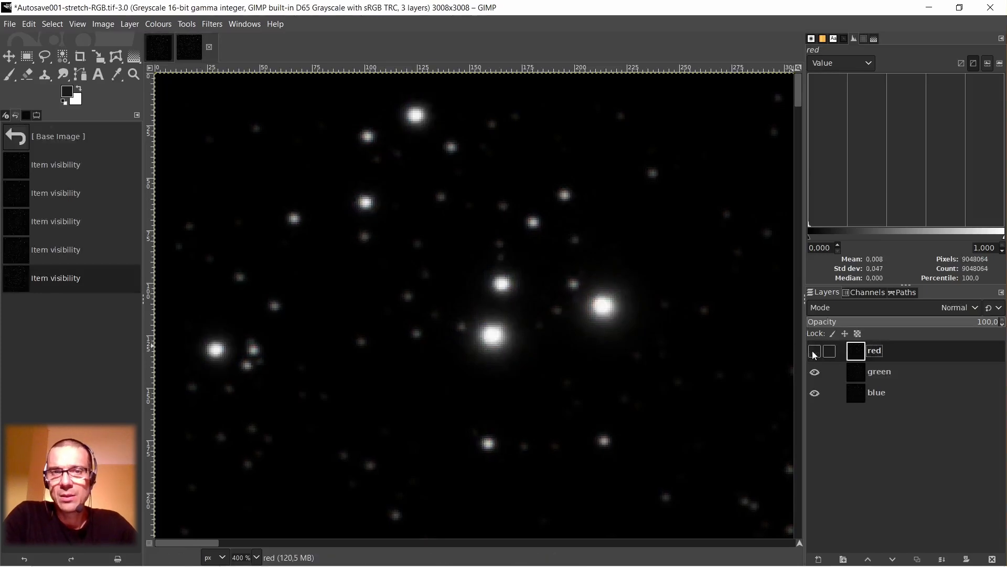
click(154, 48)
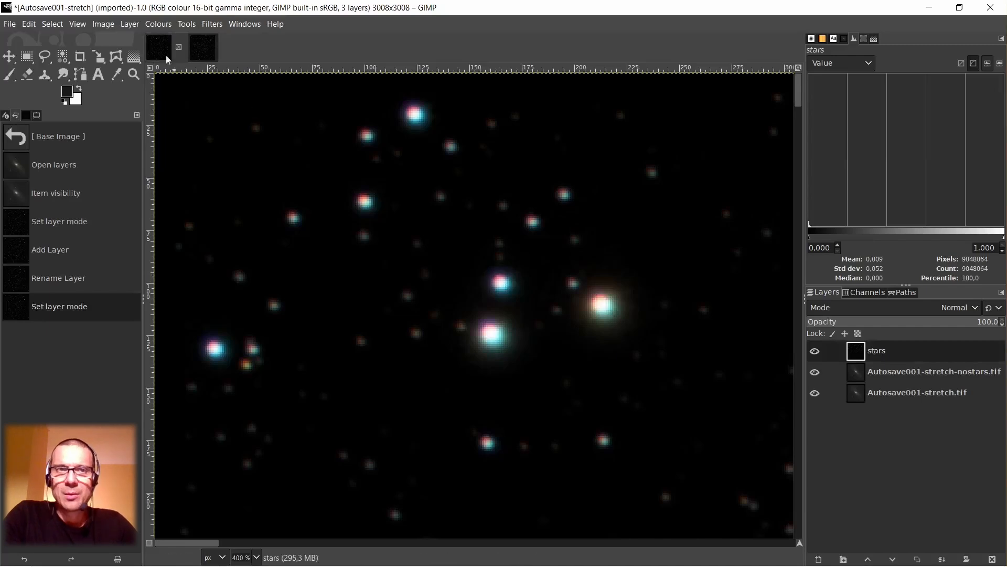
click(203, 47)
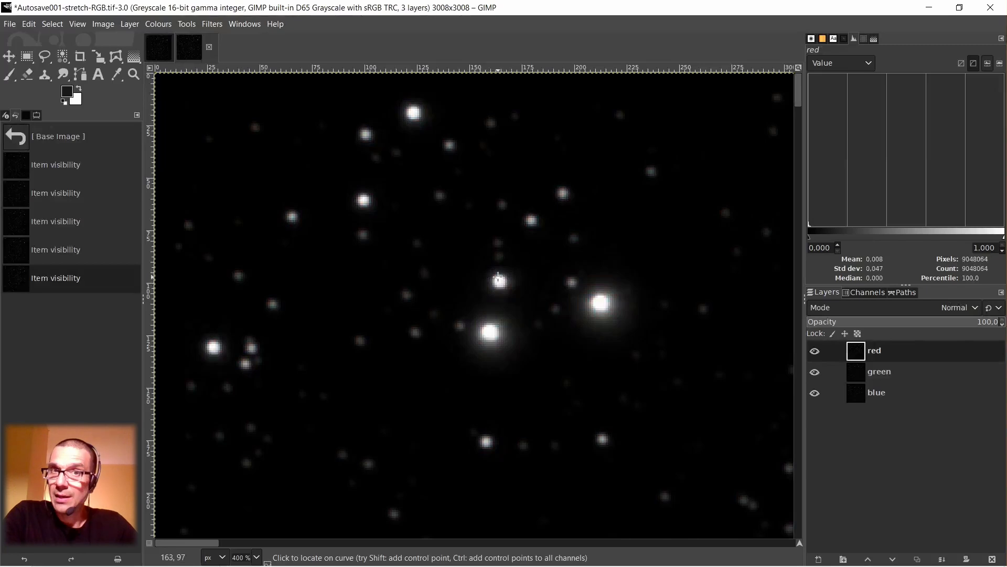
click(816, 352)
click(815, 353)
click(815, 352)
click(816, 352)
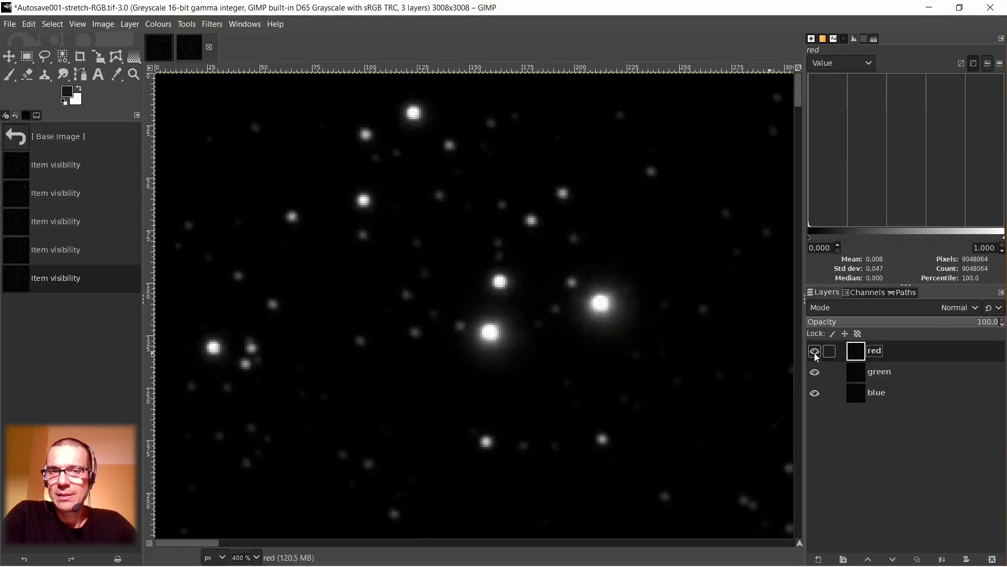
click(815, 353)
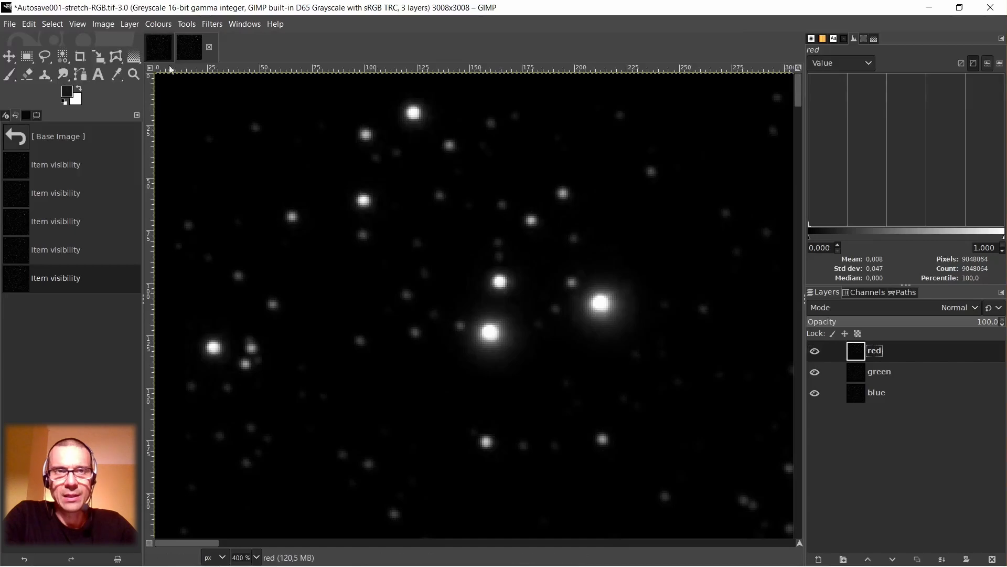
click(161, 48)
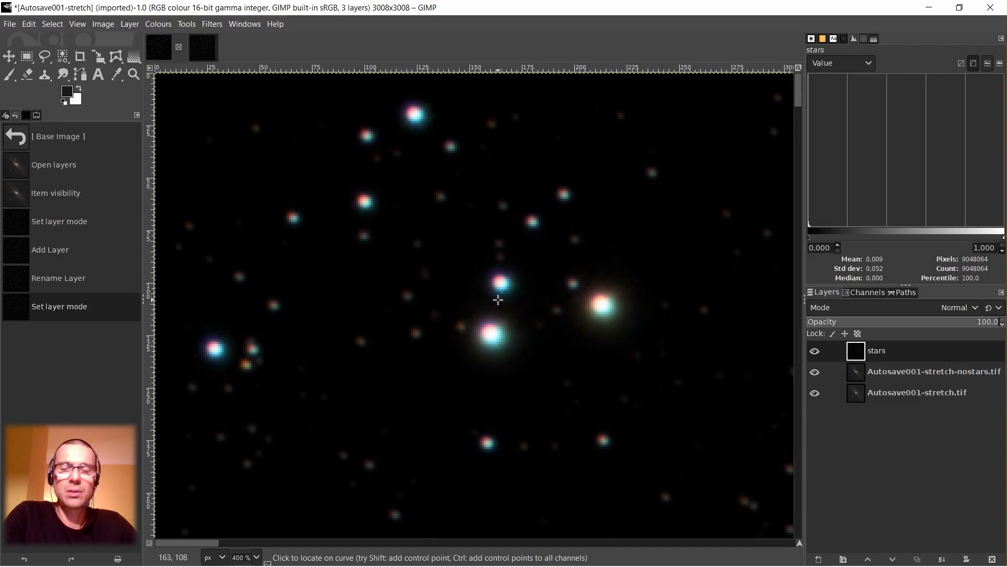
click(206, 48)
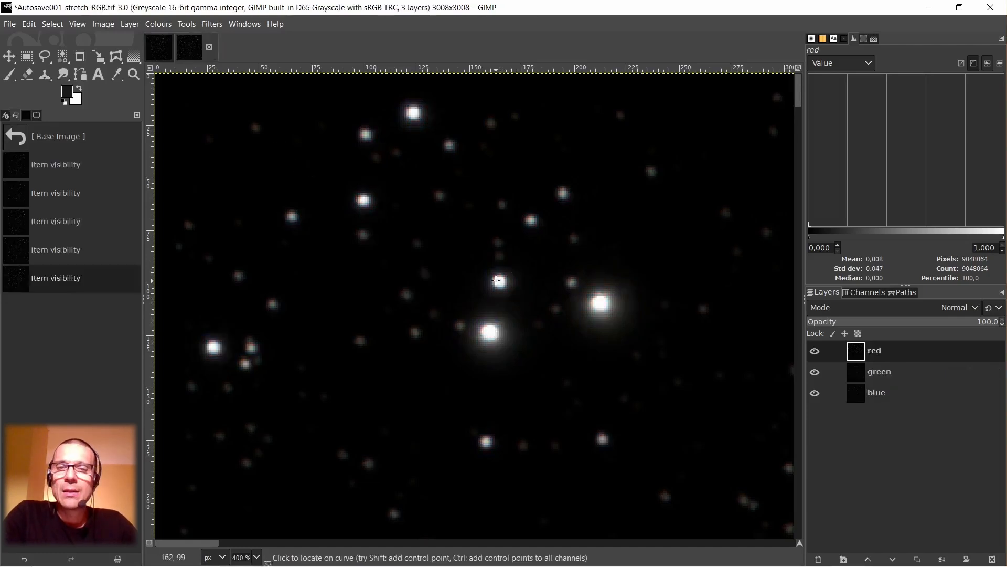
click(816, 352)
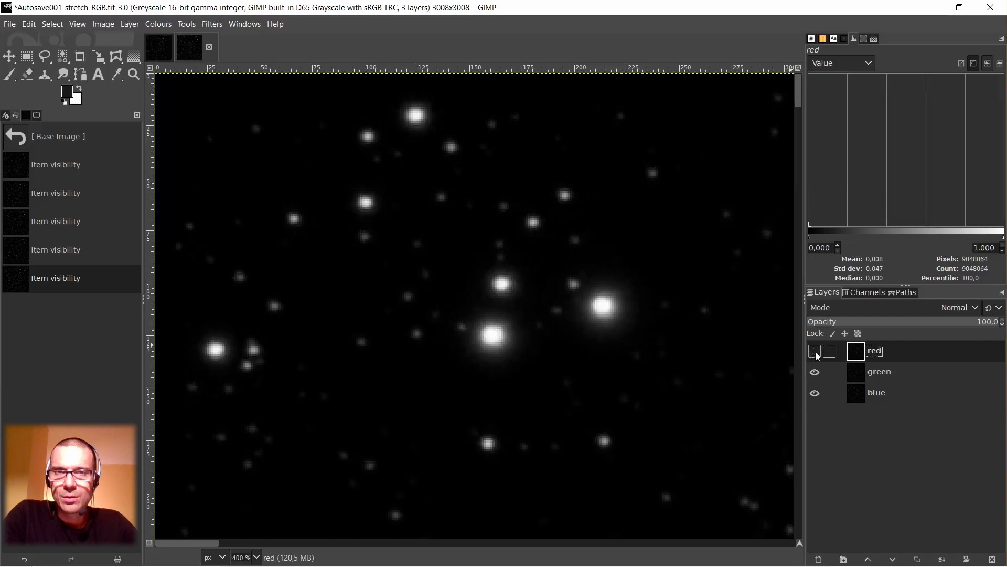
click(815, 352)
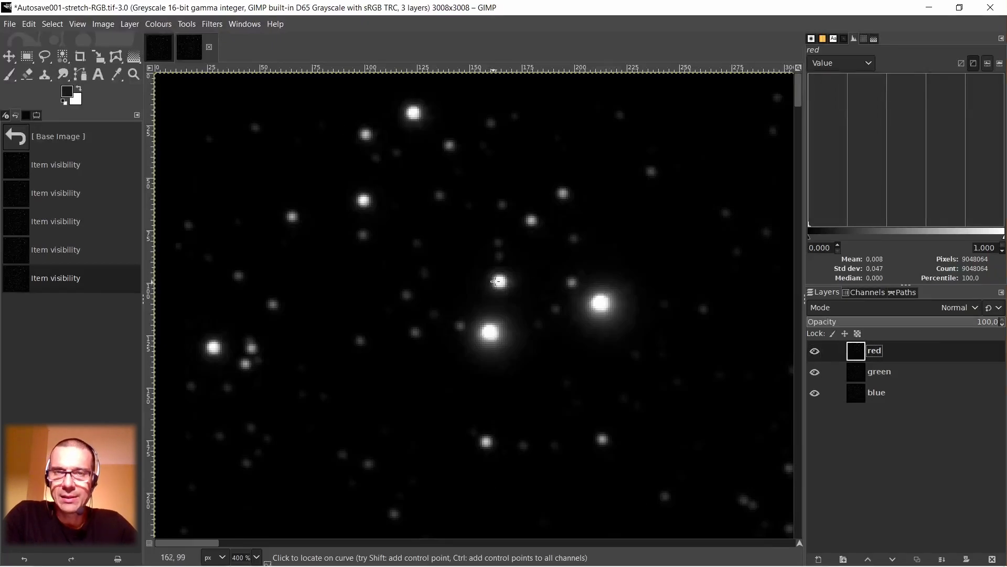
Duplicate the red layer and hide the original red layer.
right_click(858, 354)
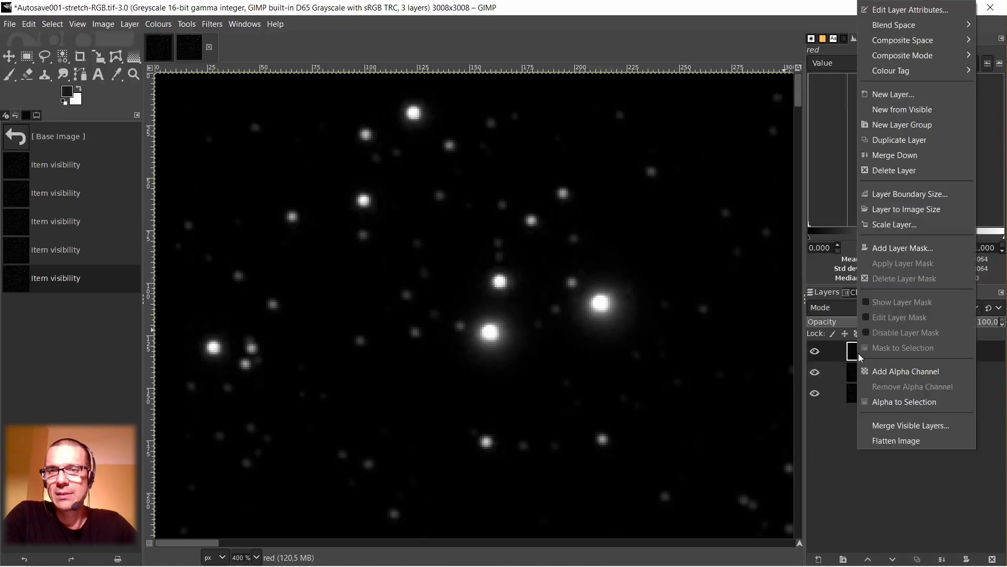
click(899, 144)
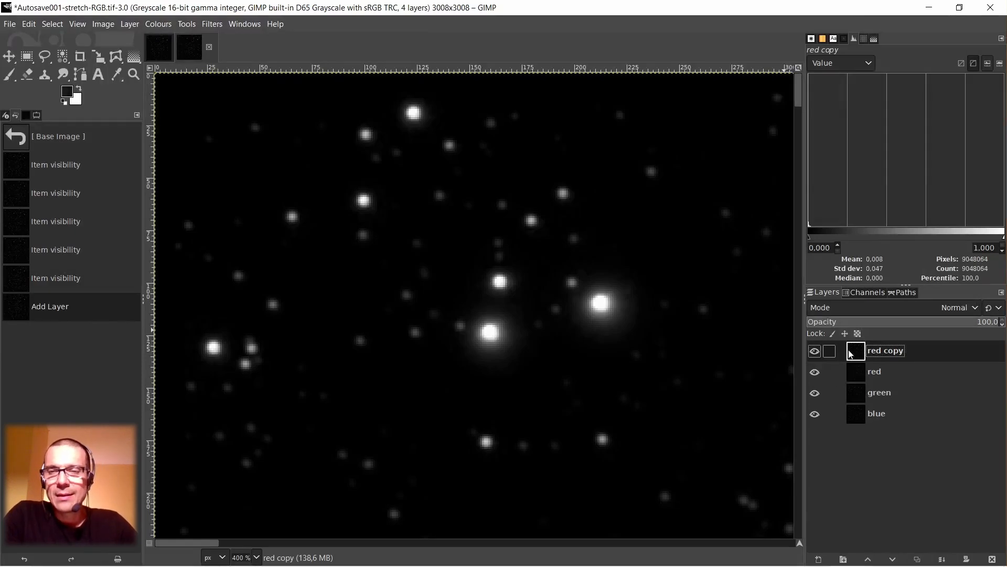
click(815, 373)
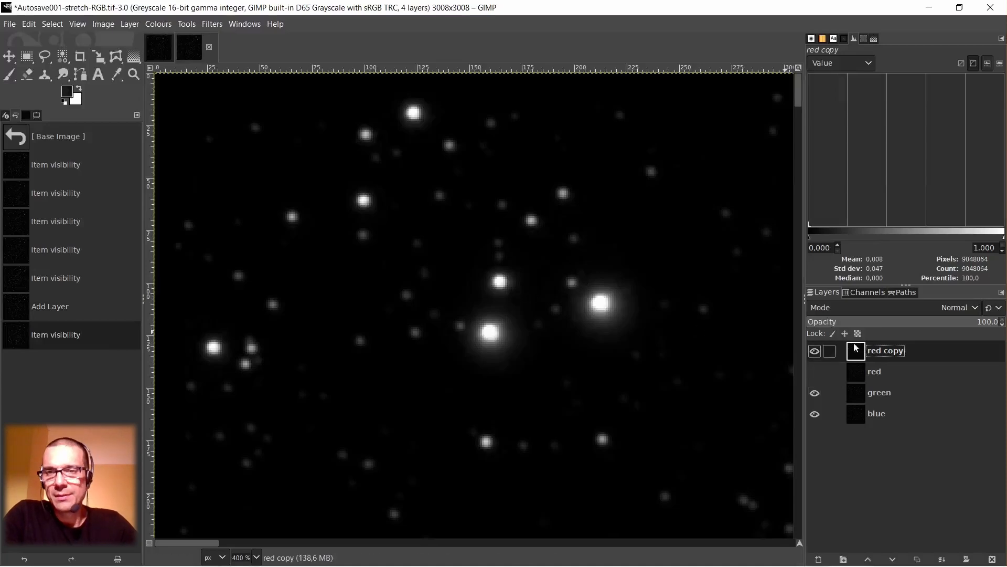
Scale the red copy layer to 3006 × 3006 px with cubic interpolation.
click(130, 25)
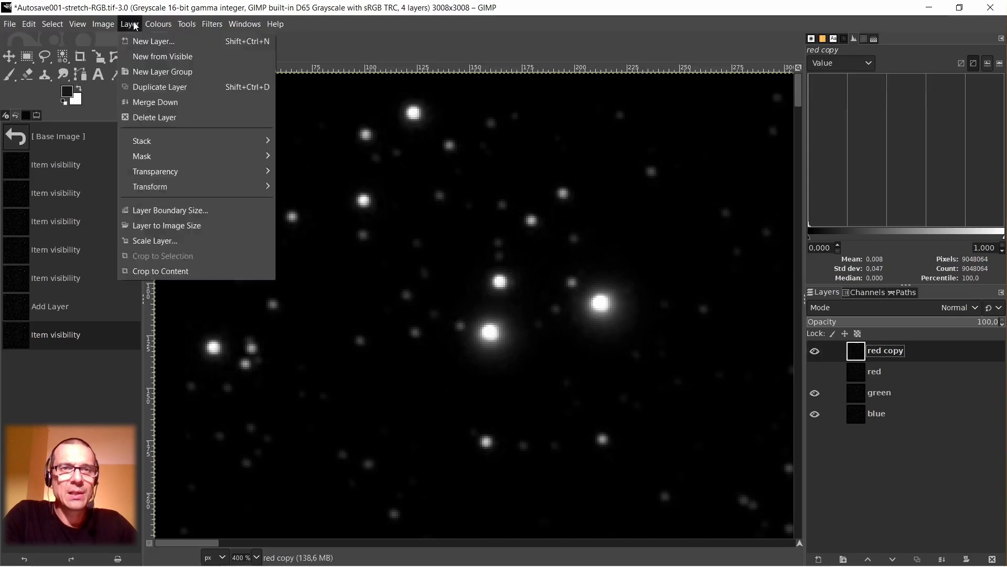
click(155, 241)
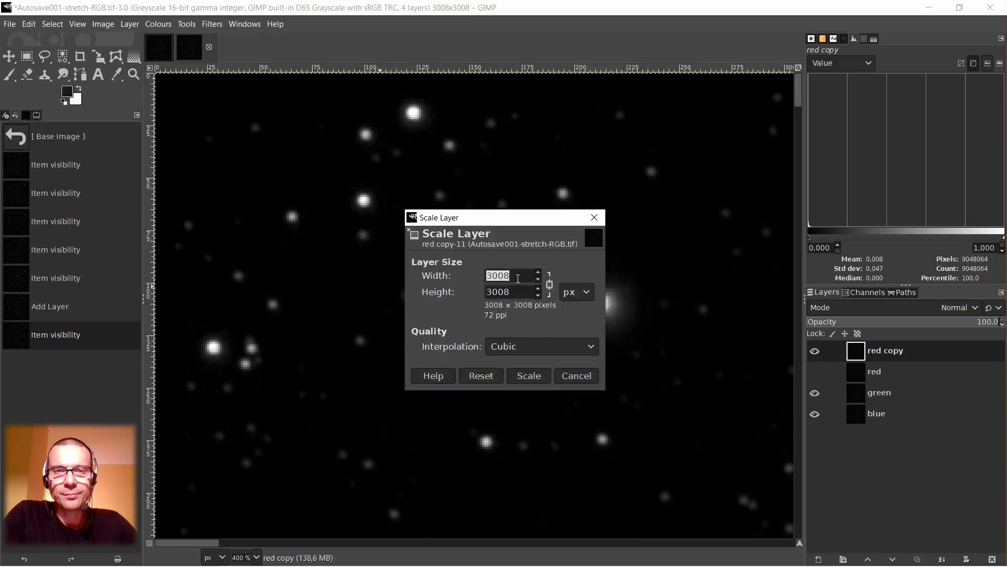
click(517, 277)
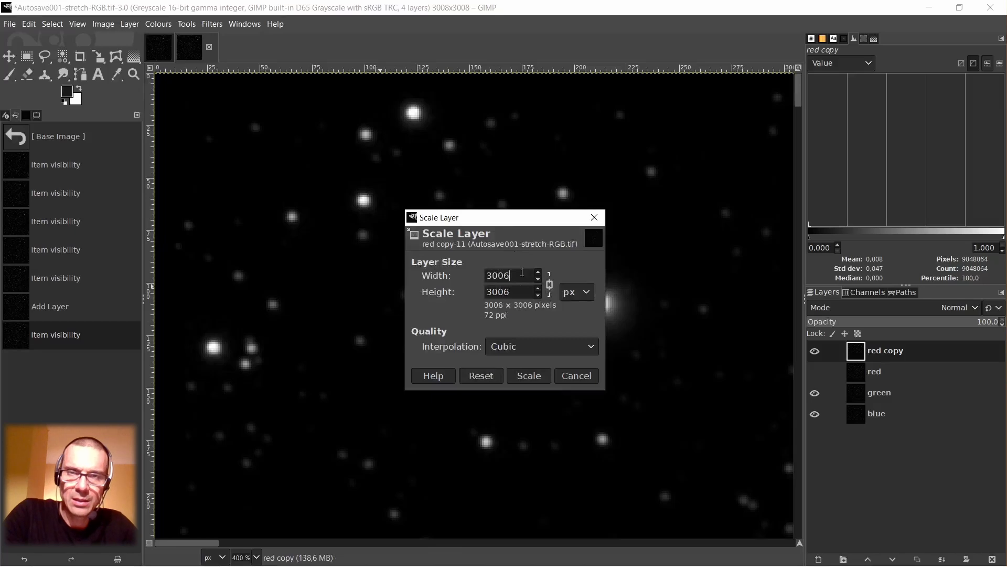
click(529, 375)
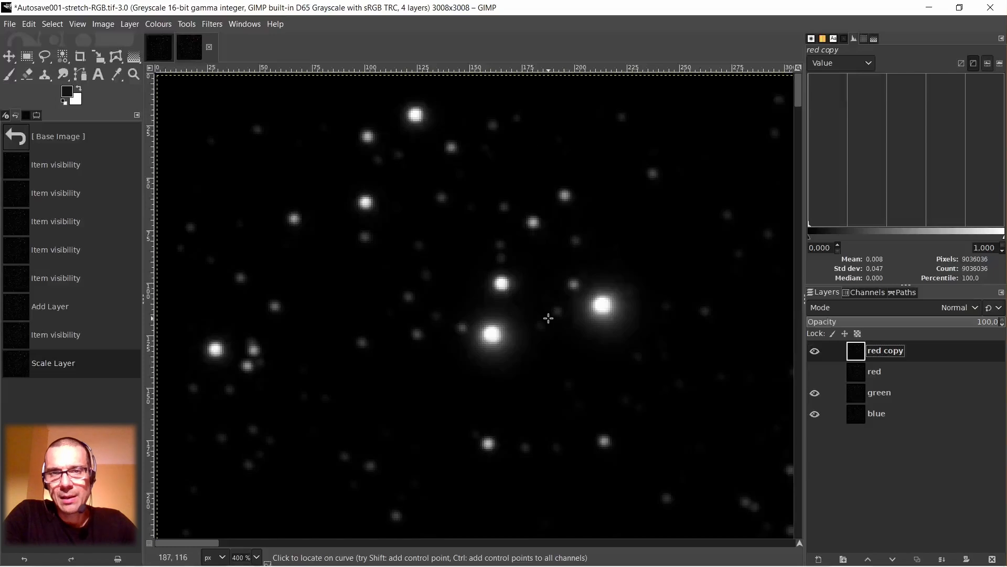
Compare star positions between the rescaled red copy and green layers, and between green and blue, by toggling layer visibility.
click(814, 352)
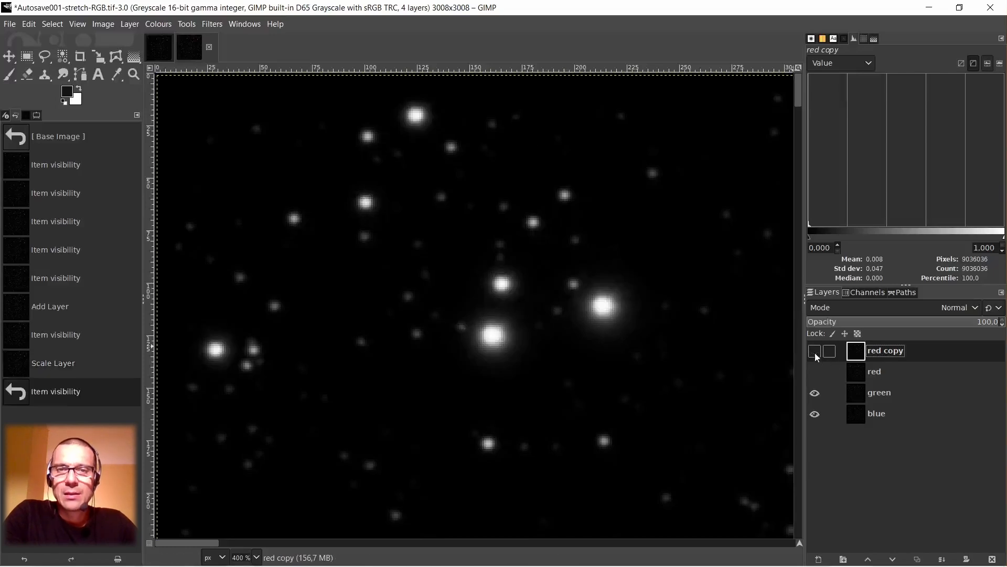
click(814, 352)
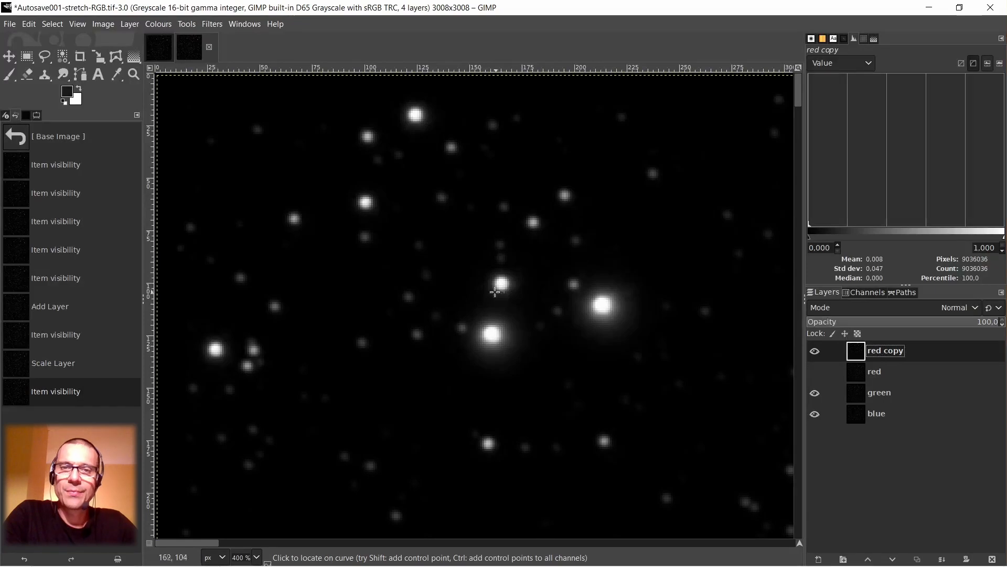
click(816, 351)
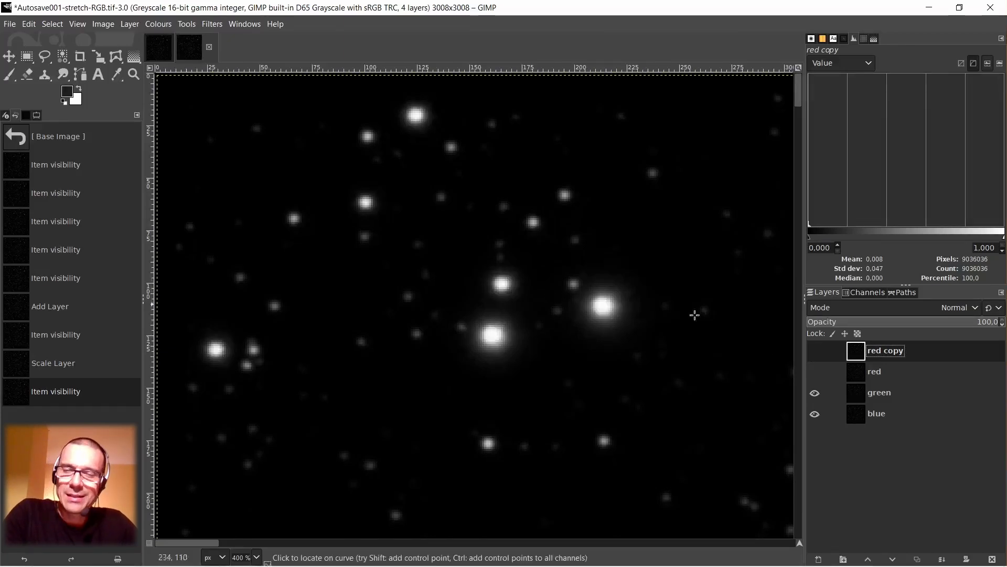
click(816, 394)
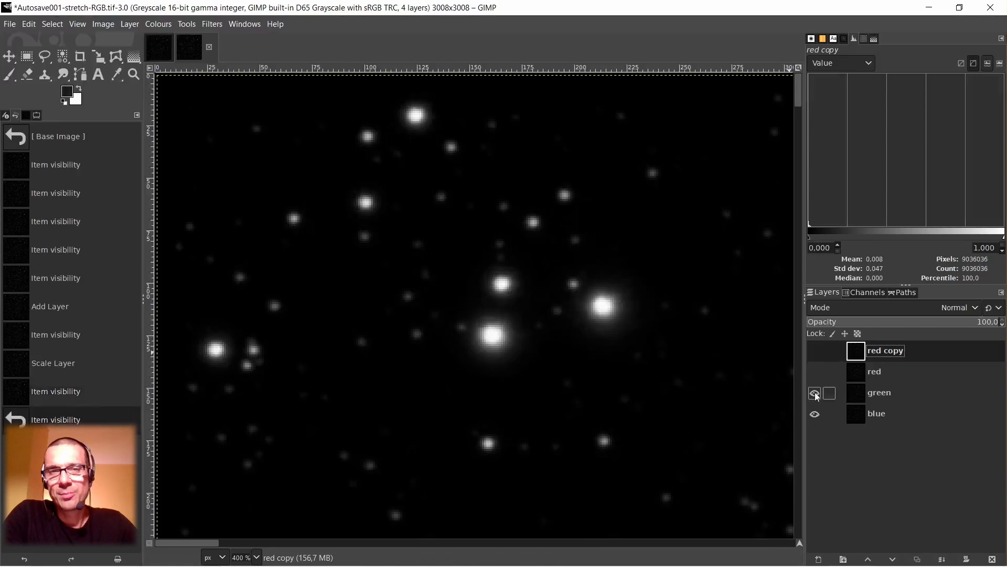
click(815, 394)
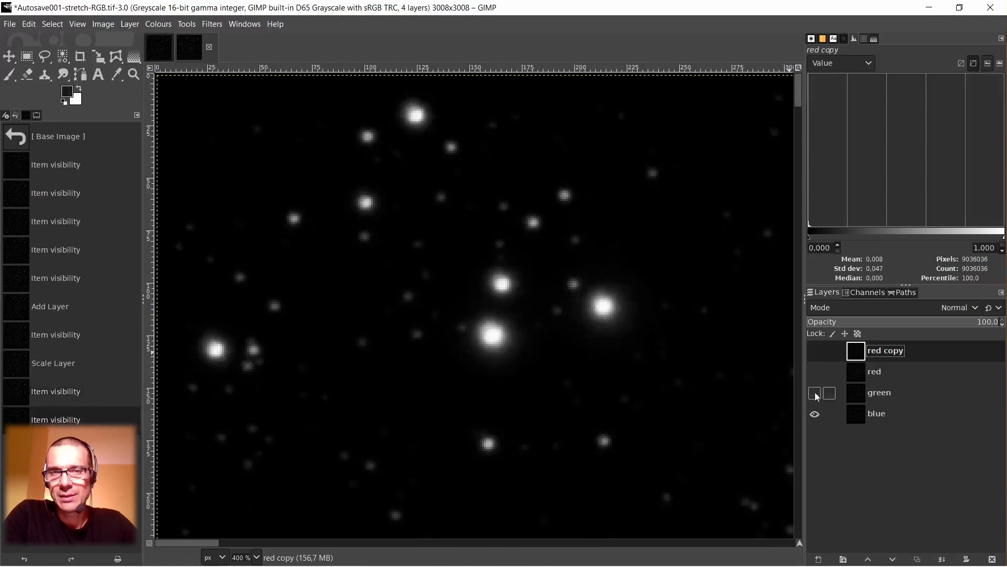
click(815, 394)
click(815, 394)
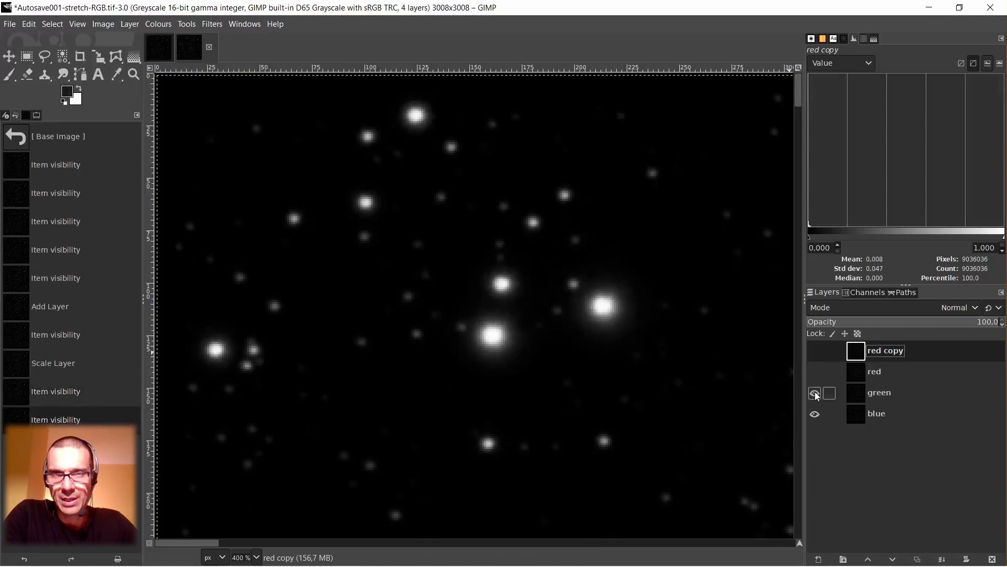
click(815, 393)
click(816, 395)
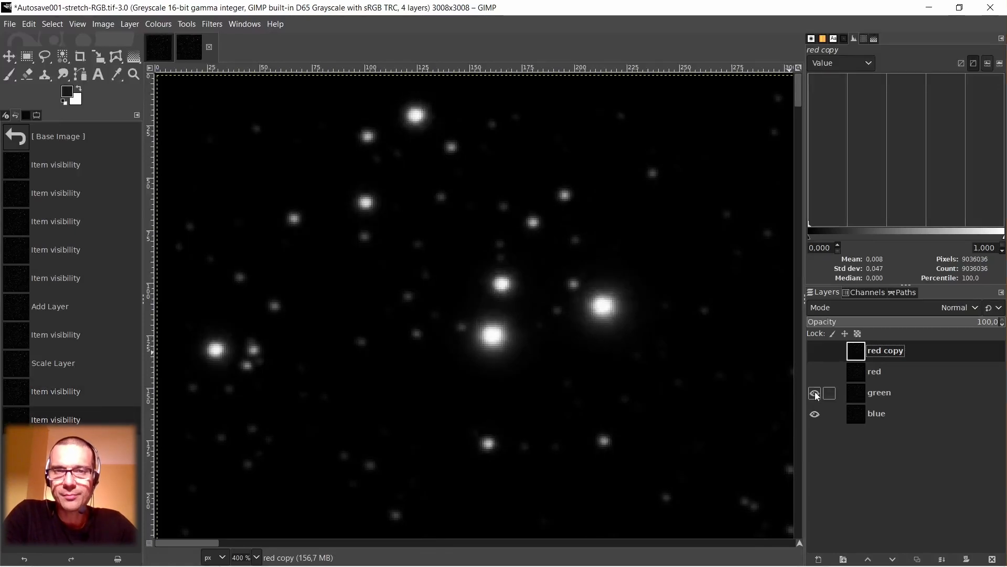
Compare the red copy's star alignment and layer boundary with the green layer, leaving the red copy visible and selected.
click(815, 351)
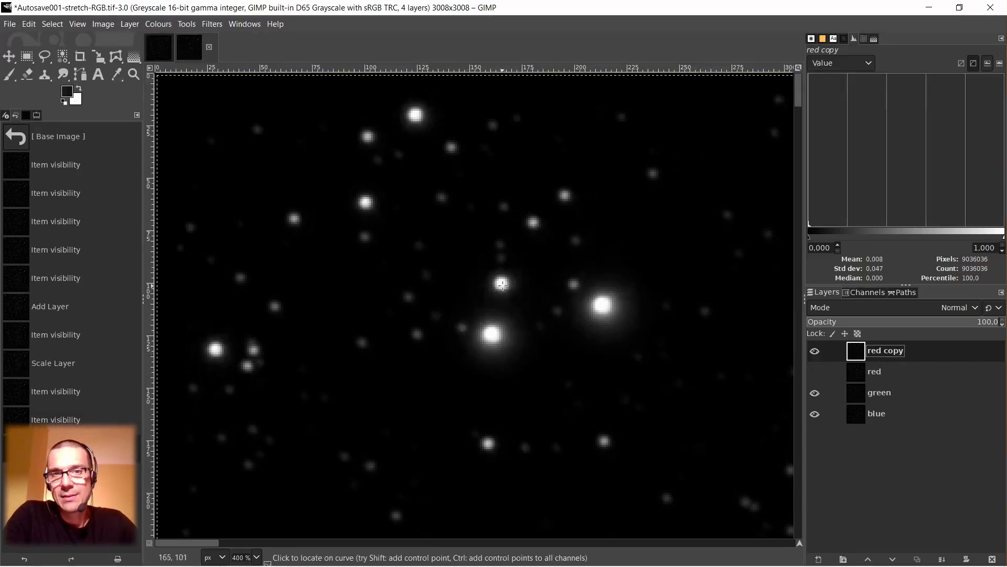
click(815, 350)
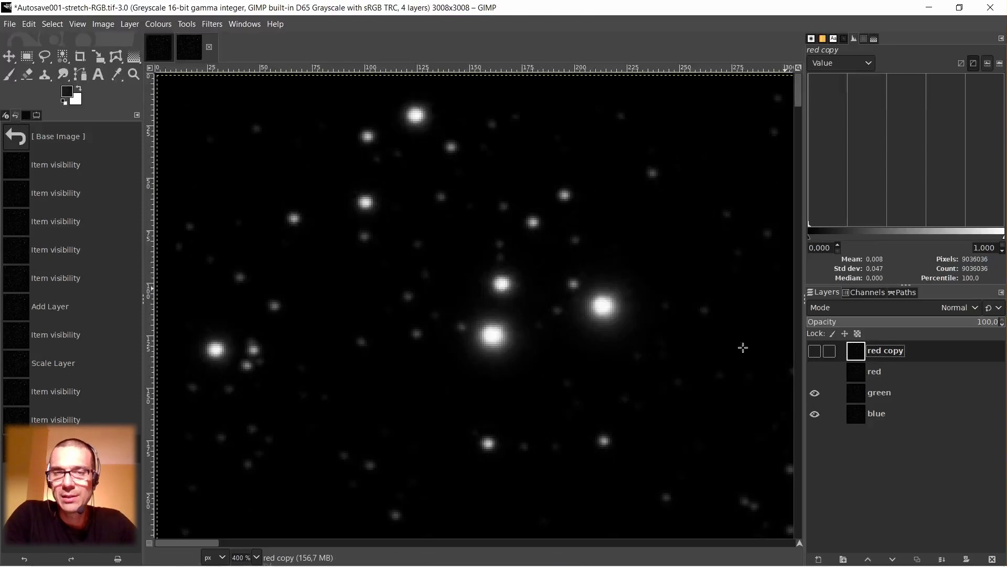
click(815, 353)
click(815, 352)
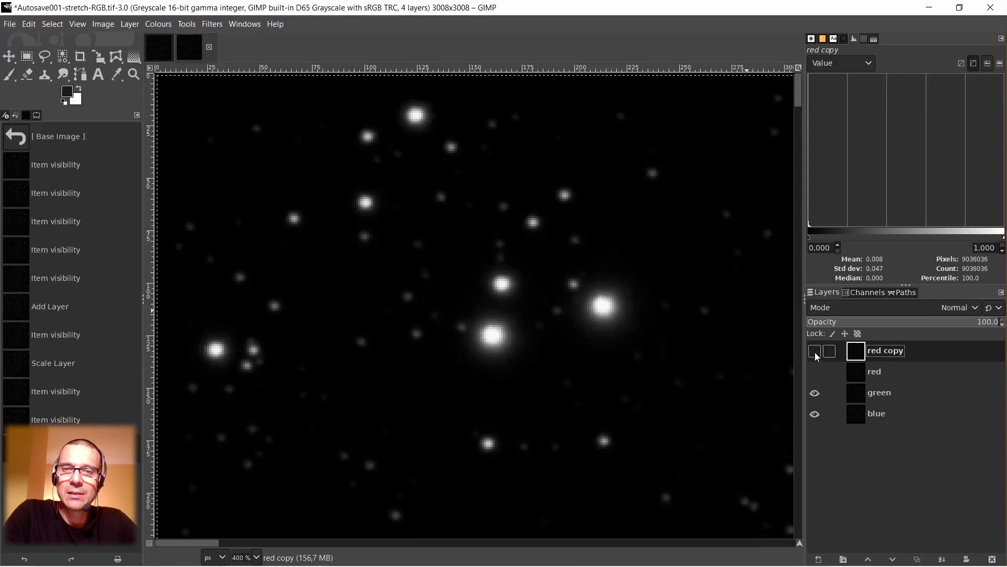
click(815, 352)
click(816, 352)
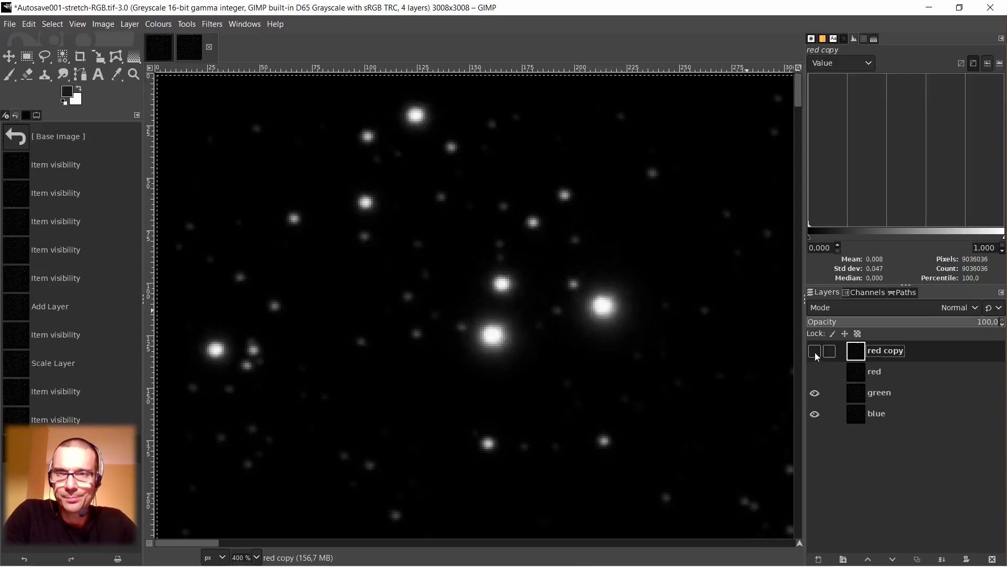
click(815, 352)
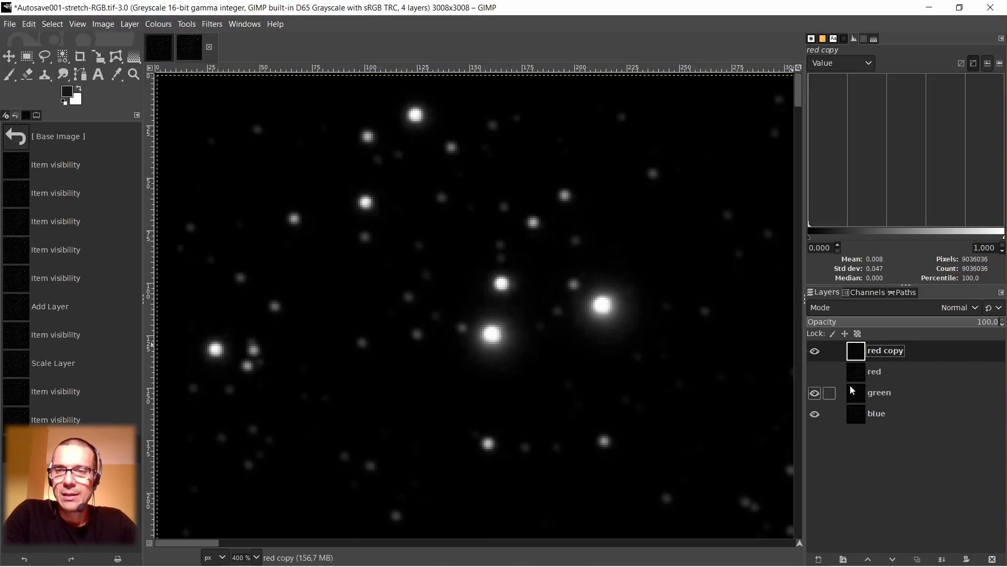
click(857, 391)
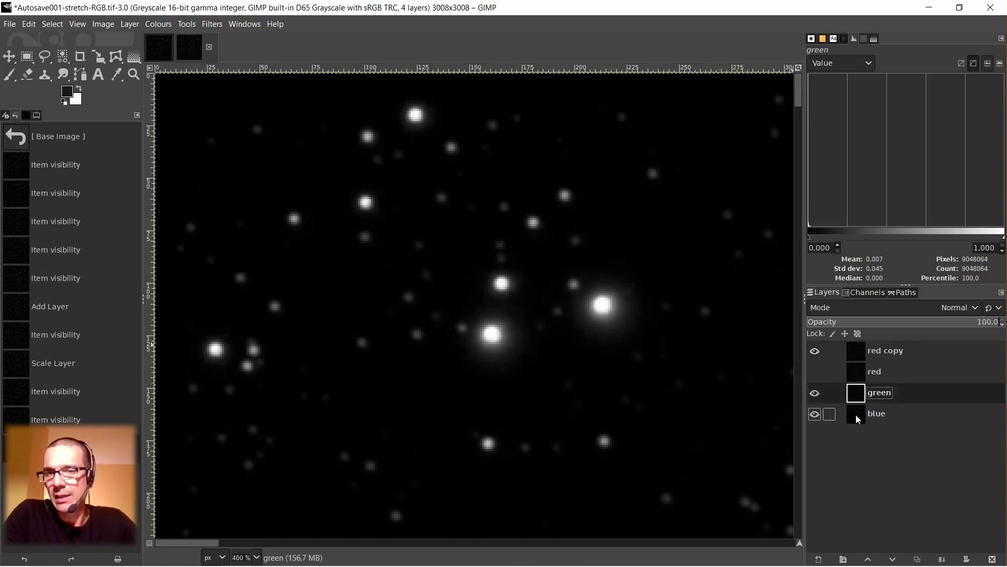
click(860, 352)
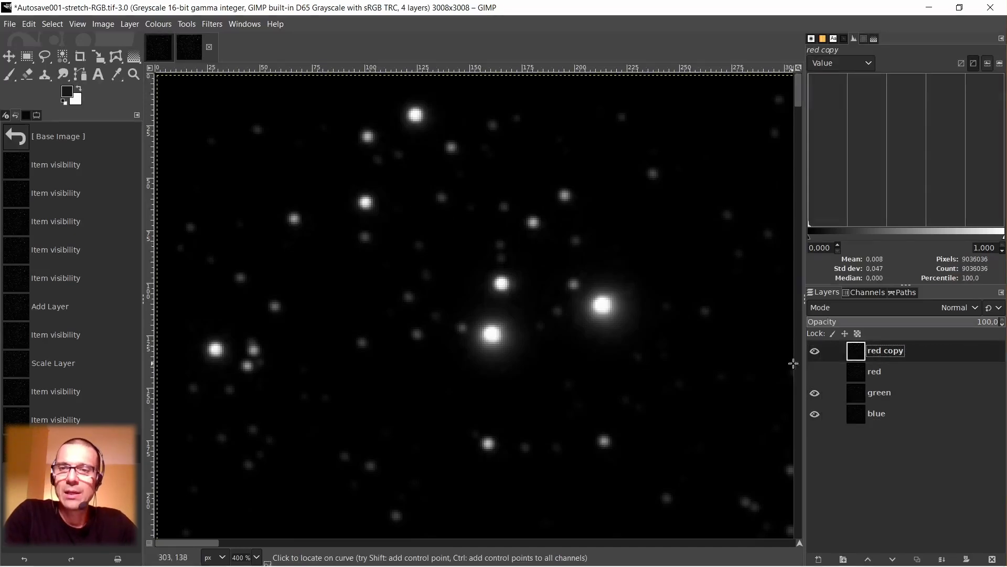
Show the original red layer, merge the rescaled red copy down onto it, and check the merged layer against green.
click(814, 375)
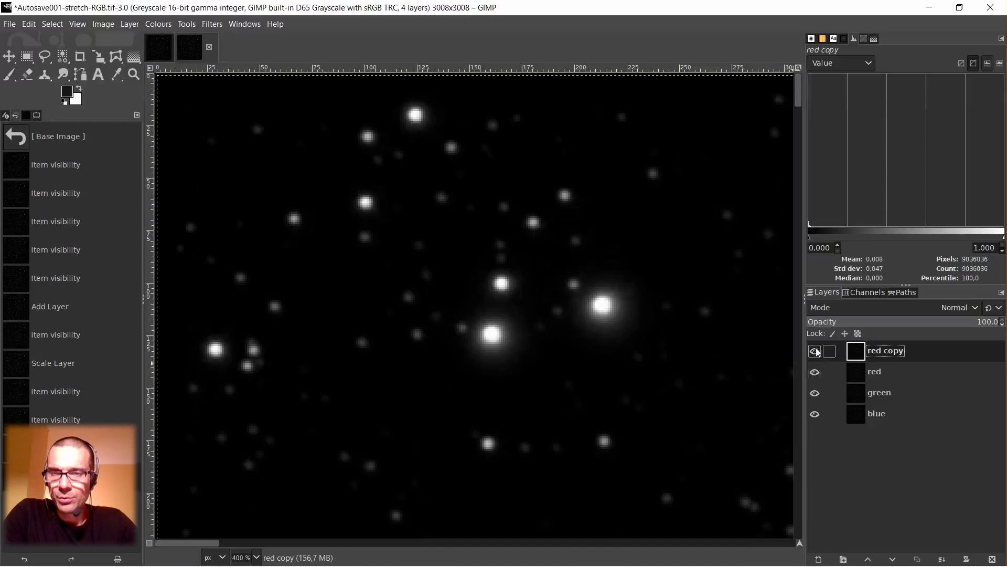
click(853, 373)
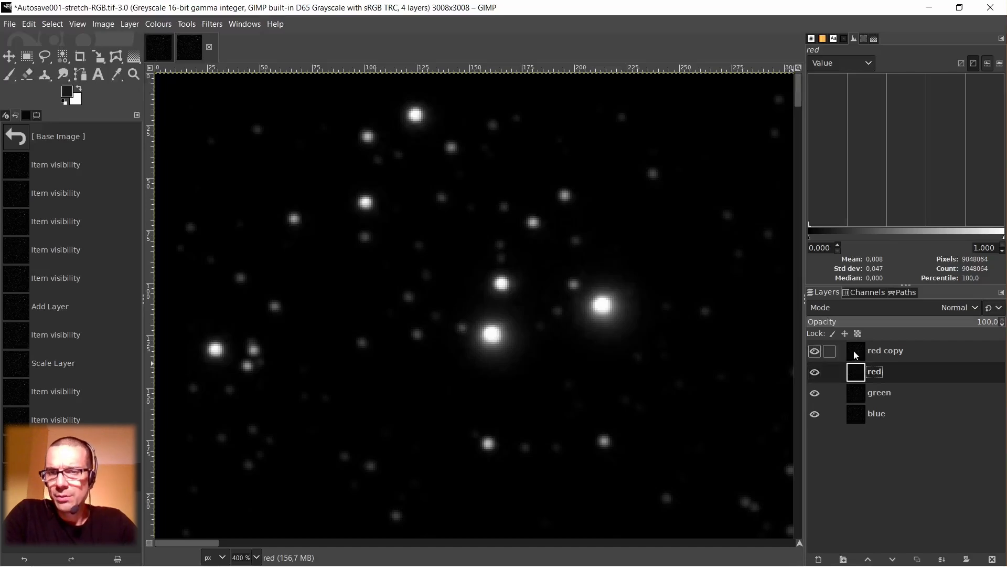
click(854, 351)
click(857, 371)
click(859, 356)
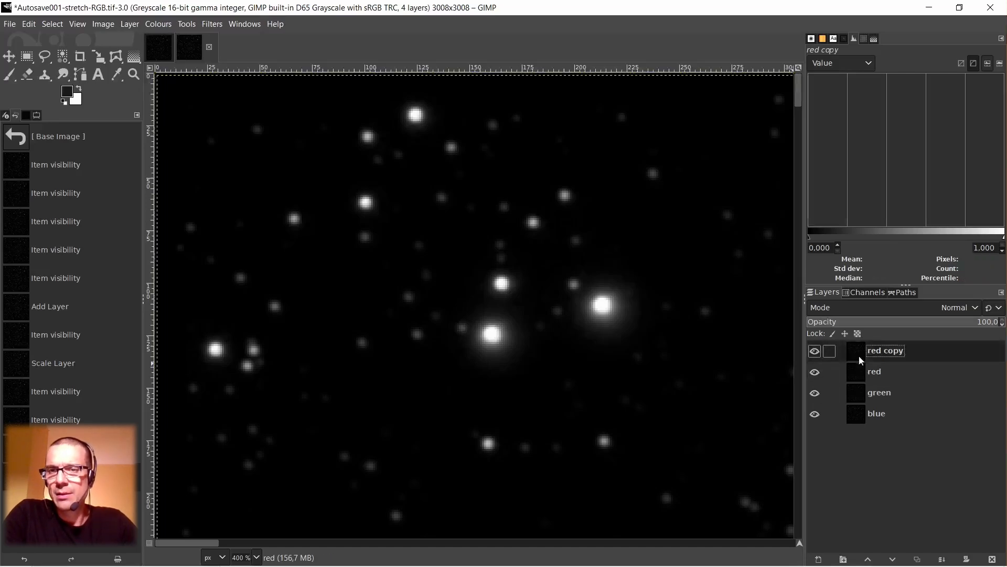
right_click(860, 358)
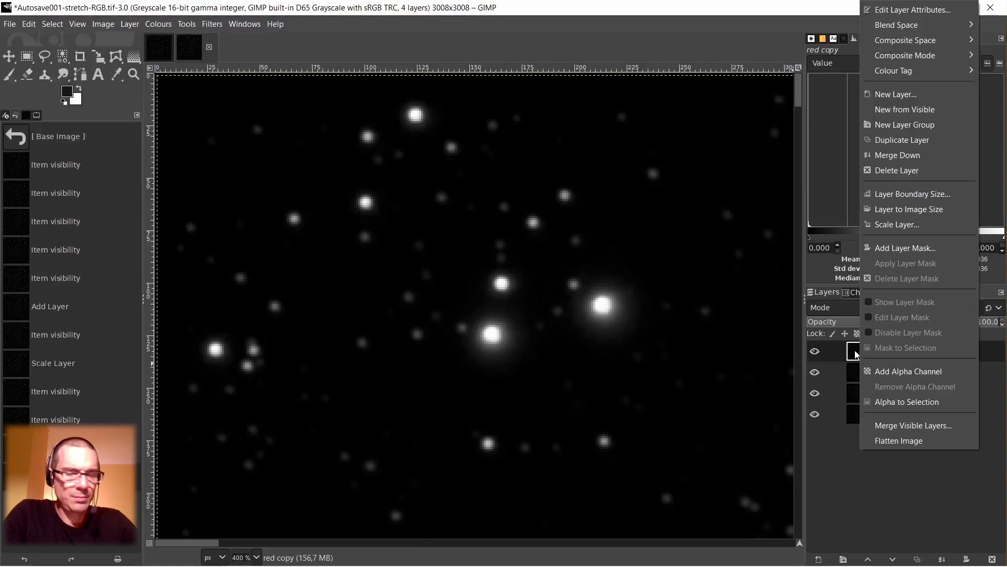
click(931, 154)
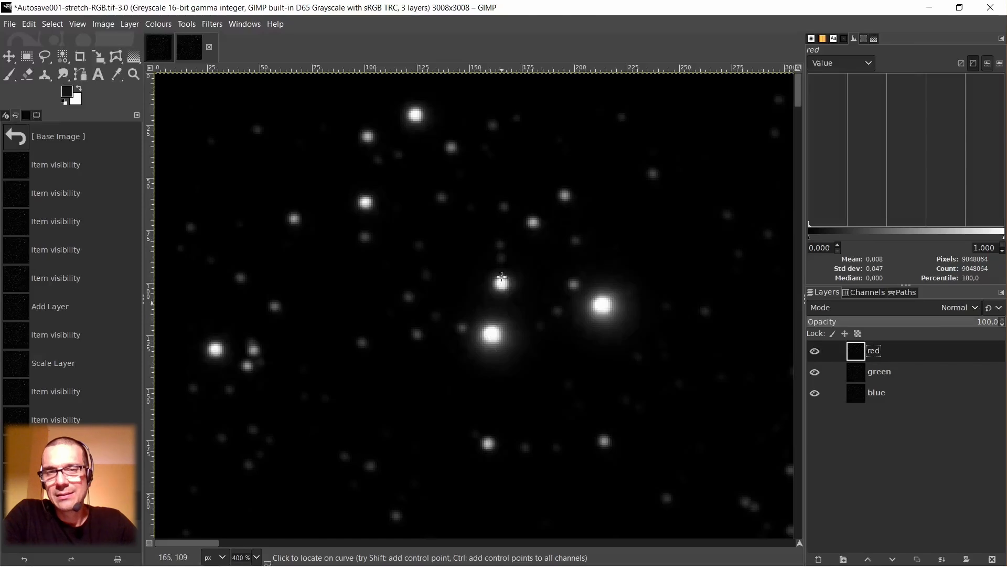
click(814, 350)
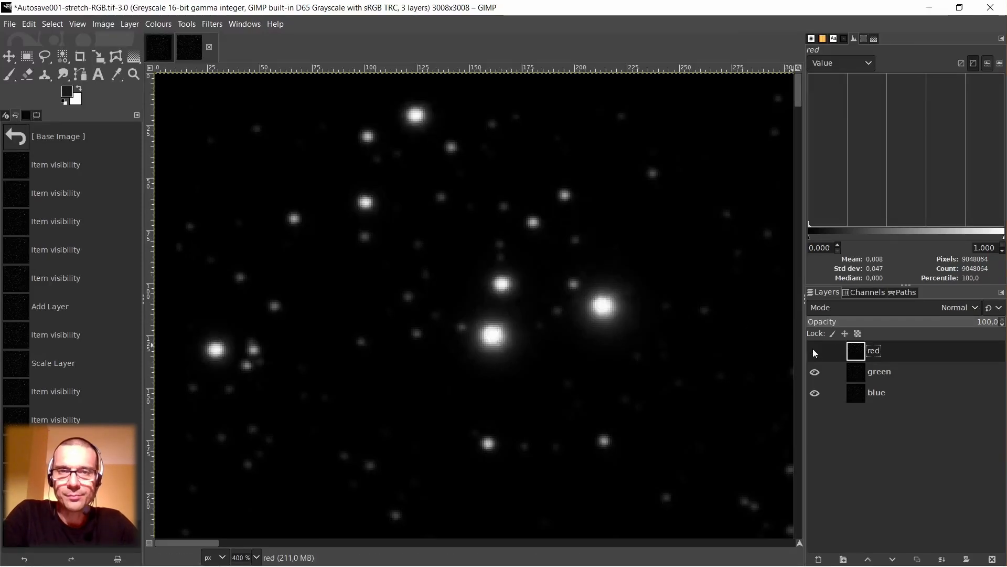
click(814, 351)
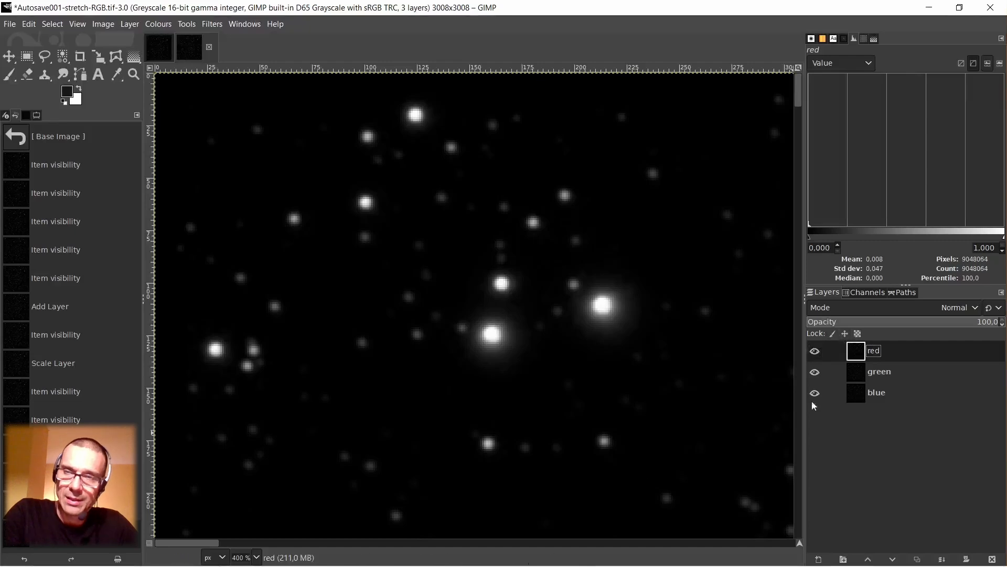
Compose an RGB image with red-12 as the red channel, green-9 as green and blue-10 as blue.
right_click(454, 235)
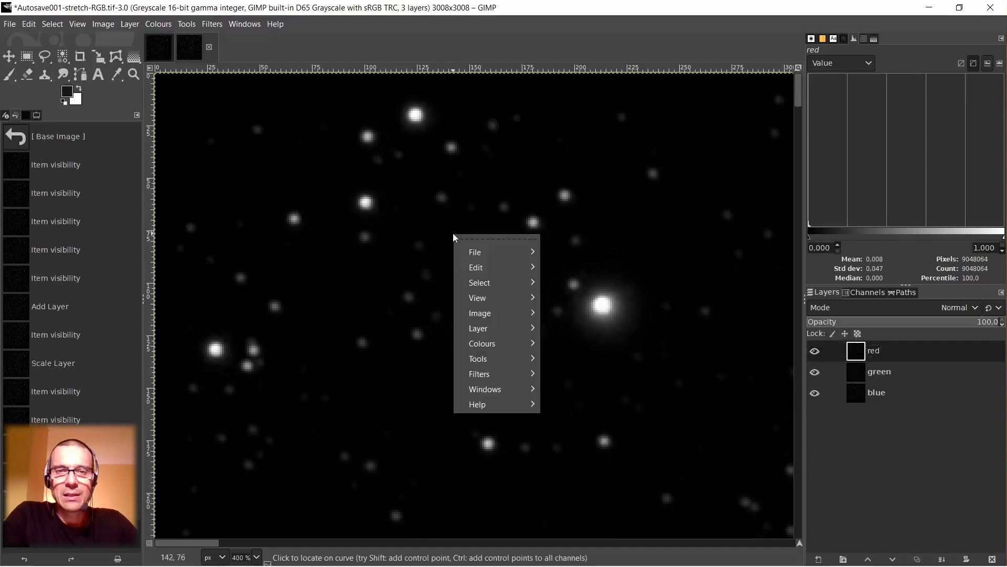
mouse_move(478, 347)
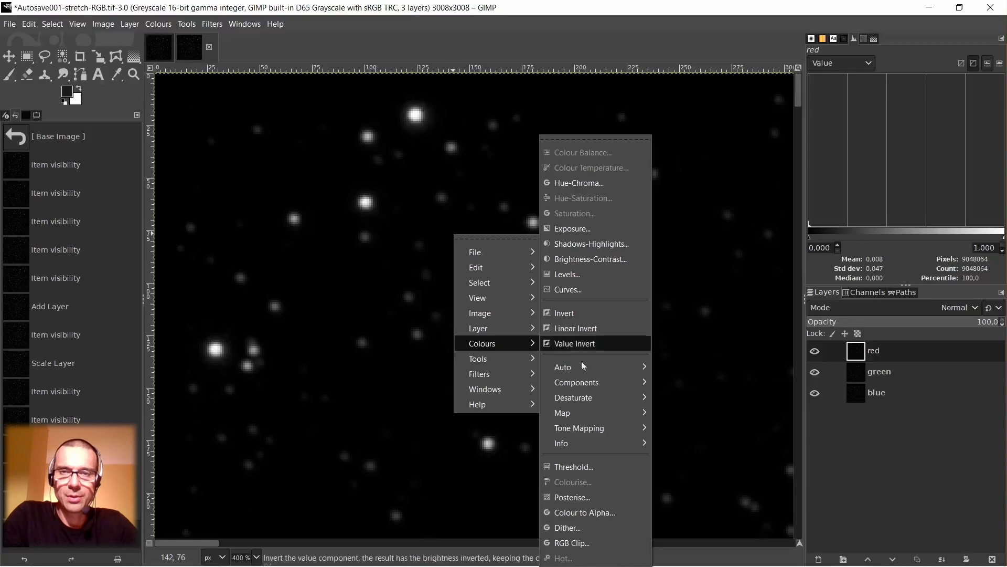
mouse_move(586, 383)
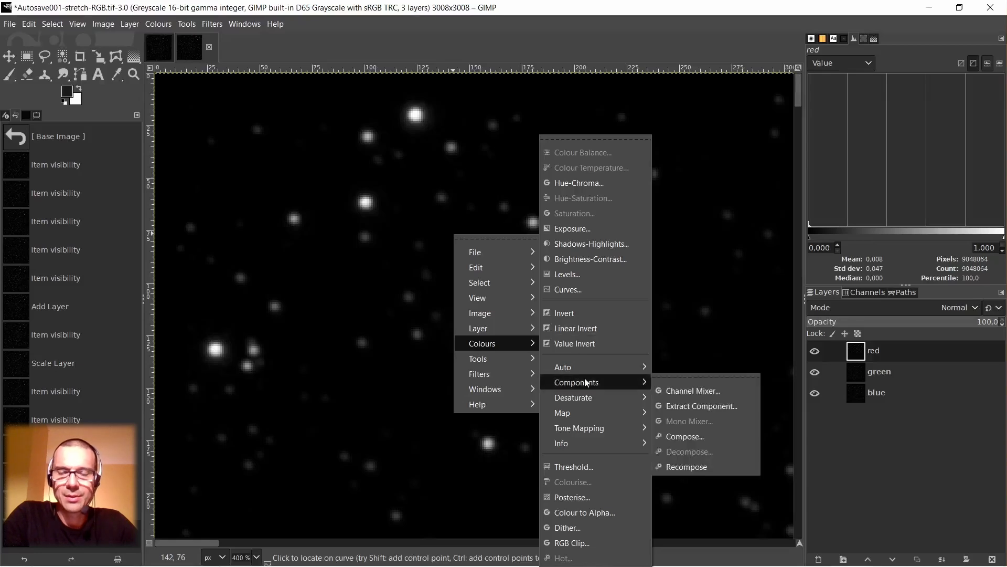
click(687, 437)
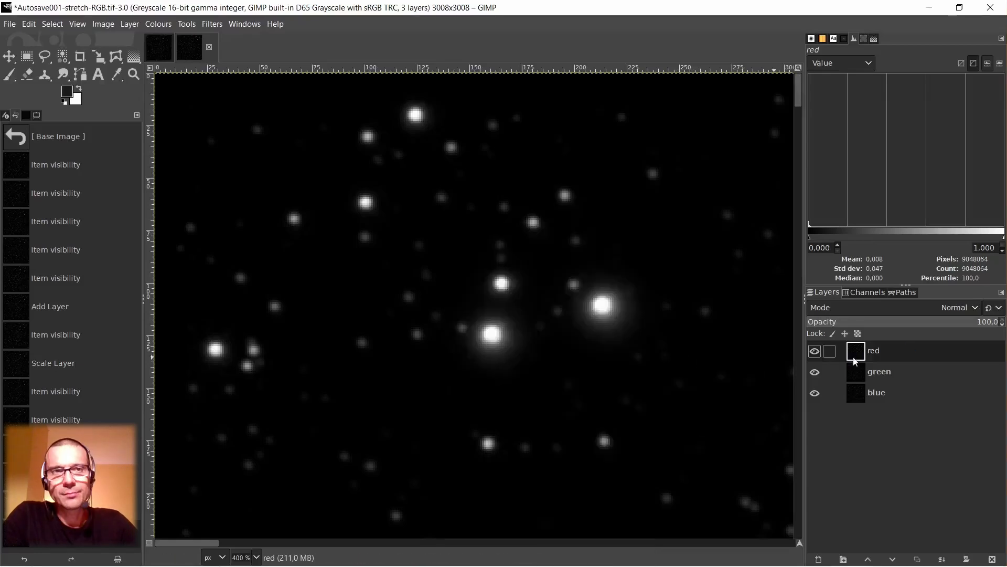
click(542, 281)
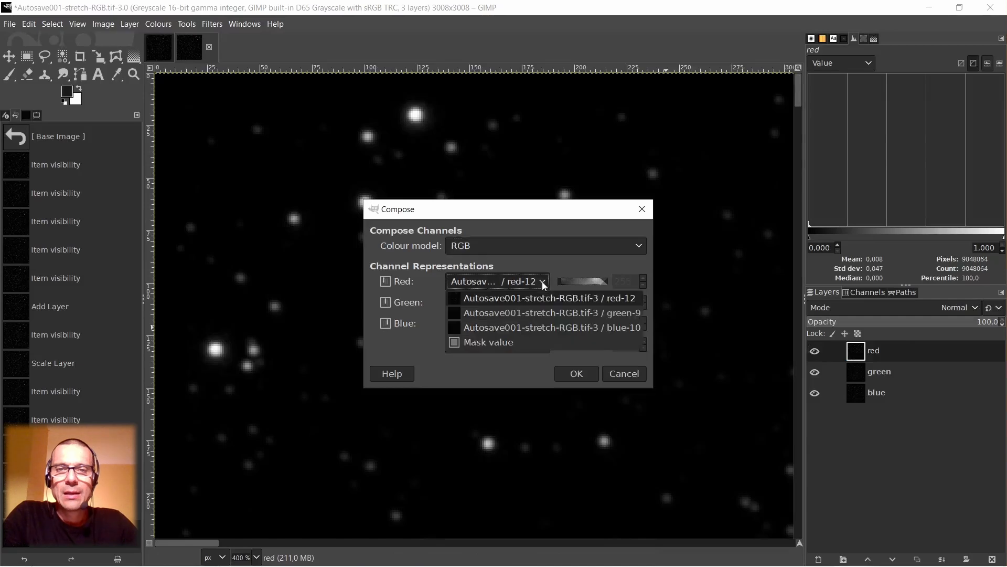
click(622, 299)
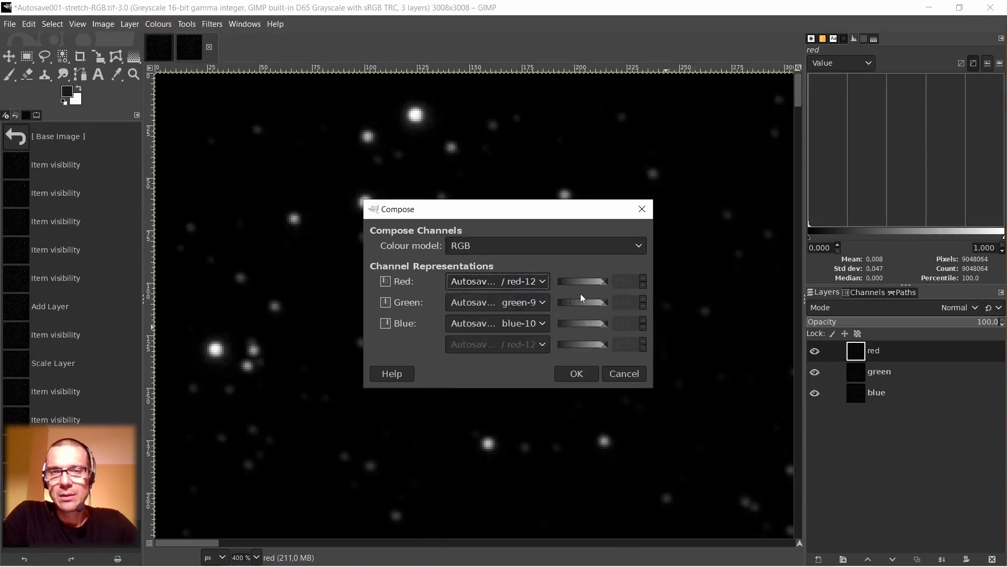
click(539, 303)
click(566, 333)
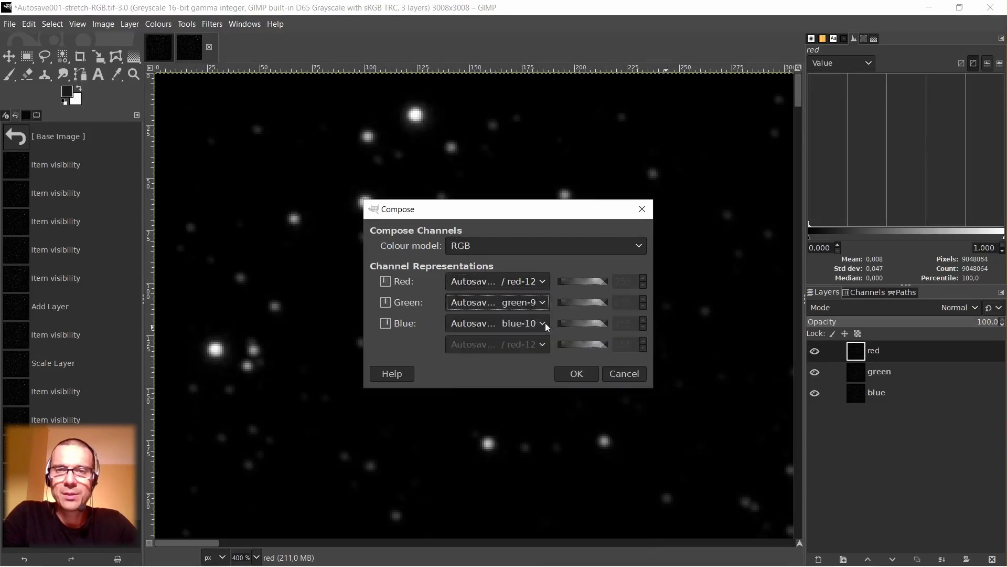
click(544, 322)
click(562, 371)
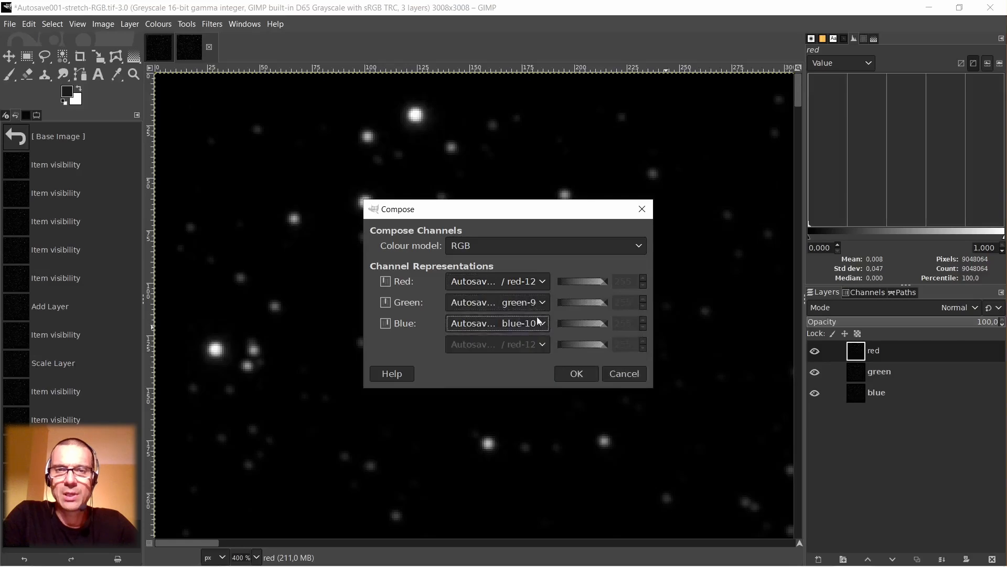
click(577, 374)
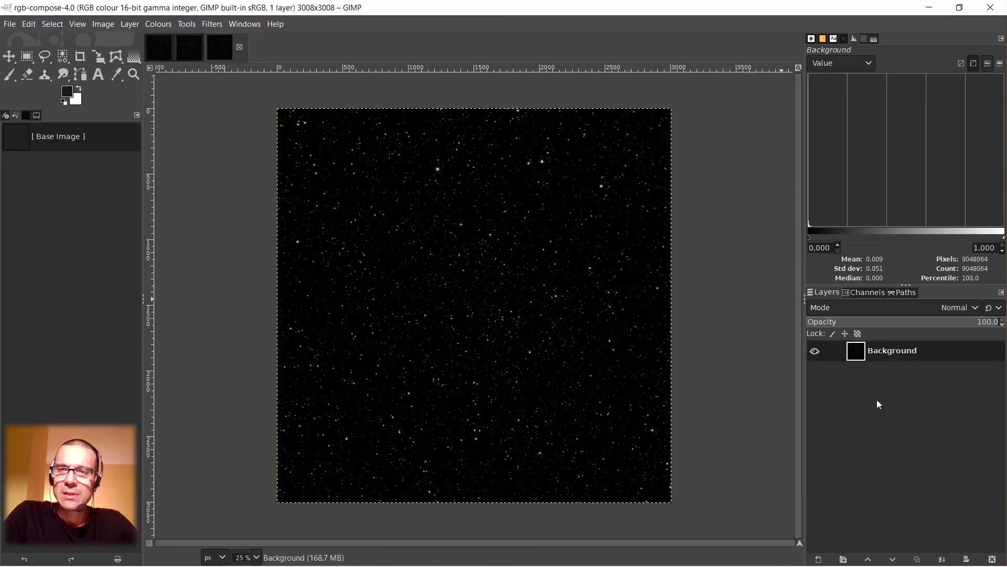
Examine the composed image's stars at 400% in the upper-left corner and compare their colour fringes with the original stars image.
ctrl+scroll(290, 131, up, 8)
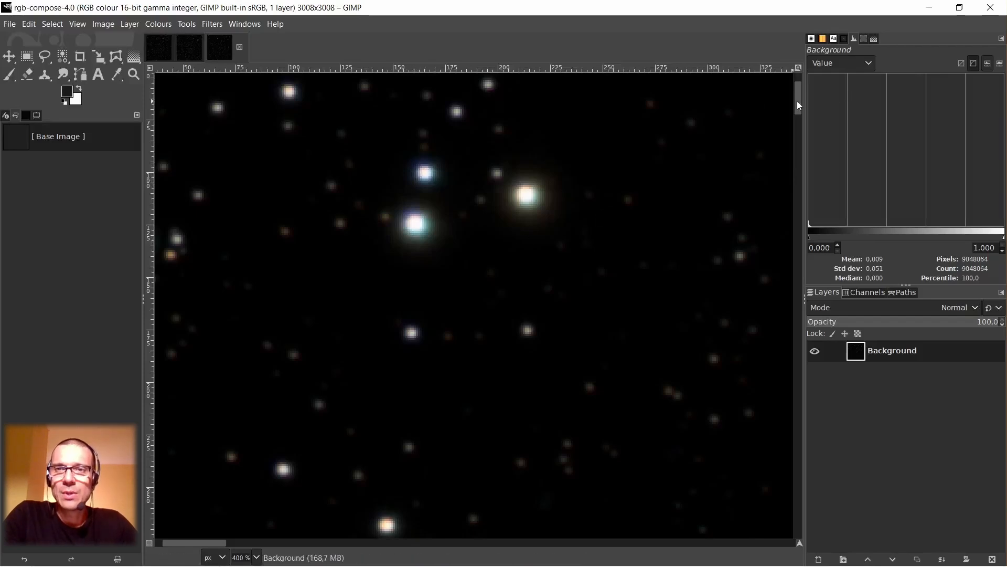
drag(797, 106, 798, 96)
drag(181, 545, 174, 544)
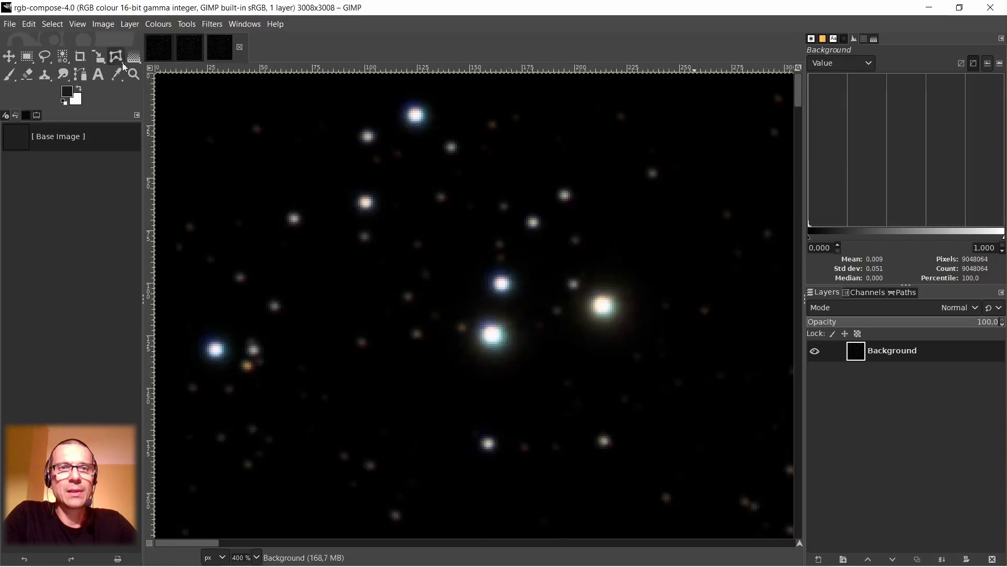
click(161, 52)
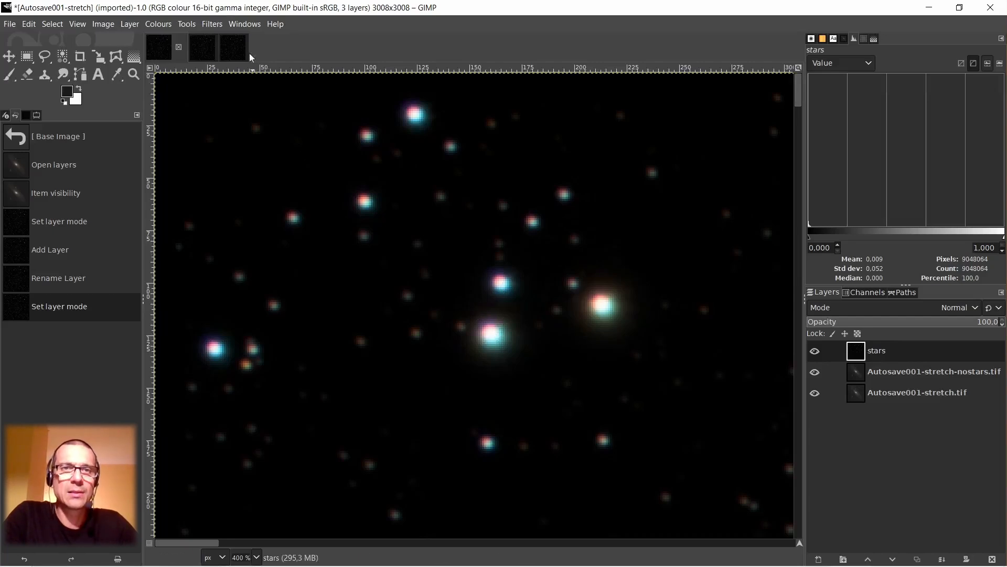
click(232, 46)
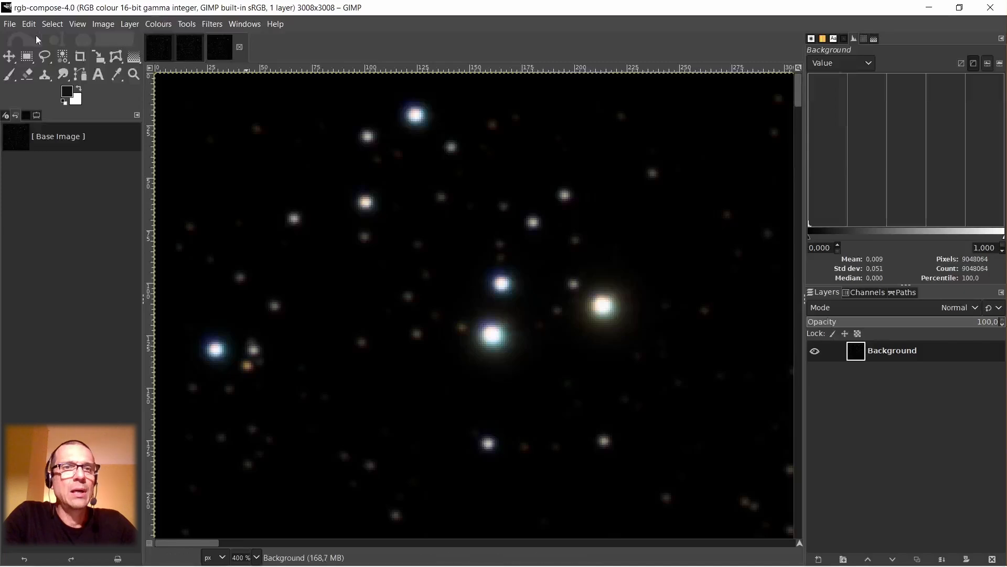
Save the composed image as rgb-compose.xcf in the Autosave folder inside Downloads.
click(9, 25)
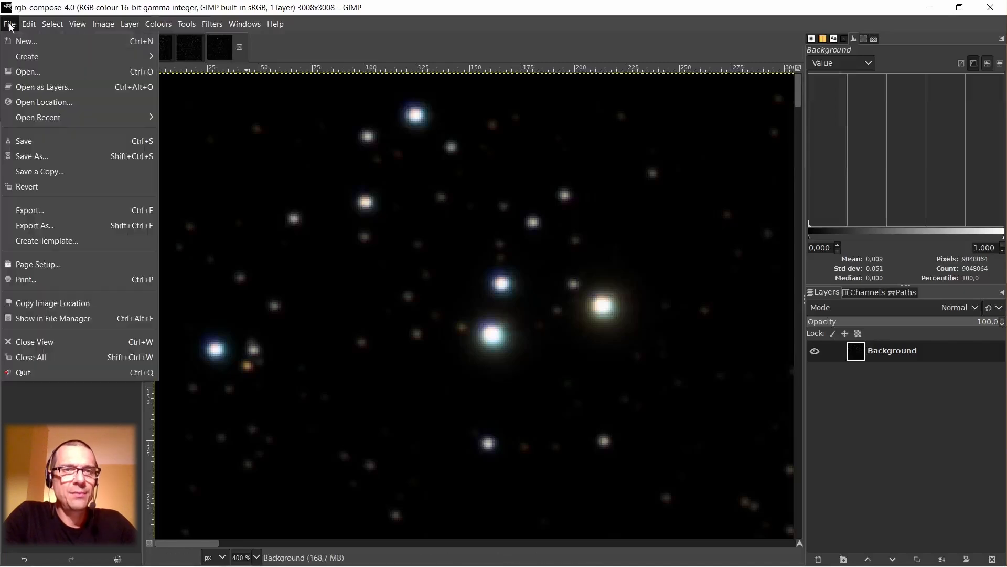
click(29, 143)
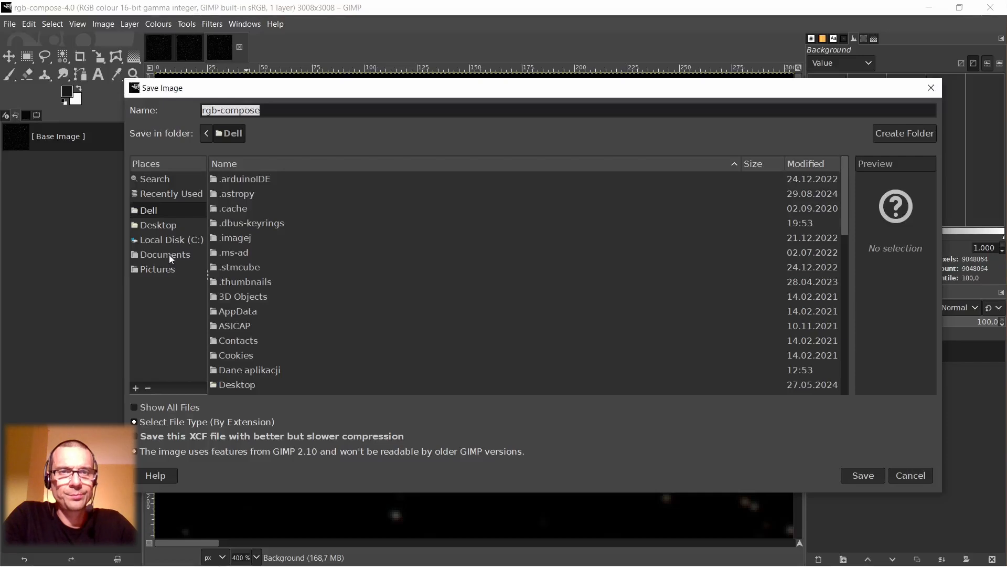
scroll(273, 292, down, 2)
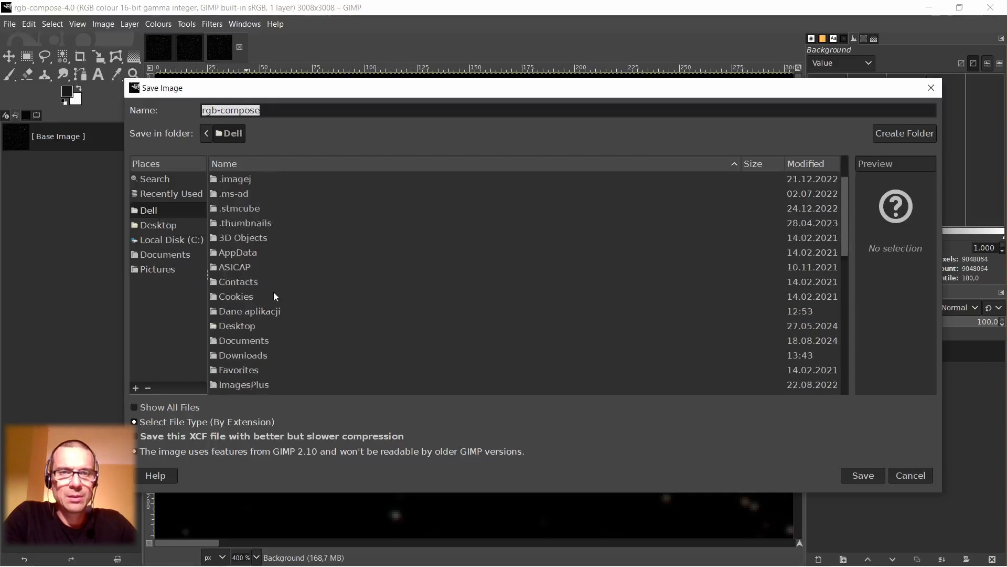
double_click(238, 351)
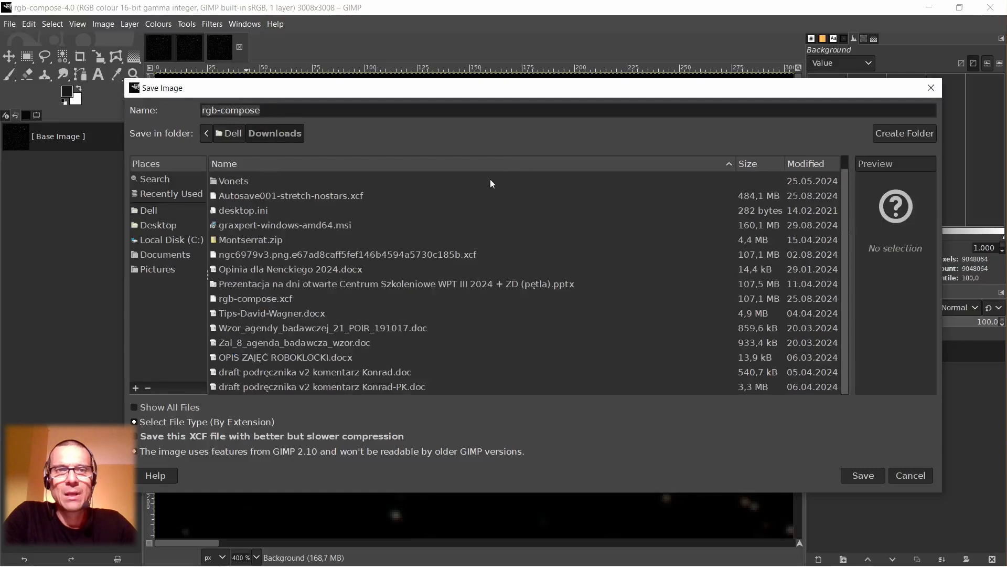
click(459, 165)
double_click(235, 182)
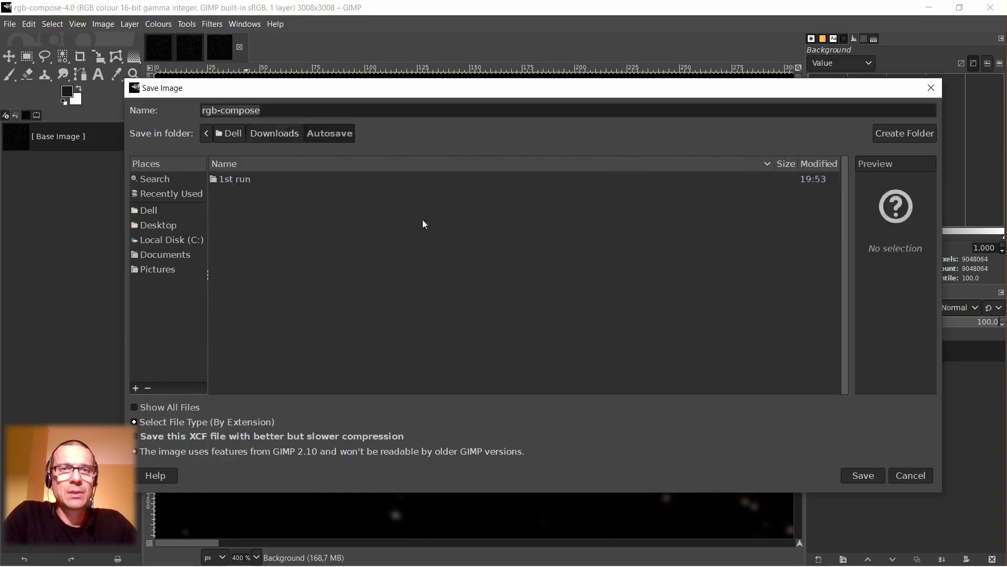
click(870, 475)
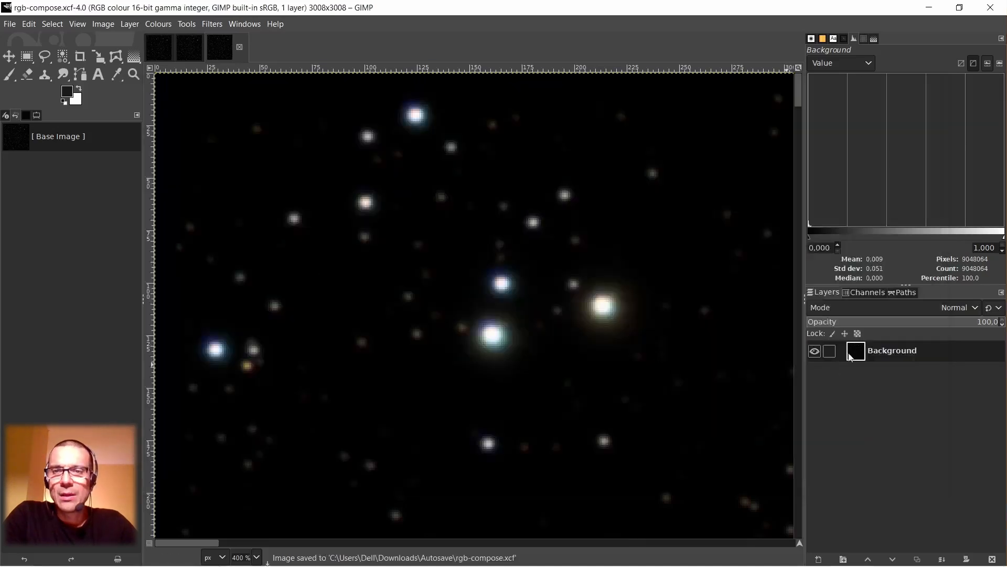
Inspect the star colours from the composed image's upper-left area across to its upper-right corner, magnifying the corner up to 550%.
scroll(506, 320, down, 2)
scroll(544, 333, down, 5)
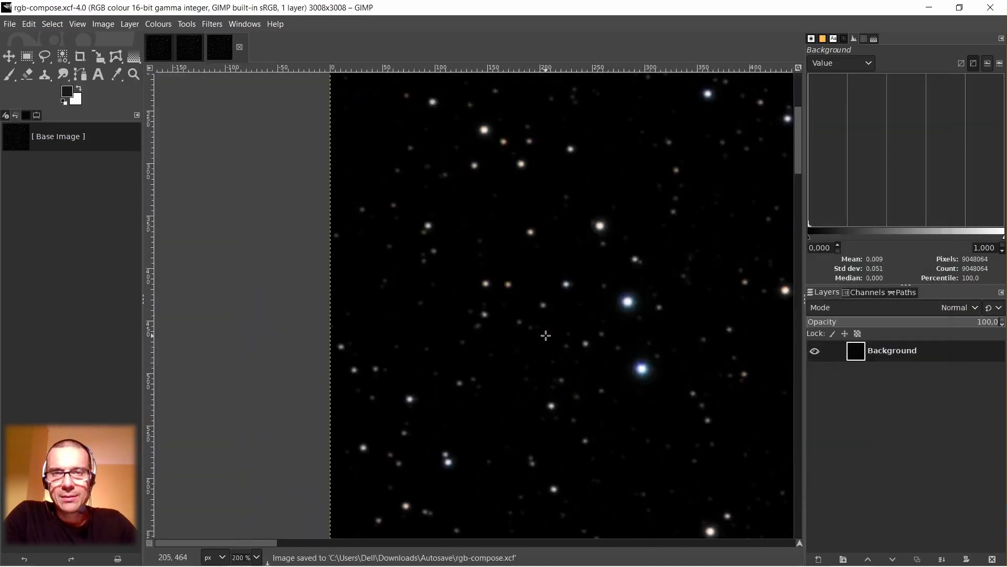
scroll(548, 335, down, 1)
scroll(549, 335, down, 2)
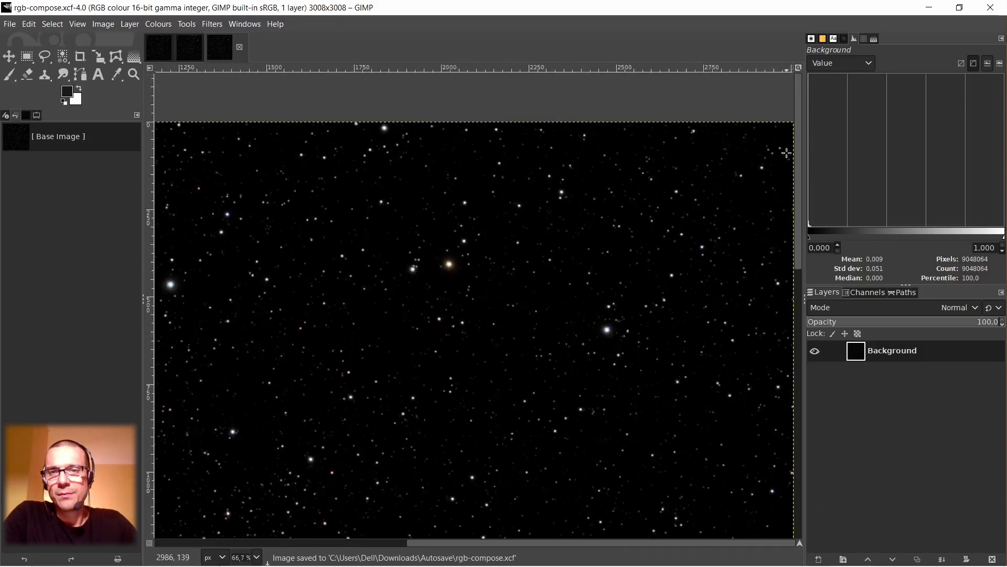
scroll(748, 147, up, 3)
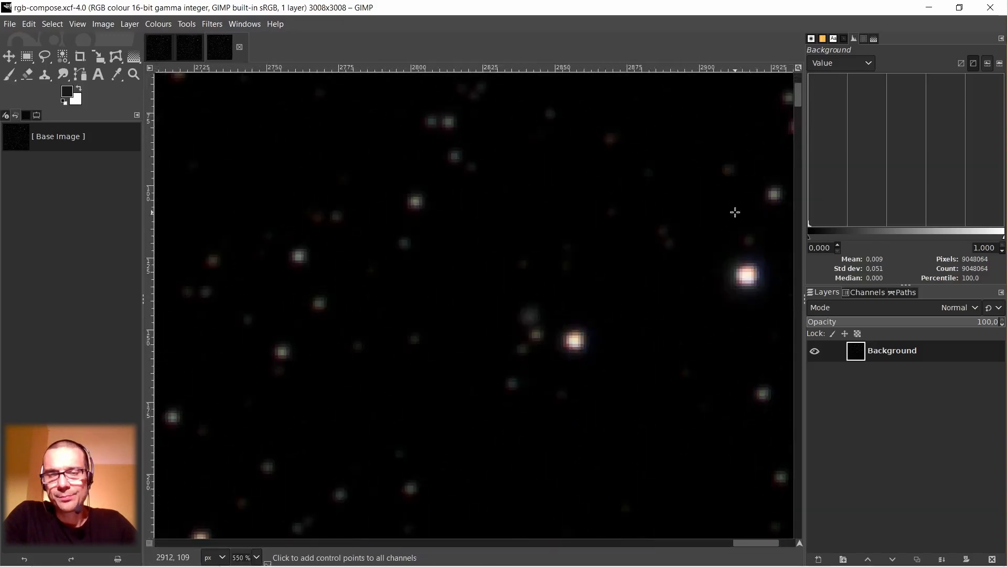
scroll(735, 212, down, 3)
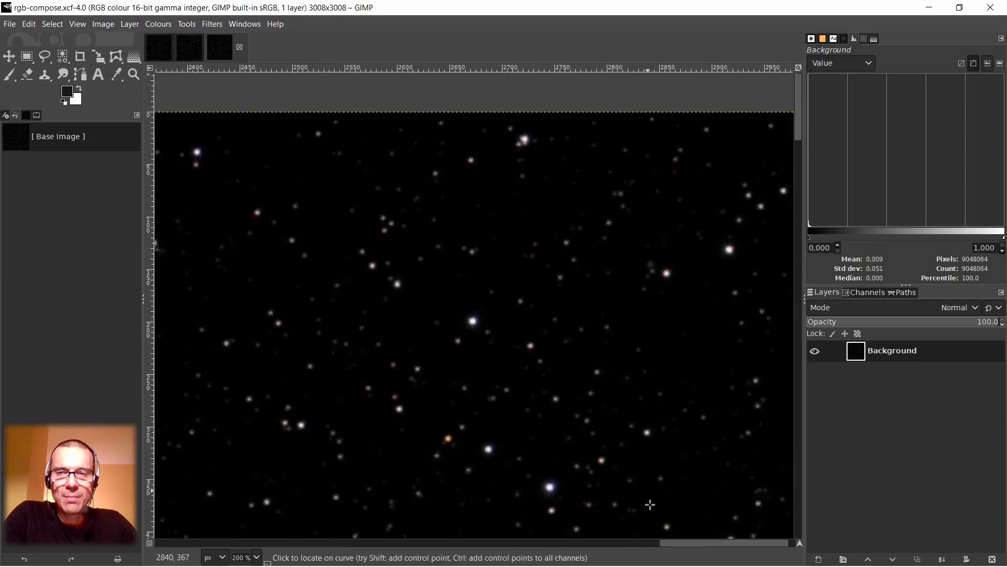
Examine the stars near the centre of the composed image at several magnifications up to 2300% for remaining colour fringes.
drag(677, 549, 451, 549)
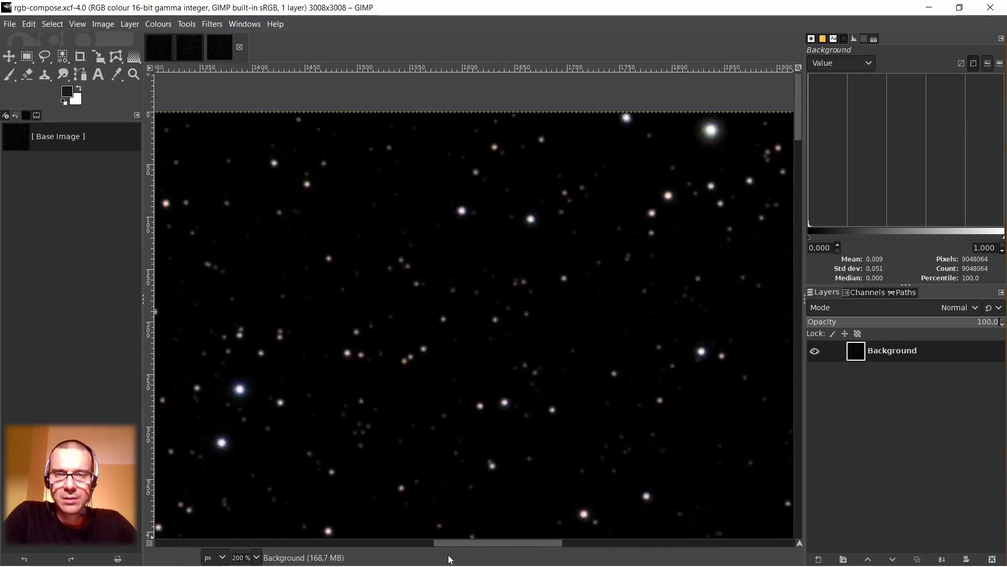
scroll(532, 385, down, 15)
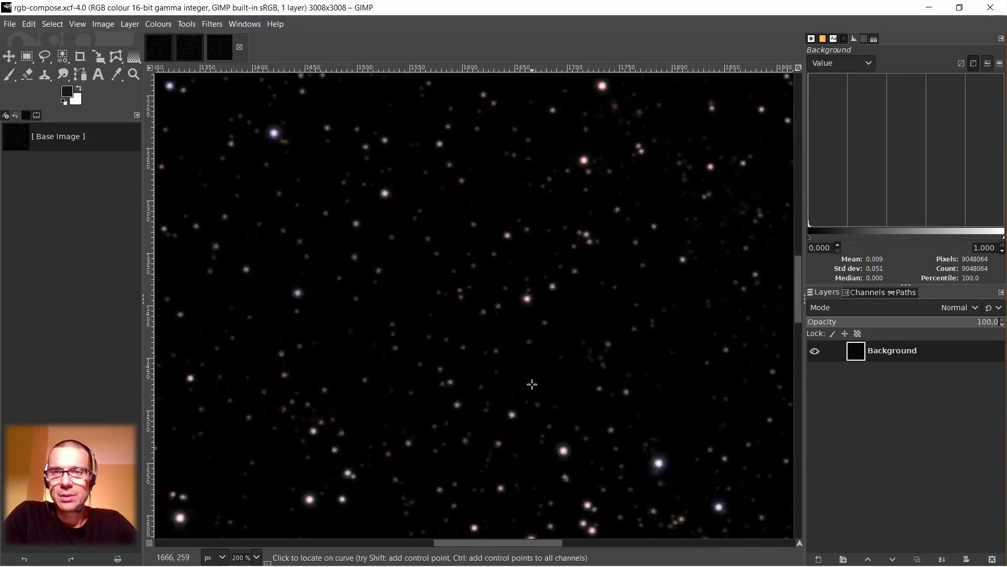
scroll(513, 285, up, 5)
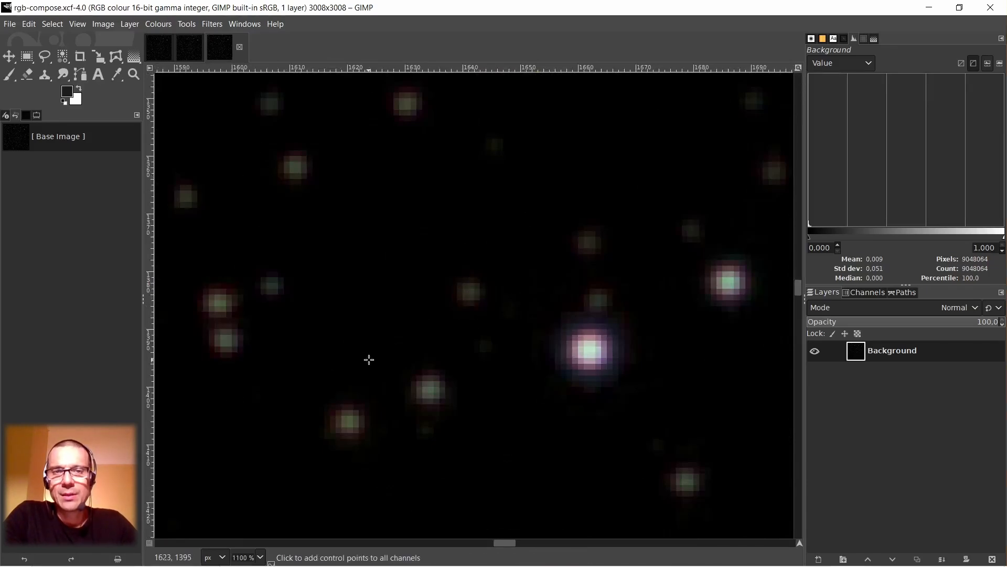
scroll(369, 360, down, 1)
scroll(446, 294, down, 2)
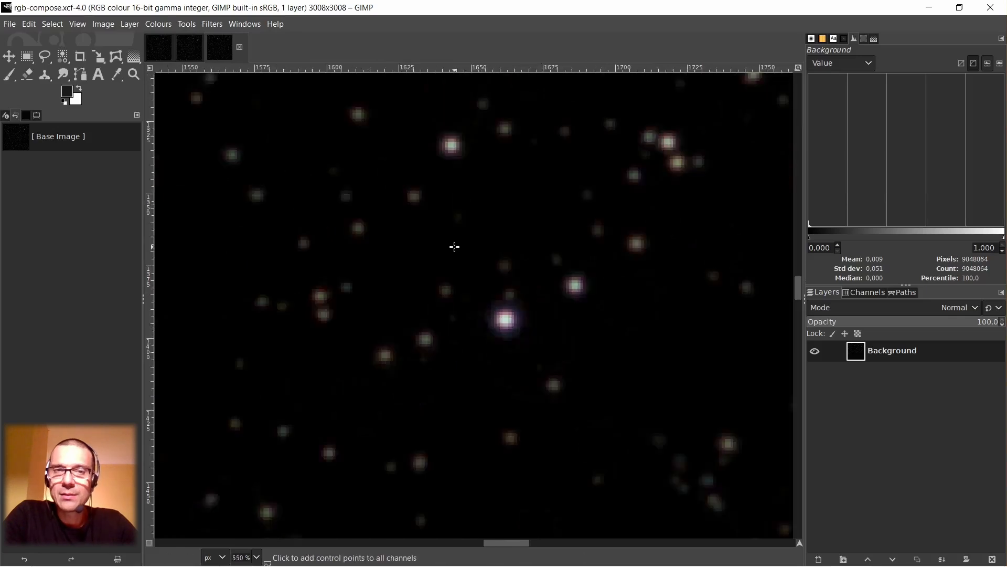
scroll(424, 212, up, 4)
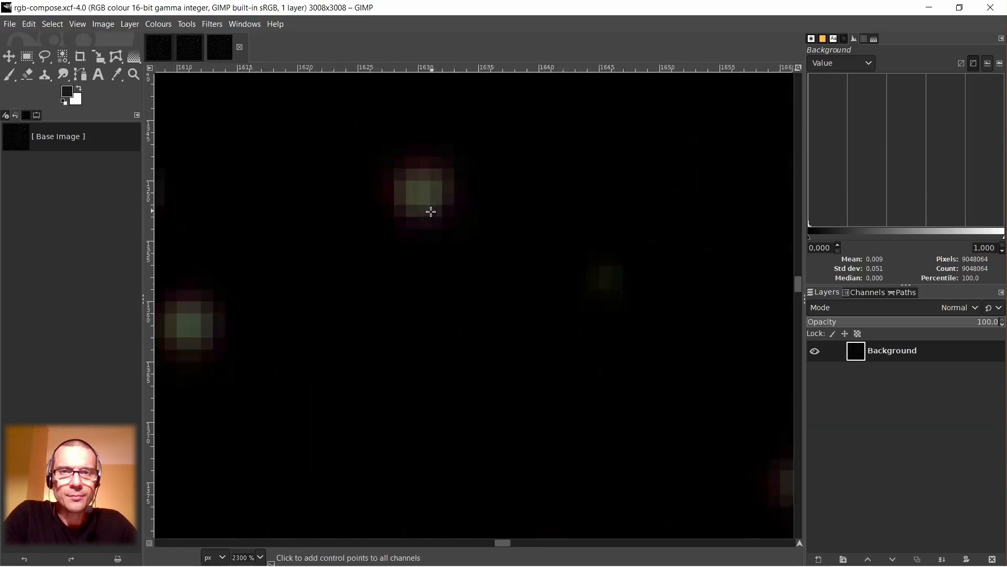
scroll(428, 211, down, 2)
scroll(431, 211, down, 2)
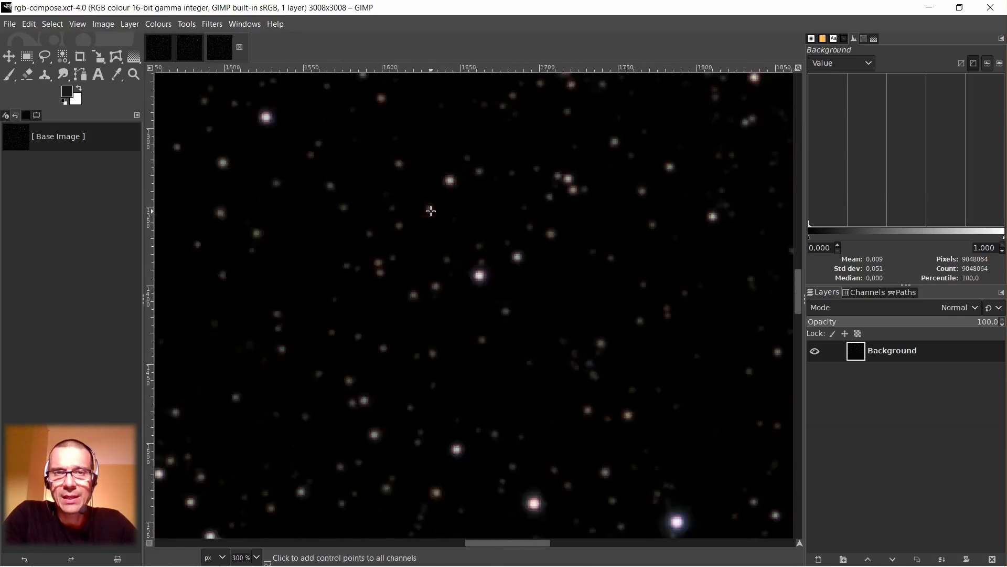
scroll(423, 219, up, 4)
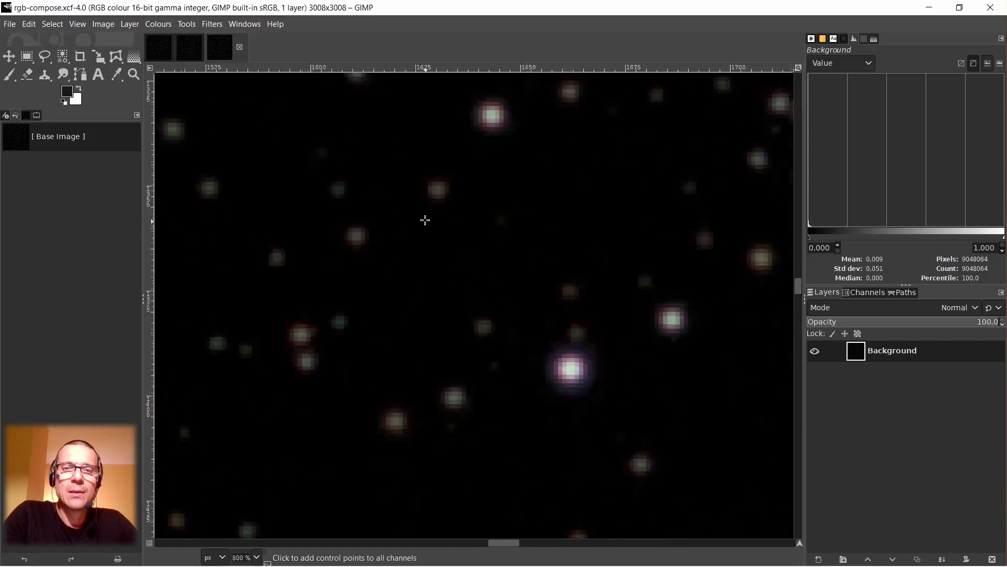
scroll(462, 203, down, 2)
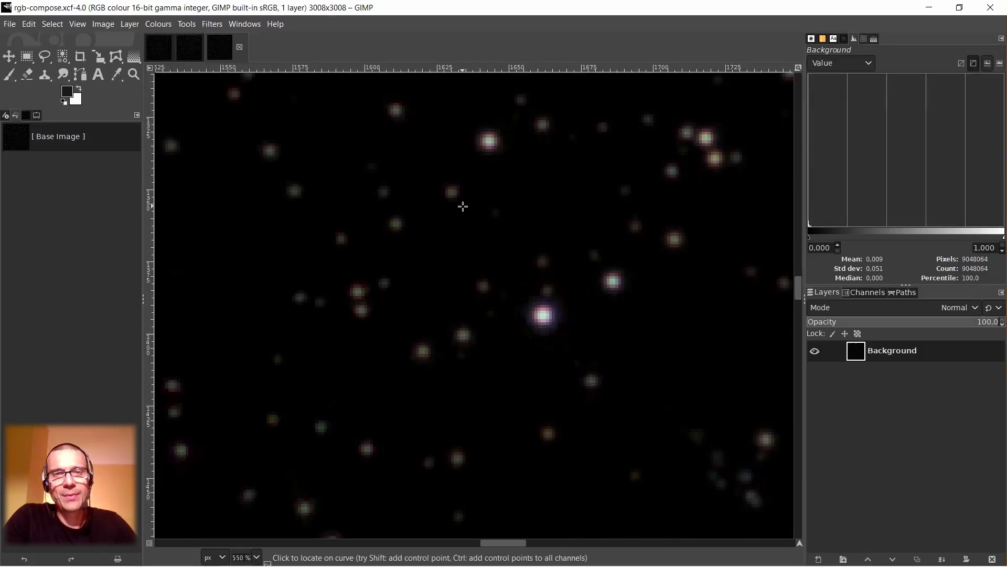
ctrl+scroll(453, 188, up, 3)
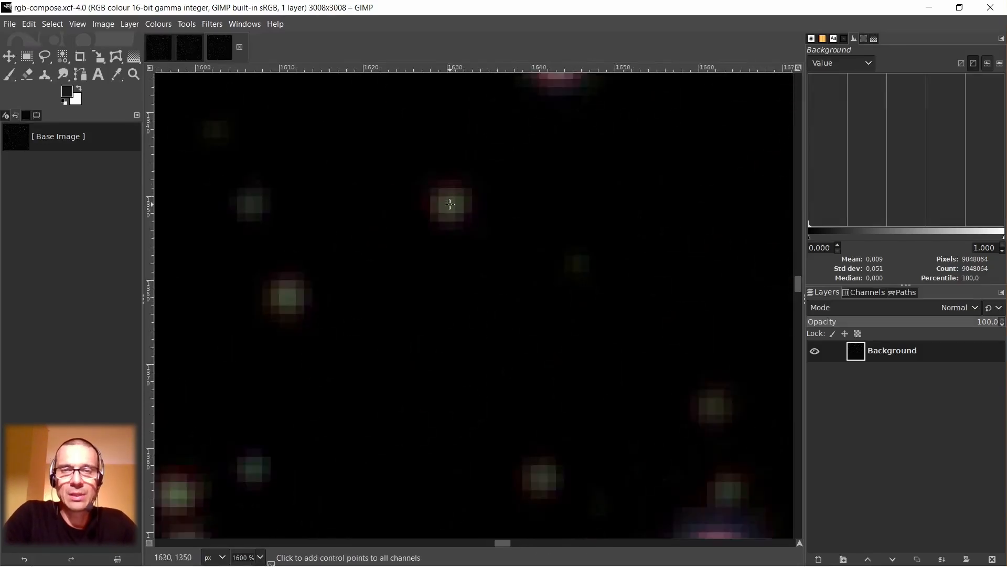
ctrl+scroll(450, 204, down, 3)
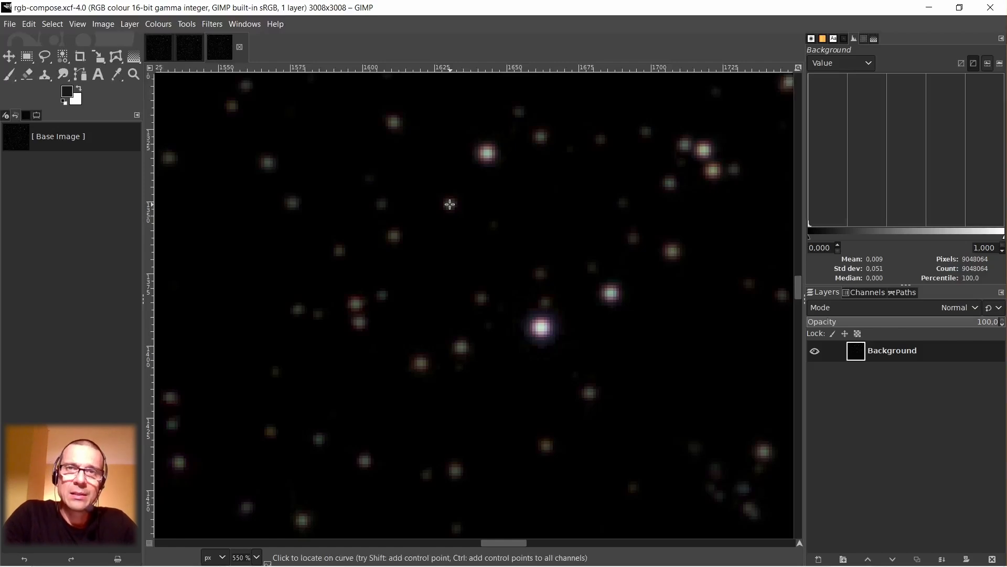
scroll(472, 263, down, 1)
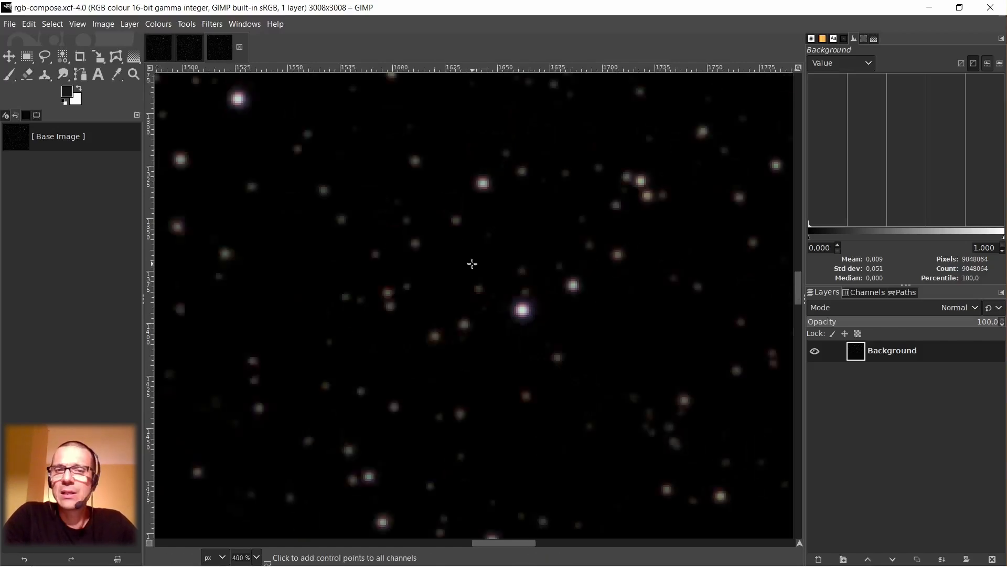
scroll(483, 292, up, 3)
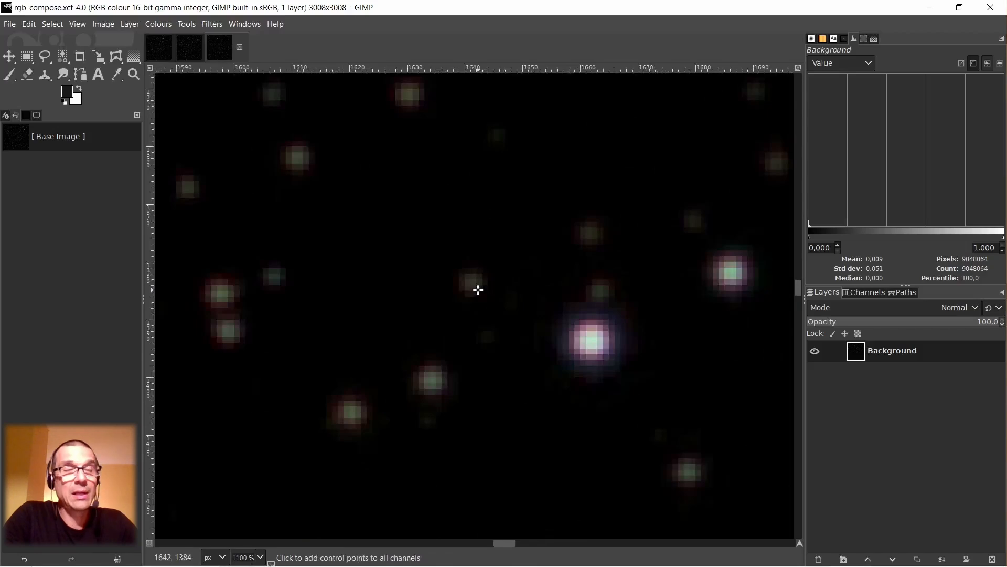
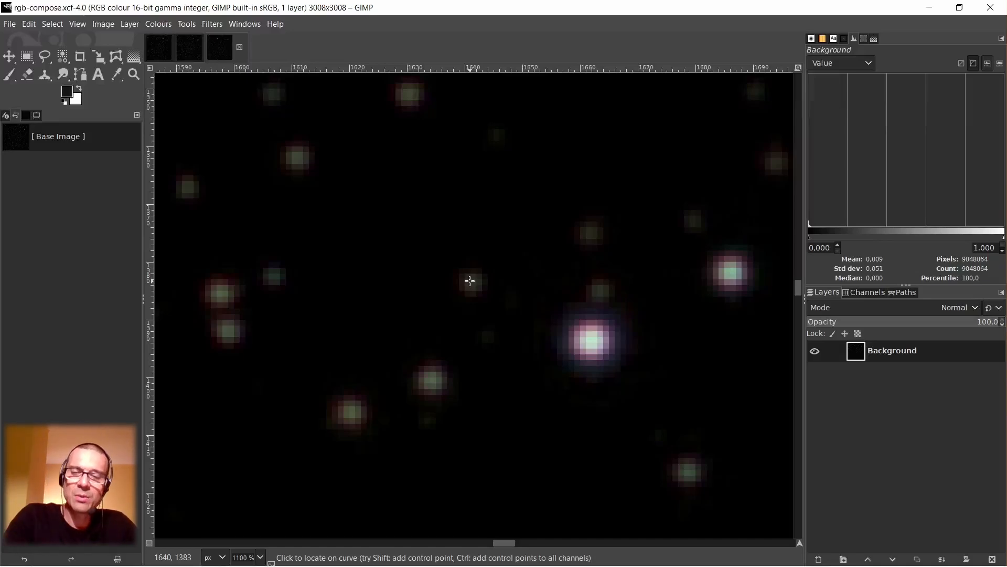
Compare the star colours around the middle of the composed image at magnifications between 300% and 1100%.
scroll(470, 282, down, 3)
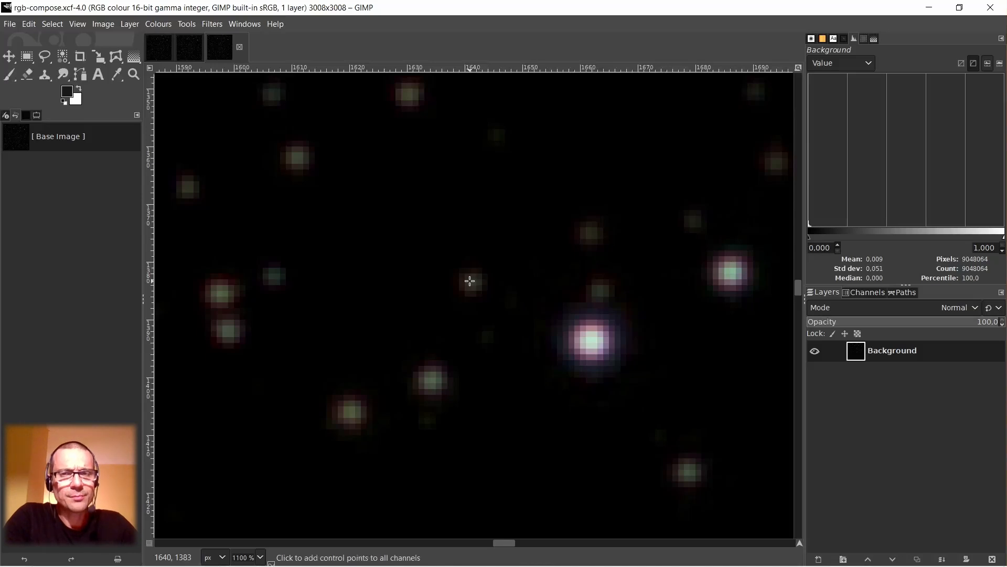
scroll(470, 281, up, 2)
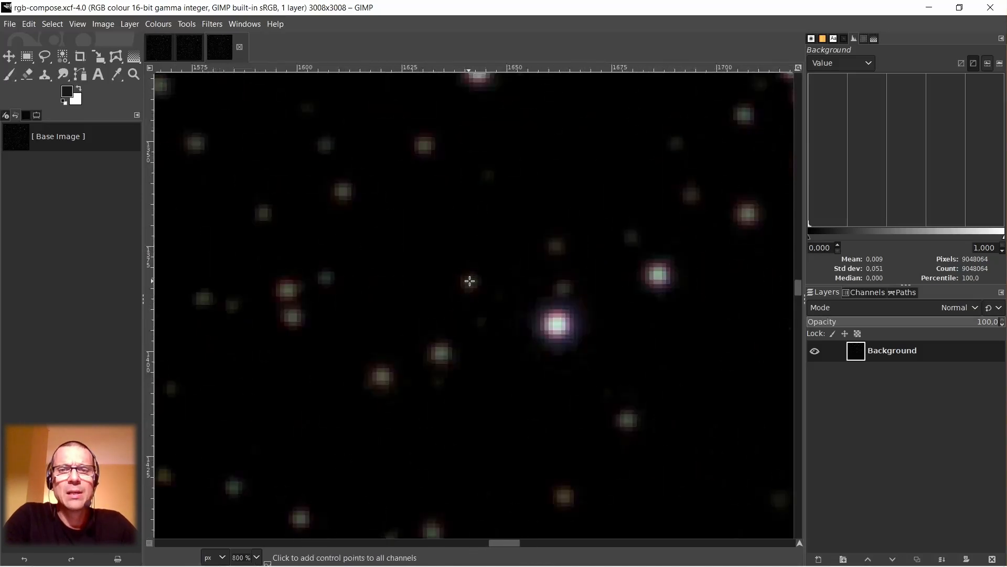
scroll(470, 281, down, 1)
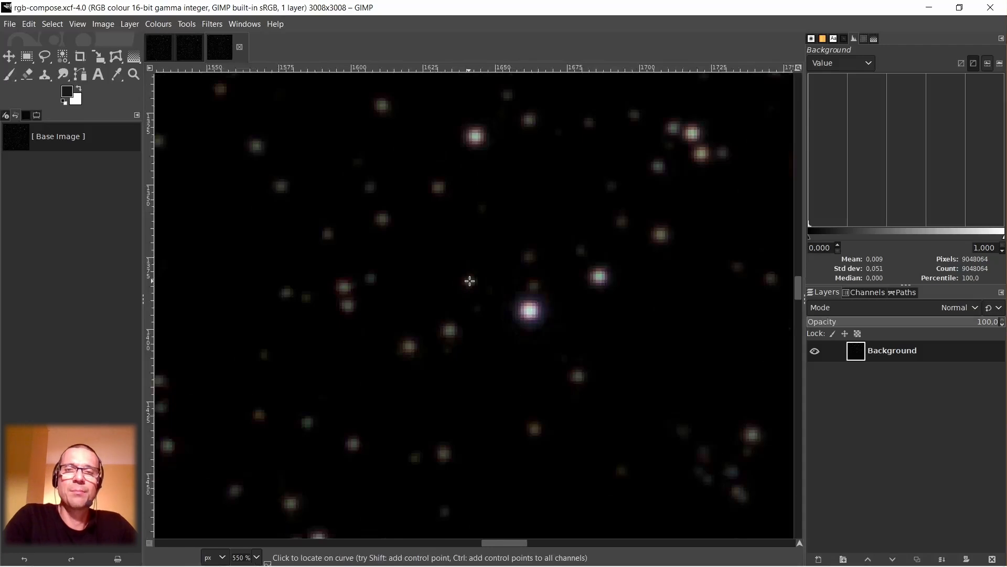
scroll(471, 281, down, 1)
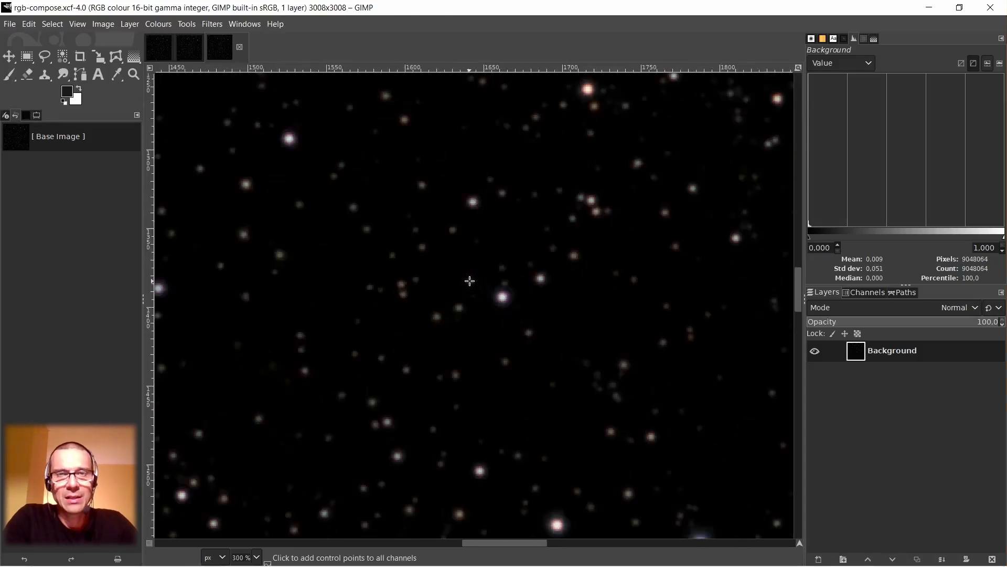
scroll(470, 281, up, 1)
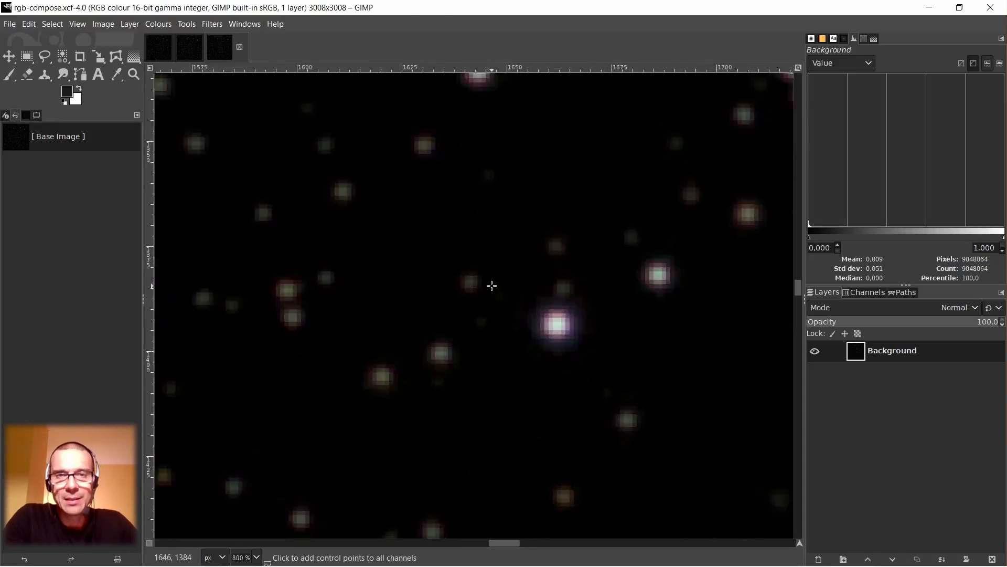
scroll(492, 286, up, 3)
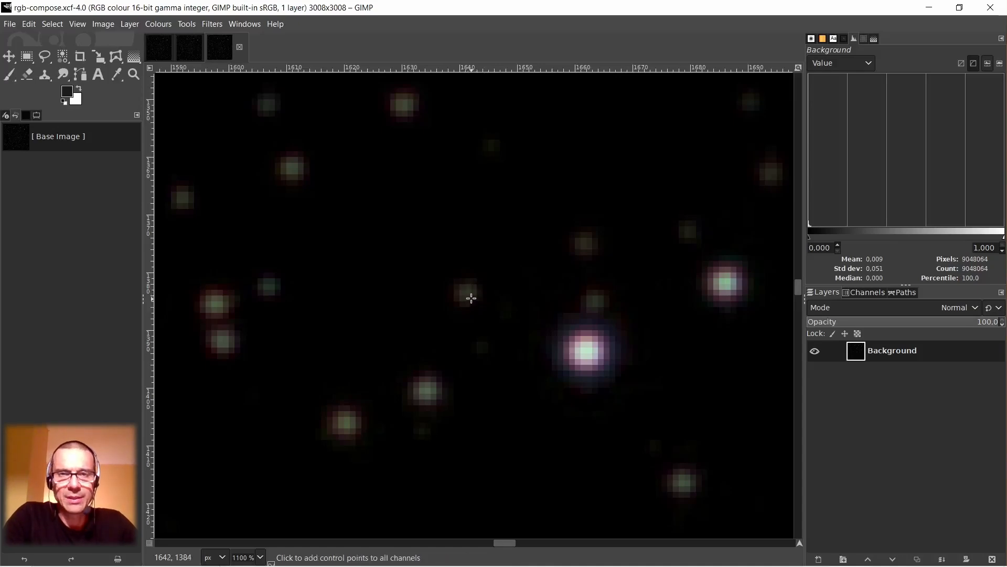
scroll(469, 295, down, 6)
scroll(471, 298, up, 5)
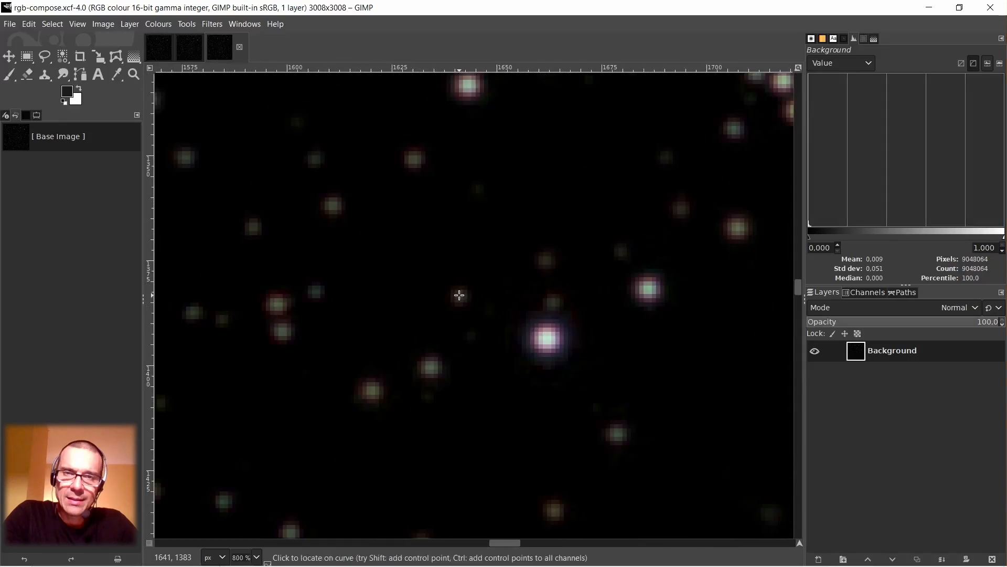
scroll(459, 295, down, 2)
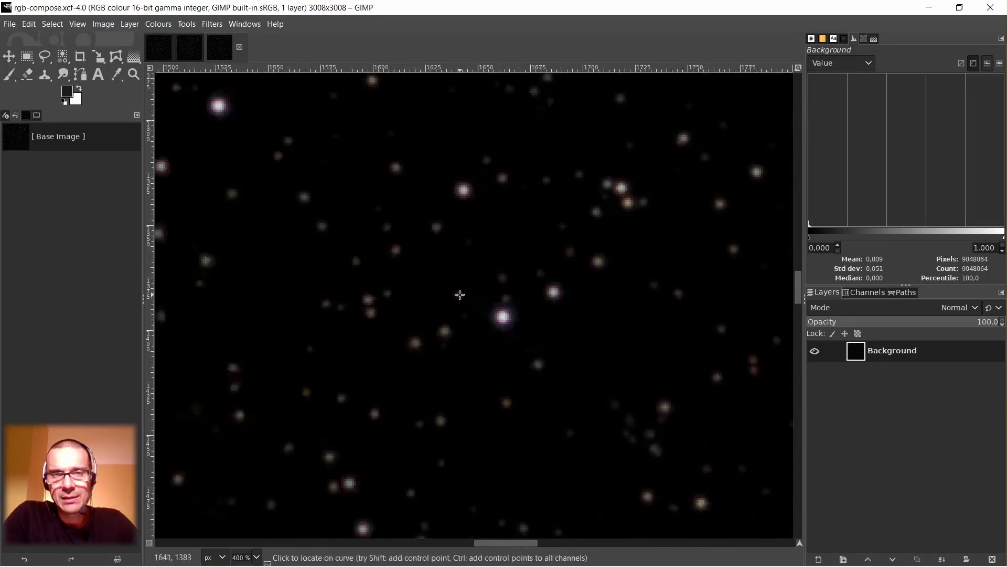
Decompose the composed stars image into separate layers using the RGB colour model.
right_click(461, 297)
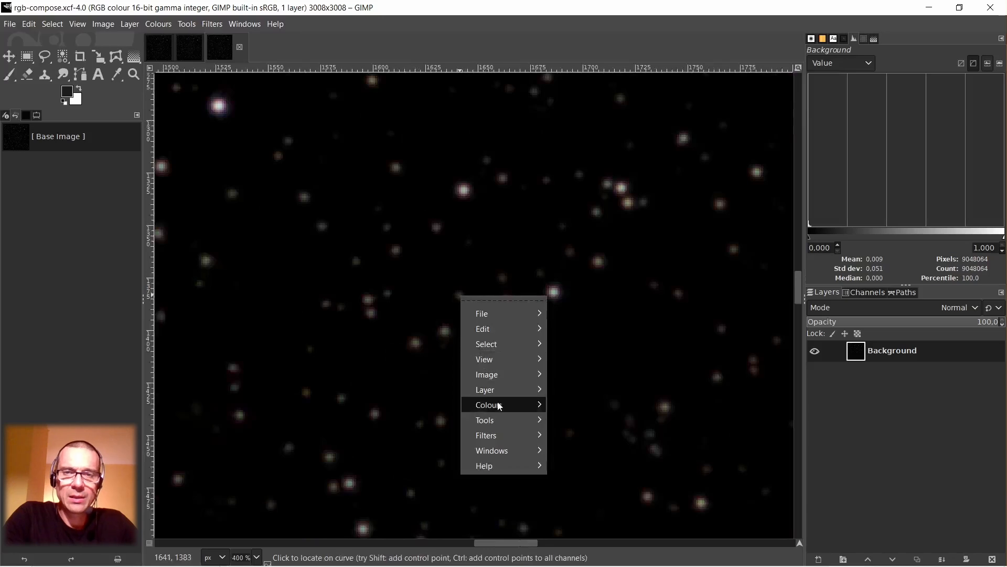
mouse_move(490, 404)
mouse_move(591, 383)
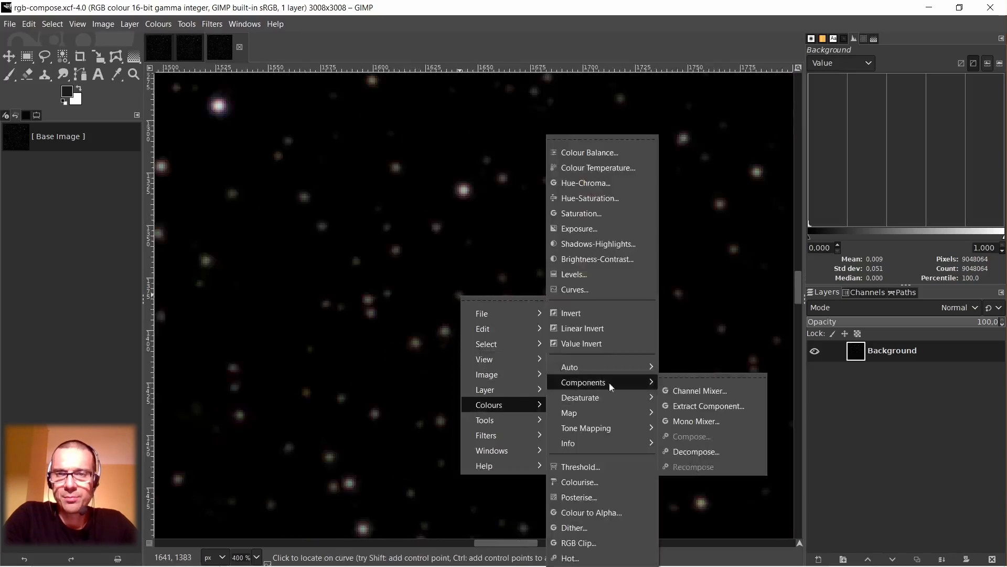
click(691, 452)
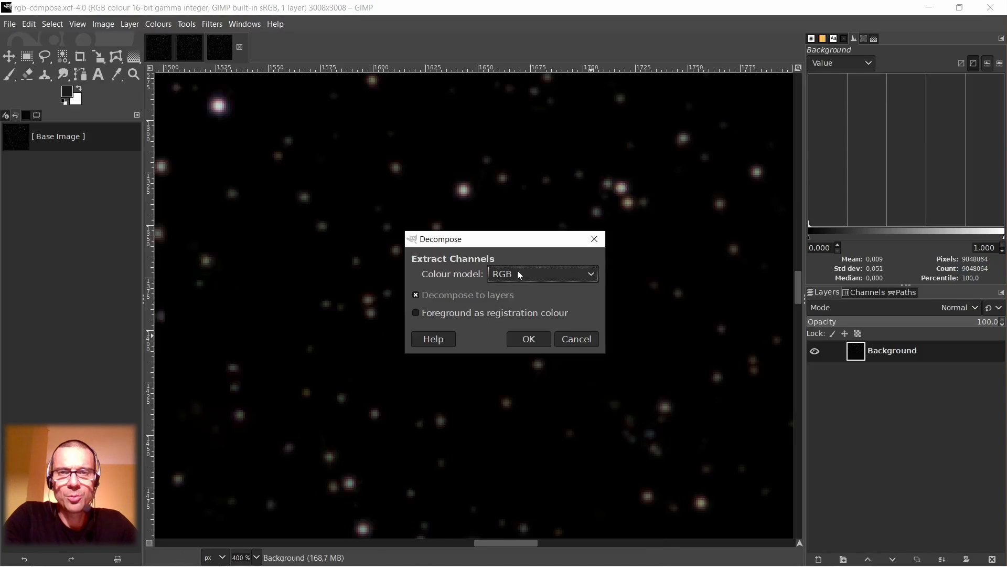
click(529, 339)
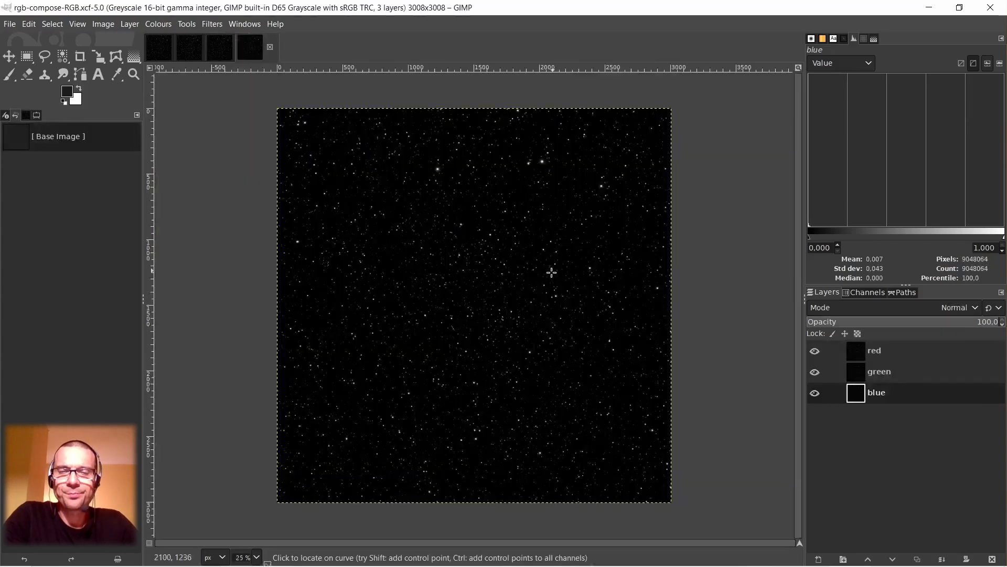
Hide the green layer and set the red layer's blend mode to Lighten only over the blue layer.
click(815, 372)
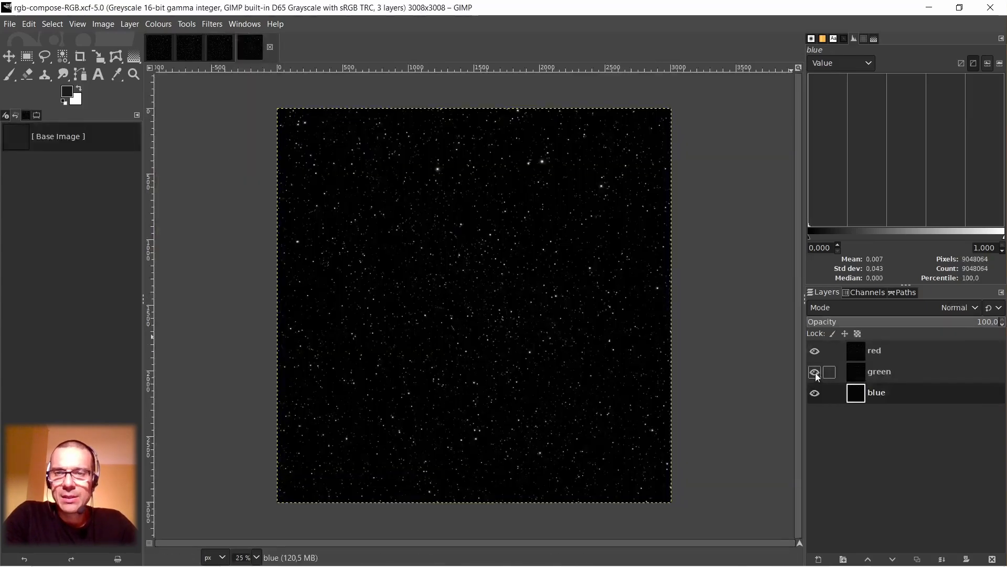
click(854, 372)
click(859, 355)
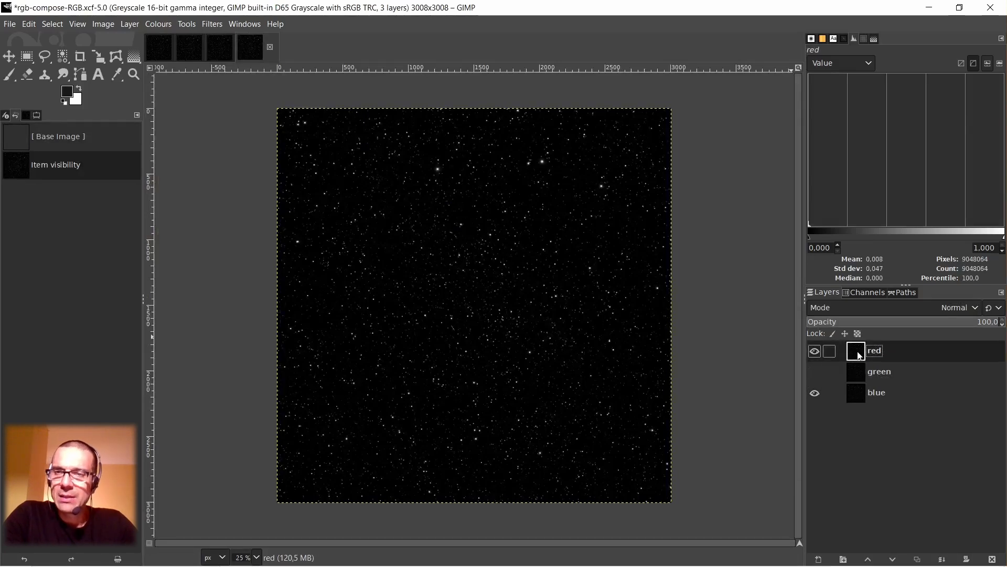
click(887, 307)
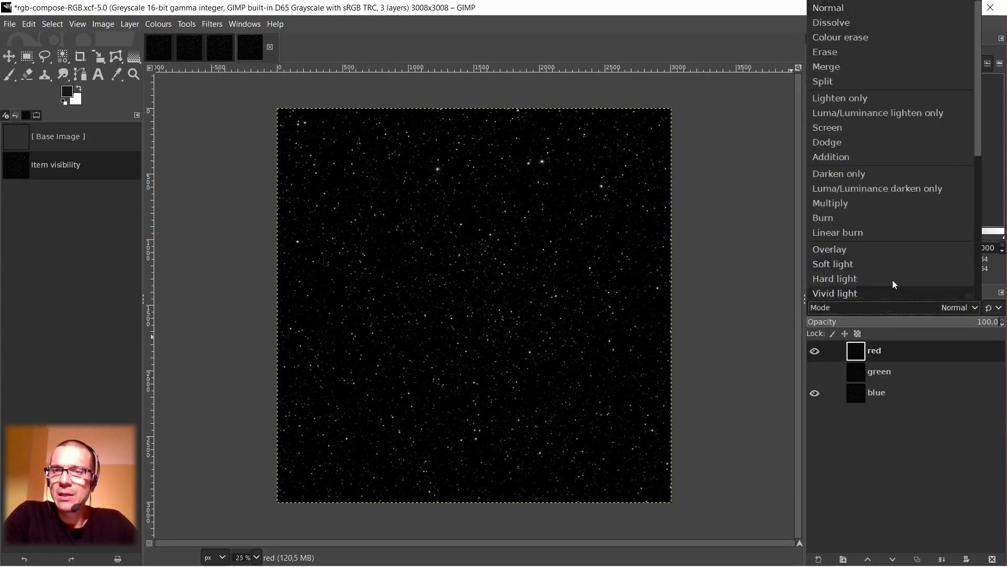
click(866, 99)
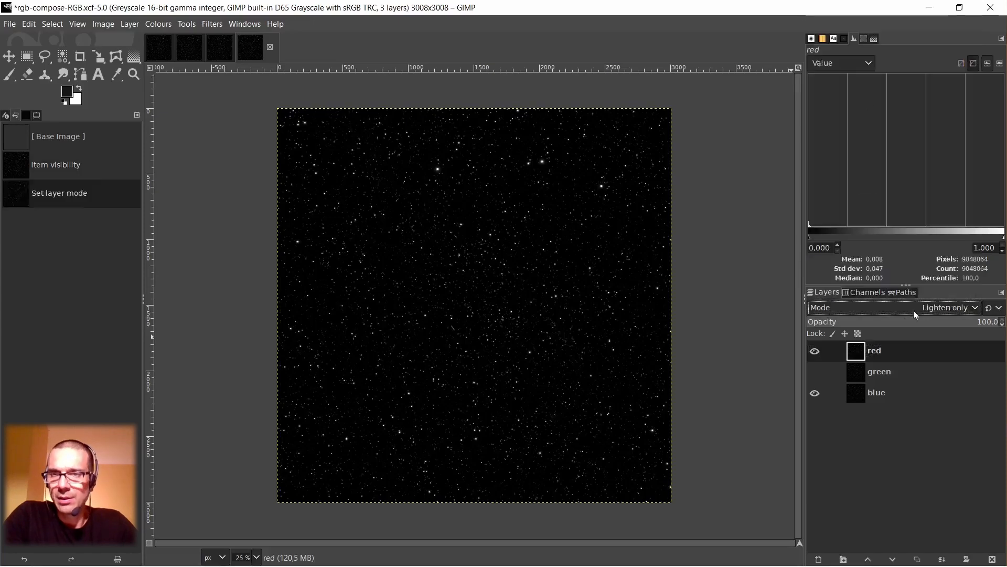
Create a new layer from the visible red and blue blend, and return the red layer's mode to Normal.
right_click(854, 351)
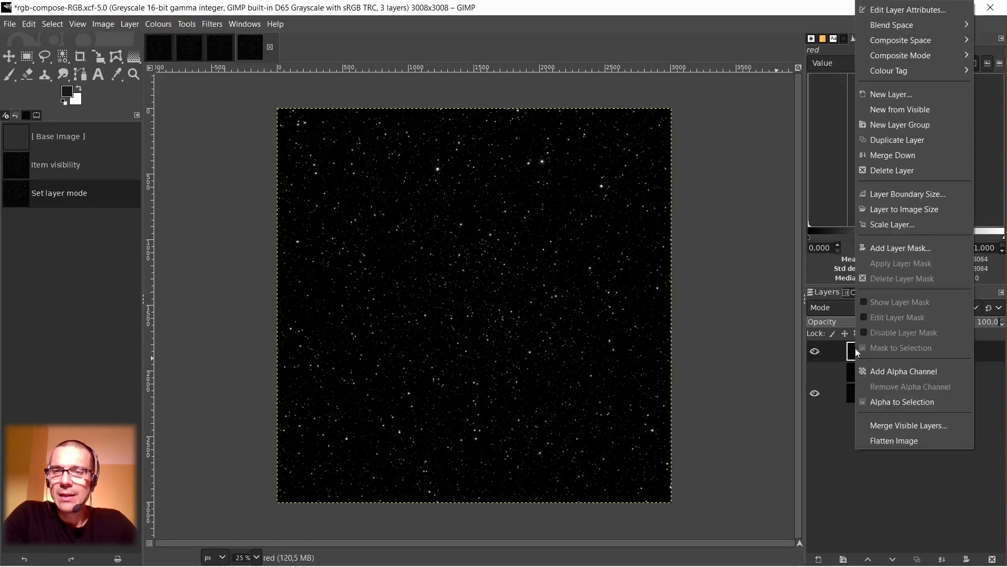
click(884, 112)
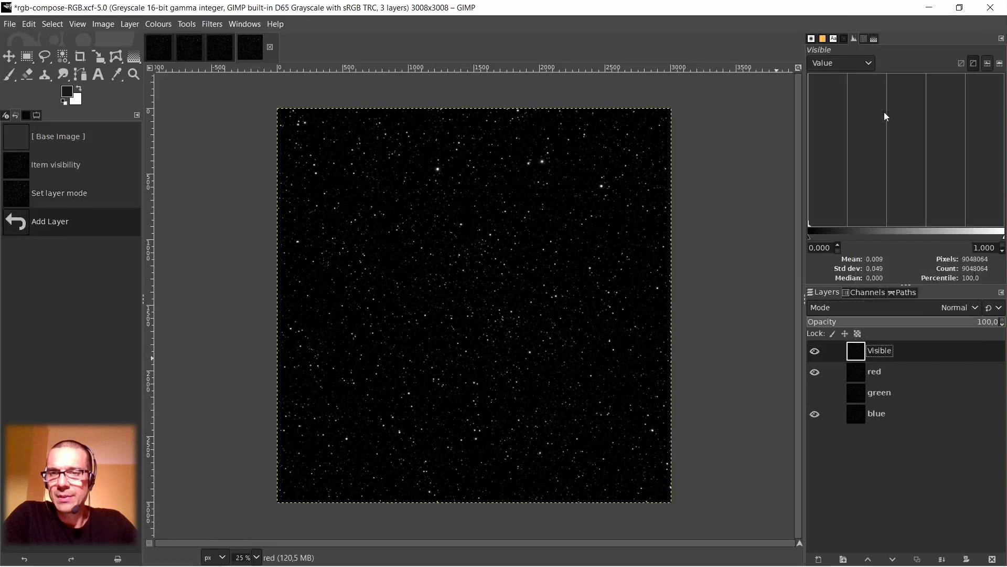
click(859, 376)
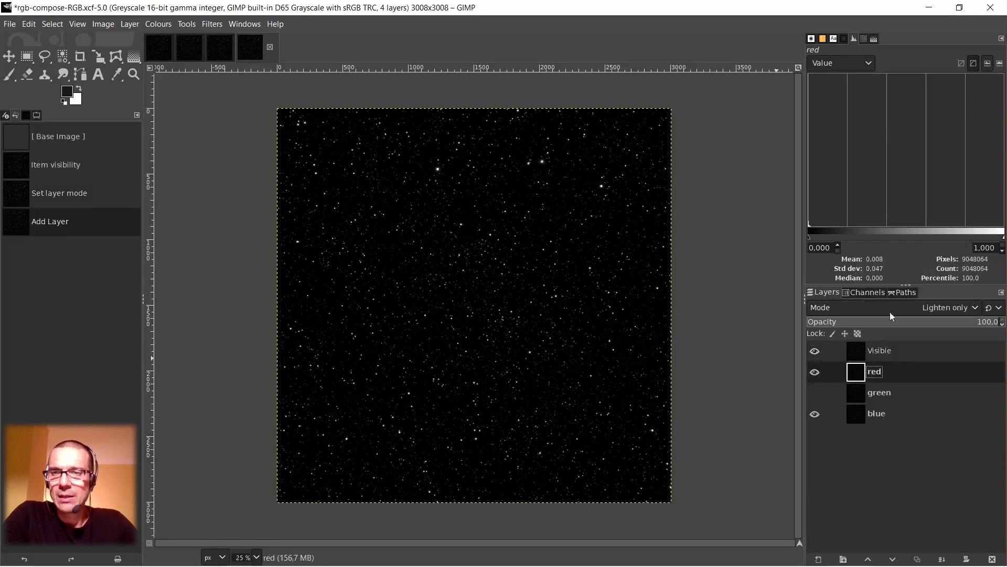
click(893, 308)
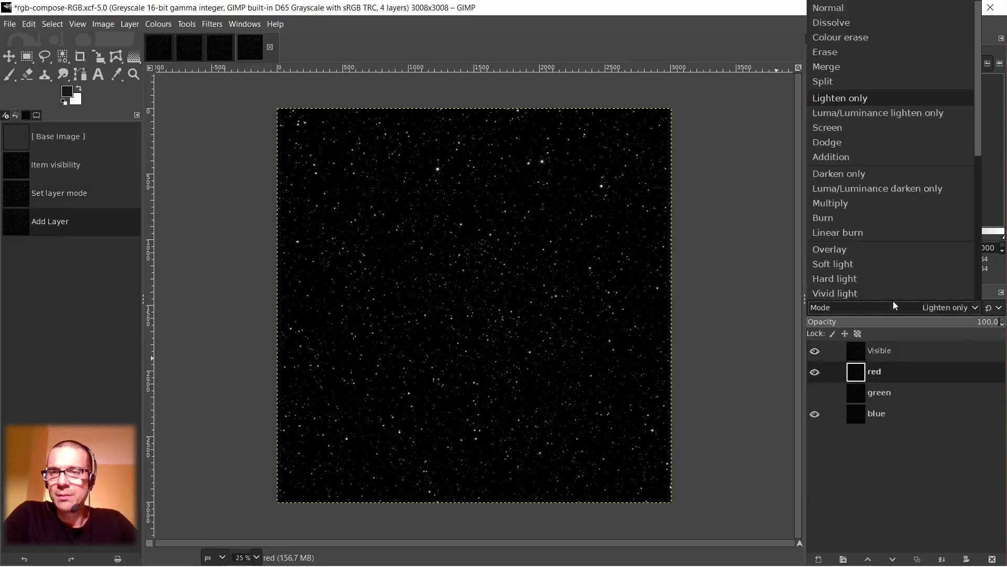
click(854, 6)
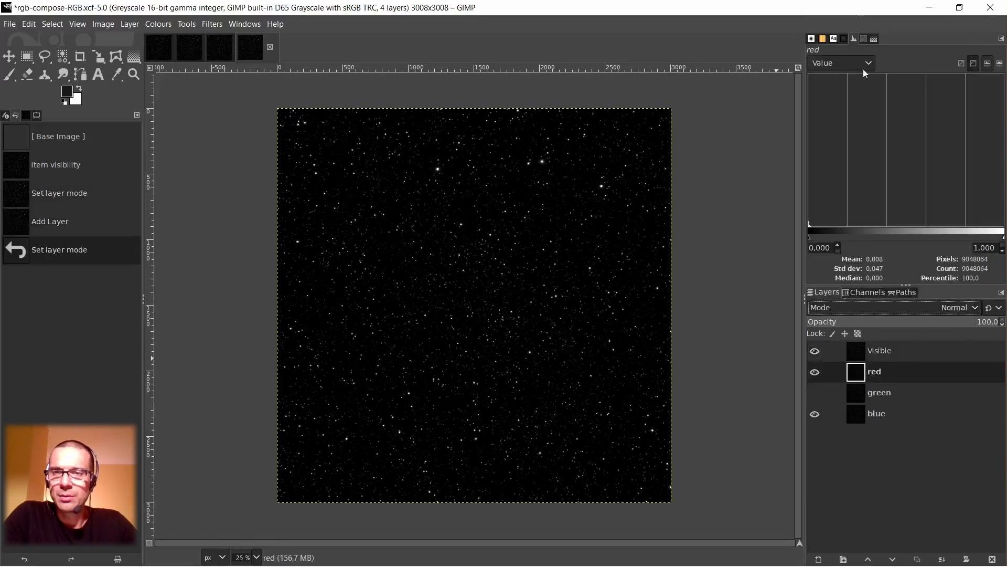
Place the green layer at the top of the stack, visible and in Darken only mode above the Visible layer.
click(860, 353)
click(859, 395)
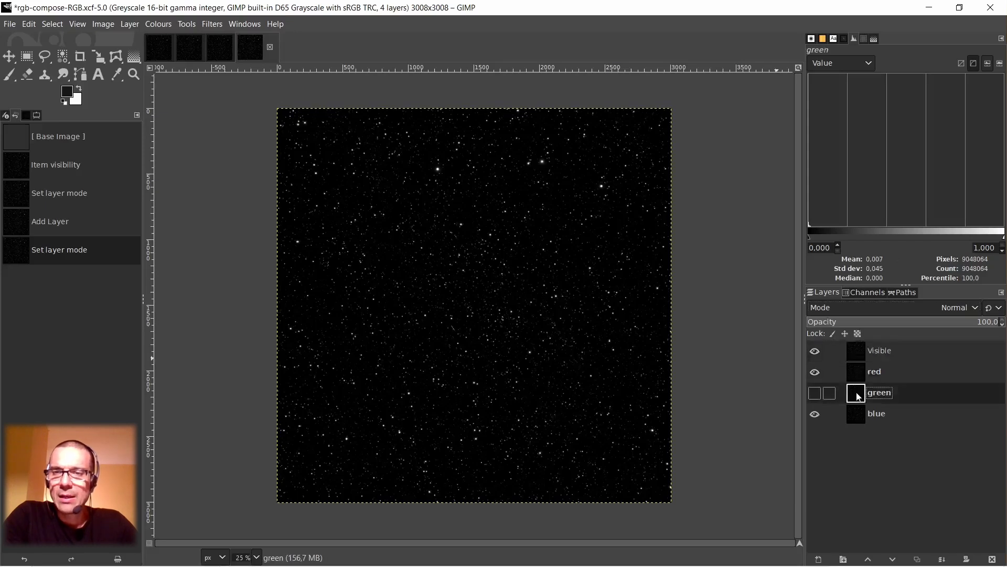
drag(859, 397, 858, 349)
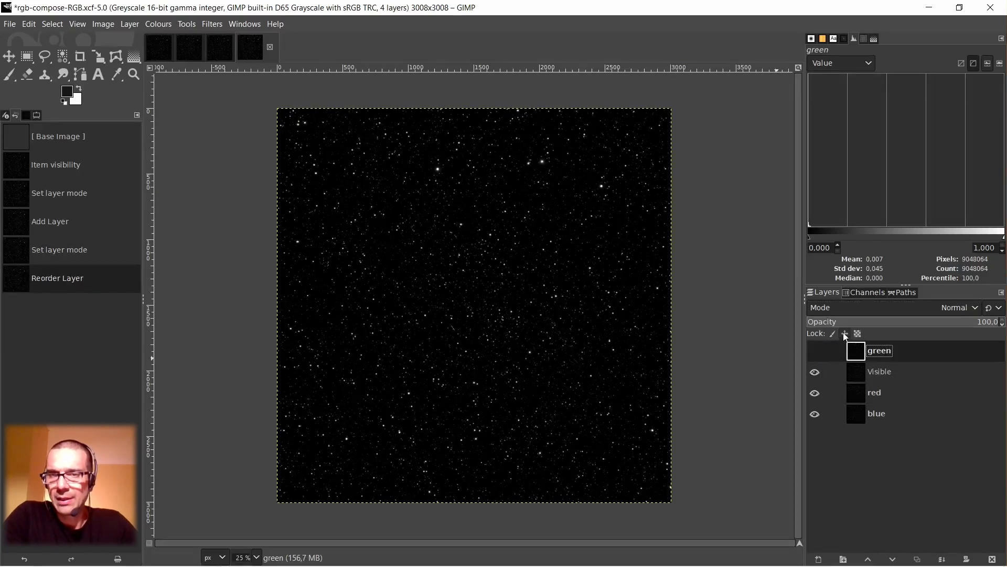
click(871, 307)
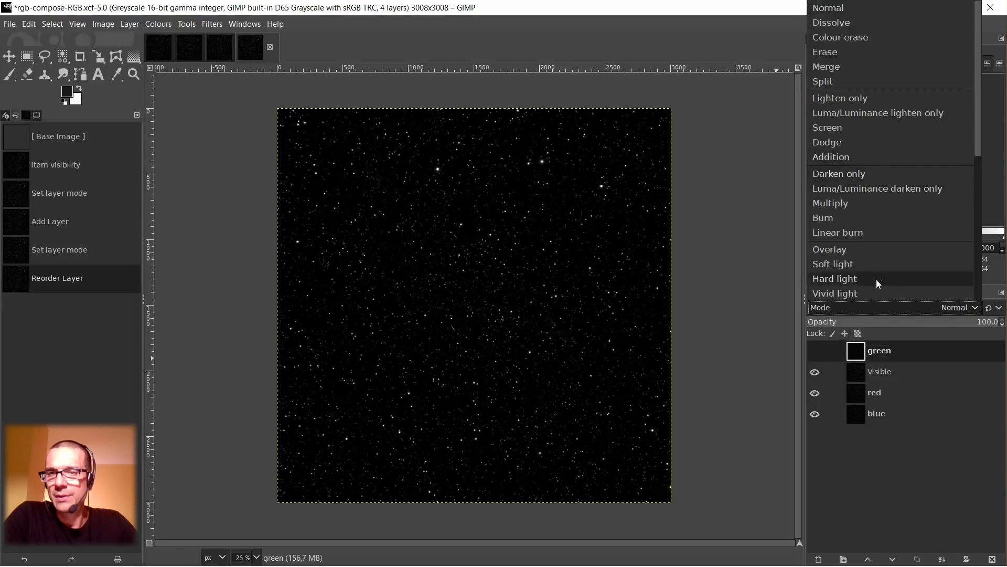
click(863, 173)
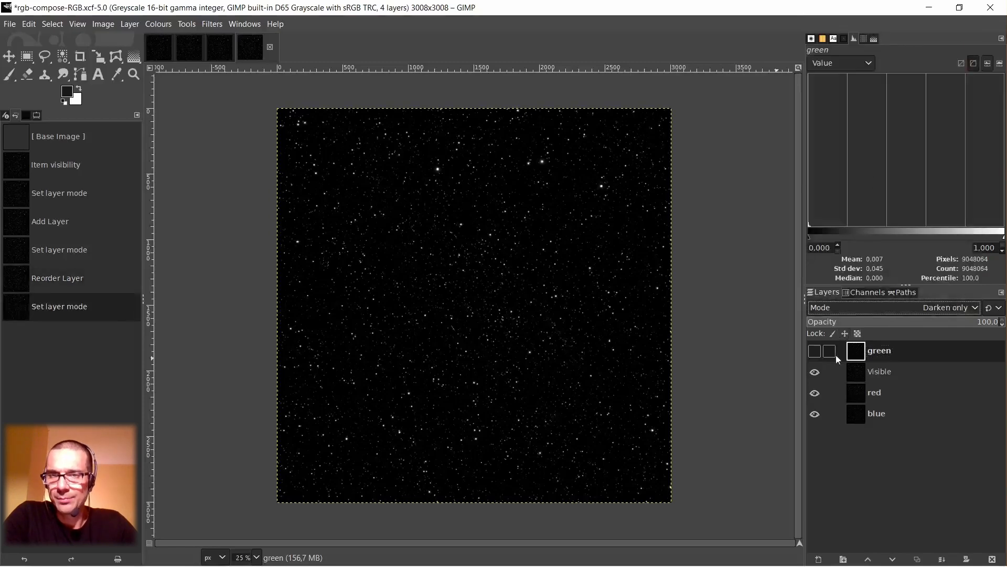
click(816, 351)
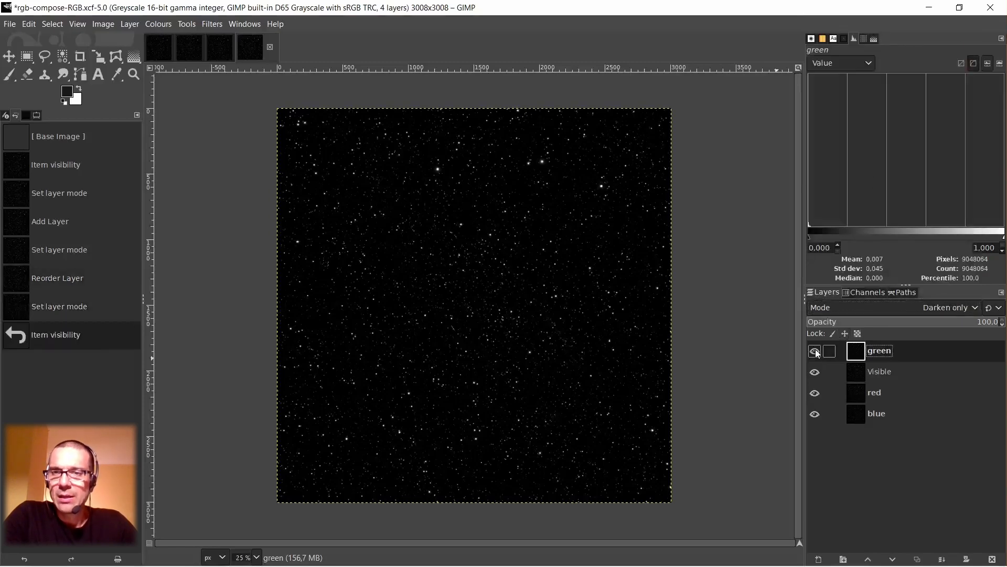
Create a new layer from the visible green blend and rename it "new green".
right_click(860, 356)
click(901, 112)
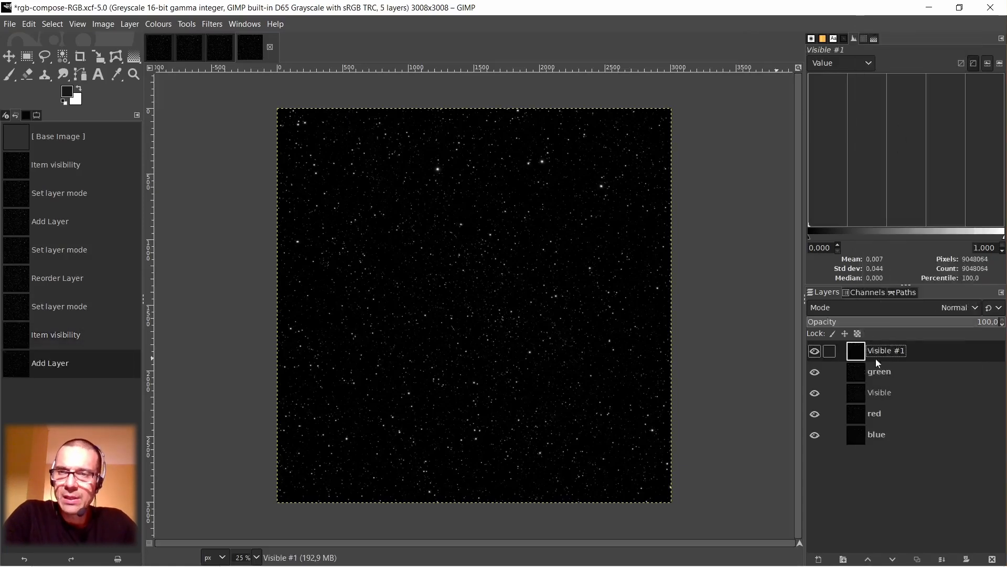
double_click(883, 353)
text(new greeen)
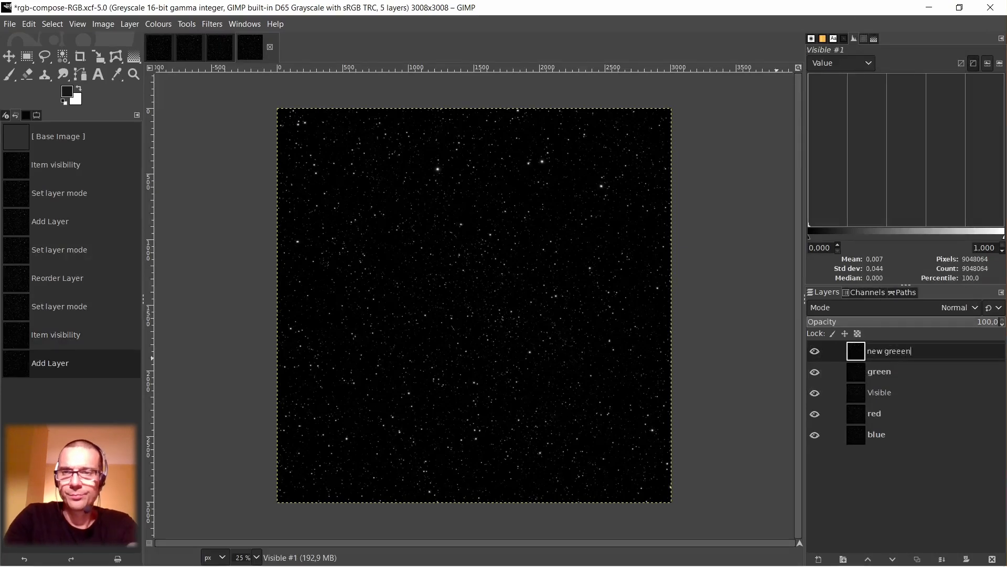
key(BackSpace)
key(BackSpace)
text(n)
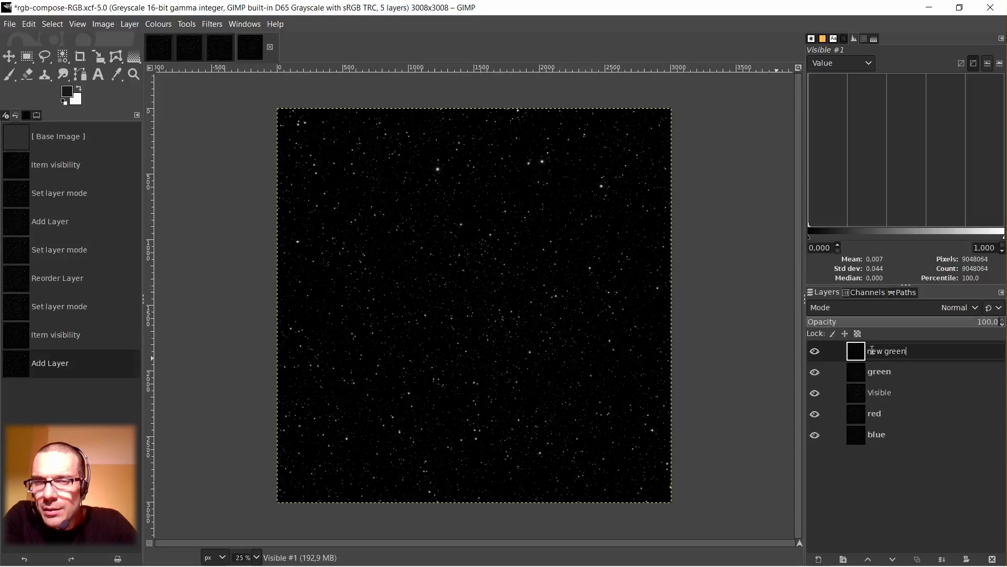
key(Return)
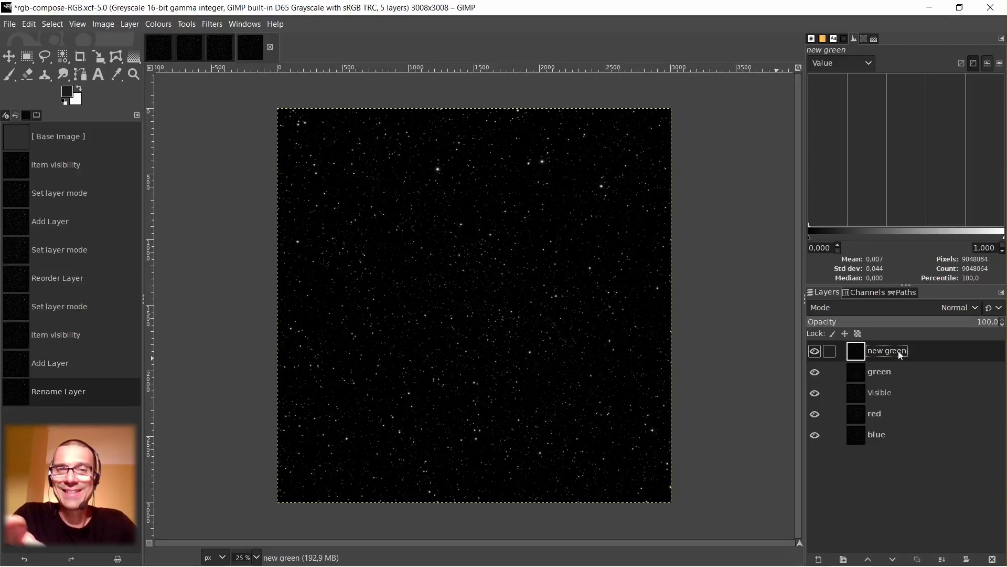
Delete the original green layer and the intermediate Visible layer, and select the new green layer.
click(865, 371)
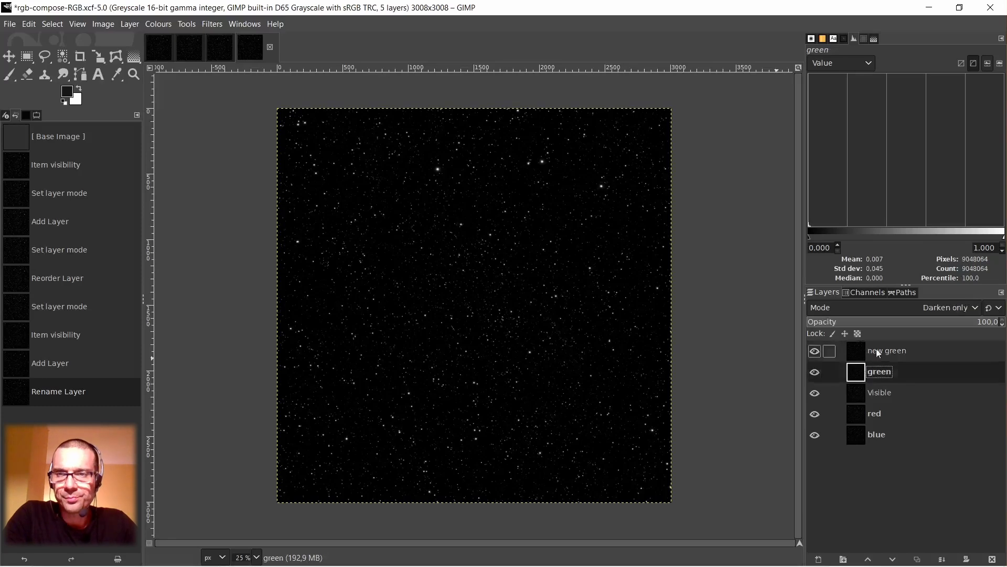
right_click(861, 374)
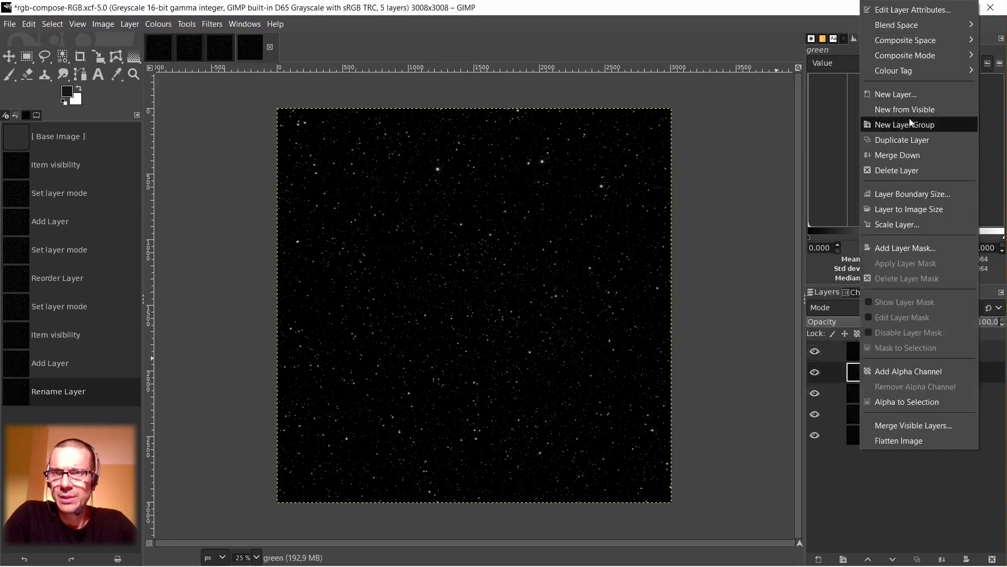
click(909, 170)
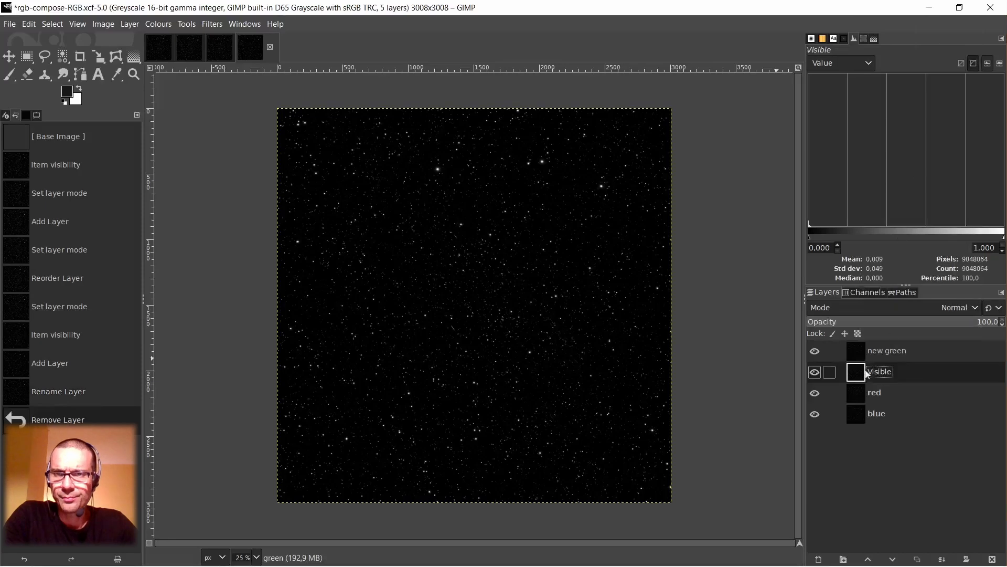
right_click(857, 375)
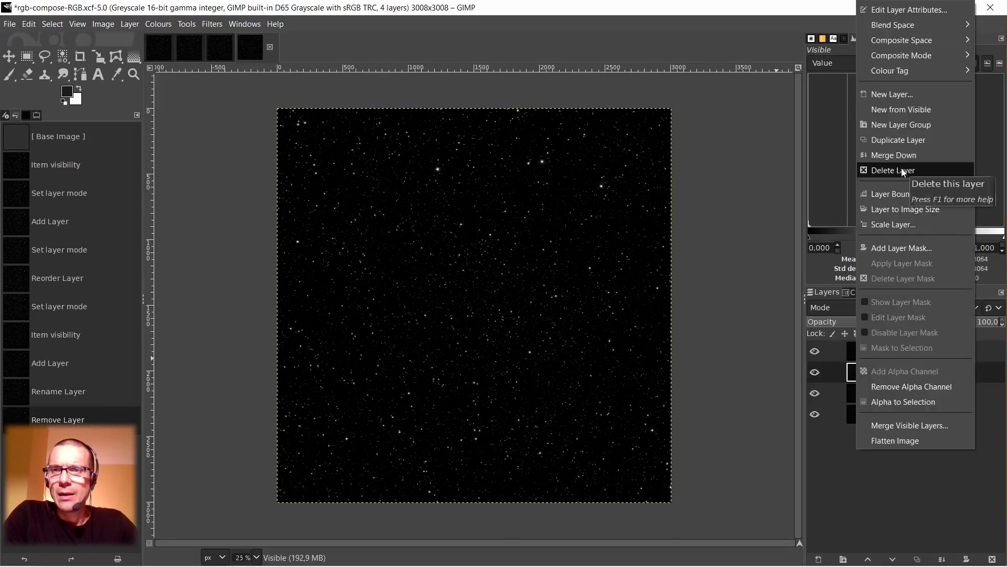
key(Escape)
click(855, 354)
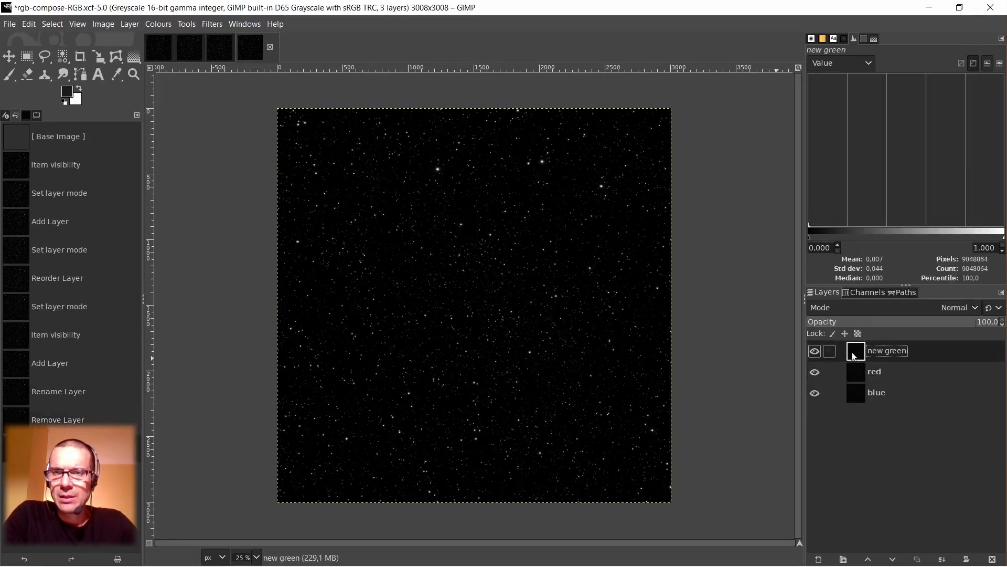
Move the new green layer between the red and blue layers, and select the red layer.
drag(854, 352, 856, 378)
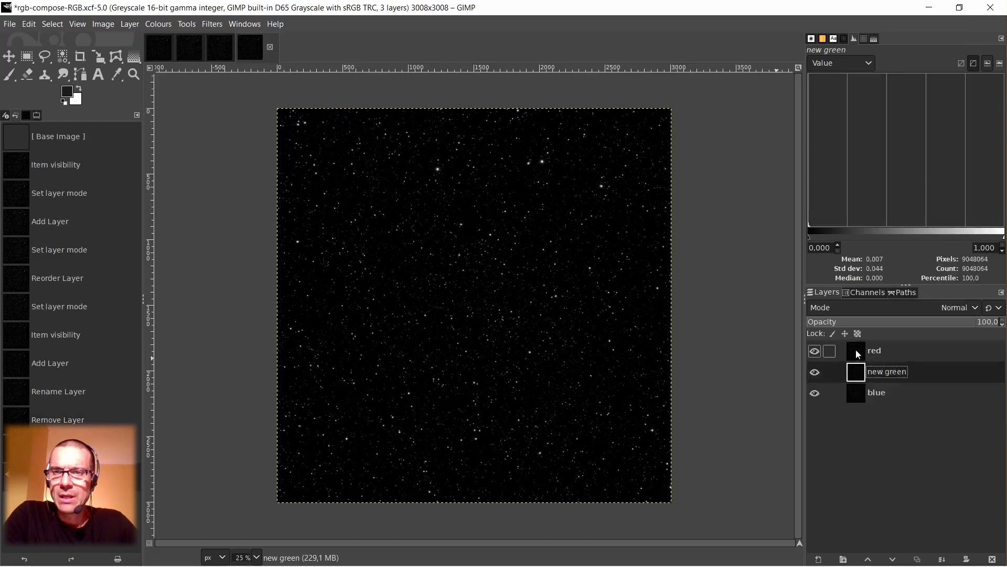
click(856, 350)
click(857, 372)
click(854, 394)
click(859, 350)
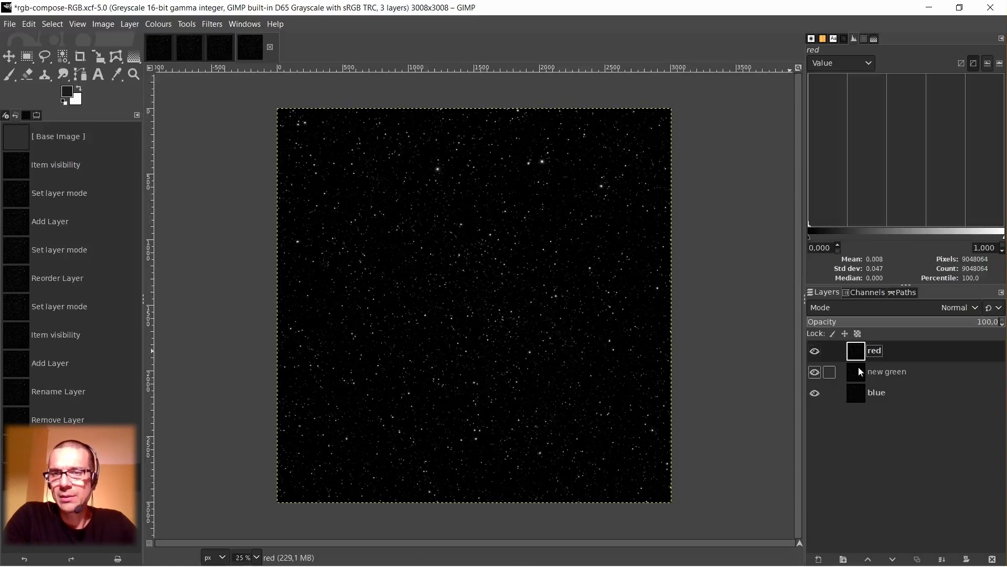
right_click(507, 284)
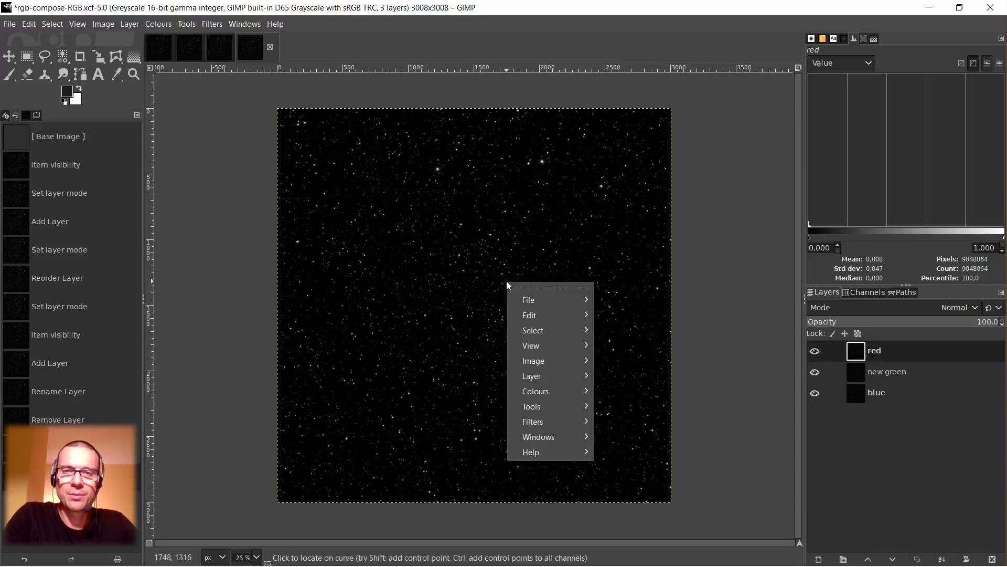
mouse_move(544, 393)
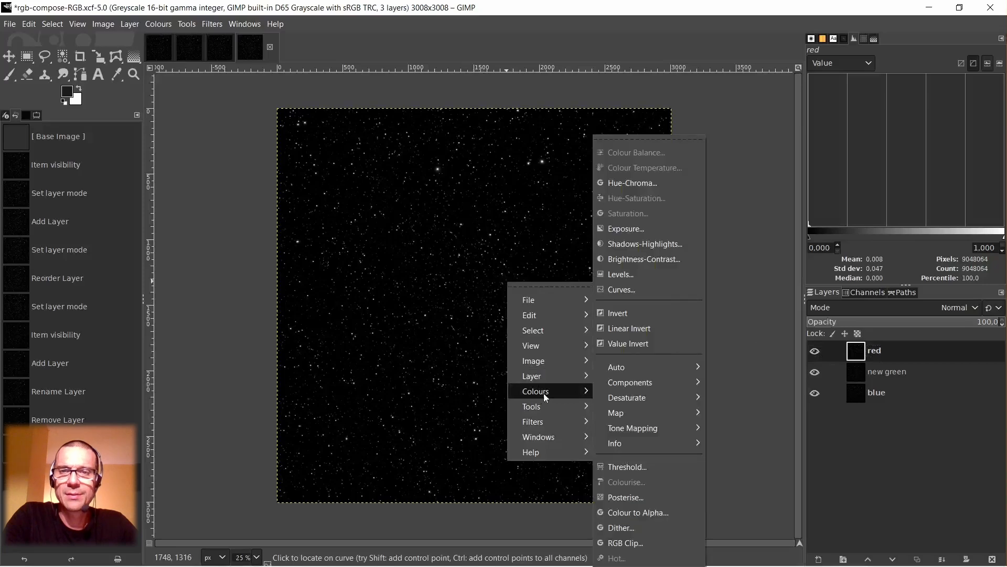
mouse_move(653, 386)
click(736, 426)
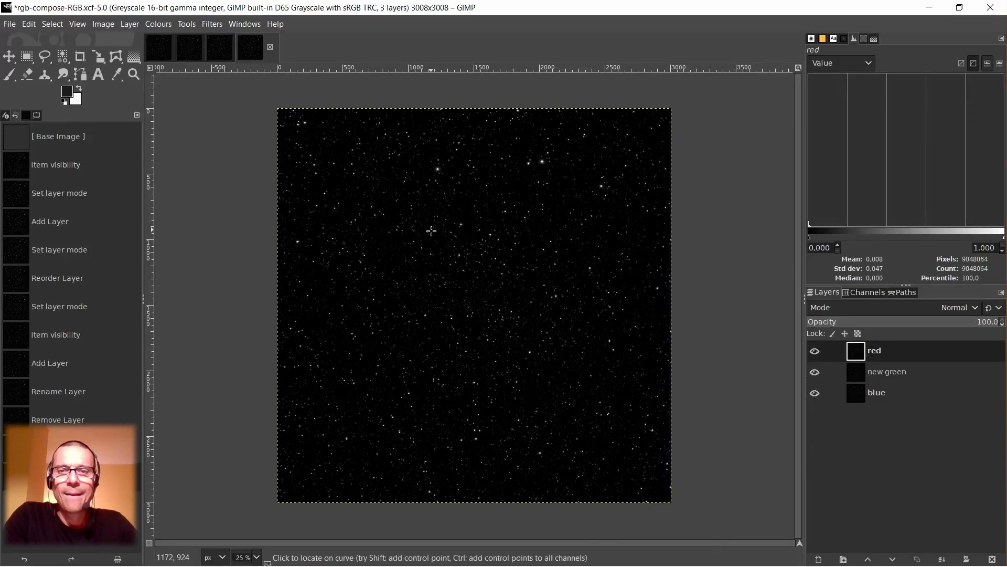
click(619, 375)
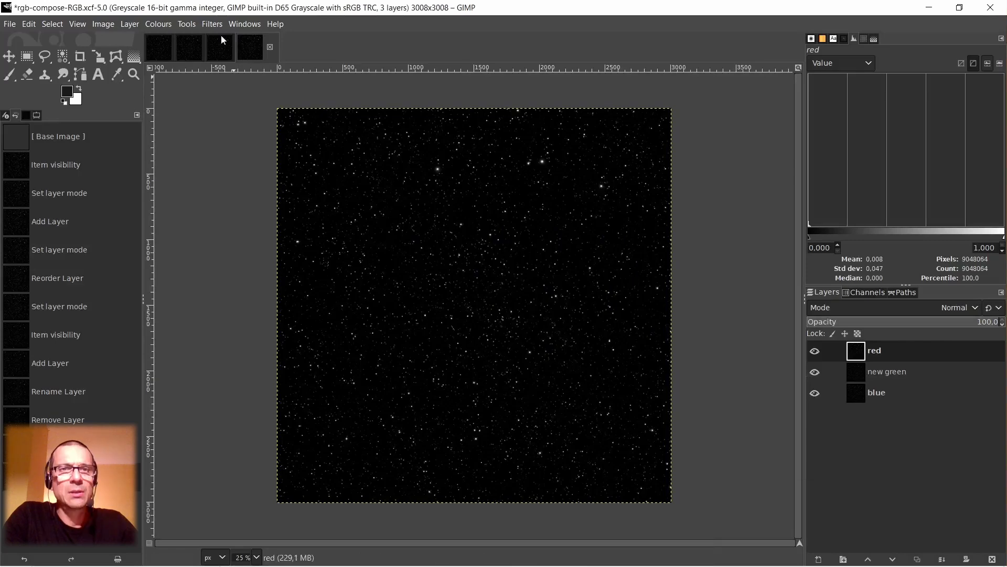
Close the Autosave001-stretch-RGB.tif greyscale layer image and discard its changes.
click(224, 50)
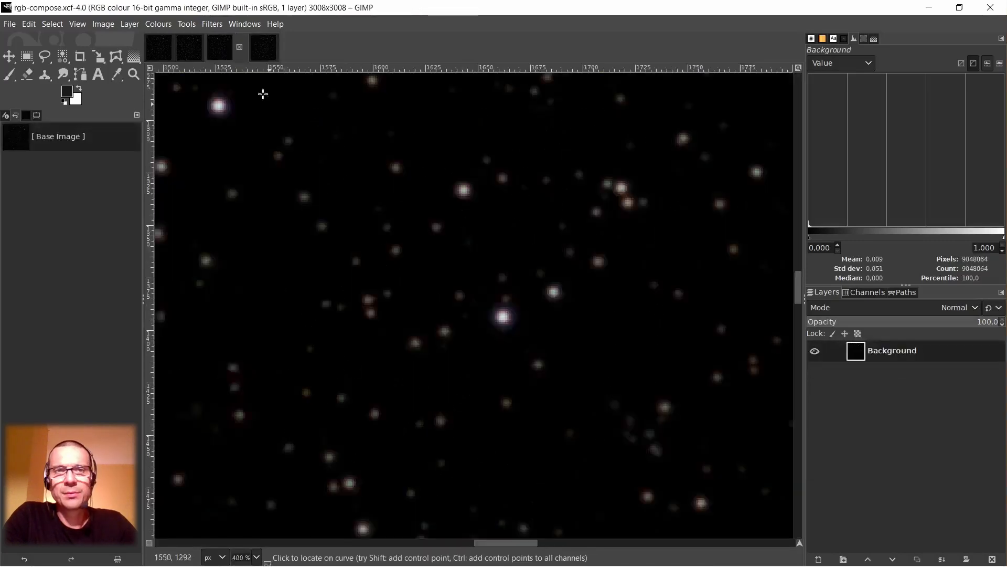
click(192, 47)
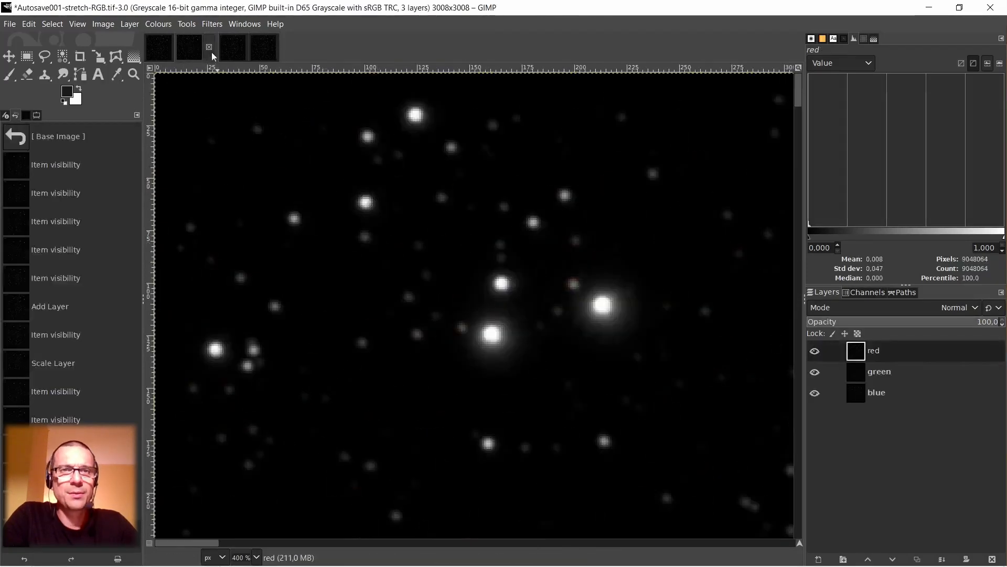
click(209, 47)
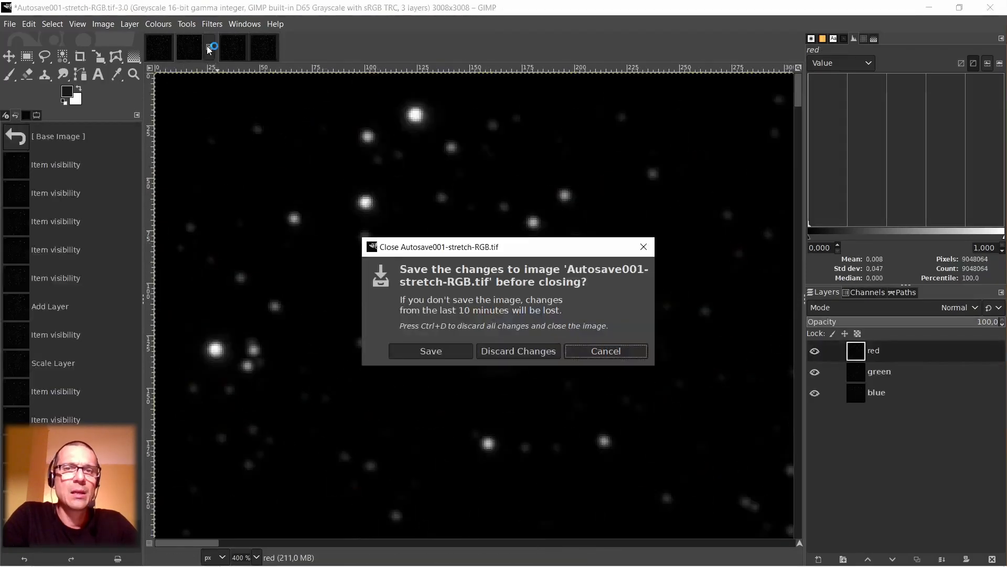
click(508, 351)
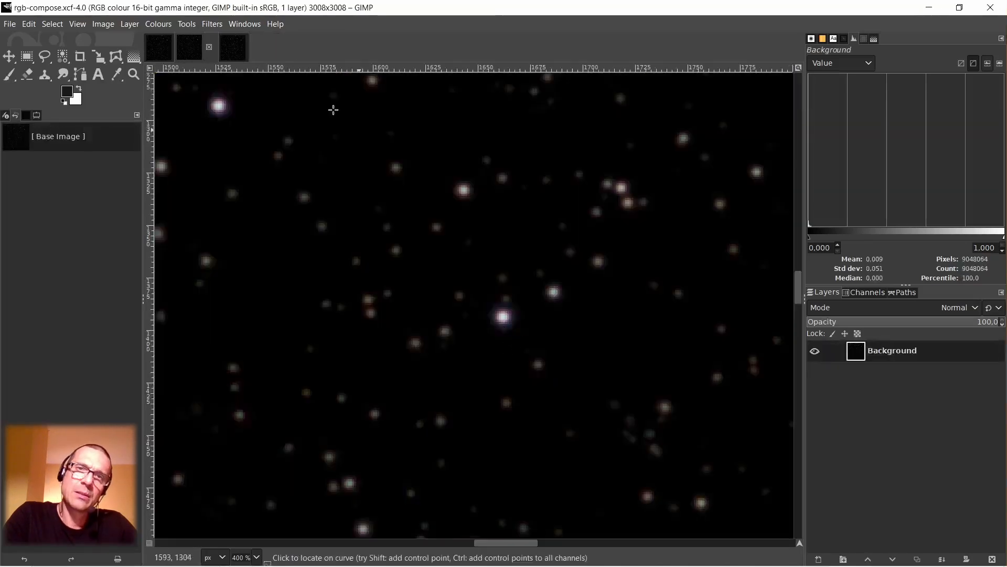
Compose an RGB image from the rgb-compose-RGB.xcf layers, assigning red to Red, new green to Green and blue to Blue.
click(234, 51)
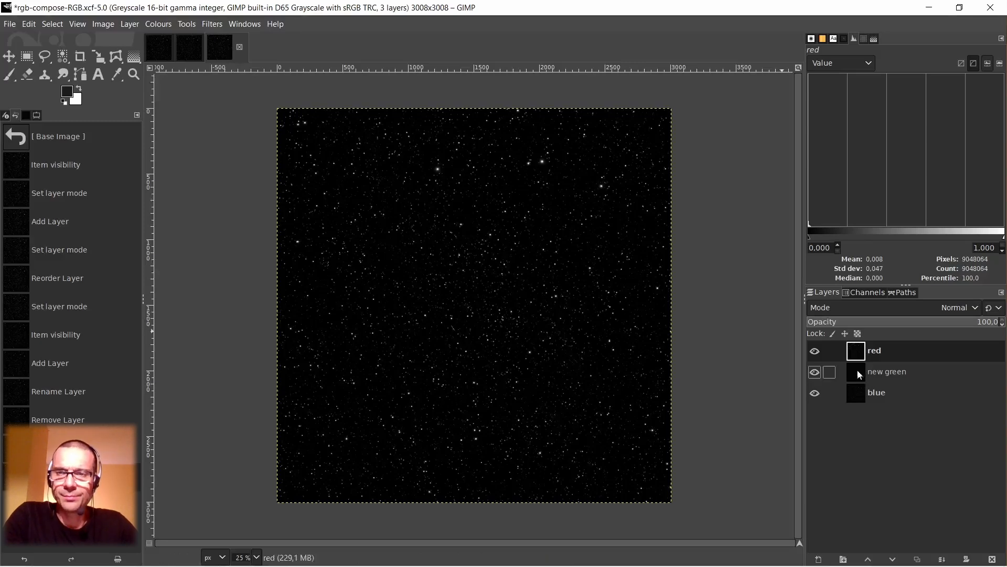
right_click(516, 254)
mouse_move(540, 368)
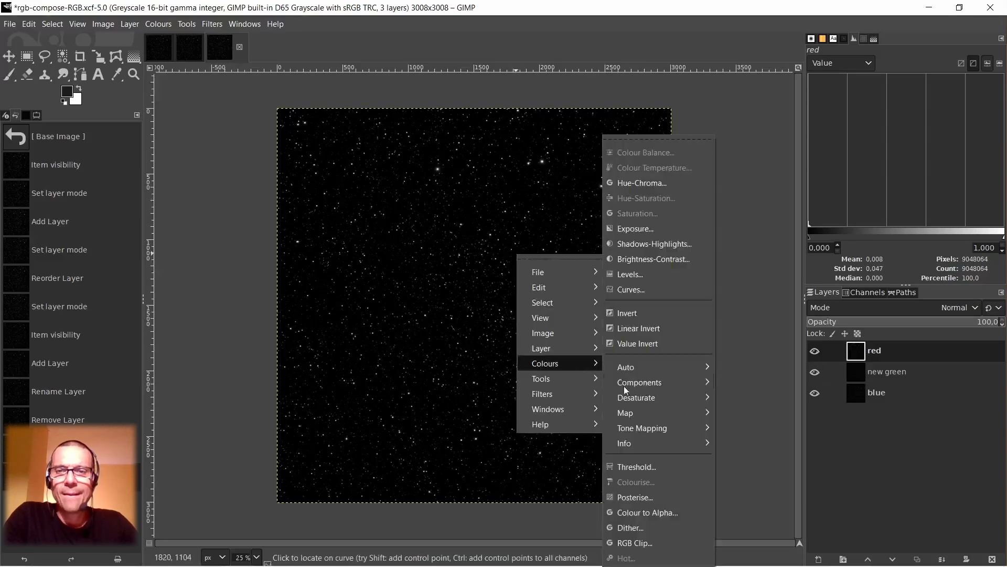
mouse_move(627, 384)
click(743, 437)
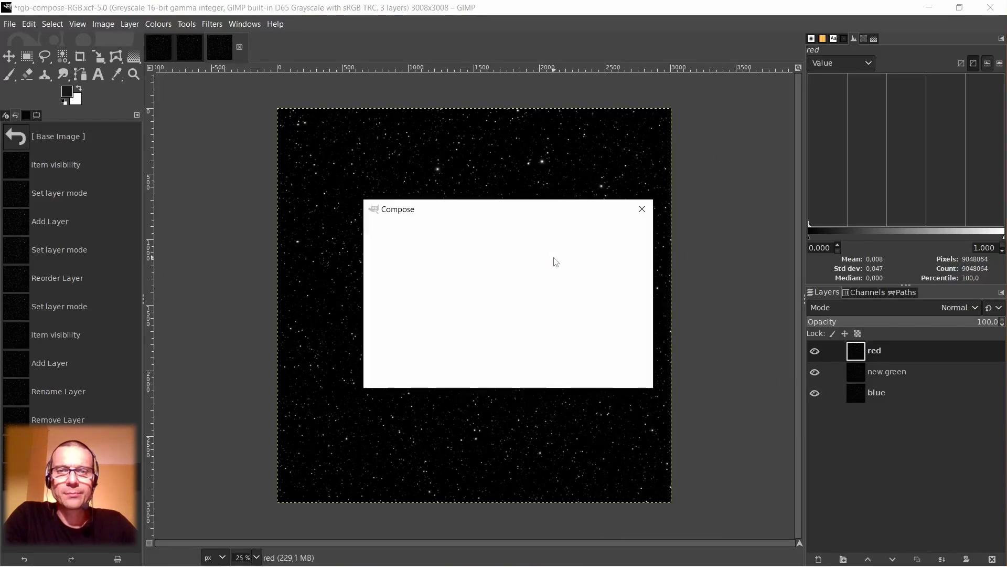
click(545, 283)
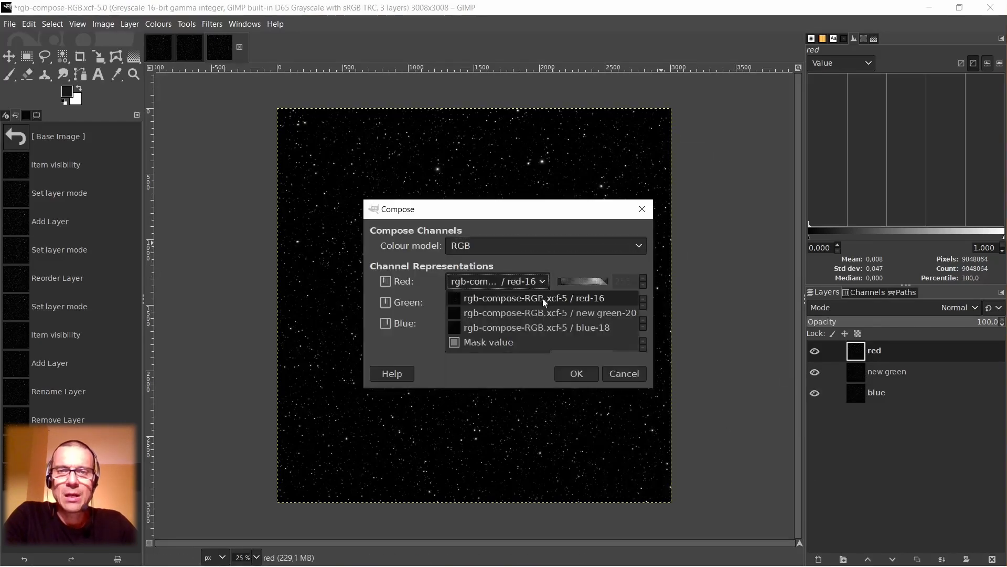
click(543, 297)
click(543, 304)
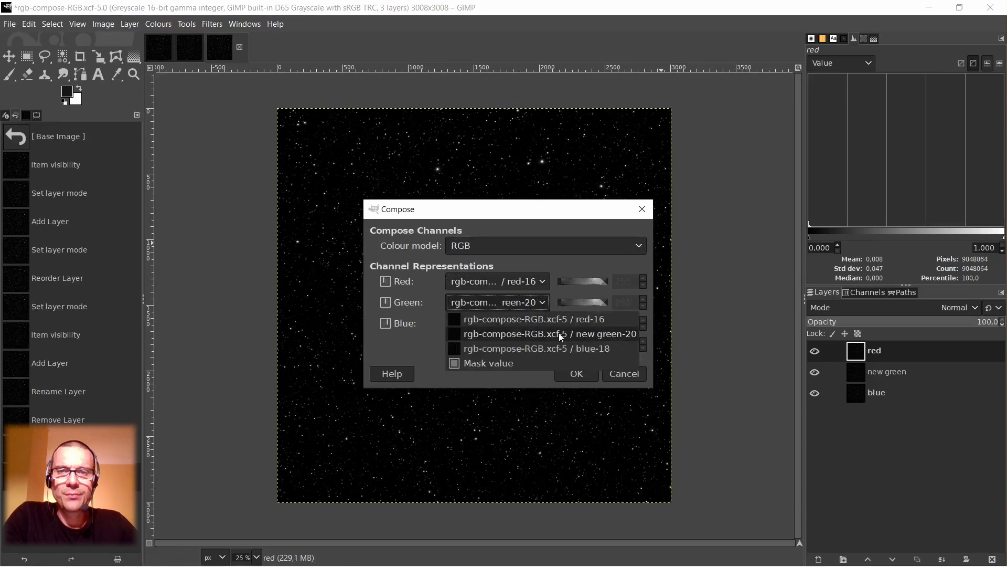
click(541, 331)
click(550, 370)
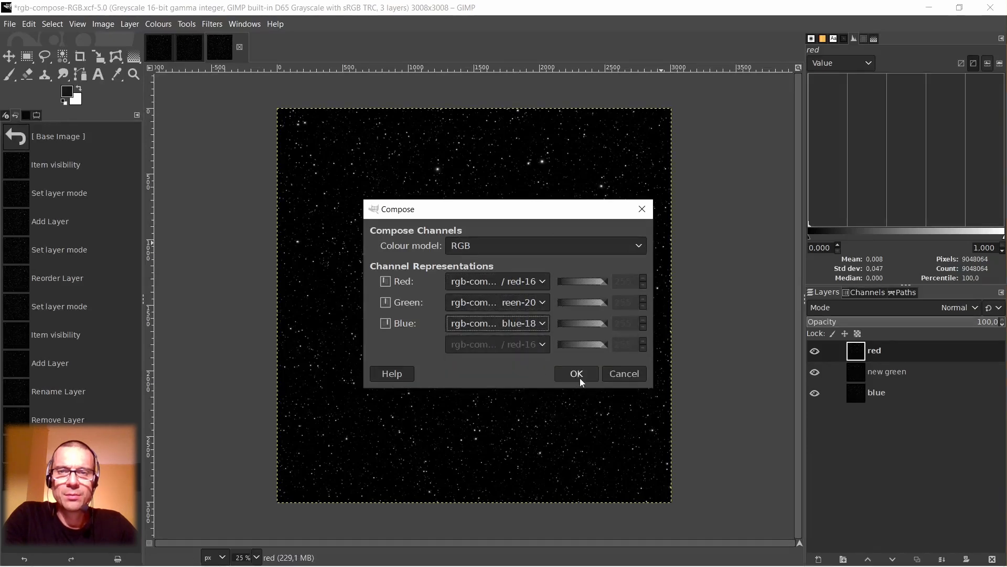
click(580, 378)
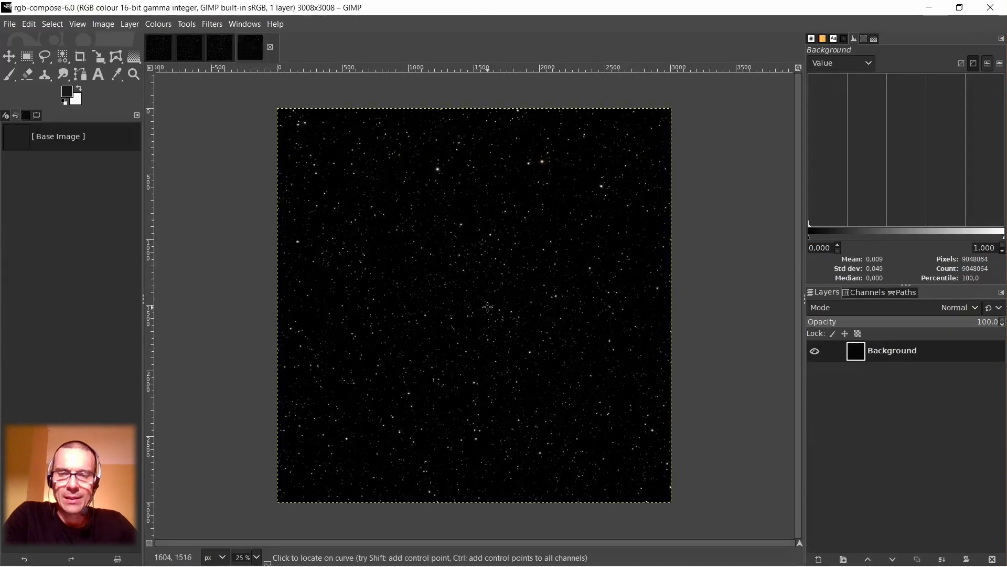
Compare the star colours in the new composition with those in the earlier rgb-compose.xcf image at high magnification.
scroll(482, 294, up, 6)
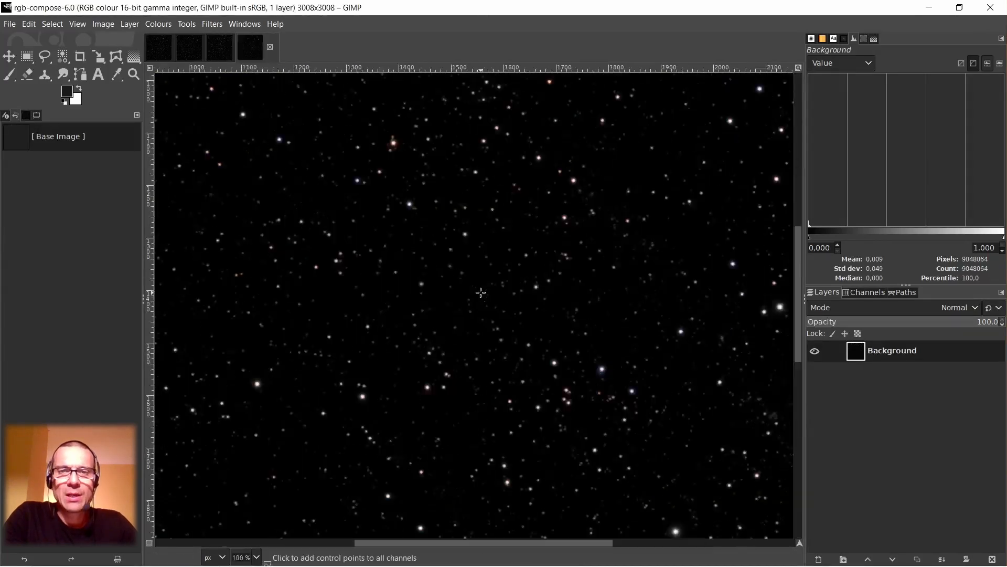
scroll(481, 293, up, 3)
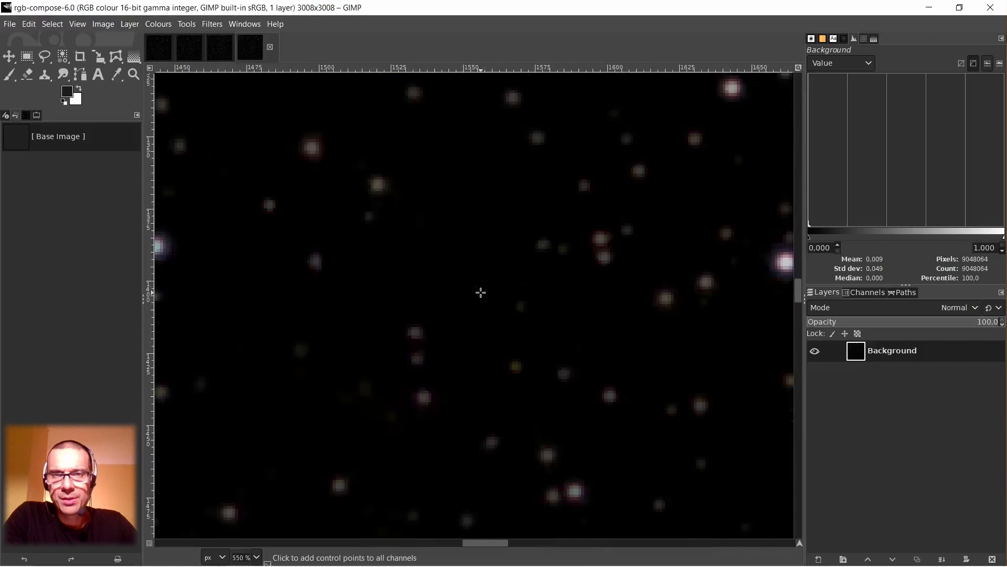
click(222, 48)
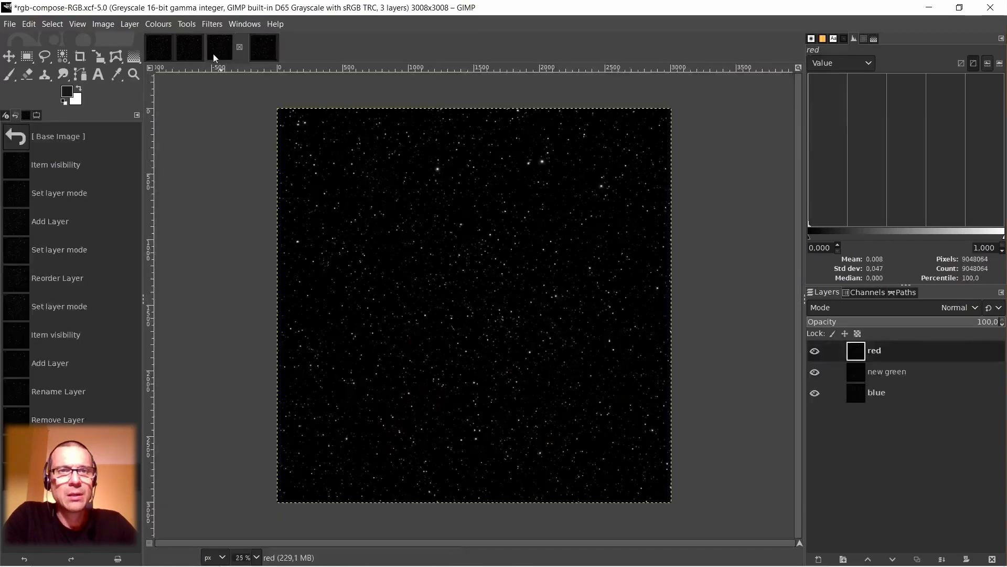
click(187, 45)
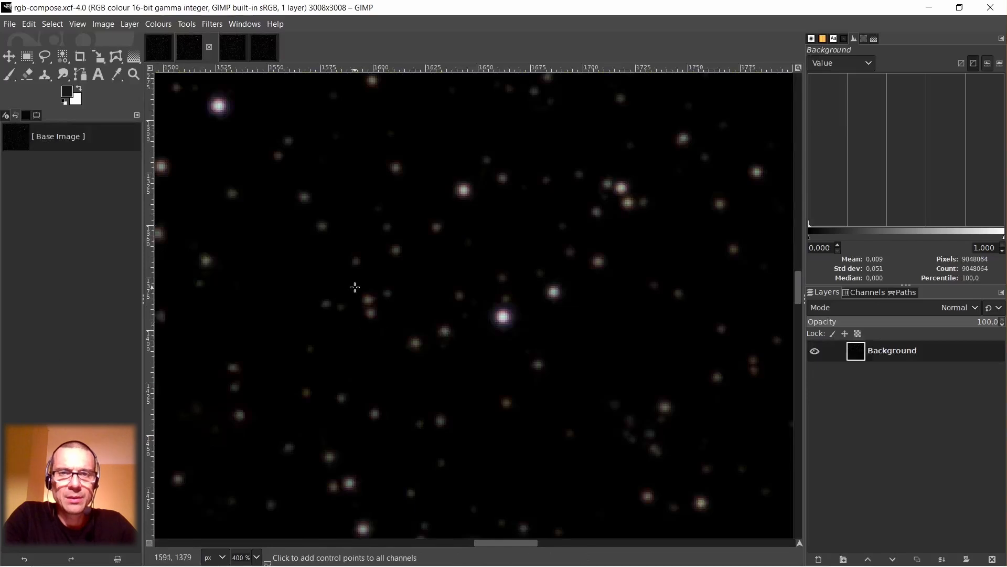
scroll(374, 324, down, 1)
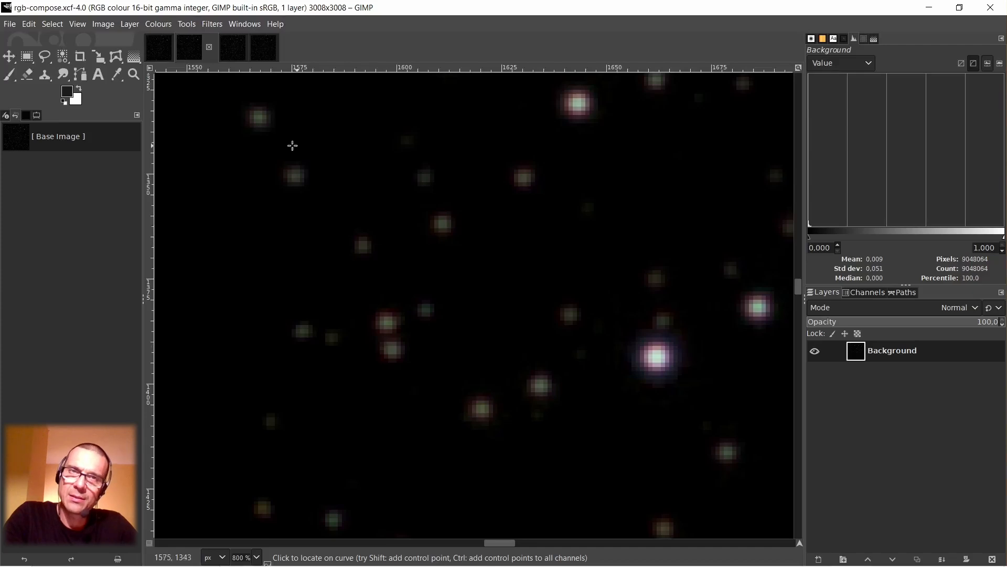
click(264, 47)
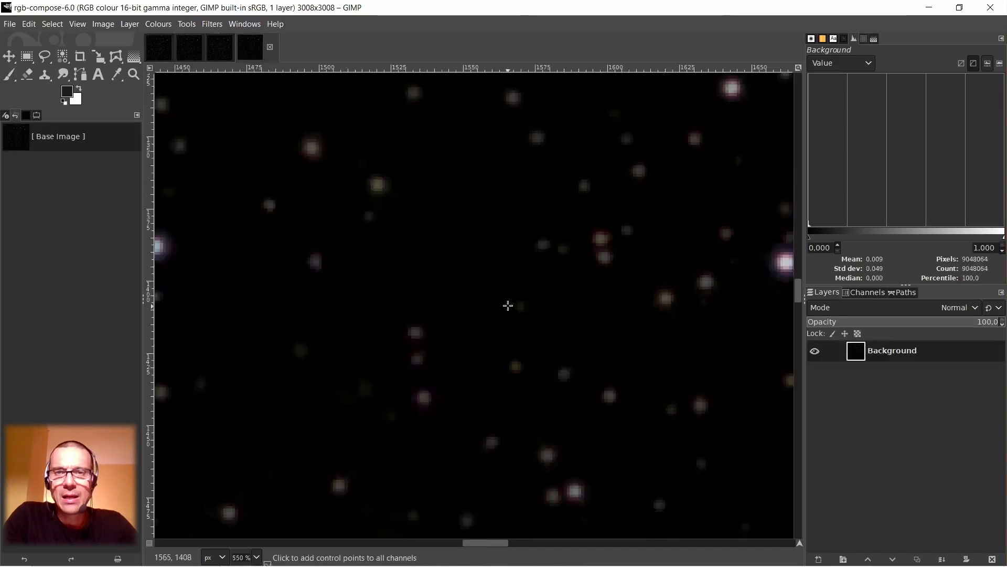
Examine the stars near the centre of the new composition for remaining green tints and colour fringes.
scroll(508, 306, down, 2)
scroll(518, 425, up, 3)
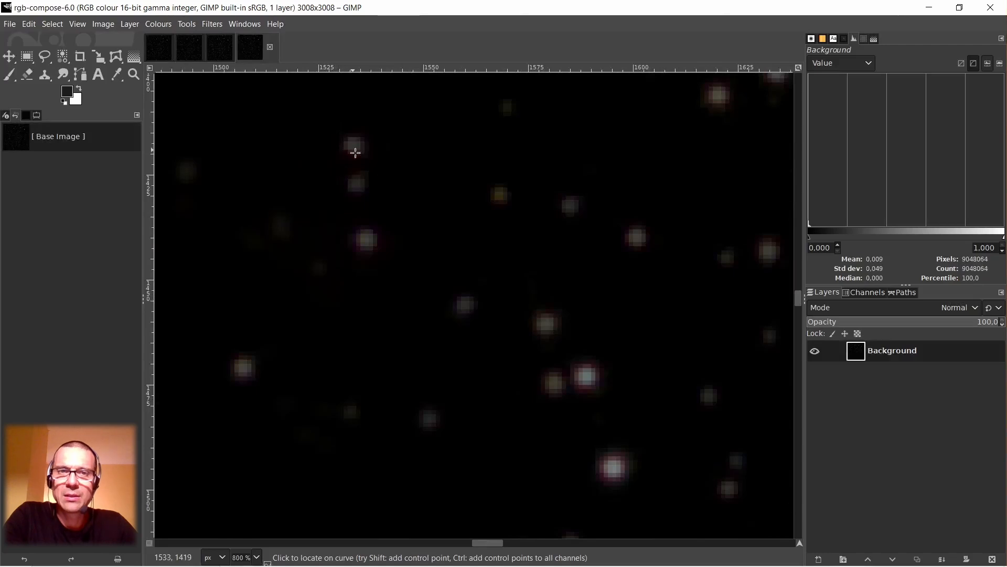
scroll(379, 245, down, 2)
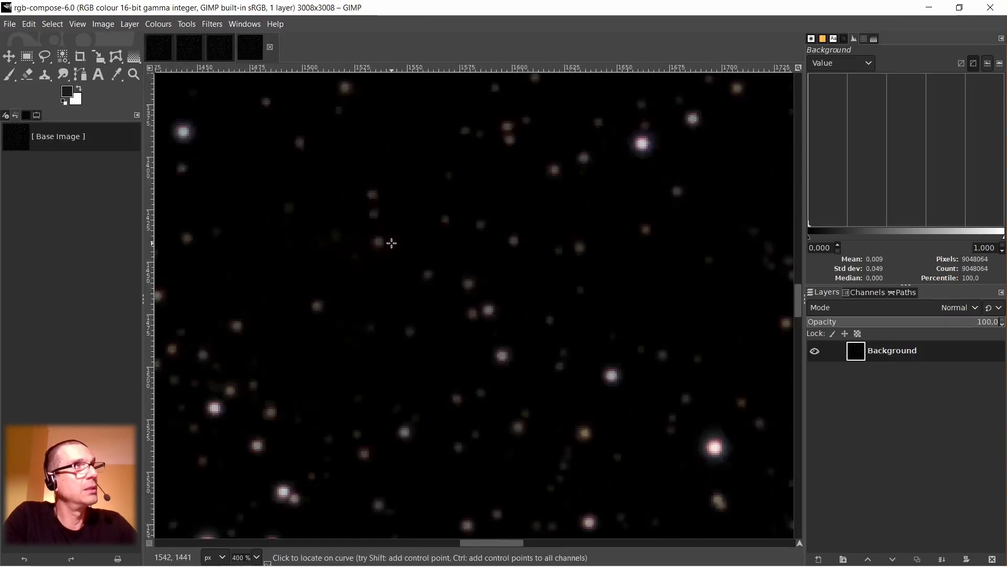
scroll(455, 215, down, 3)
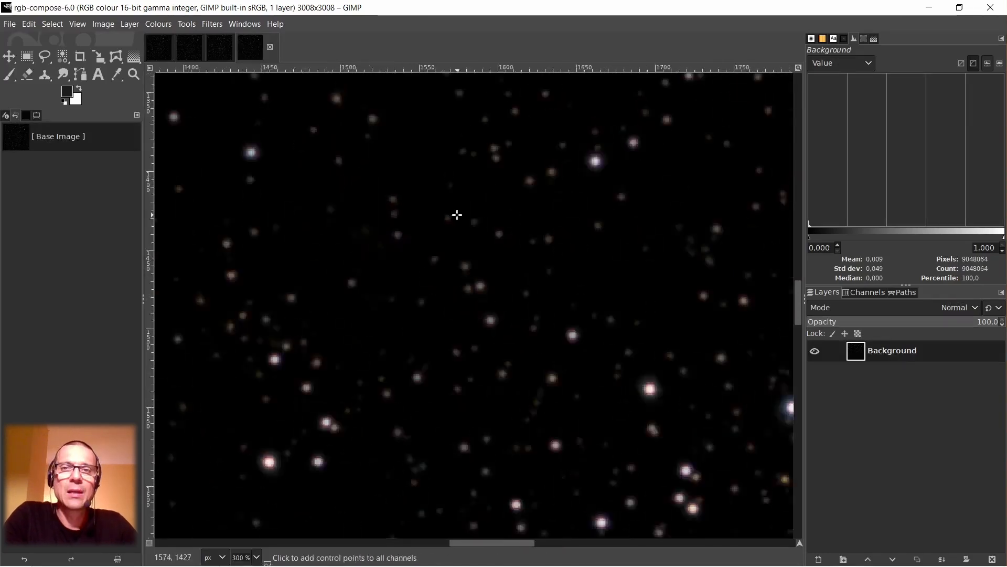
scroll(379, 316, up, 5)
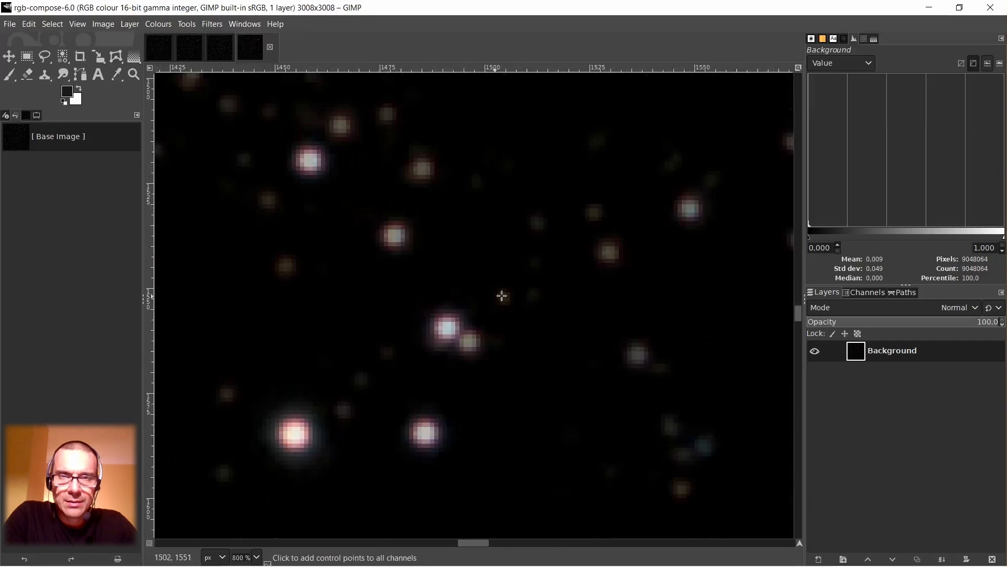
scroll(503, 295, down, 2)
scroll(405, 171, up, 3)
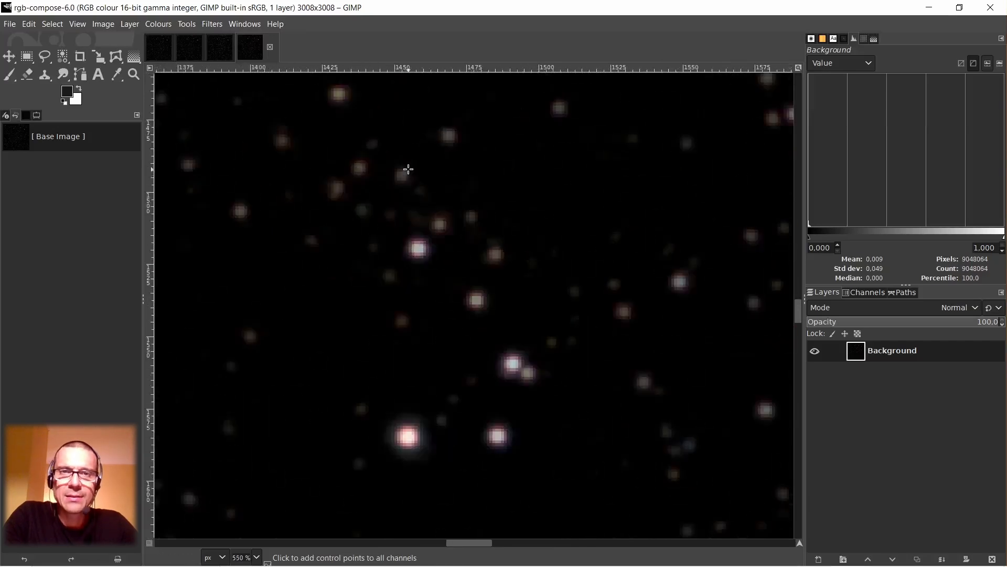
scroll(415, 175, down, 5)
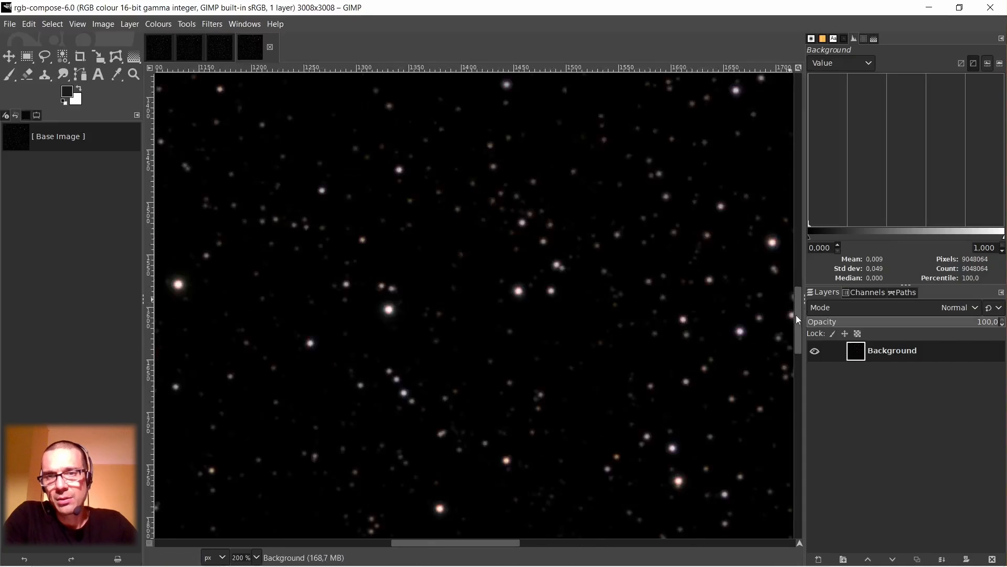
Inspect star colours and edges in the areas above, below and right of the new composition's centre.
drag(796, 314, 805, 249)
scroll(512, 214, up, 2)
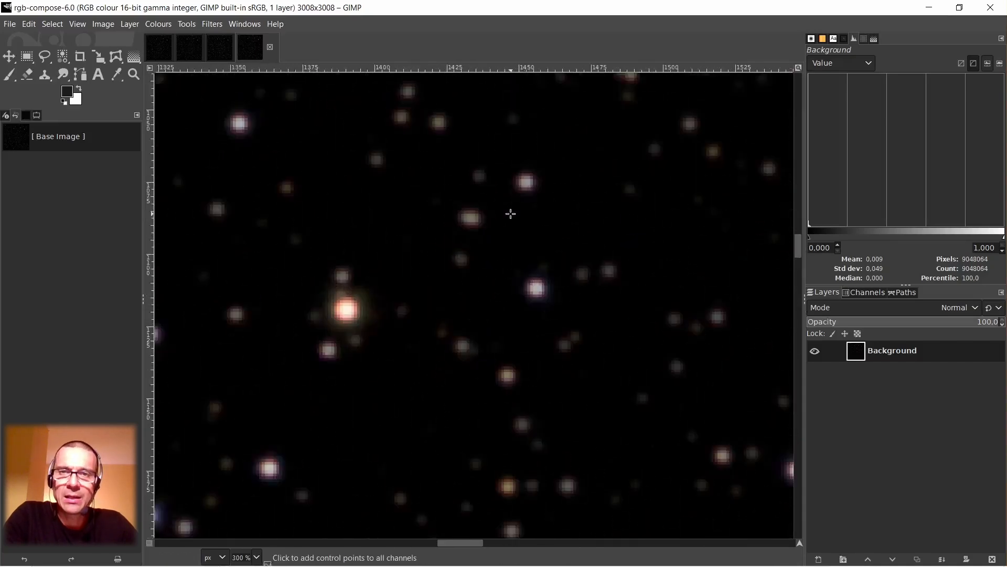
scroll(531, 259, down, 2)
scroll(556, 271, down, 1)
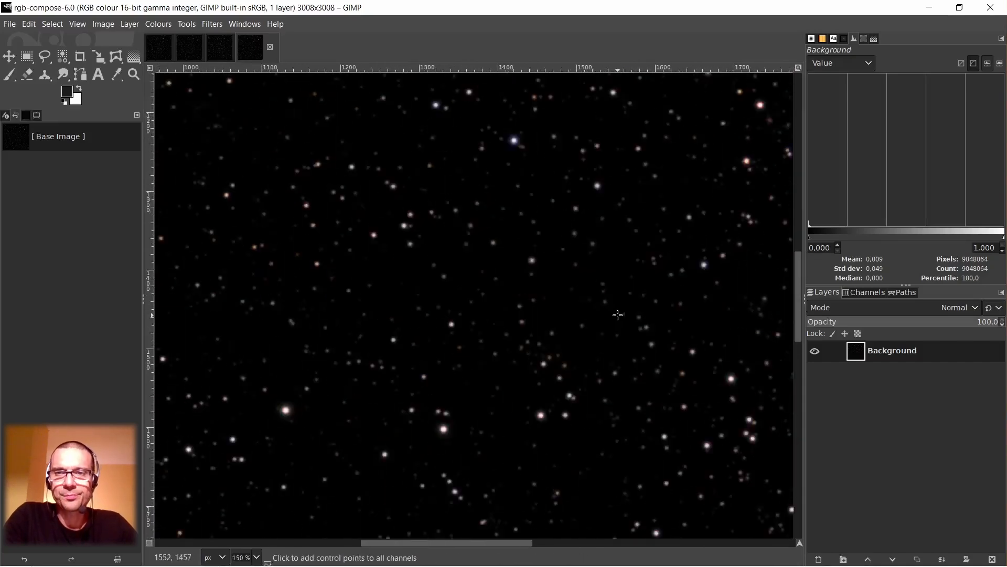
scroll(659, 331, up, 2)
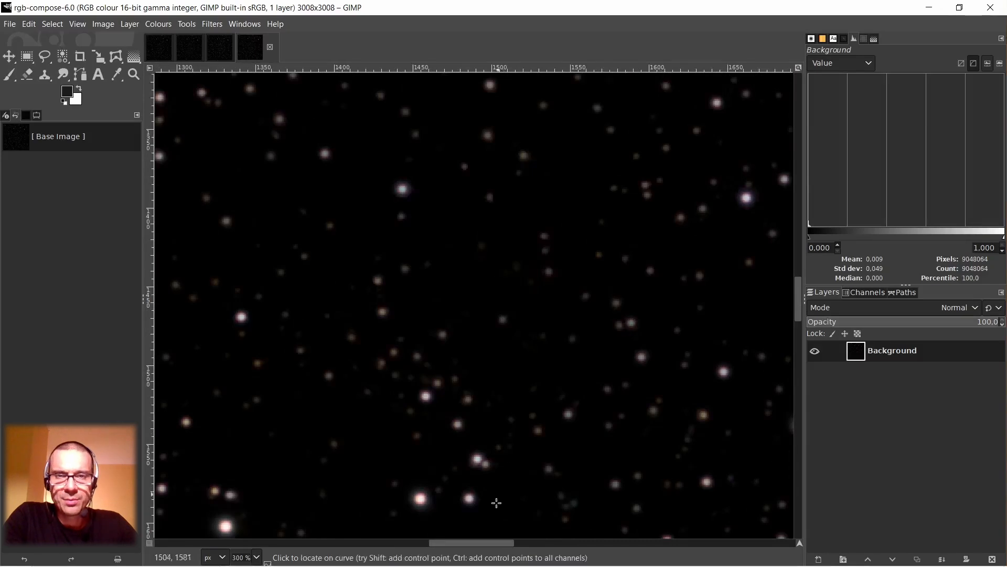
scroll(472, 458, up, 3)
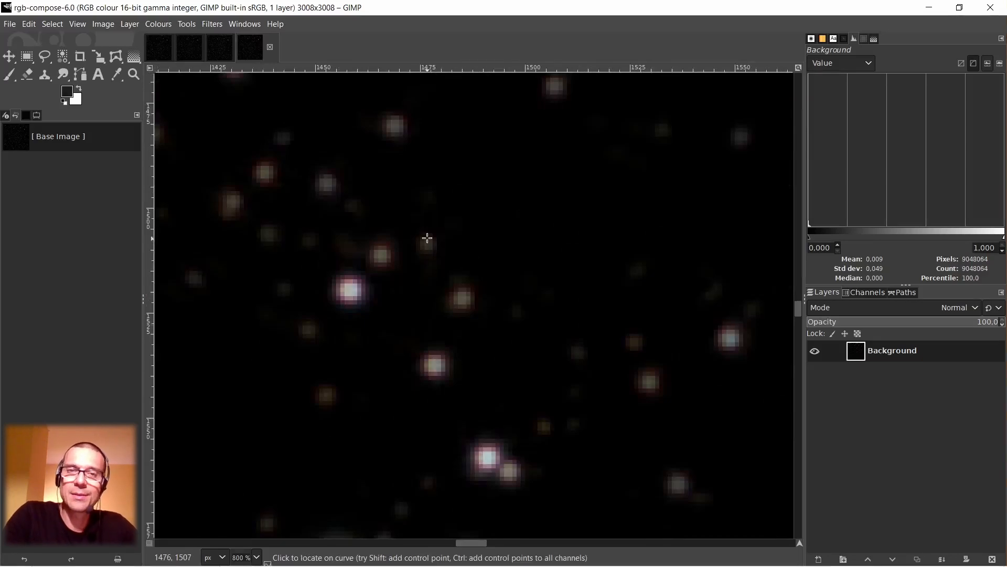
scroll(543, 265, down, 3)
drag(470, 543, 513, 543)
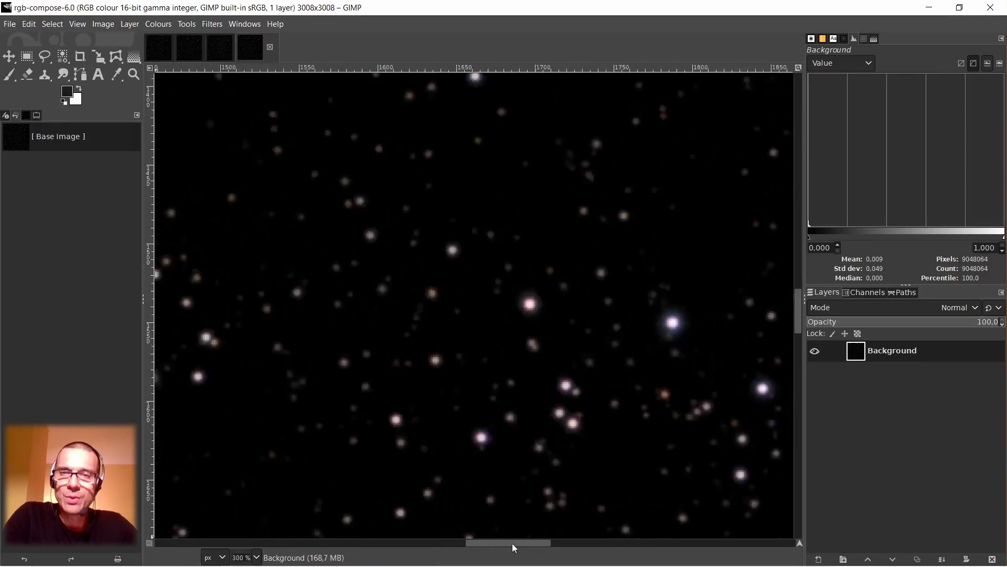
scroll(524, 268, up, 3)
scroll(524, 268, down, 1)
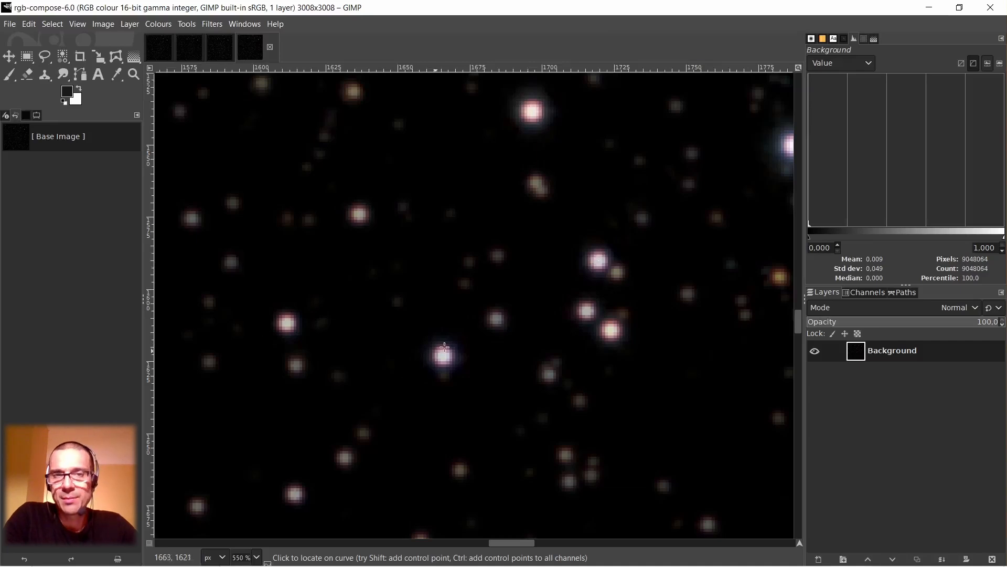
Examine the bright stars around the centre of the new composition at several magnifications for remaining magenta and blue fringes.
scroll(608, 257, down, 2)
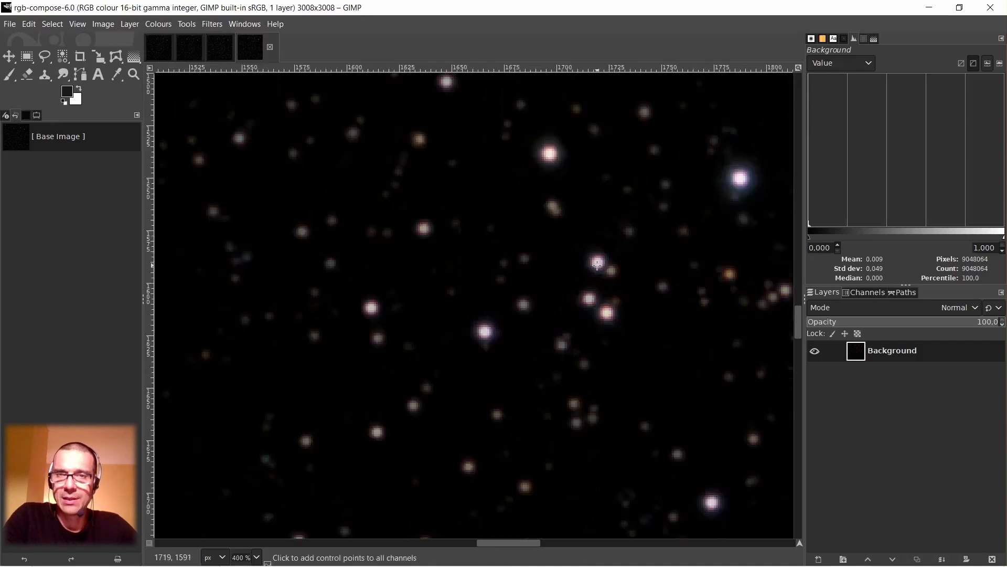
scroll(609, 246, up, 3)
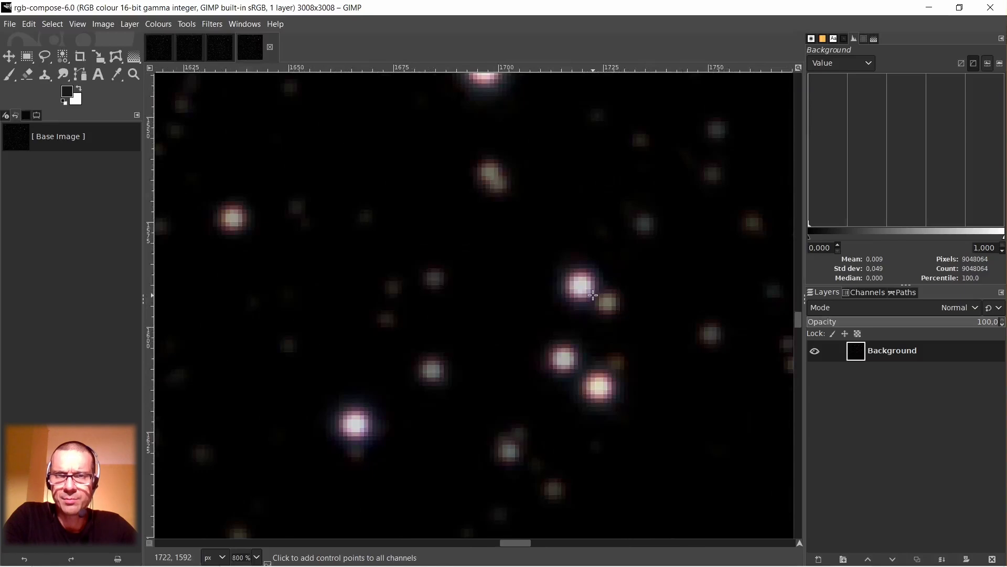
scroll(593, 295, down, 3)
scroll(593, 295, up, 3)
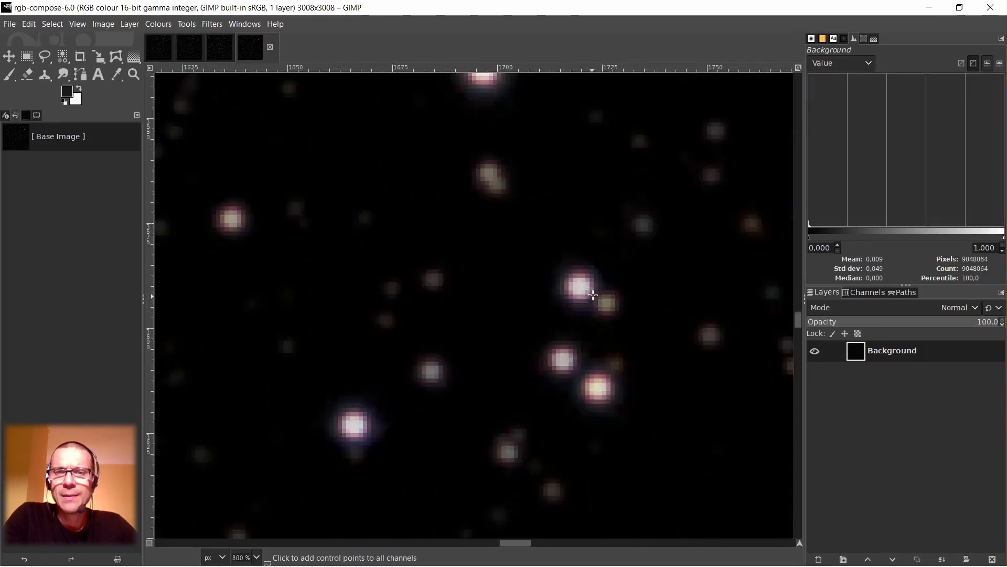
scroll(593, 295, down, 3)
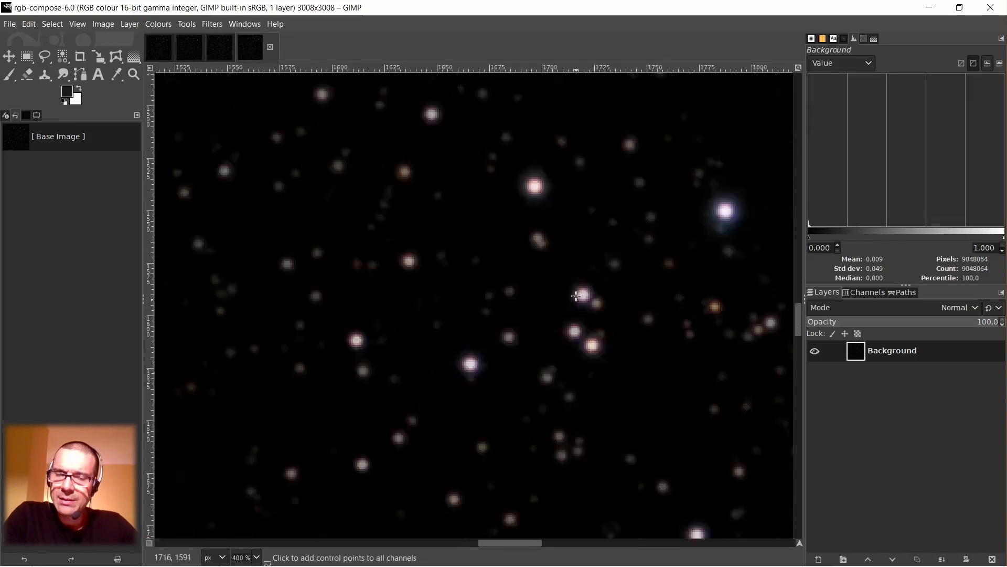
scroll(577, 295, down, 1)
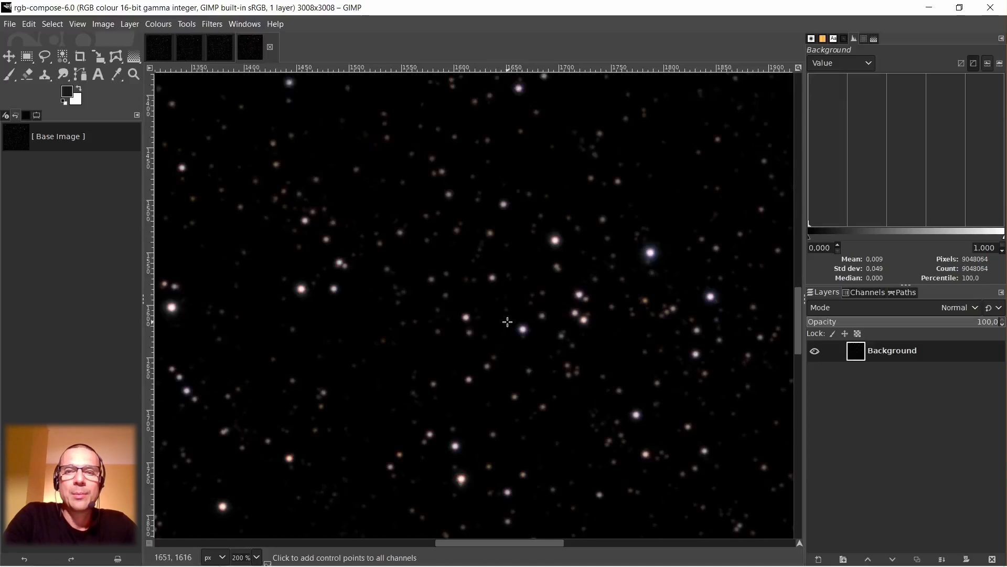
scroll(561, 323, up, 5)
scroll(544, 337, down, 2)
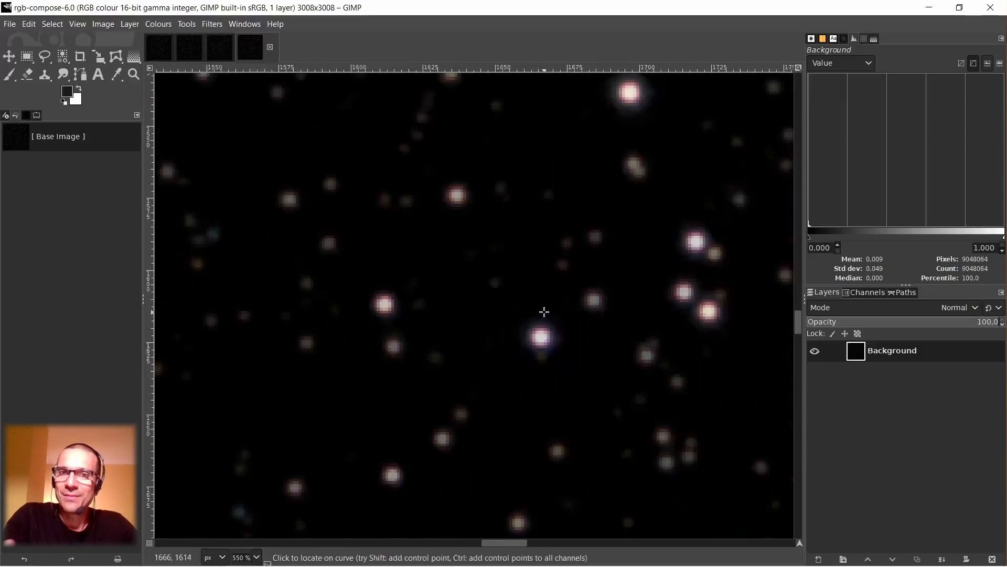
scroll(544, 312, down, 3)
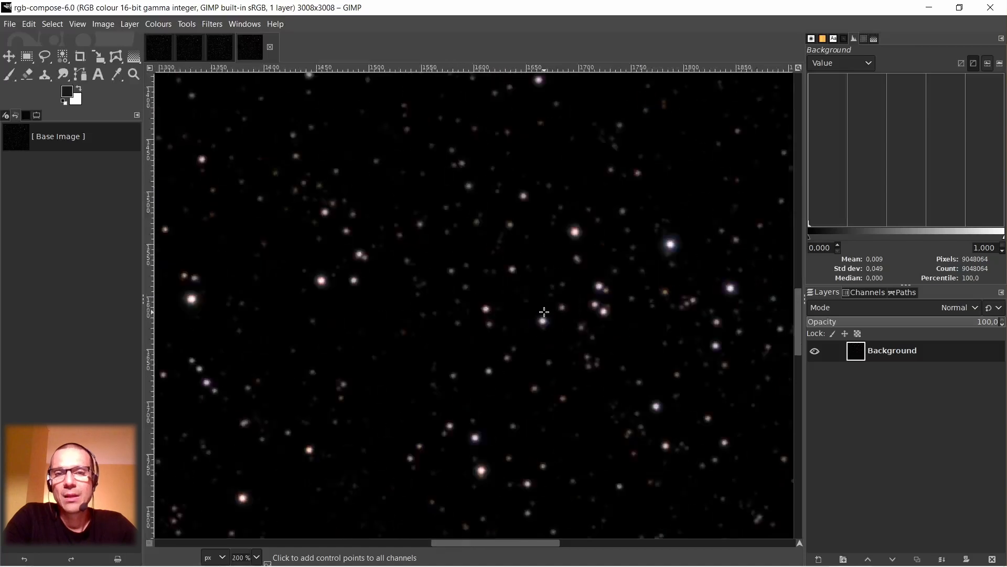
scroll(562, 310, up, 3)
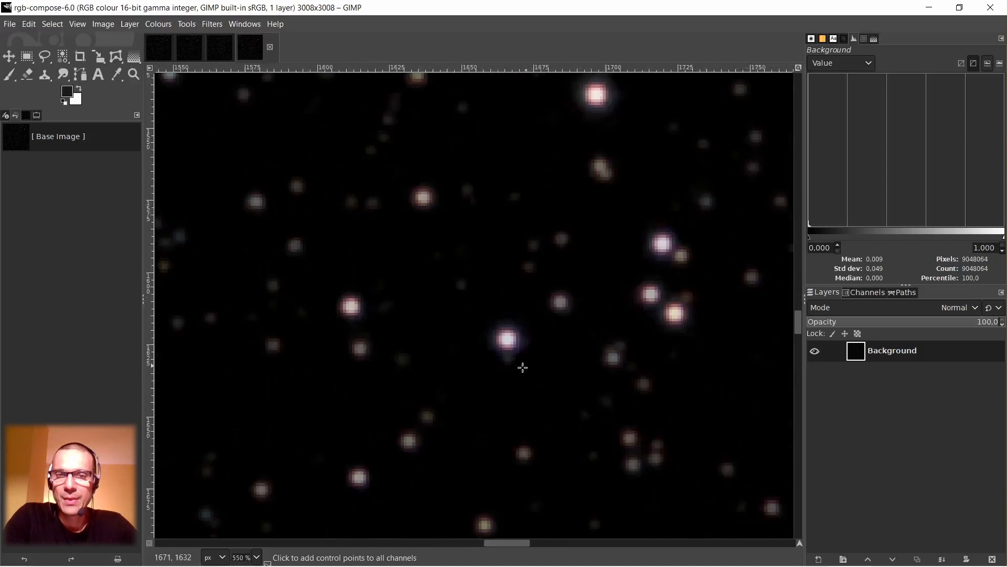
scroll(518, 349, up, 1)
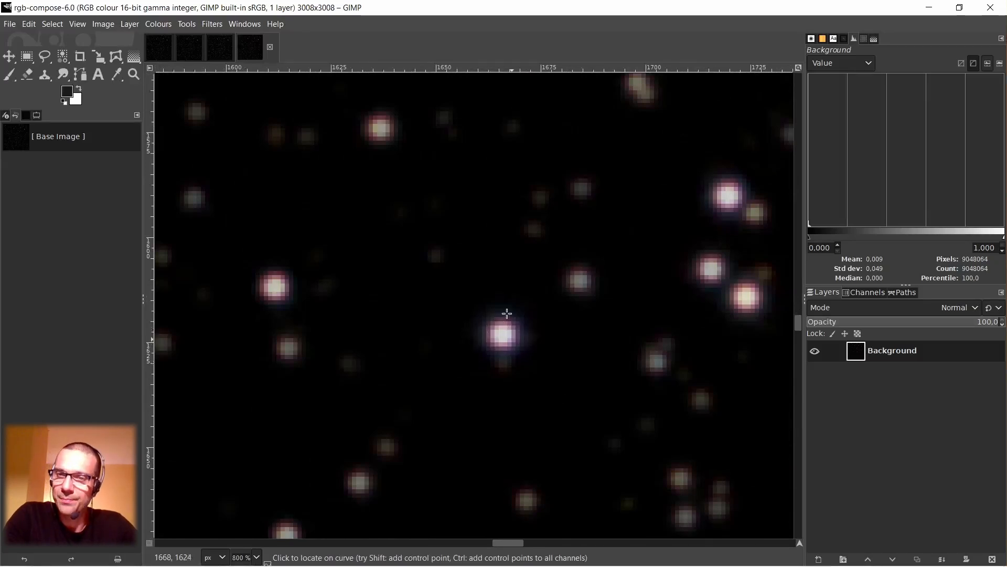
Invert the colours of the new RGB composition.
right_click(511, 220)
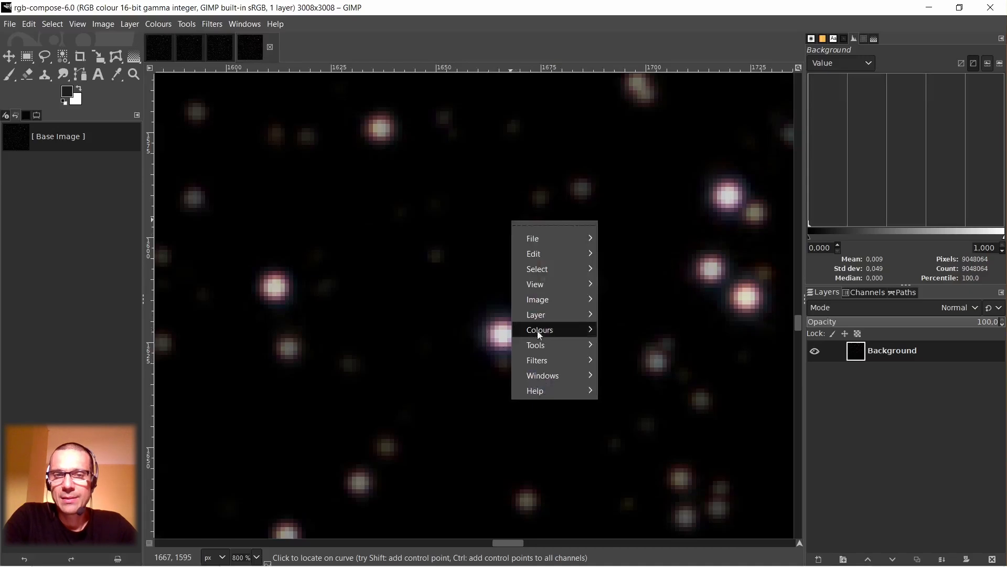
mouse_move(540, 334)
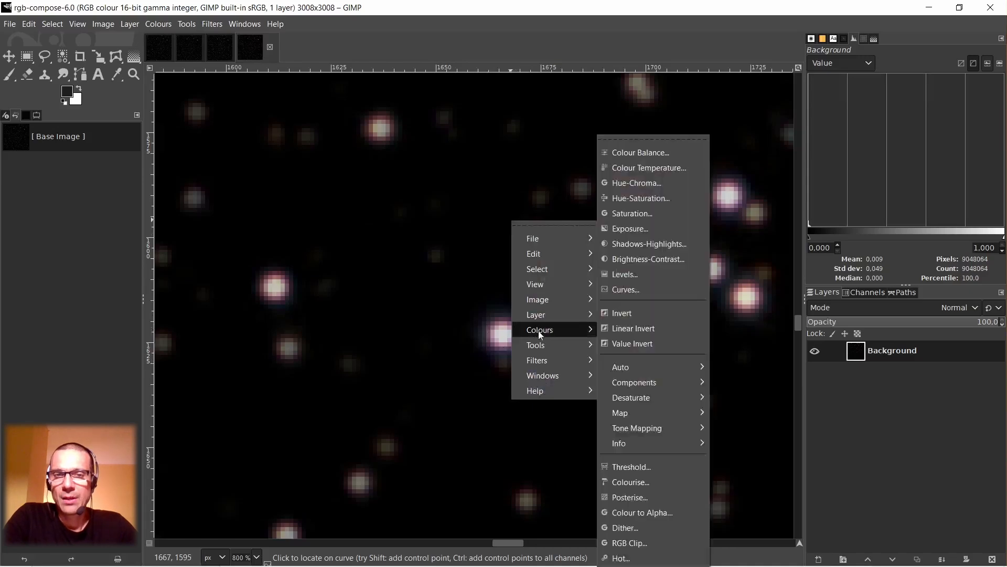
click(628, 309)
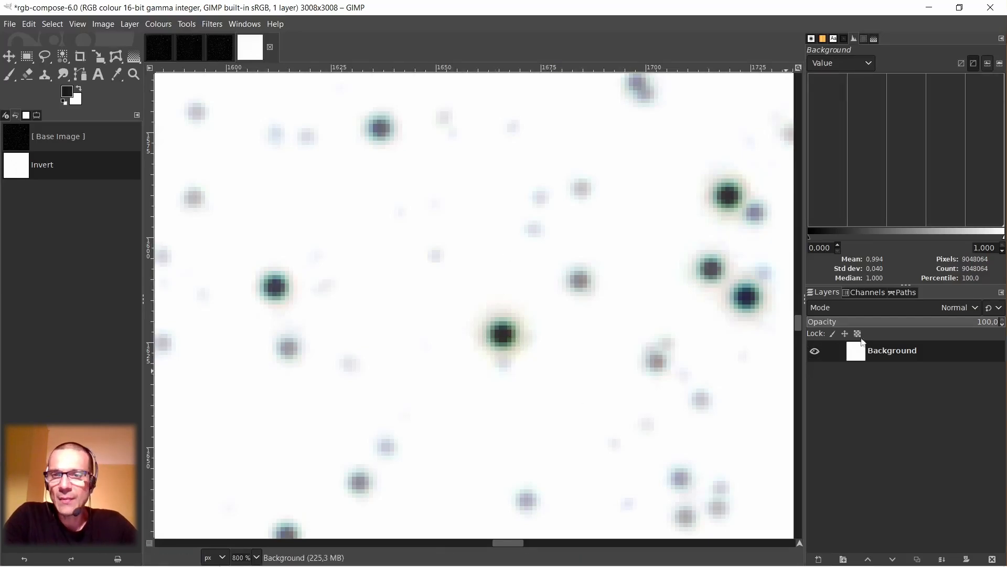
Decompose the inverted composition into separate layers using the RGB colour model.
right_click(521, 261)
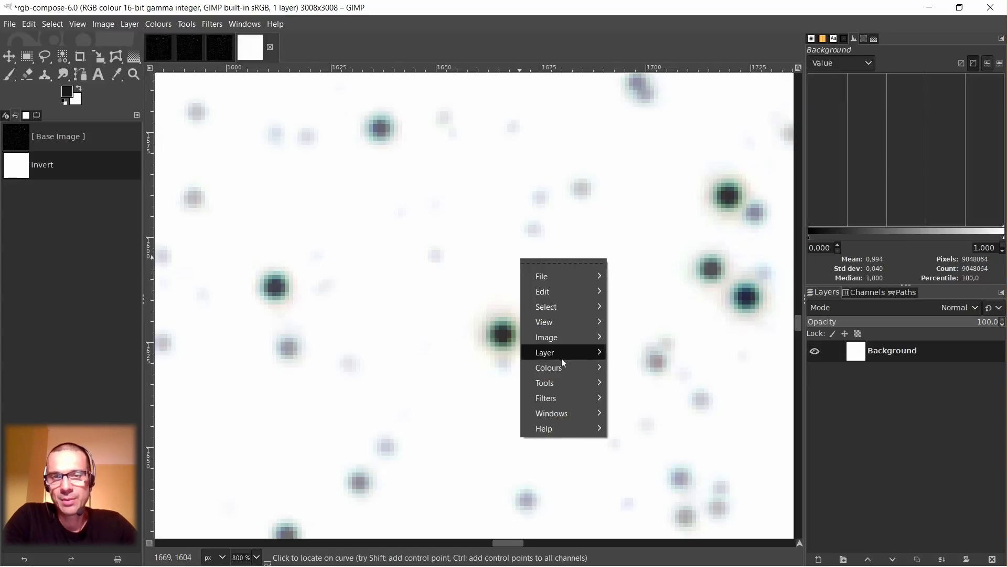
mouse_move(563, 366)
mouse_move(643, 385)
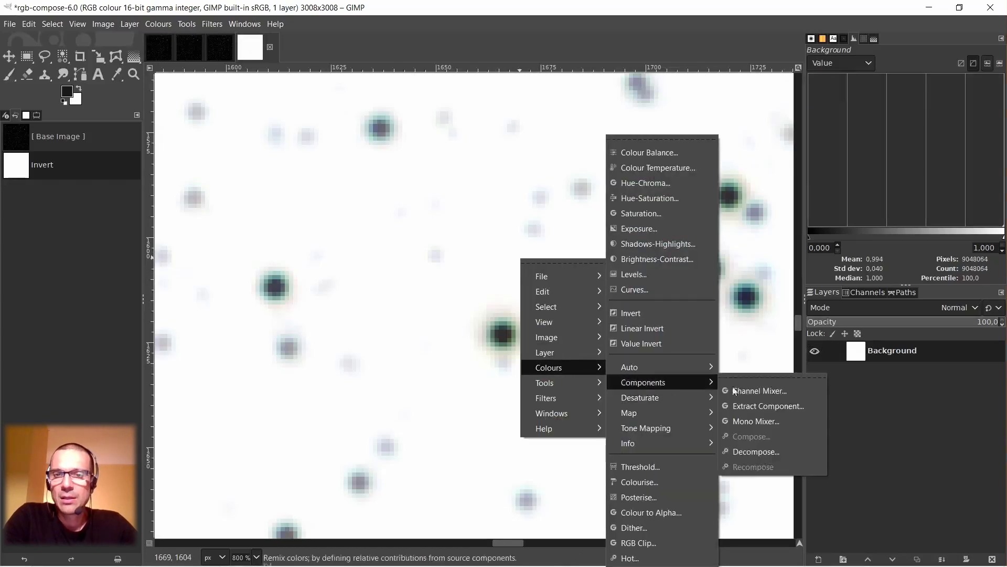
click(755, 451)
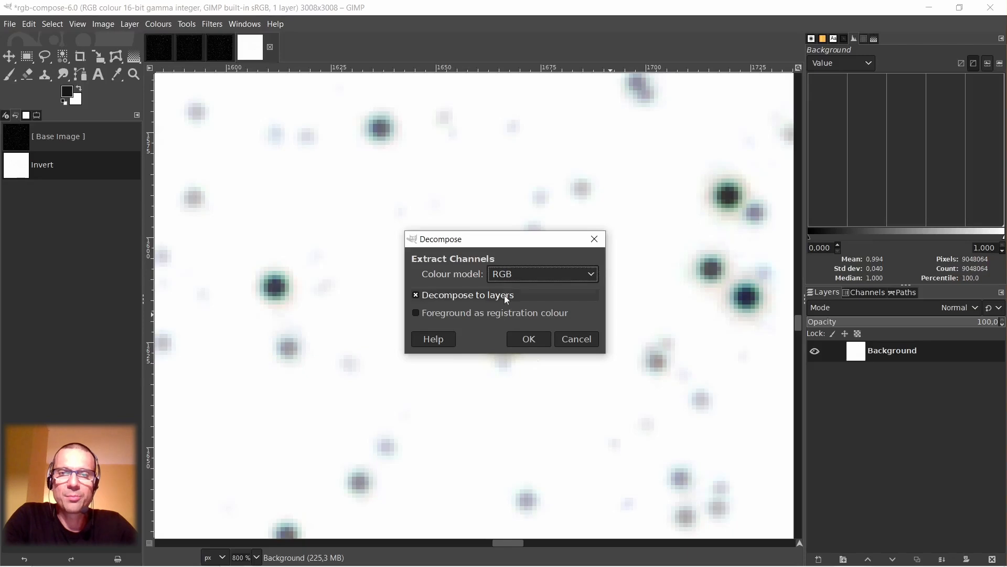
click(529, 339)
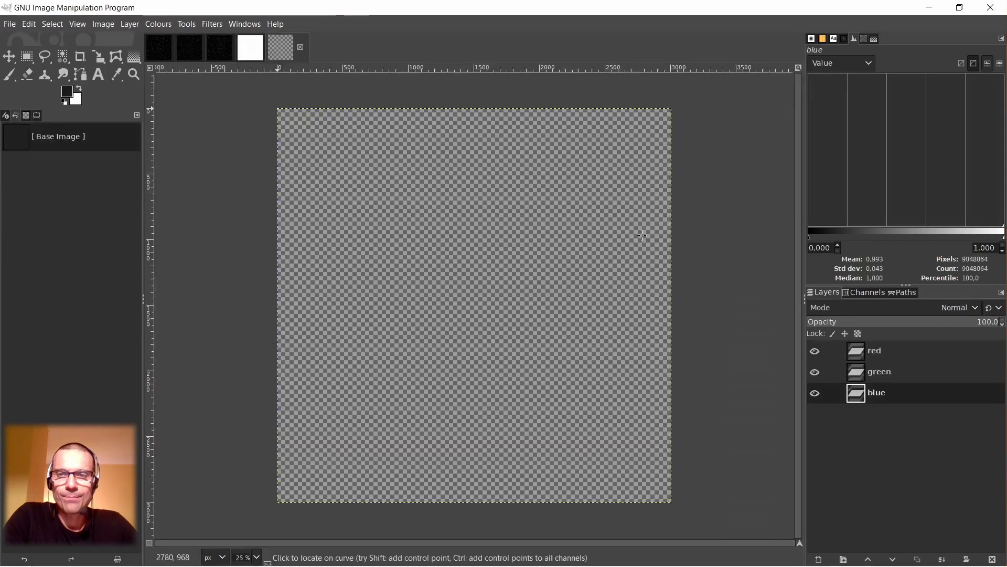
Hide the green layer and set the red layer's blend mode to Lighten only.
click(858, 376)
click(815, 373)
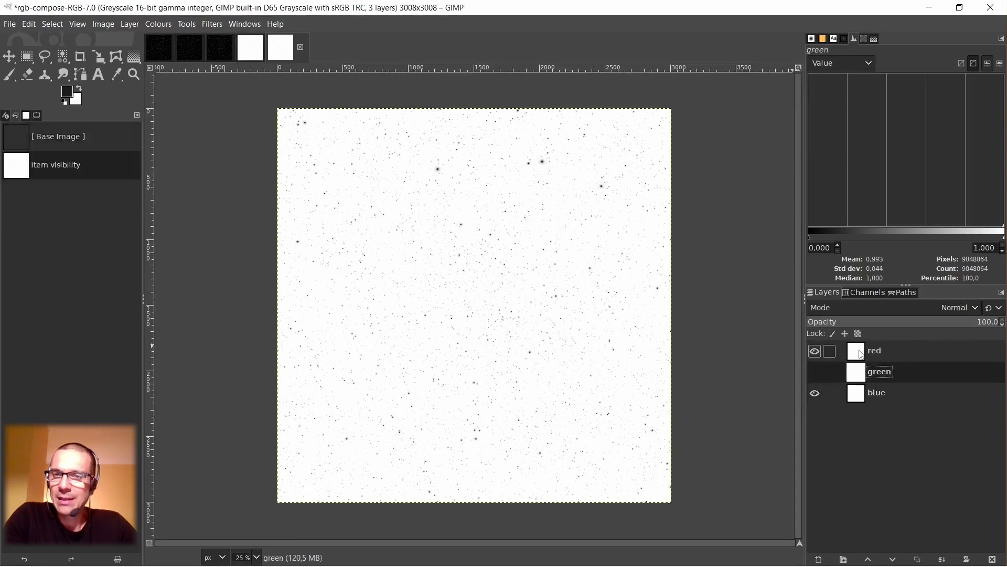
click(864, 353)
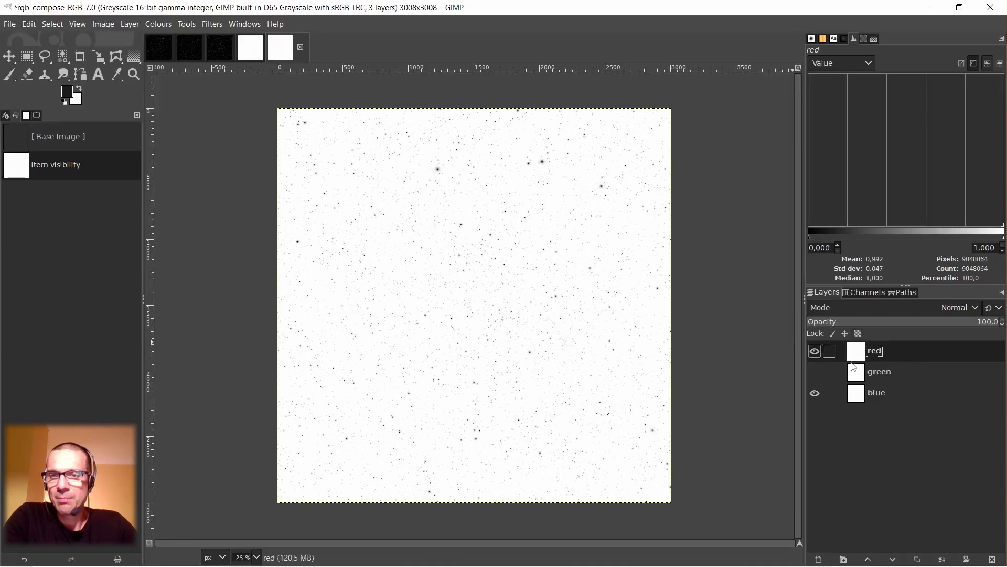
click(873, 307)
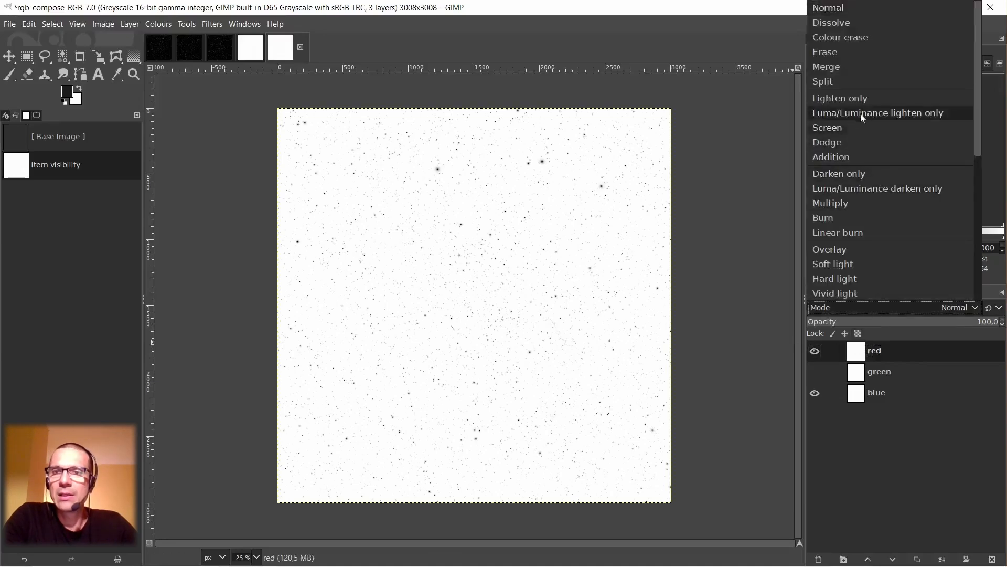
click(853, 100)
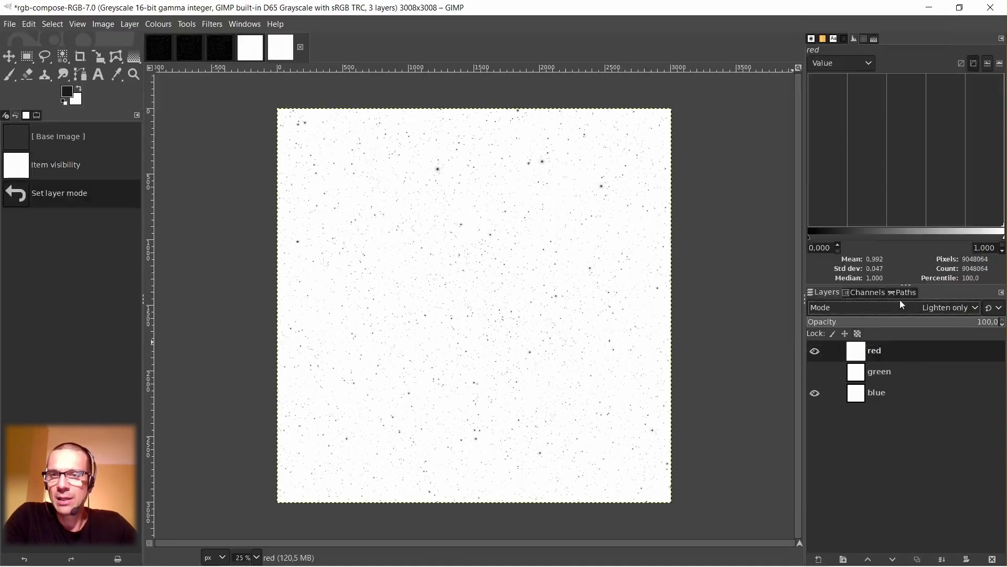
Create a new layer from the visible red and blue blend, and return the red layer's mode to Normal.
right_click(859, 351)
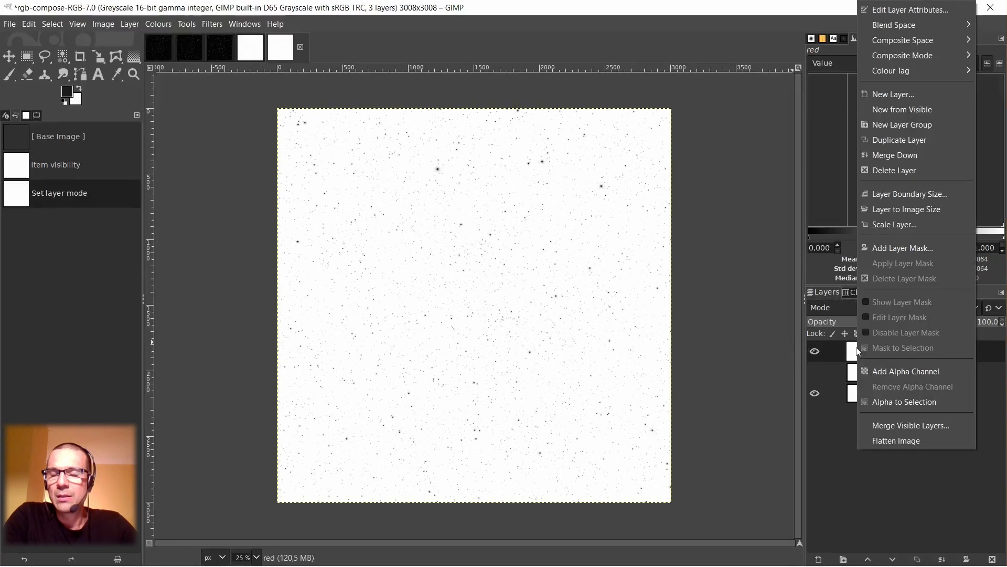
click(921, 110)
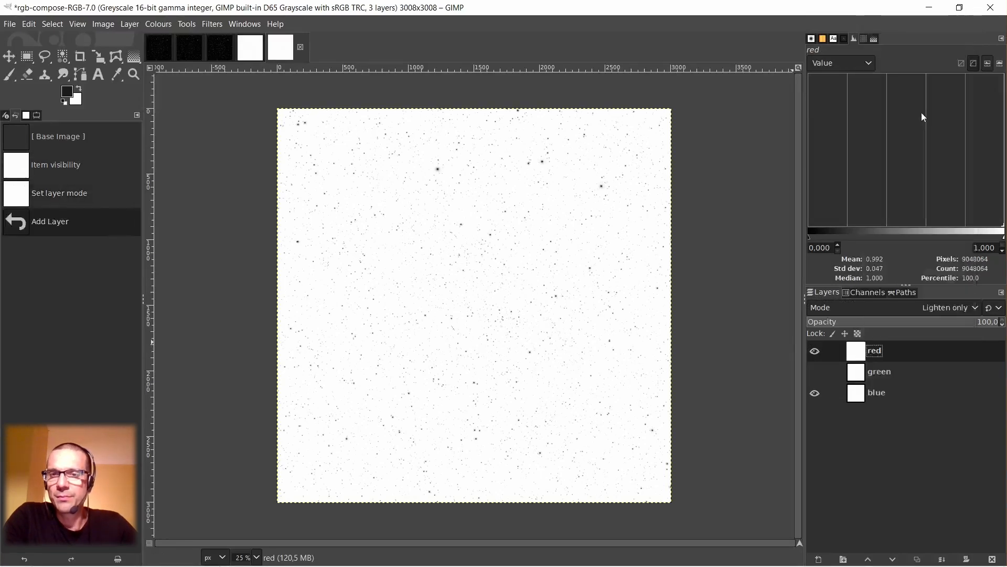
click(857, 377)
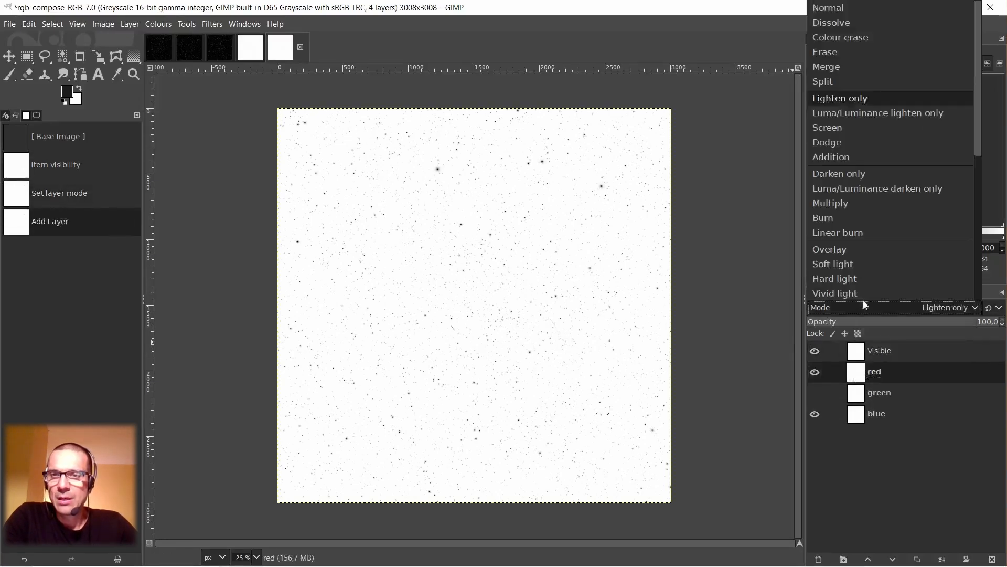
click(864, 308)
click(853, 7)
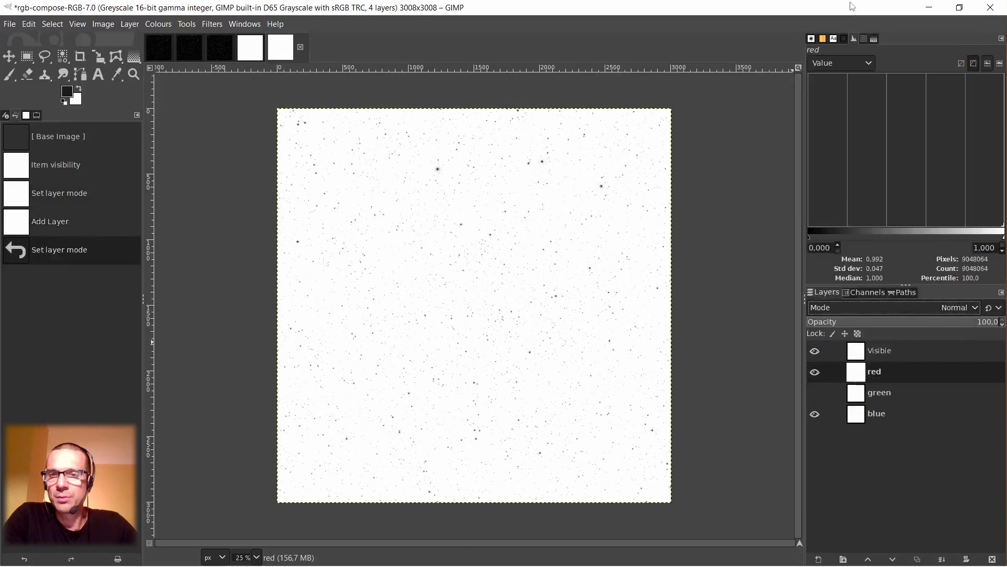
Move the green layer to the top of the stack and show it in Darken only mode.
click(859, 400)
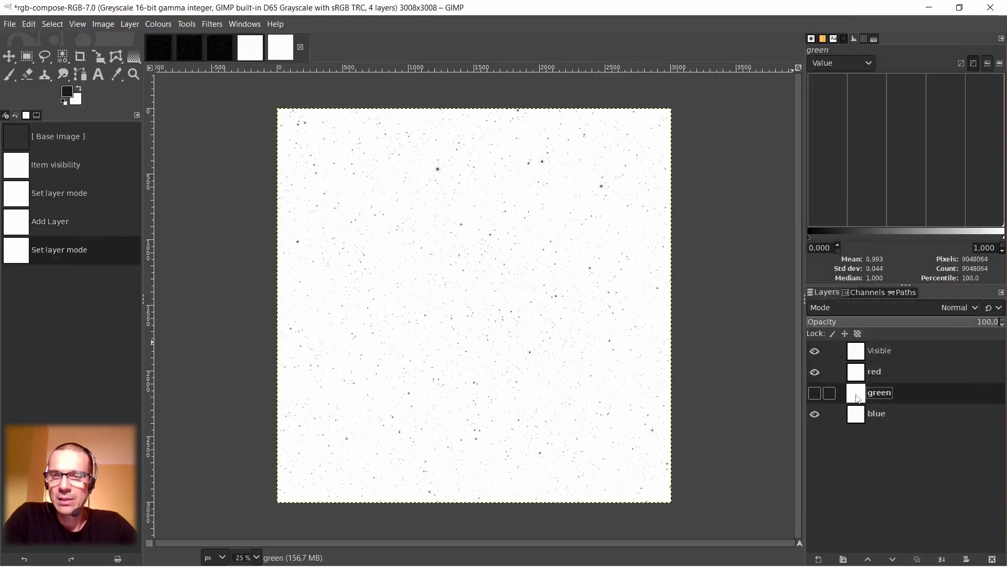
drag(859, 400, 863, 362)
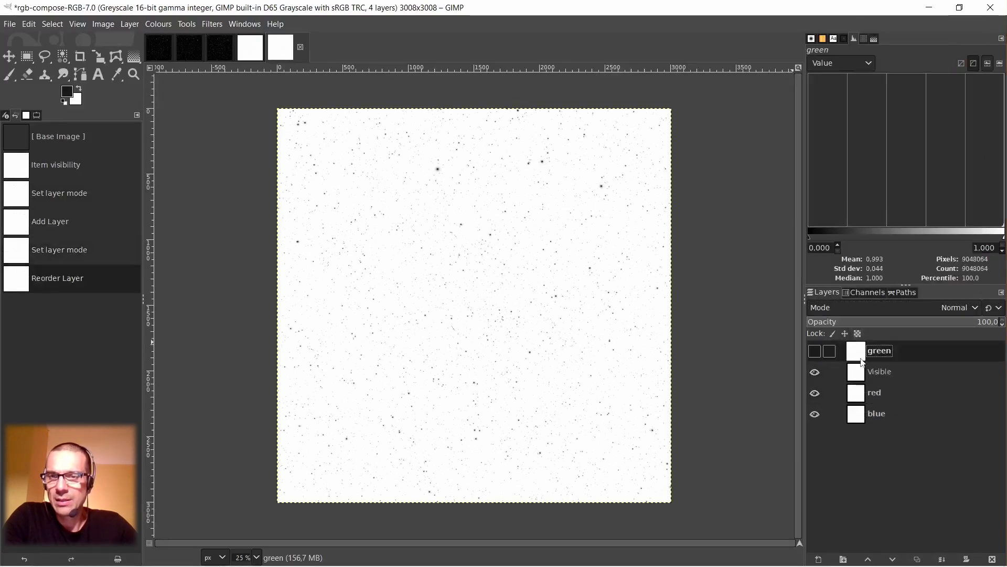
click(870, 309)
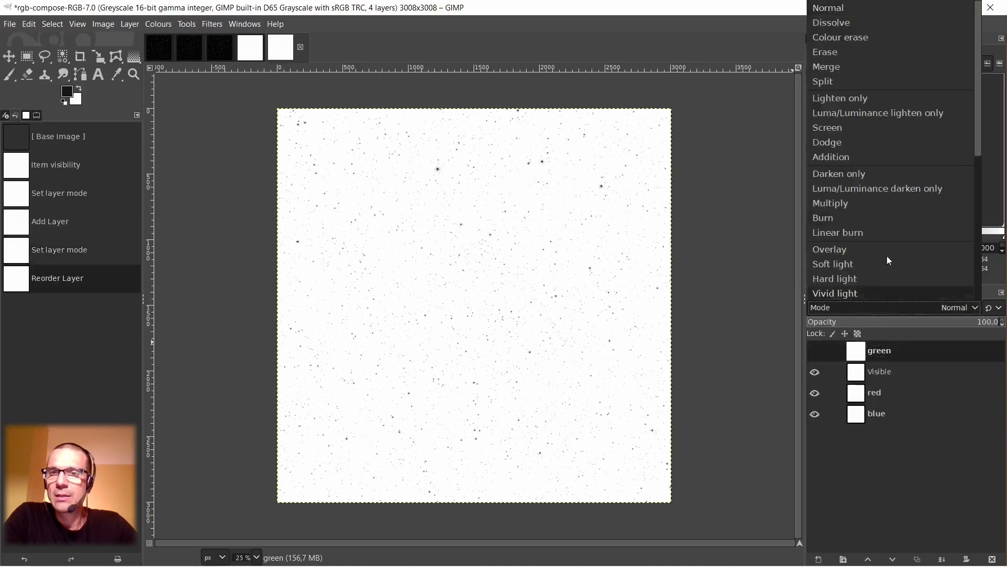
click(872, 172)
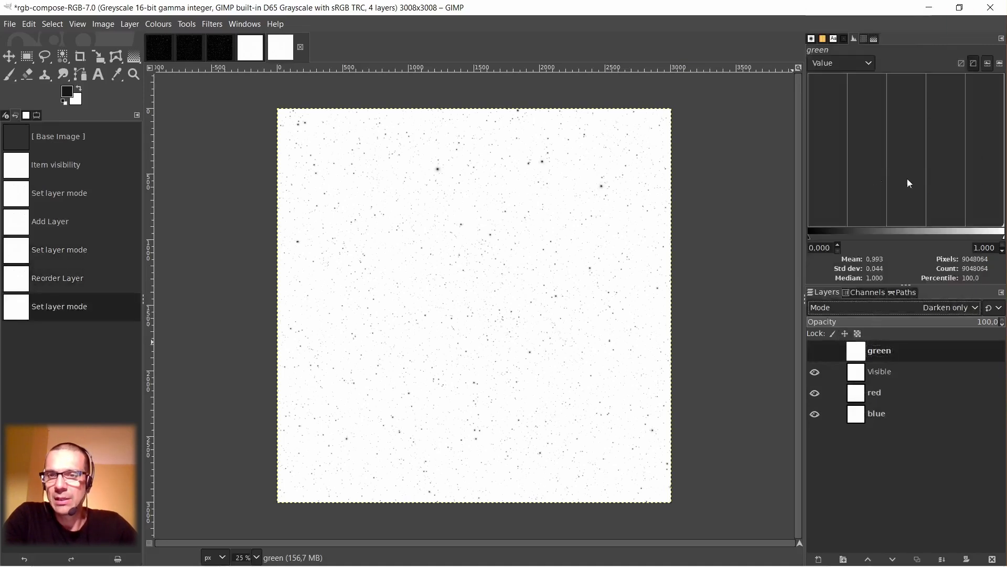
click(815, 351)
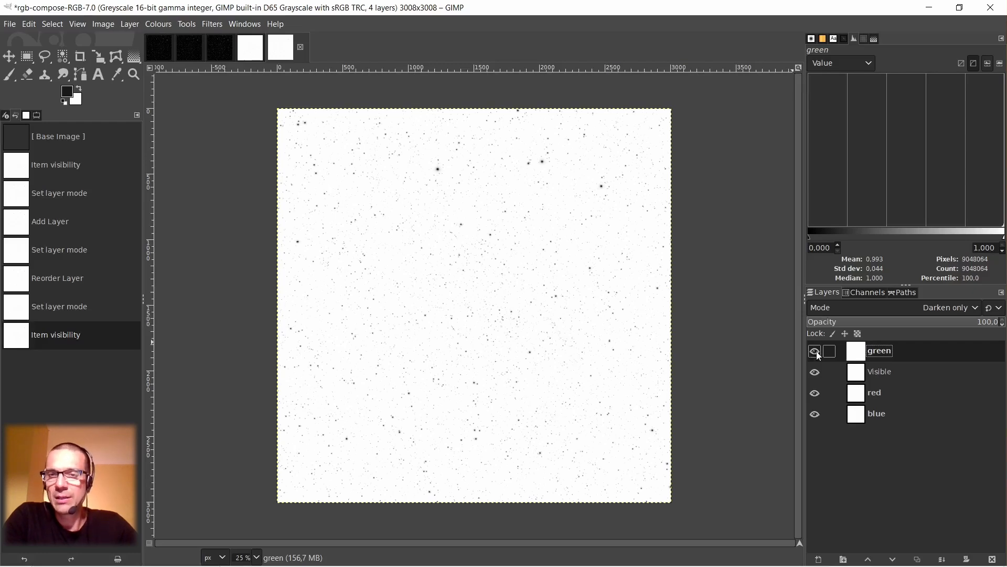
Create a new layer from the visible result of the Darken only blend and name it new green.
right_click(844, 356)
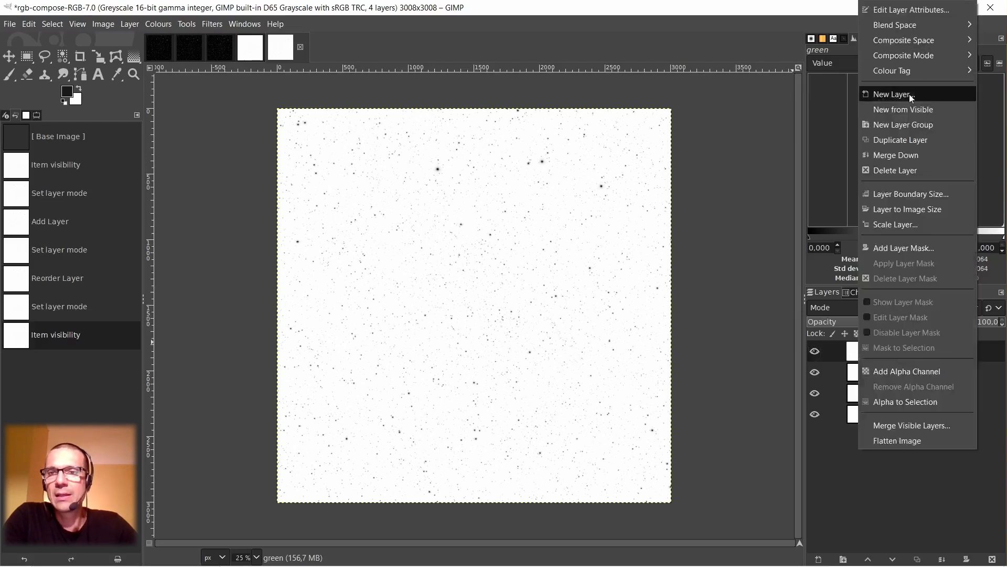
click(909, 109)
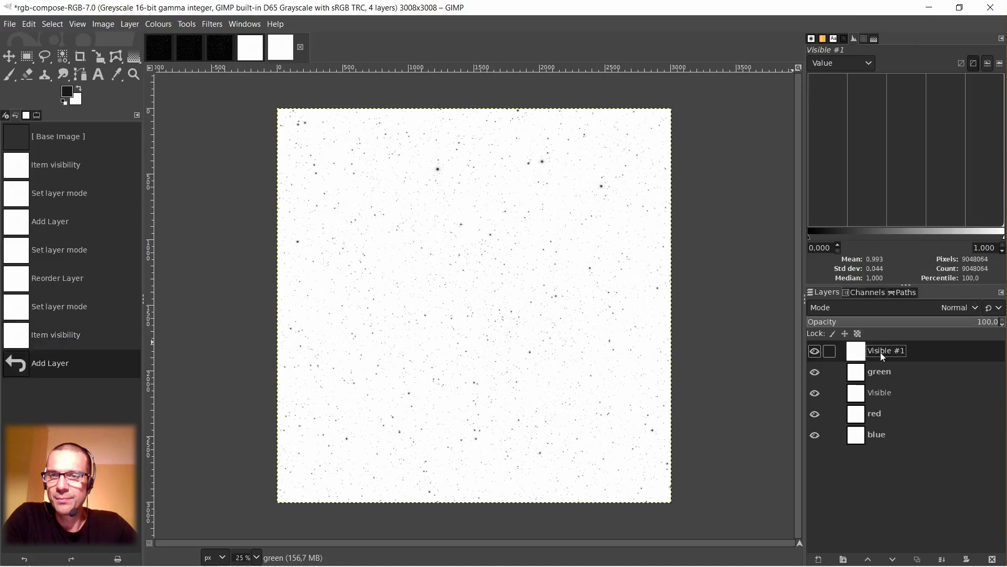
double_click(883, 349)
text(ne)
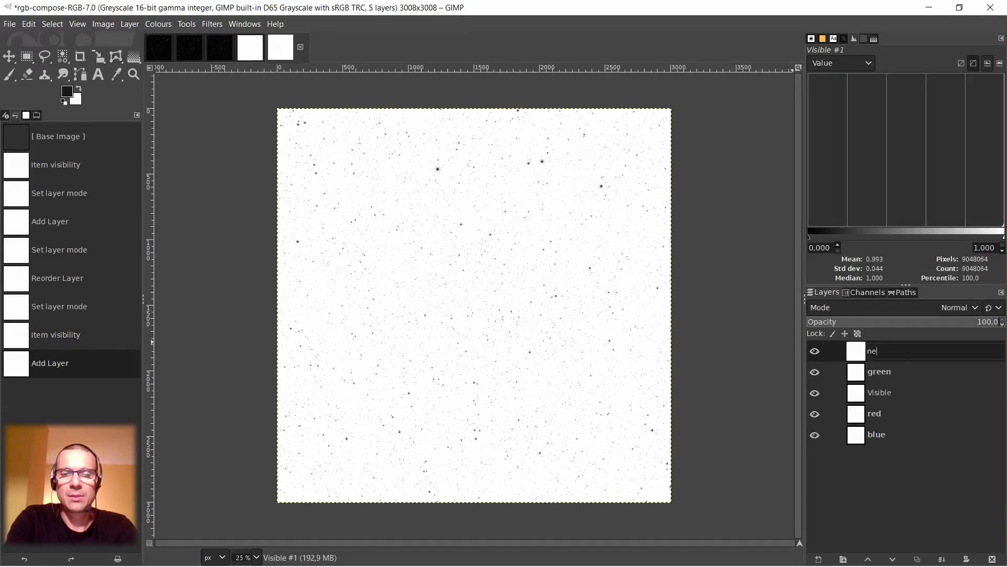
text(w green)
key(Return)
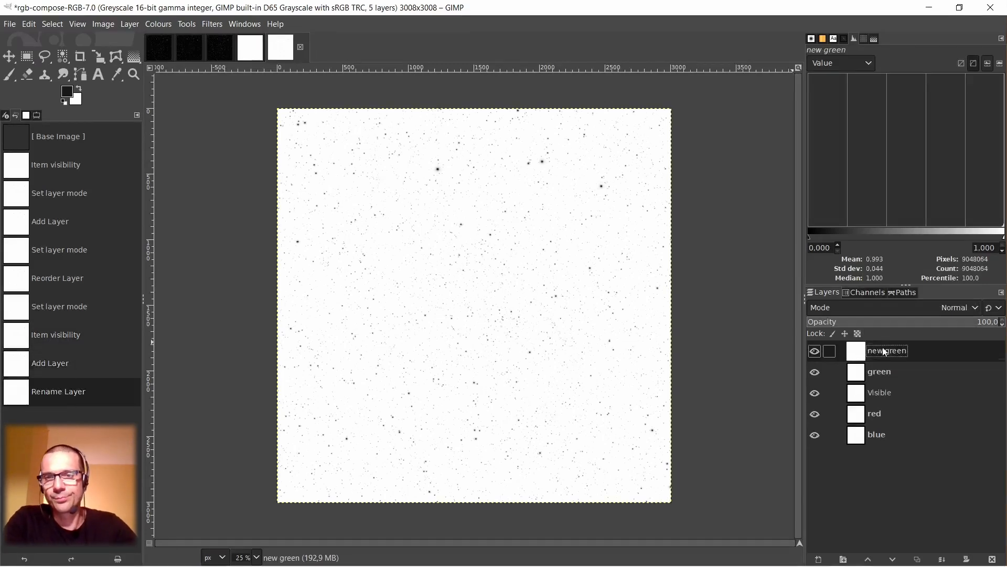
Delete the original green layer from the decomposed image.
click(863, 373)
right_click(863, 373)
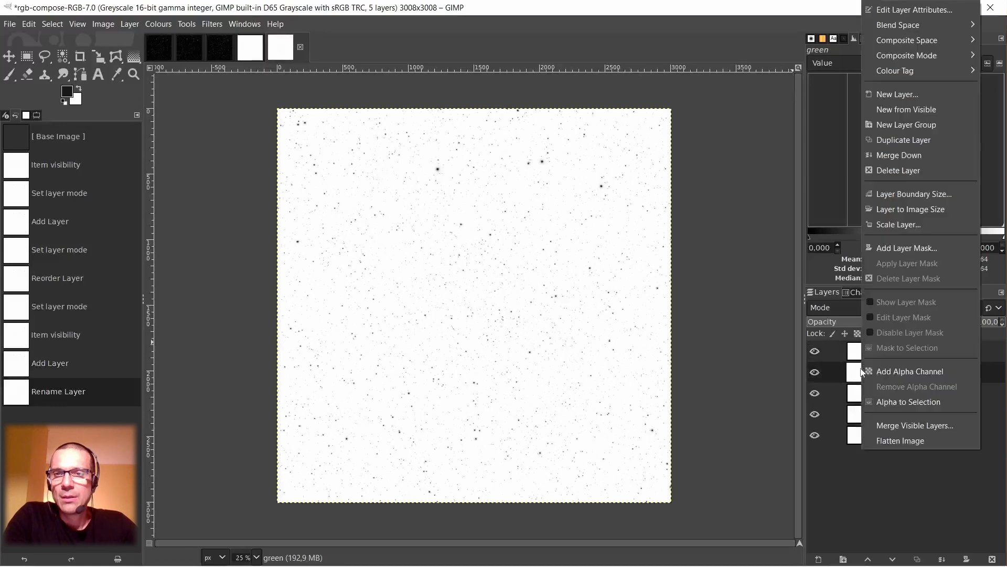
click(898, 170)
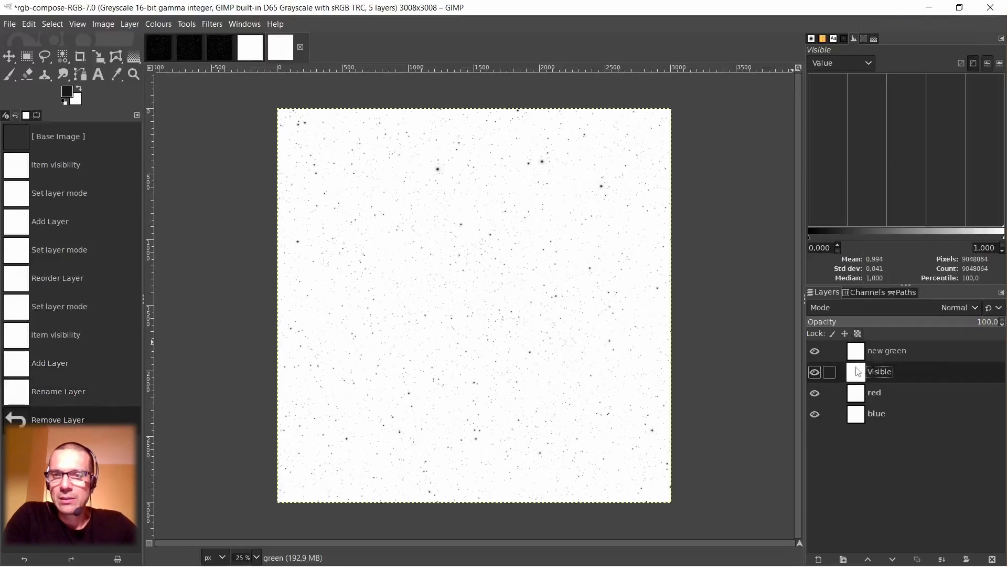
Delete the Visible layer and place the new green layer between the red and blue layers.
right_click(859, 376)
click(876, 168)
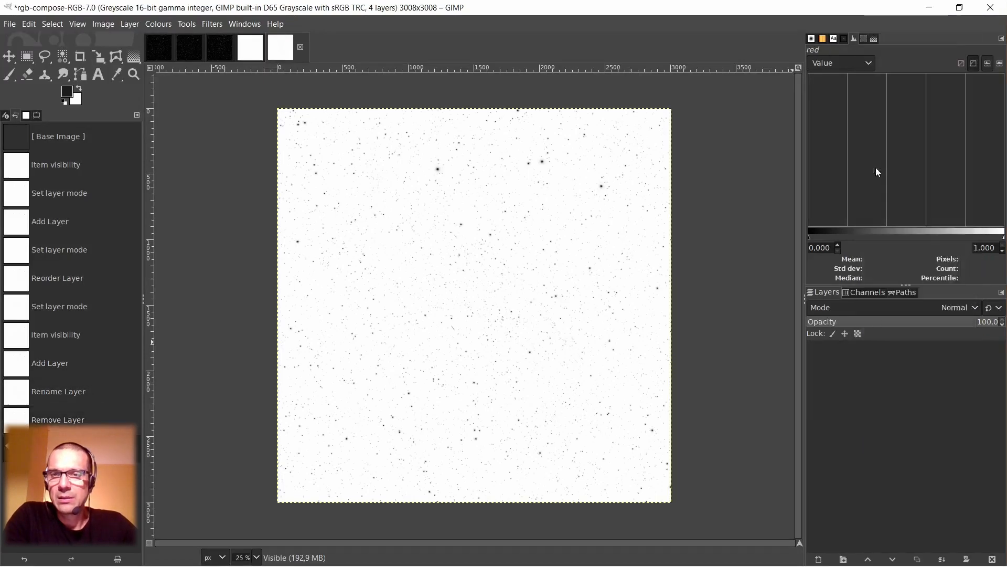
drag(871, 351, 864, 383)
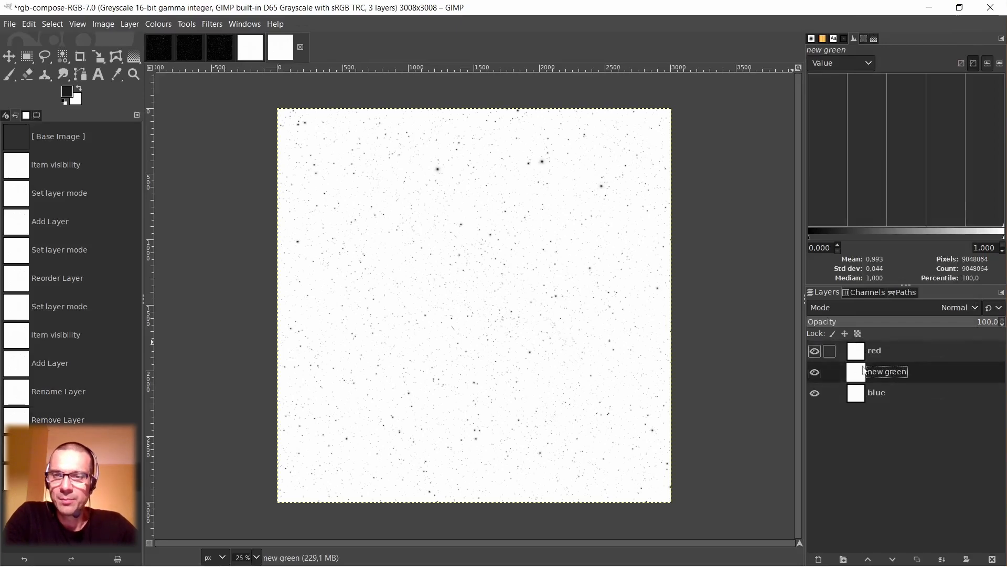
right_click(469, 312)
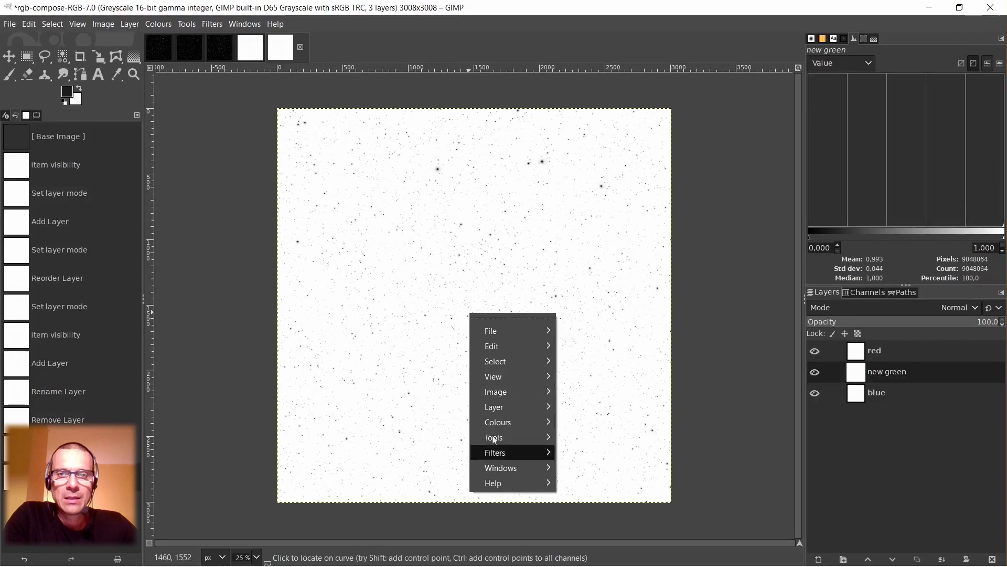
mouse_move(499, 425)
mouse_move(598, 383)
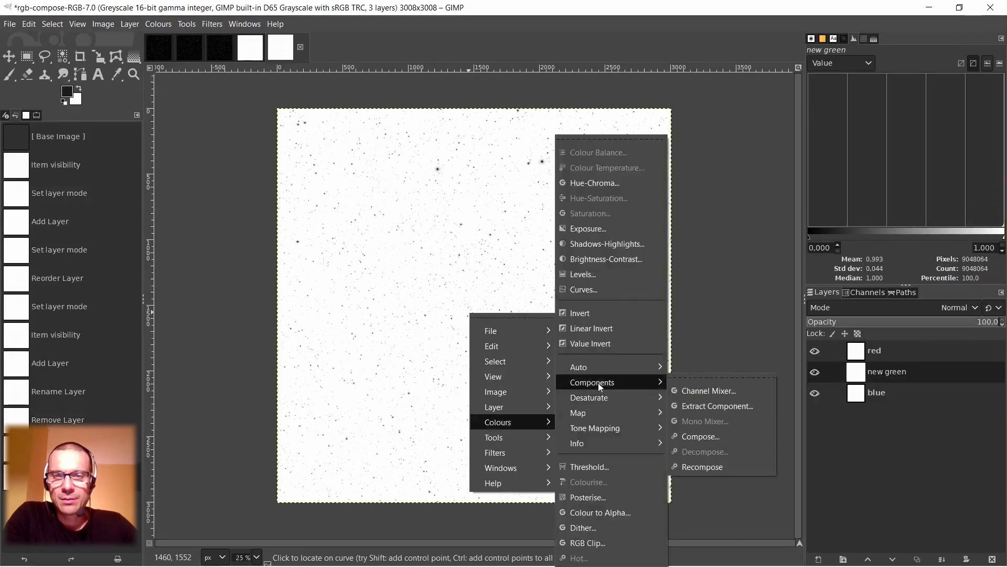
click(691, 435)
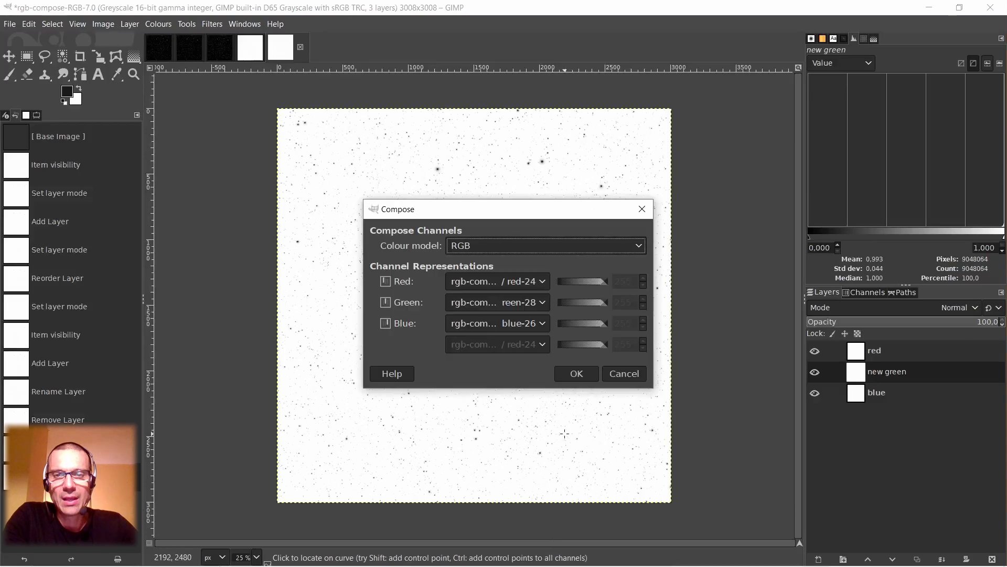
click(627, 377)
Close the older decomposed image rgb-compose-RGB.xcf and discard its changes.
click(193, 49)
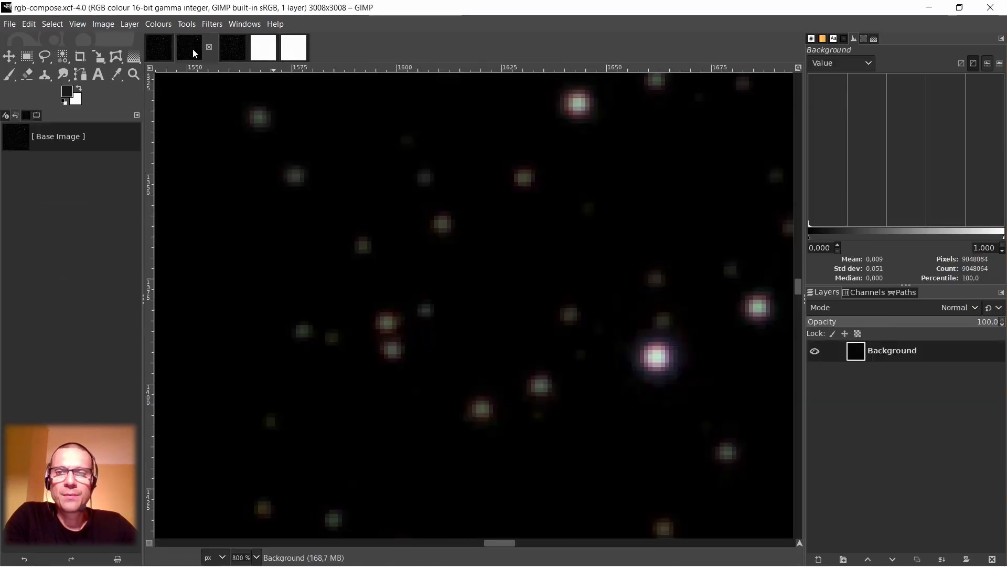
click(232, 46)
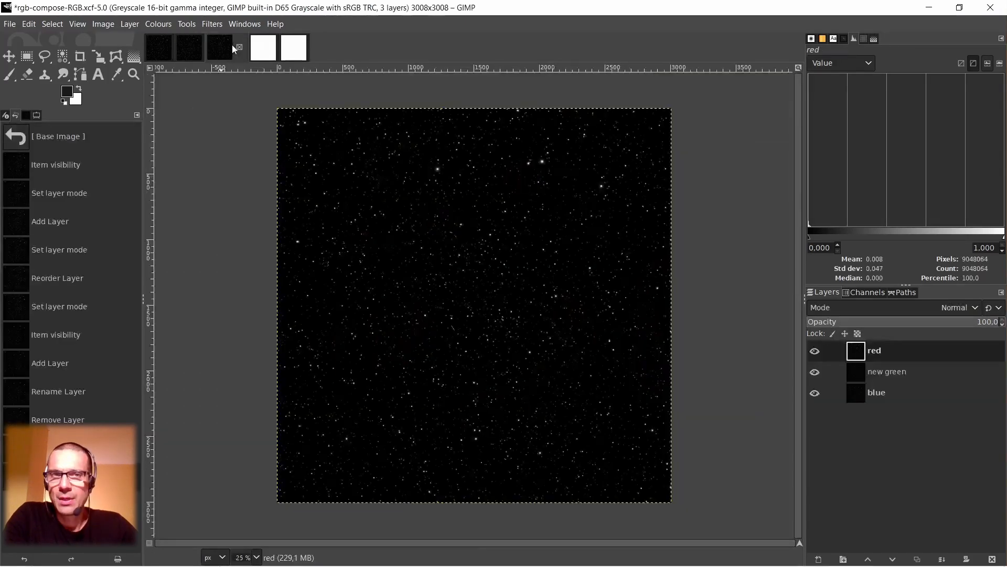
click(241, 46)
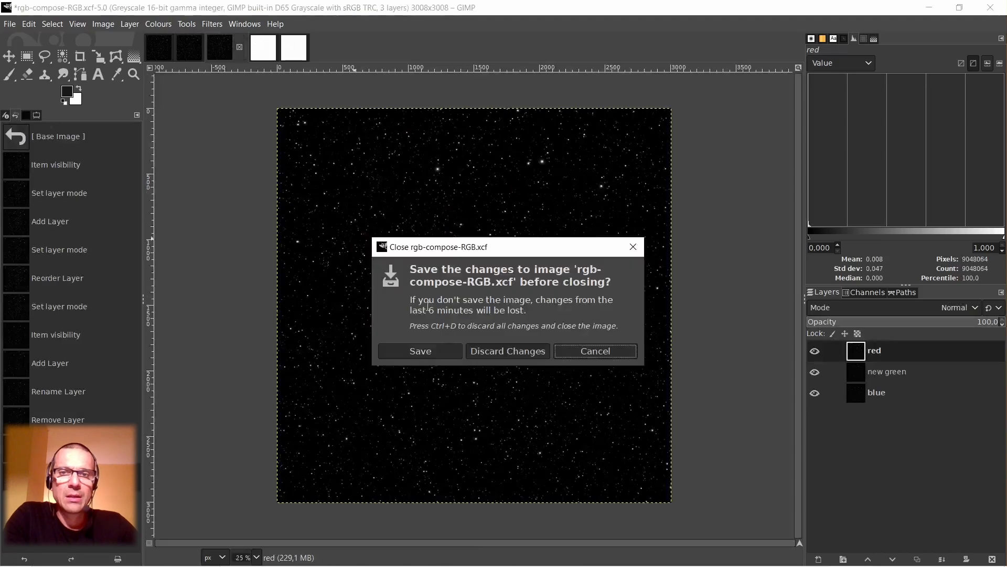
click(495, 344)
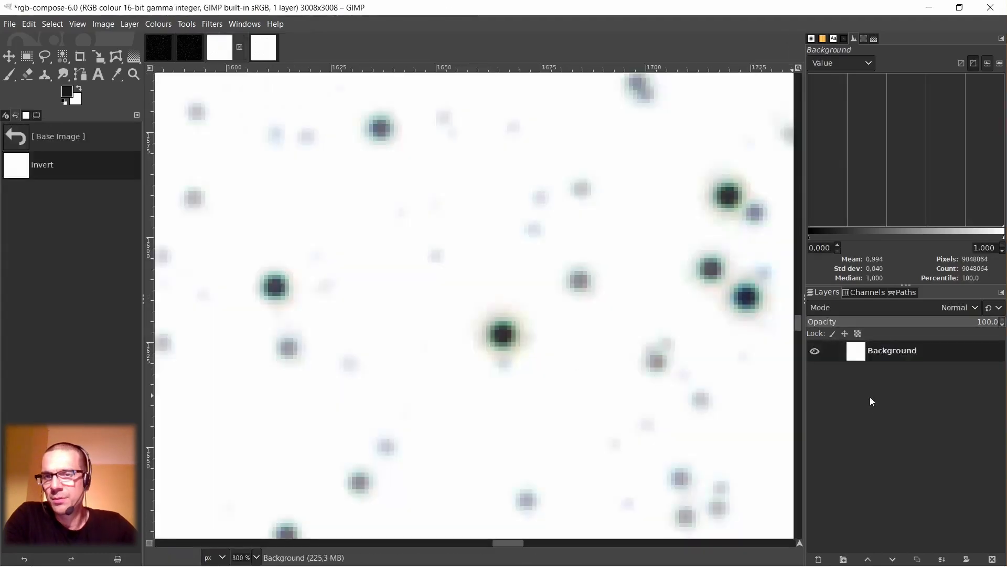
Compose an RGB image from the inverted decomposition, using the red, new green and blue layers for the matching channels.
click(266, 46)
right_click(420, 219)
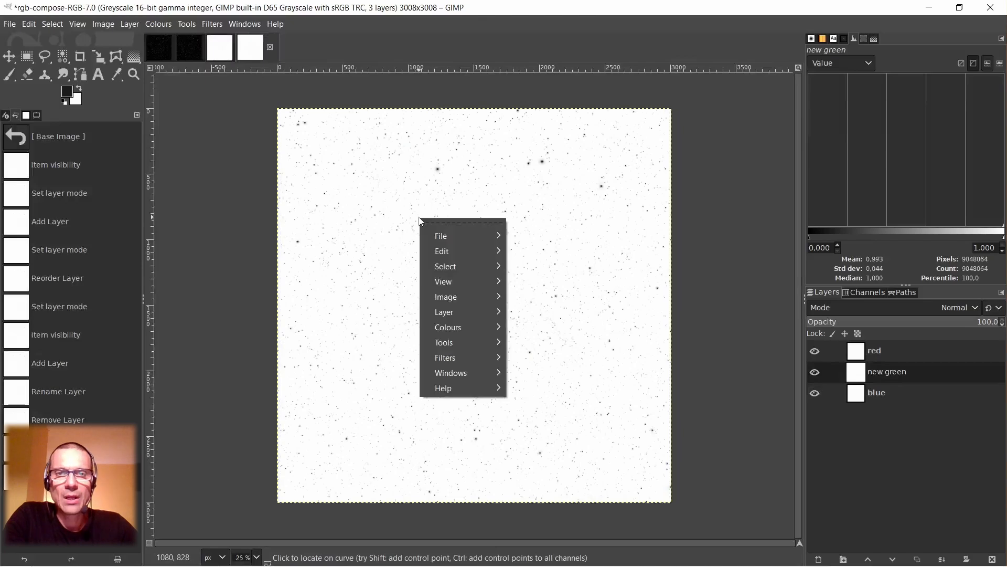
mouse_move(456, 327)
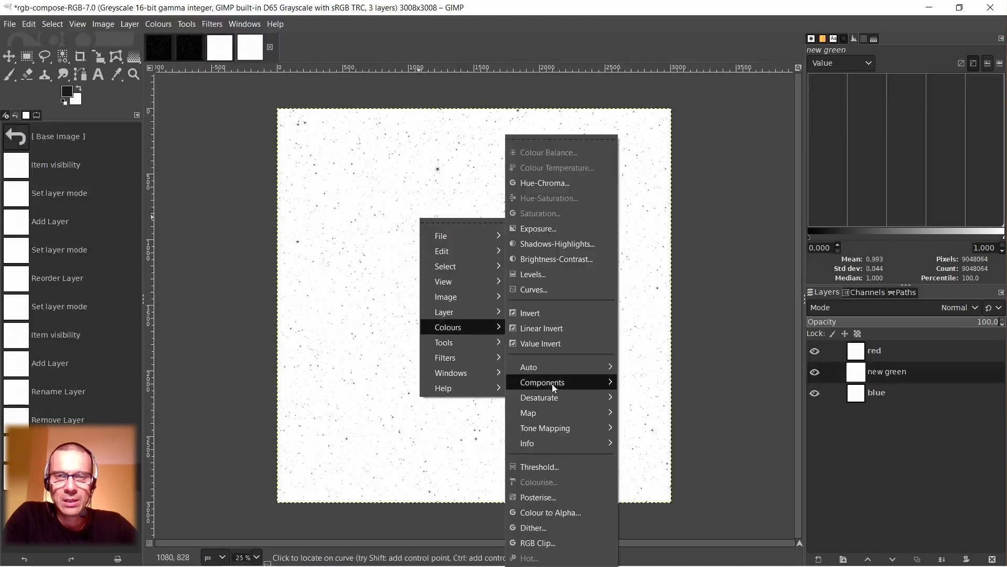
mouse_move(555, 388)
click(644, 430)
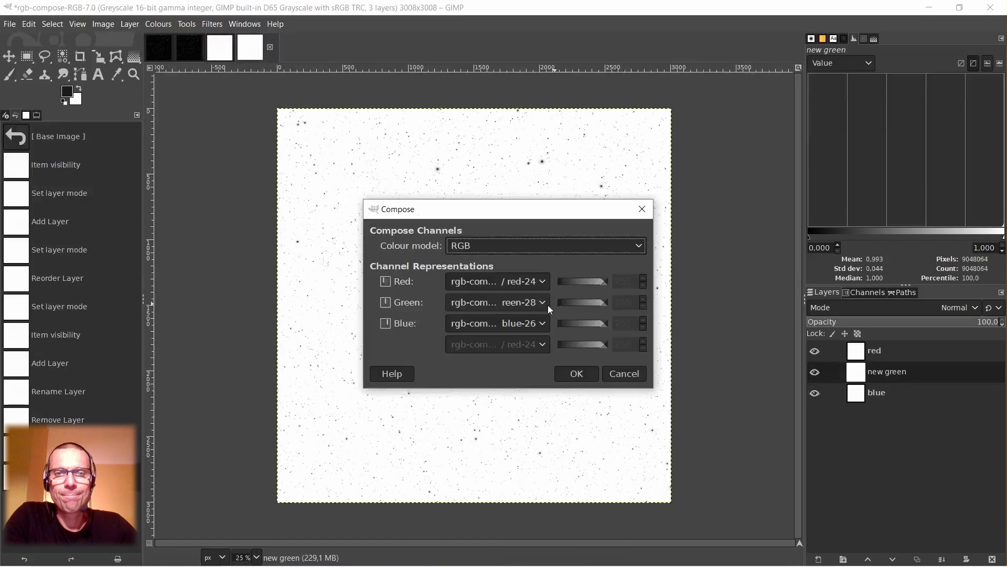
click(541, 283)
click(563, 295)
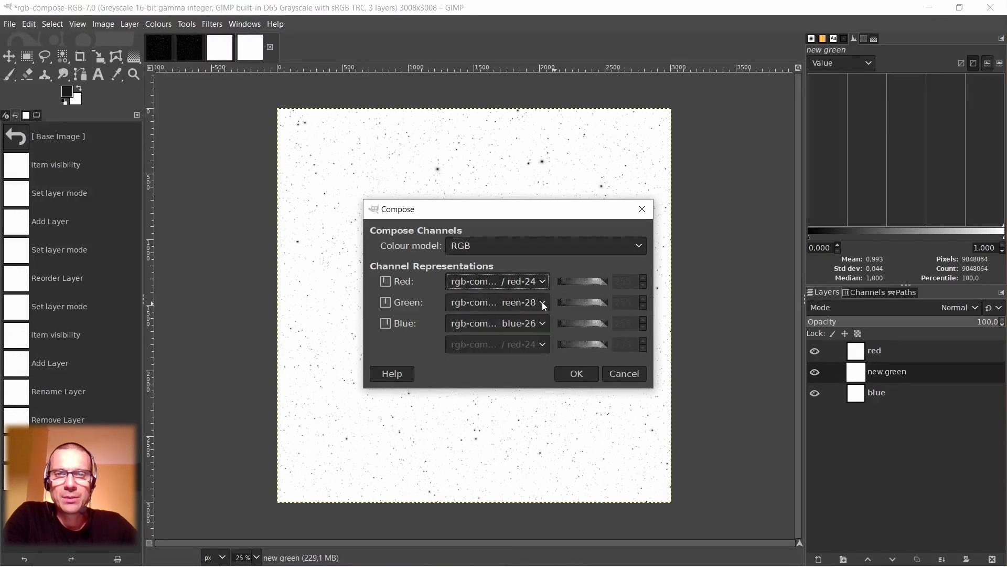
click(542, 301)
click(553, 337)
click(544, 324)
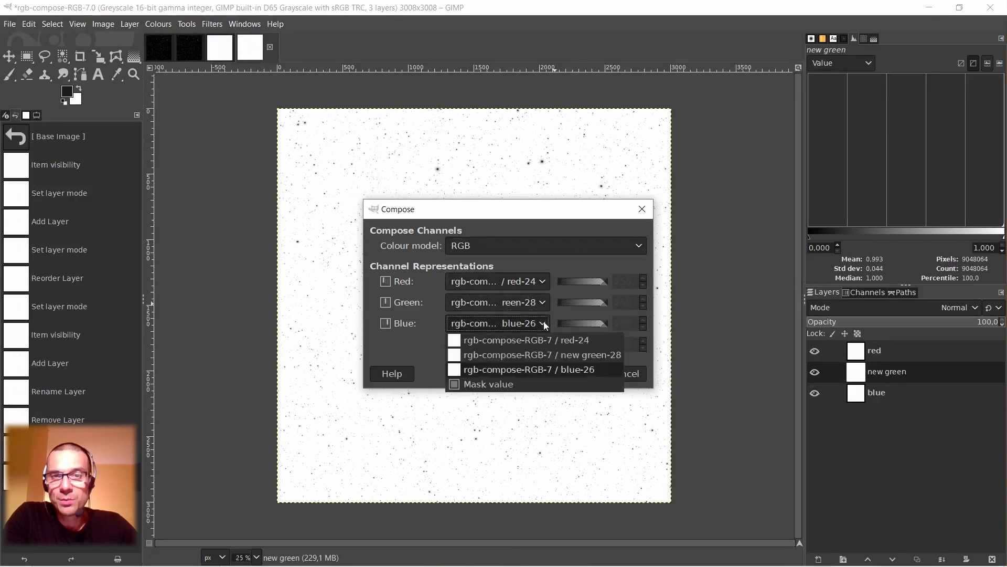
click(552, 370)
click(574, 372)
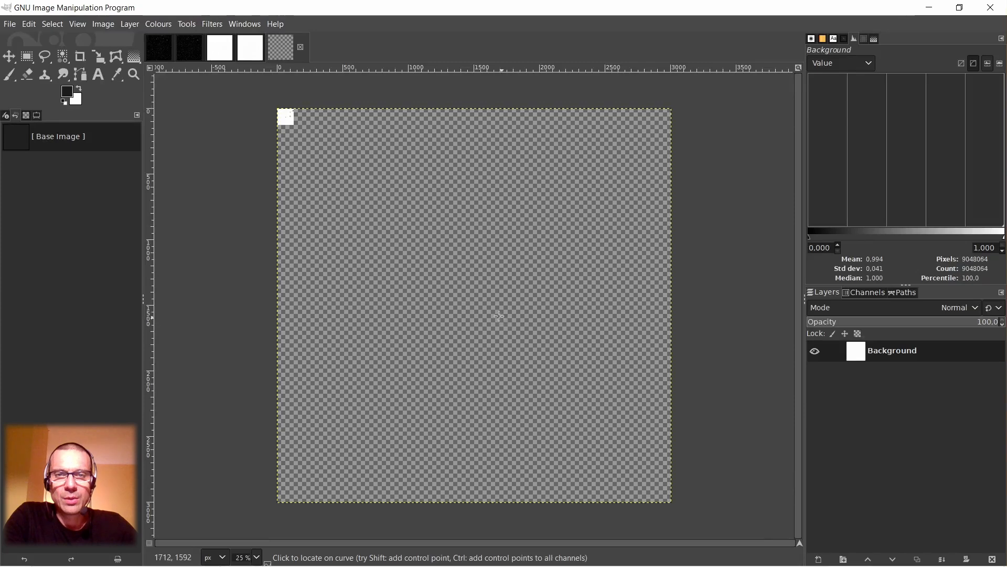
Invert the colours of the newly composed RGB image.
scroll(457, 300, up, 8)
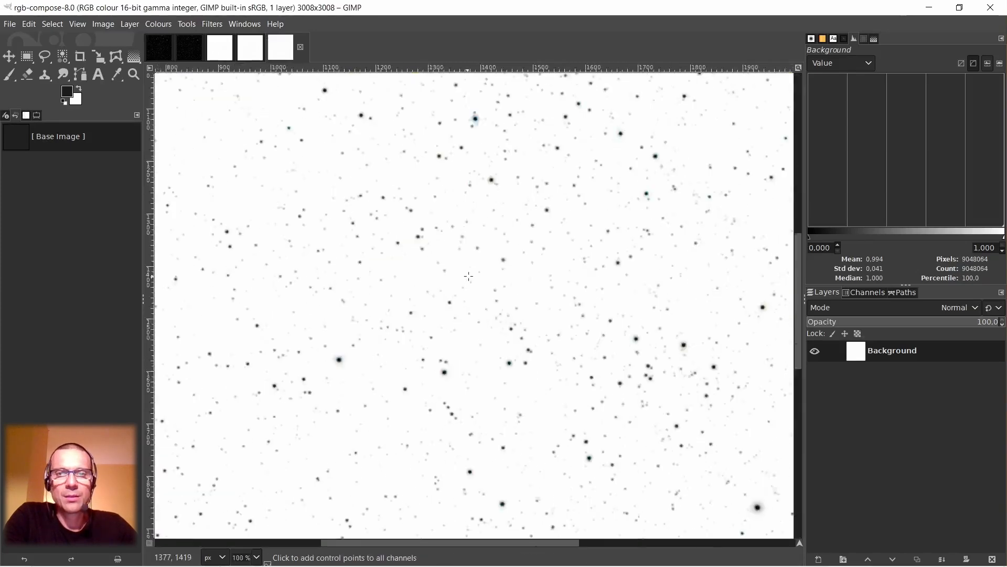
scroll(535, 365, down, 2)
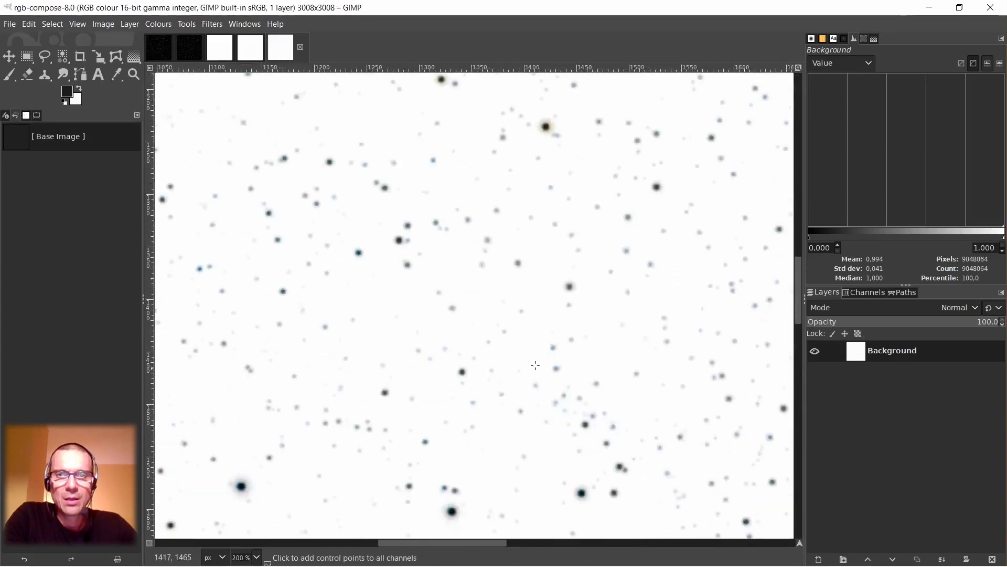
scroll(525, 309, down, 2)
right_click(492, 316)
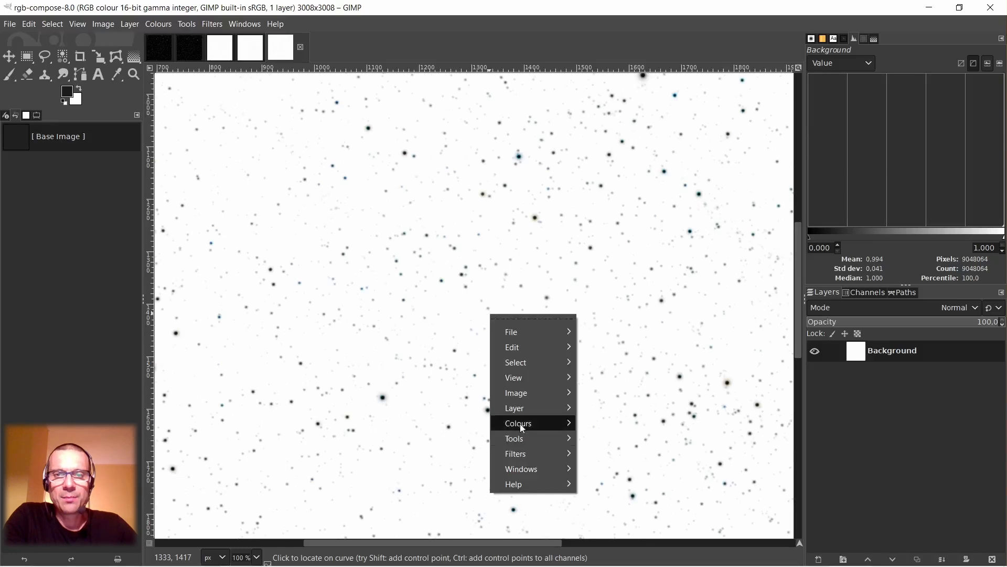
mouse_move(527, 426)
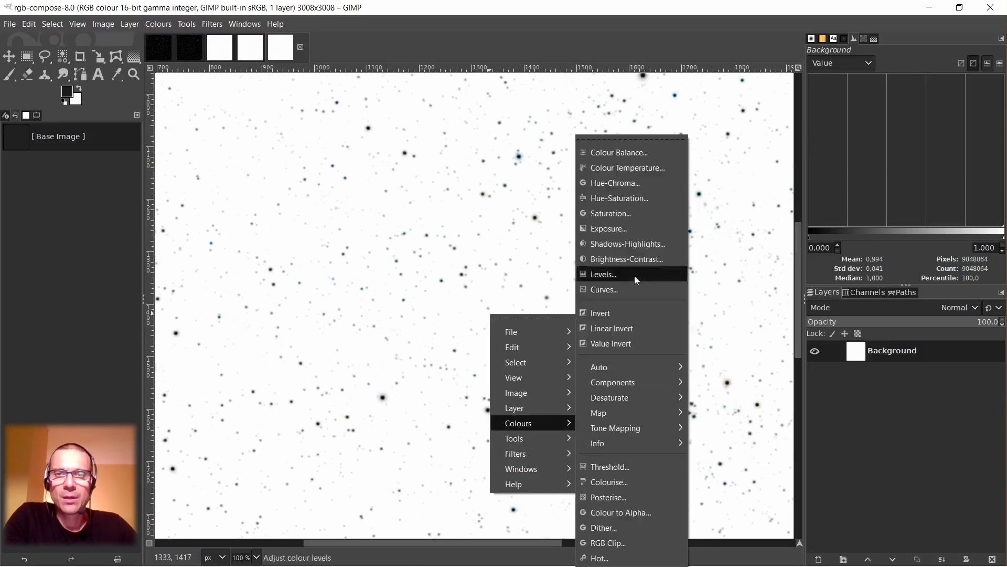
click(606, 316)
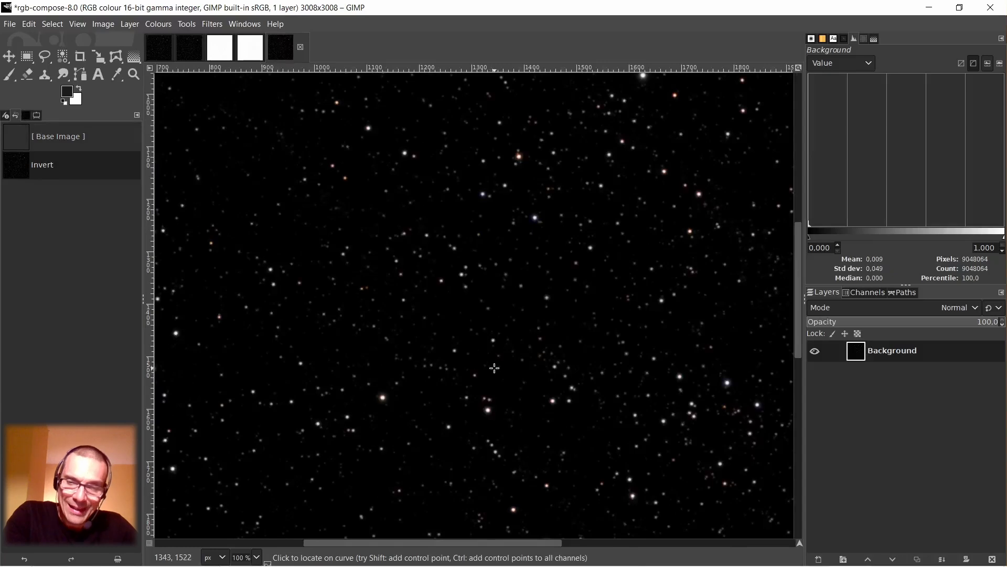
Examine the star colours across the re-inverted image for remaining green or magenta fringes.
scroll(500, 314, up, 5)
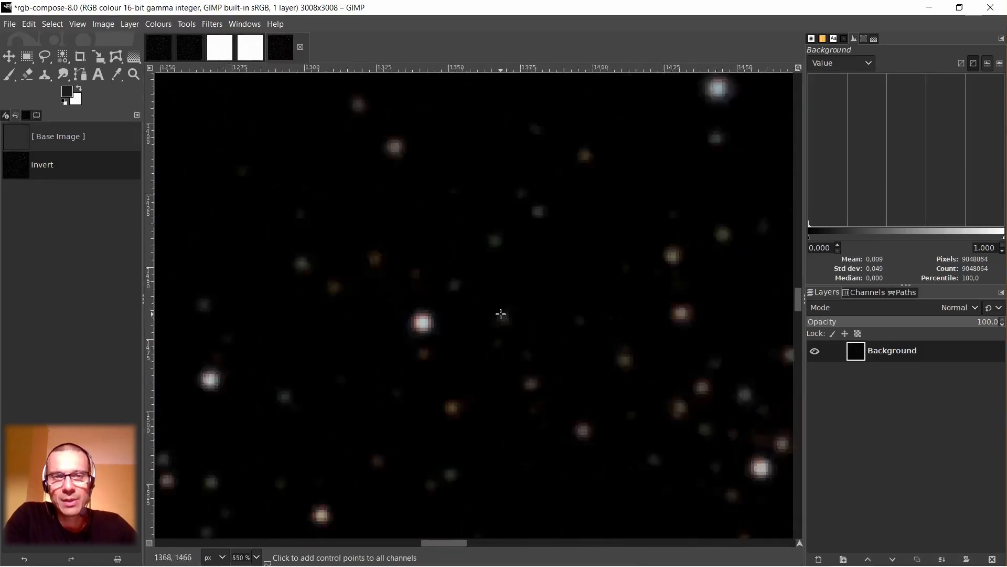
scroll(501, 314, down, 3)
scroll(573, 433, up, 3)
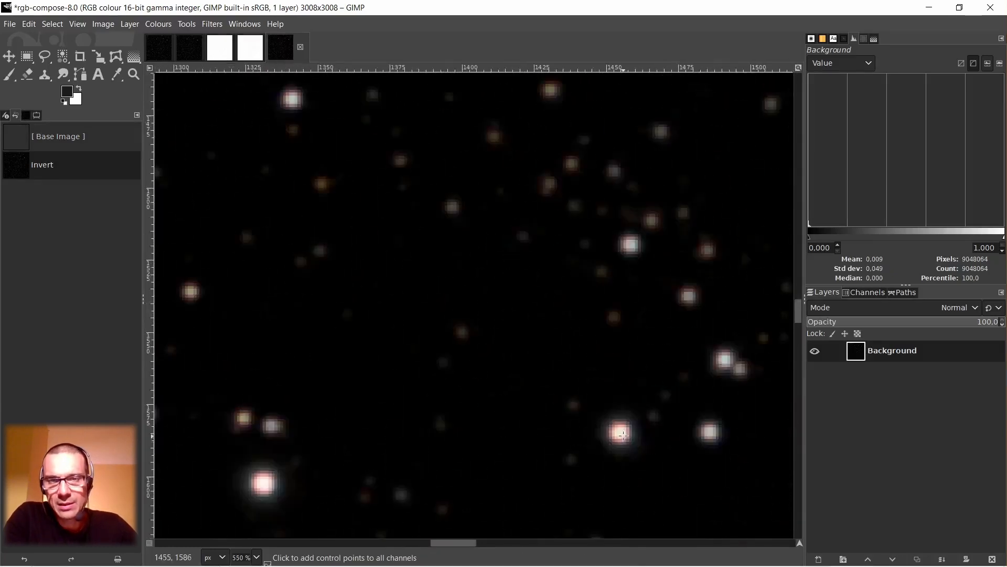
scroll(624, 434, down, 2)
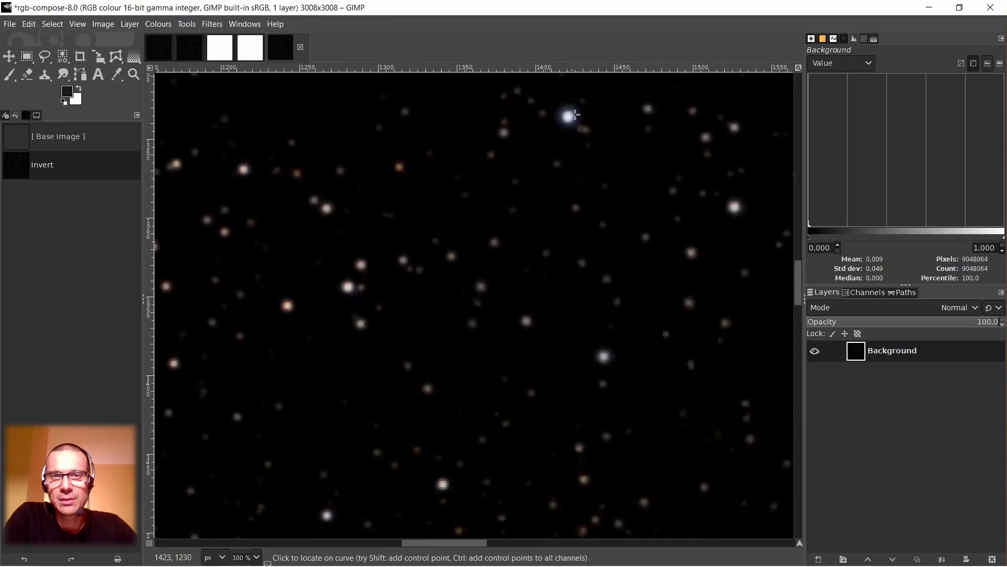
scroll(575, 115, up, 2)
scroll(543, 295, down, 8)
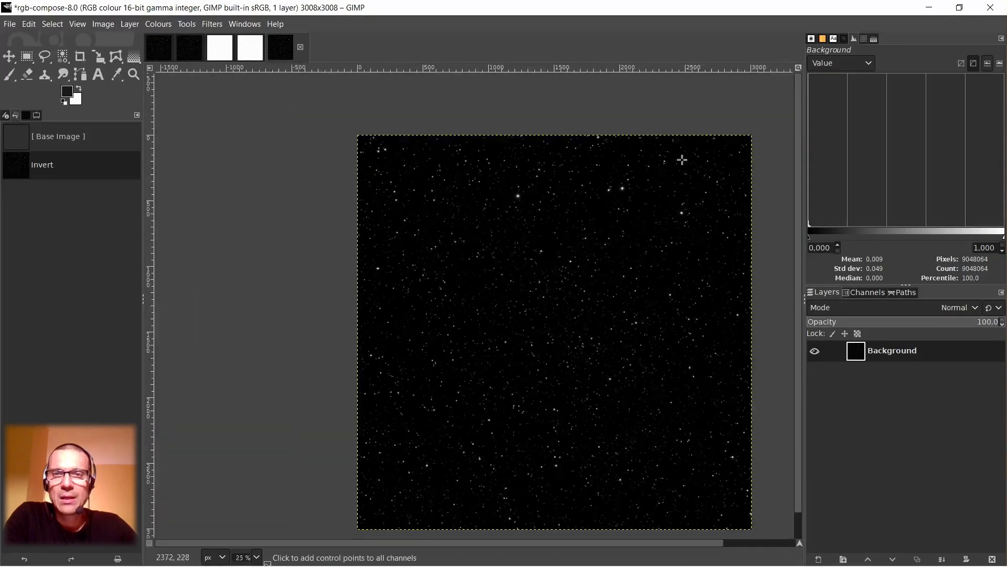
scroll(688, 173, up, 6)
scroll(632, 229, down, 1)
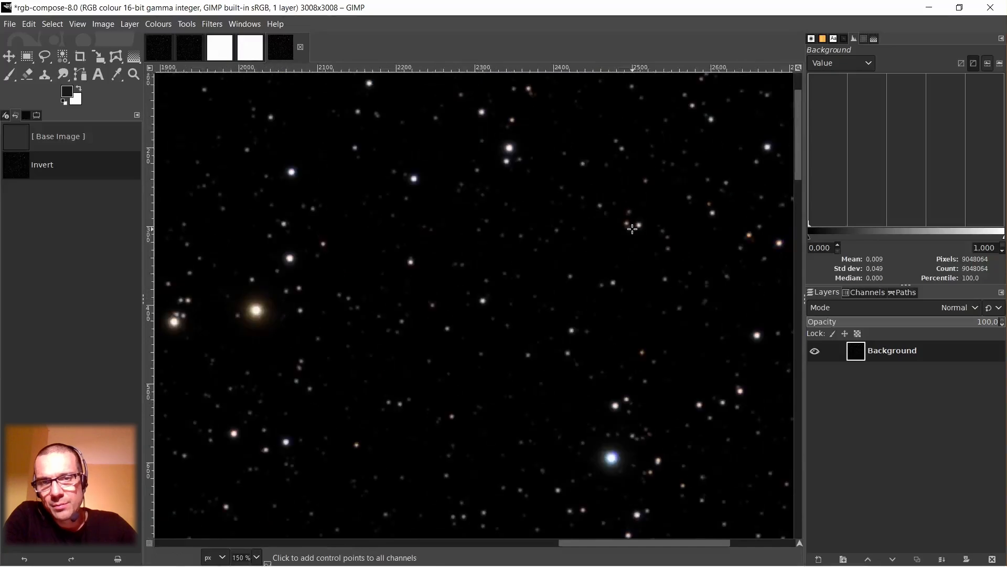
scroll(656, 289, down, 6)
scroll(656, 289, down, 3)
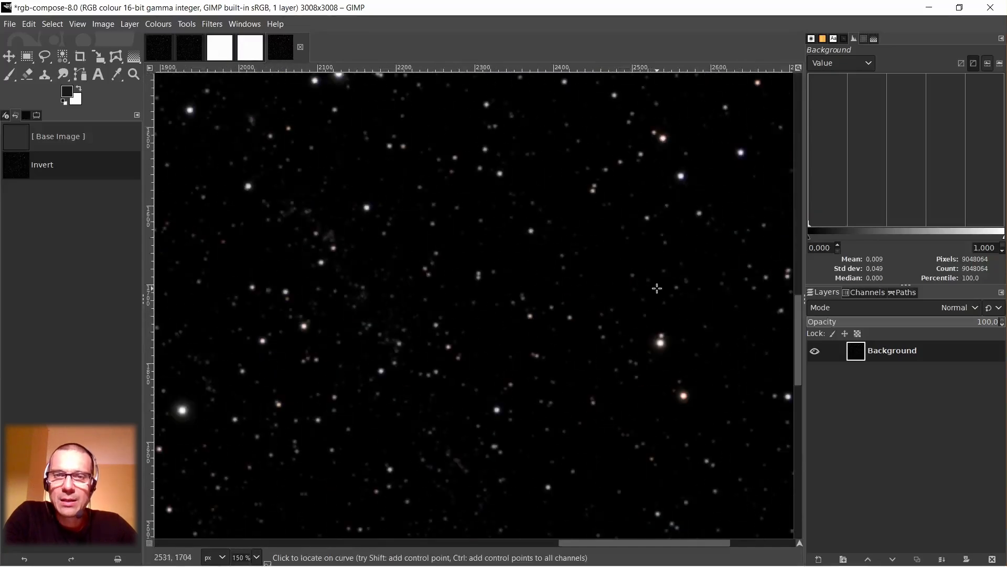
scroll(657, 288, down, 7)
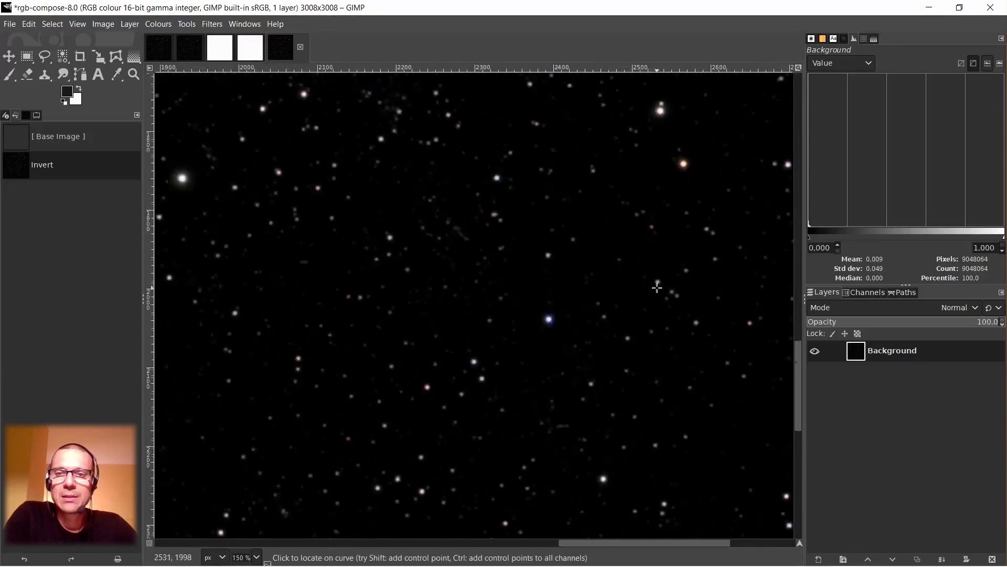
drag(689, 547, 798, 541)
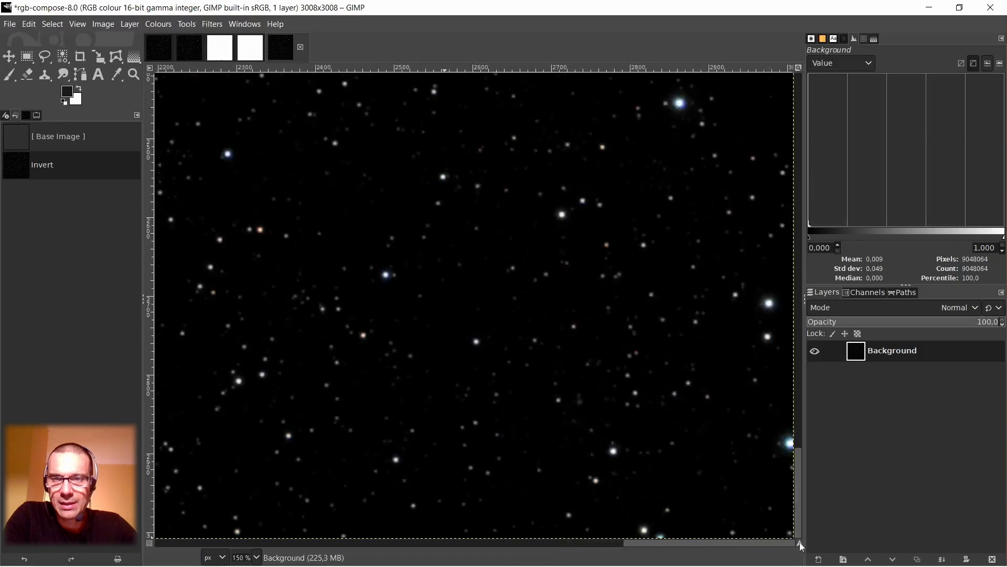
scroll(745, 367, up, 5)
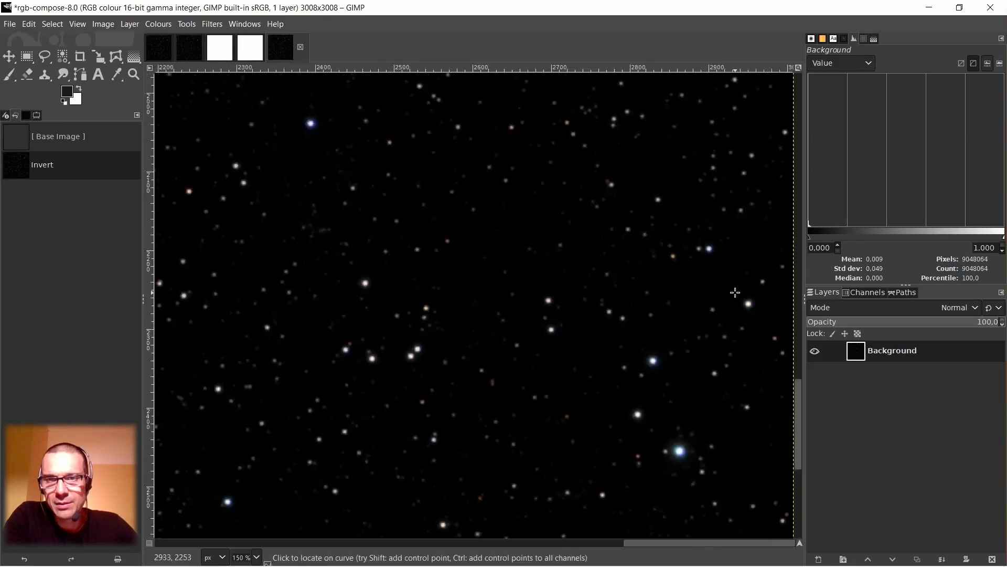
scroll(375, 374, down, 2)
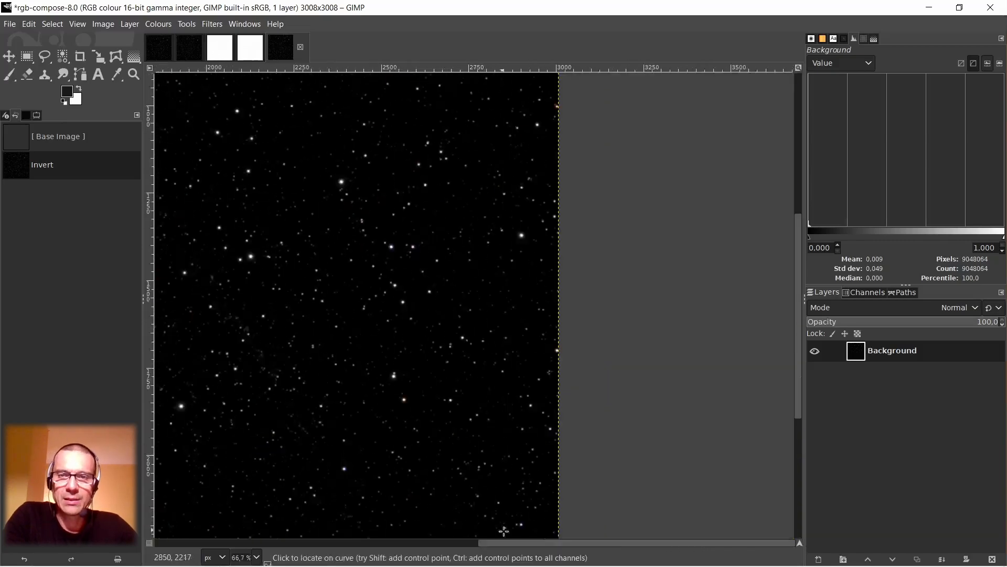
drag(552, 543, 367, 548)
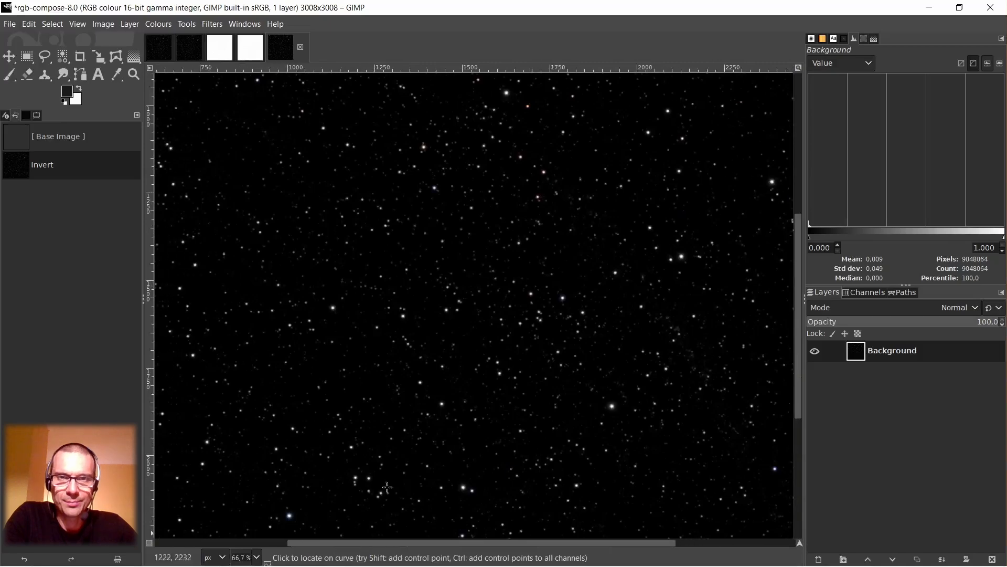
scroll(446, 325, down, 1)
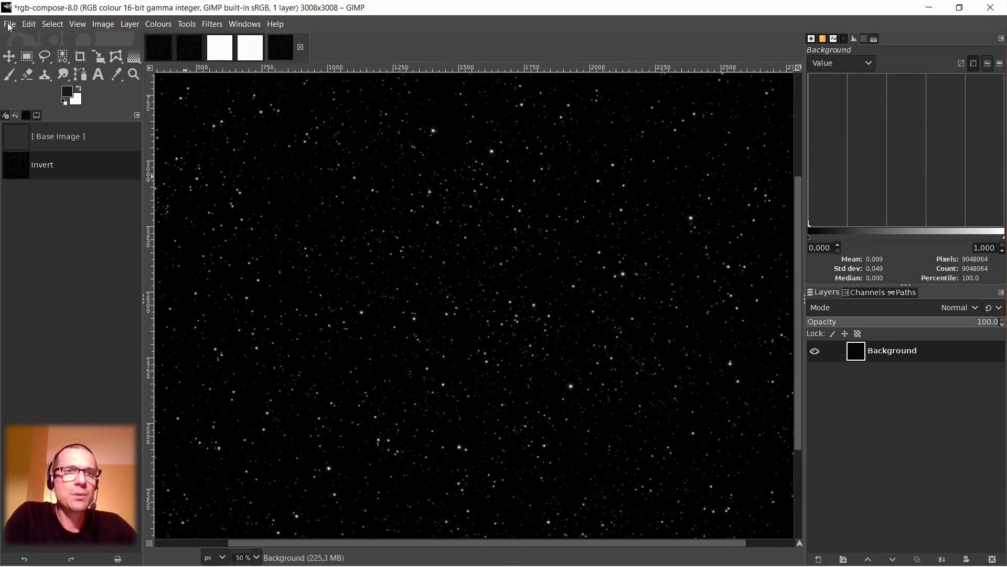
Close the decomposed greyscale image rgb-compose-RGB and discard its changes.
click(255, 46)
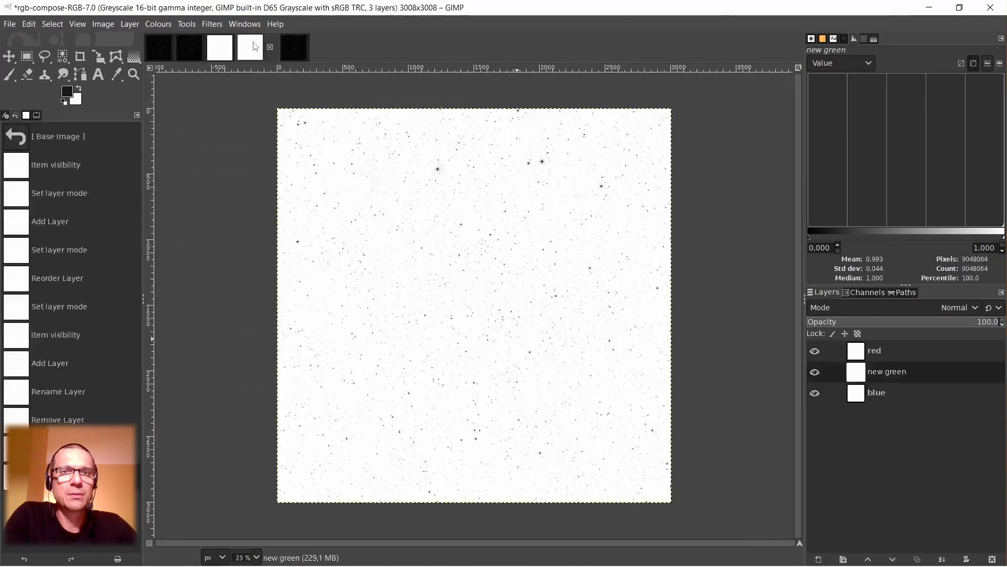
click(270, 47)
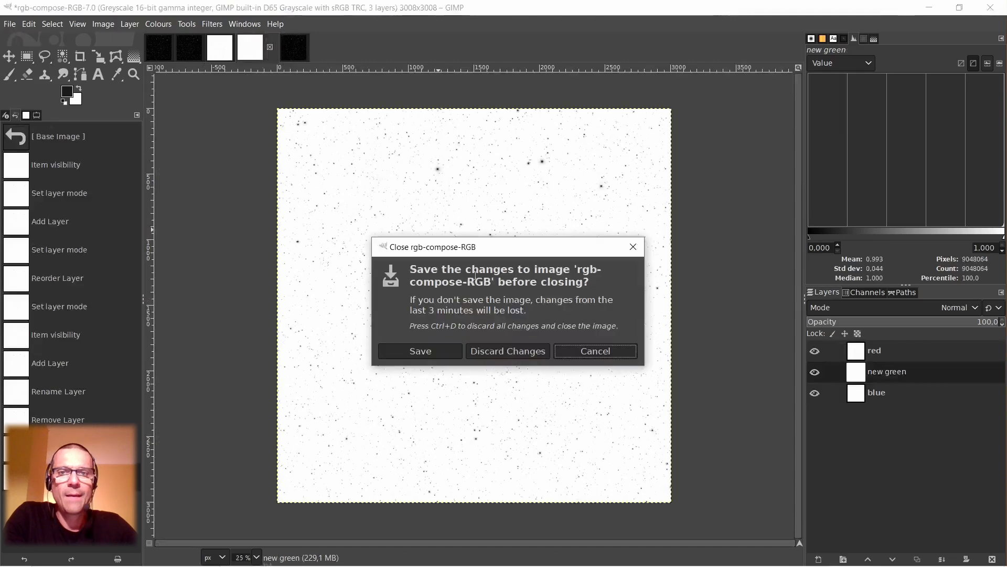
click(509, 351)
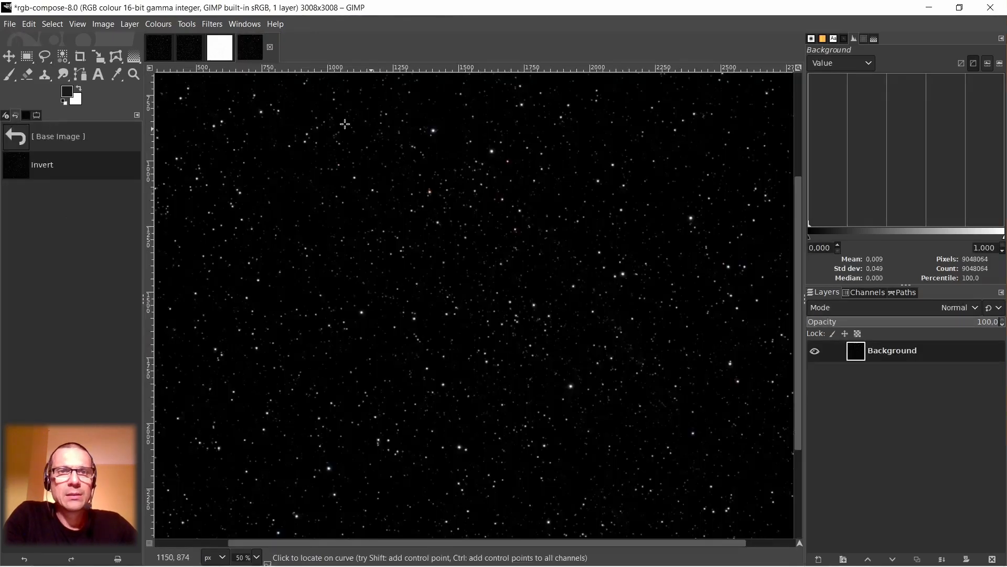
Close the inverted white-background star image rgb-compose-6.0 and discard its changes.
click(220, 47)
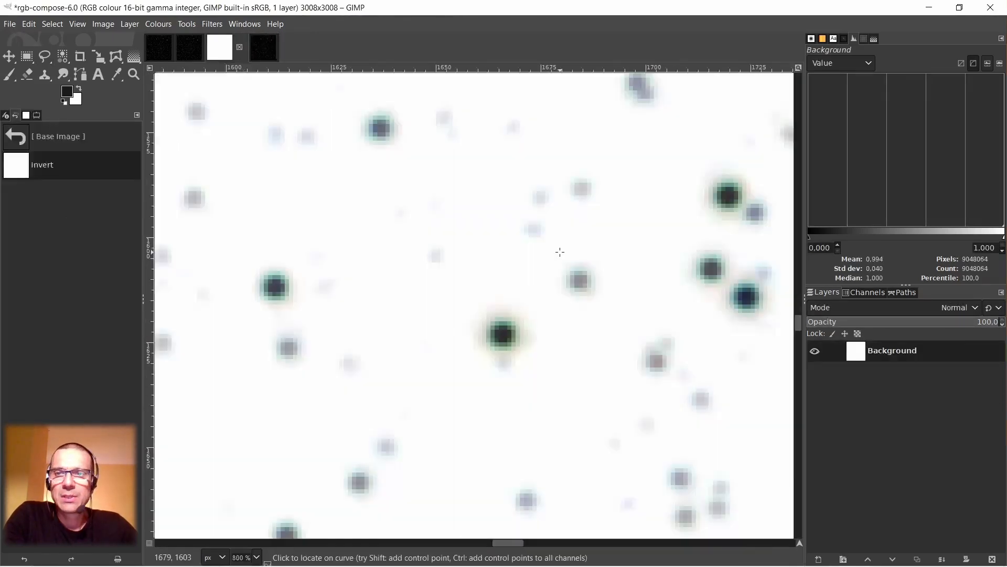
click(239, 47)
click(511, 353)
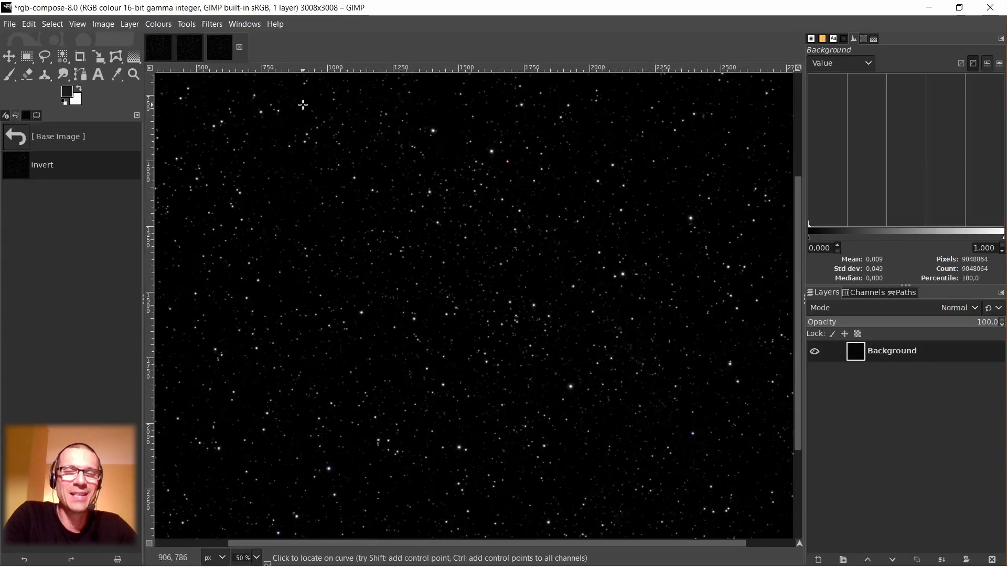
Compare the star colours in the original rgb-compose.xcf image with the corrected image, from the whole field down to individual stars.
click(190, 49)
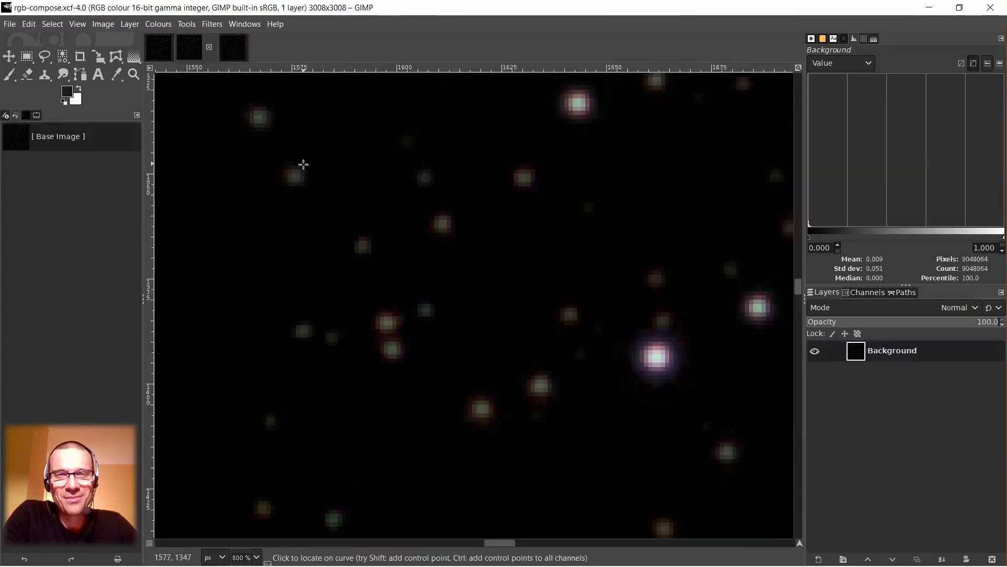
click(236, 56)
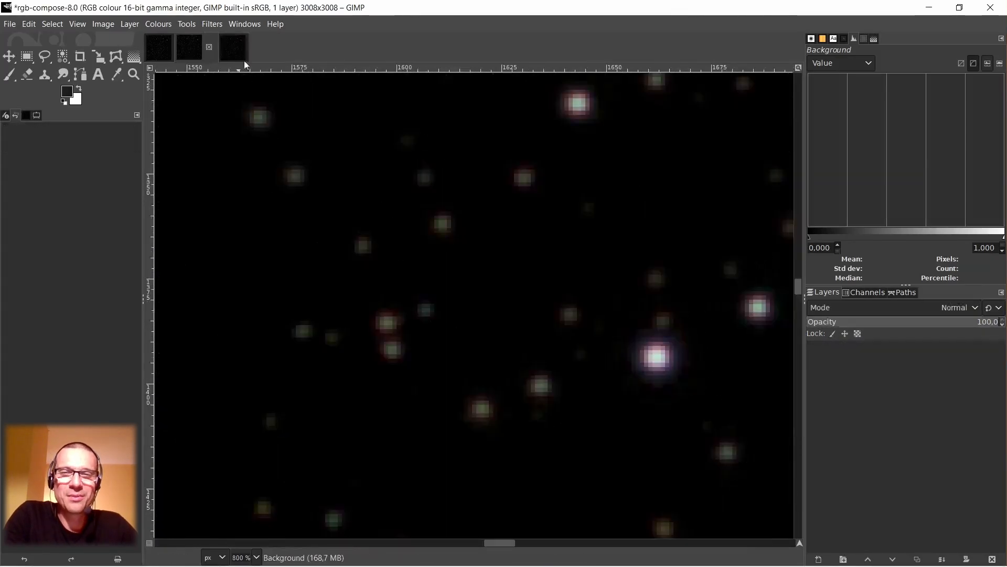
scroll(474, 221, up, 2)
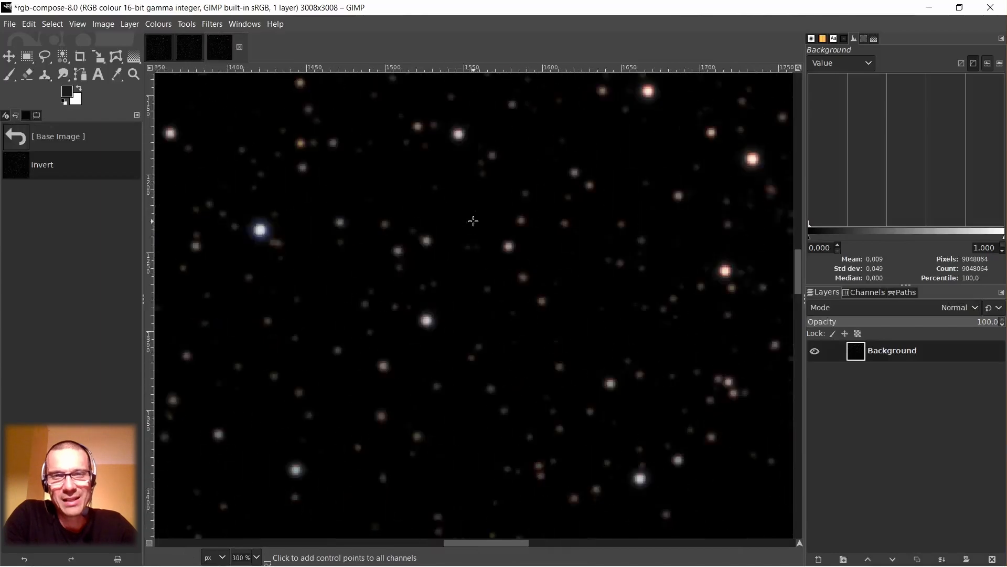
scroll(473, 221, down, 6)
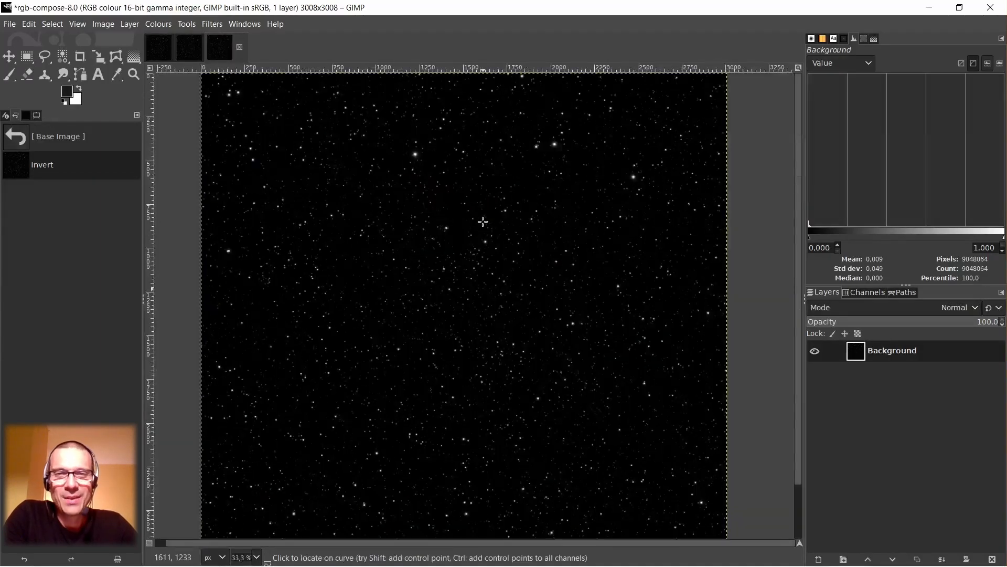
scroll(446, 415, down, 2)
scroll(446, 414, down, 1)
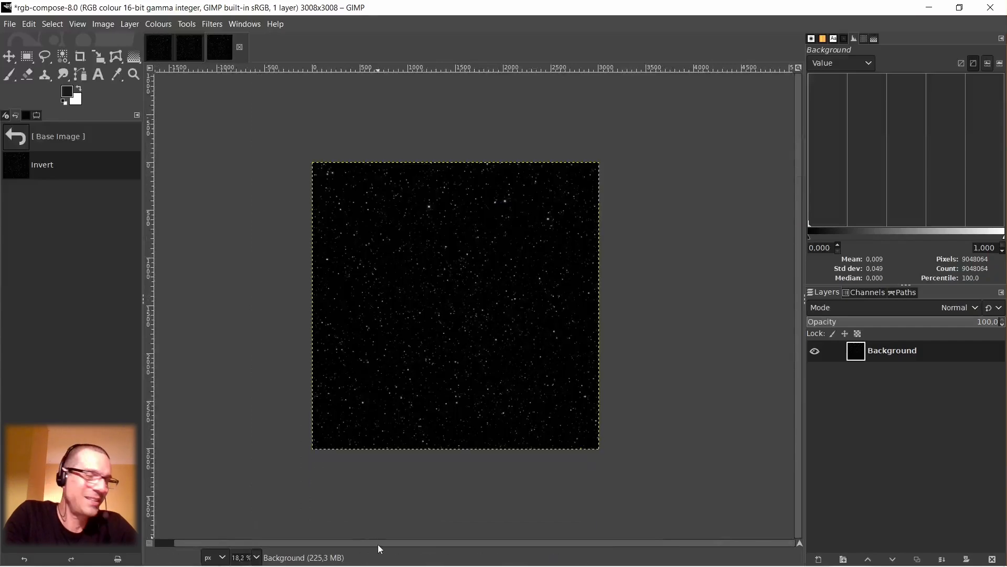
scroll(336, 540, left, 1)
scroll(485, 306, up, 2)
scroll(485, 306, up, 2)
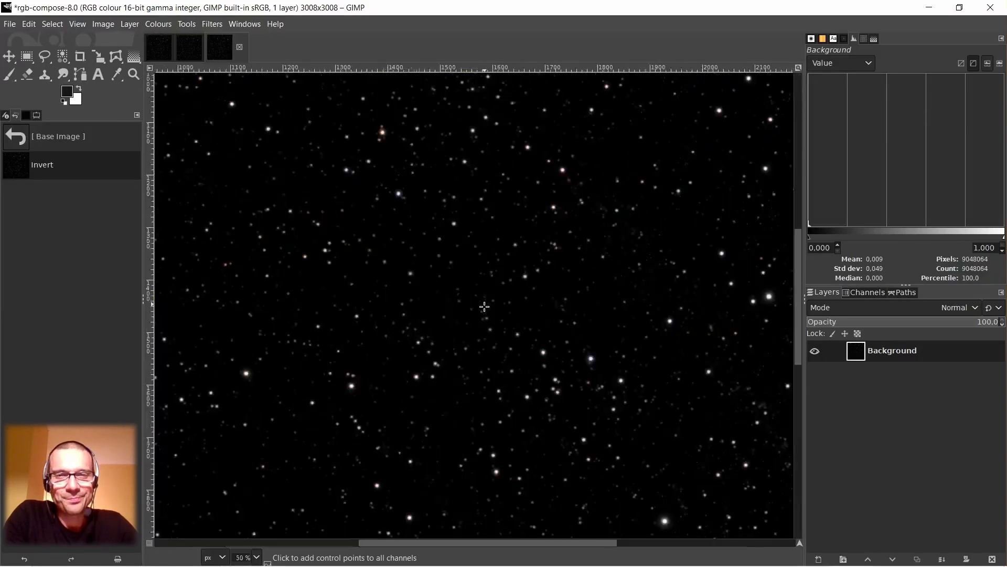
scroll(506, 254, up, 5)
scroll(510, 255, down, 1)
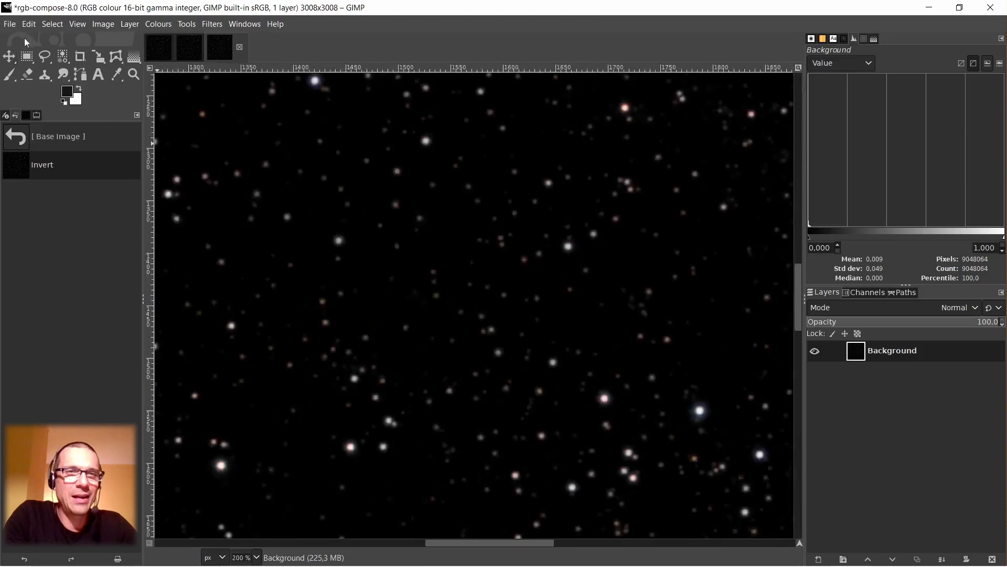
Save the corrected star image as rgb-compose in the Downloads\Autosave folder, replacing the existing rgb-compose.xcf.
click(10, 24)
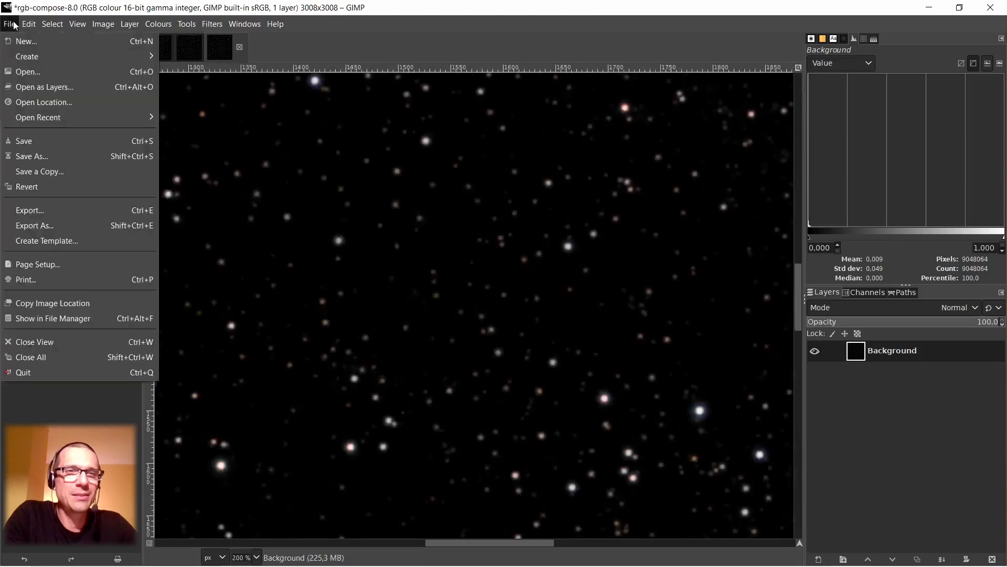
click(13, 141)
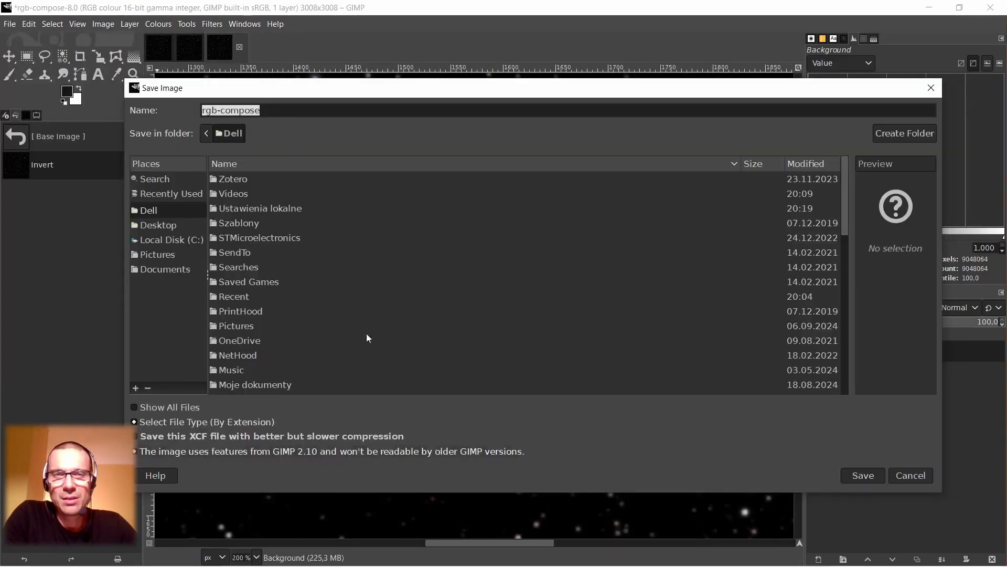
click(169, 270)
click(149, 213)
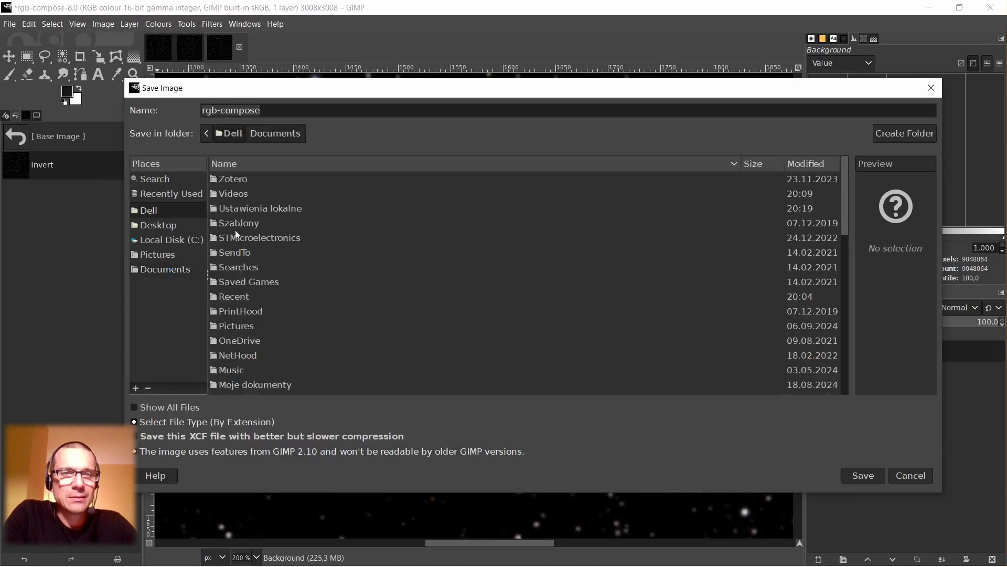
scroll(280, 318, down, 5)
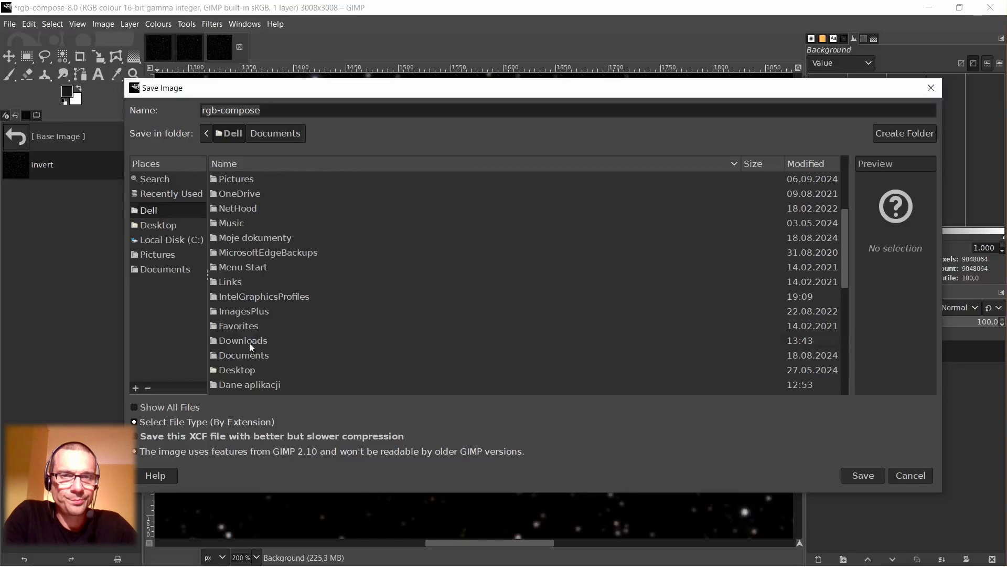
double_click(250, 342)
click(245, 193)
double_click(243, 191)
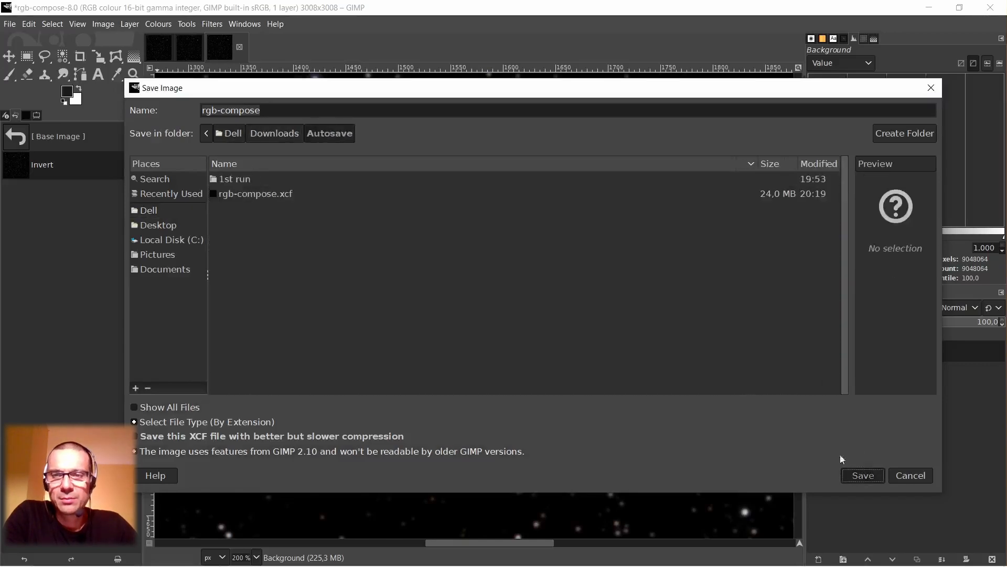
click(855, 473)
click(608, 346)
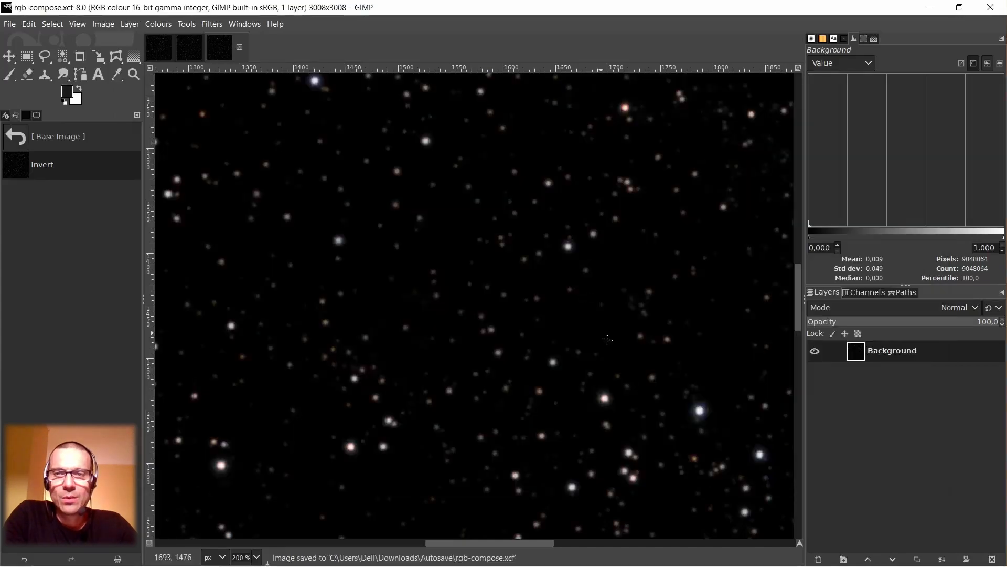
Examine the star colours of the saved corrected image, both close up and across the whole field.
scroll(589, 275, up, 4)
scroll(490, 189, down, 7)
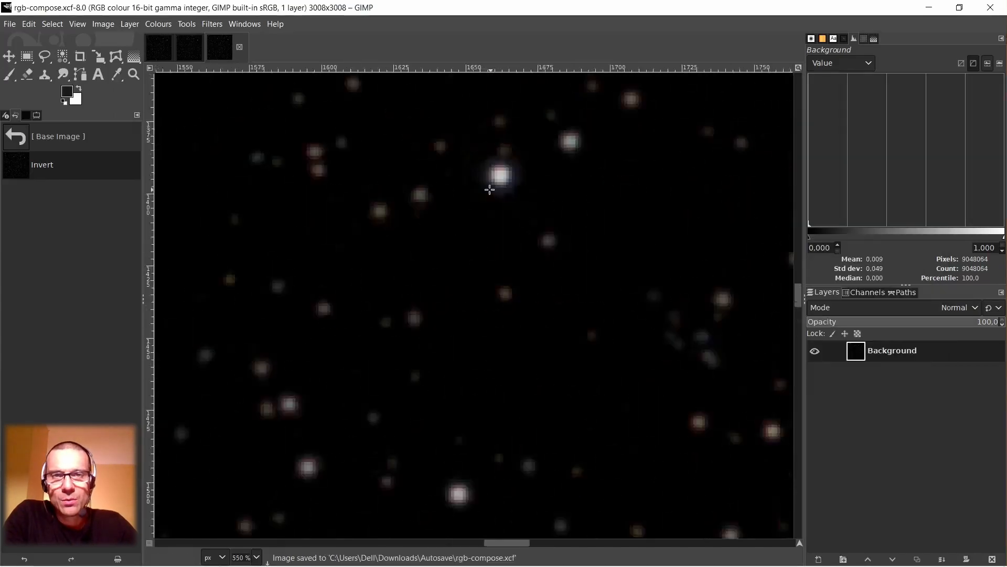
scroll(493, 242, down, 2)
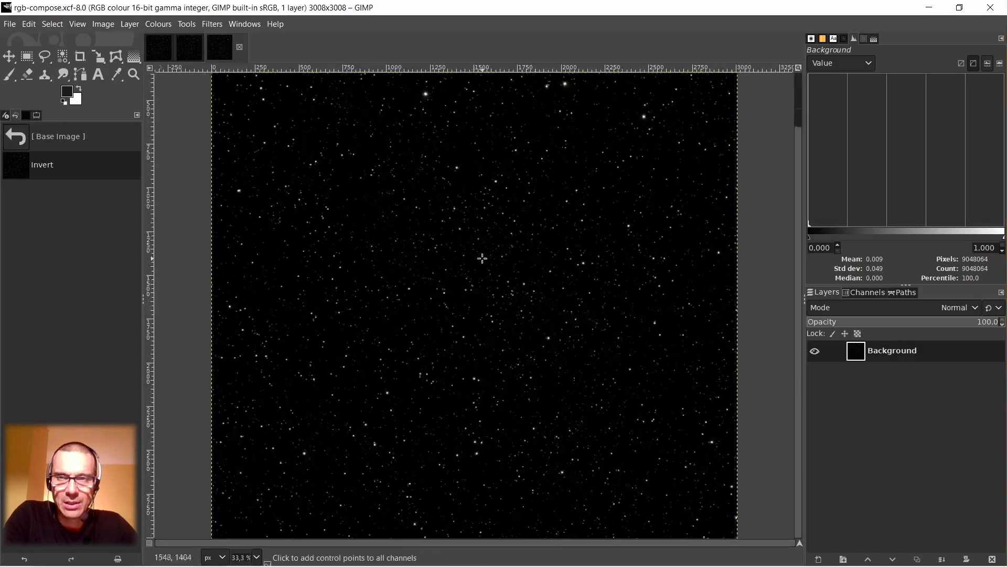
scroll(481, 259, down, 2)
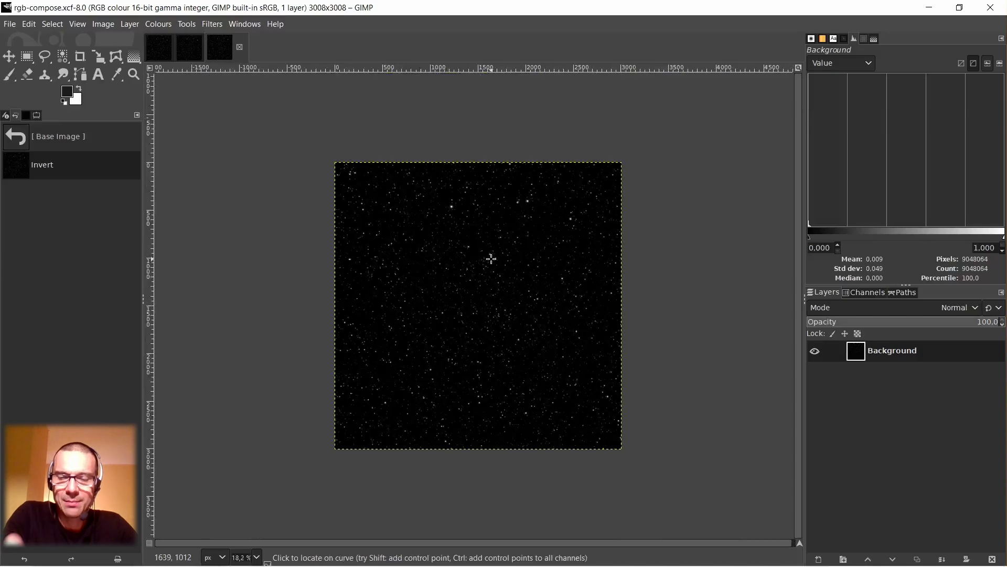
scroll(491, 260, up, 5)
scroll(490, 262, up, 2)
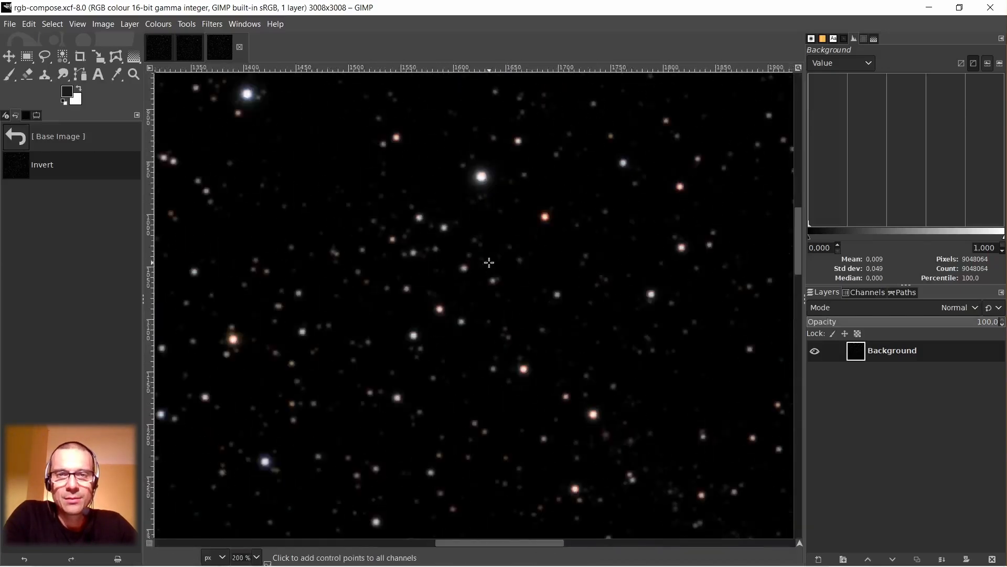
scroll(458, 295, down, 4)
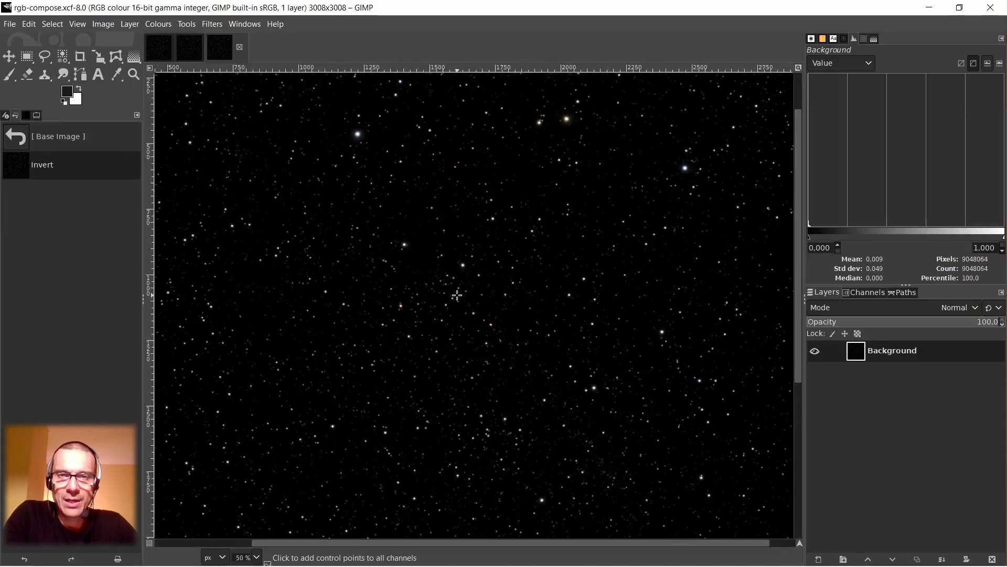
scroll(458, 295, down, 2)
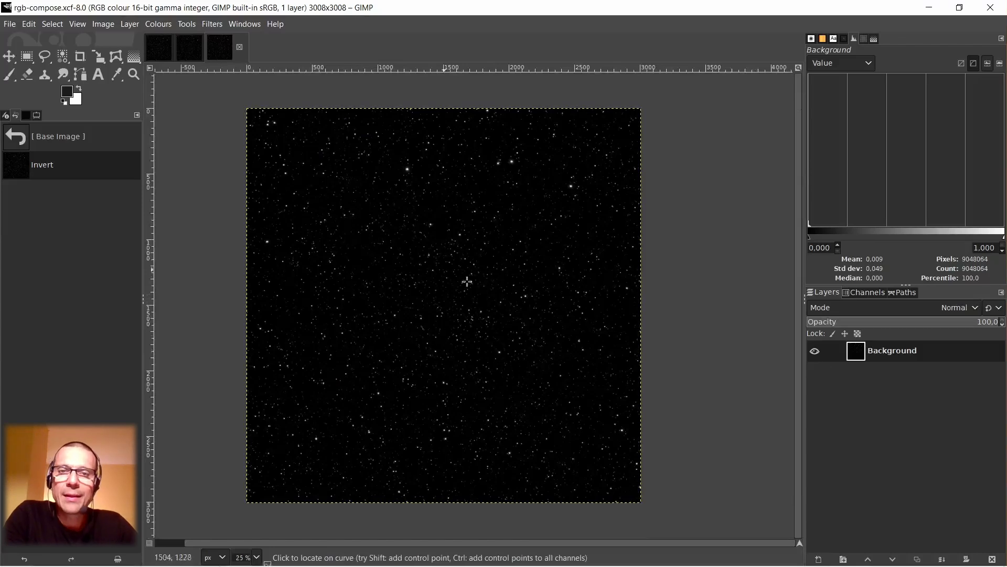
Duplicate the Background layer of the corrected star image.
right_click(857, 356)
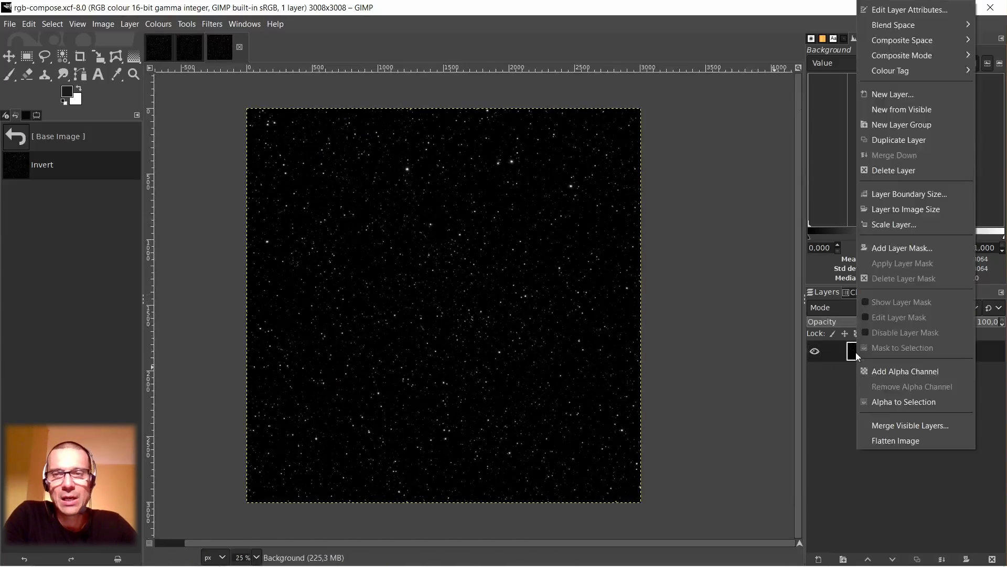
click(901, 142)
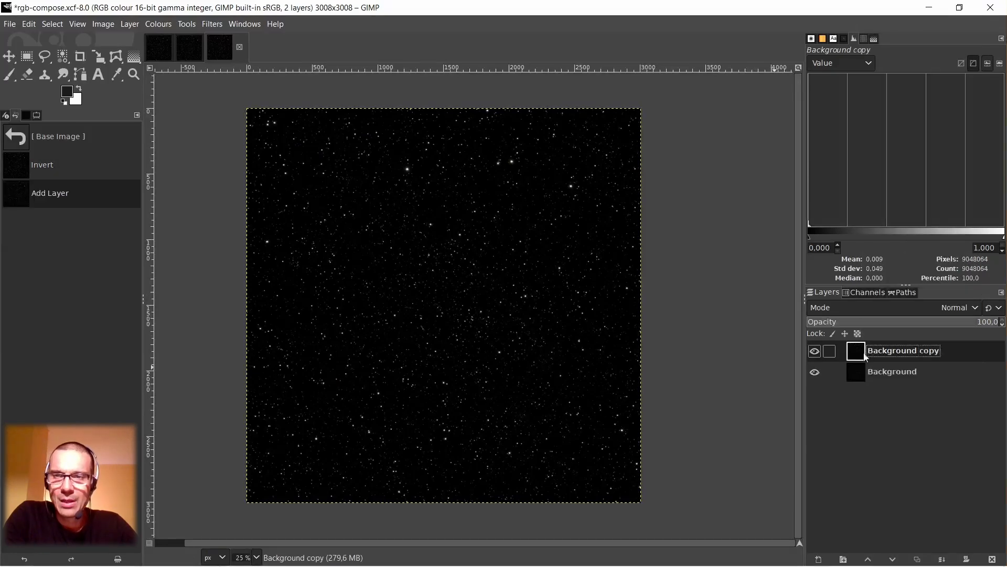
Select the brighter stars on the duplicate layer with Select by Colour, sampling the bright blue-white star and widening the threshold.
key(1)
key(2)
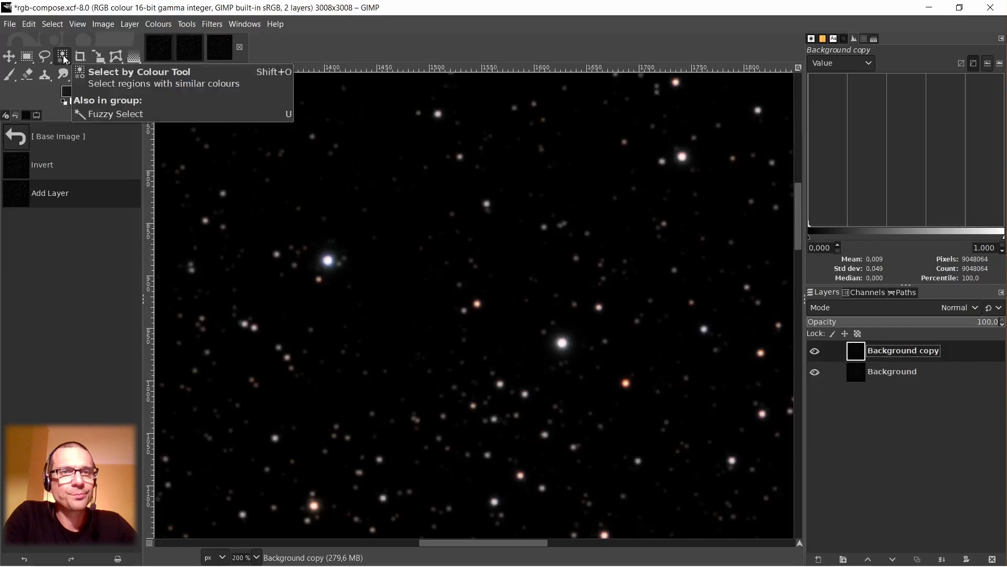
click(38, 117)
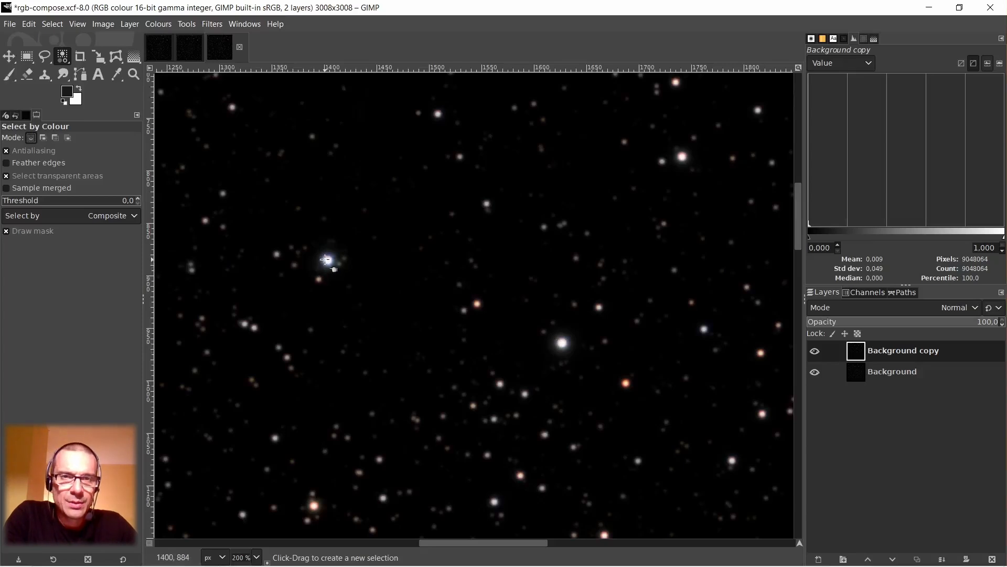
drag(326, 259, 651, 276)
mouse_move(643, 273)
mouse_down()
mouse_move(577, 275)
mouse_move(632, 275)
mouse_up()
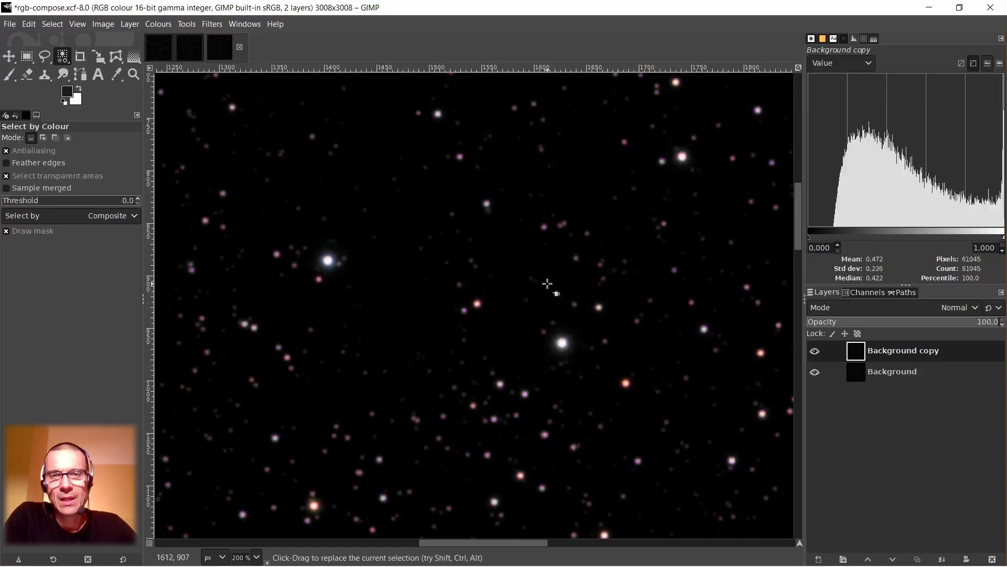
scroll(548, 283, up, 10)
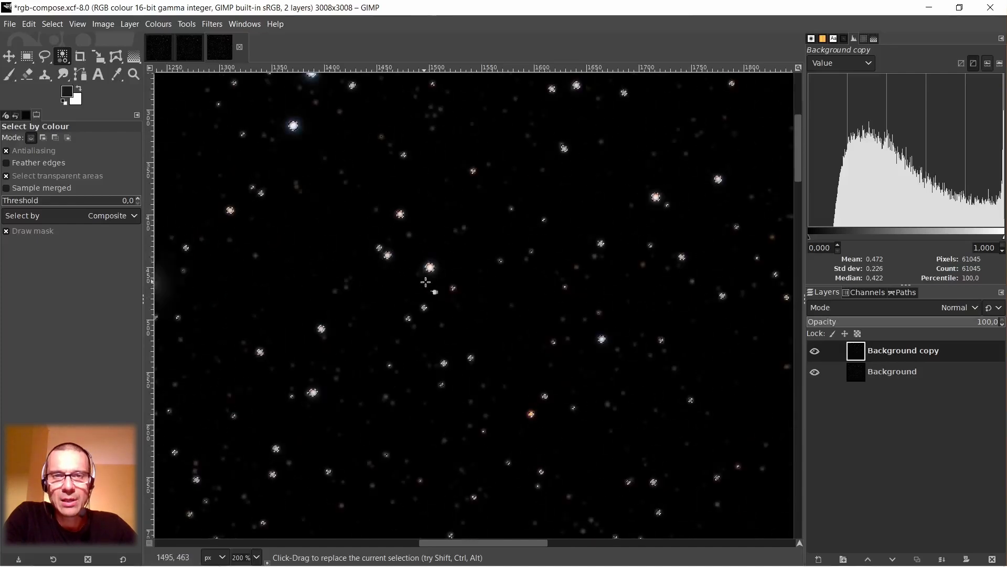
scroll(493, 269, down, 5)
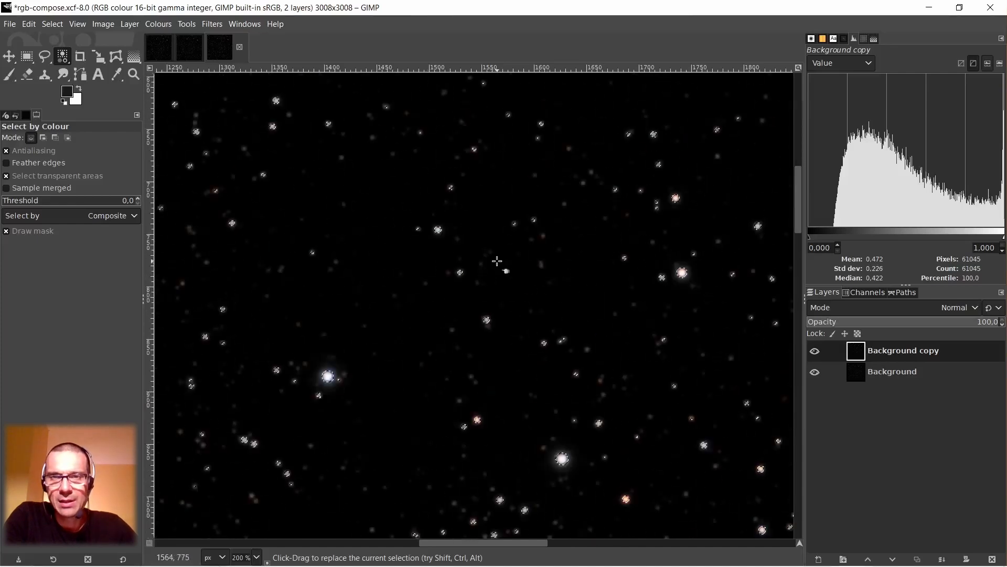
Grow the star selection by 6 px and check how it encloses the halo of the bright blue-white star.
click(53, 24)
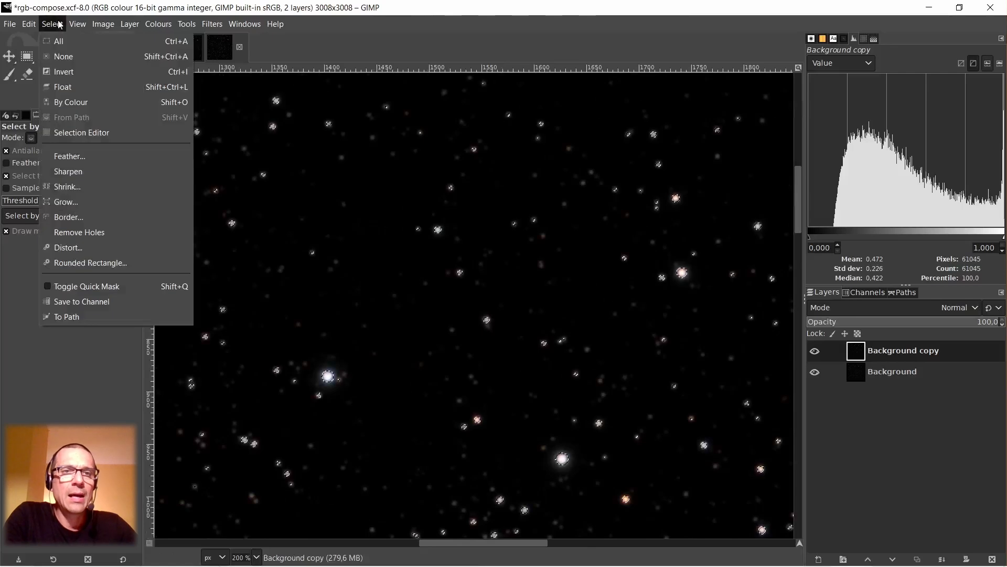
click(75, 202)
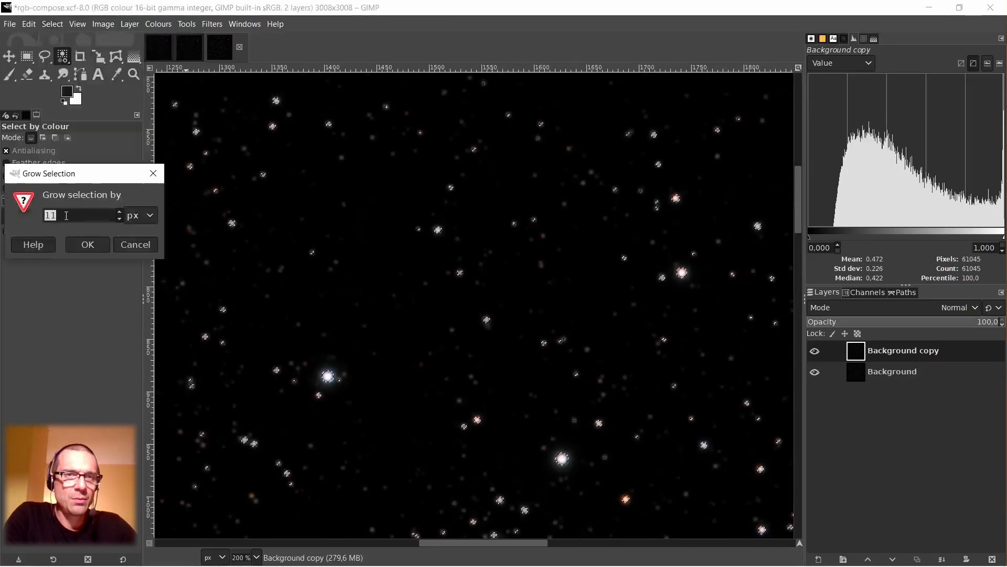
text(6)
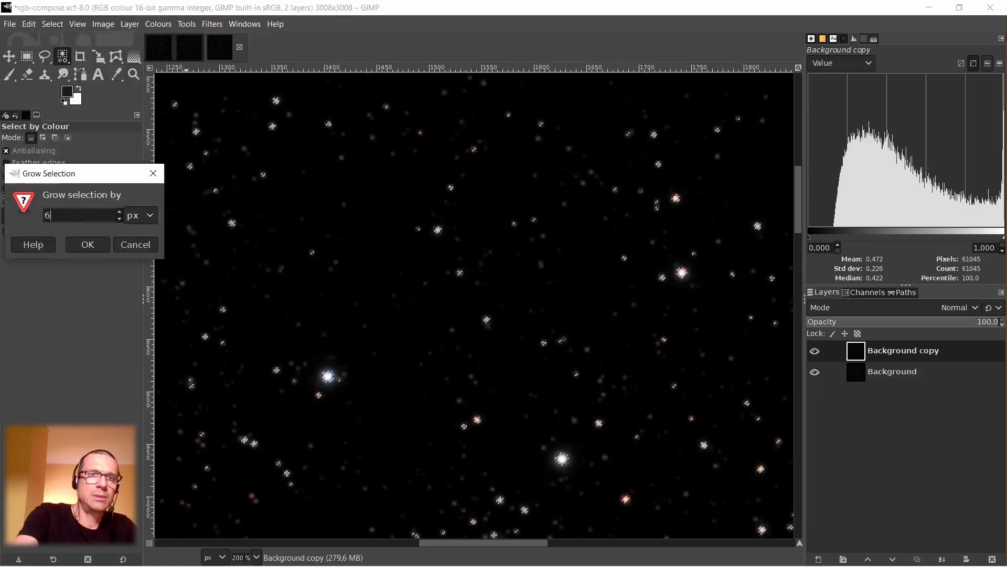
click(87, 245)
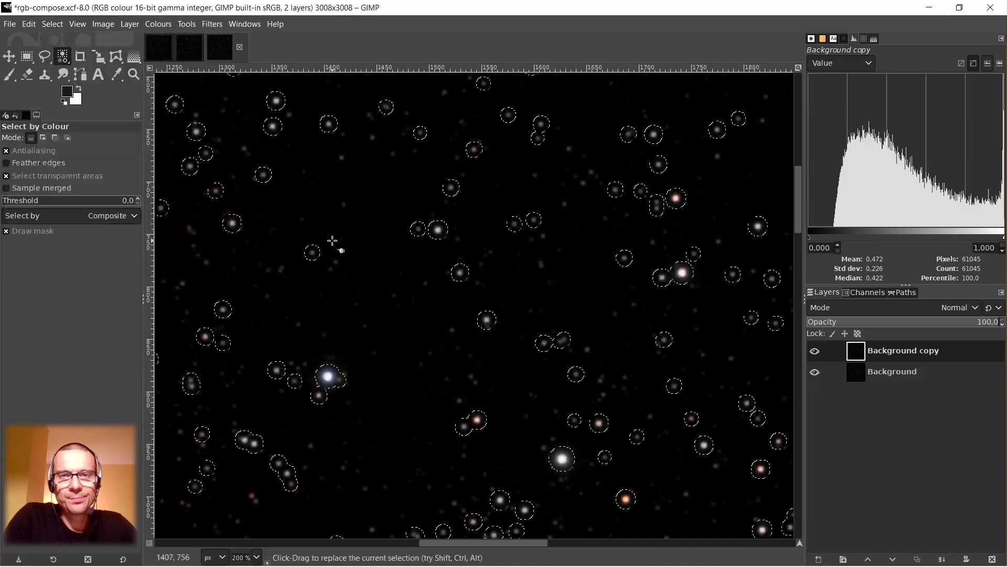
scroll(321, 393, up, 6)
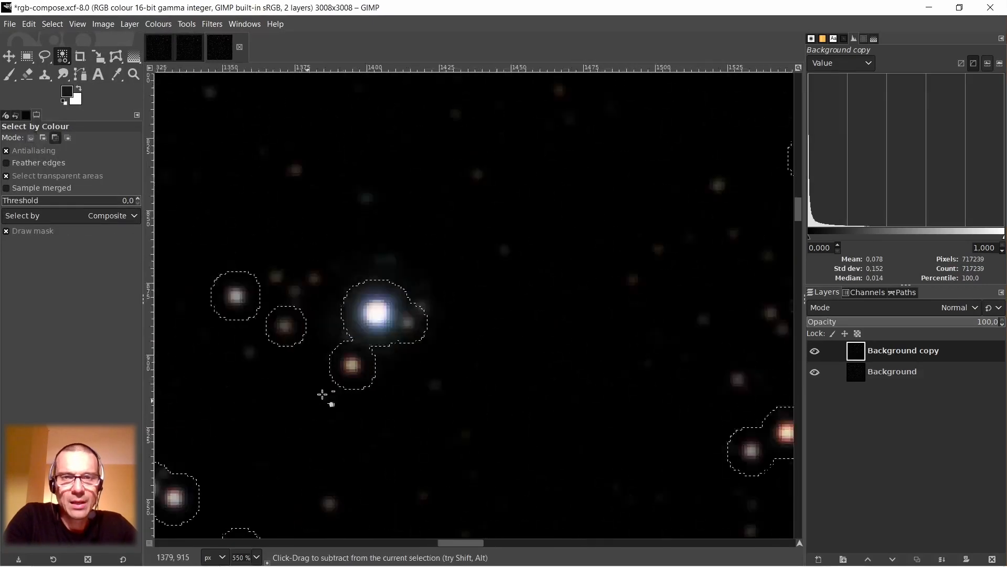
scroll(427, 265, down, 5)
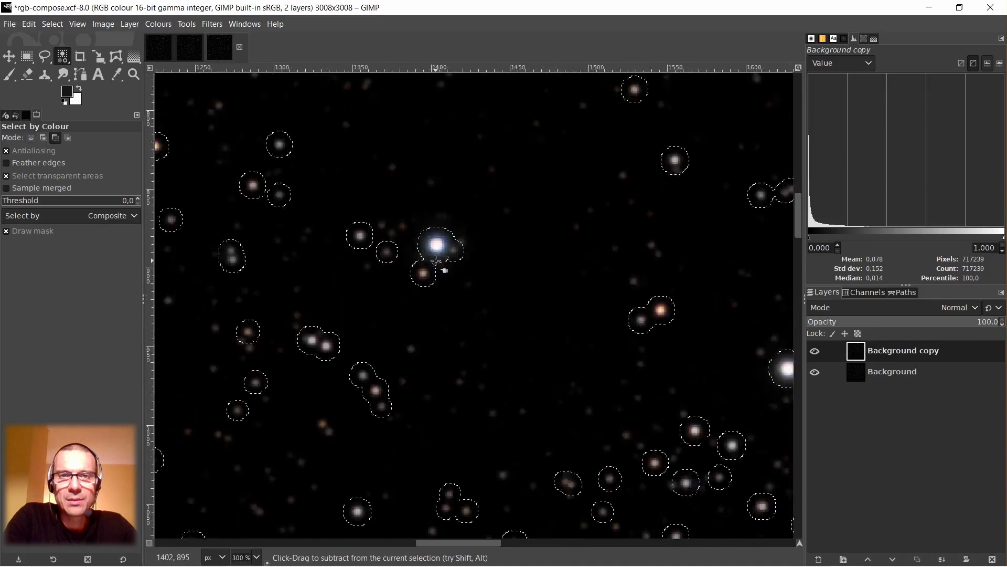
scroll(436, 258, up, 4)
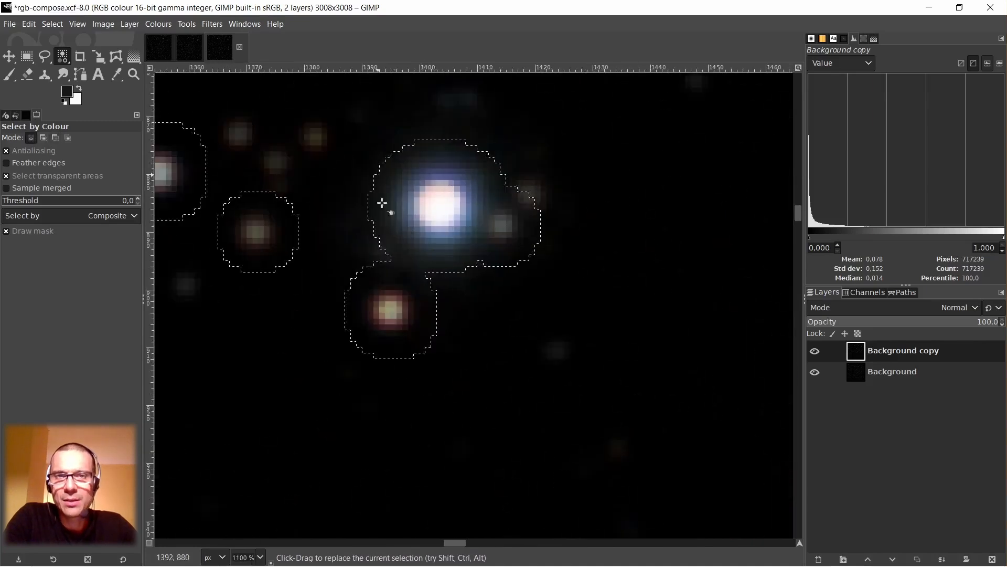
Examine how the grown selection encloses the stars across the field, checking its coverage with the Quick Mask overlay before returning to outlines.
scroll(412, 211, down, 1)
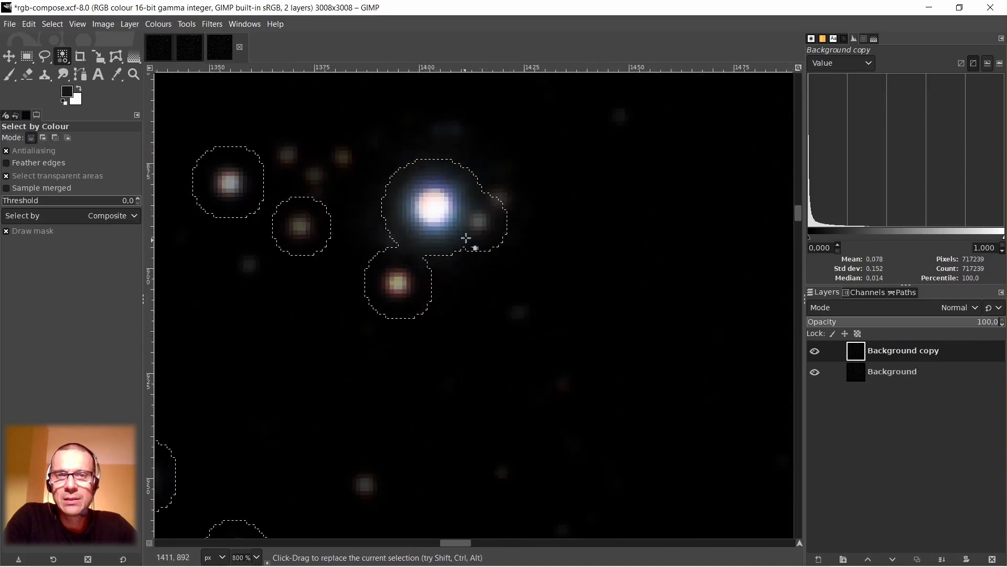
scroll(457, 251, down, 2)
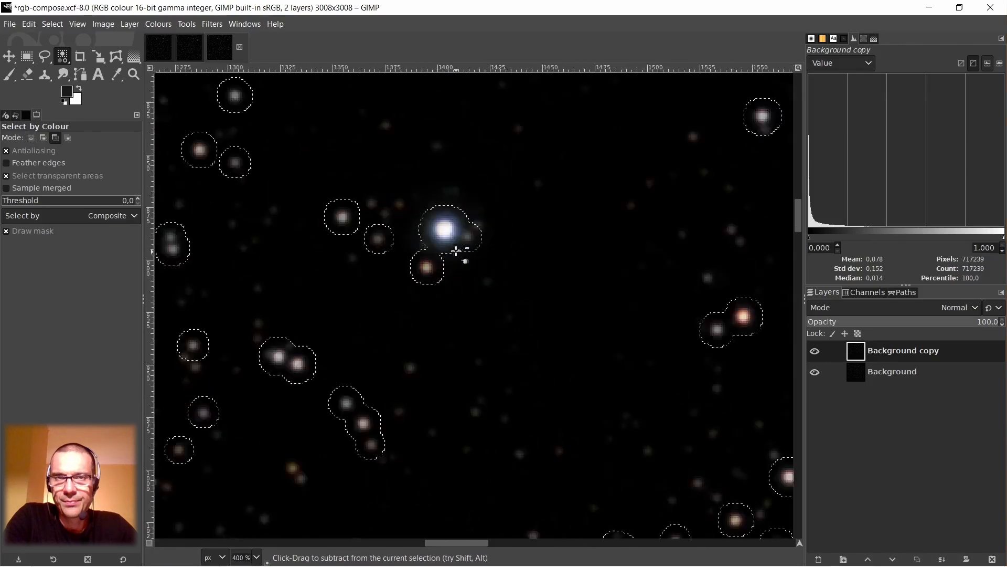
scroll(458, 251, down, 2)
scroll(690, 302, up, 6)
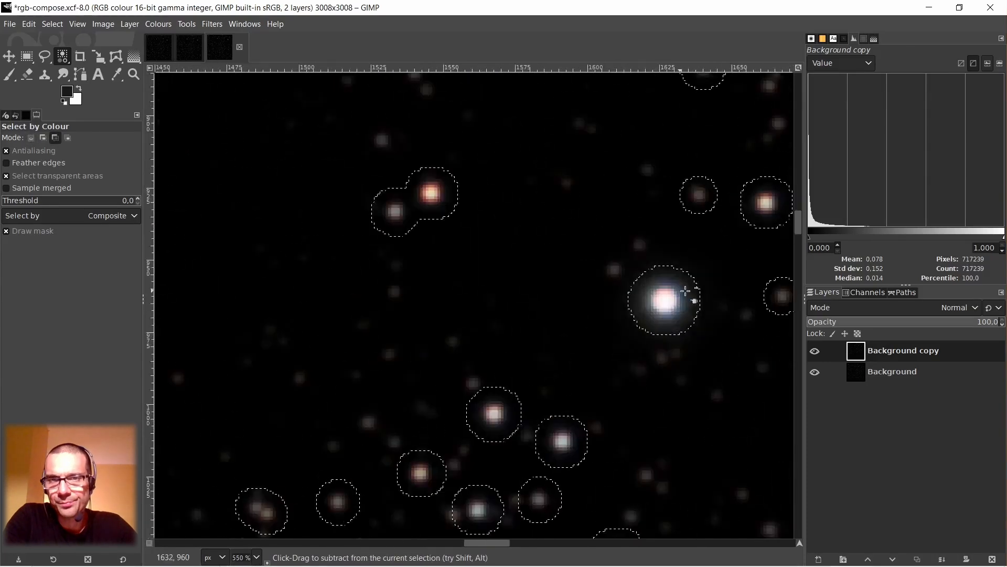
scroll(694, 299, down, 6)
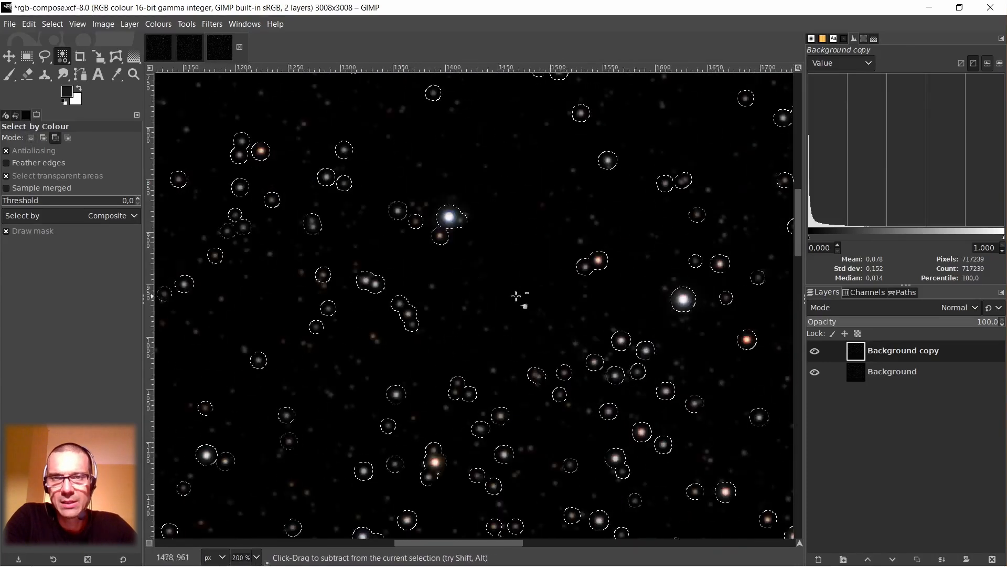
scroll(420, 231, up, 4)
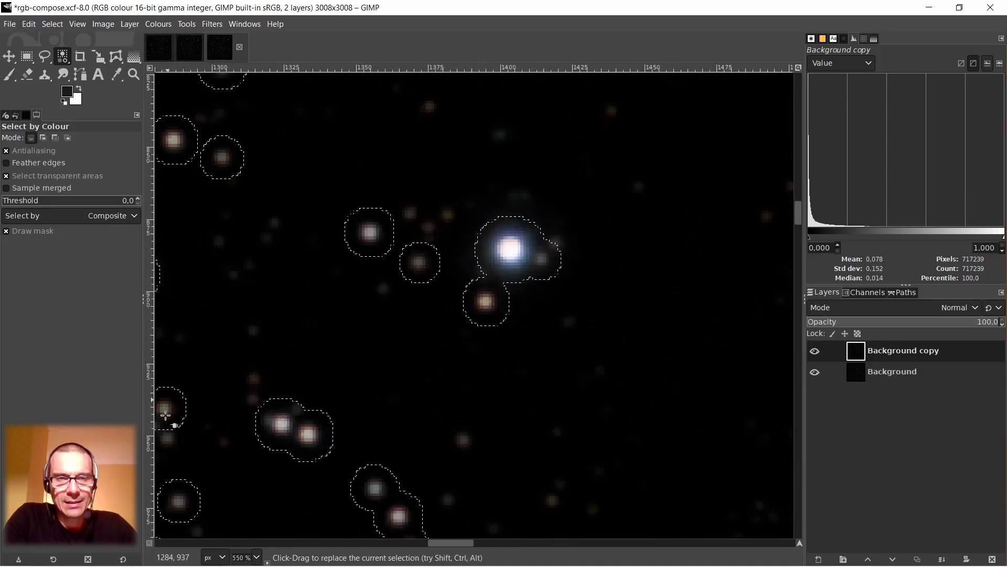
click(150, 543)
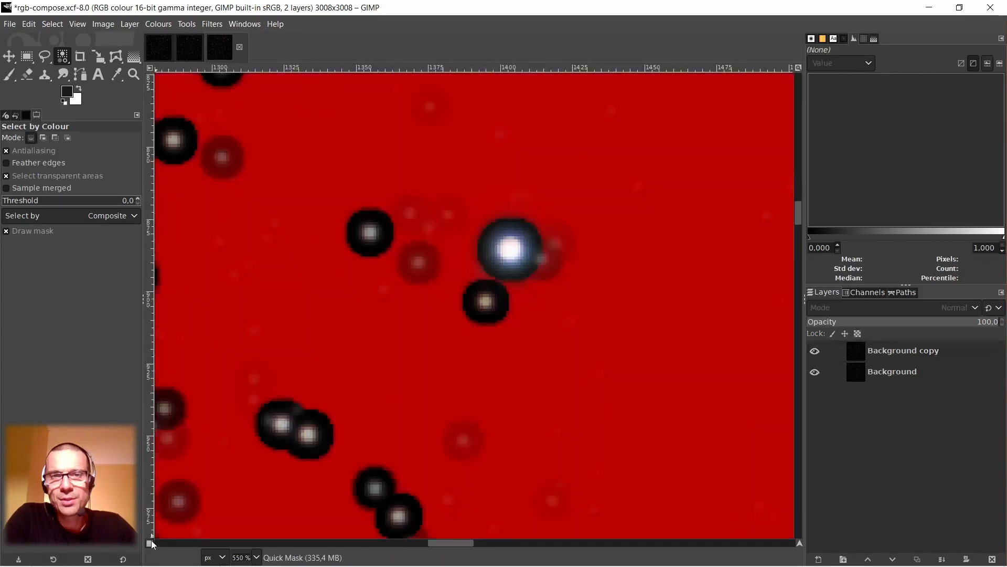
key(shift+q)
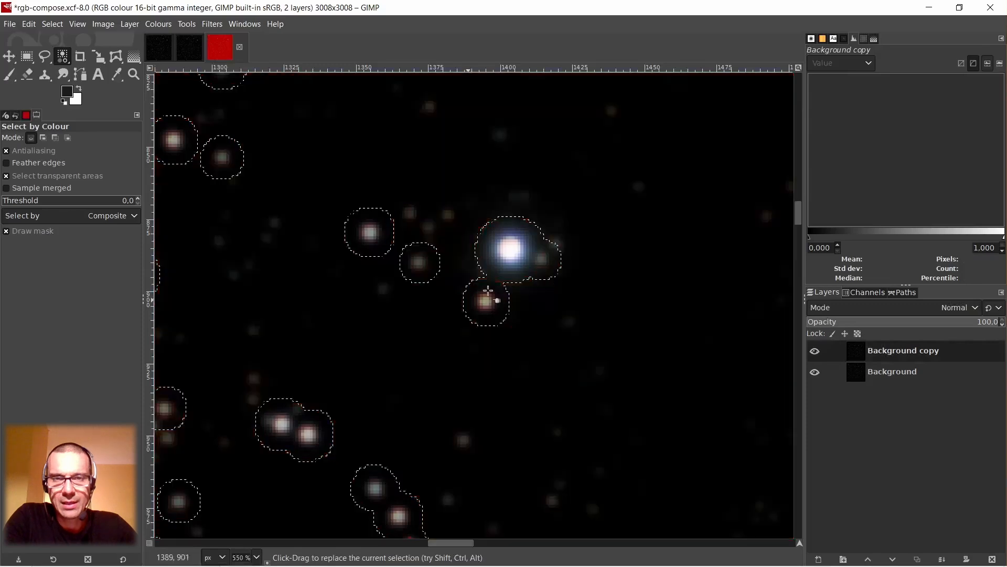
Feather the star selection by 6 px.
click(52, 24)
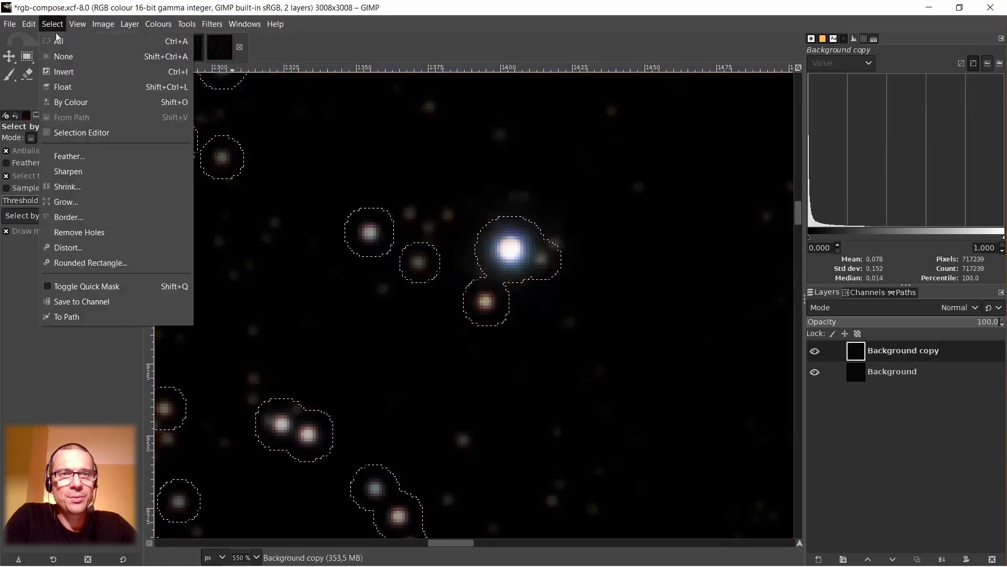
click(70, 156)
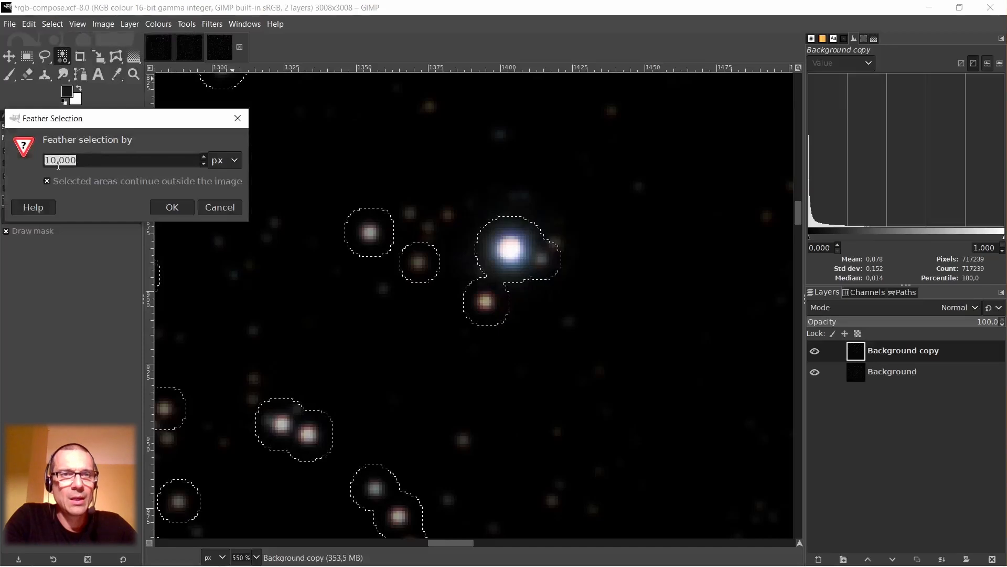
click(57, 160)
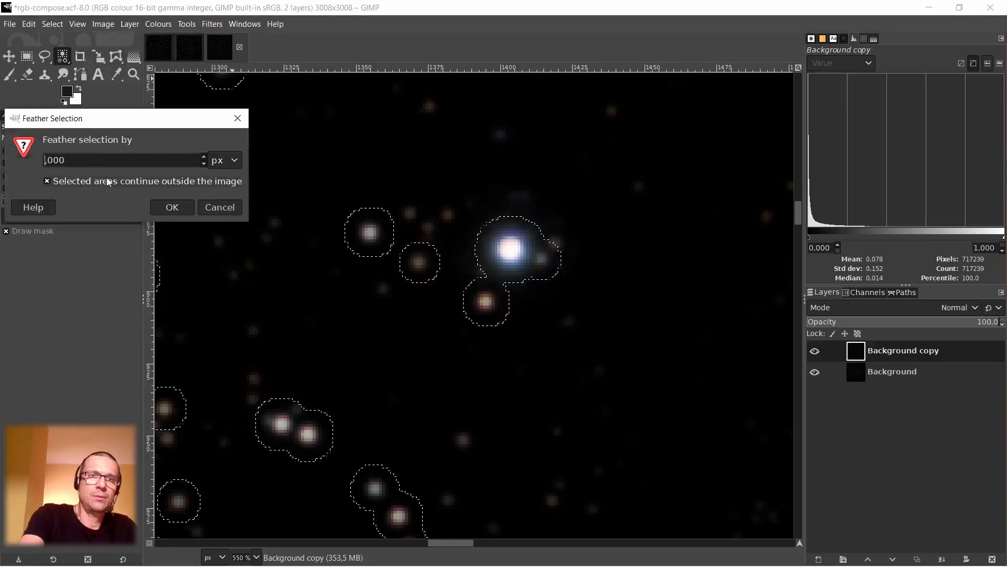
key(BackSpace)
key(BackSpace)
text(6)
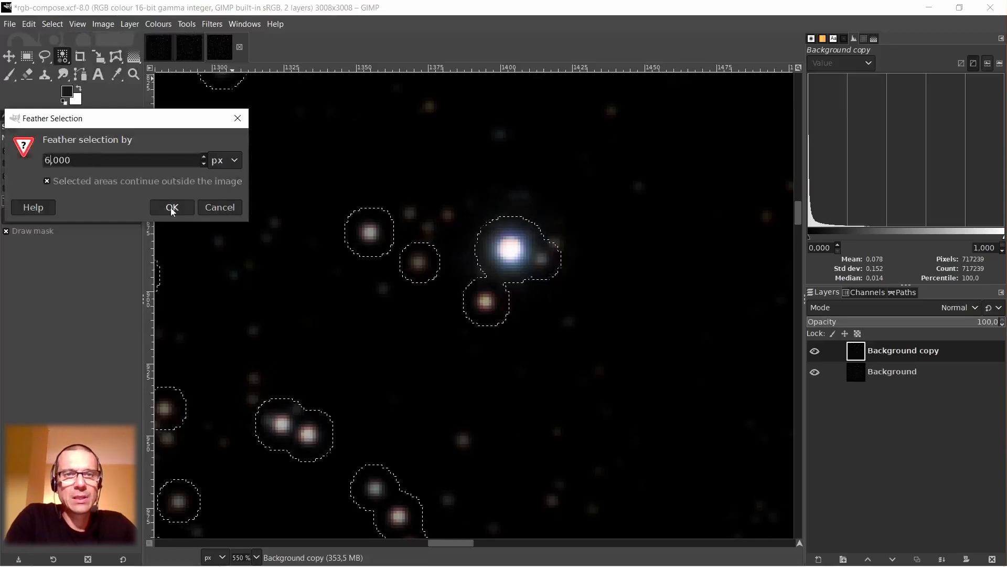
click(172, 210)
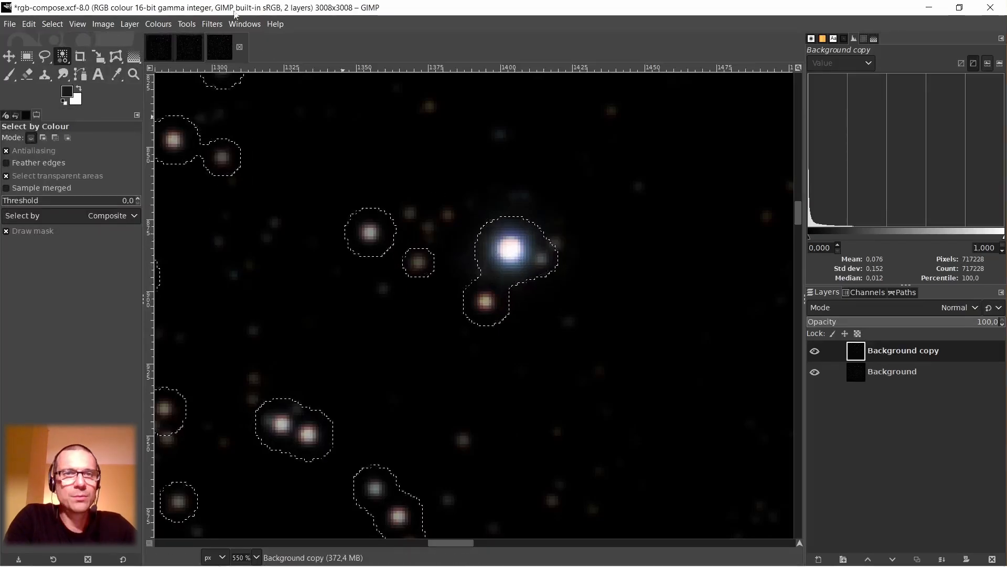
Shrink the selected stars on the duplicate layer with Value Propagate, using More black (smaller value) and a propagating rate of 0.462.
click(213, 26)
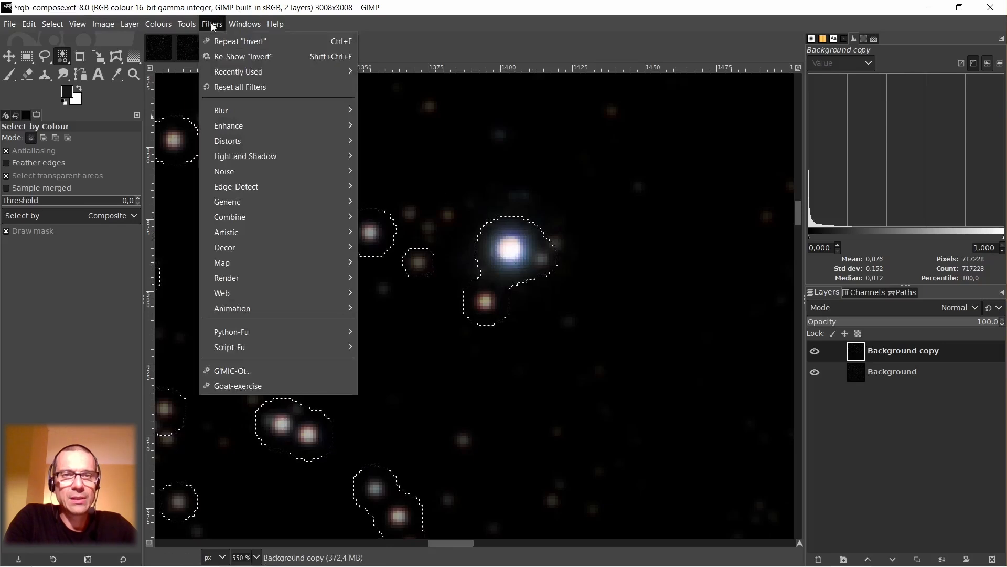
mouse_move(231, 130)
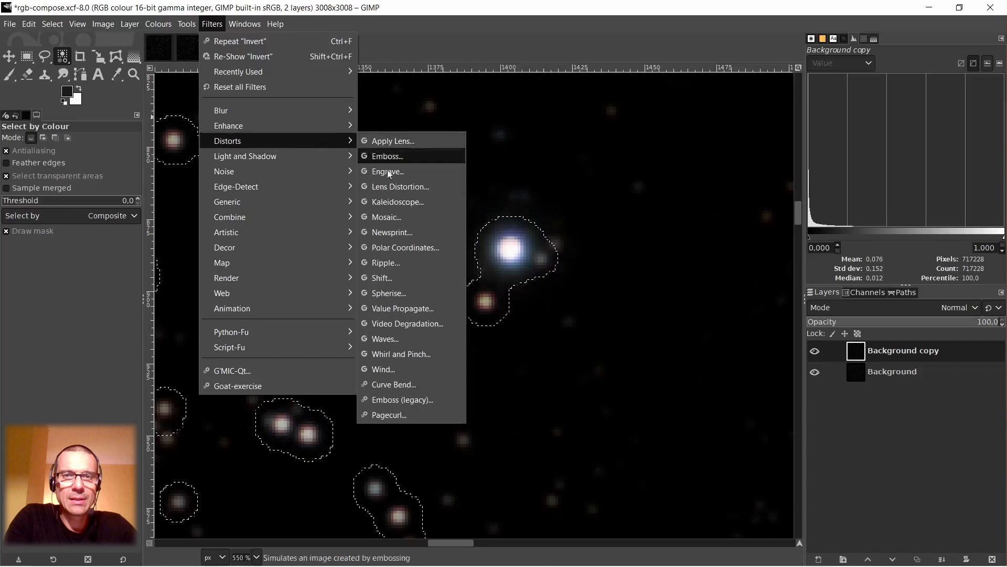
click(399, 308)
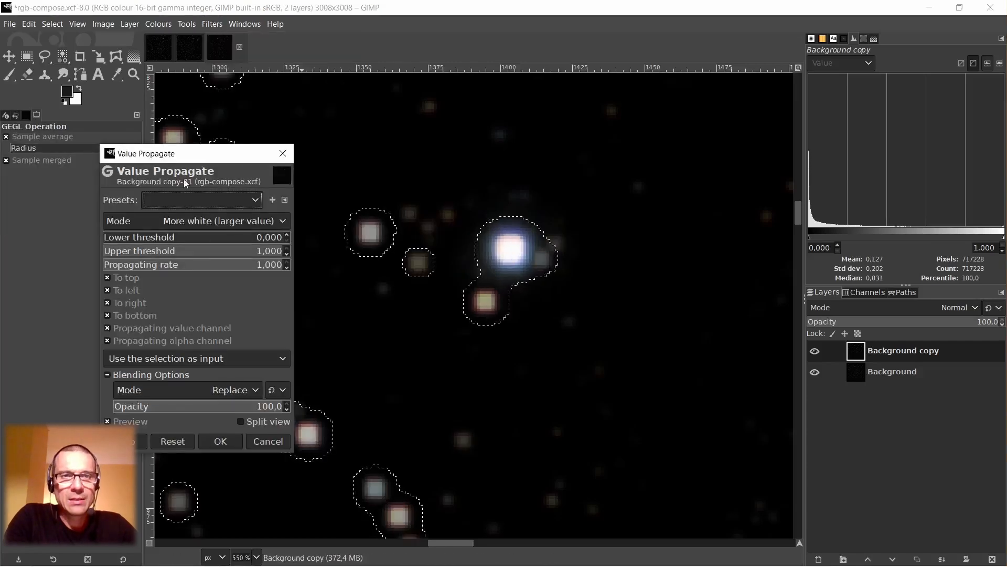
click(284, 220)
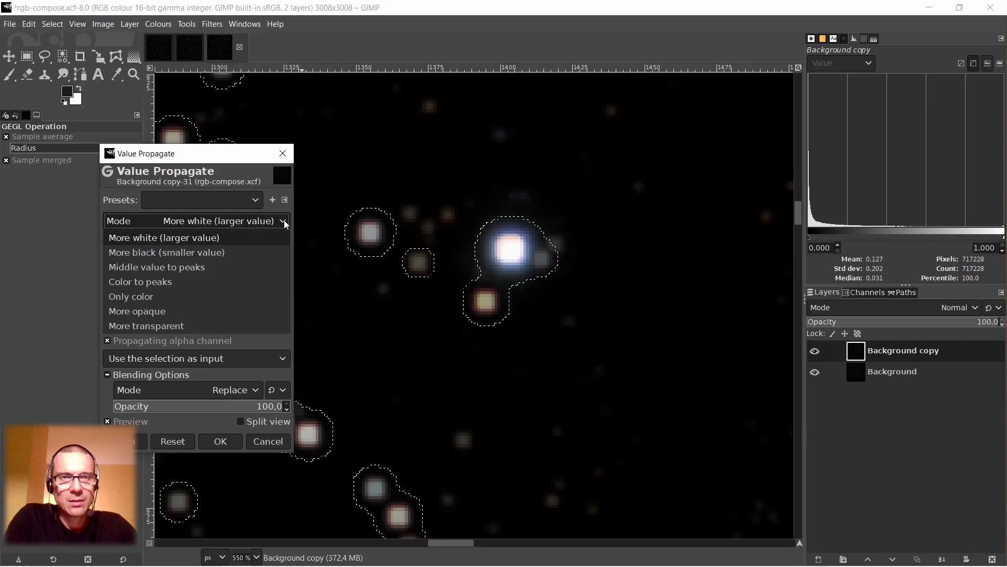
click(179, 252)
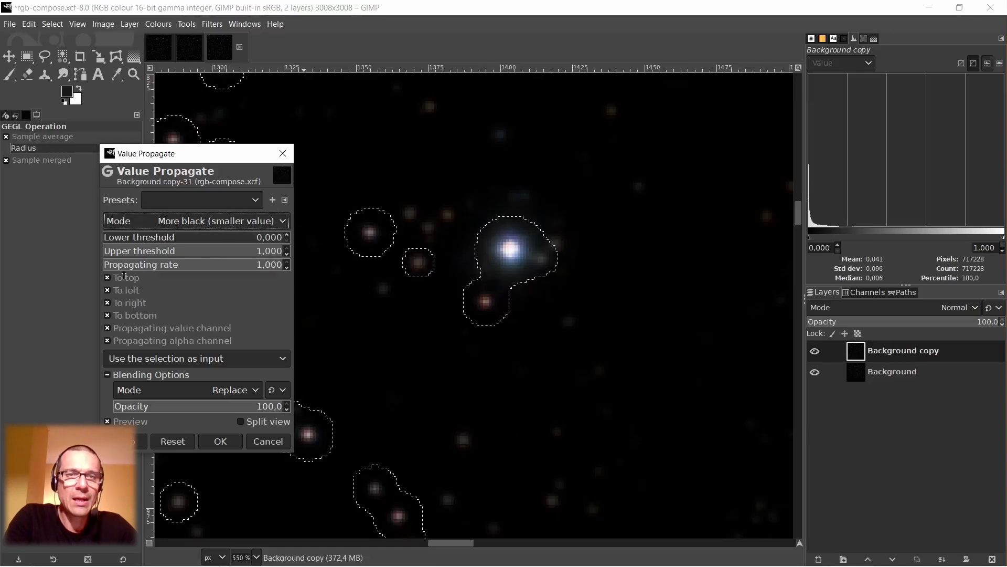
drag(278, 266, 299, 277)
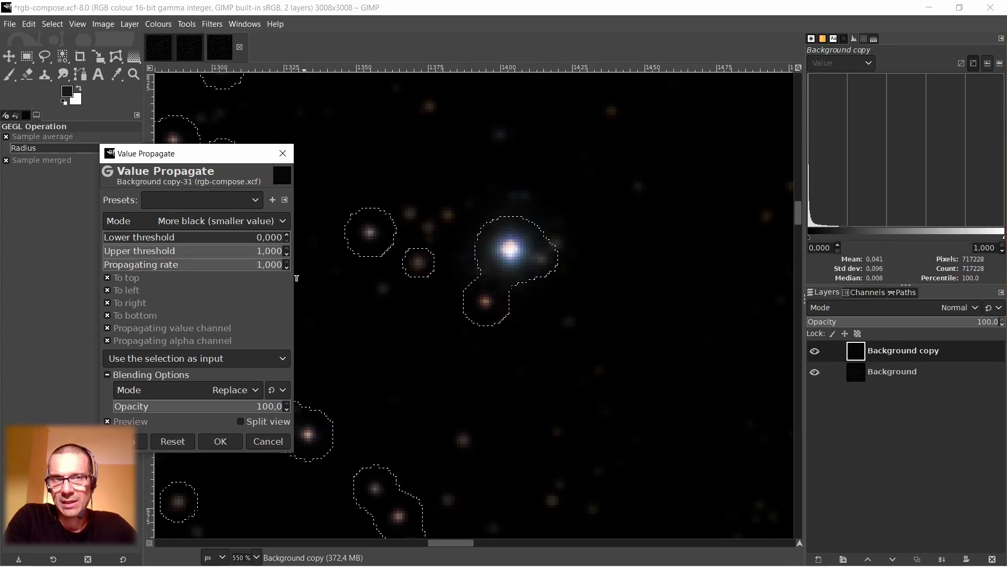
click(194, 273)
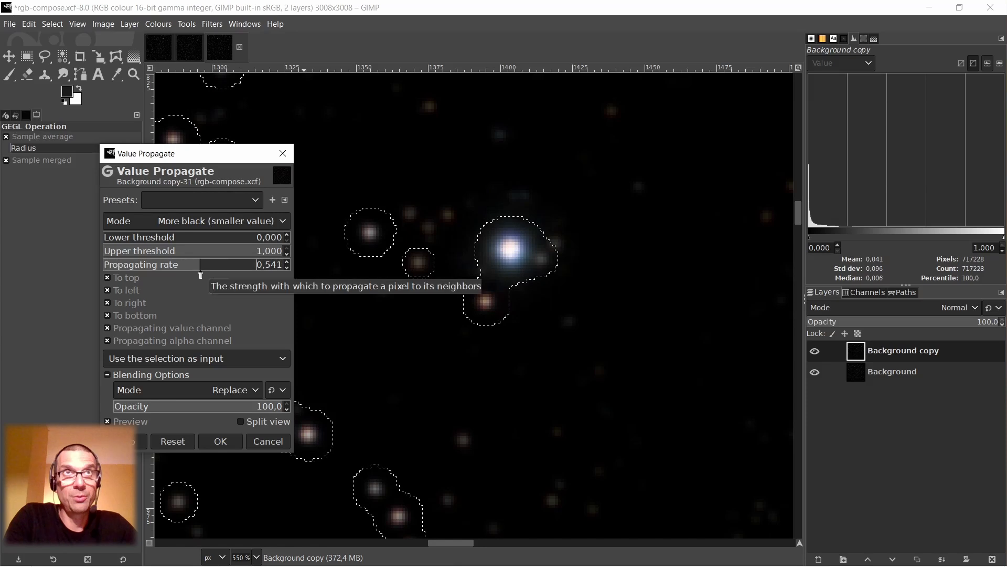
drag(194, 273, 185, 270)
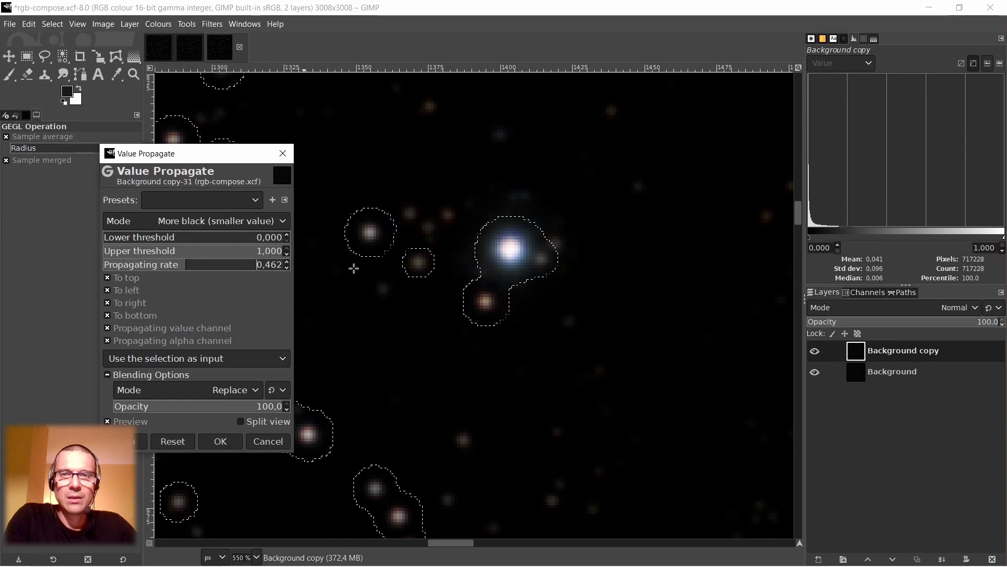
click(221, 441)
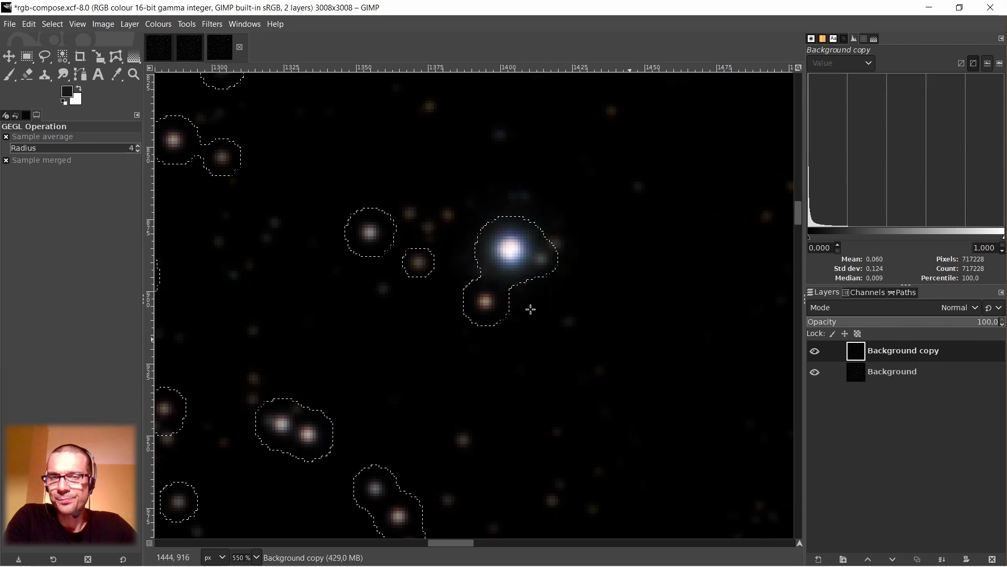
Clear the star selection and inspect the reduced stars, both around the bright blue-white star and across the whole field.
click(53, 24)
click(65, 57)
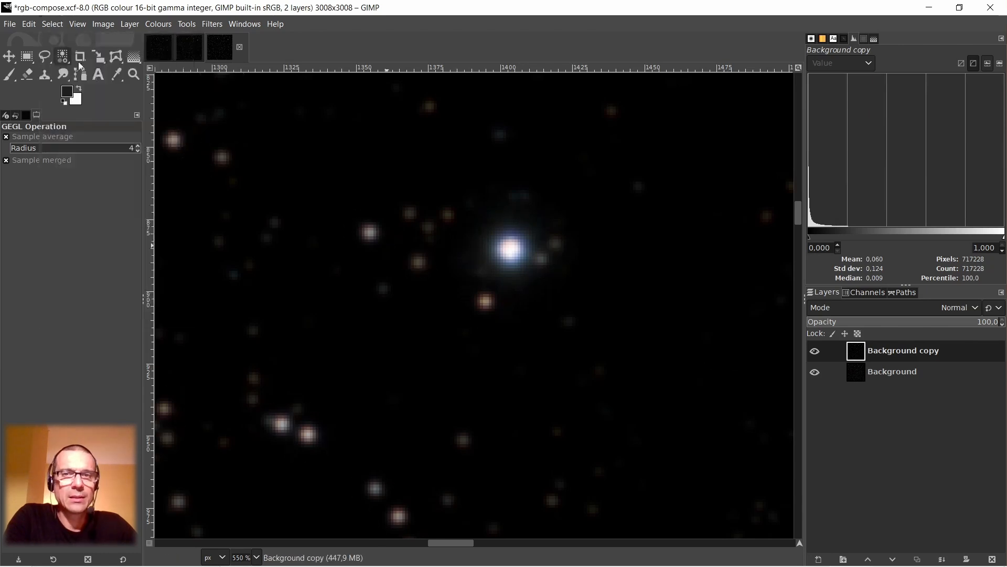
scroll(313, 221, down, 3)
scroll(427, 299, down, 2)
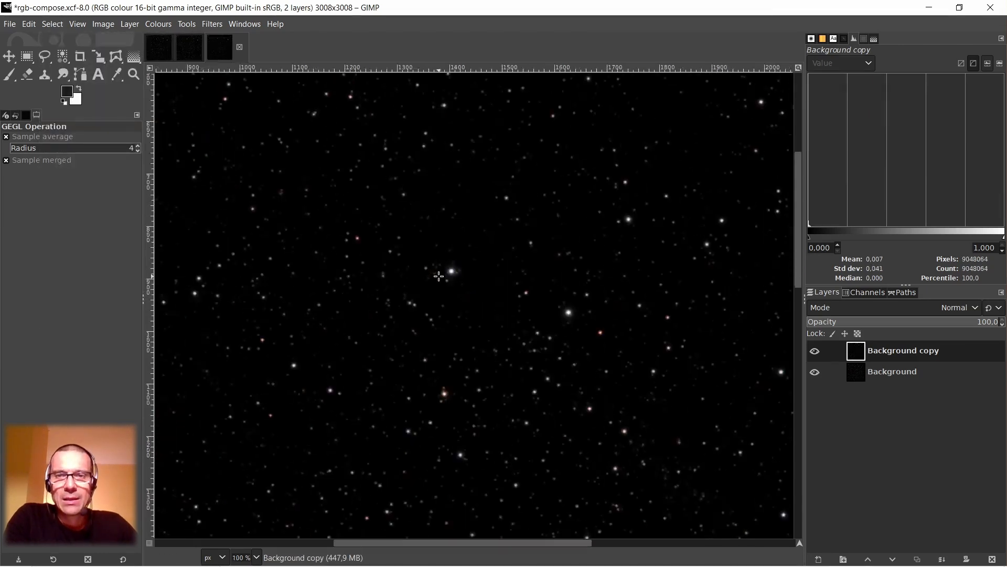
scroll(427, 299, up, 4)
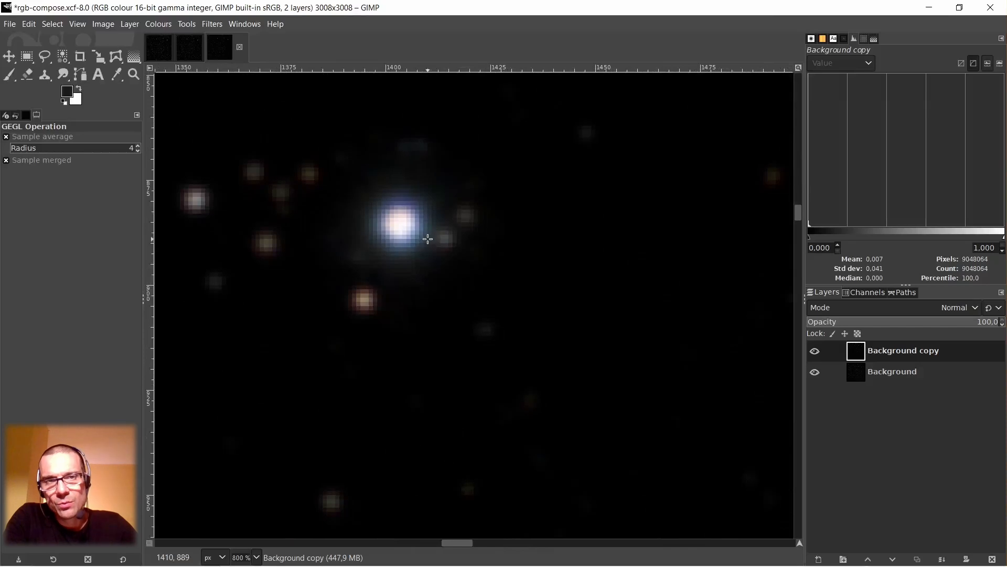
scroll(431, 269, down, 3)
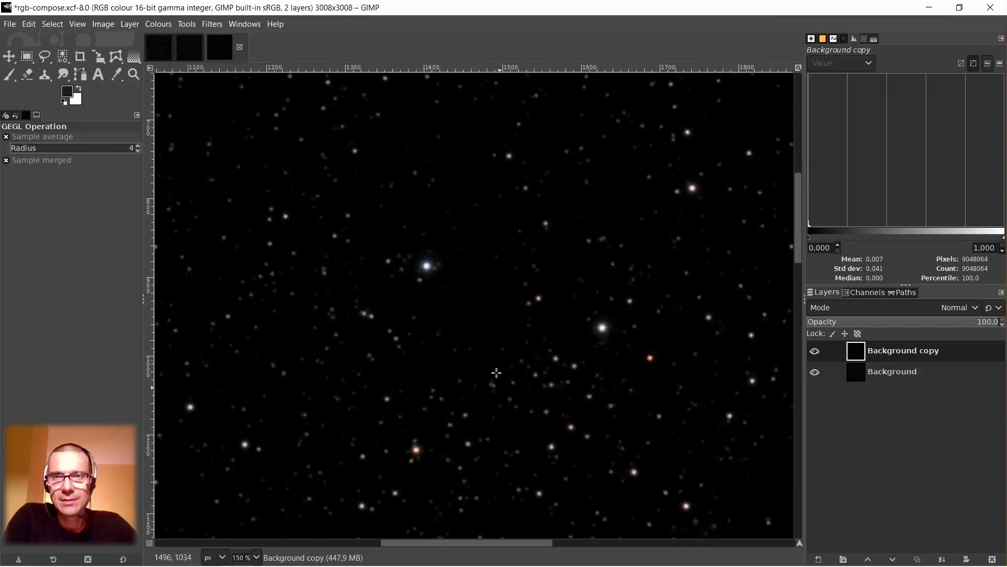
scroll(475, 335, down, 1)
scroll(472, 331, down, 4)
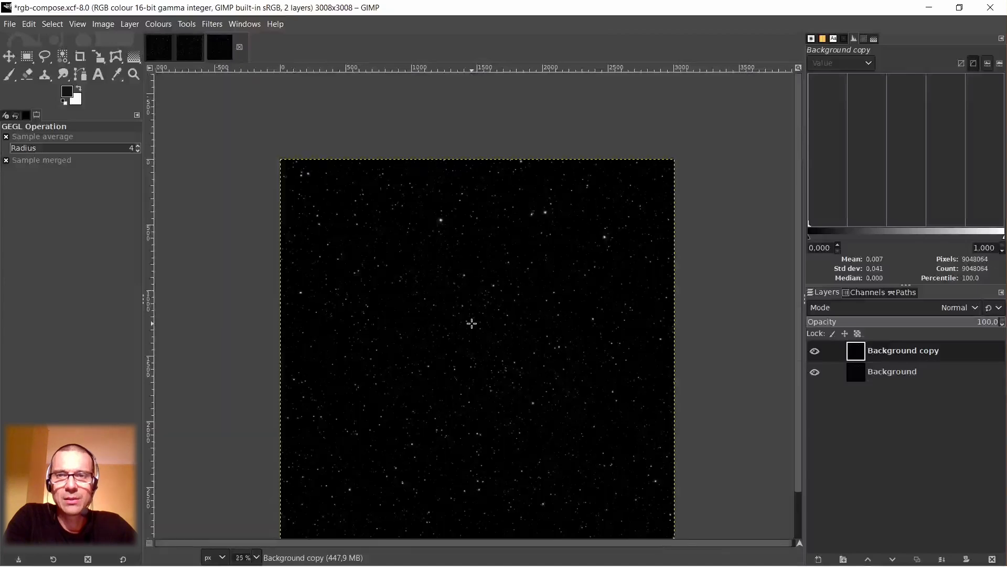
scroll(467, 315, down, 1)
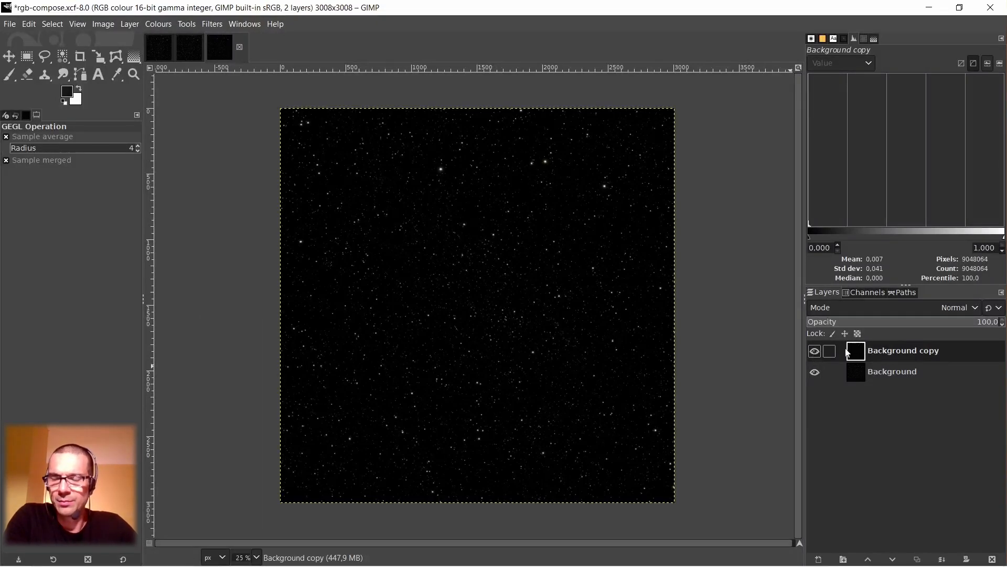
Compare the star sizes before and after the reduction by toggling the duplicate layer's visibility, across the whole field and close up.
click(814, 353)
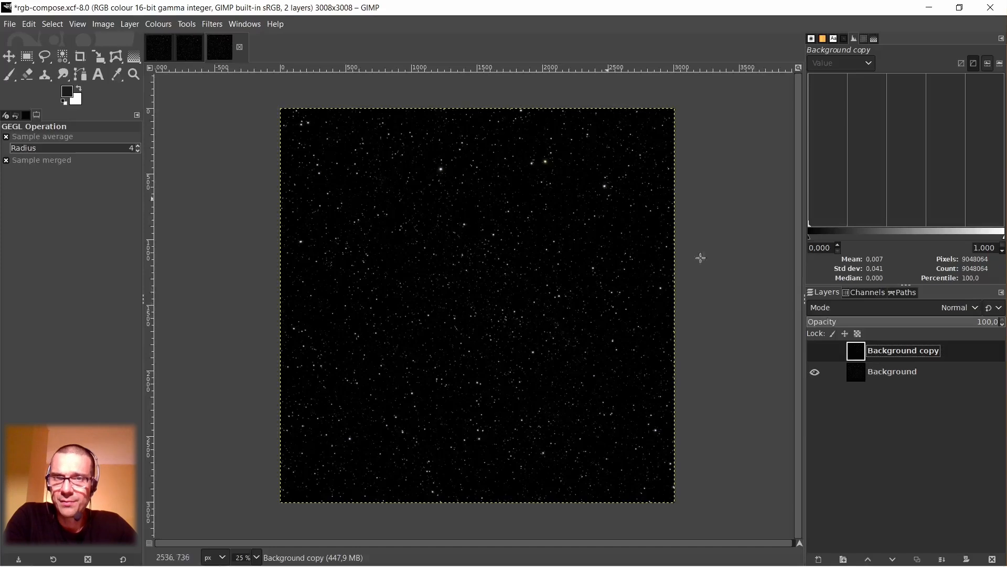
click(814, 351)
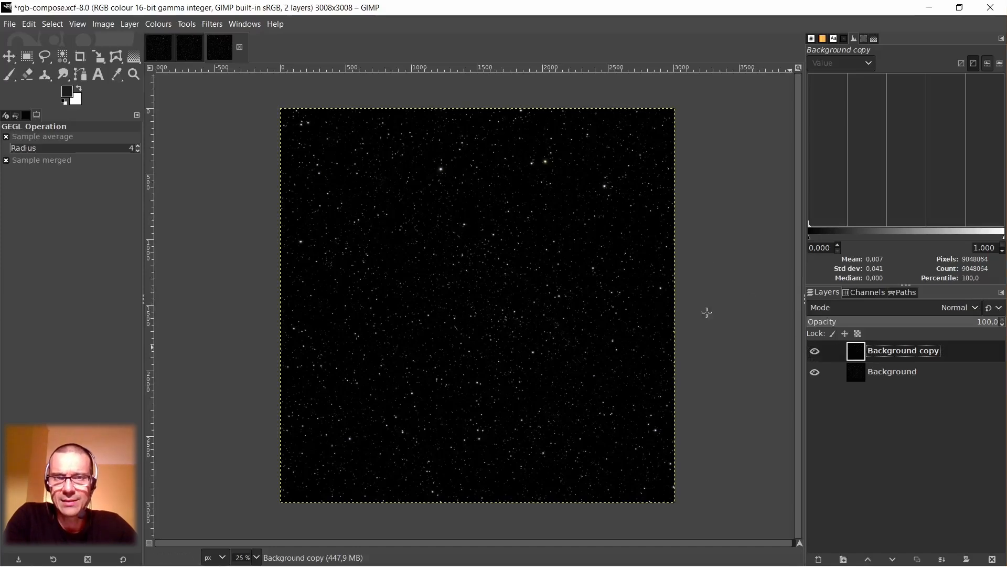
click(814, 352)
scroll(473, 277, up, 7)
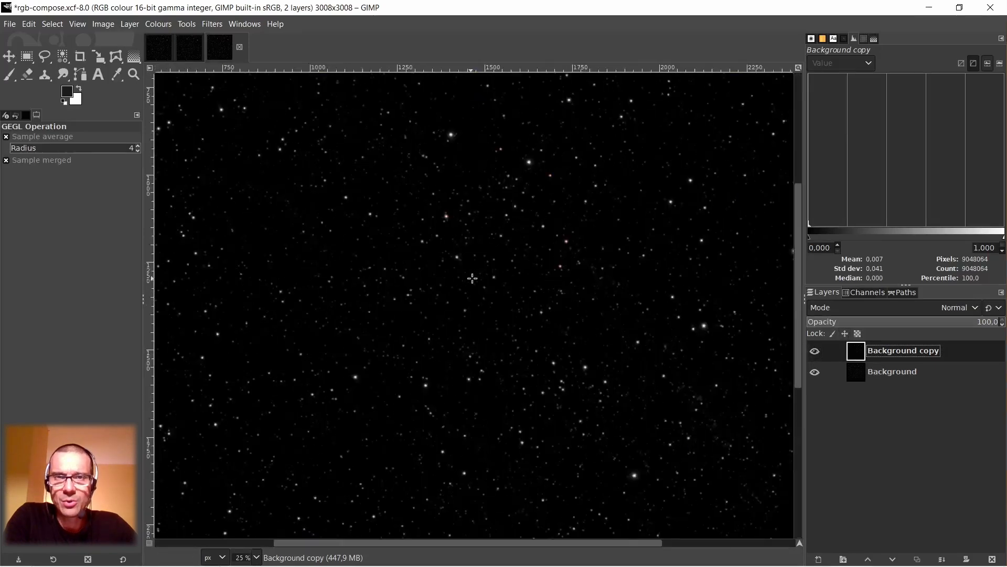
scroll(482, 277, up, 1)
scroll(556, 221, down, 1)
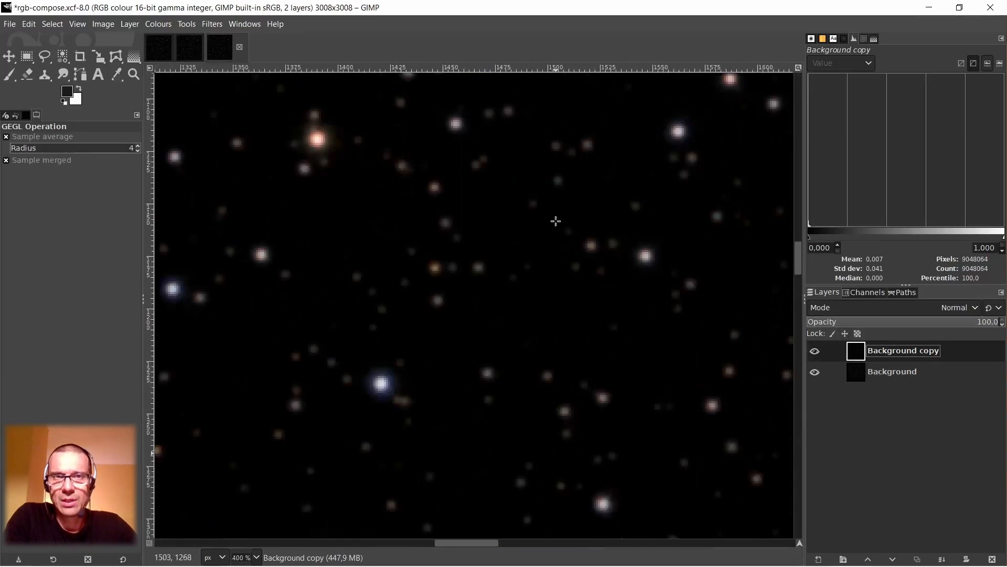
click(815, 351)
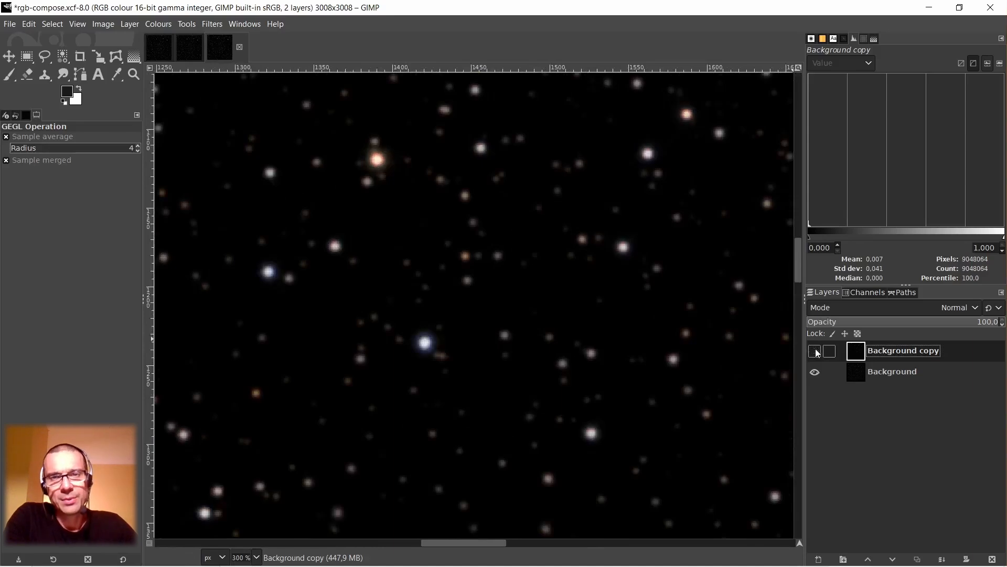
click(815, 351)
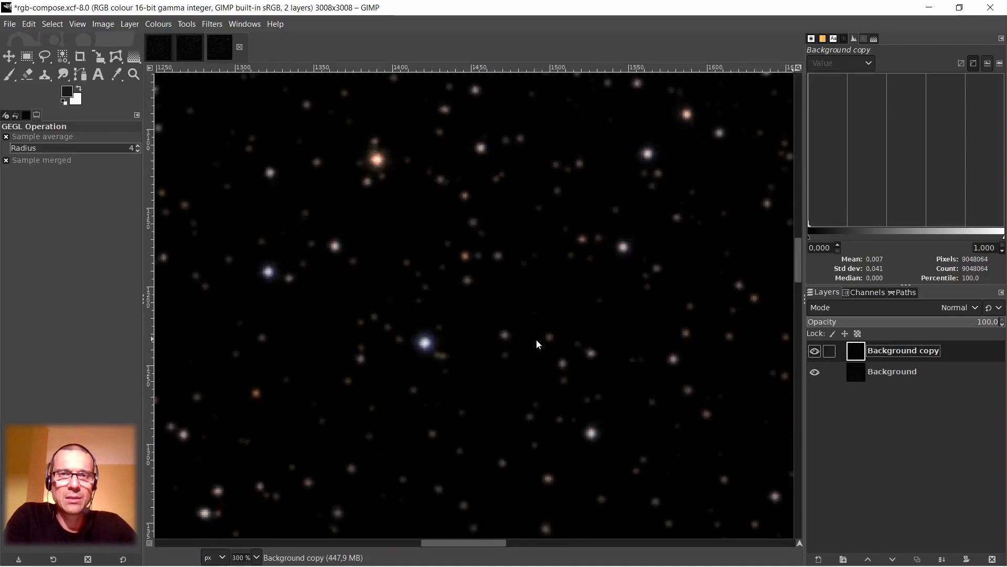
scroll(513, 340, down, 4)
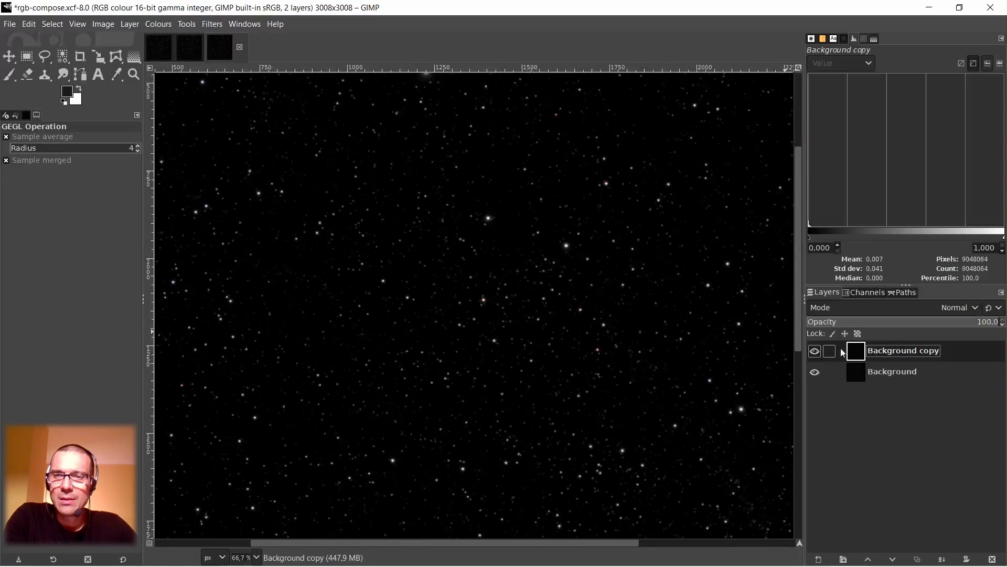
Save the star image, including the reduced-star layer, to its existing file rgb-compose.xcf.
click(12, 25)
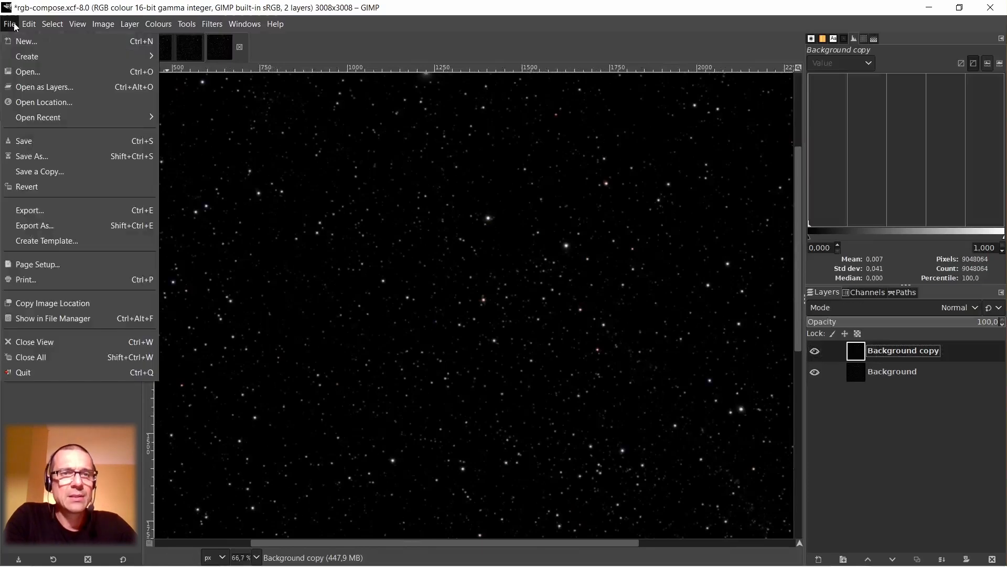
click(21, 140)
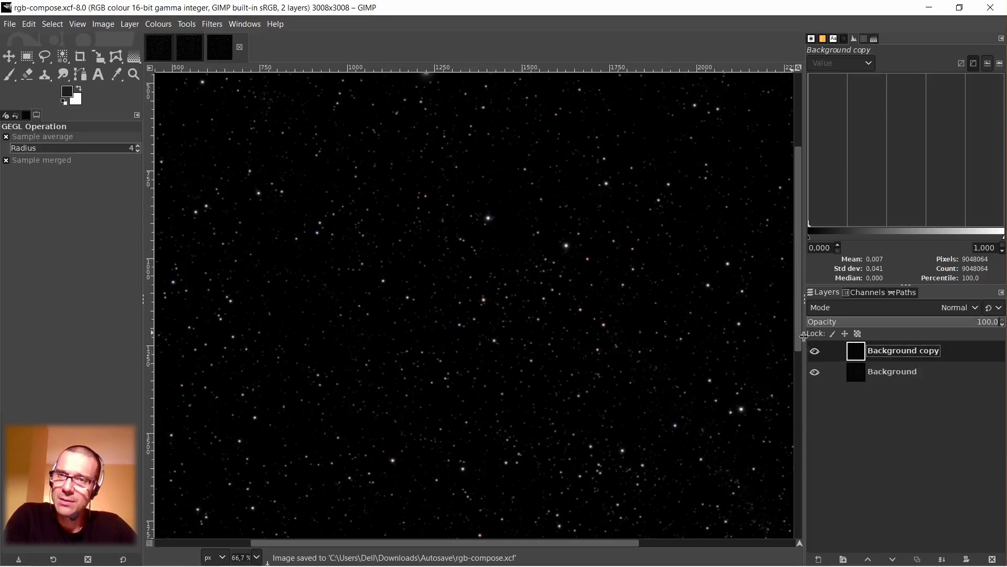
scroll(496, 227, up, 4)
scroll(496, 228, down, 1)
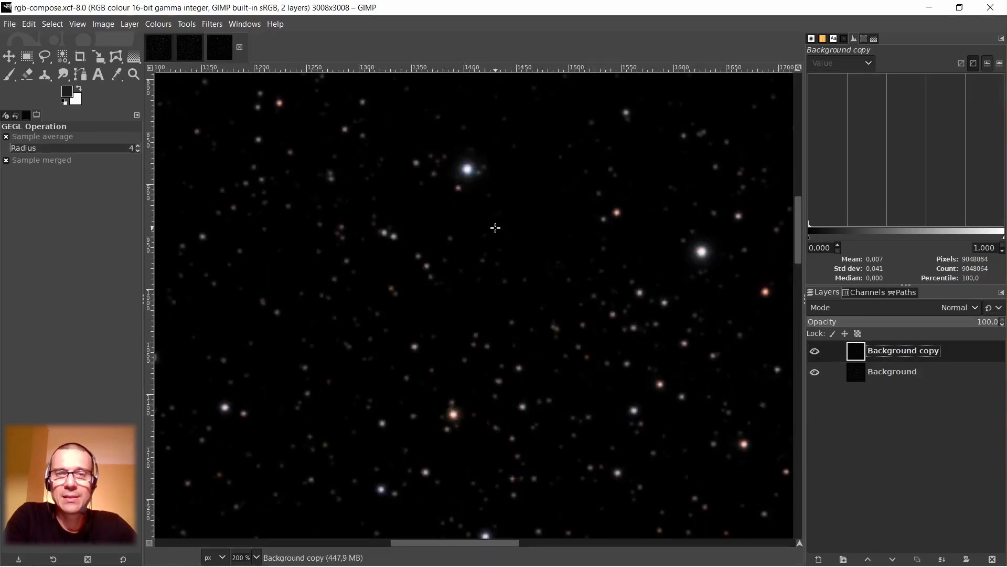
scroll(496, 227, down, 3)
scroll(540, 233, up, 3)
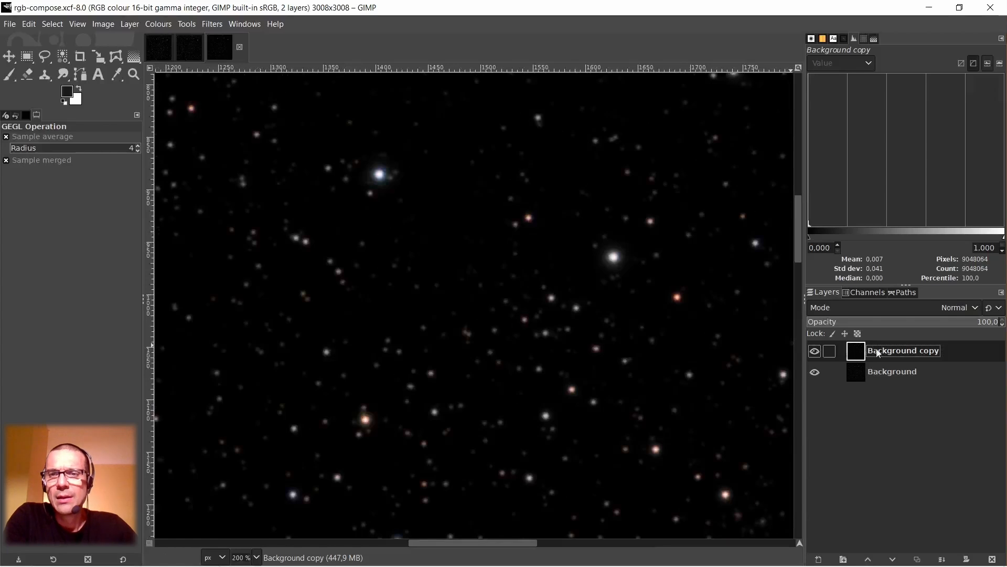
Duplicate the reduced-star layer twice, leaving the topmost copy hidden and the copy directly beneath it visible.
right_click(861, 353)
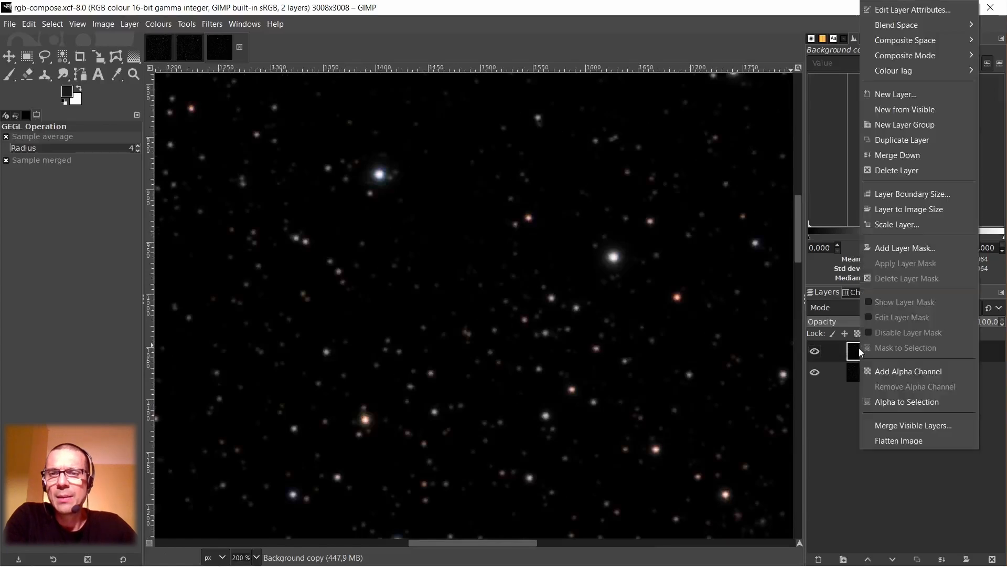
click(918, 141)
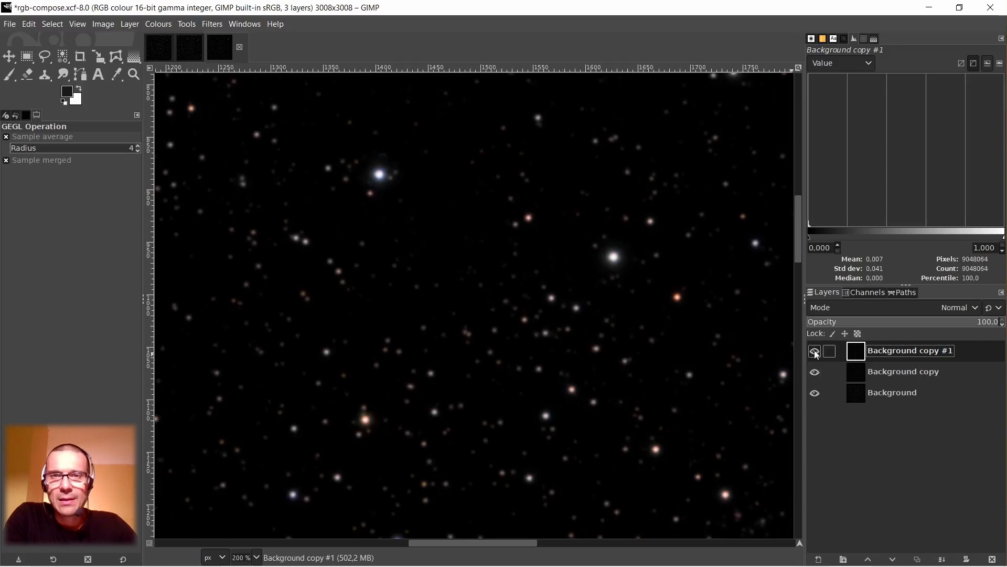
click(855, 372)
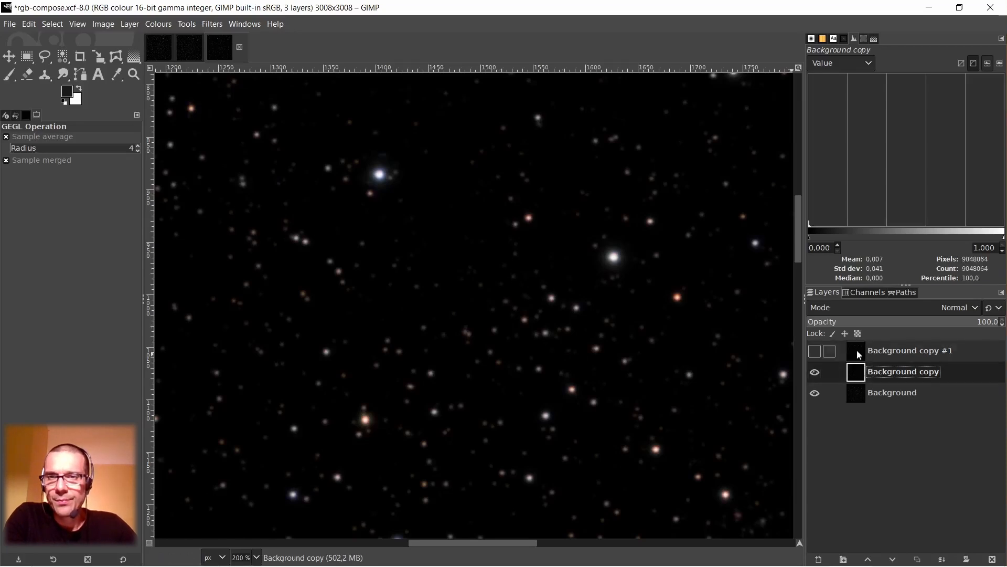
click(859, 354)
right_click(859, 355)
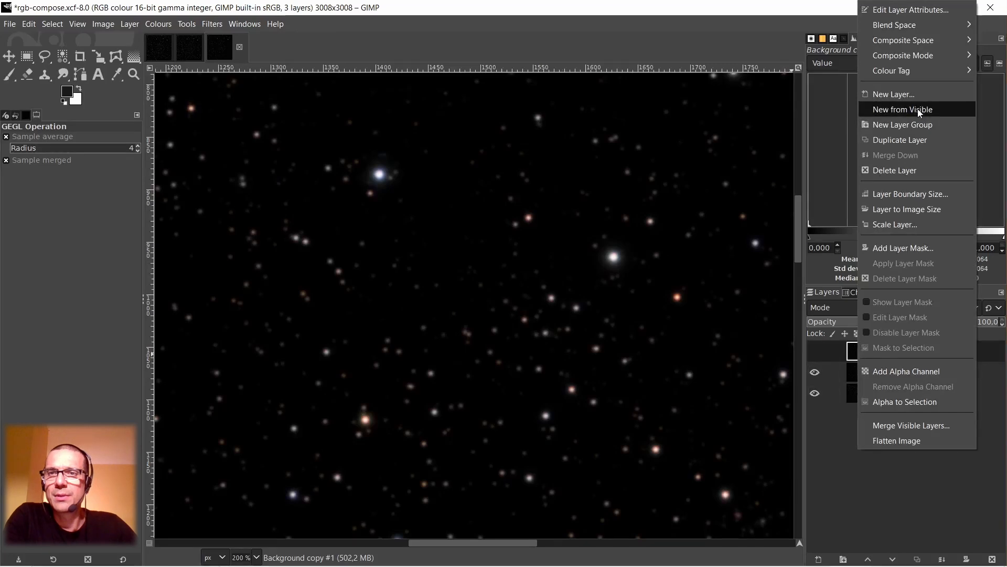
click(913, 140)
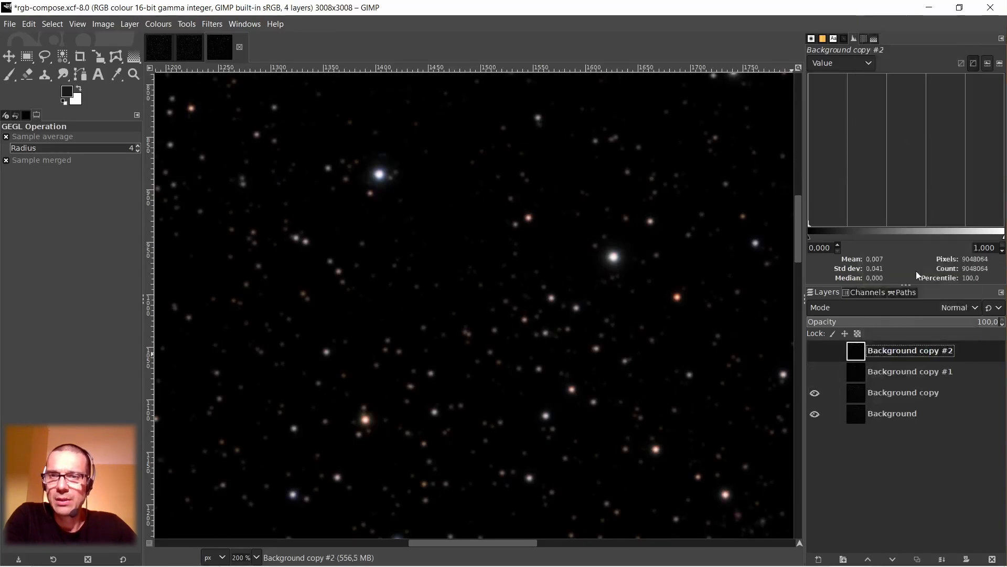
Apply a Gaussian Blur with Size X and Size Y of 2.00 to the layer Background copy #1.
click(854, 373)
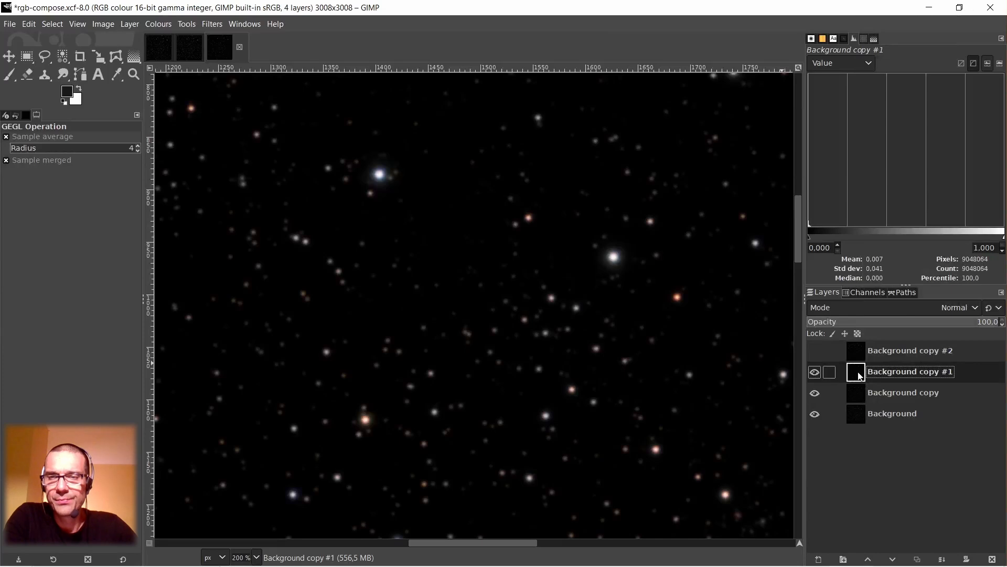
click(211, 24)
mouse_move(262, 110)
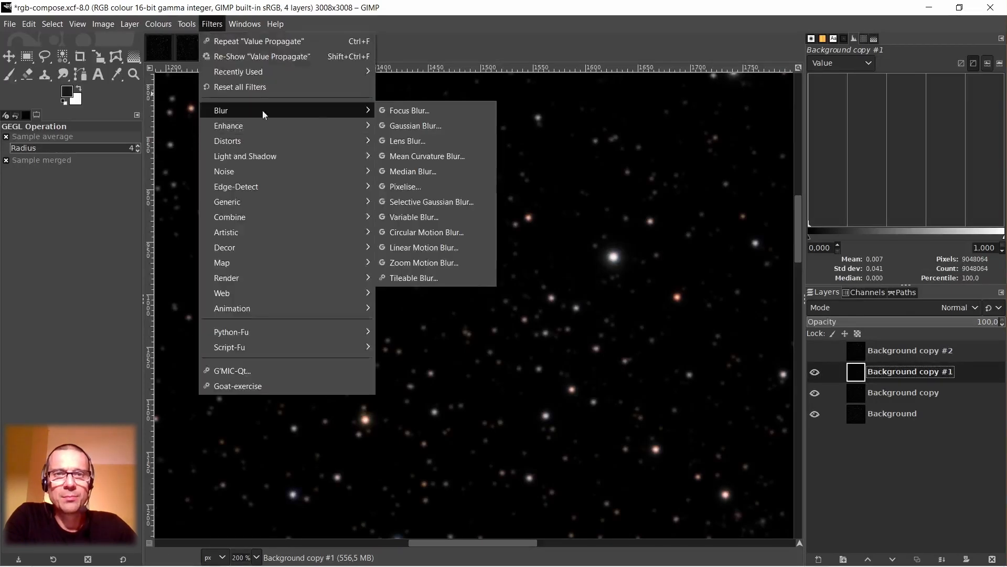
click(396, 119)
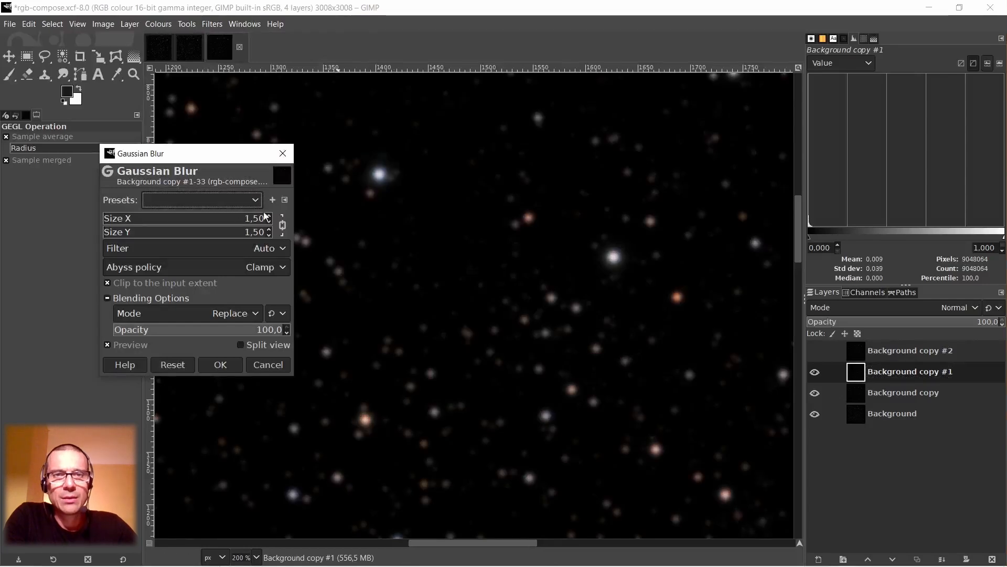
click(247, 218)
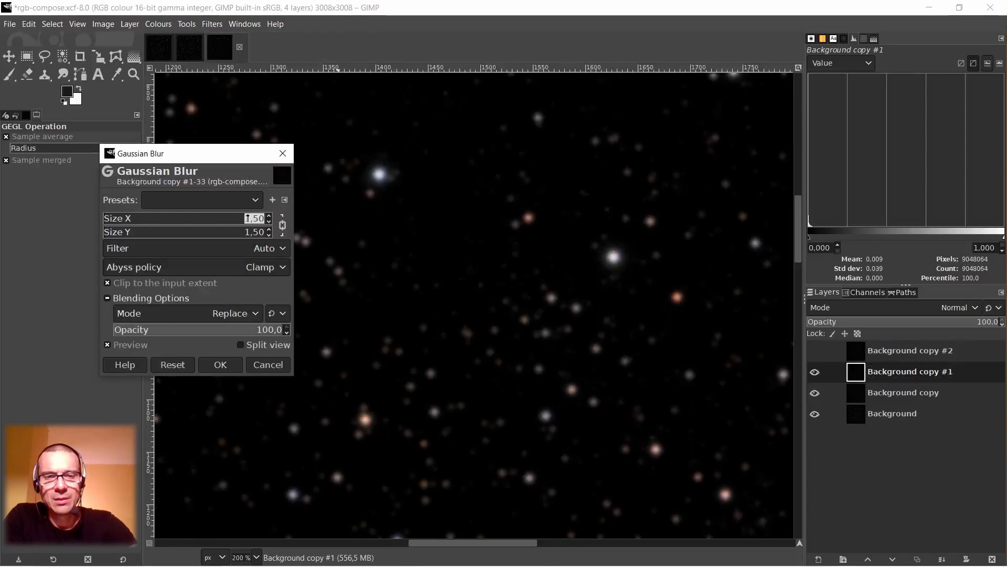
text(2)
key(Tab)
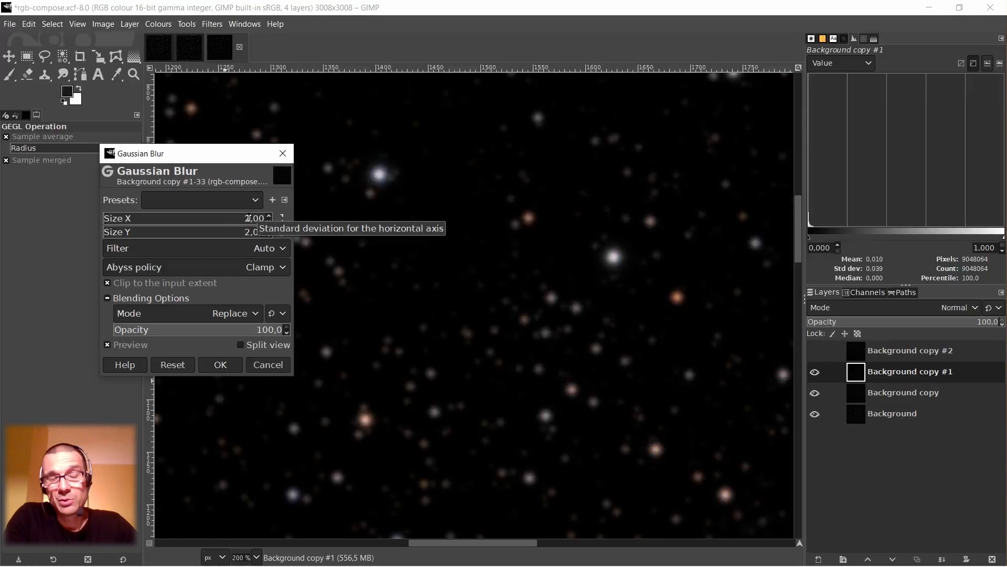
click(221, 366)
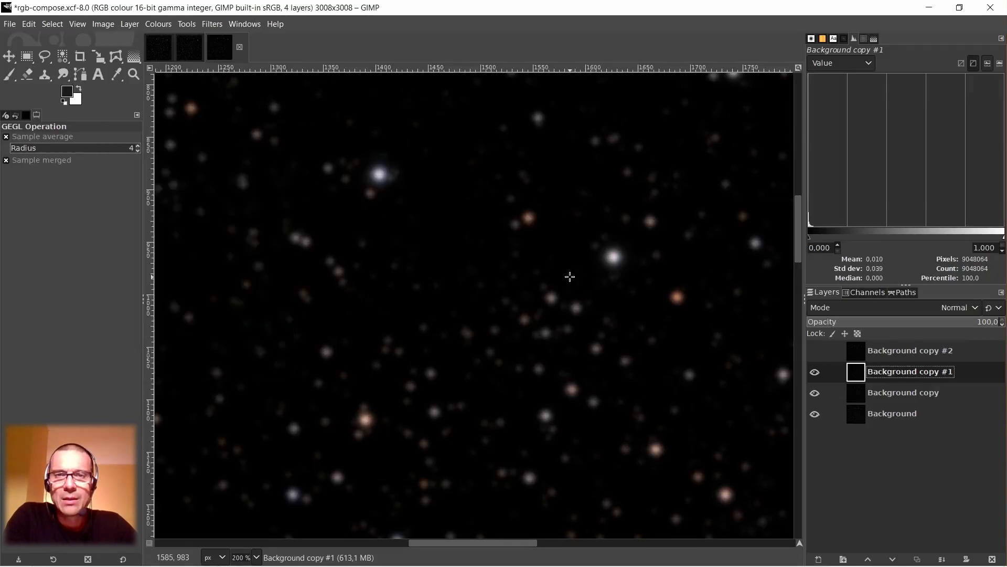
Examine the blurred star colours close up in the image centre, around the bright blue-white star and in the upper-left corner.
scroll(569, 275, up, 2)
scroll(619, 240, down, 1)
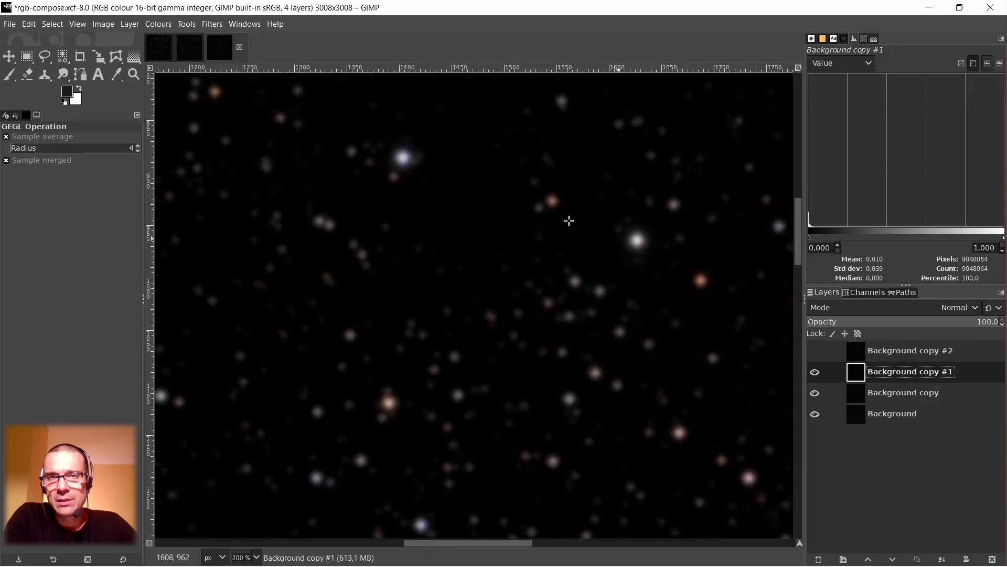
scroll(451, 420, up, 5)
drag(472, 546, 729, 544)
scroll(542, 331, up, 5)
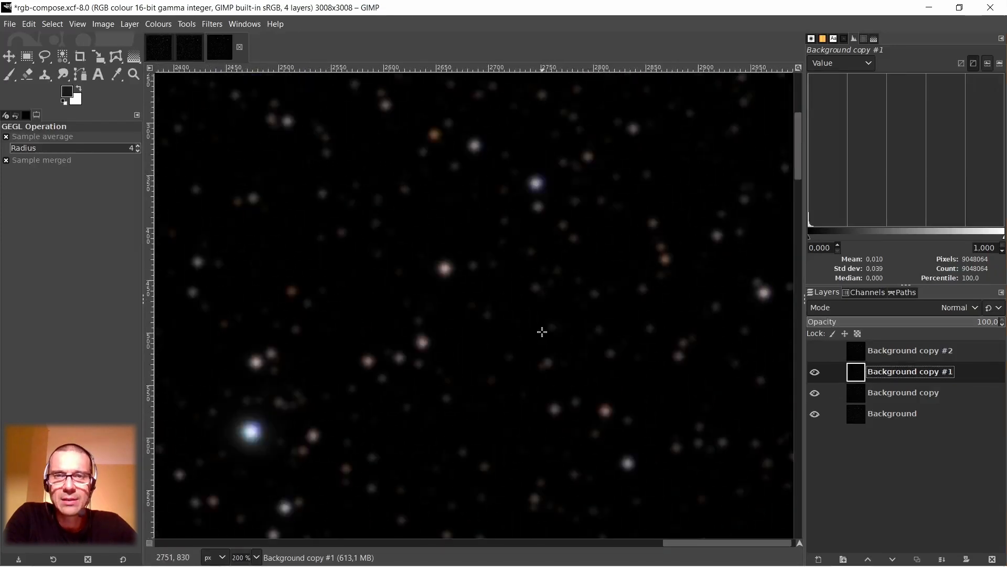
scroll(246, 422, up, 1)
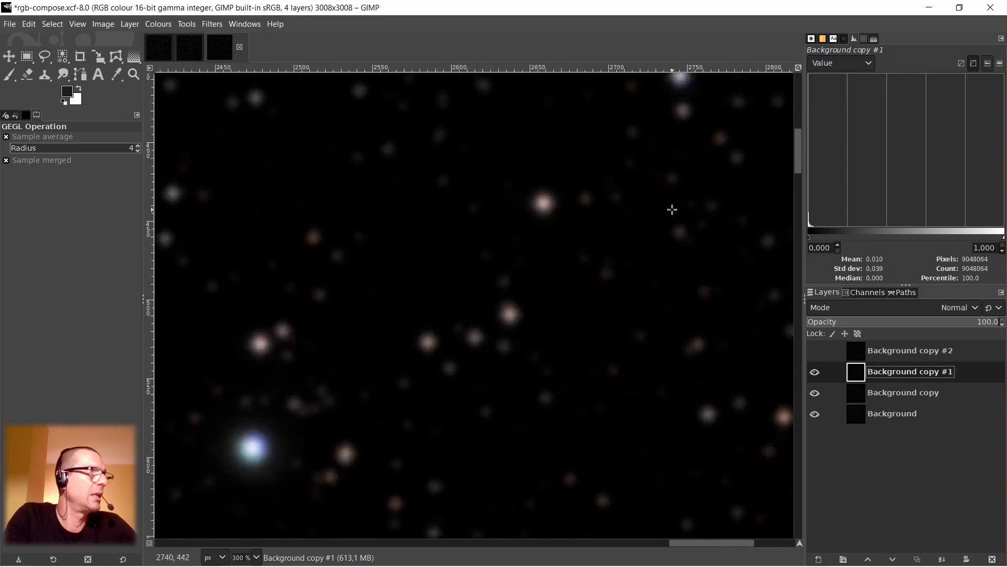
scroll(687, 214, down, 2)
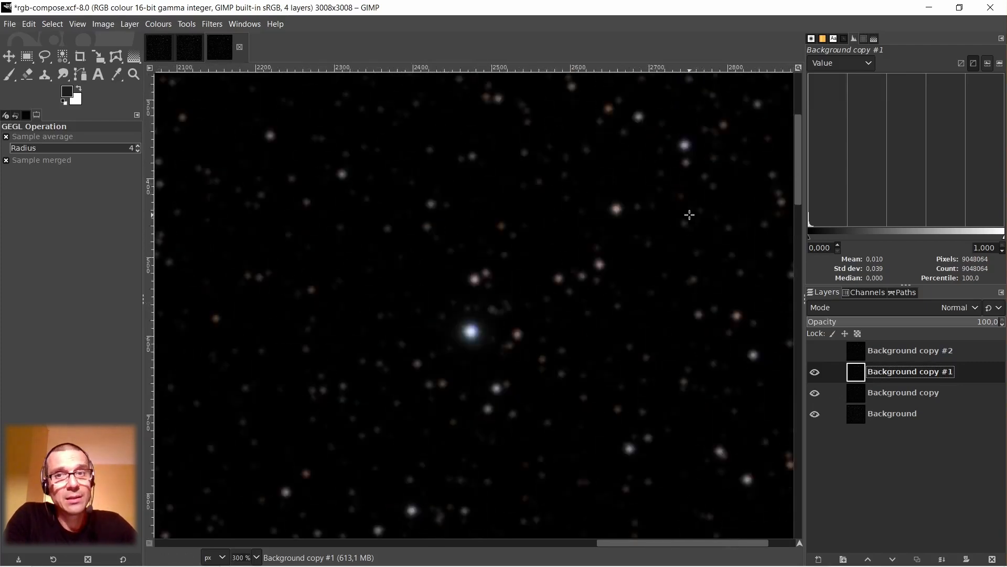
scroll(697, 236, up, 4)
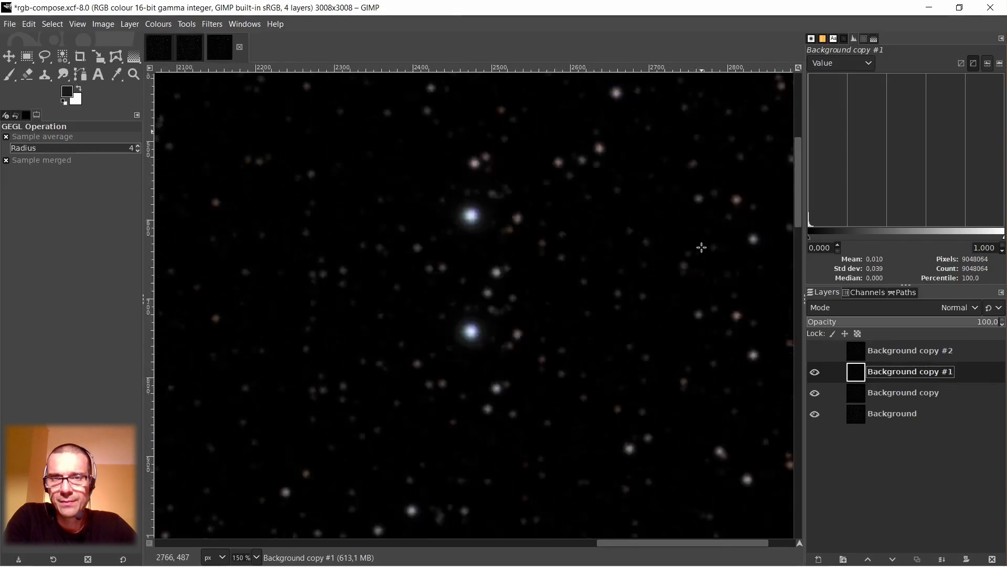
drag(700, 544, 306, 545)
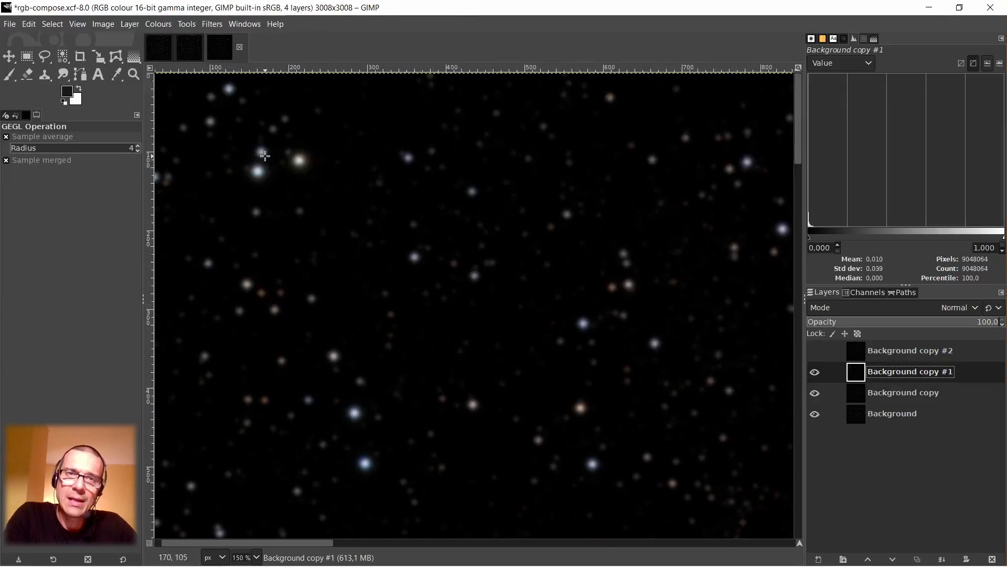
scroll(263, 155, up, 3)
scroll(284, 159, down, 1)
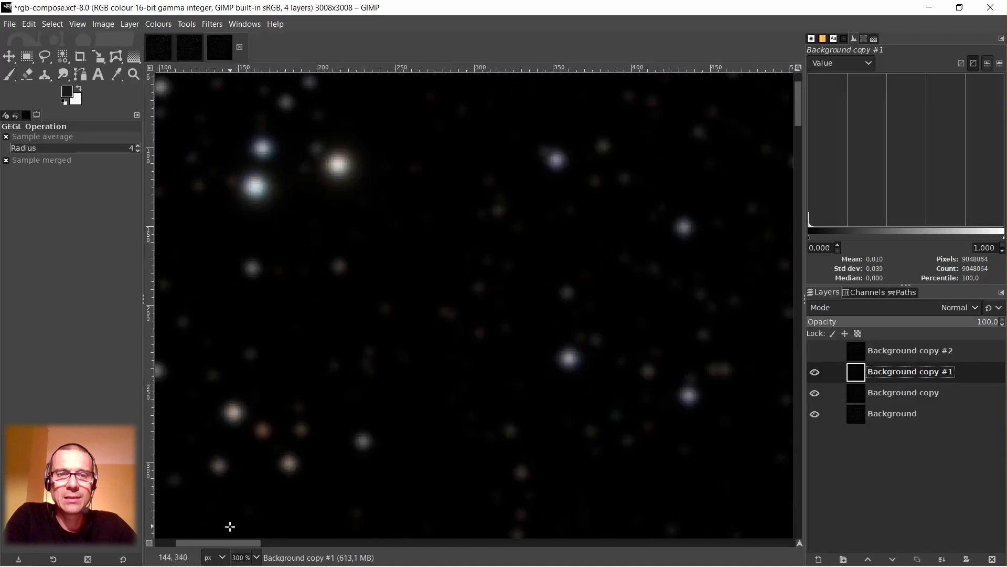
scroll(233, 542, left, 5)
scroll(564, 261, up, 3)
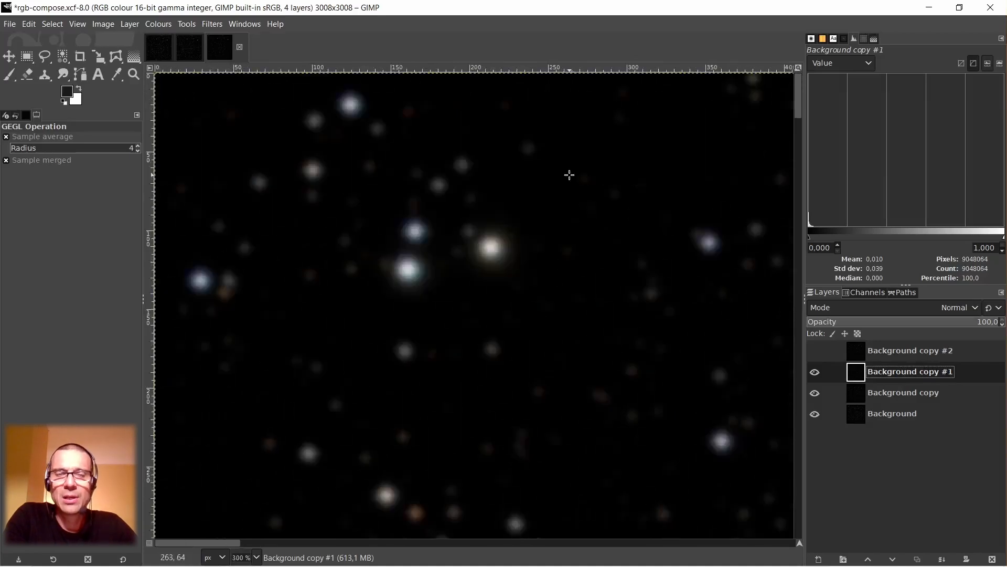
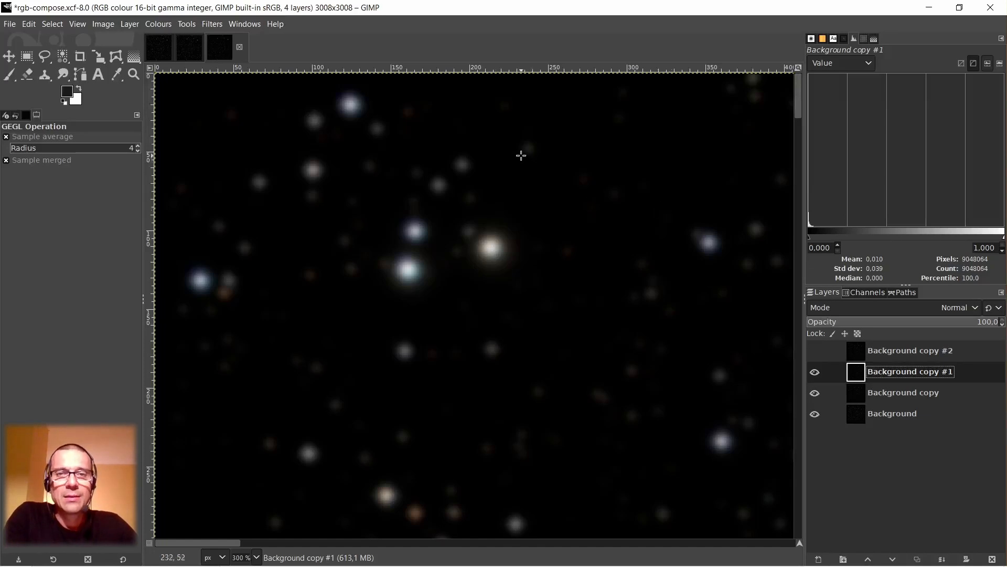
Start a Saturation adjustment on the layer Background copy #1 with a scale of 1.622.
right_click(507, 165)
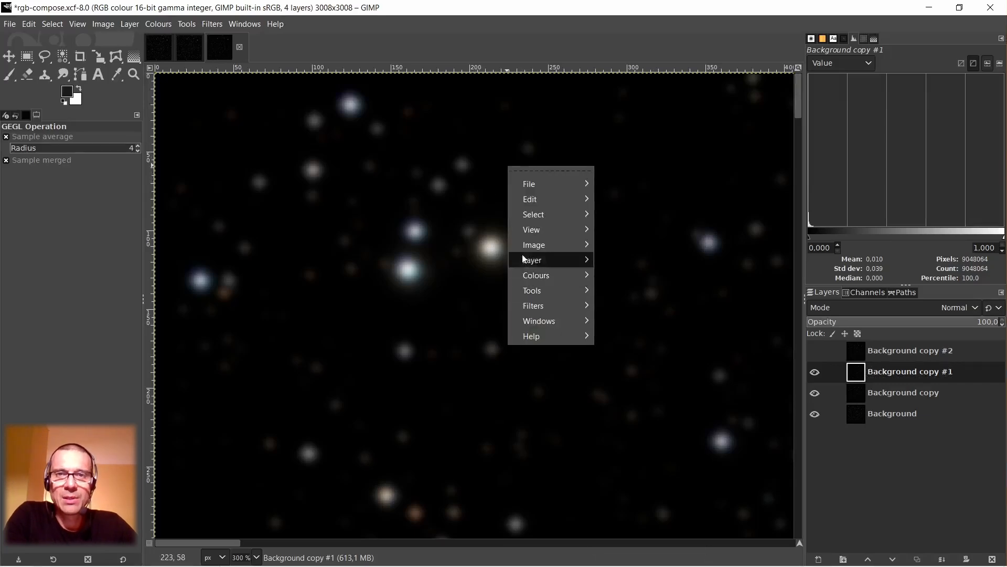
mouse_move(565, 276)
click(649, 215)
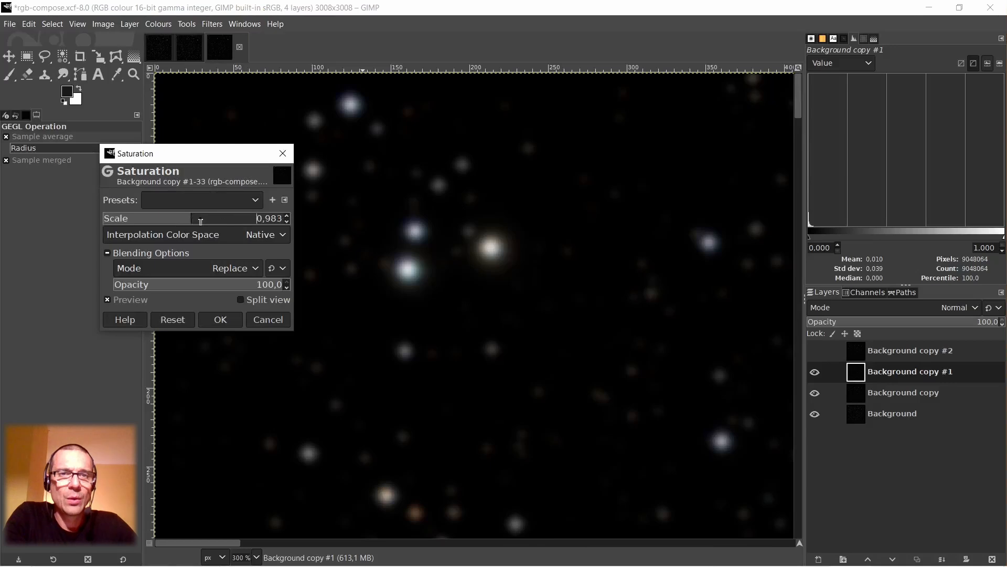
drag(191, 220, 249, 227)
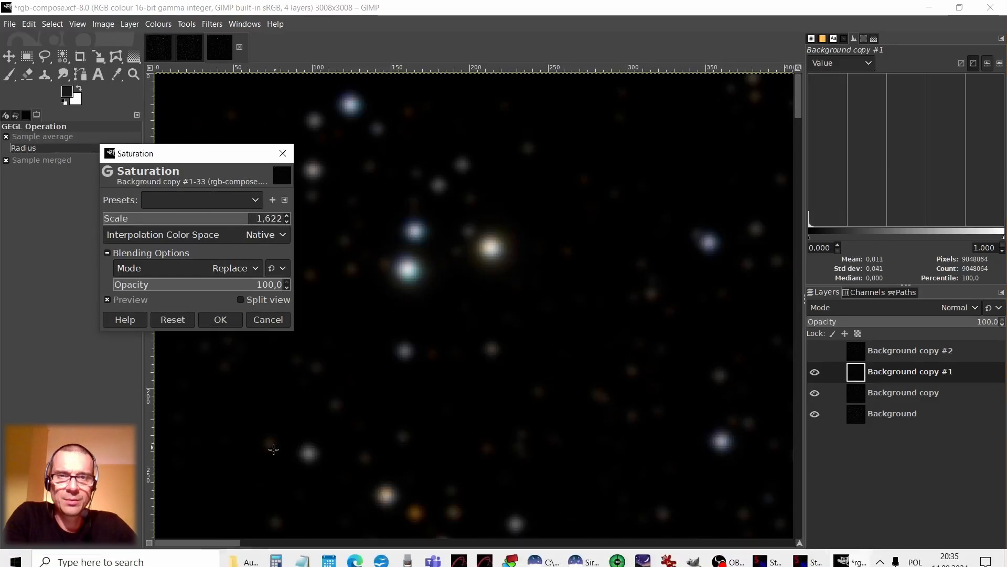
Examine the previewed star colours across the image, close up and as a whole, and apply the Saturation adjustment.
drag(229, 542, 568, 560)
scroll(577, 290, down, 2)
scroll(578, 289, down, 5)
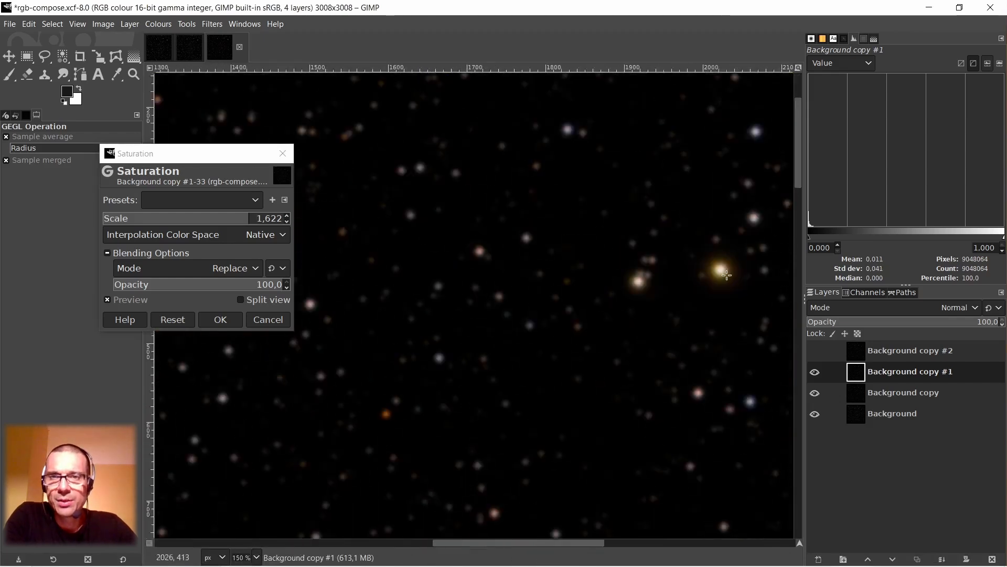
scroll(731, 274, up, 3)
scroll(731, 273, down, 4)
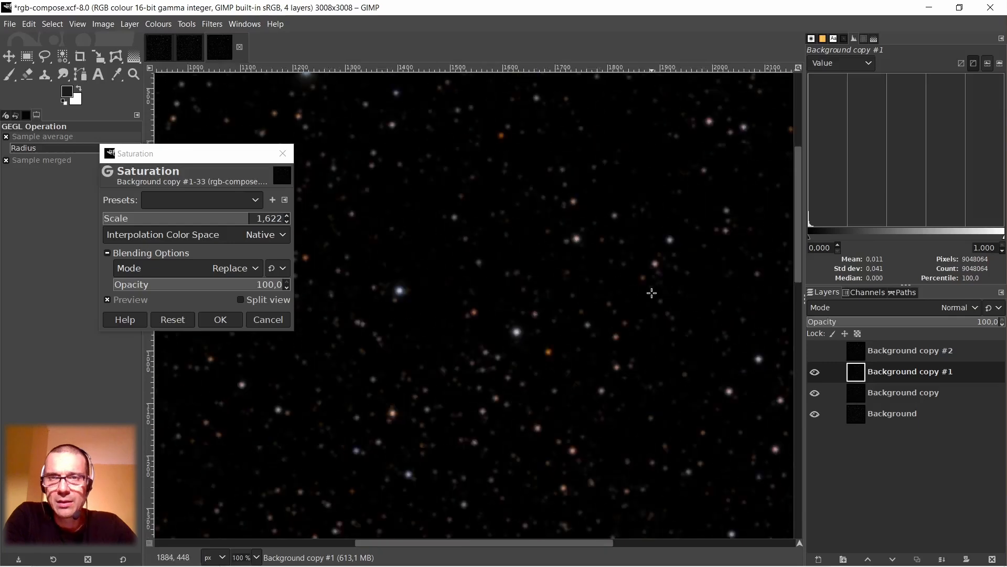
scroll(552, 319, down, 5)
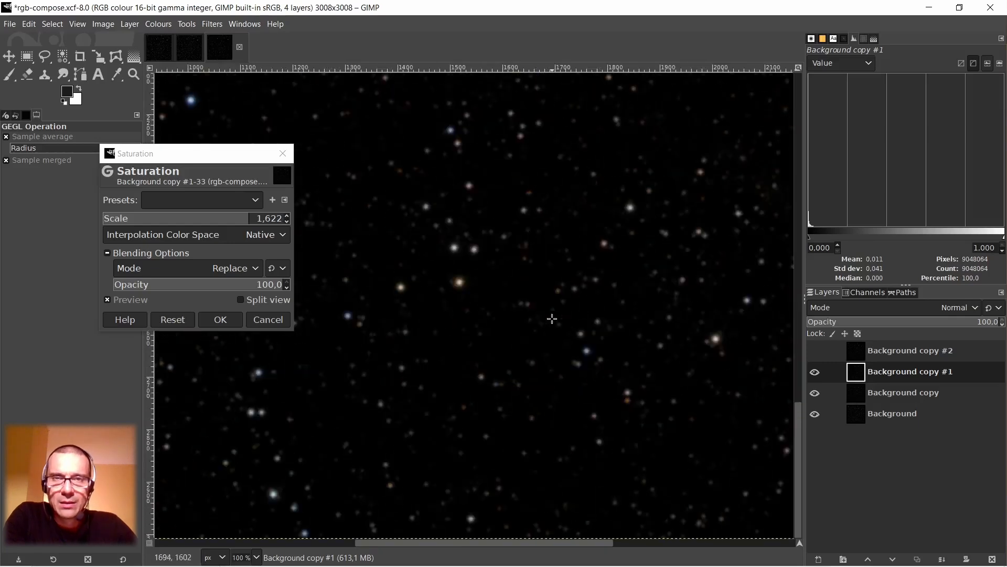
scroll(552, 318, up, 5)
scroll(551, 307, up, 3)
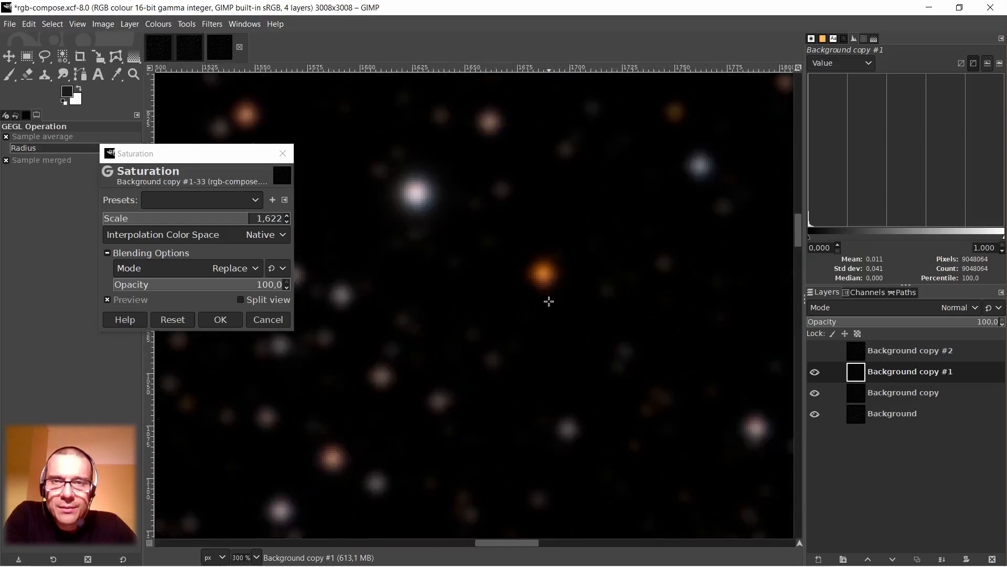
scroll(549, 301, down, 5)
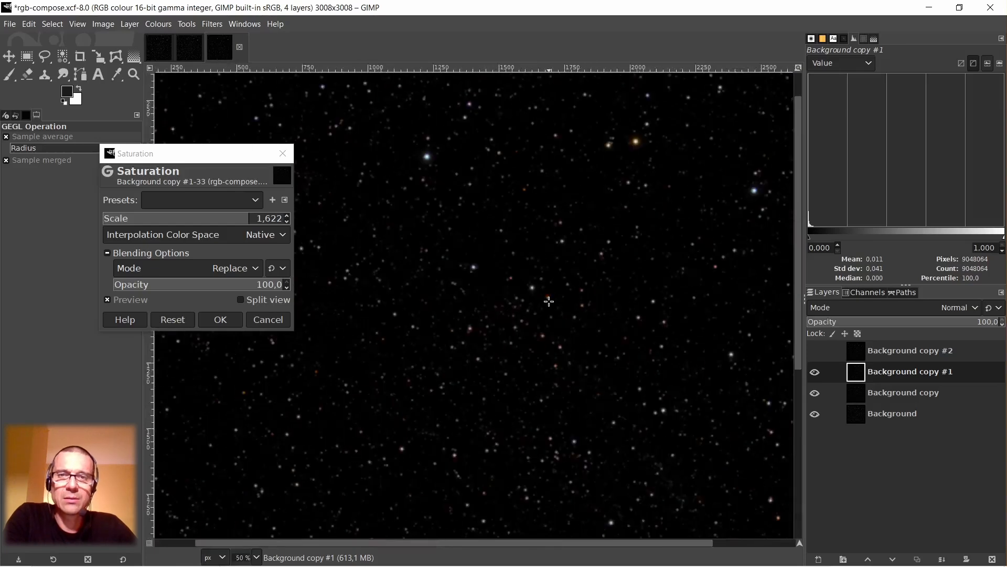
scroll(549, 301, down, 2)
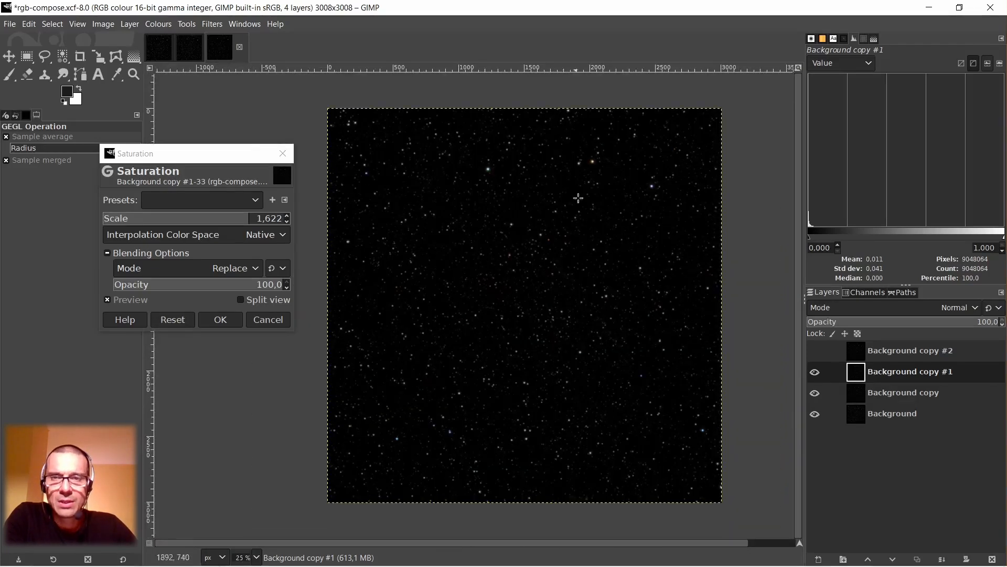
scroll(684, 415, up, 7)
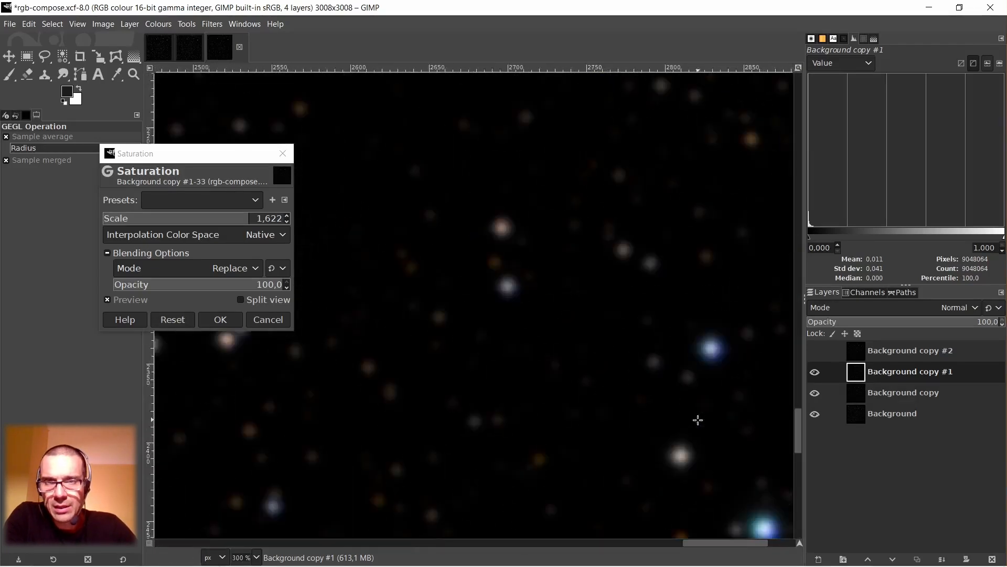
scroll(698, 420, down, 1)
scroll(698, 419, down, 3)
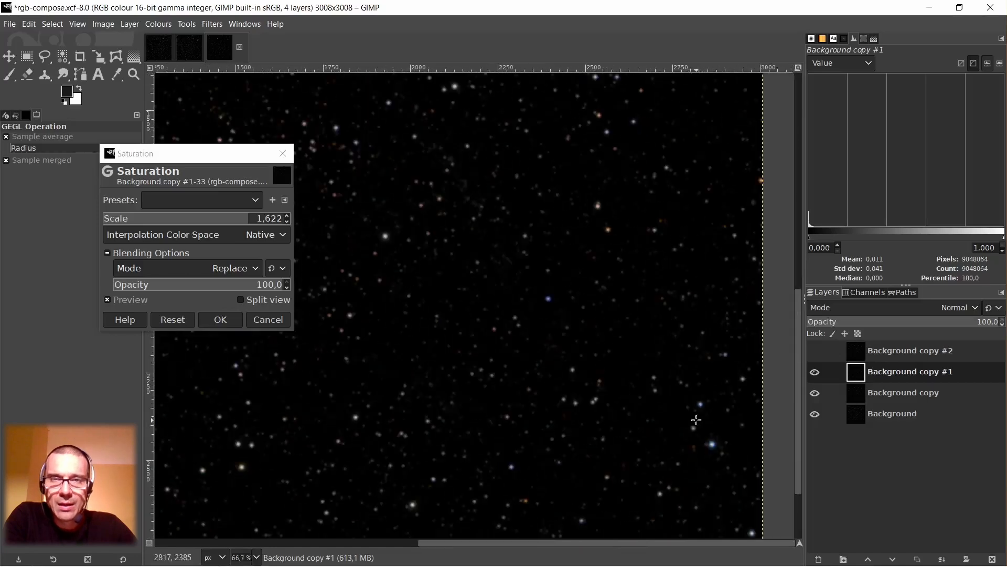
click(219, 321)
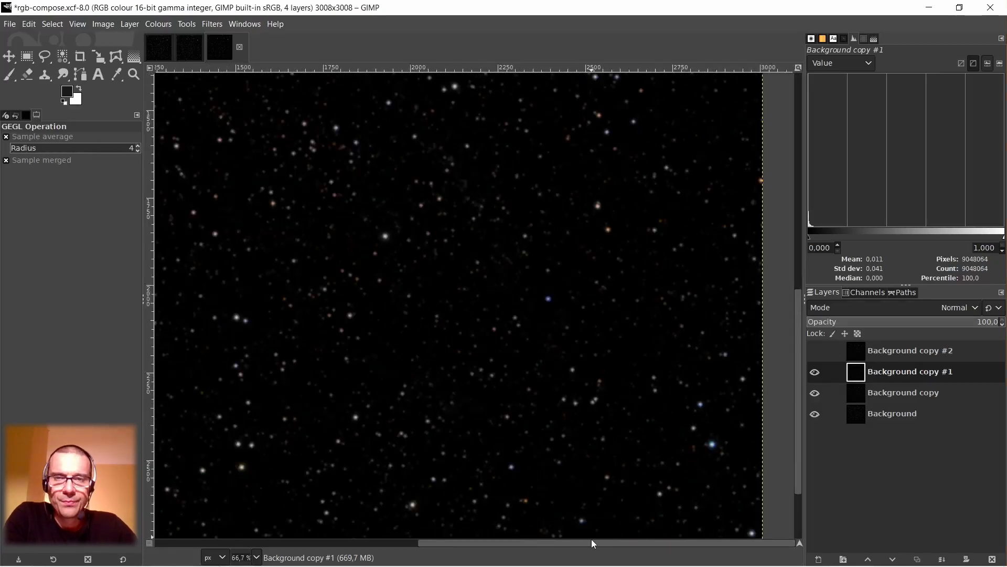
Set the blend mode of the layer Background copy #2 to Luminance and make the layer visible.
drag(590, 541, 469, 543)
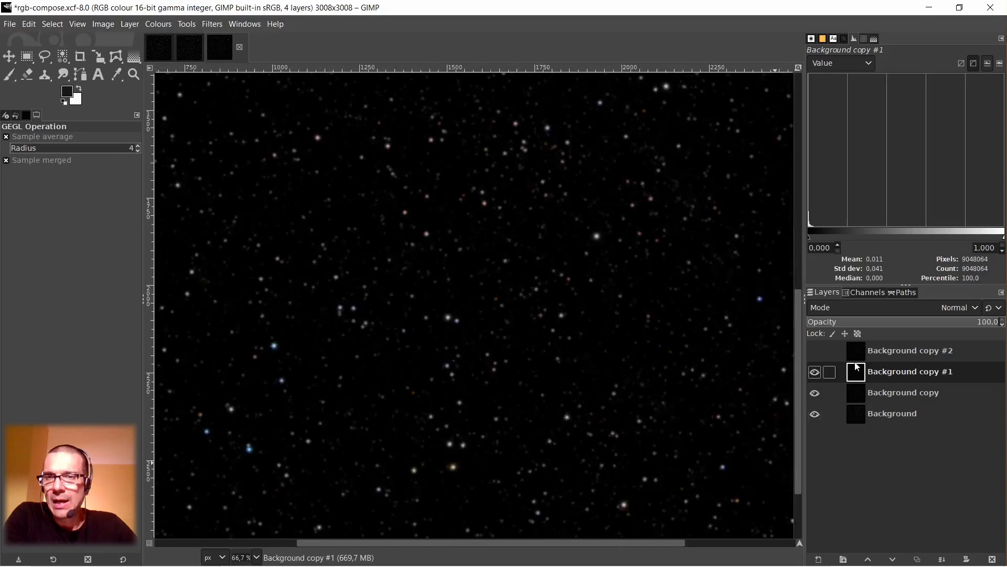
scroll(518, 279, up, 10)
scroll(518, 279, up, 5)
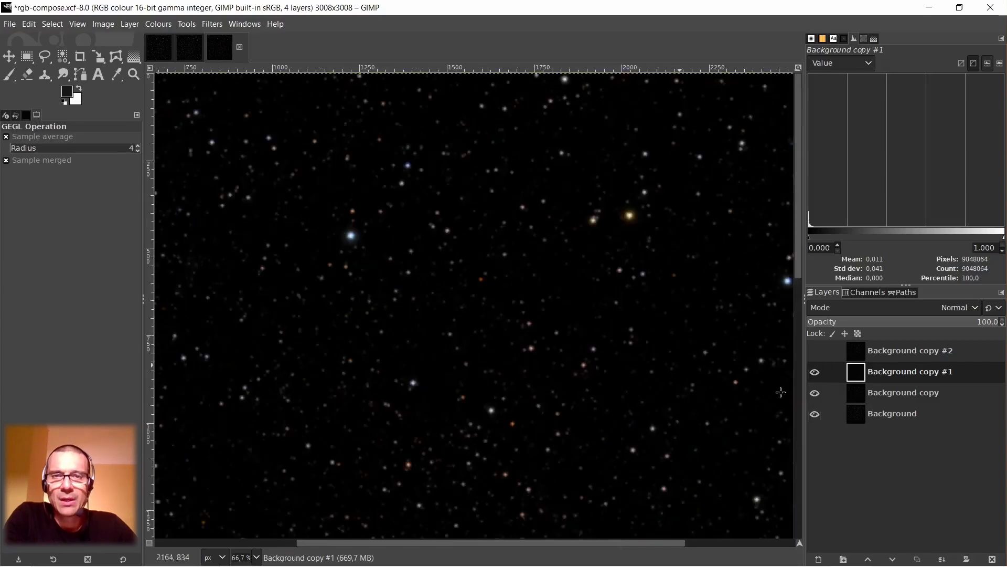
click(862, 352)
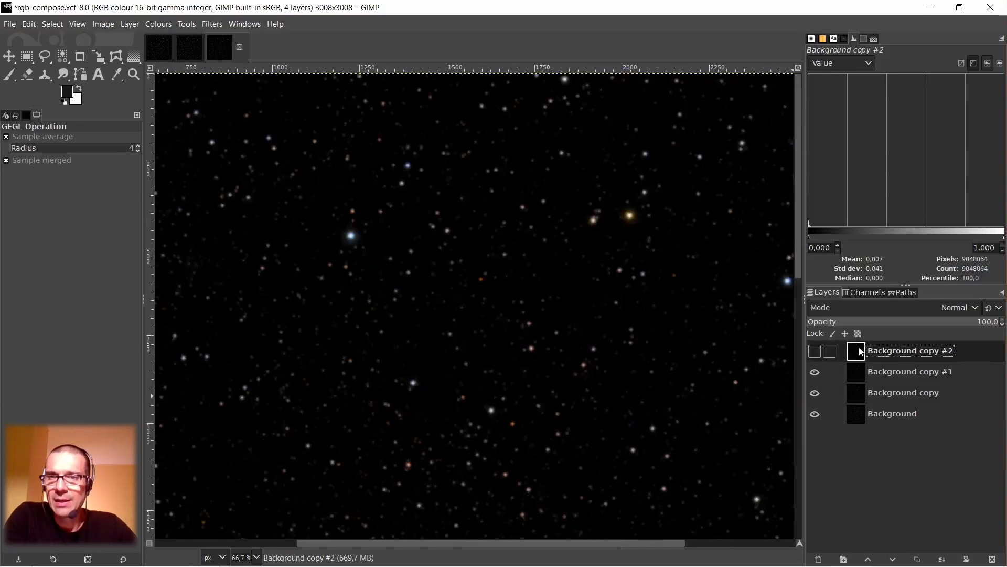
click(959, 309)
scroll(886, 232, down, 6)
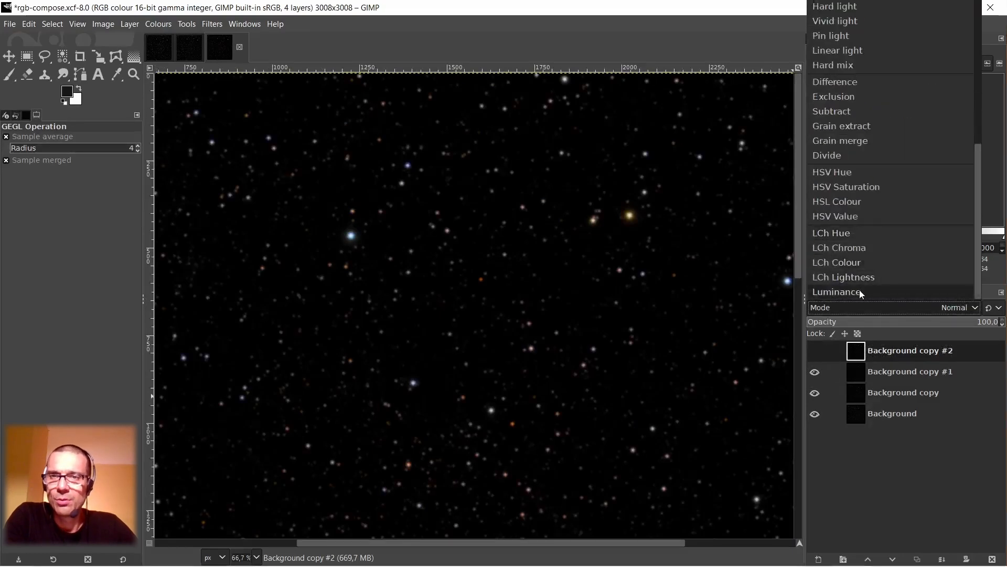
click(859, 291)
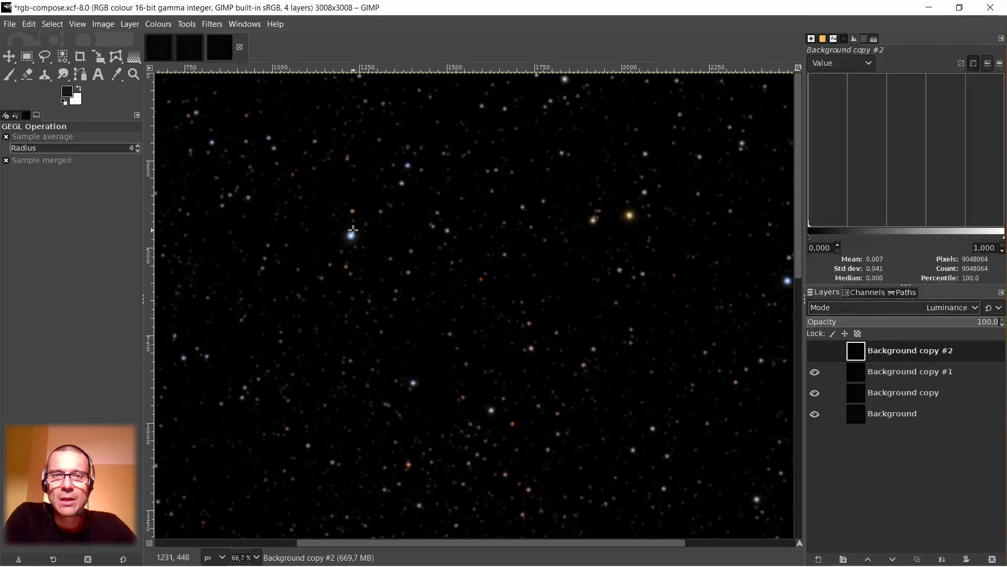
key(2)
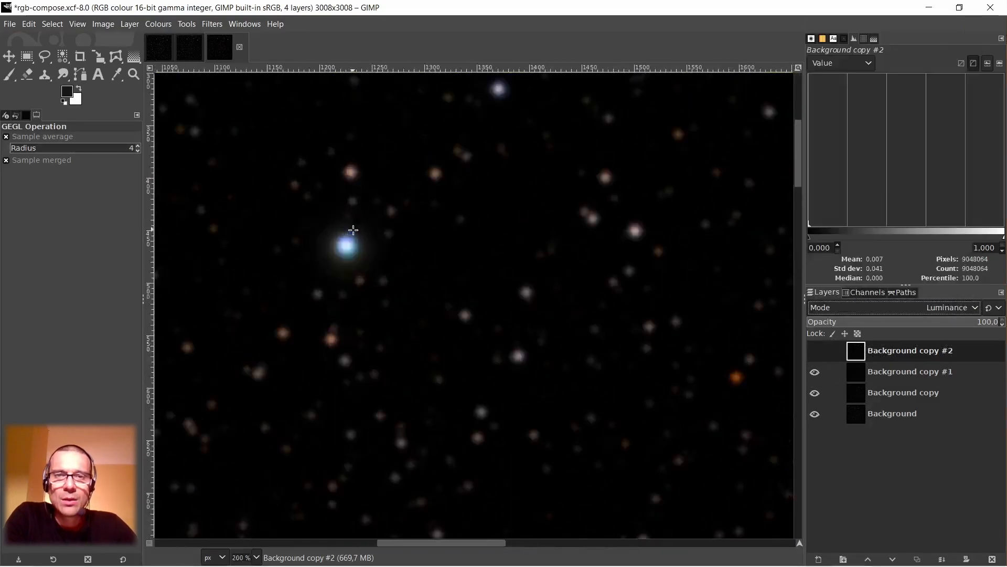
click(814, 351)
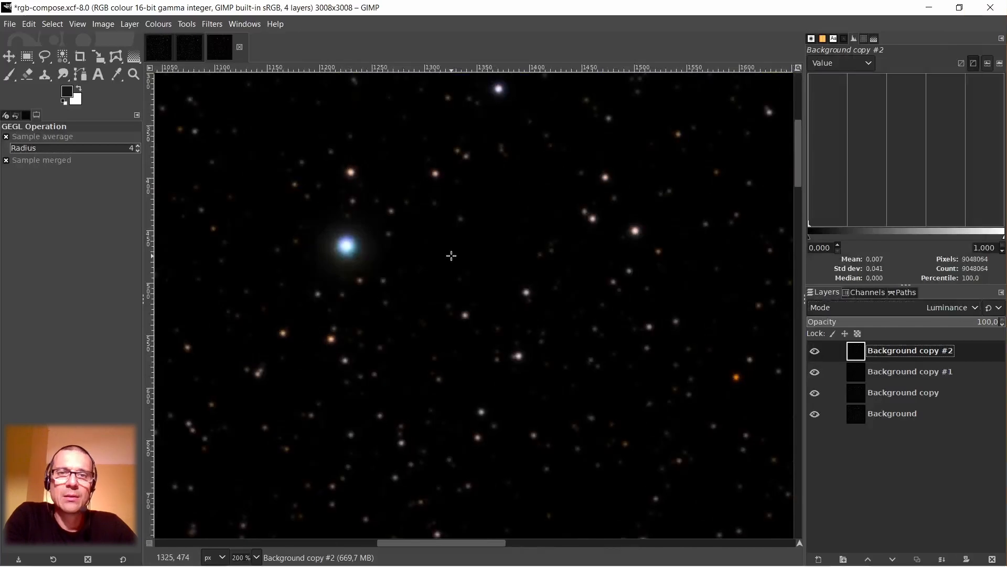
Compare the sharpness and colours of the brighter stars at several magnifications with Background copy #2 hidden and shown.
key(1)
key(2)
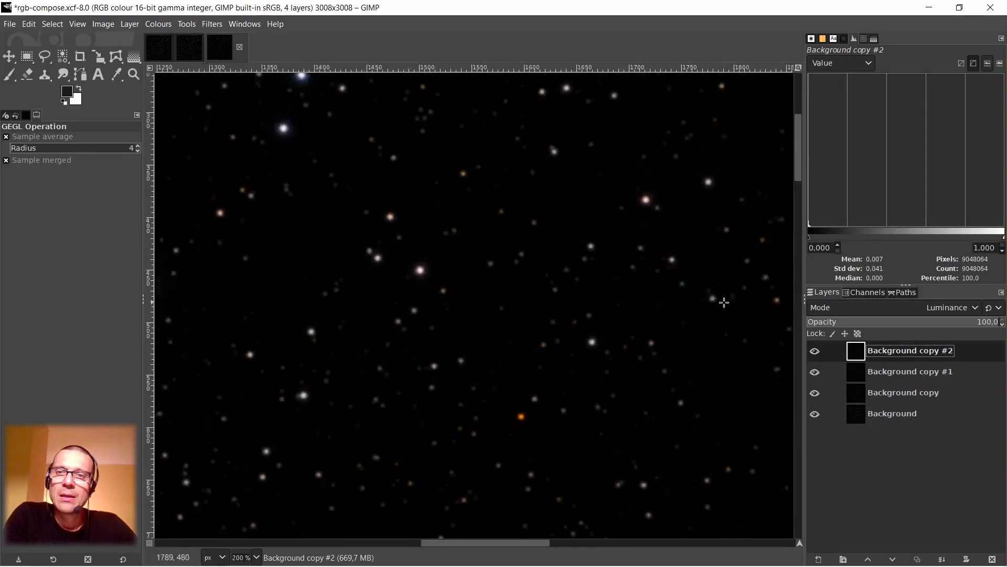
key(1)
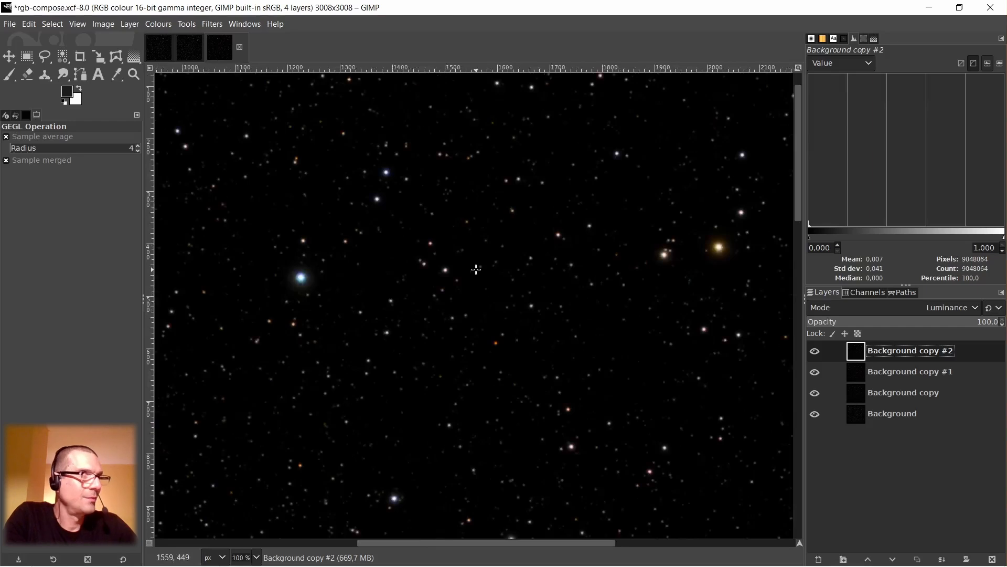
key(shift+2)
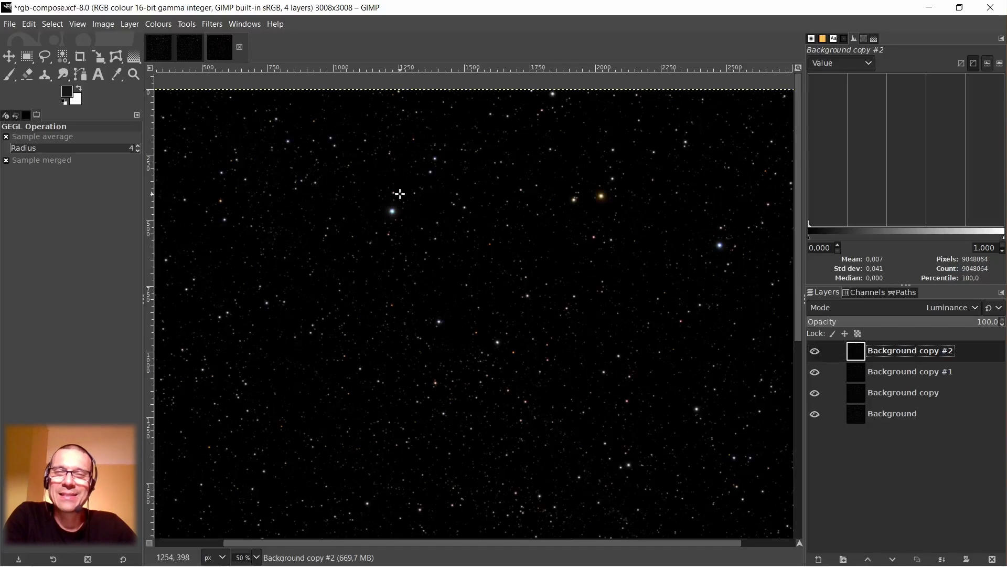
ctrl+scroll(402, 193, up, 3)
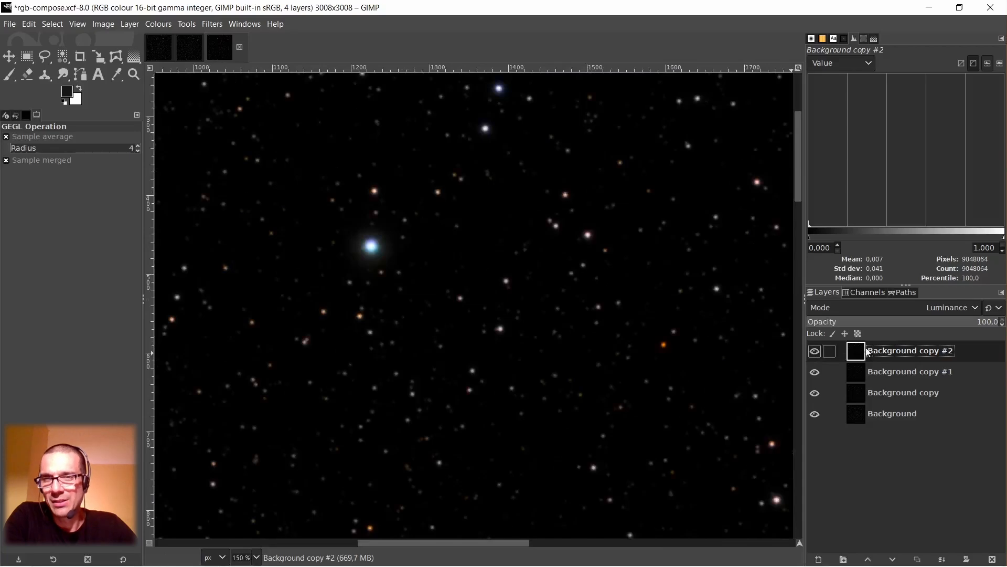
click(816, 348)
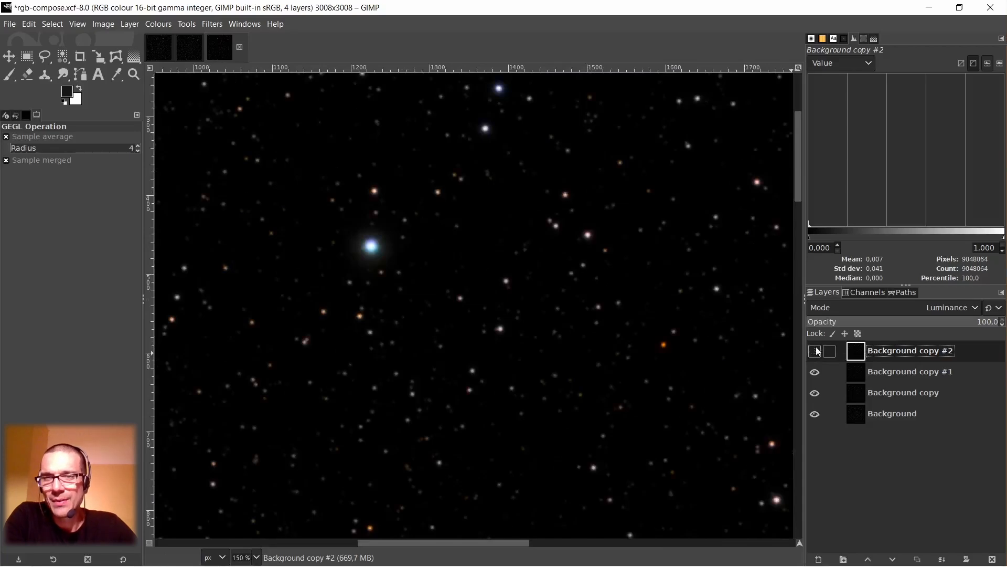
click(842, 370)
scroll(368, 245, down, 1)
scroll(380, 237, down, 4)
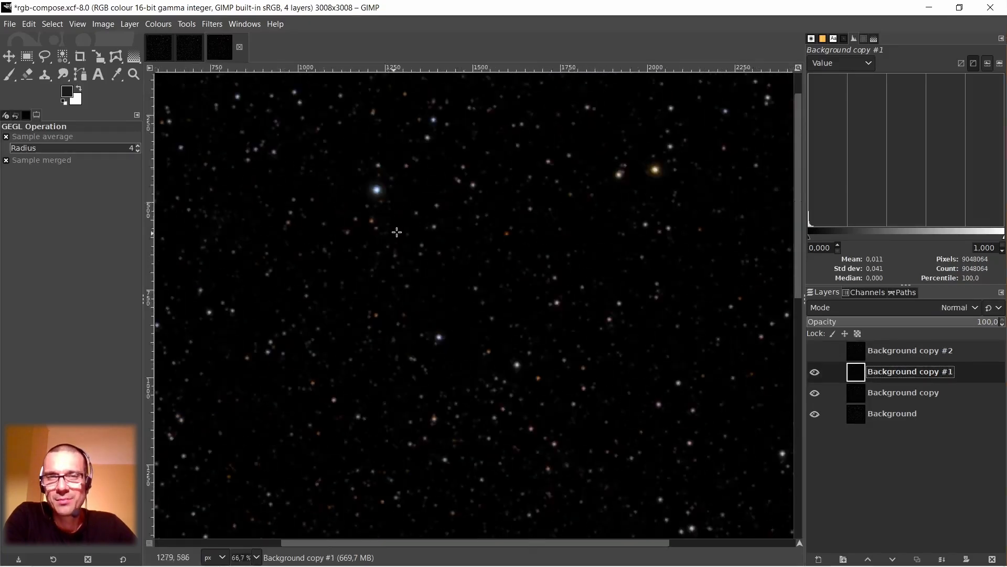
scroll(525, 201, up, 4)
scroll(528, 202, up, 1)
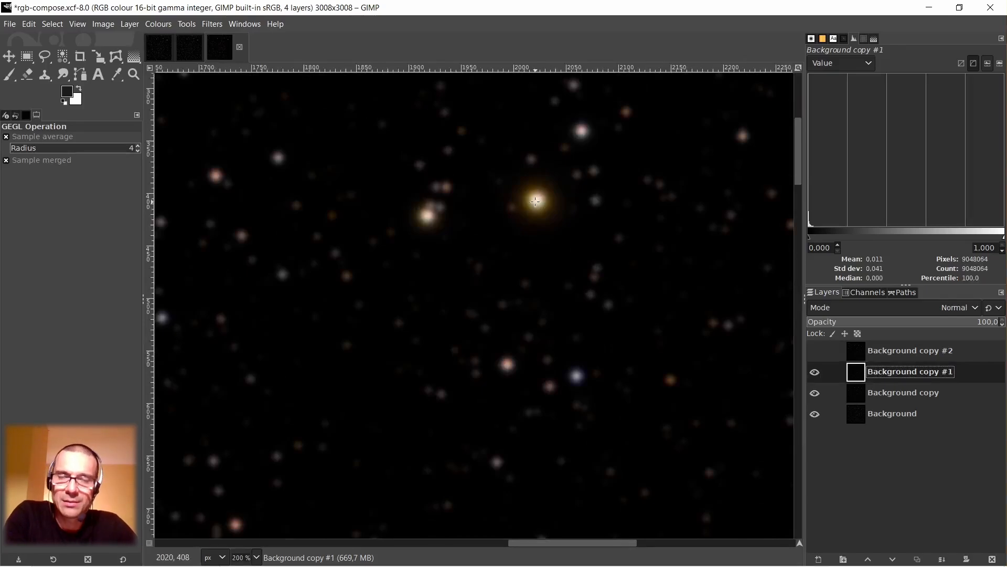
click(862, 351)
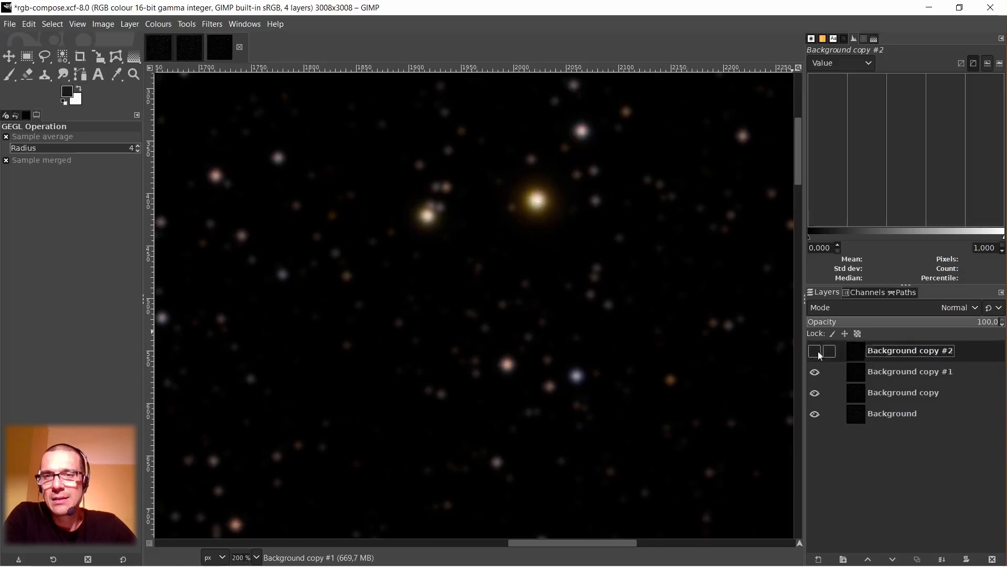
click(815, 351)
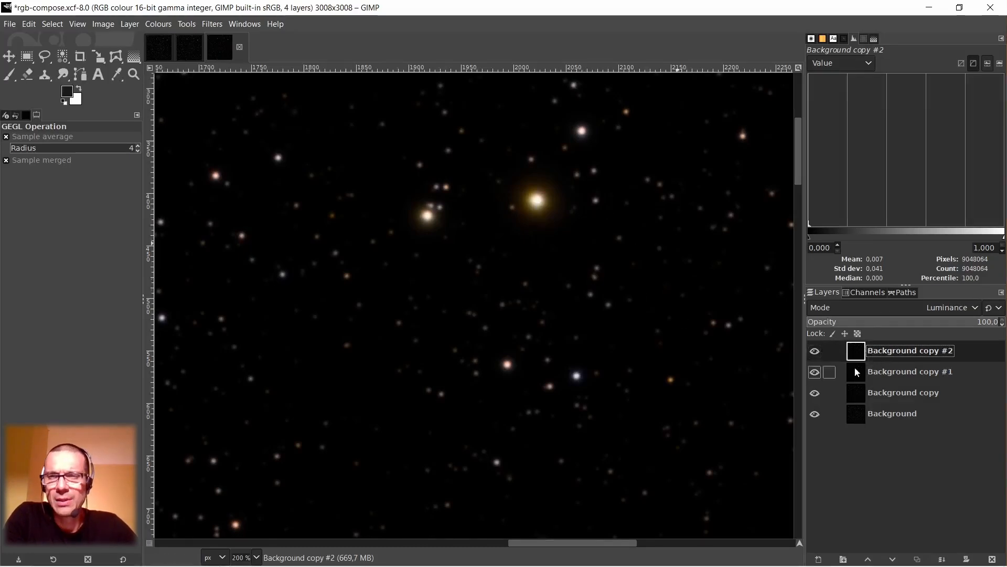
Apply a Gaussian Blur with Size X and Size Y of 0.50 to the layer Background copy #2.
click(212, 24)
mouse_move(206, 113)
click(403, 122)
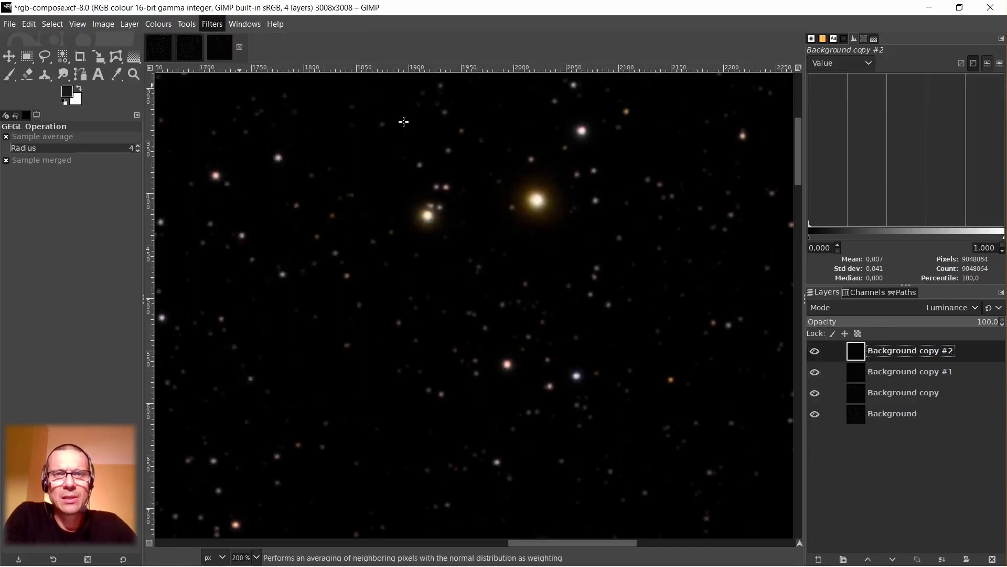
triple_click(248, 218)
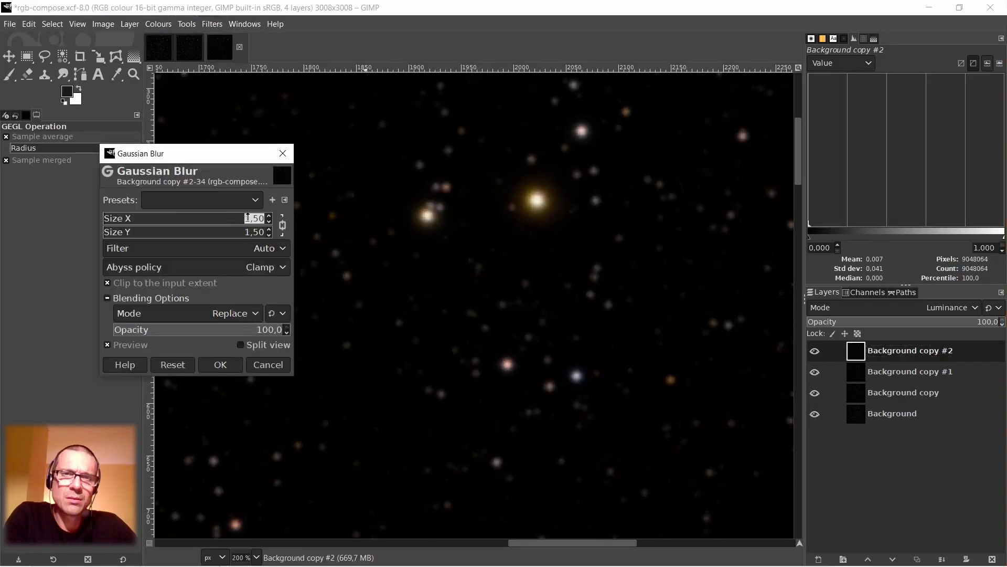
text(0)
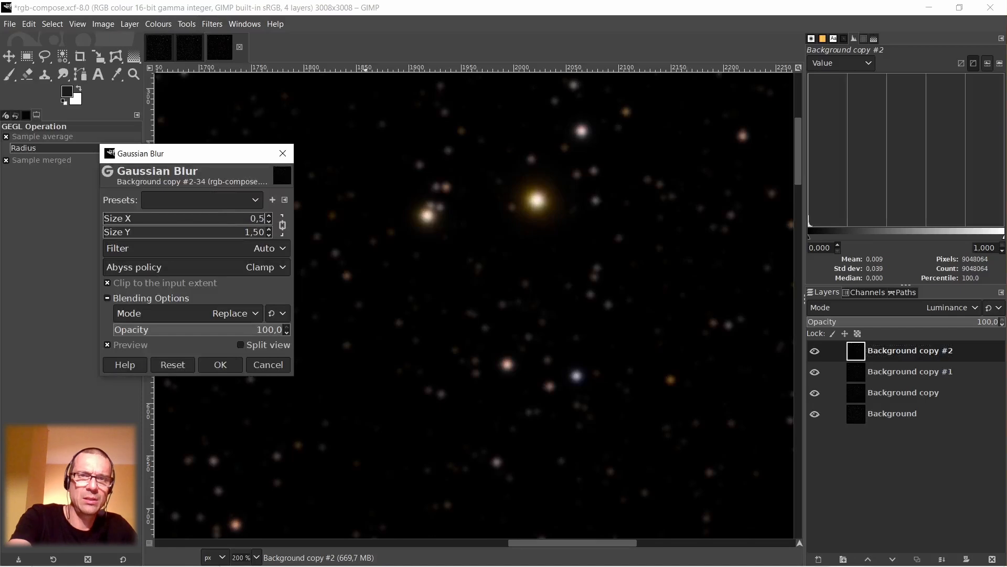
text(,5)
key(Return)
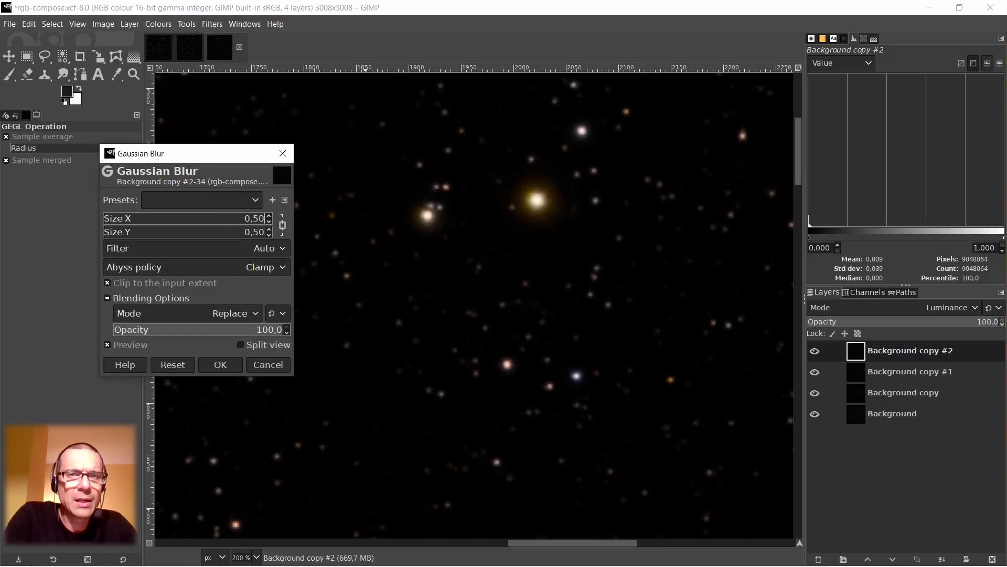
click(228, 364)
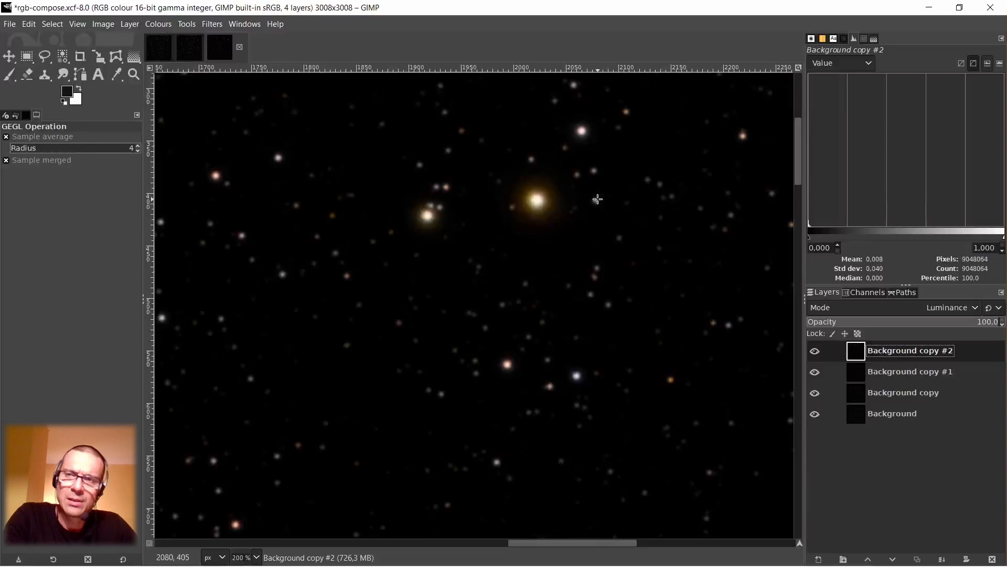
Create a new layer from the visible image above Background copy #2.
right_click(861, 356)
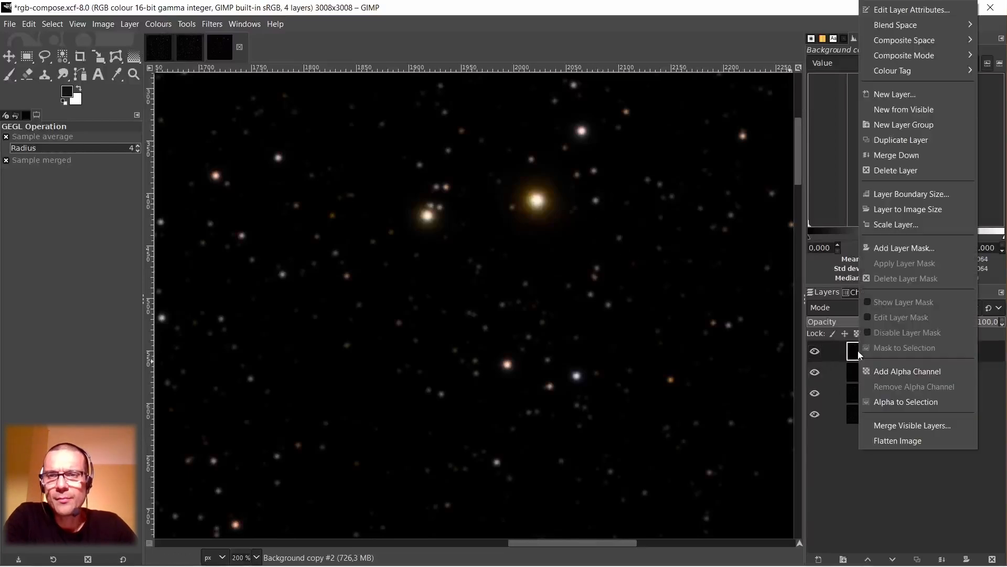
click(898, 109)
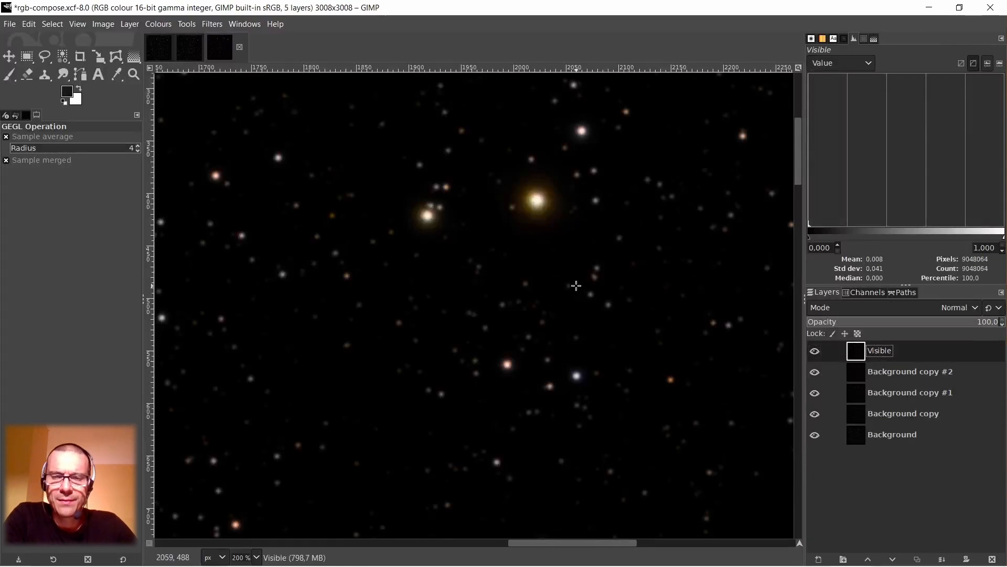
Inspect the star colours across the combined image at several magnifications, from the bright stars near its upper edge to the full frame.
scroll(576, 285, down, 3)
scroll(686, 332, down, 1)
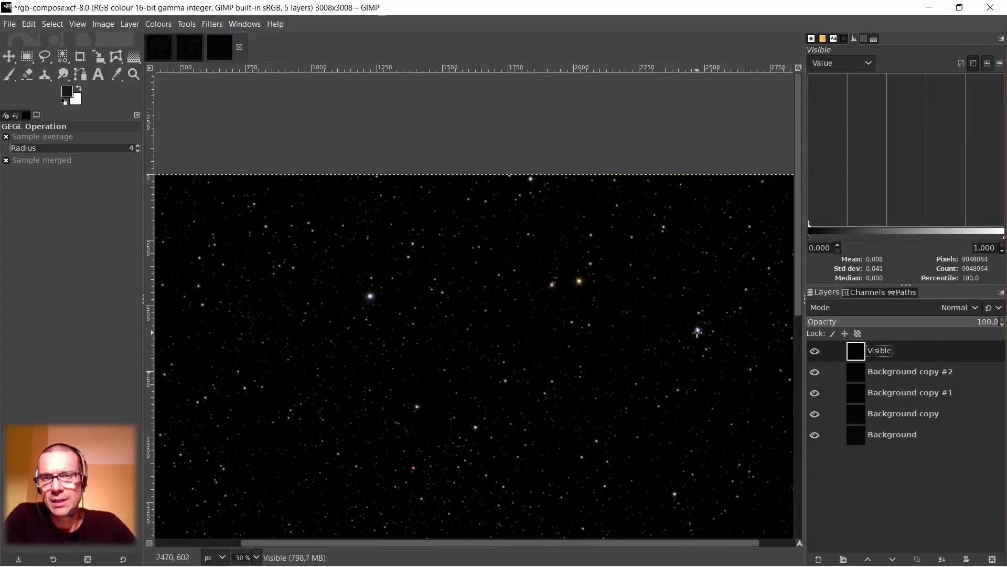
scroll(698, 331, up, 3)
scroll(700, 326, down, 5)
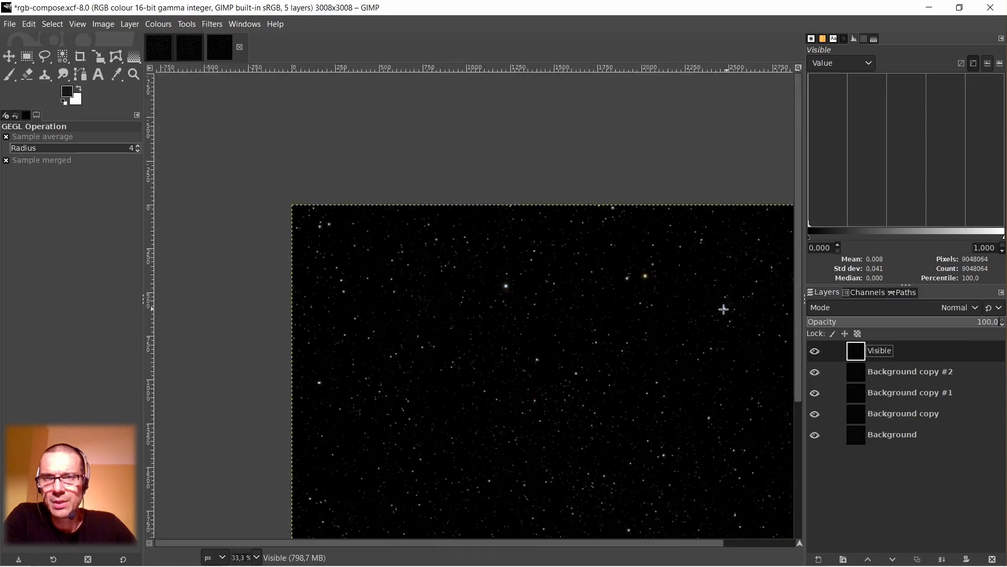
scroll(353, 270, up, 7)
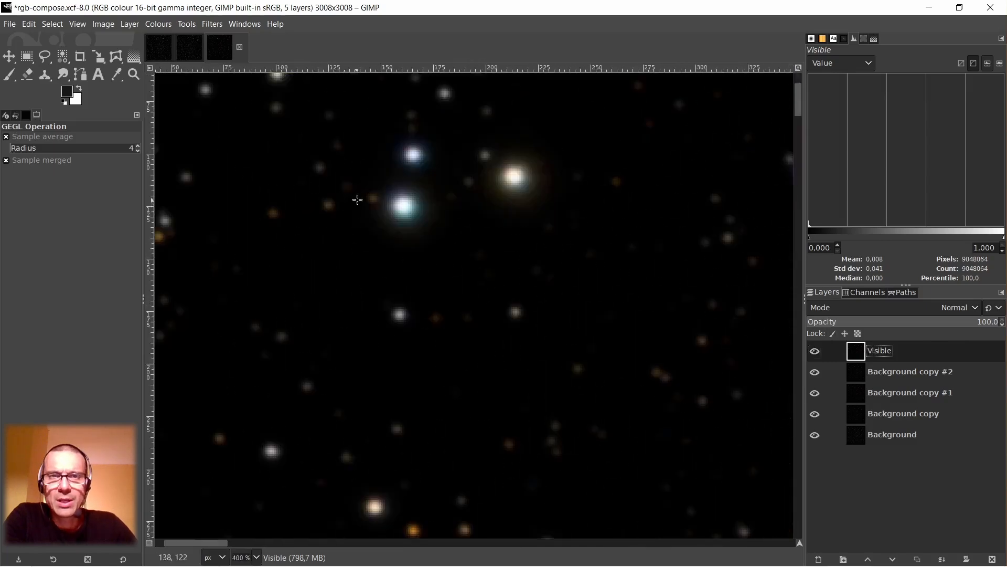
scroll(377, 198, down, 3)
scroll(485, 316, down, 2)
scroll(449, 464, down, 5)
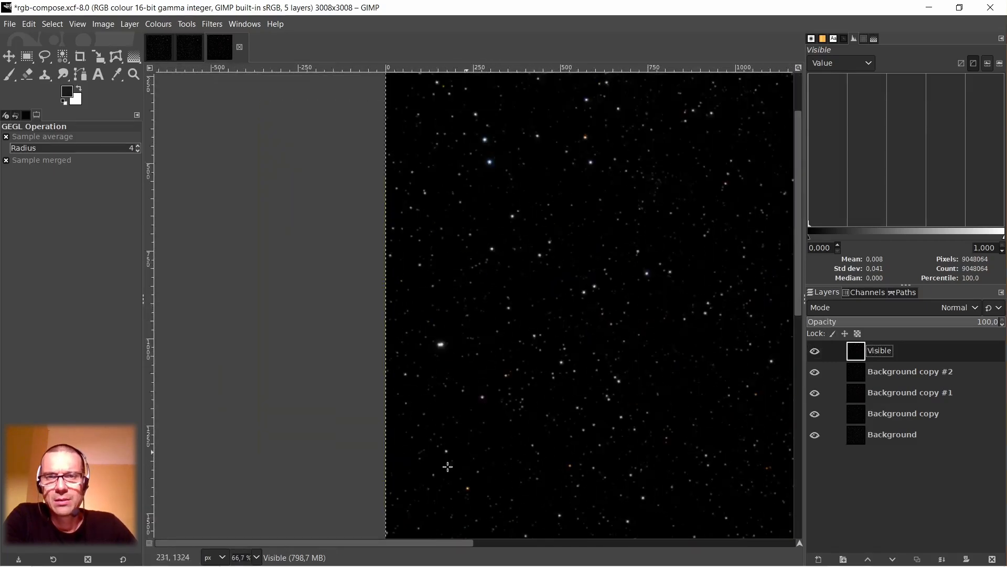
drag(418, 542, 536, 542)
scroll(570, 367, down, 3)
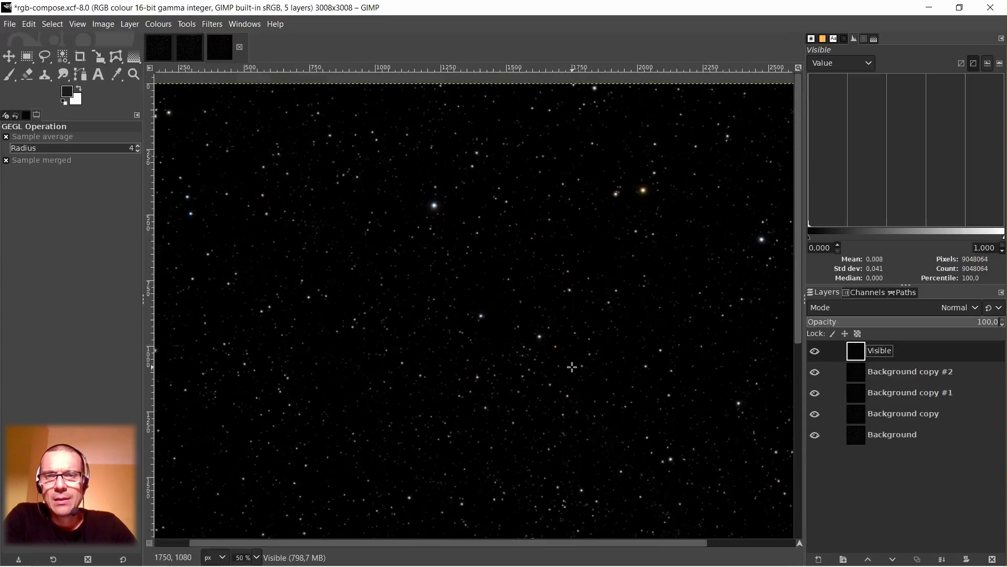
scroll(572, 387, down, 2)
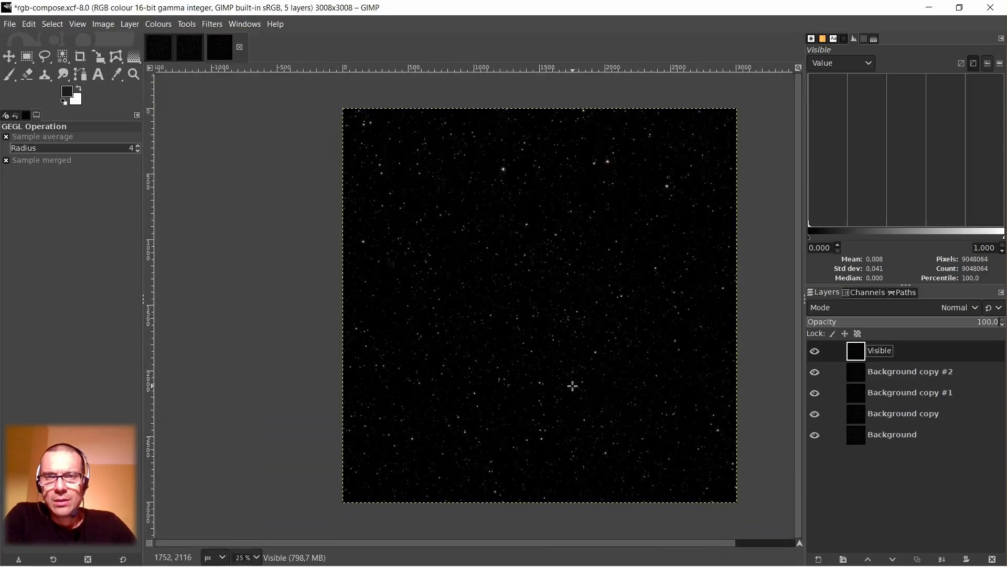
Save rgb-compose.xcf and copy the entire Visible layer to the clipboard.
click(9, 24)
click(24, 142)
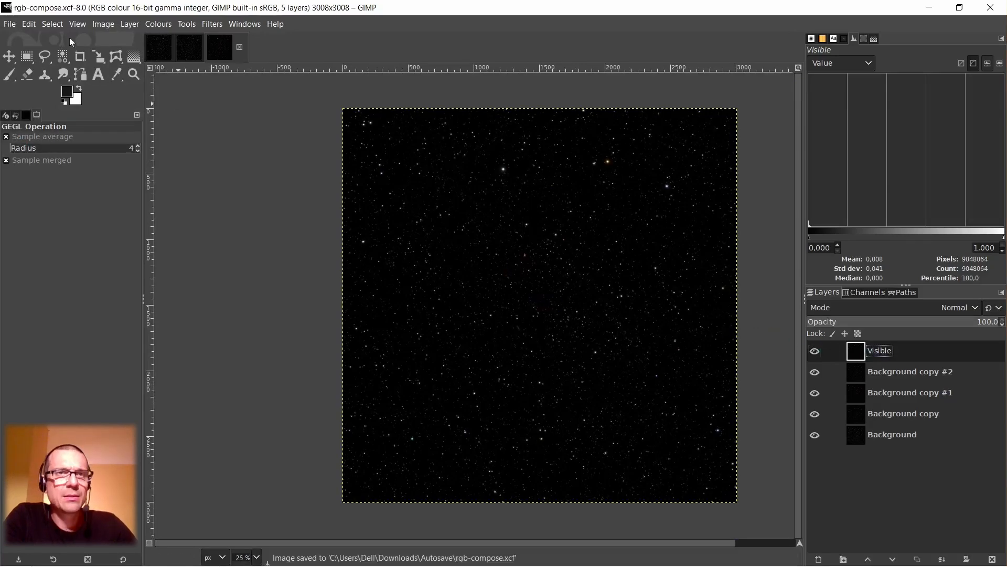
click(46, 24)
click(38, 34)
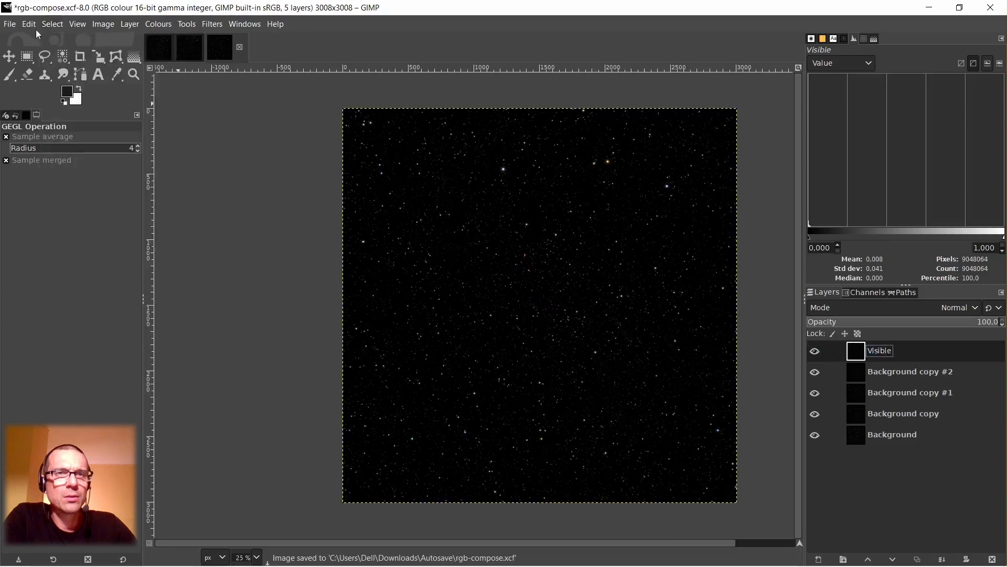
click(29, 24)
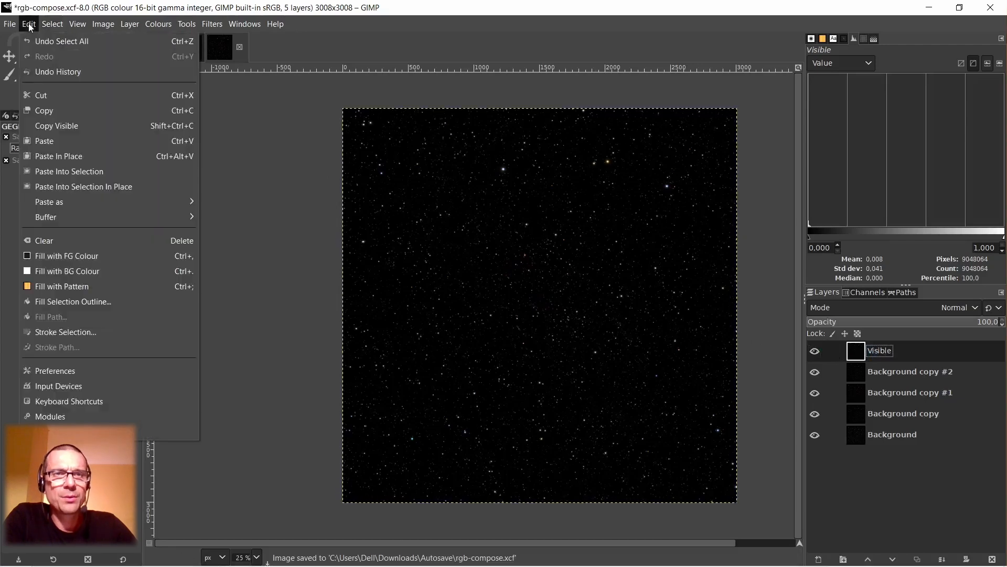
click(39, 105)
Switch to the Autosave001-stretch image and paste the copied stars as a new layer above the layer stars.
click(156, 48)
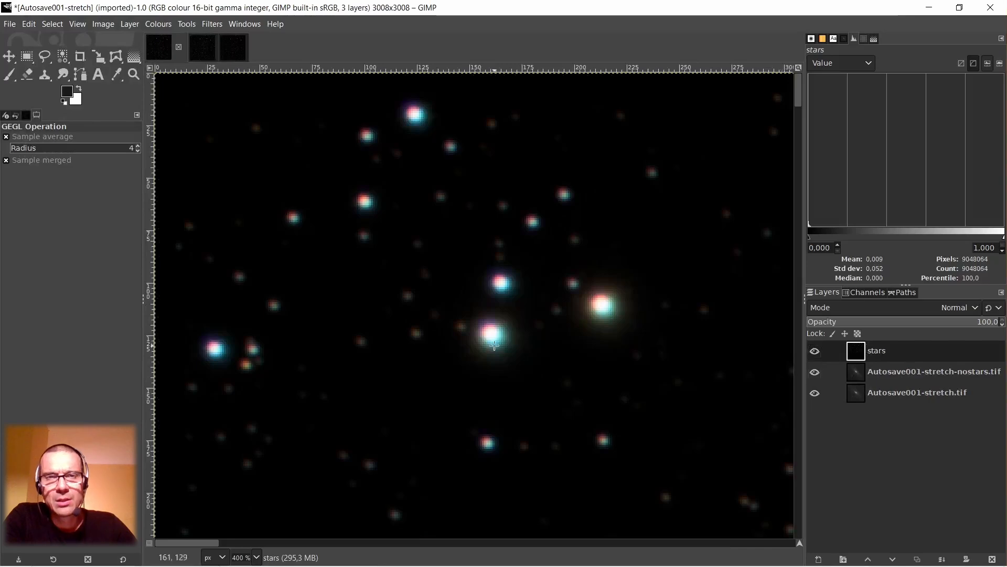
scroll(527, 339, down, 3)
scroll(593, 383, down, 2)
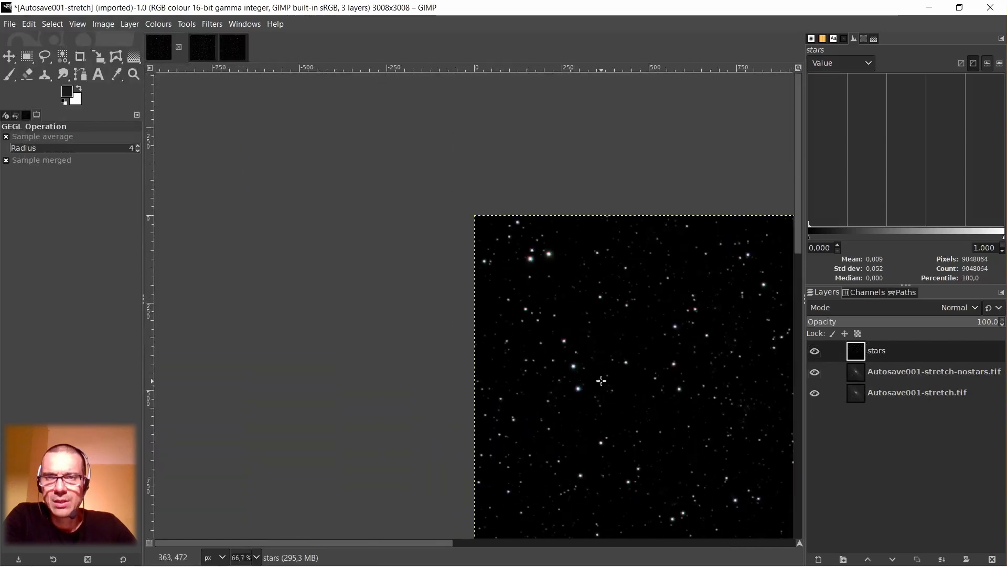
drag(386, 543, 494, 545)
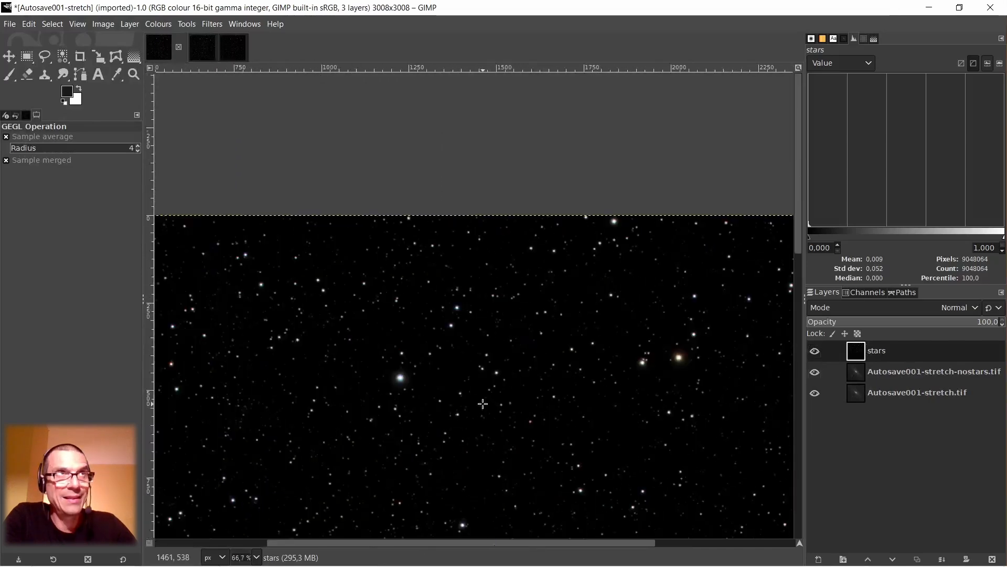
scroll(487, 398, down, 2)
scroll(488, 399, down, 1)
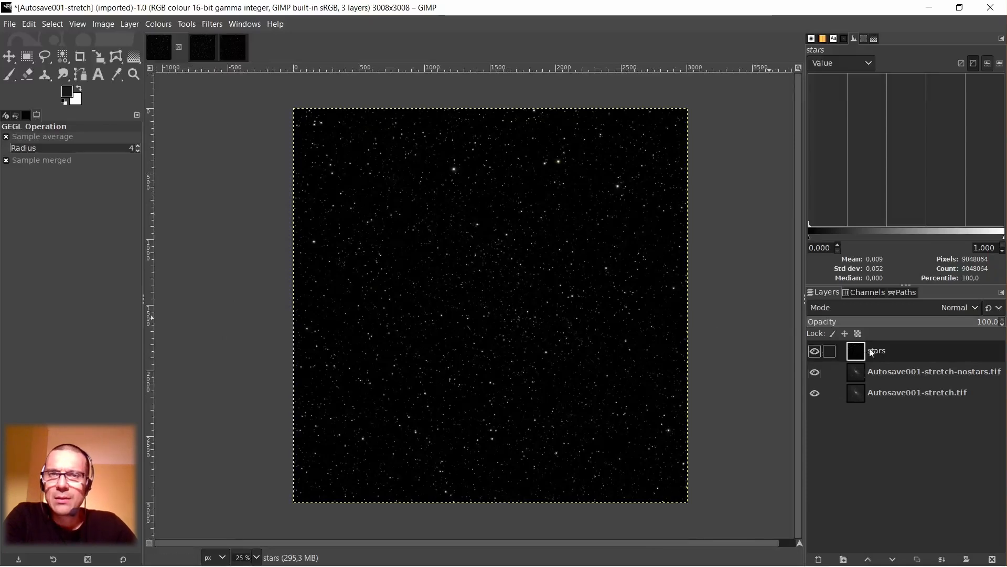
click(29, 24)
mouse_move(44, 204)
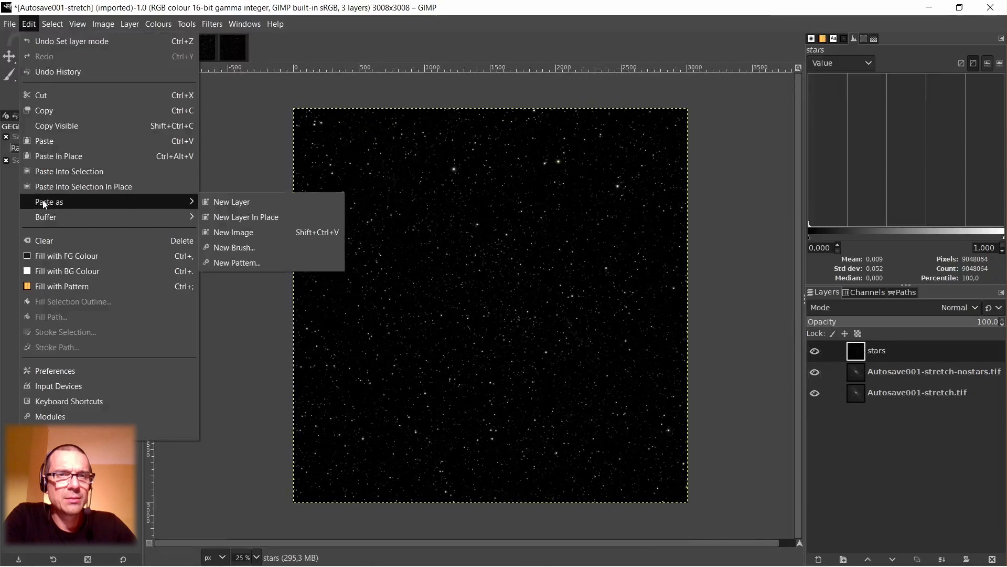
click(234, 202)
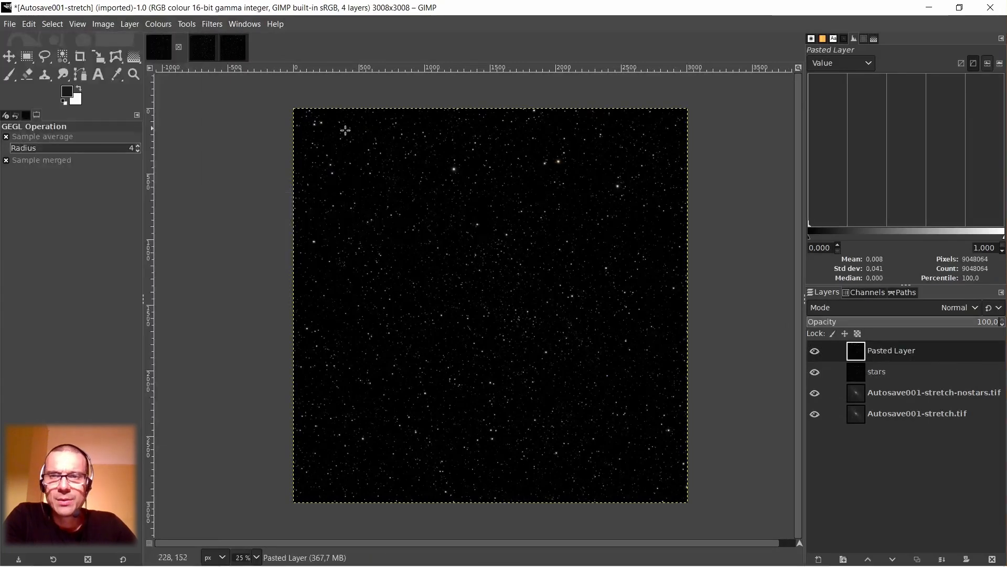
Compare the bright stars in the image's upper-left corner at 400 % with Pasted Layer hidden and shown.
scroll(366, 126, up, 10)
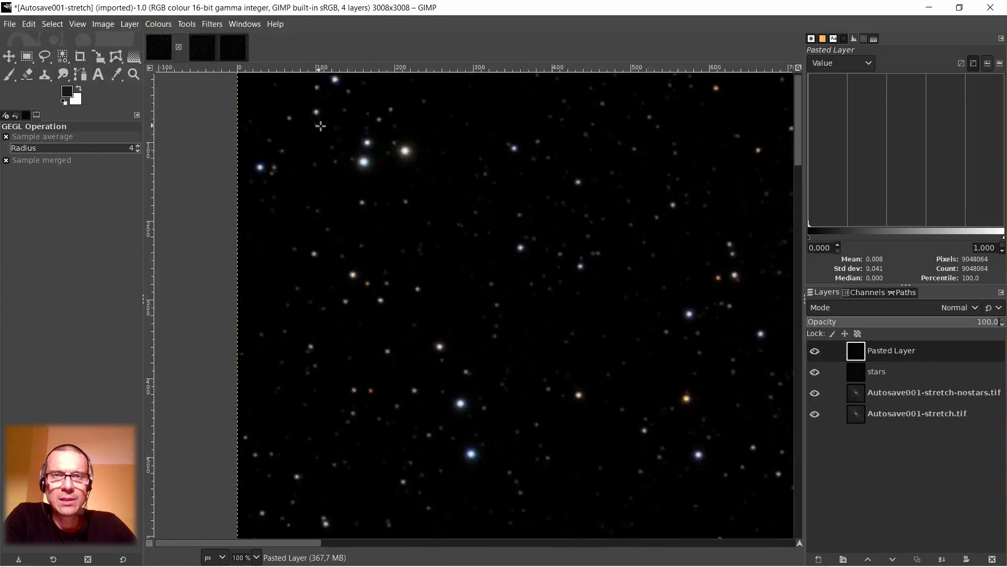
scroll(321, 135, down, 2)
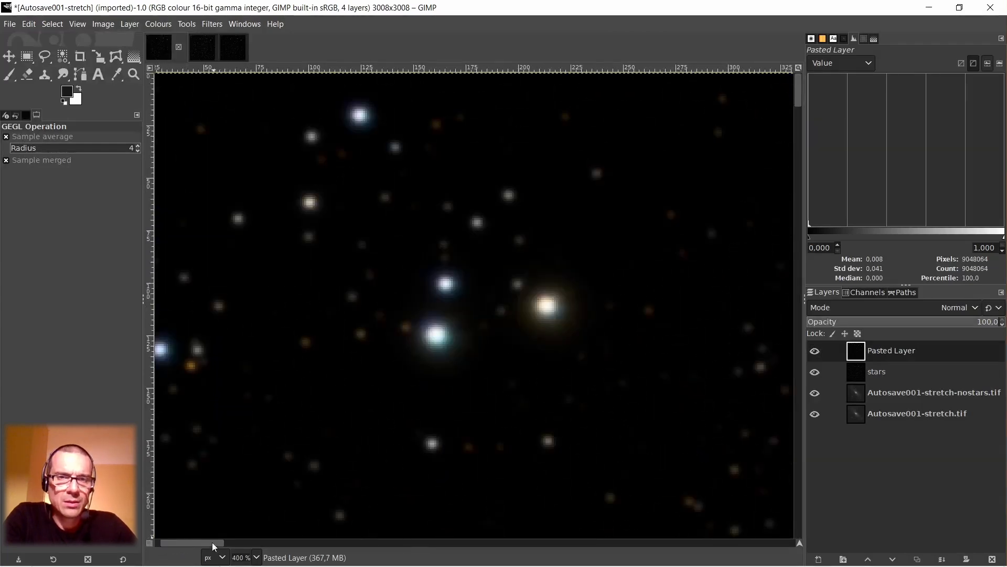
drag(213, 543, 136, 548)
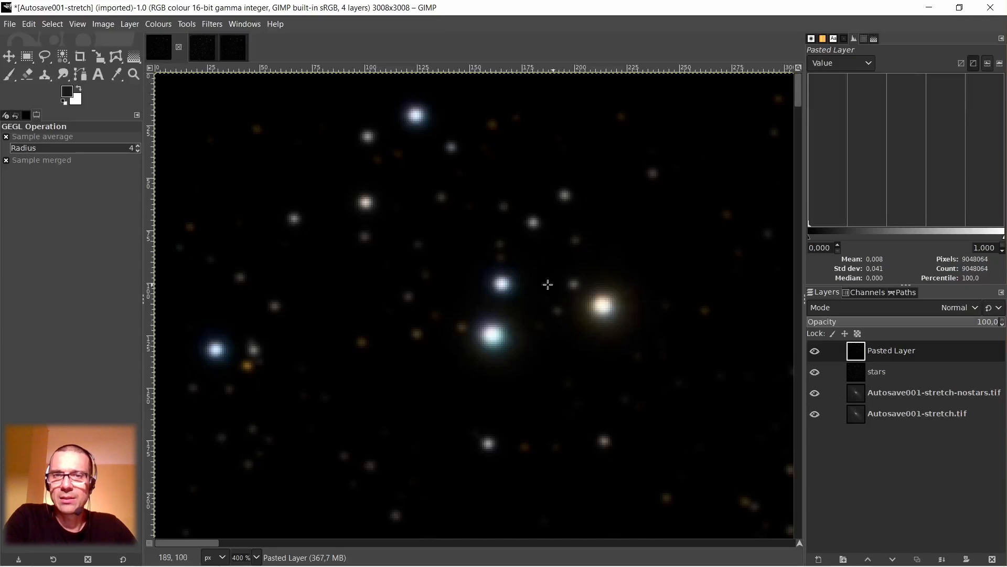
click(816, 351)
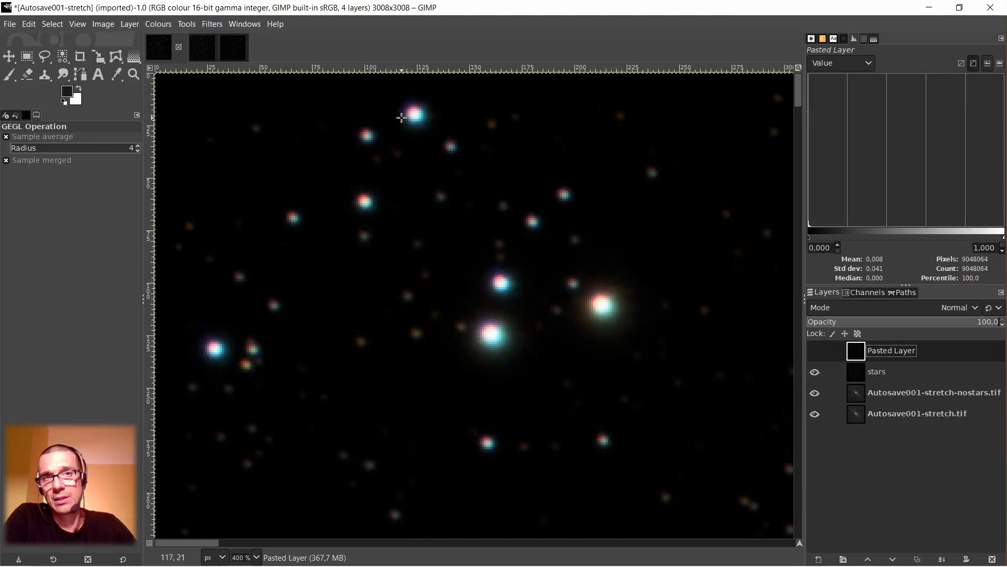
click(815, 352)
click(815, 351)
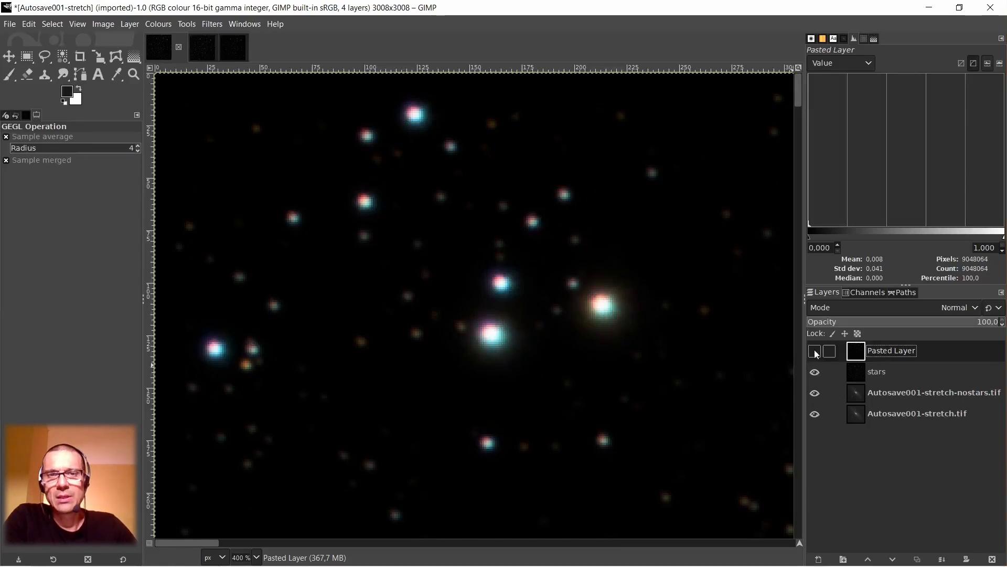
click(815, 351)
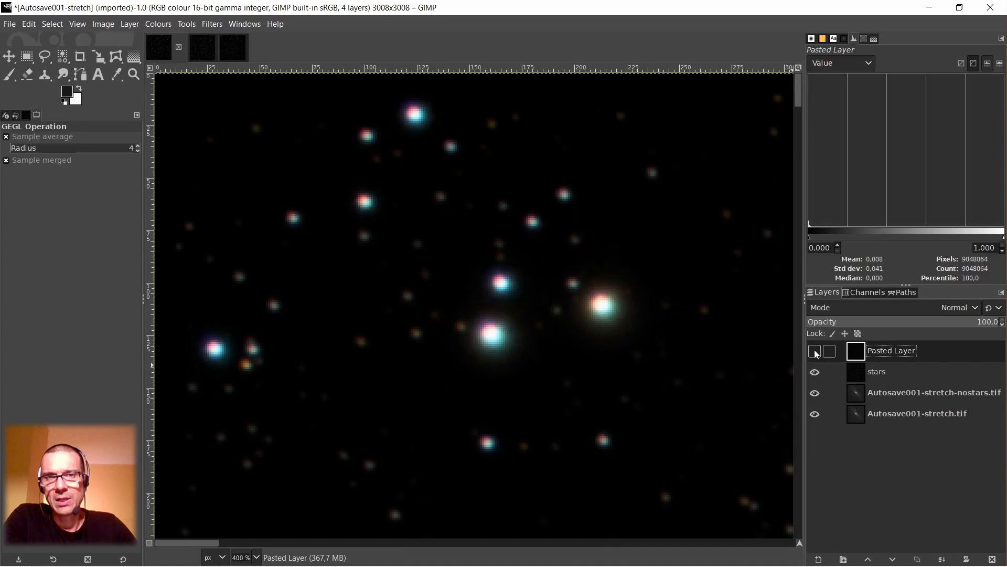
Compare the orange star and its neighbours in the upper middle of the image with Pasted Layer hidden and shown.
scroll(667, 329, down, 2)
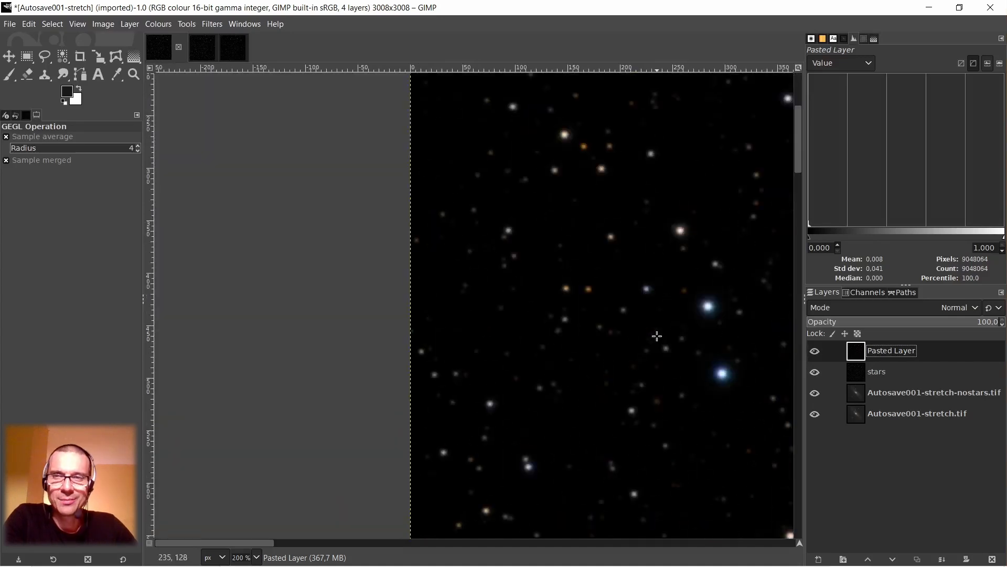
drag(236, 546, 528, 564)
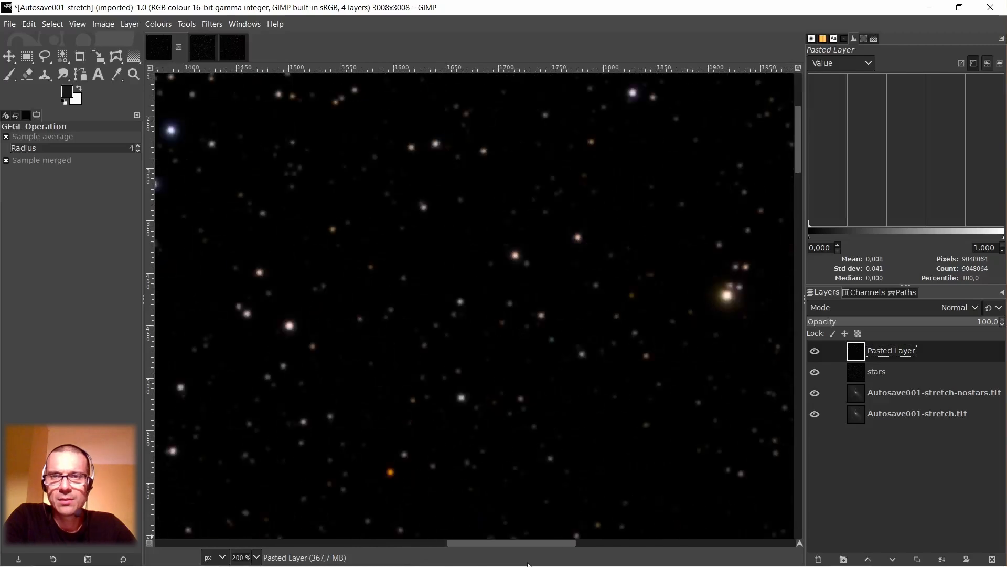
scroll(566, 360, up, 5)
scroll(566, 360, down, 8)
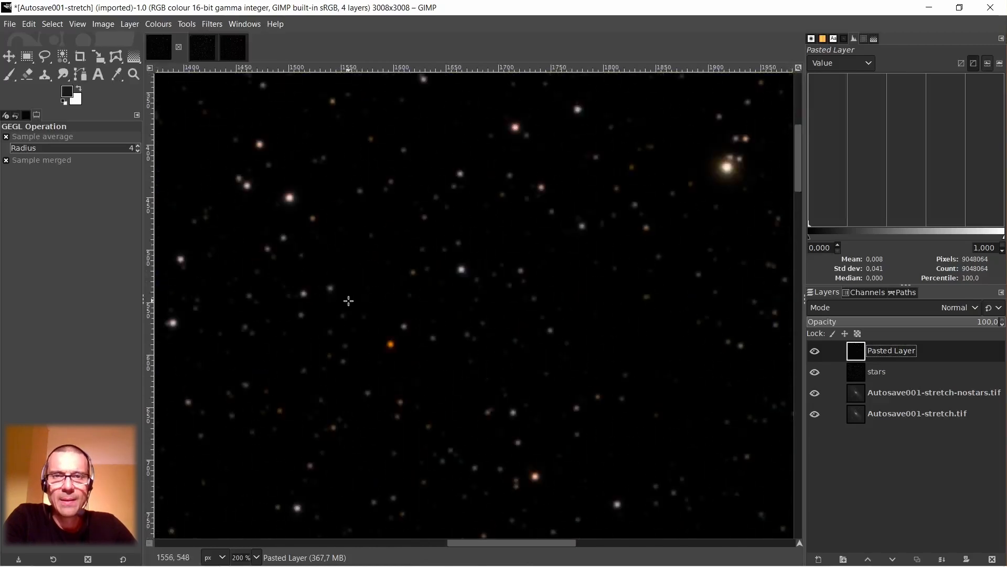
scroll(349, 300, up, 2)
click(814, 351)
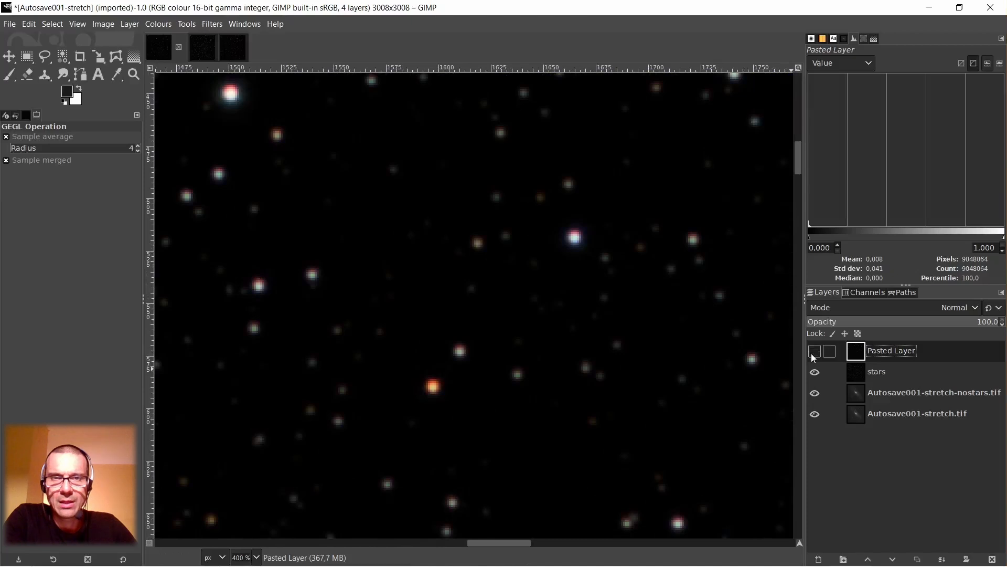
click(814, 351)
click(814, 351)
click(814, 351)
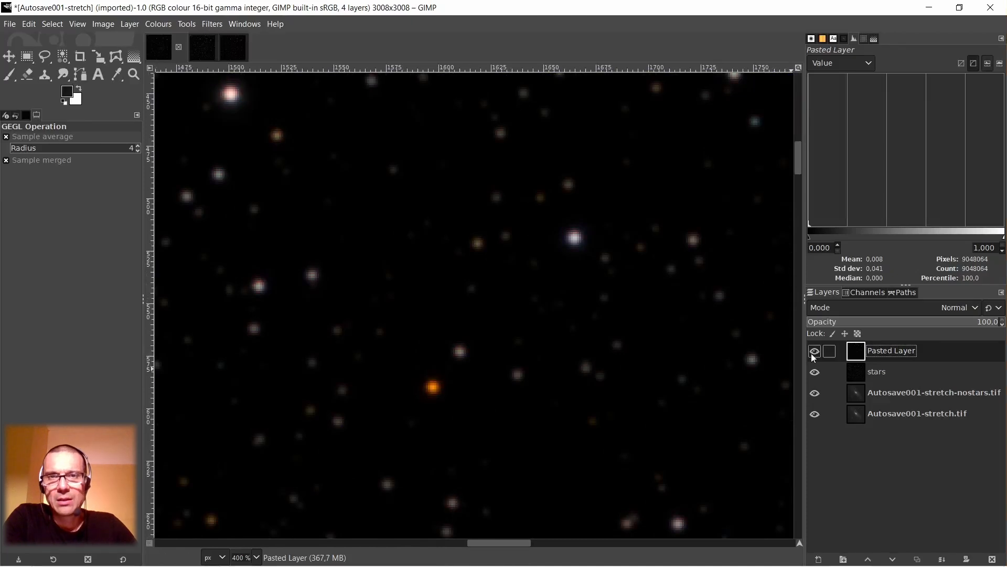
Compare star colours and fringes farther down the image at 300 % and 400 % with Pasted Layer hidden and shown.
scroll(633, 336, down, 1)
scroll(508, 344, down, 5)
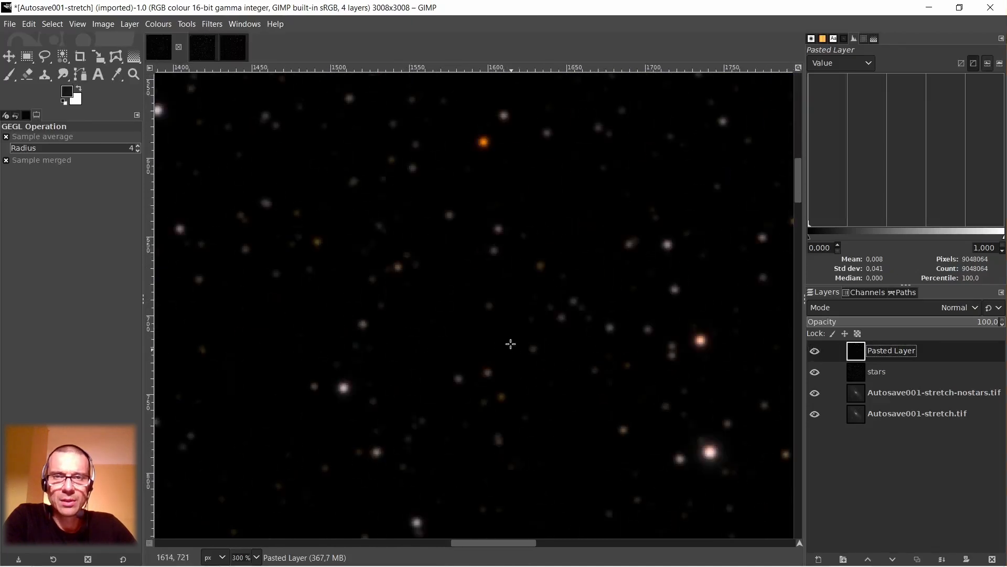
click(815, 351)
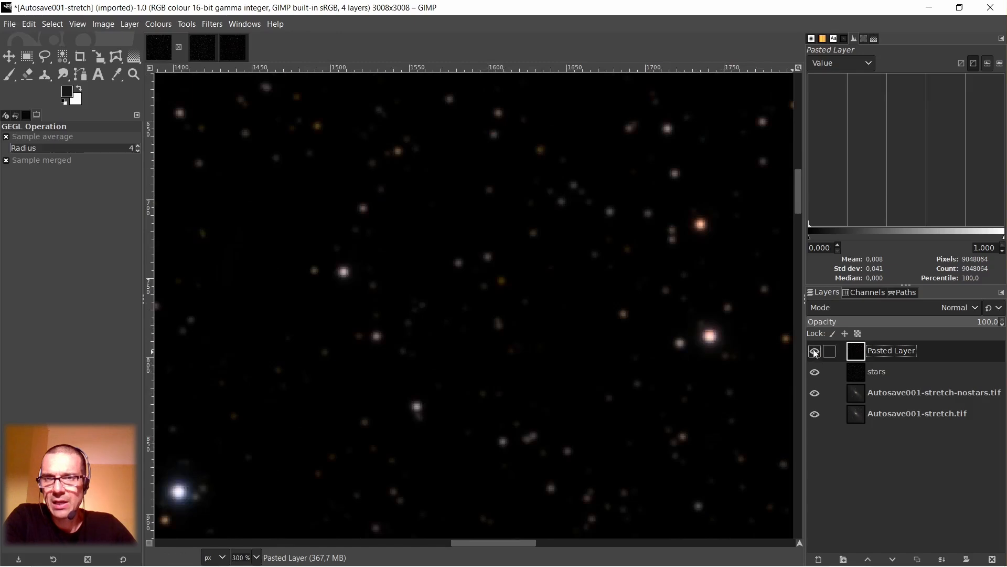
click(815, 352)
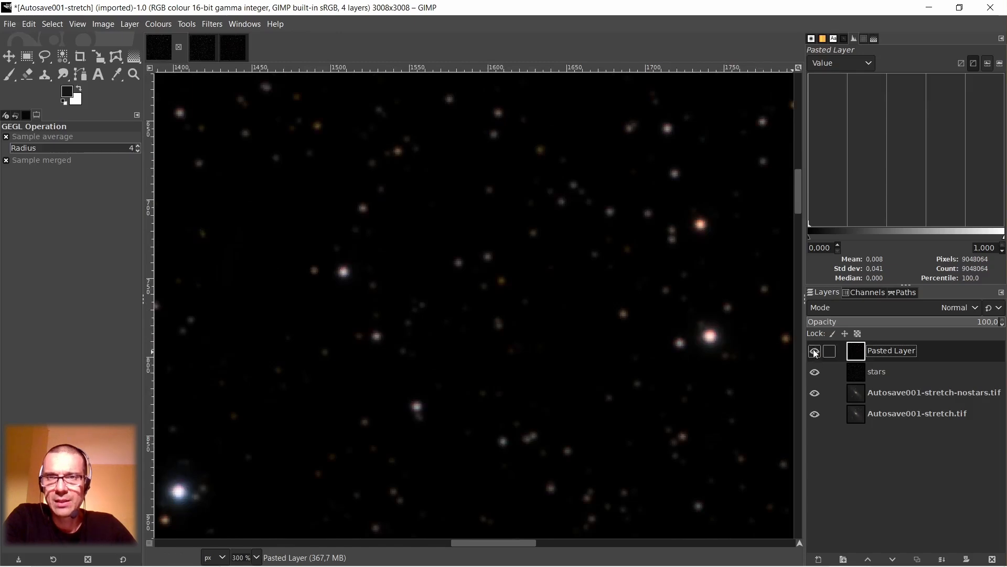
click(815, 351)
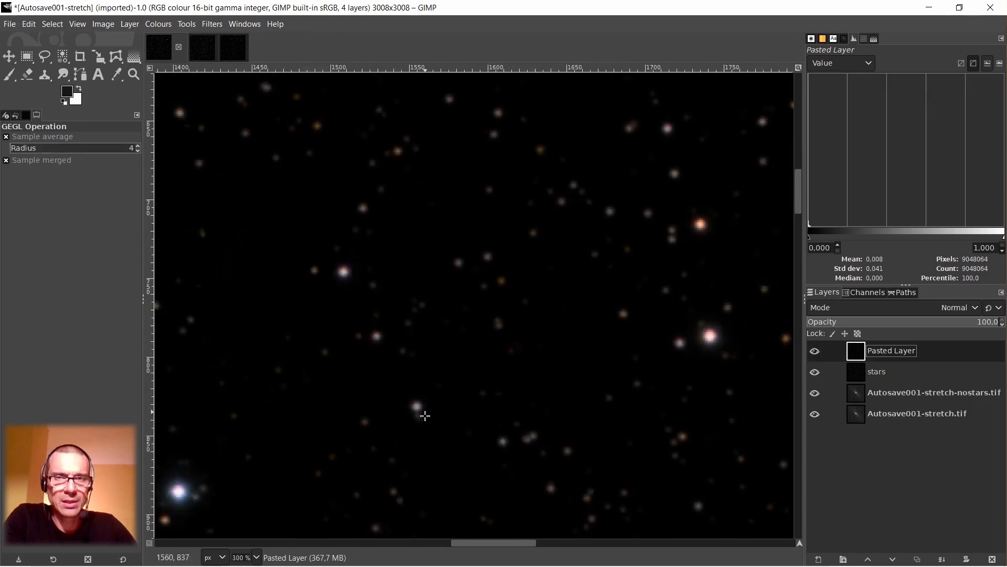
scroll(545, 382, down, 3)
scroll(567, 330, up, 3)
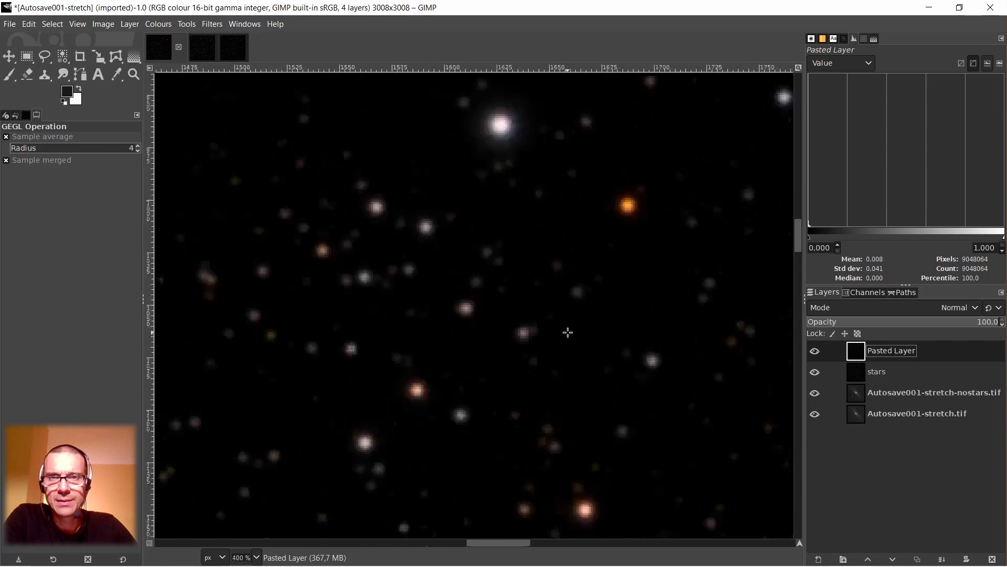
click(815, 352)
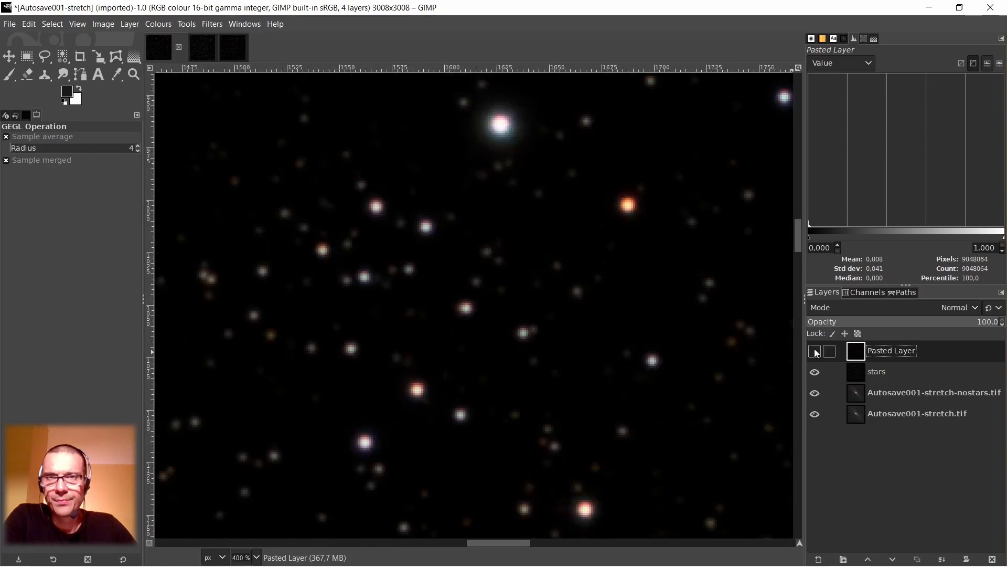
click(815, 352)
scroll(666, 349, down, 2)
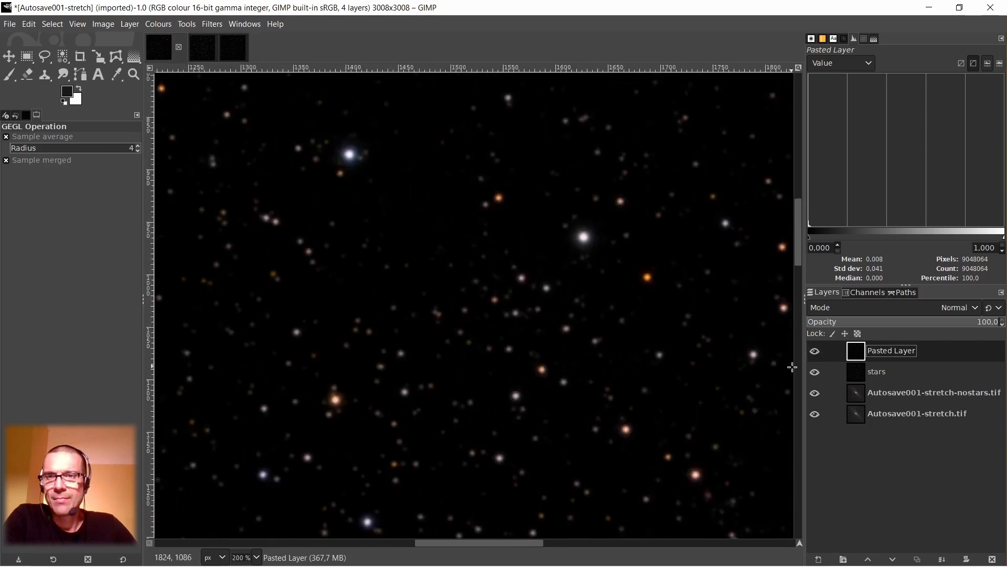
Select the layer stars and hide it beneath Pasted Layer.
click(856, 374)
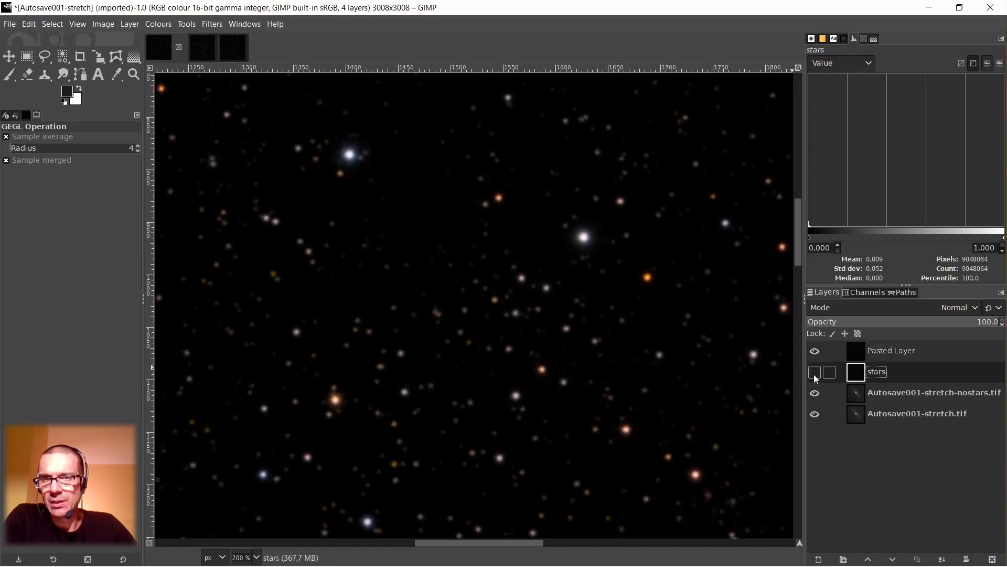
scroll(524, 345, down, 3)
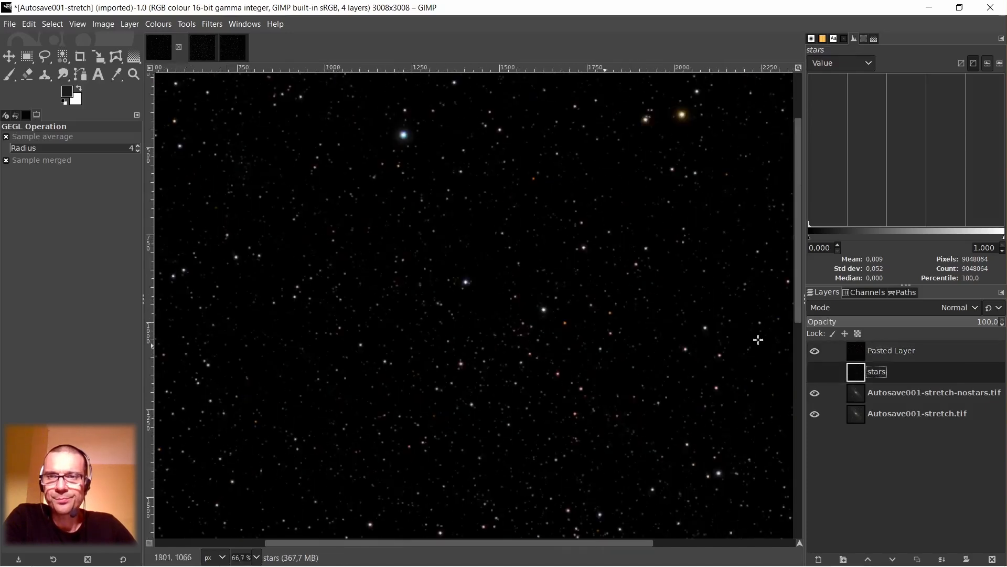
Select Pasted Layer and hide it to view the starless galaxy underneath.
click(862, 351)
scroll(549, 337, down, 2)
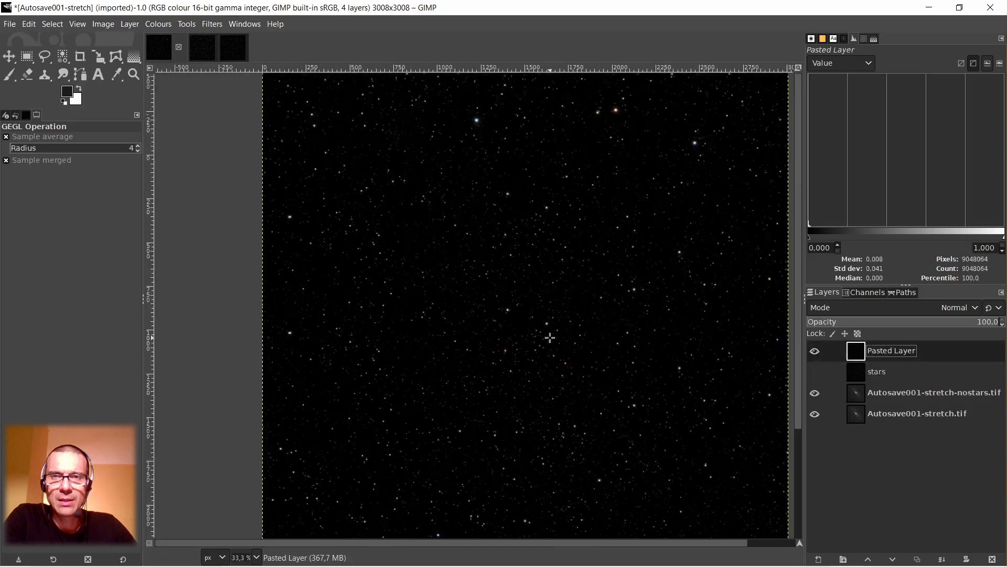
drag(555, 544, 614, 544)
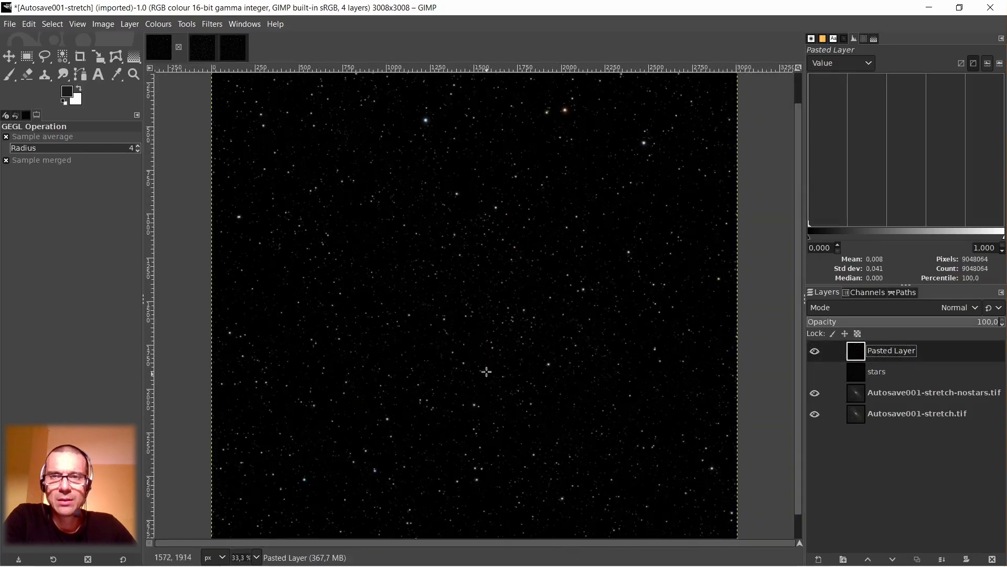
scroll(493, 345, down, 2)
scroll(480, 291, up, 1)
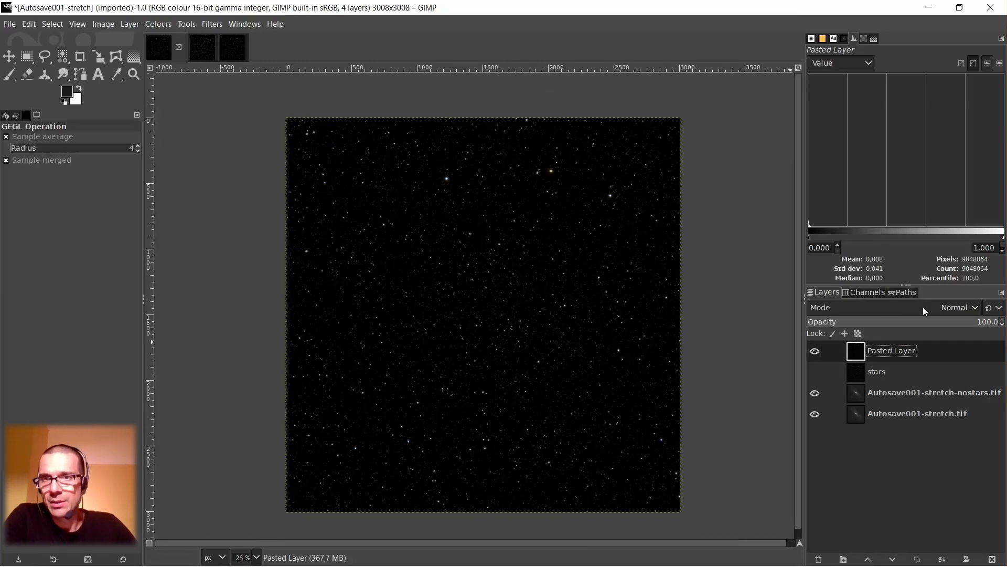
click(815, 351)
scroll(443, 289, up, 4)
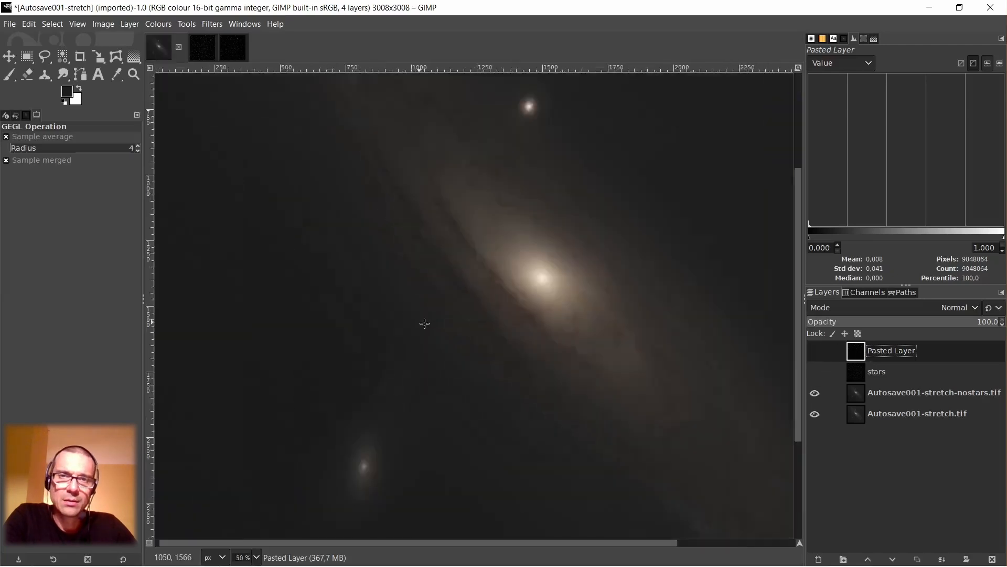
scroll(491, 307, down, 3)
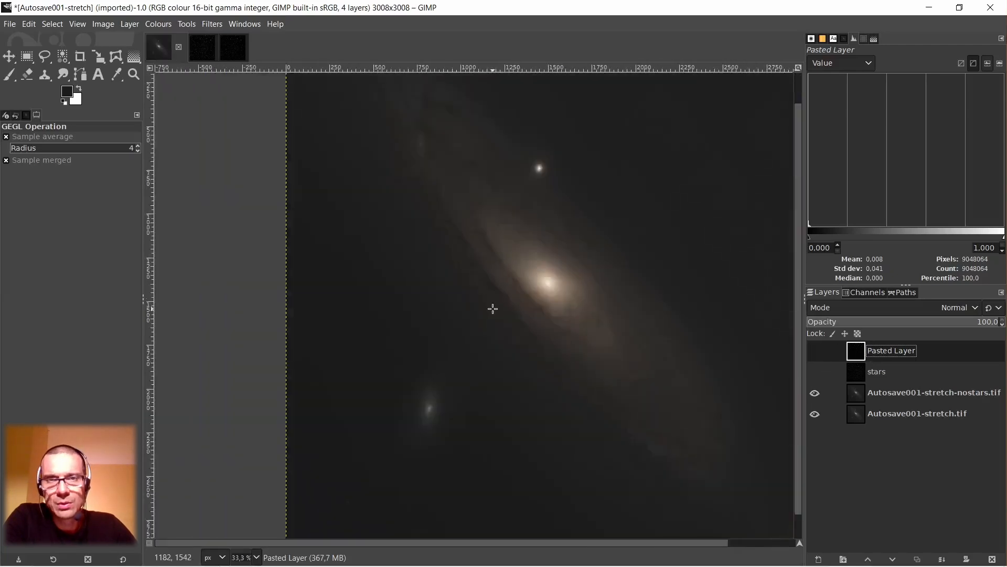
scroll(493, 309, down, 1)
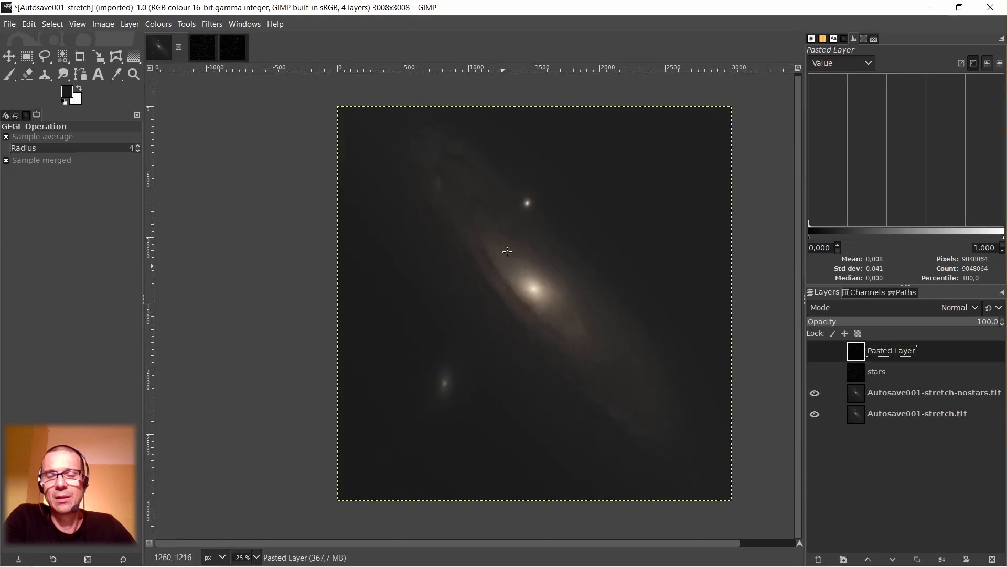
Set Pasted Layer's blend mode to Addition, show the layer over the starless galaxy and inspect the combined stars.
click(904, 308)
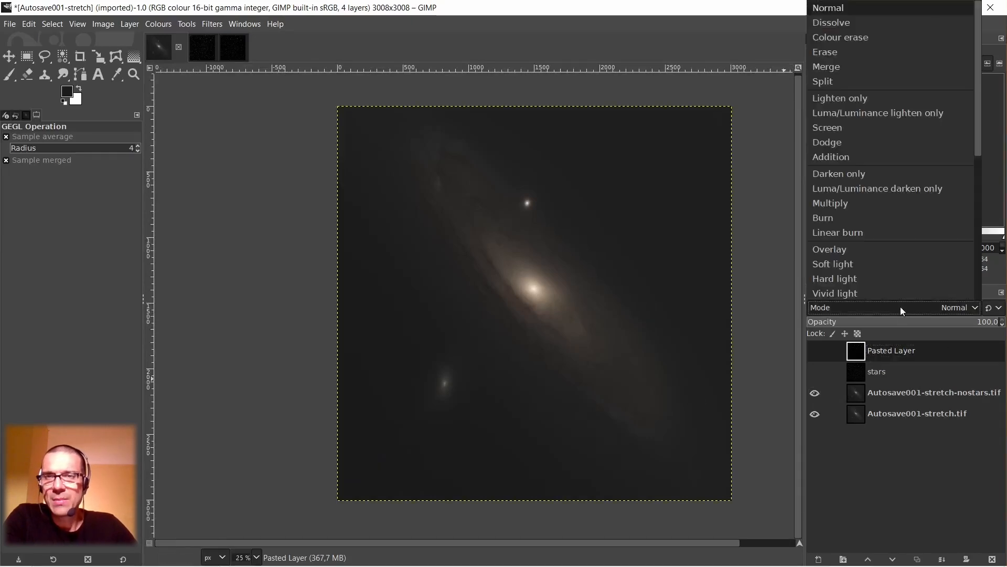
click(845, 157)
click(816, 354)
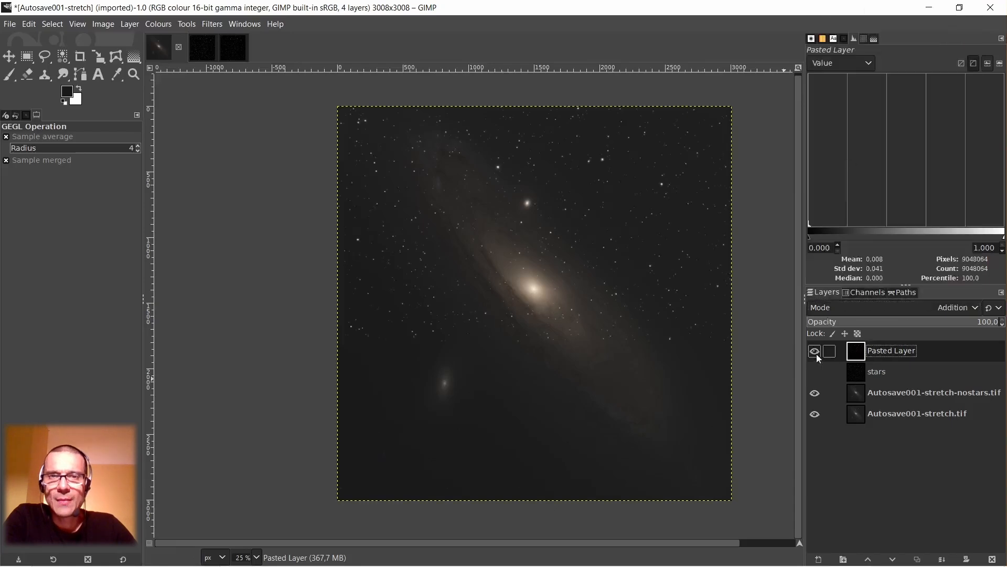
ctrl+scroll(459, 278, up, 3)
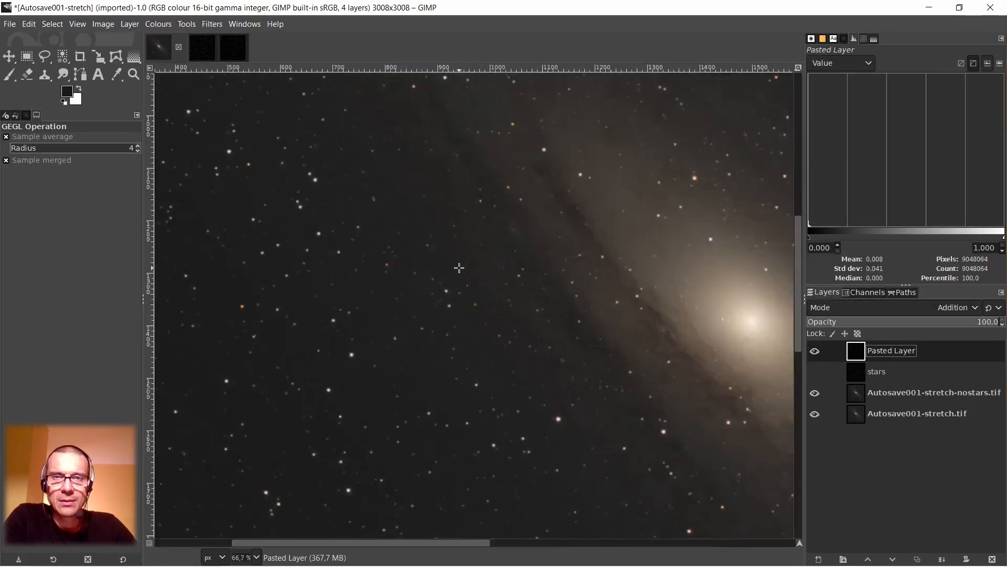
ctrl+scroll(459, 268, up, 1)
ctrl+scroll(458, 270, down, 2)
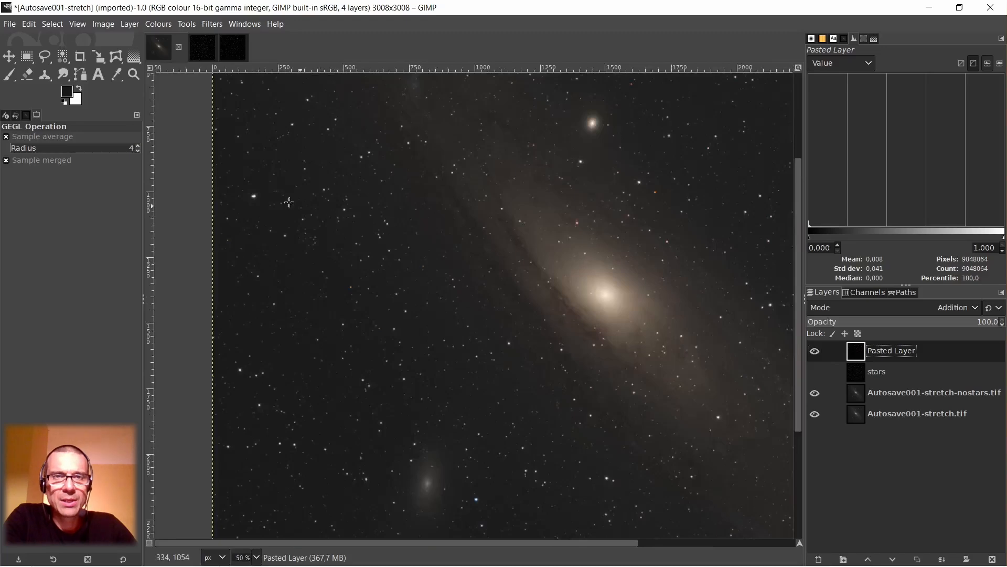
ctrl+scroll(248, 189, up, 2)
ctrl+scroll(275, 222, down, 3)
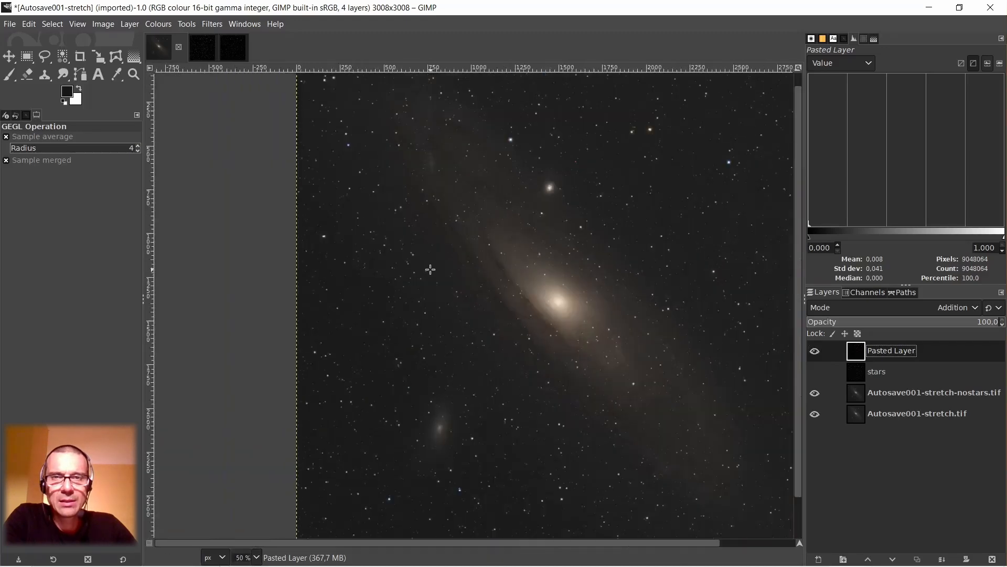
ctrl+scroll(430, 270, down, 2)
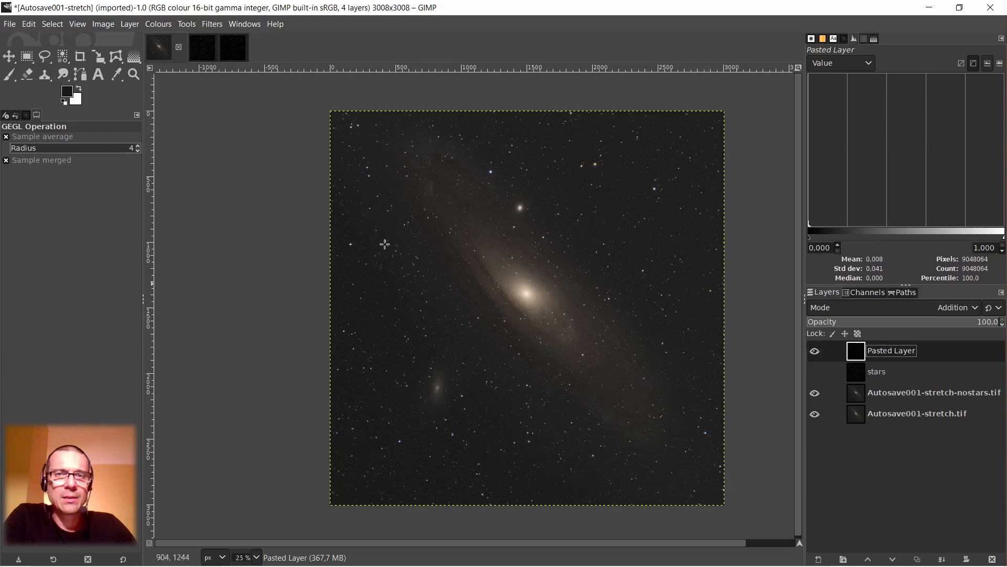
Save the image as Autosave001-stretch-newstars.xcf in the Autosave folder.
click(9, 24)
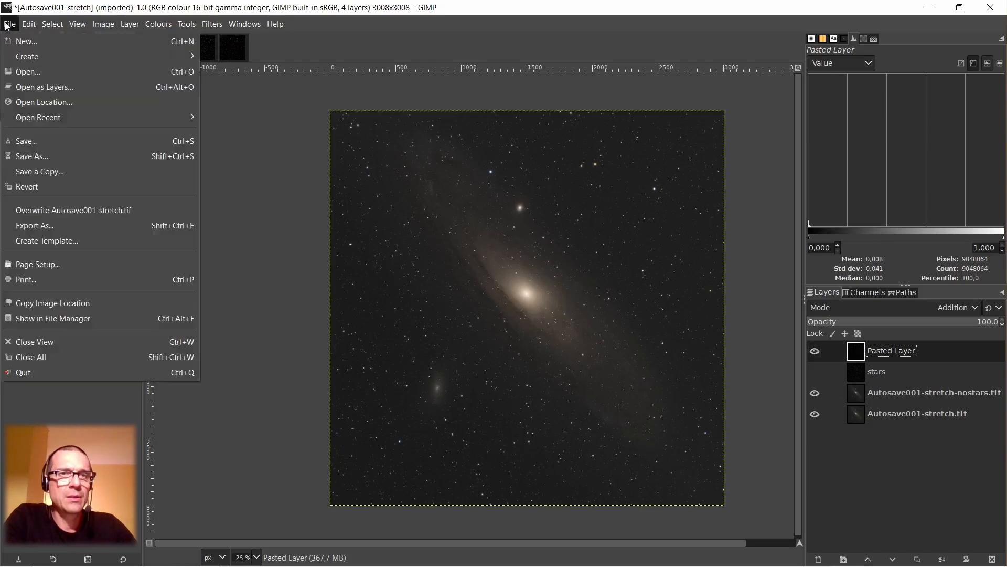
click(35, 140)
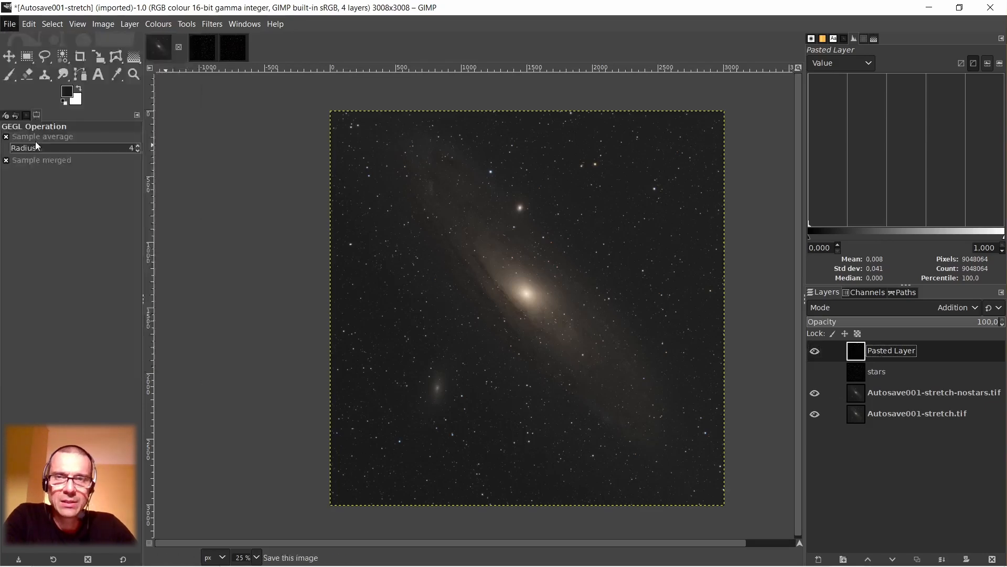
key(Right)
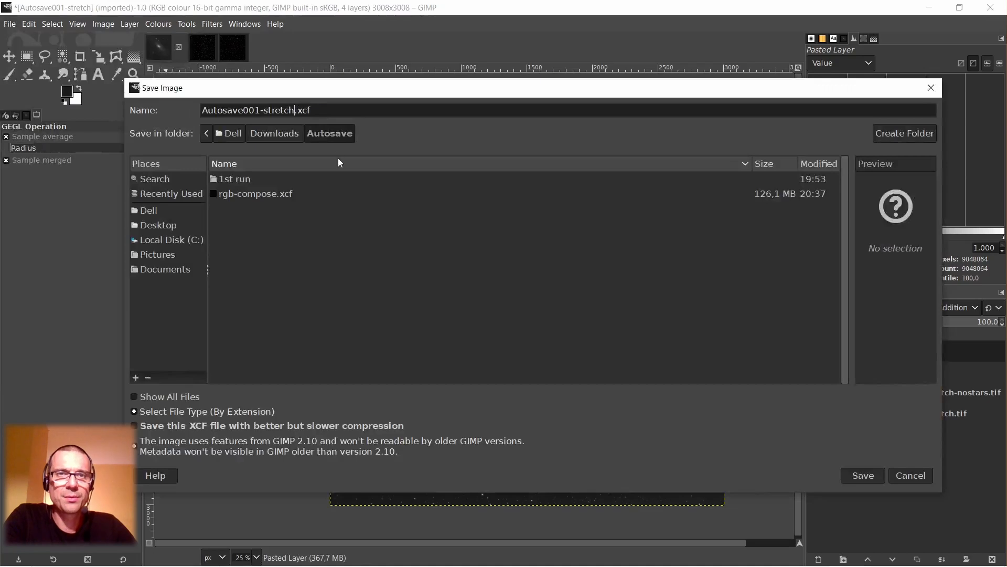
text(-)
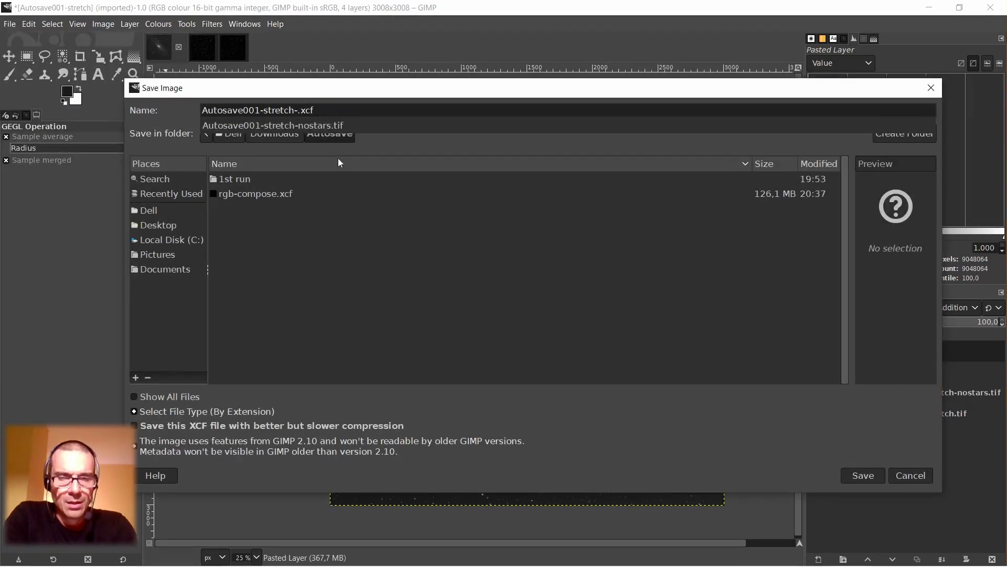
text(newstars)
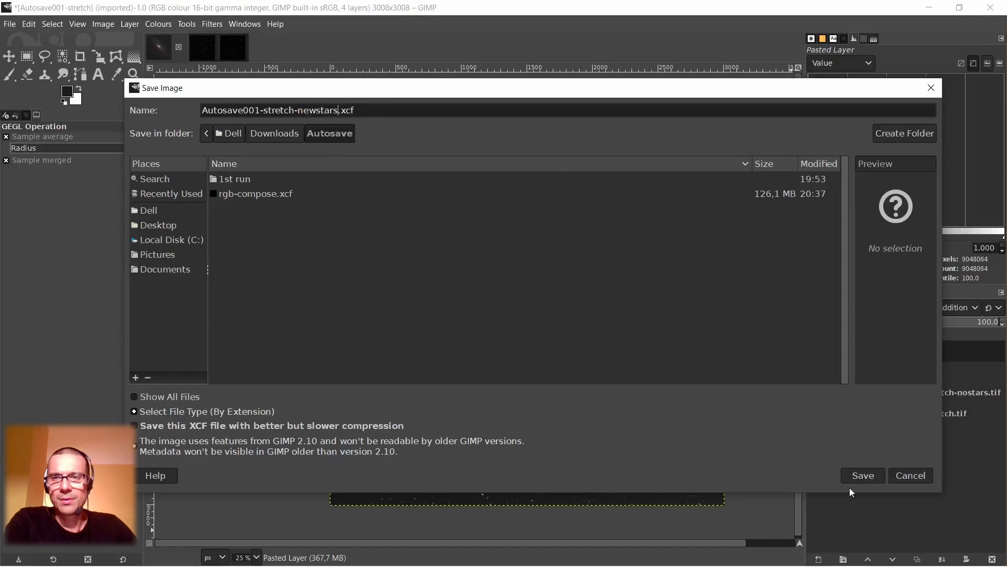
click(858, 475)
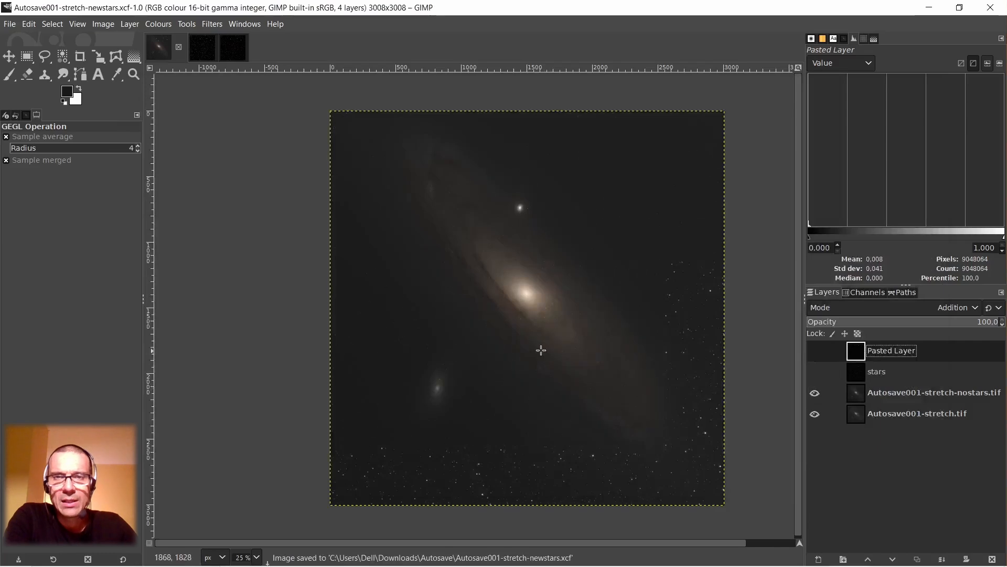
With Pasted Layer hidden, select the Autosave001-stretch-nostars.tif layer and examine the starless galaxy and its background.
ctrl+scroll(529, 307, up, 6)
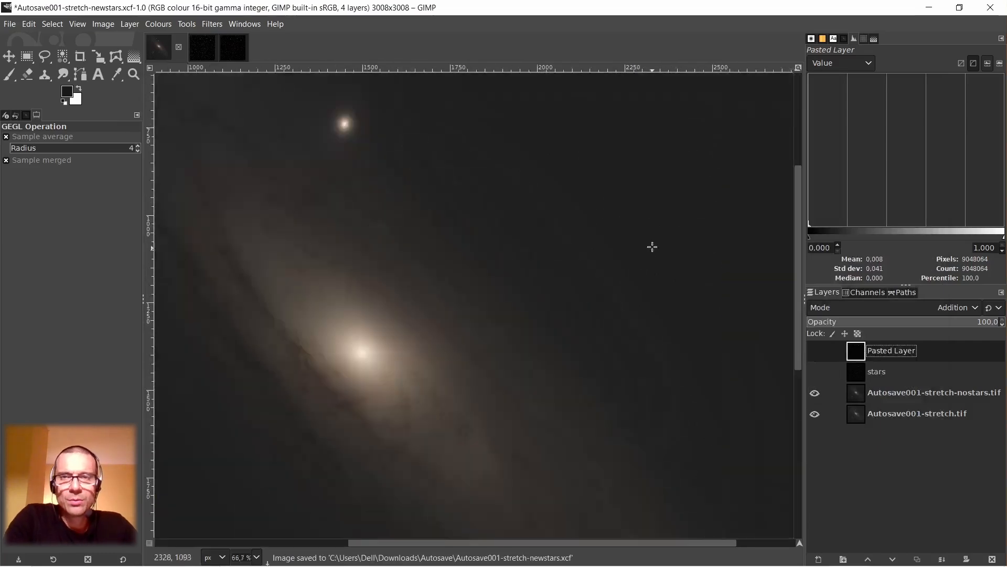
ctrl+scroll(578, 297, down, 6)
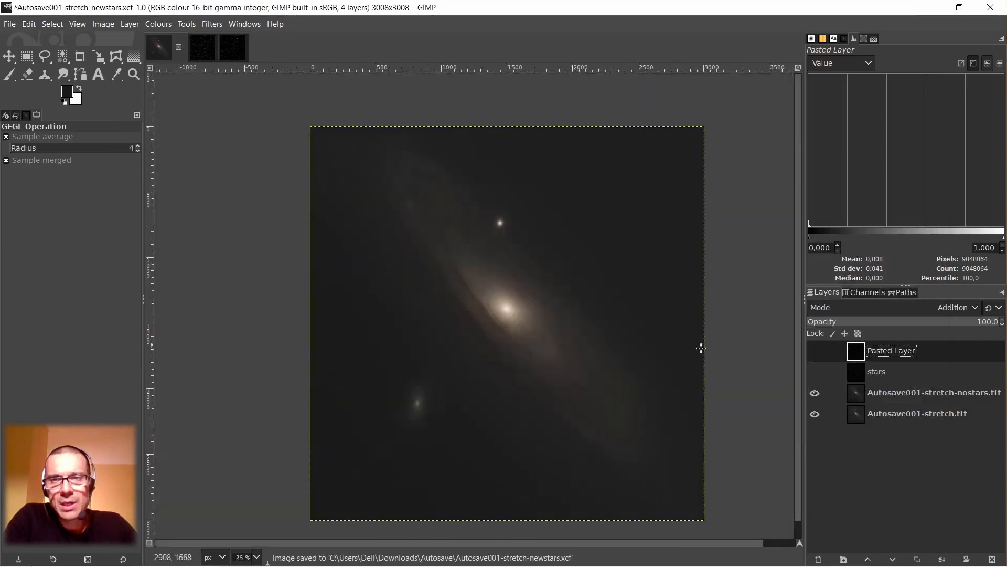
click(855, 394)
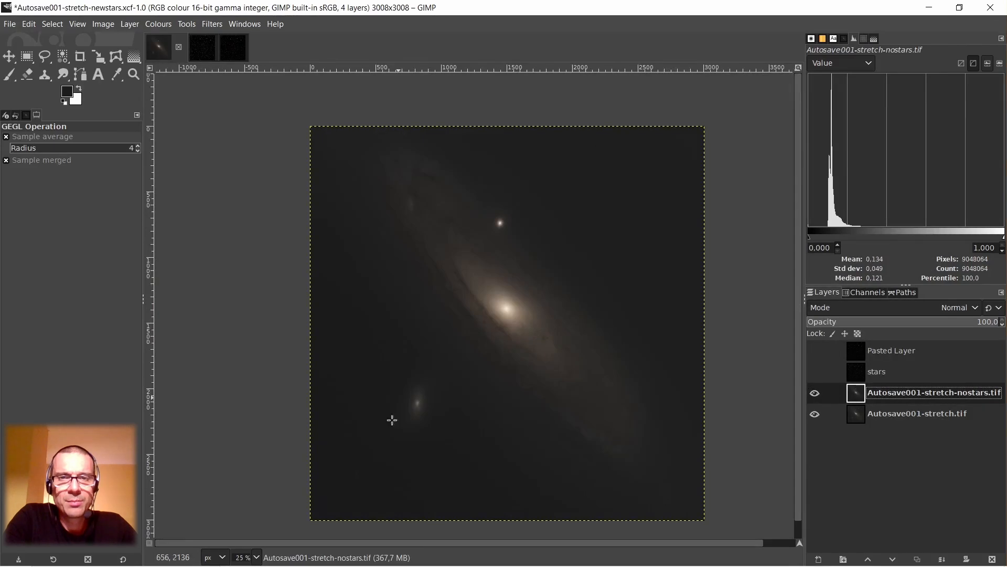
ctrl+scroll(420, 466, up, 3)
ctrl+scroll(402, 447, down, 3)
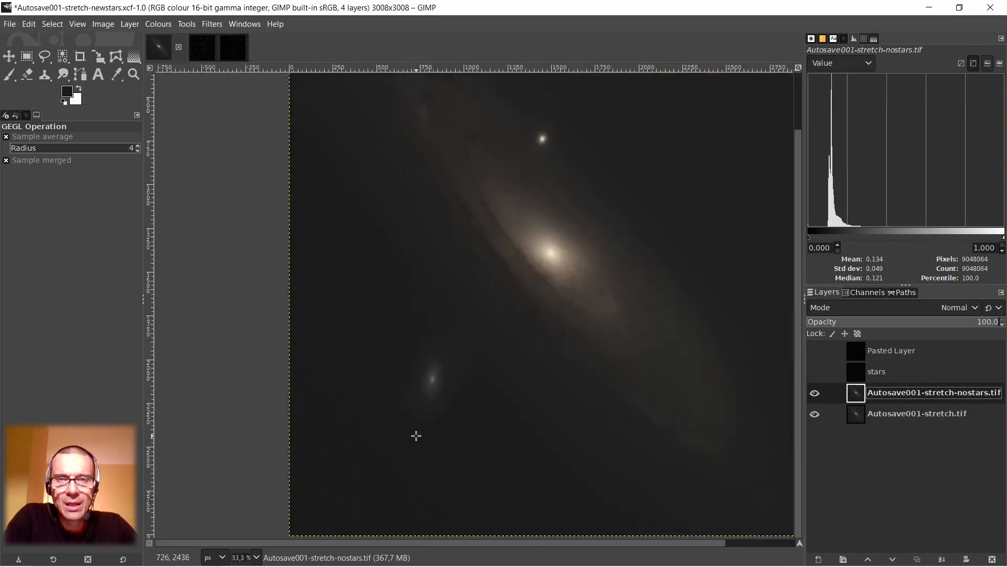
ctrl+scroll(414, 434, up, 1)
ctrl+scroll(425, 431, up, 1)
ctrl+scroll(425, 431, down, 3)
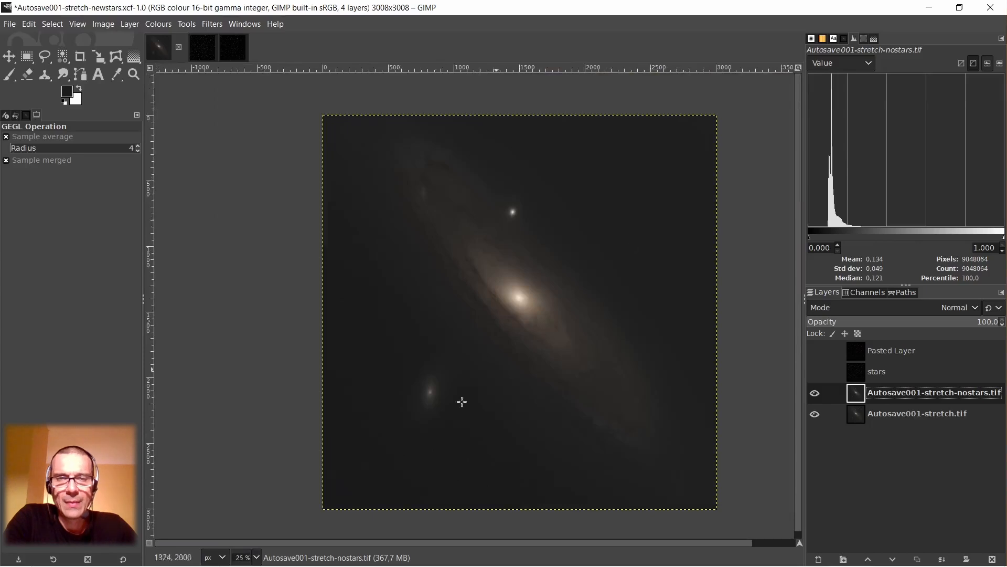
Duplicate the Autosave001-stretch-nostars.tif layer and hide the original beneath the copy.
right_click(857, 392)
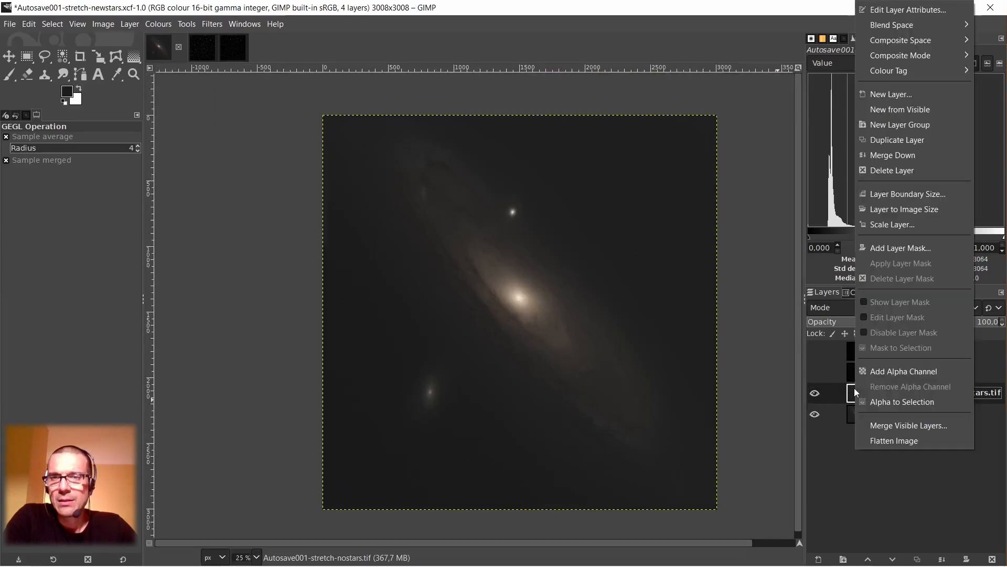
click(925, 141)
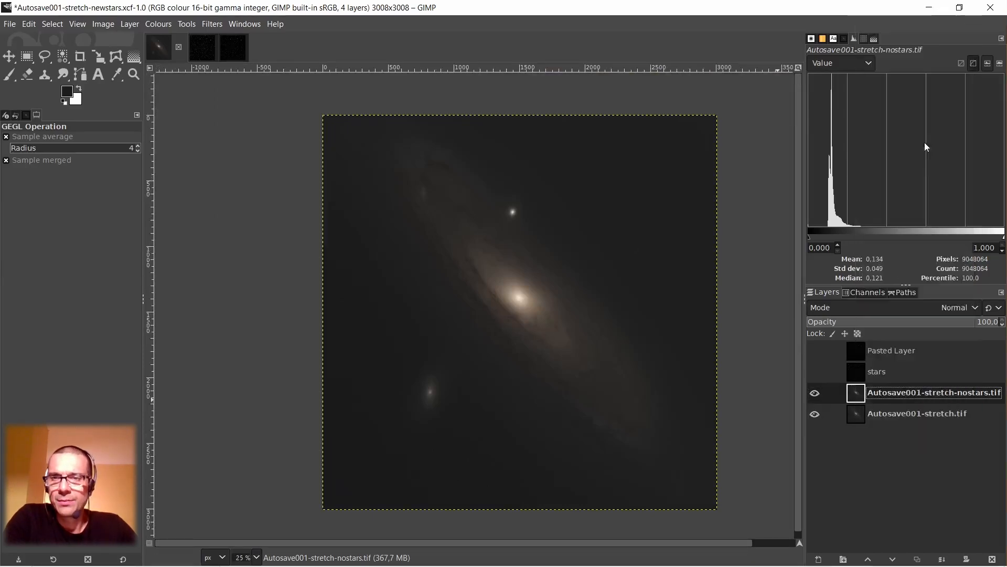
click(816, 414)
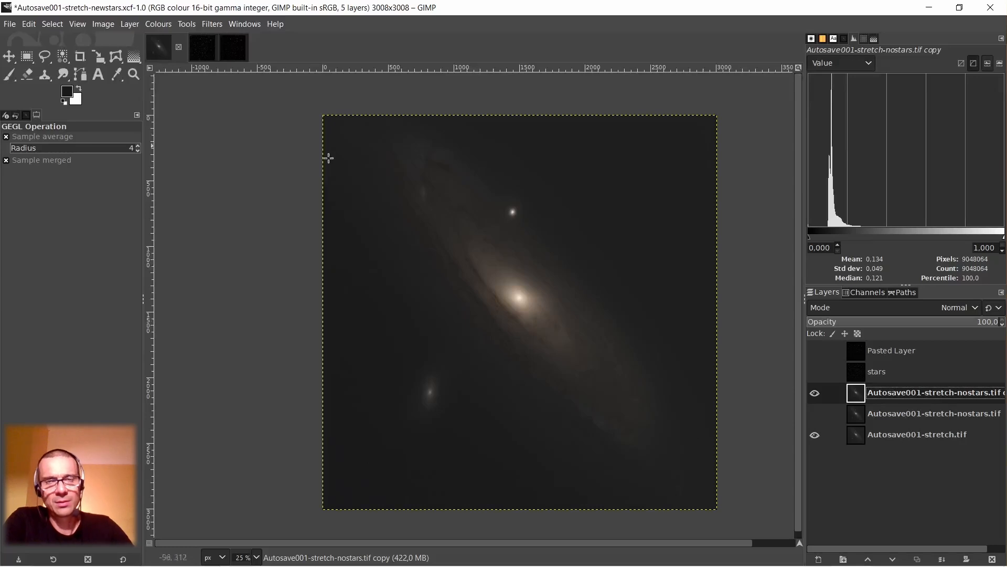
click(29, 24)
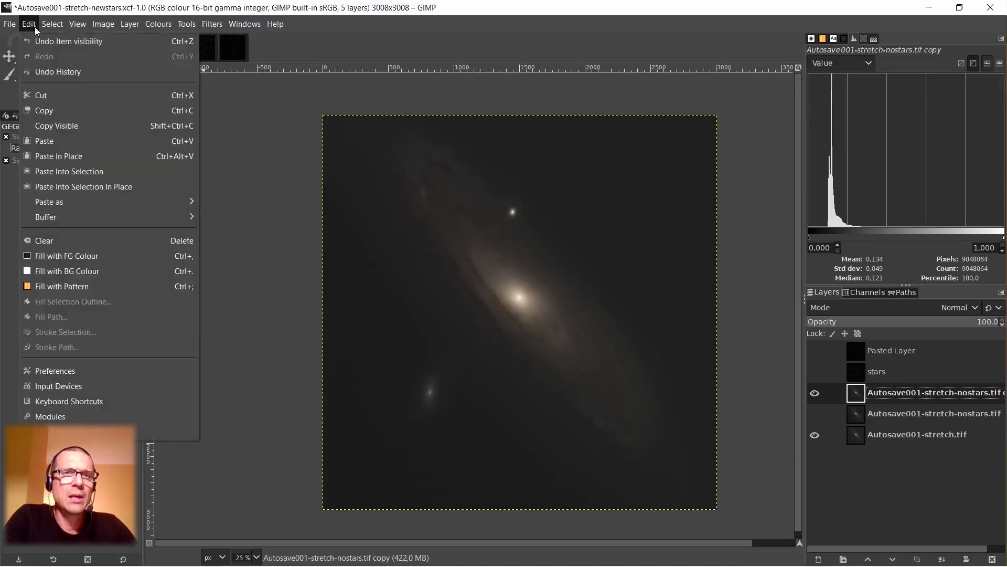
click(33, 24)
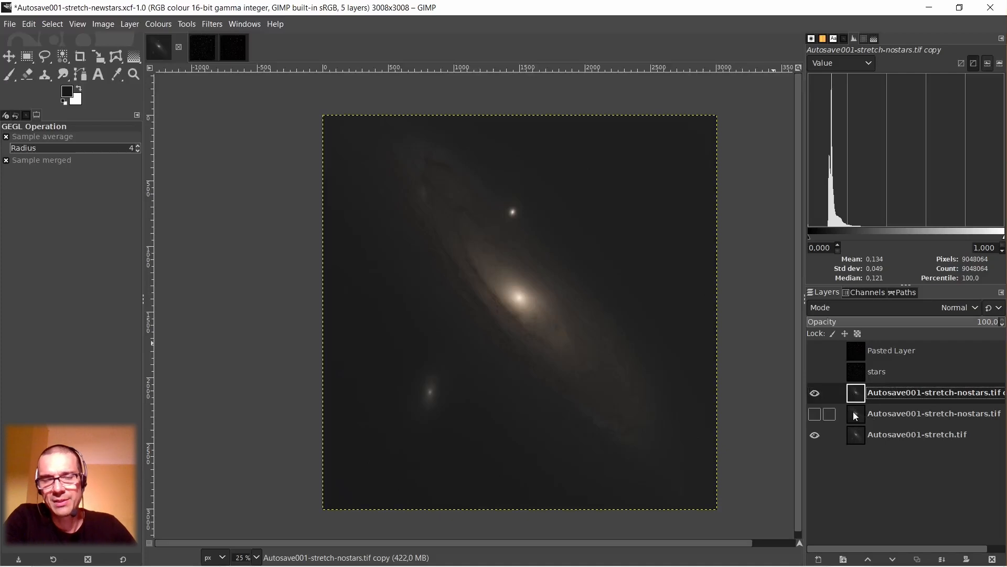
Set the histogram of the duplicated starless layer to display the RGB channels.
click(869, 64)
click(841, 163)
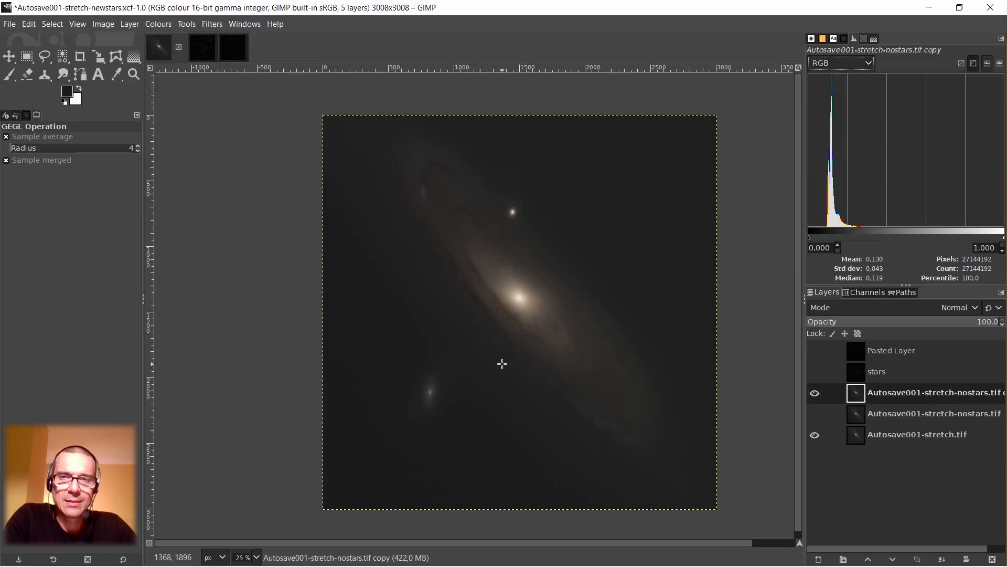
right_click(527, 226)
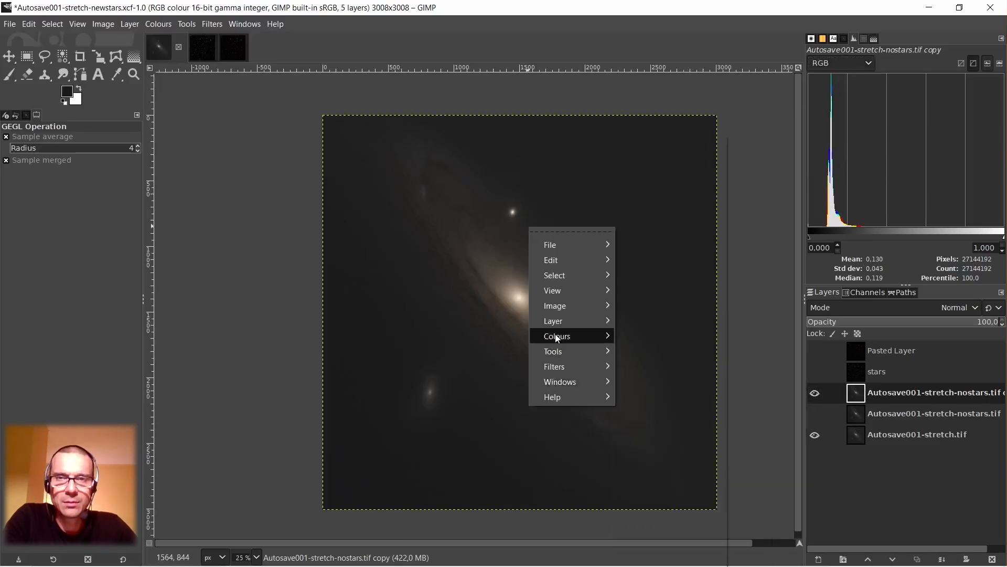
mouse_move(557, 336)
click(641, 274)
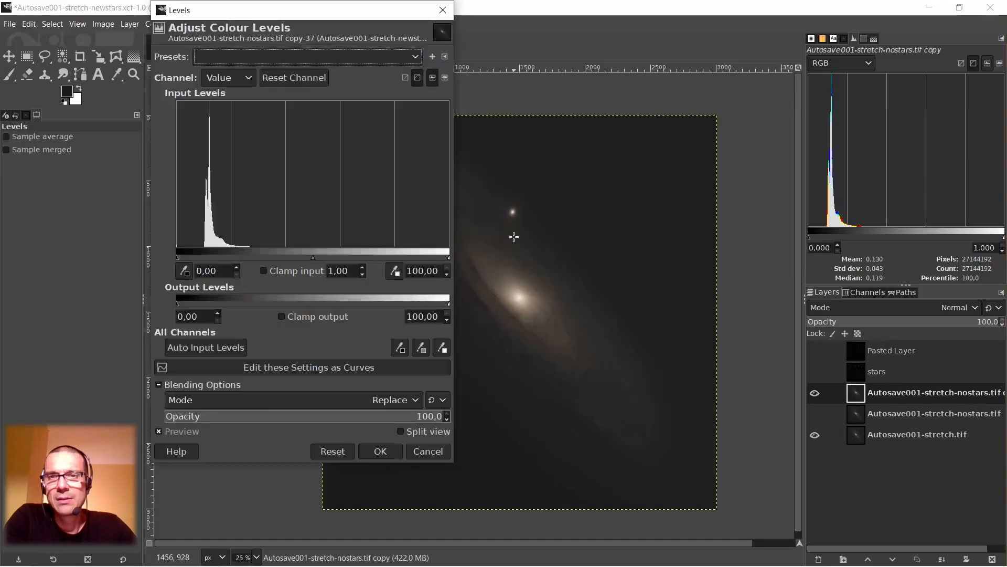
click(427, 454)
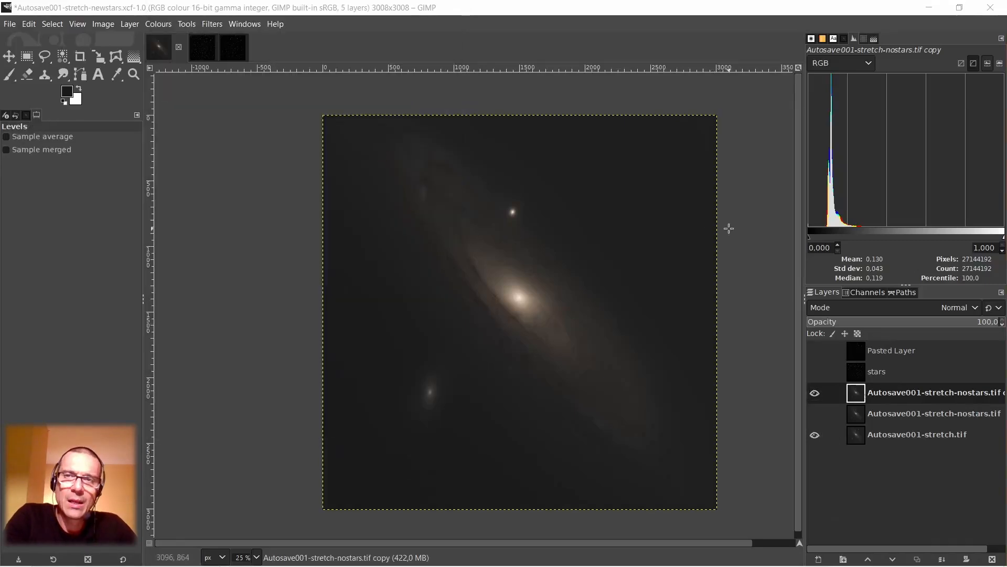
key(1)
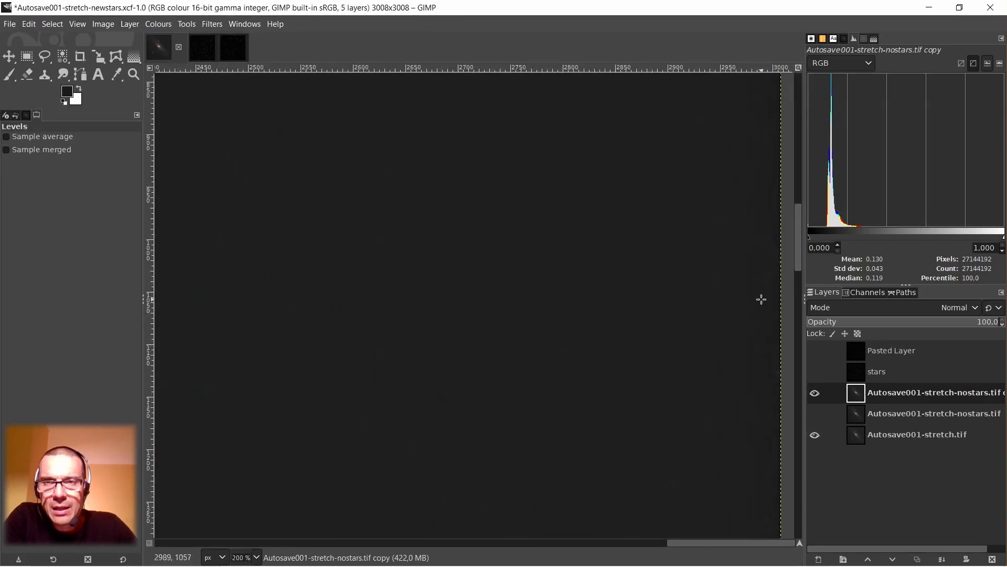
scroll(757, 301, down, 5)
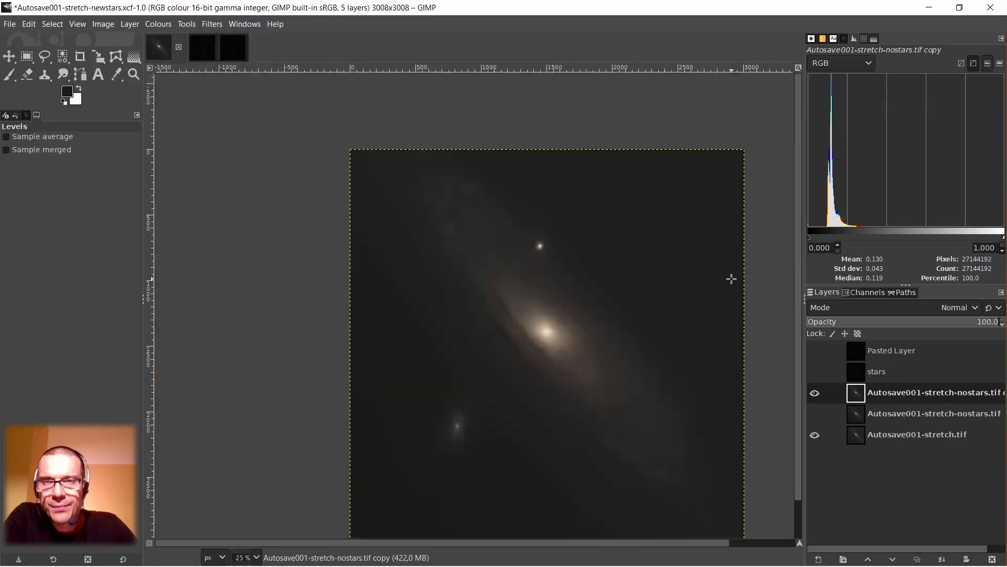
scroll(539, 486, down, 2)
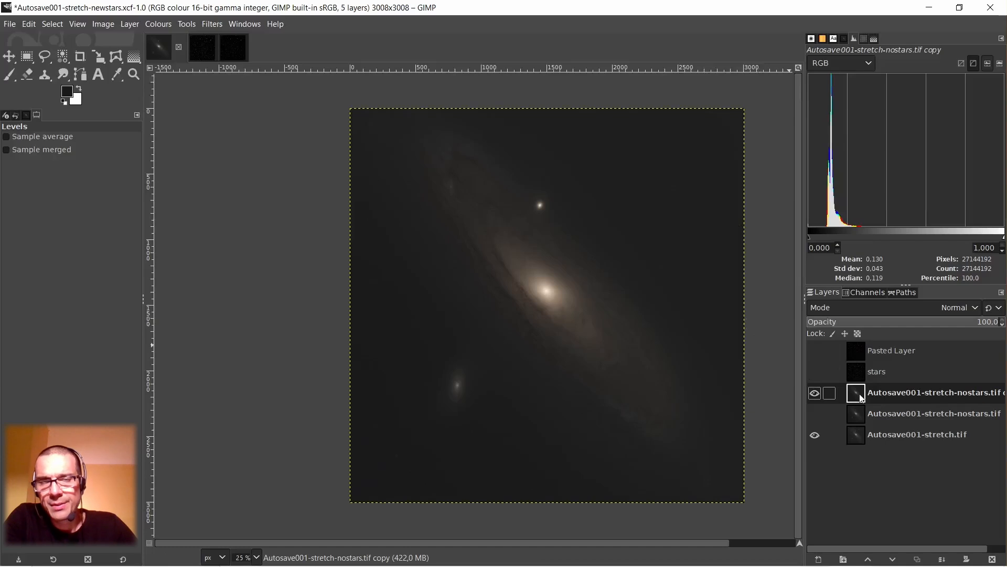
Crop the image to a 2860 x 2816 px rectangle at position 72, 80, trimming the edges, and clear the selection.
click(27, 56)
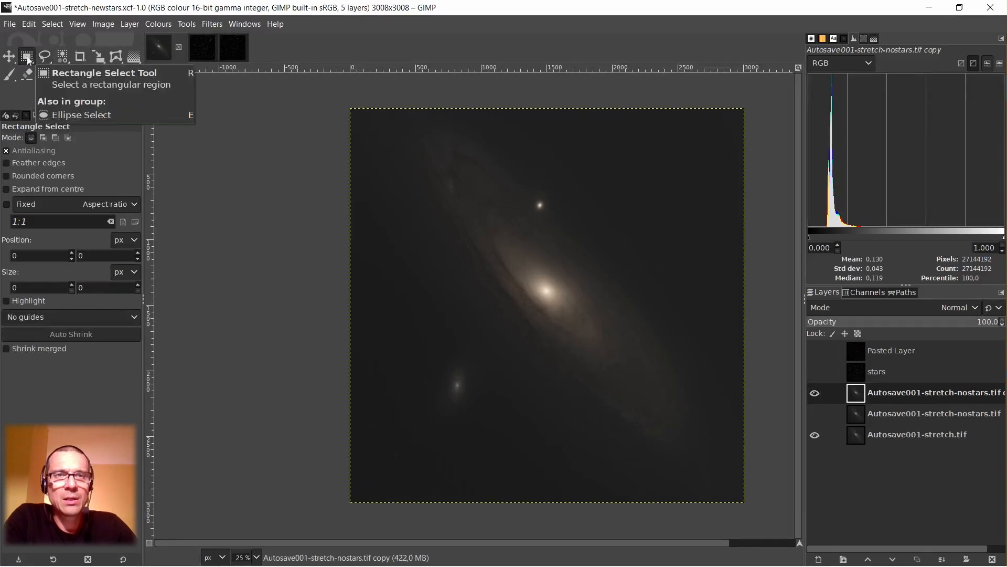
drag(359, 119, 734, 488)
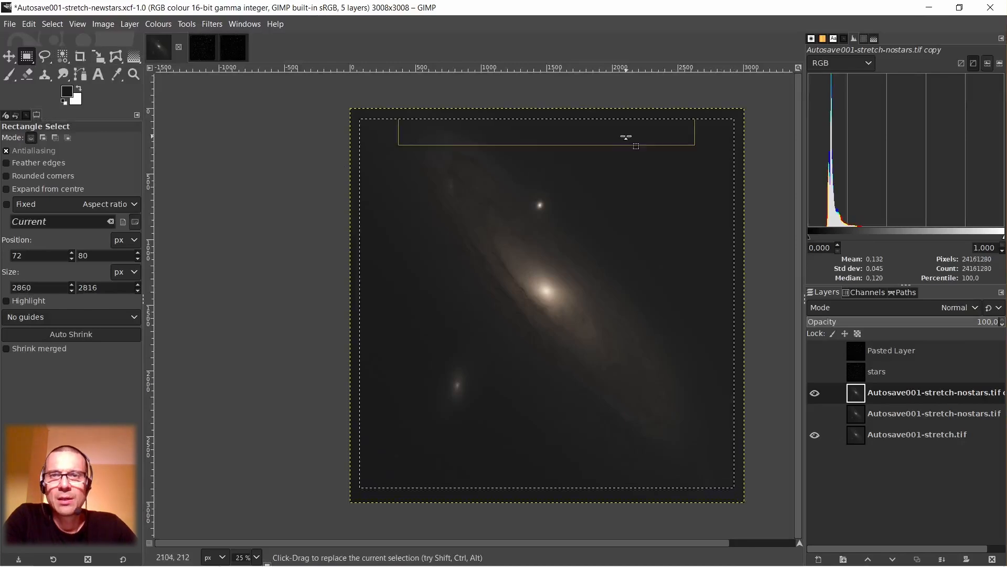
click(622, 136)
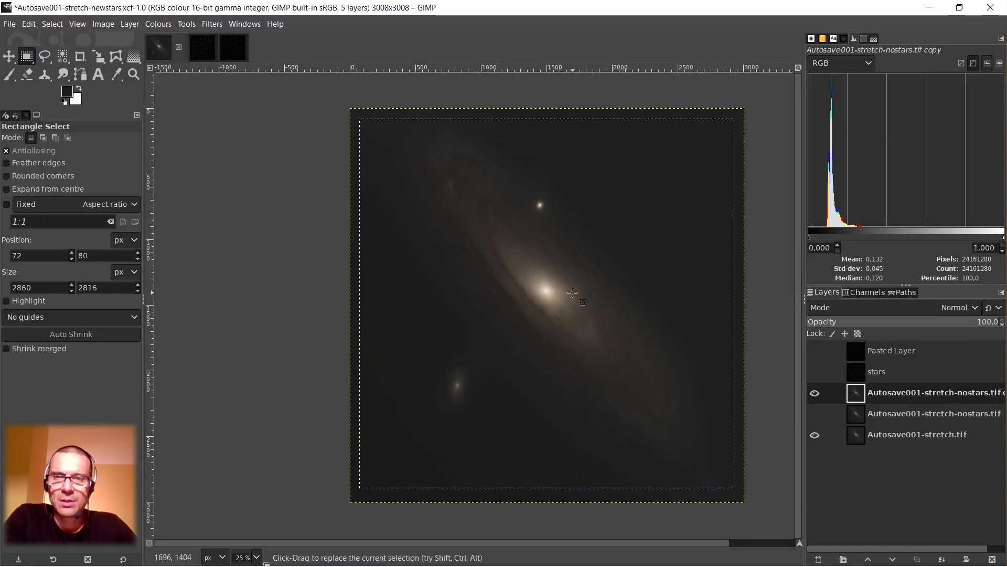
click(103, 24)
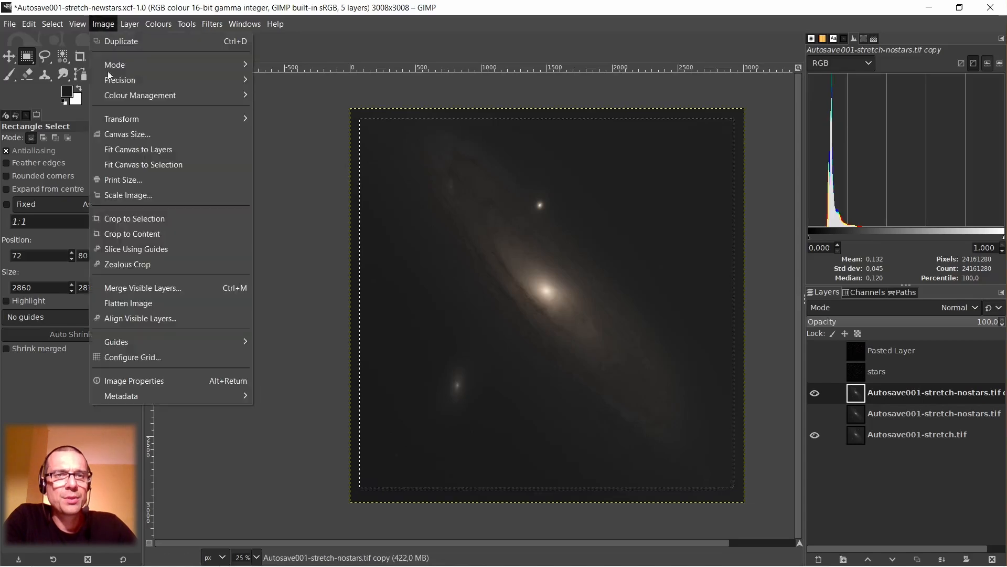
click(139, 219)
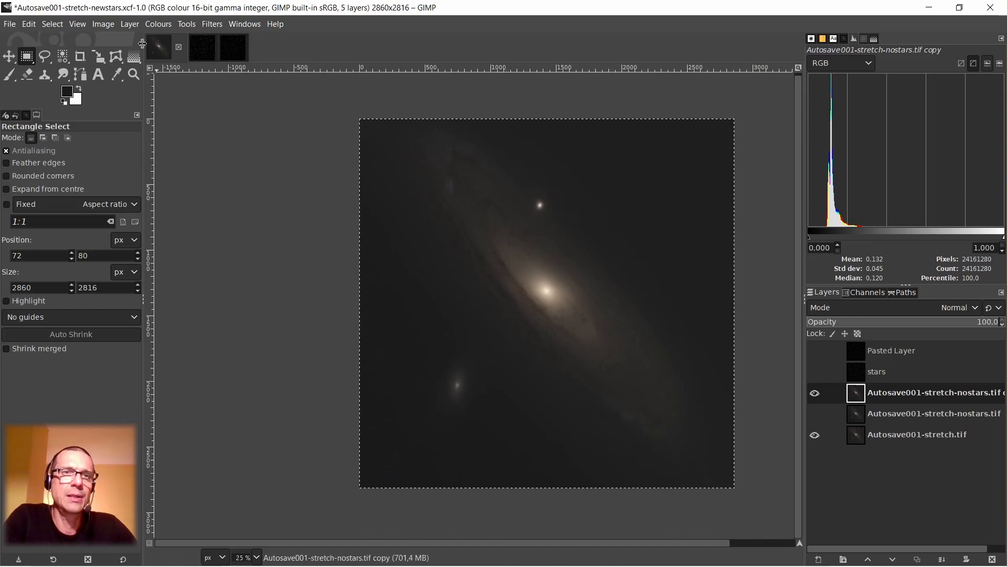
click(49, 23)
click(65, 54)
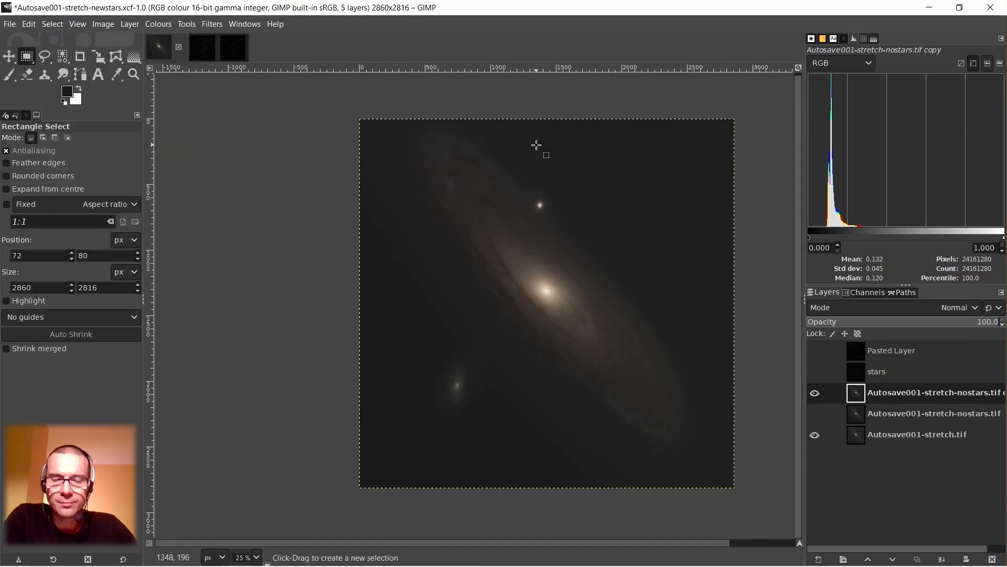
Brighten the duplicated starless layer with Levels, setting the black input to 5.19 and the gamma to about 1.59.
drag(554, 544, 624, 550)
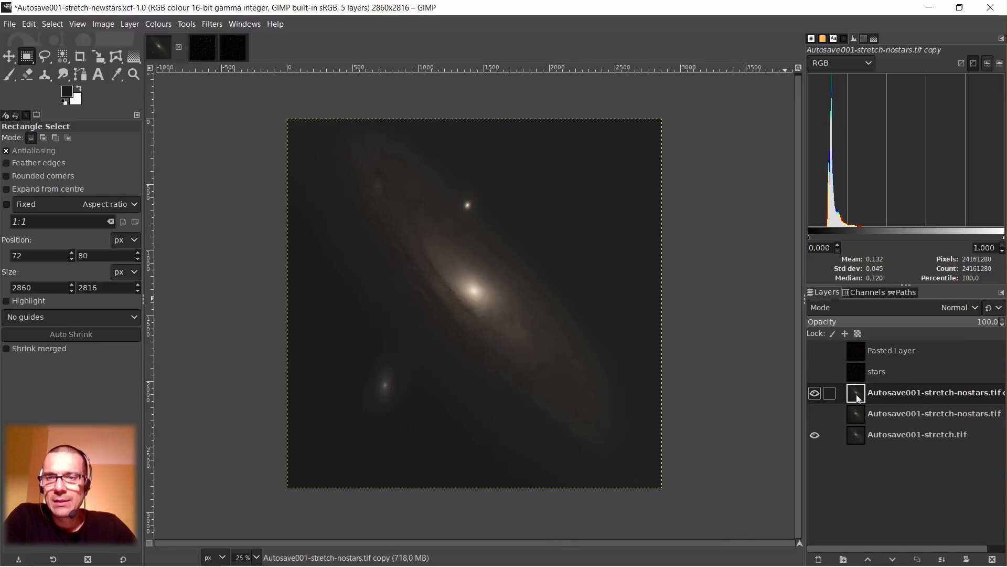
scroll(574, 218, up, 1)
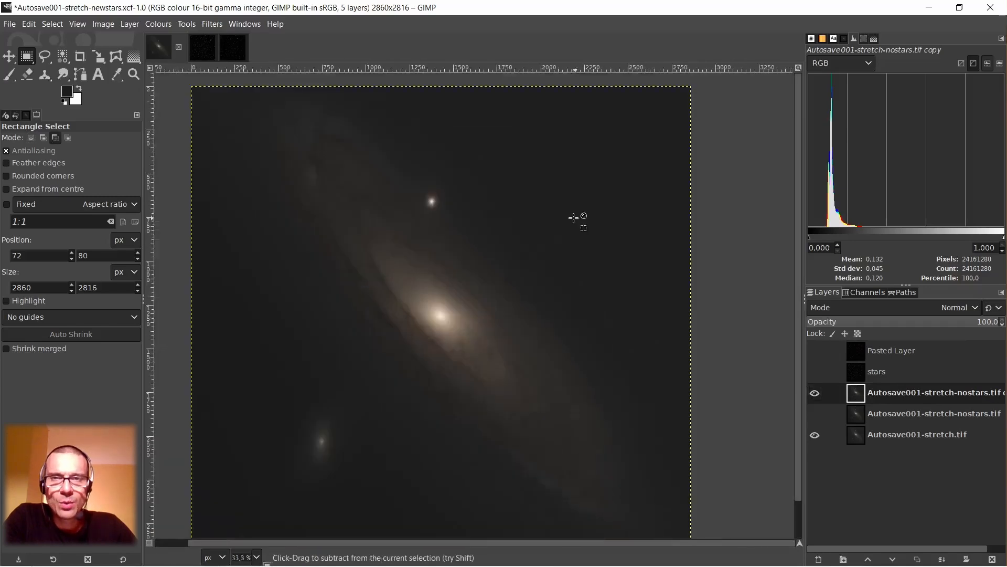
scroll(572, 217, down, 1)
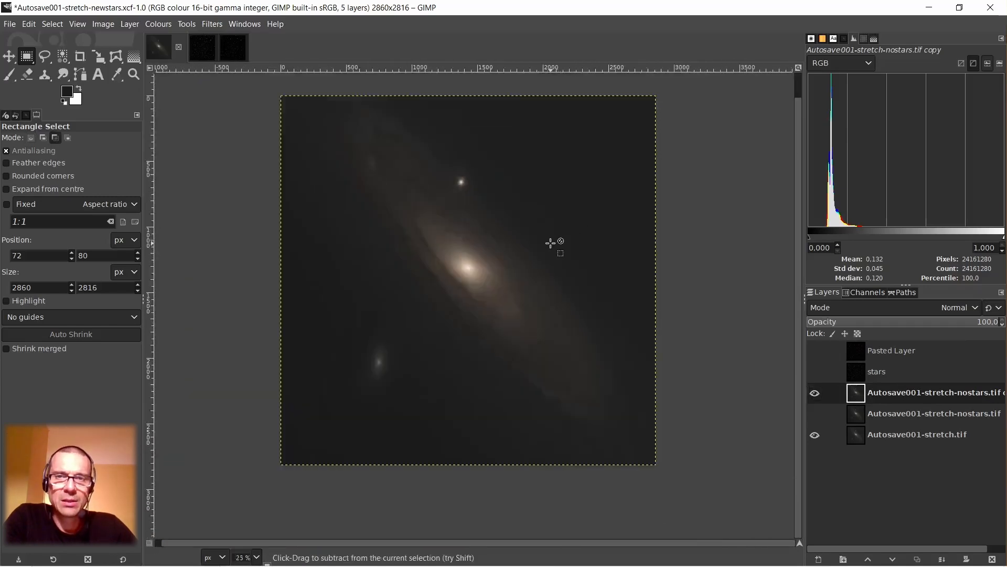
right_click(575, 214)
mouse_move(611, 326)
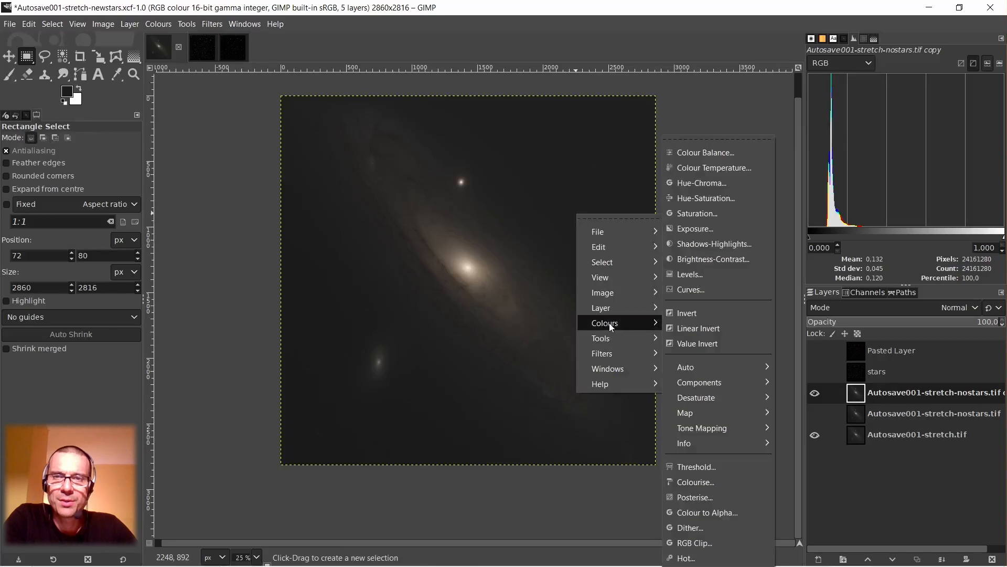
click(690, 274)
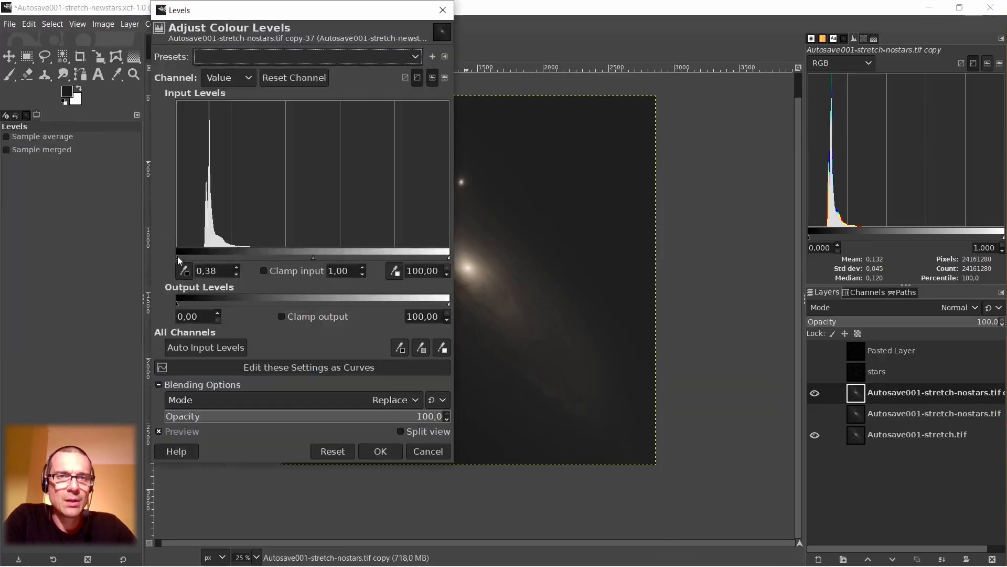
drag(185, 258, 191, 259)
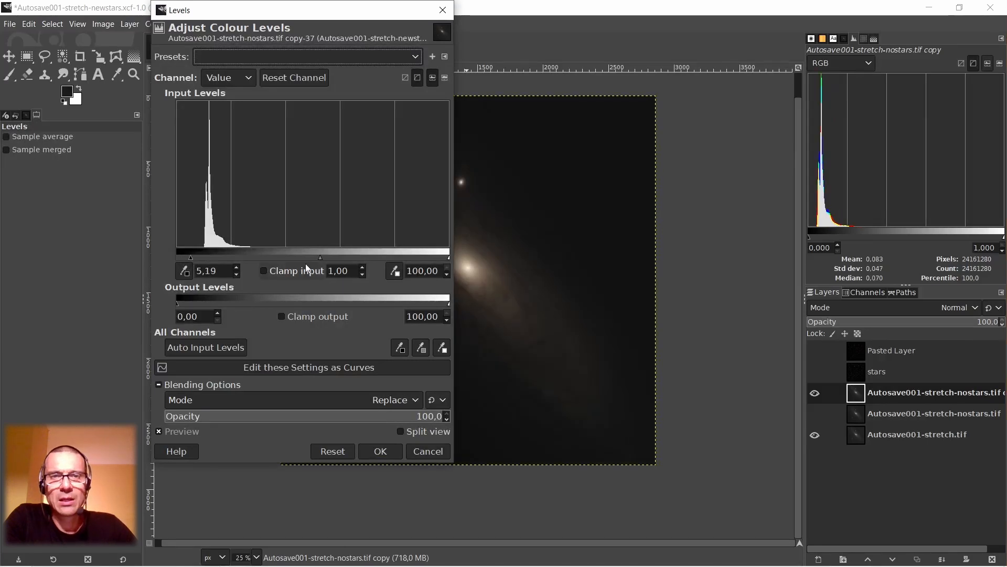
drag(318, 258, 295, 257)
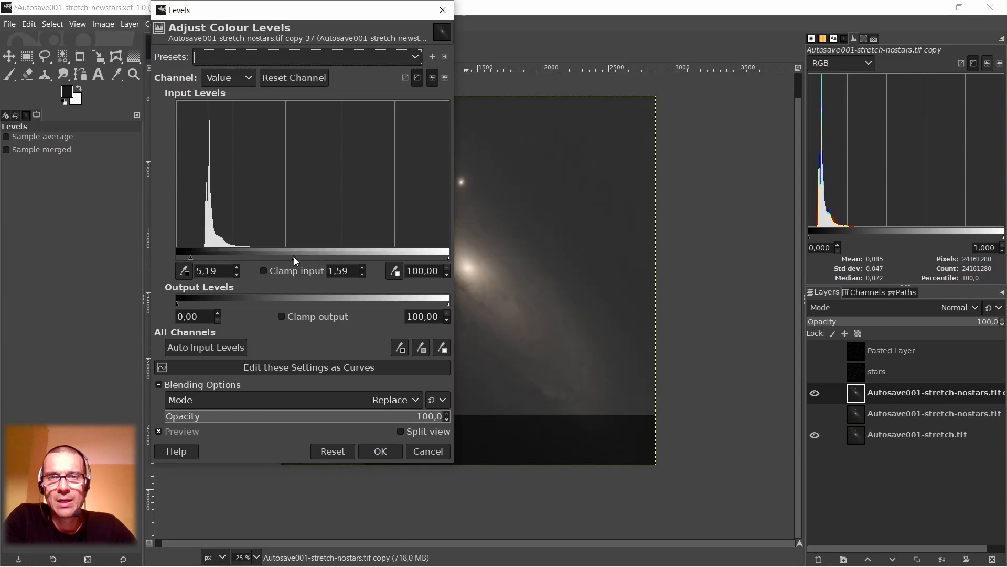
drag(294, 257, 296, 257)
drag(288, 16, 699, 56)
click(774, 488)
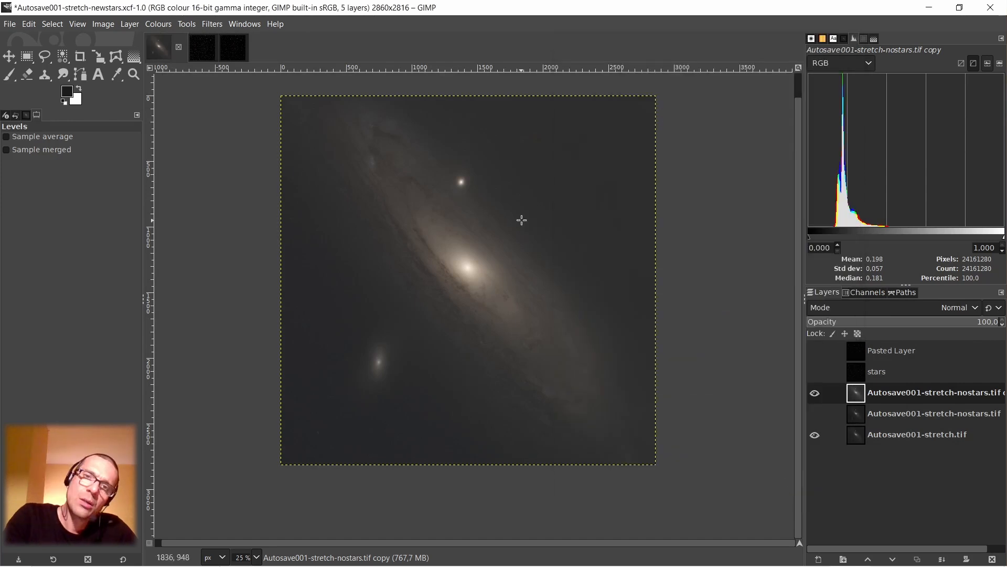
Darken the background of the duplicated starless layer with a second Levels adjustment, raising the black input to about 6.15.
right_click(577, 178)
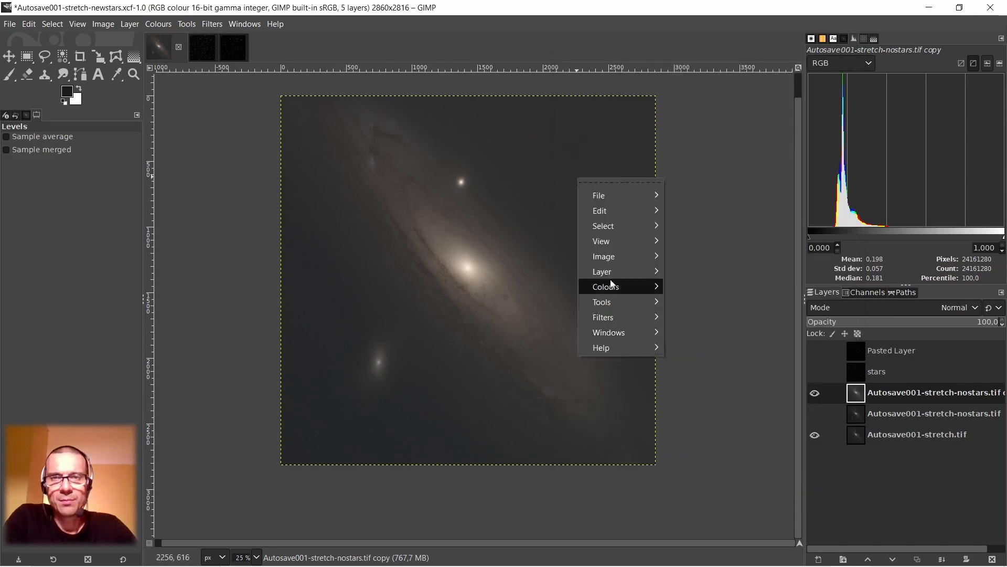
mouse_move(612, 285)
click(708, 275)
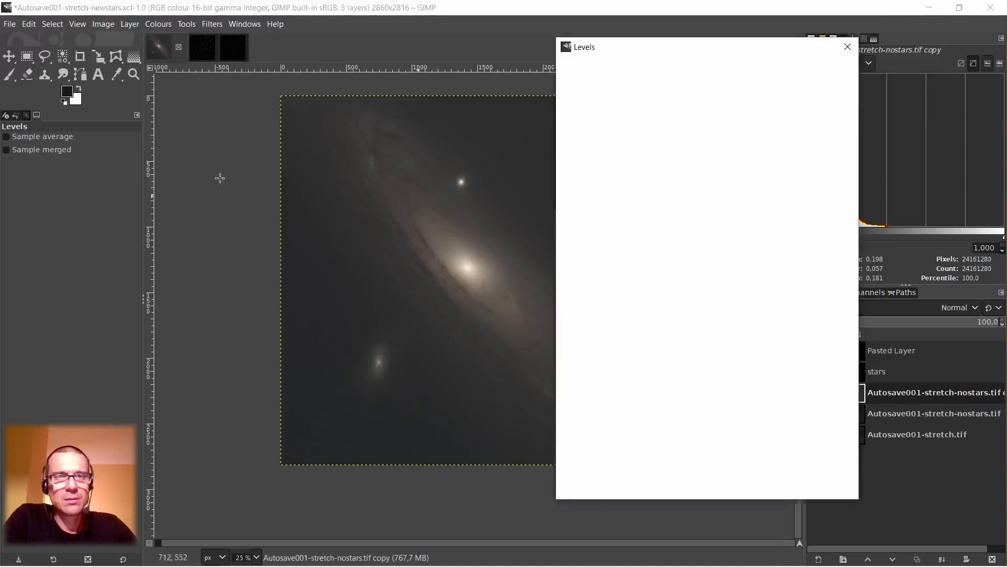
drag(583, 295, 593, 295)
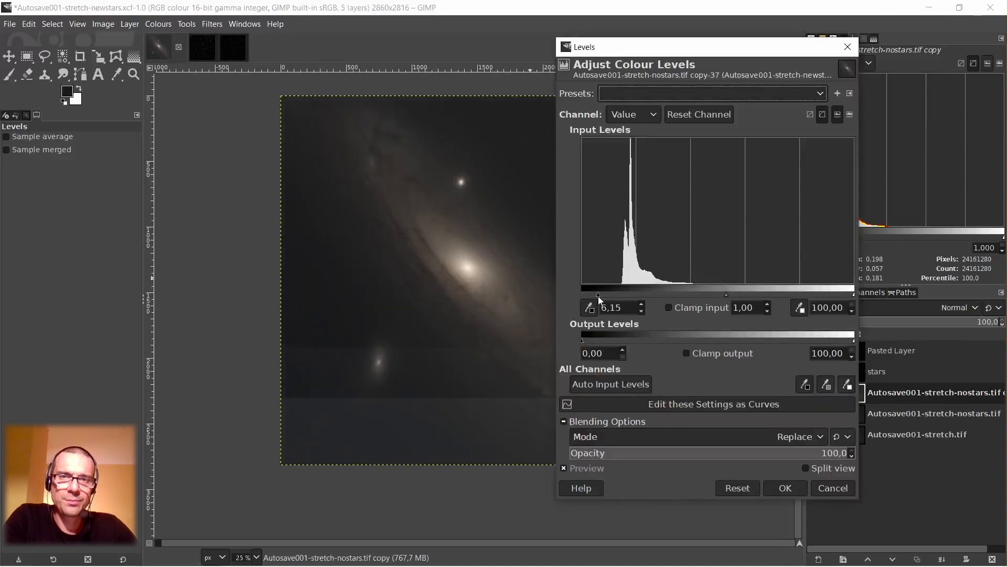
click(786, 488)
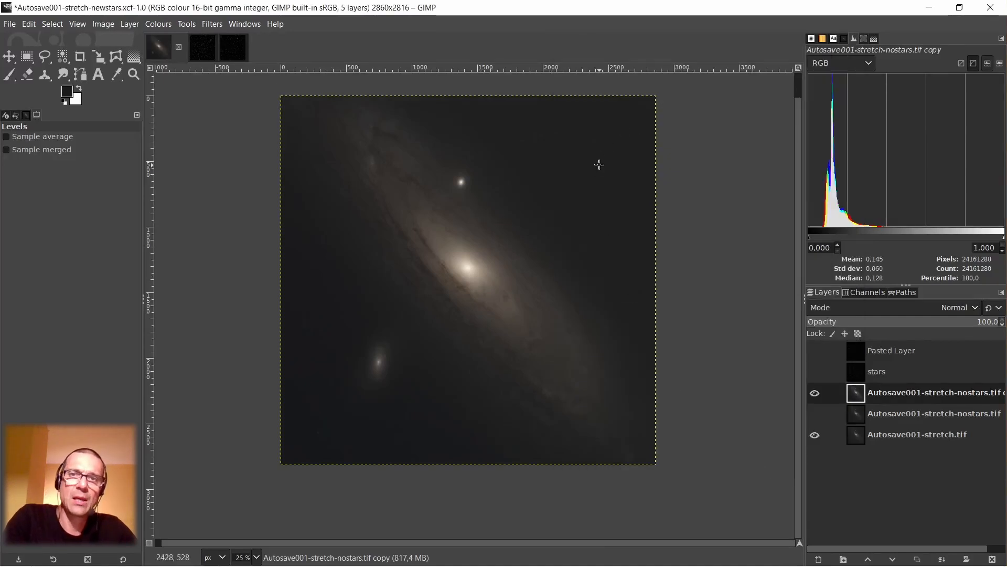
Sample the sky colour near the image's lower-left and upper-right corners with the Colour Picker to compare their RGB values.
click(117, 77)
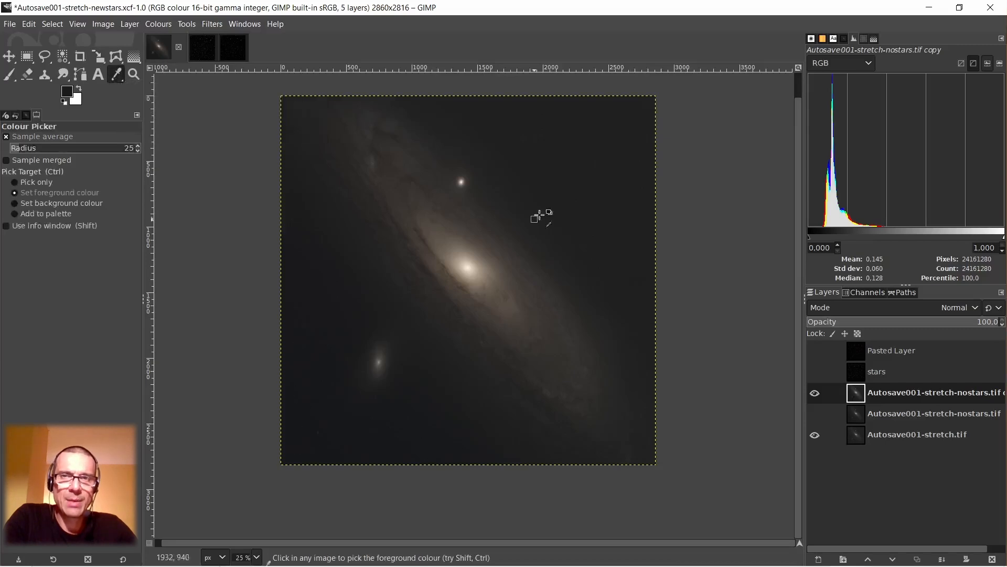
shift+click(297, 445)
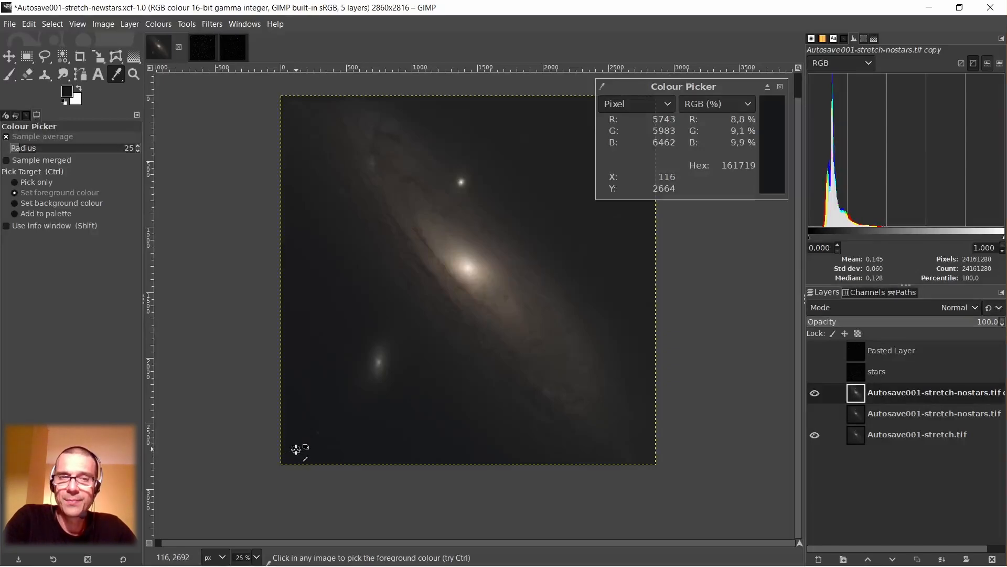
key(shift)
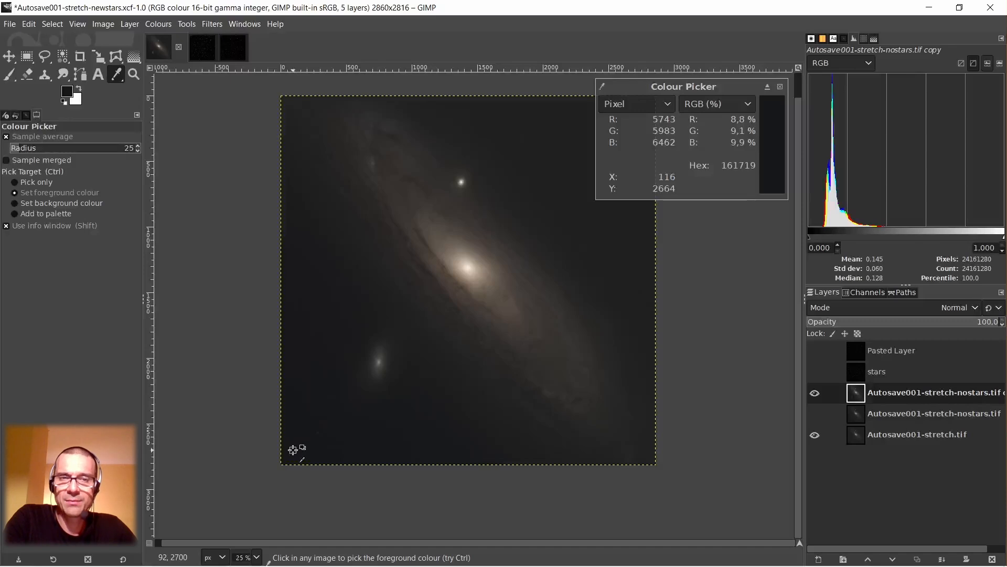
shift+click(293, 450)
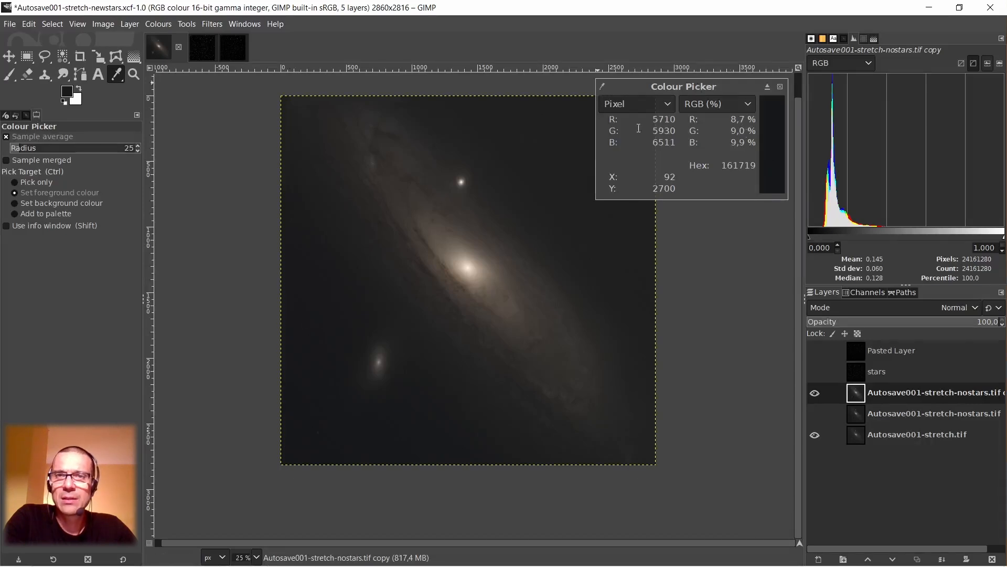
click(781, 87)
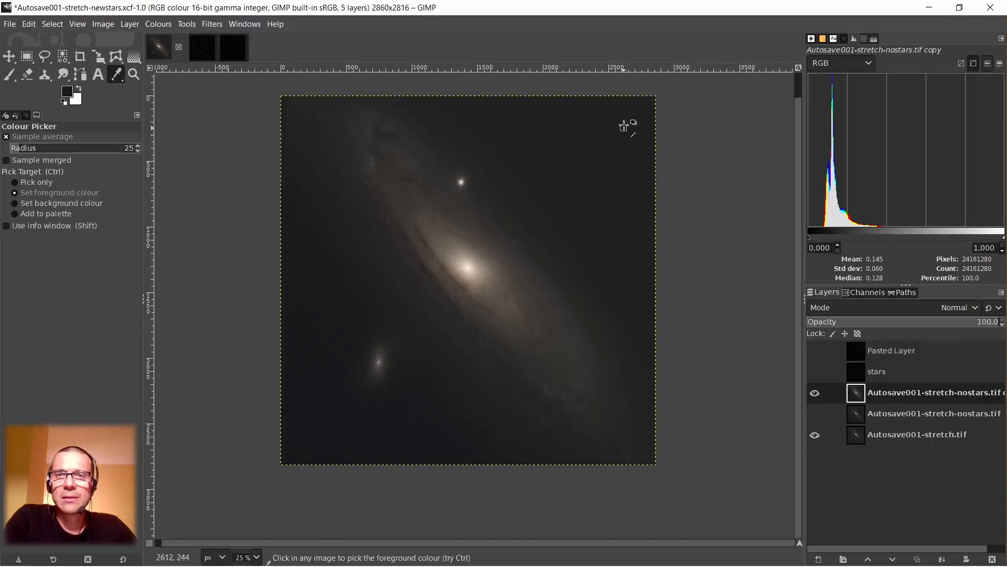
click(641, 109)
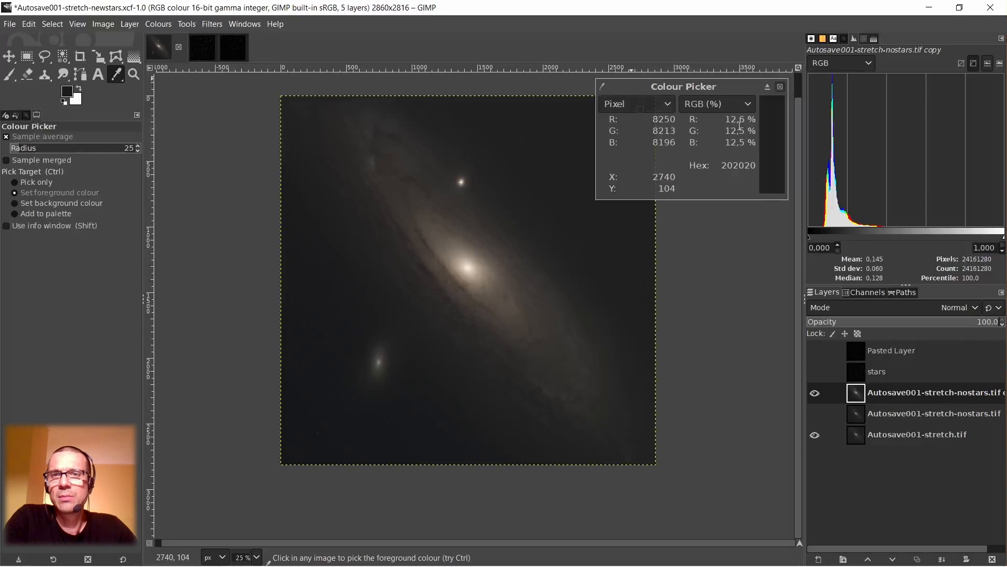
click(781, 87)
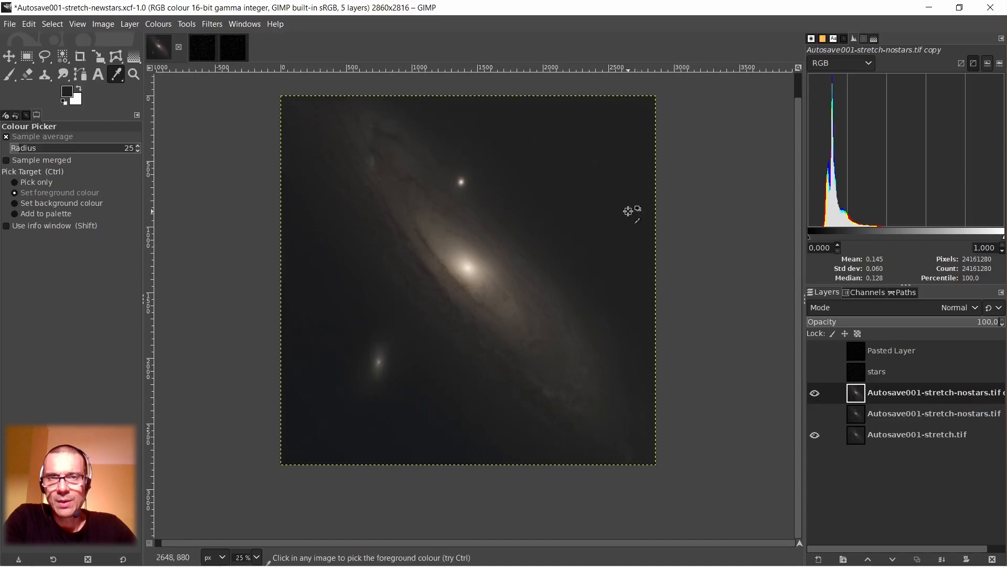
Duplicate the adjusted starless copy layer and hide the copy beneath the new duplicate.
right_click(855, 399)
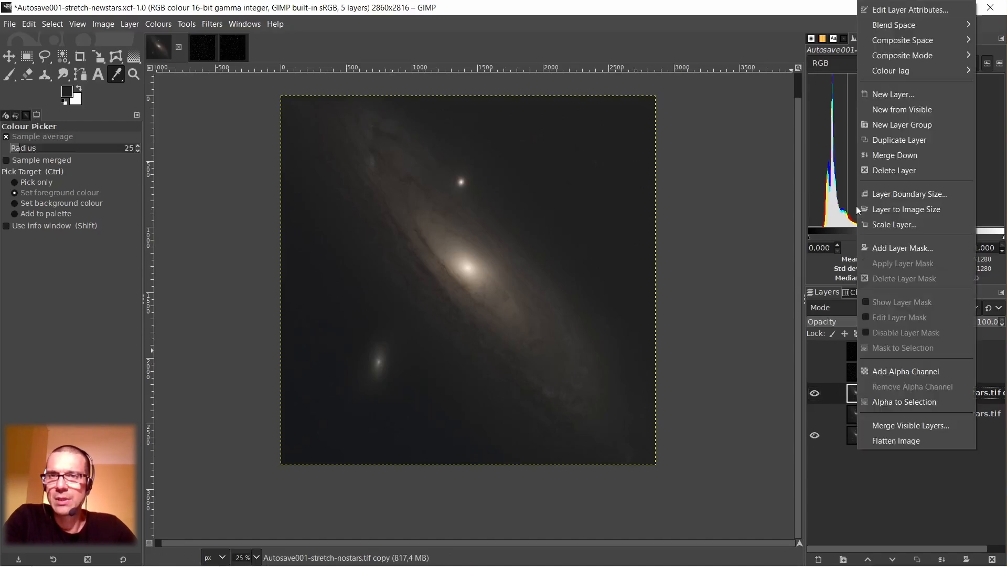
click(900, 140)
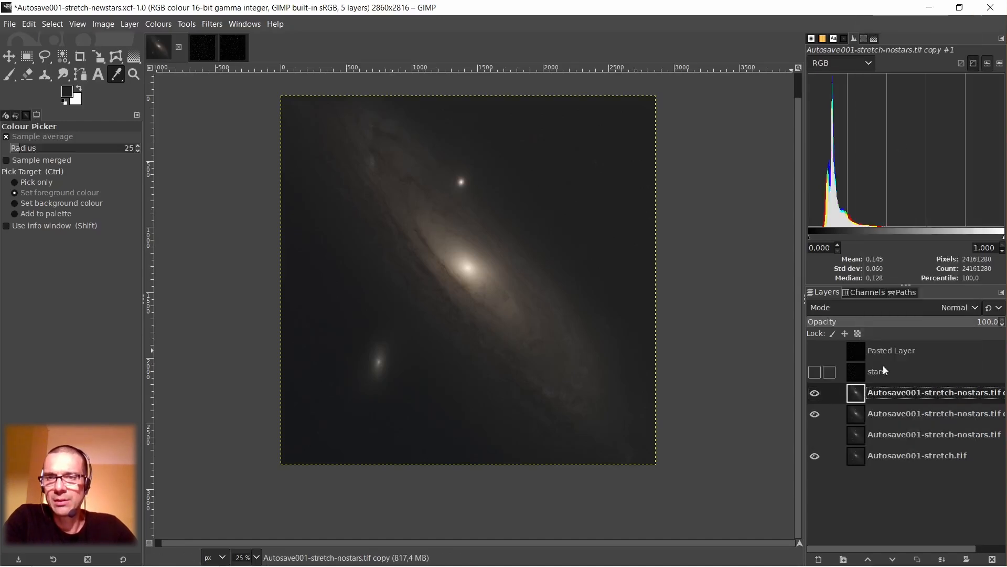
click(814, 414)
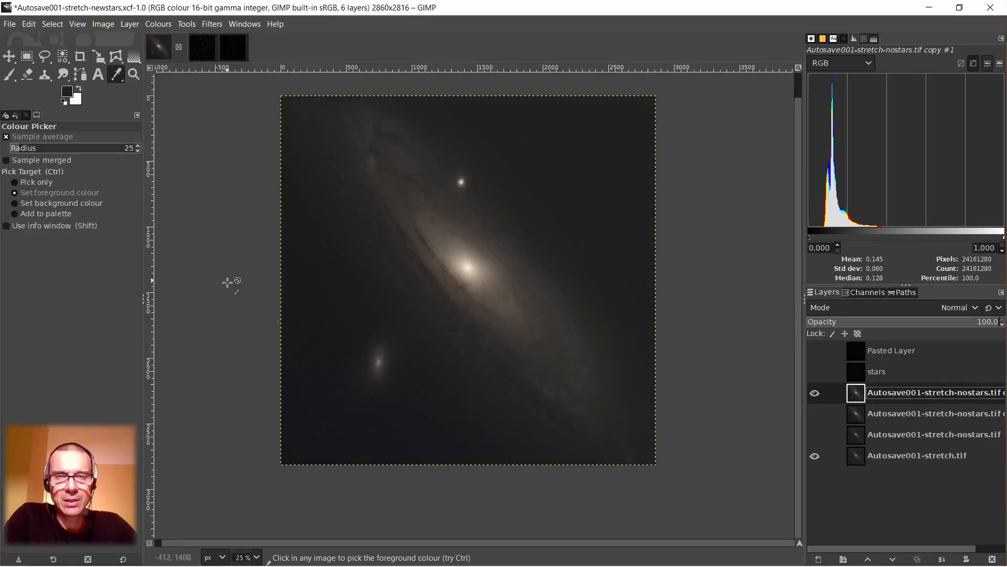
Pick the lower-left sky as background colour and the upper-right sky as foreground colour, and add a foreground-filled layer named background-black-3.
click(295, 438)
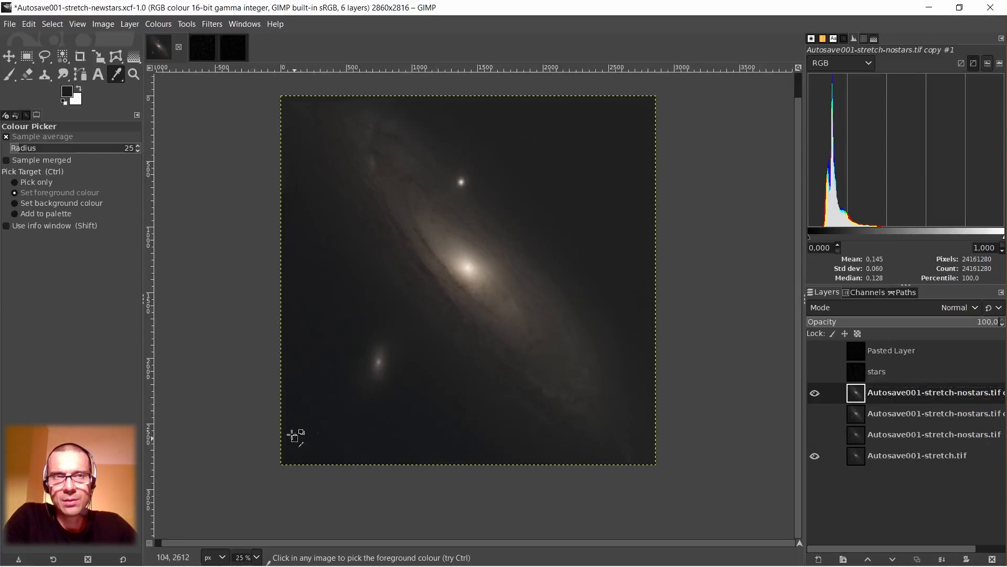
click(82, 90)
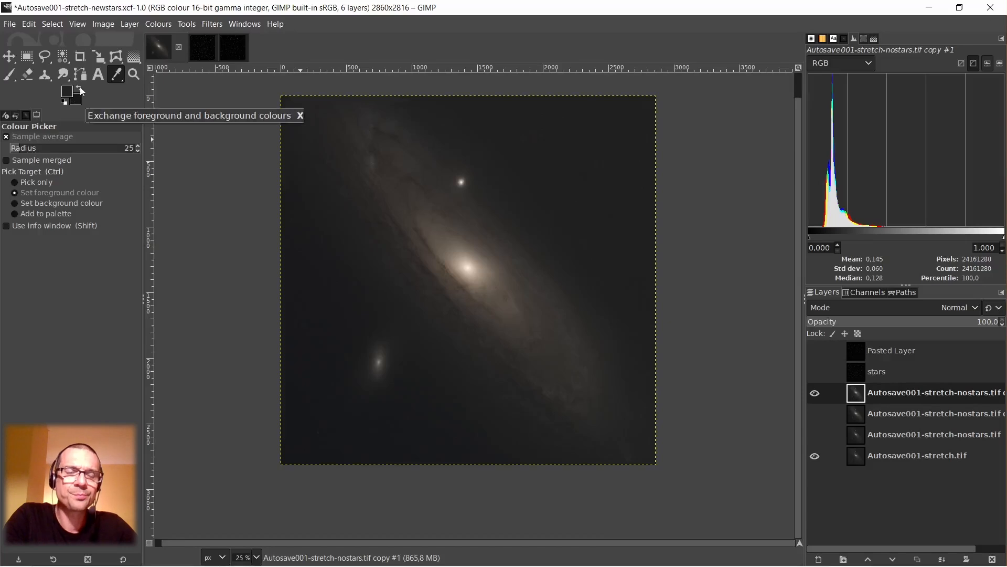
right_click(854, 398)
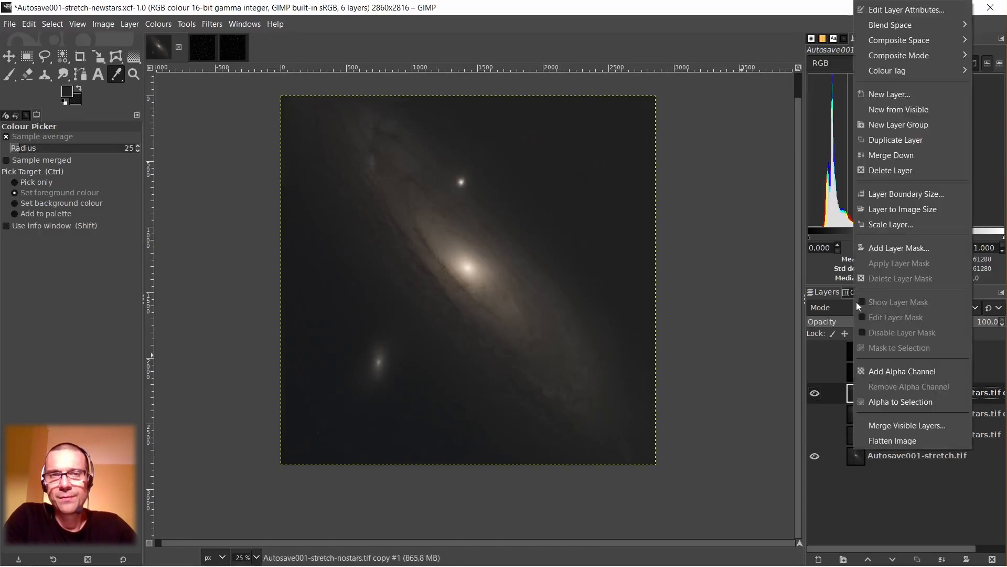
click(878, 96)
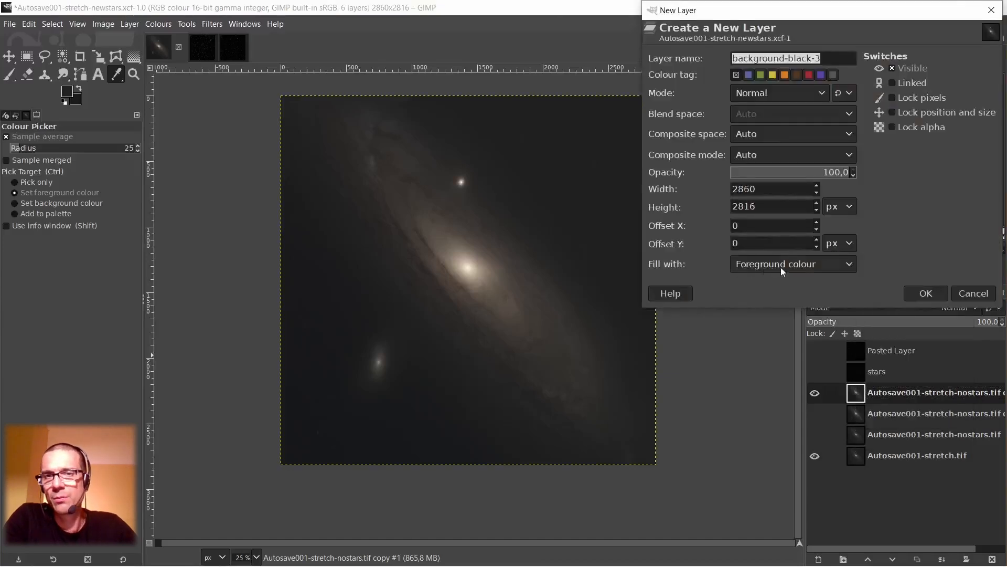
click(926, 293)
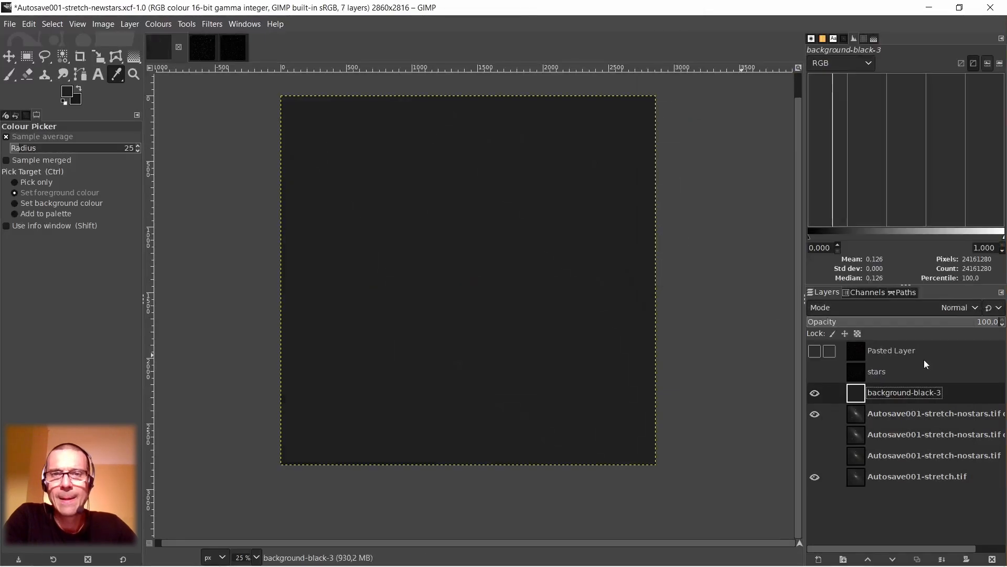
Draw a radial gradient across the background-black-3 layer between its lower-left and upper-right corners and apply it.
click(135, 58)
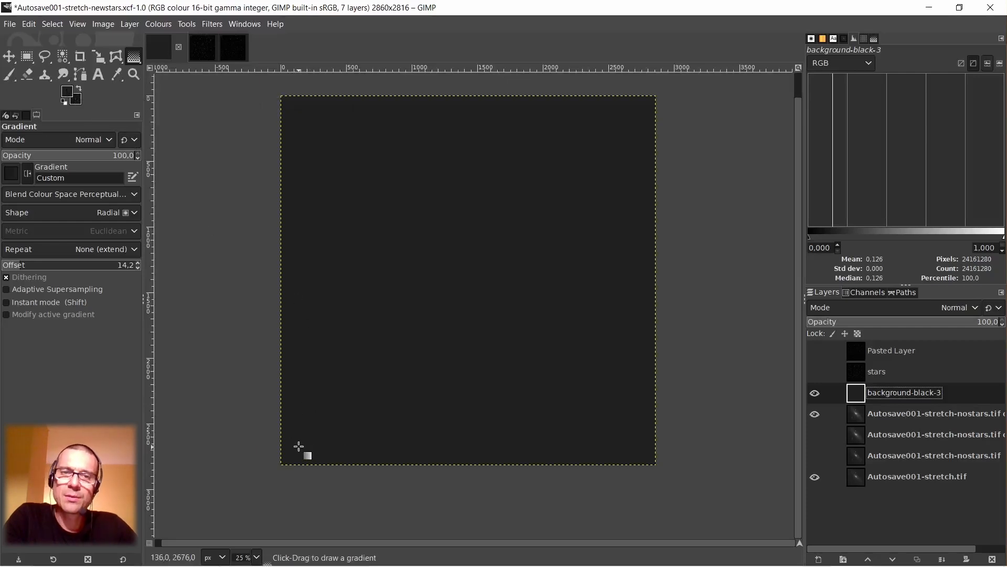
drag(299, 446, 643, 107)
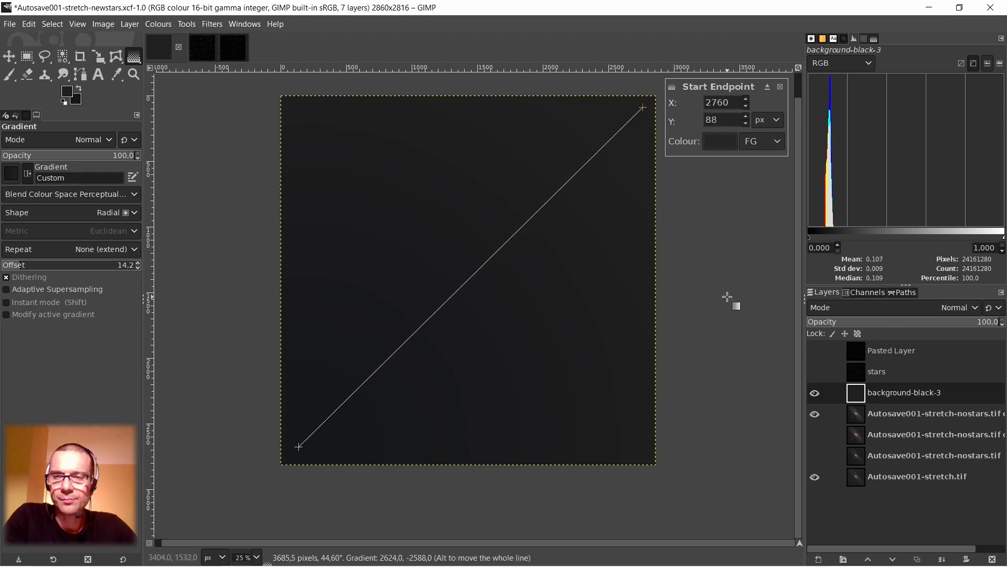
key(Return)
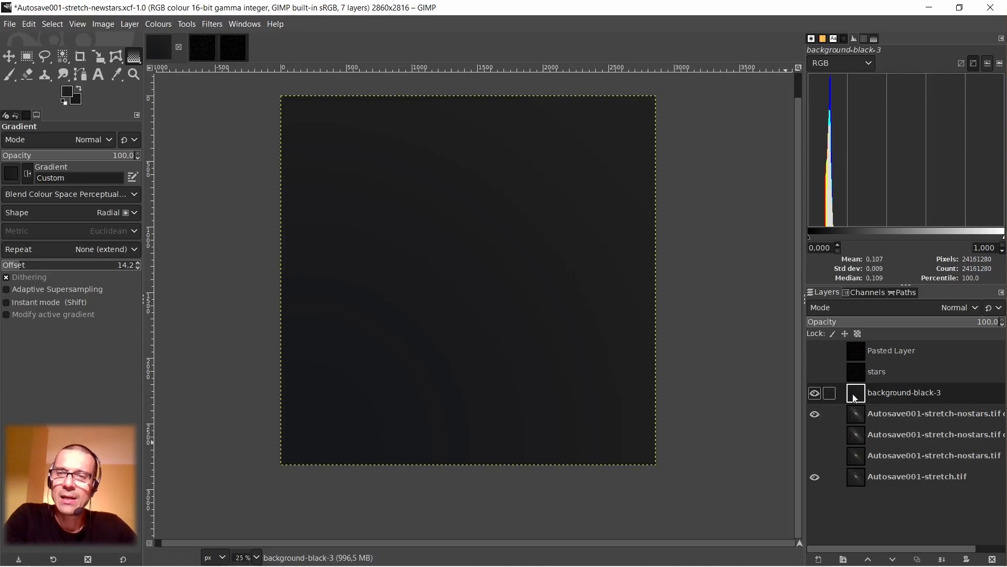
Toggle the background-black-3 layer's visibility to compare its gradient with the sky of the galaxy beneath.
click(814, 393)
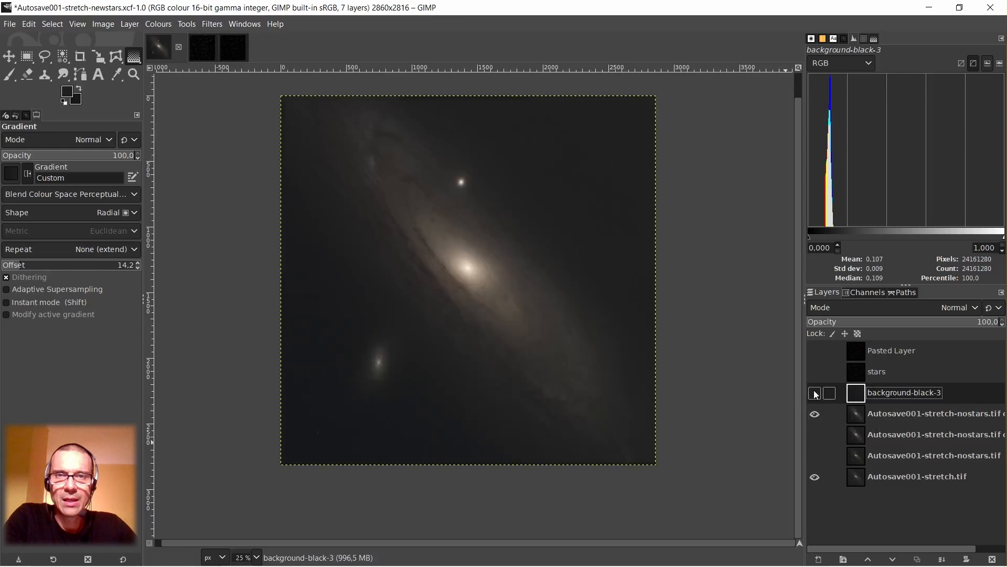
click(814, 393)
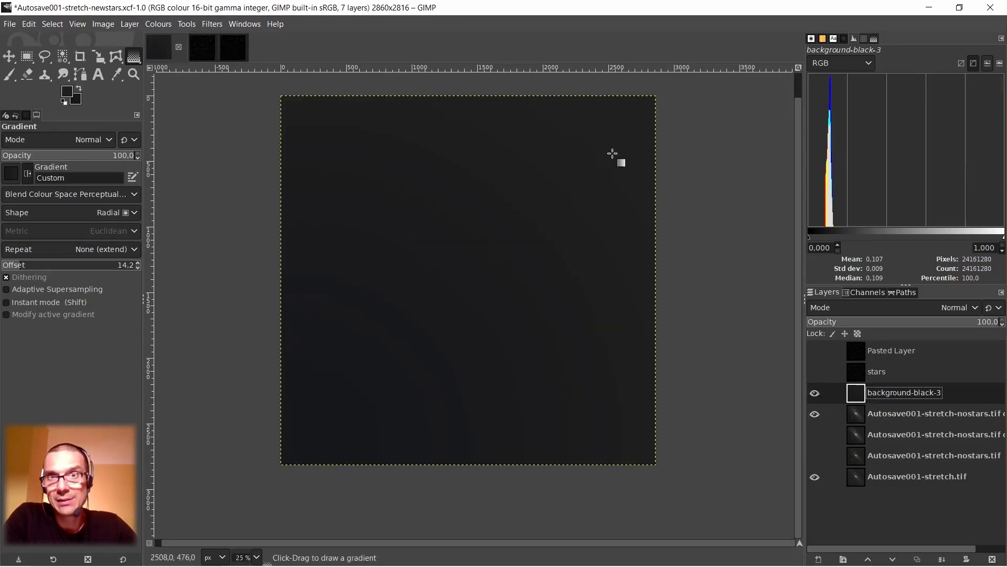
click(815, 393)
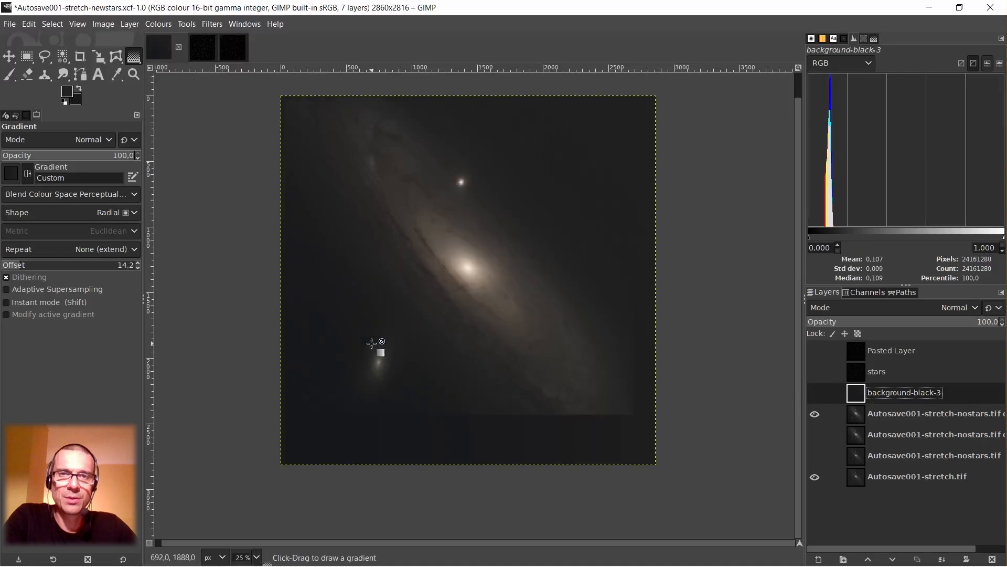
click(815, 393)
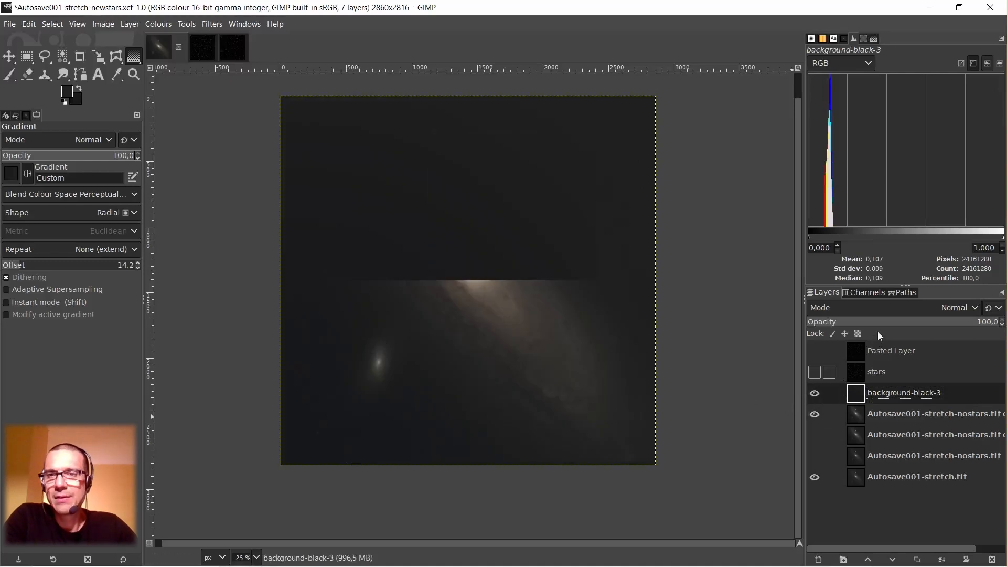
Try Difference blending on the background-black-3 layer, and settle on Subtract as its mode.
click(936, 310)
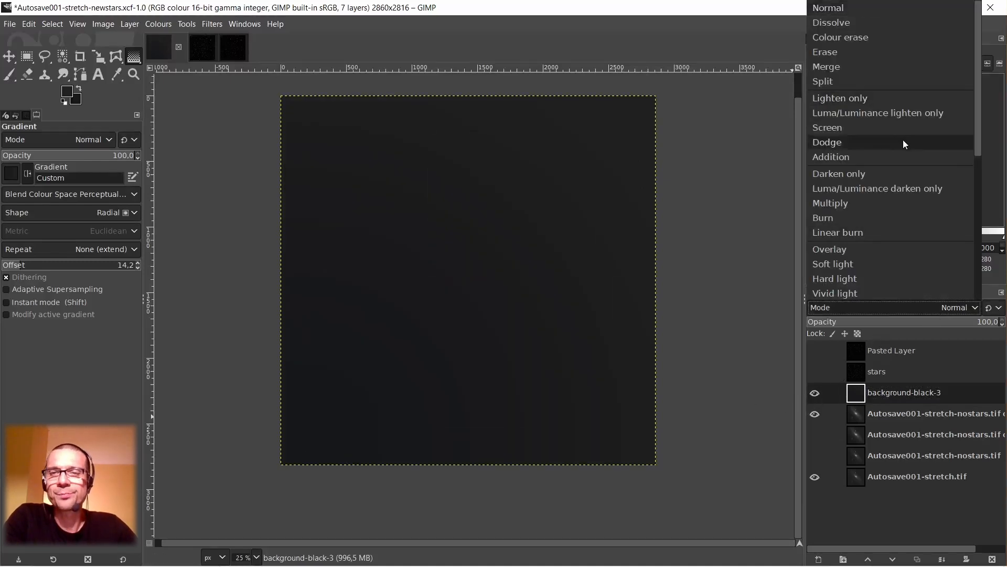
scroll(890, 152, down, 5)
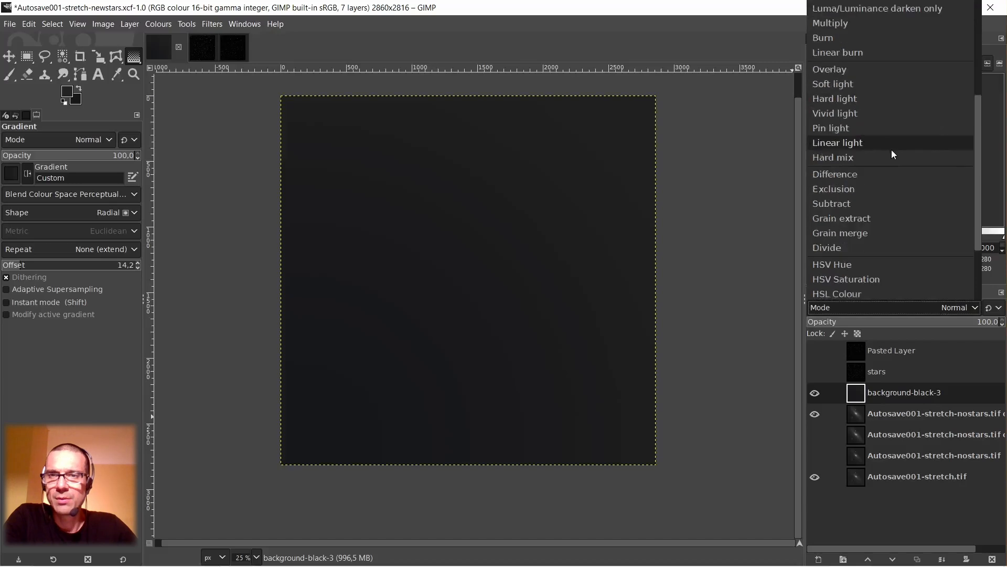
click(865, 178)
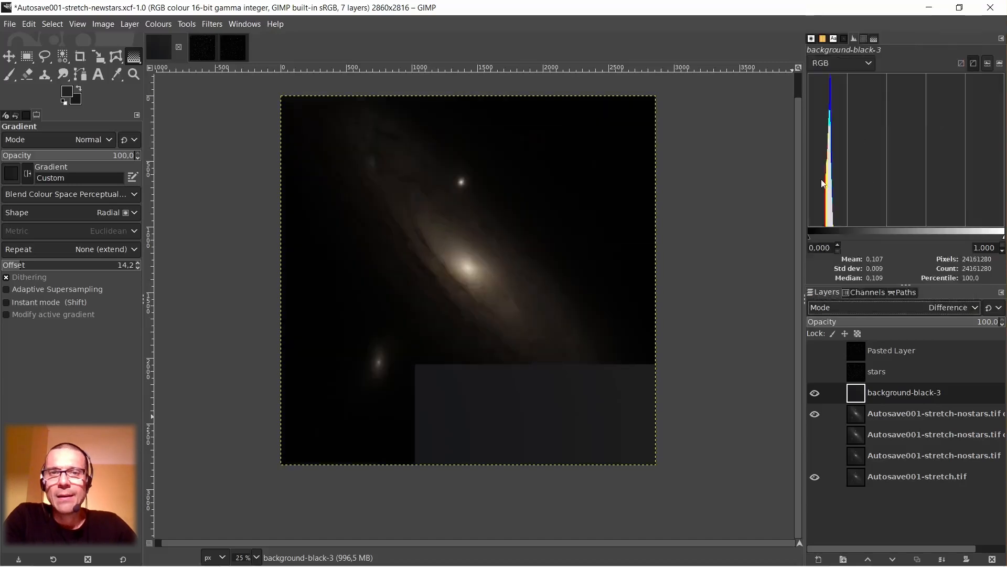
click(945, 309)
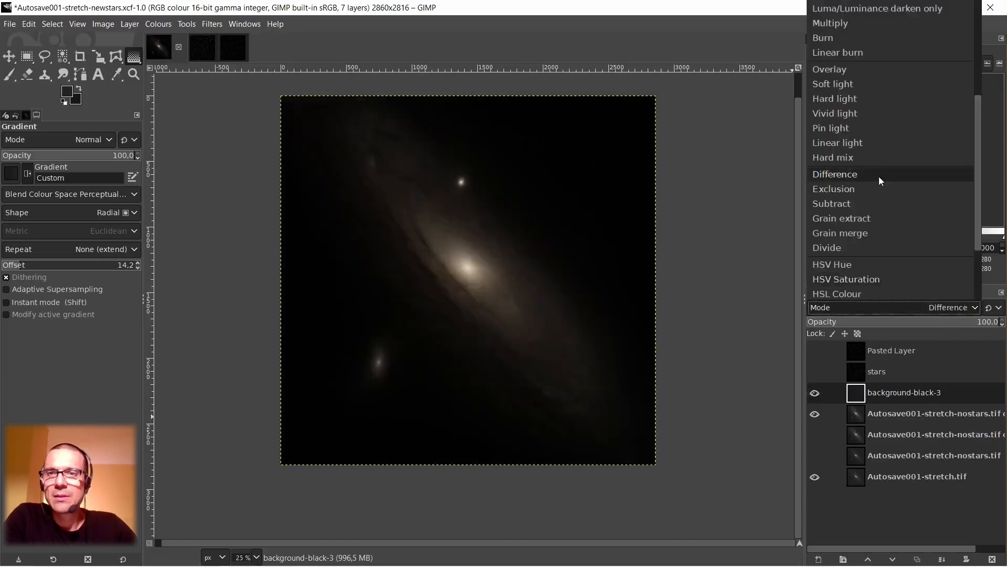
click(851, 199)
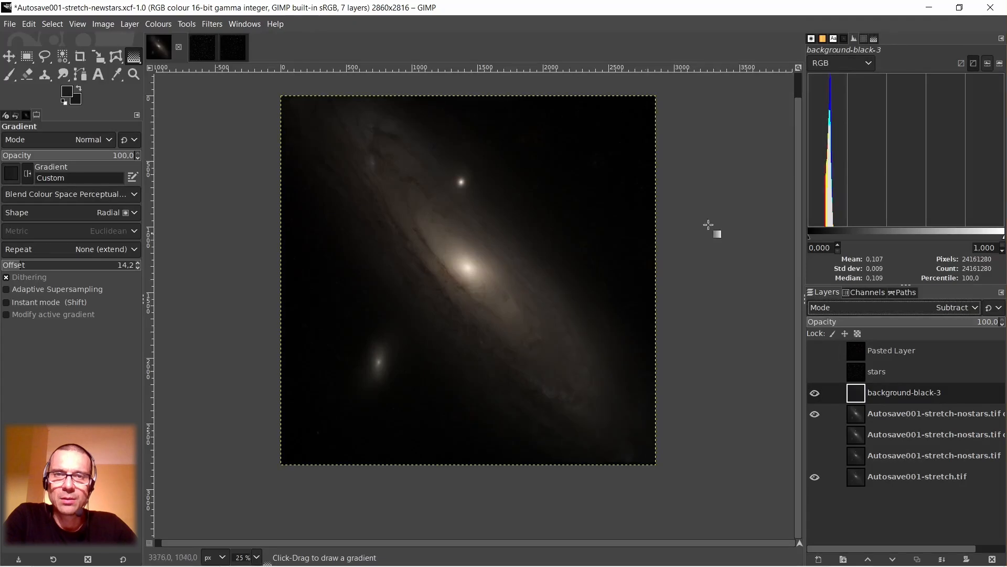
Sample the upper-right and lower-left sky on a temporary layer created from the visible image, and delete that layer.
right_click(860, 401)
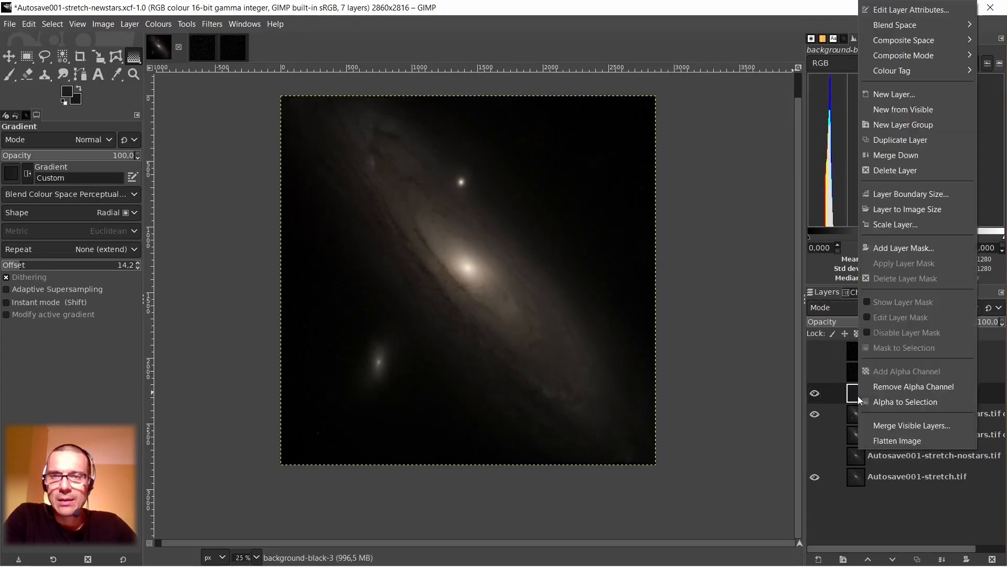
click(905, 112)
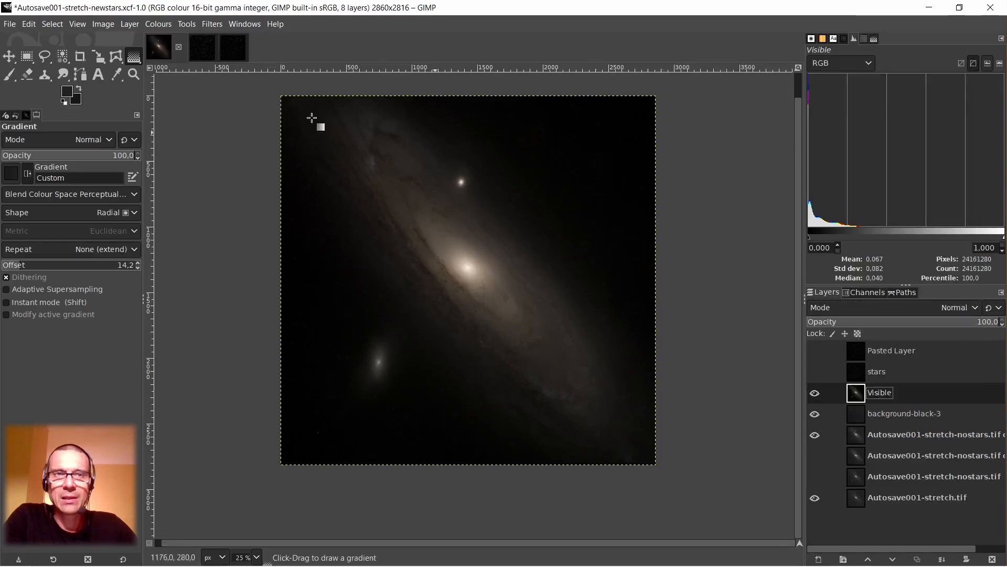
click(115, 75)
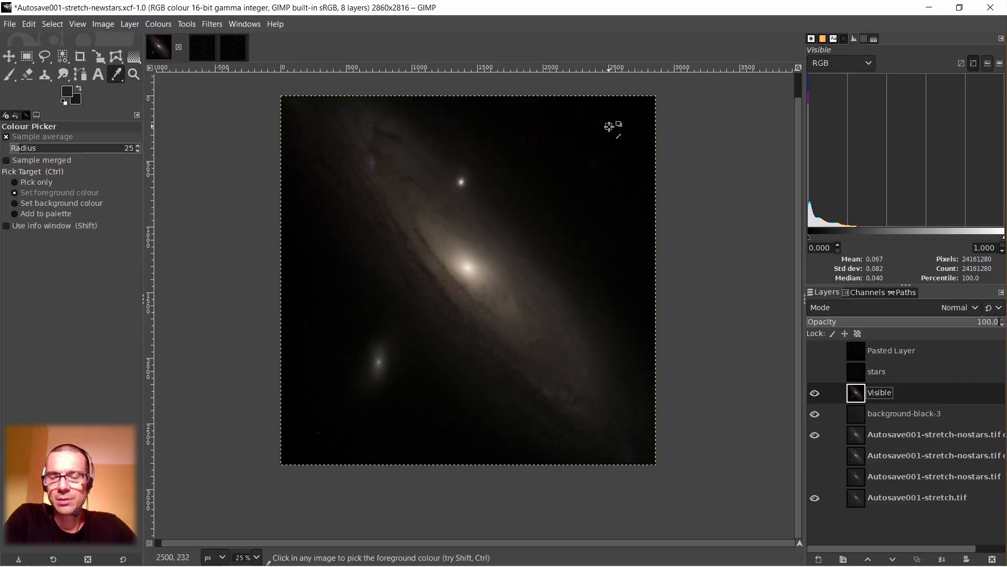
shift+click(633, 115)
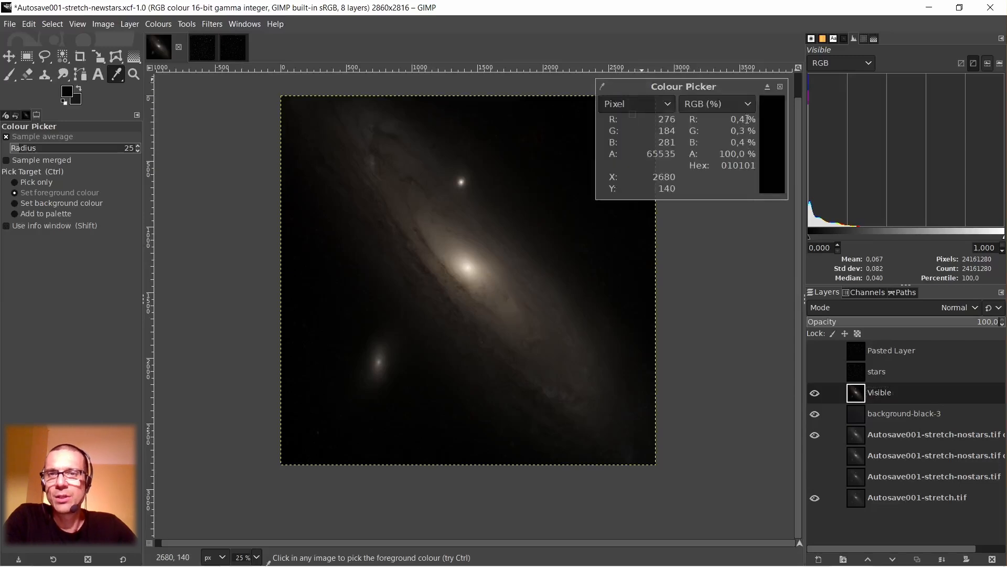
click(781, 87)
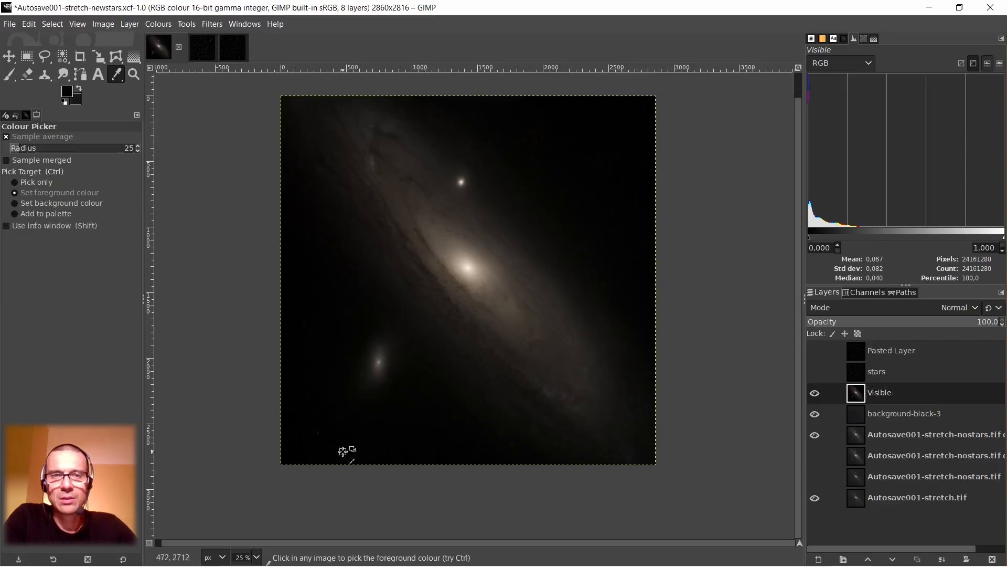
shift+click(299, 431)
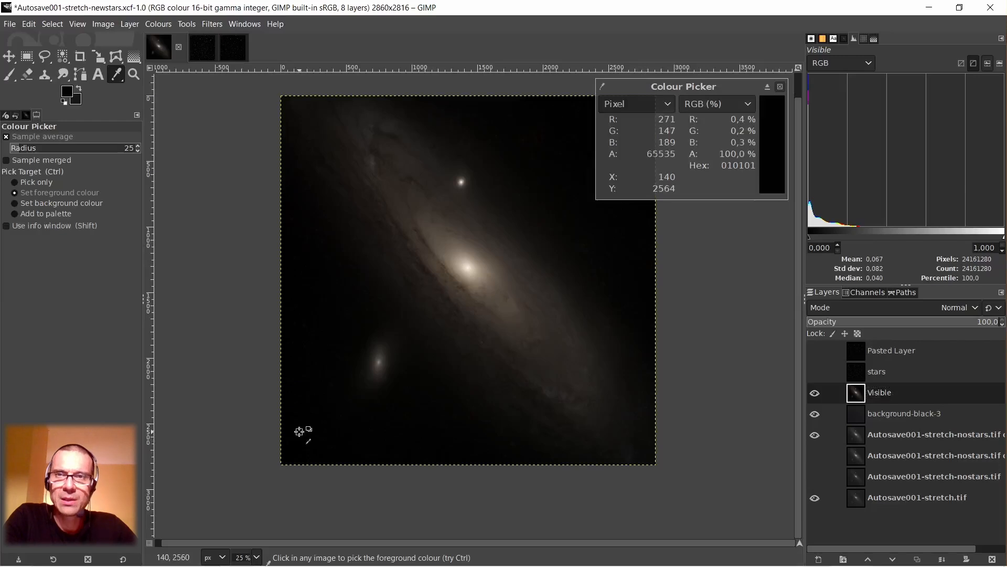
click(781, 88)
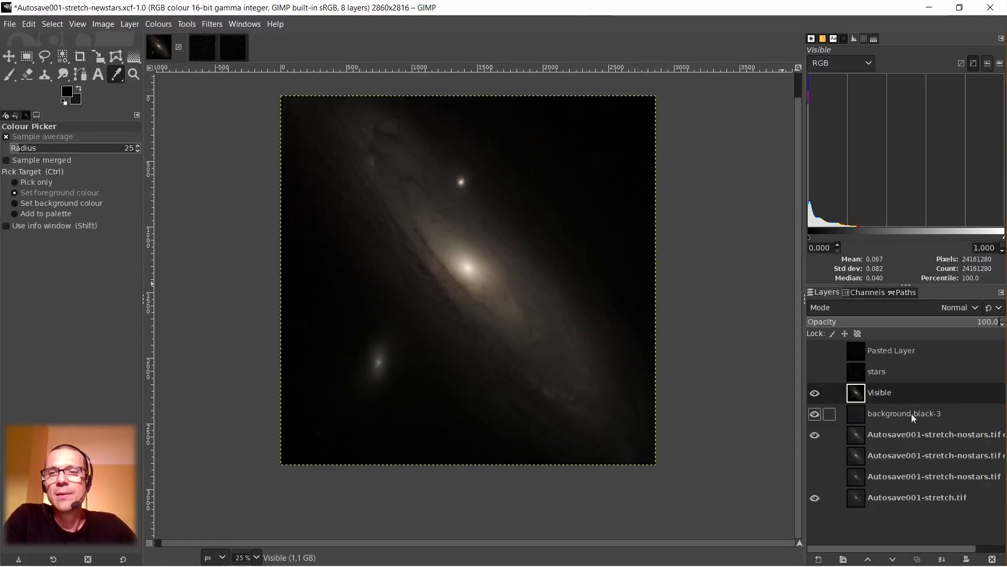
right_click(854, 394)
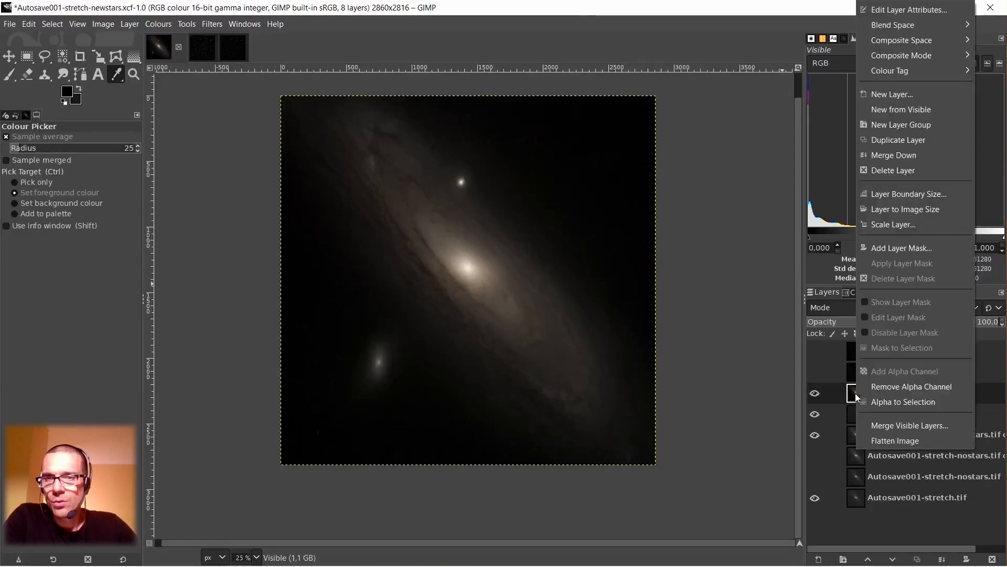
click(902, 171)
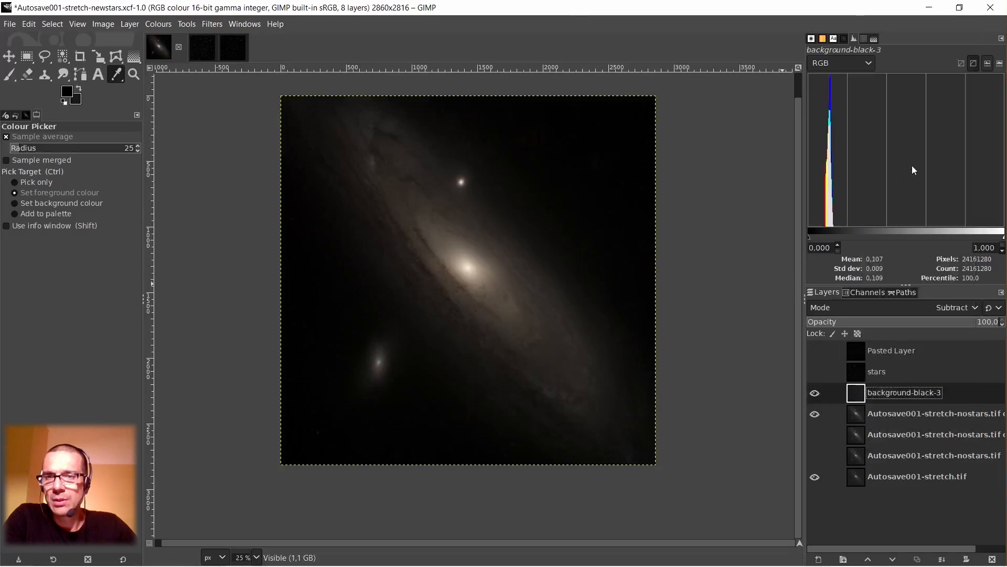
Add a new Normal-mode layer filled with the foreground colour above background-black-3.
right_click(856, 398)
click(892, 107)
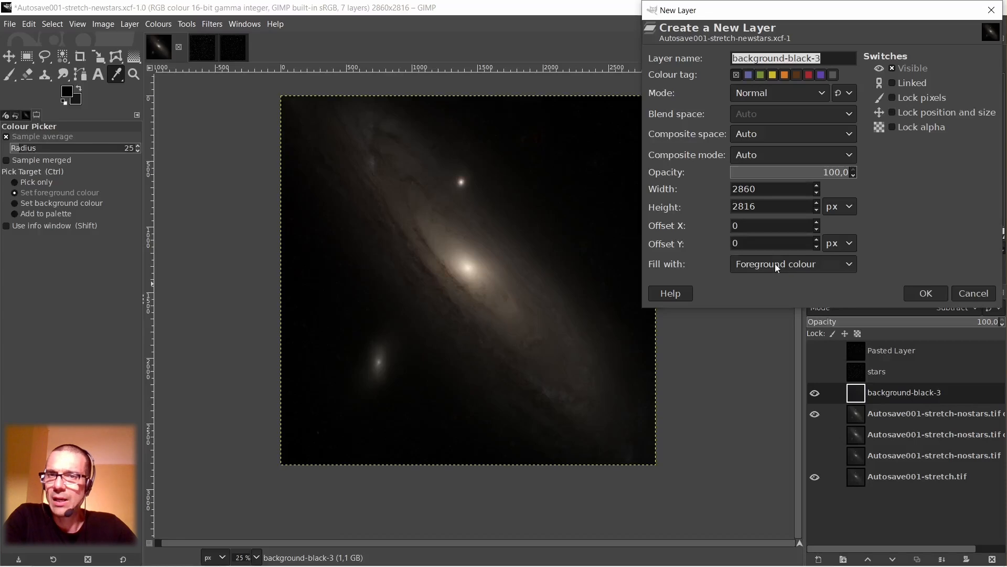
click(927, 292)
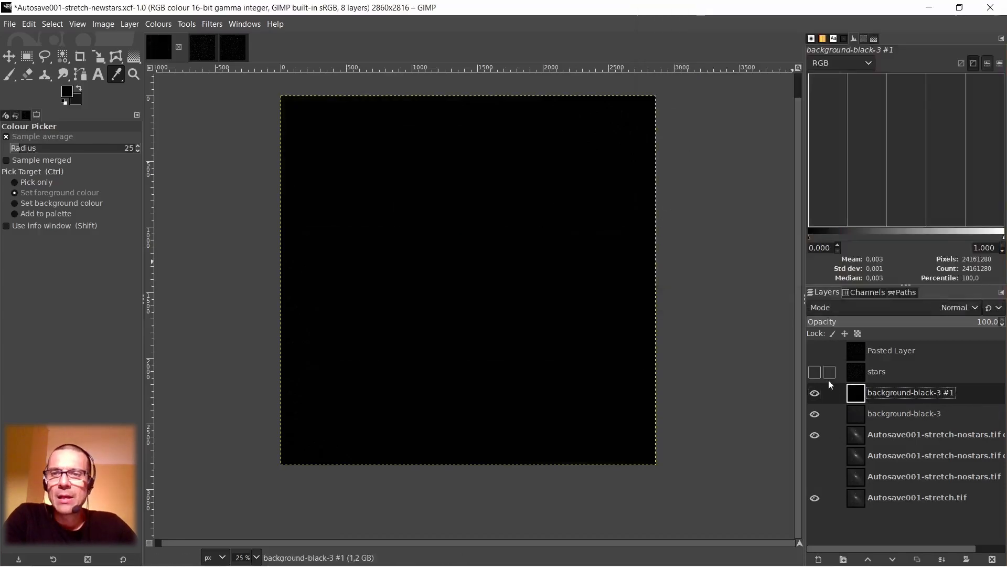
Hide both background layers and sample a sky colour from the visible starless copy layer as the foreground colour.
click(856, 414)
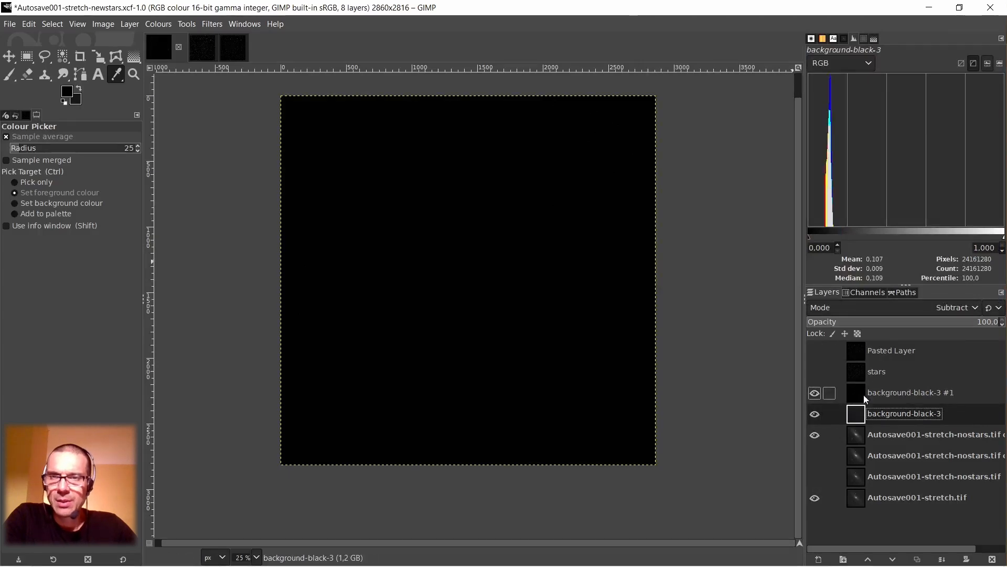
click(813, 414)
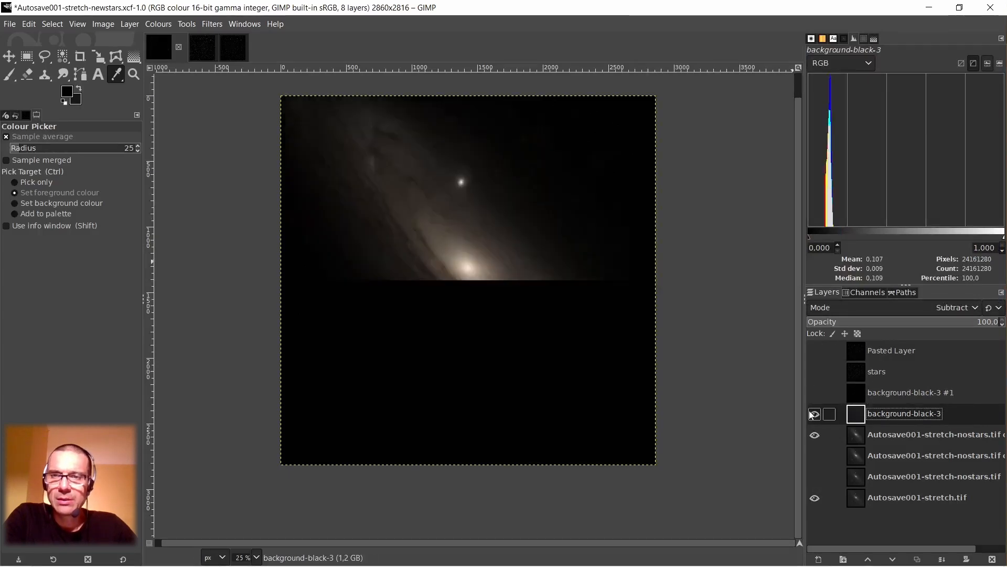
click(855, 434)
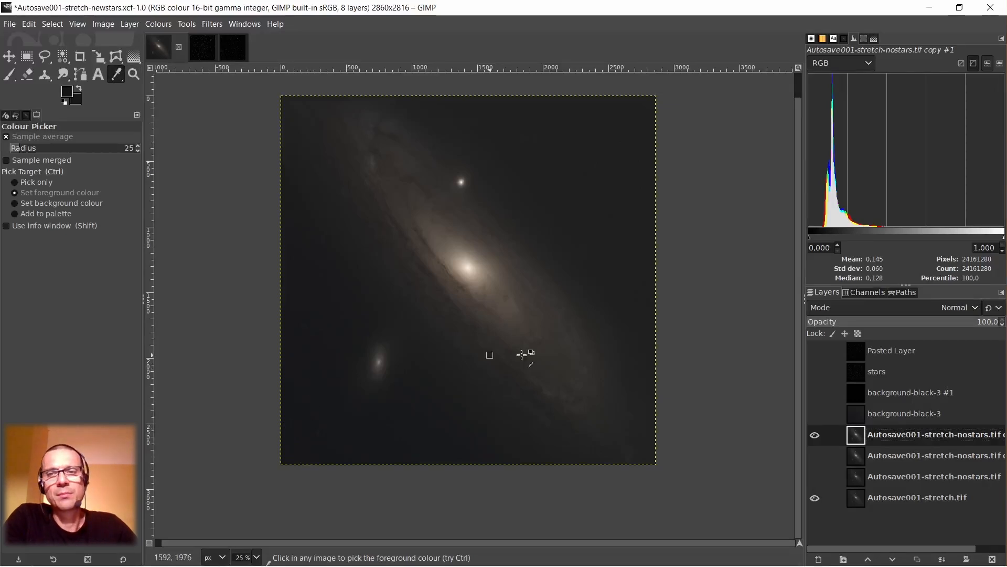
Show the background-black-3 #1 layer again and bucket-fill it with the sampled foreground colour.
click(863, 394)
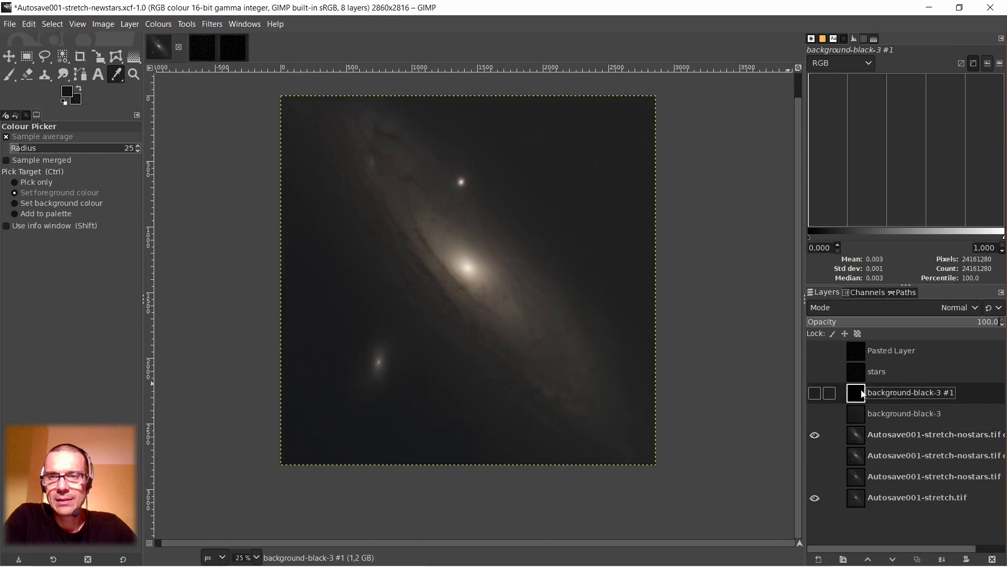
click(815, 394)
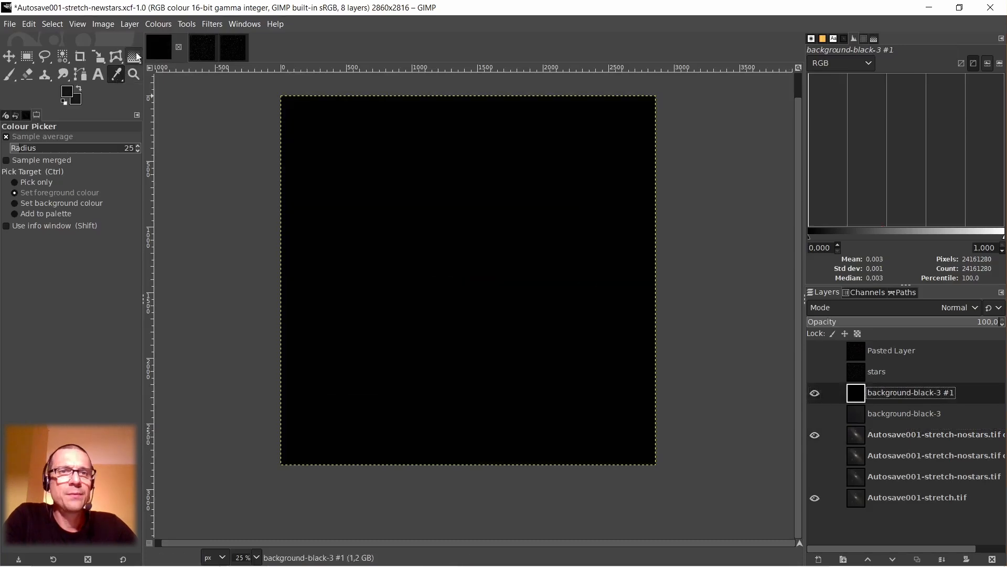
click(136, 55)
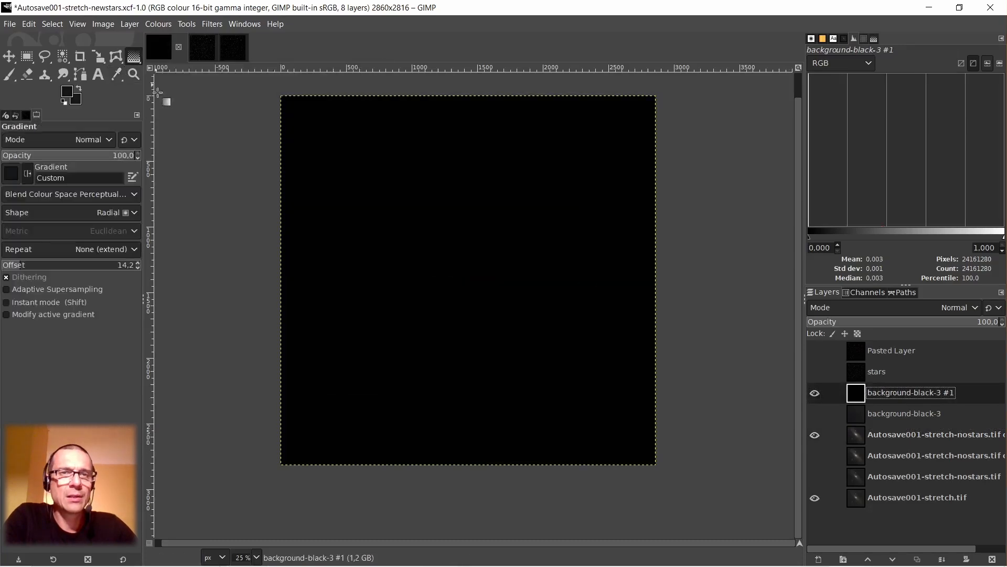
click(135, 58)
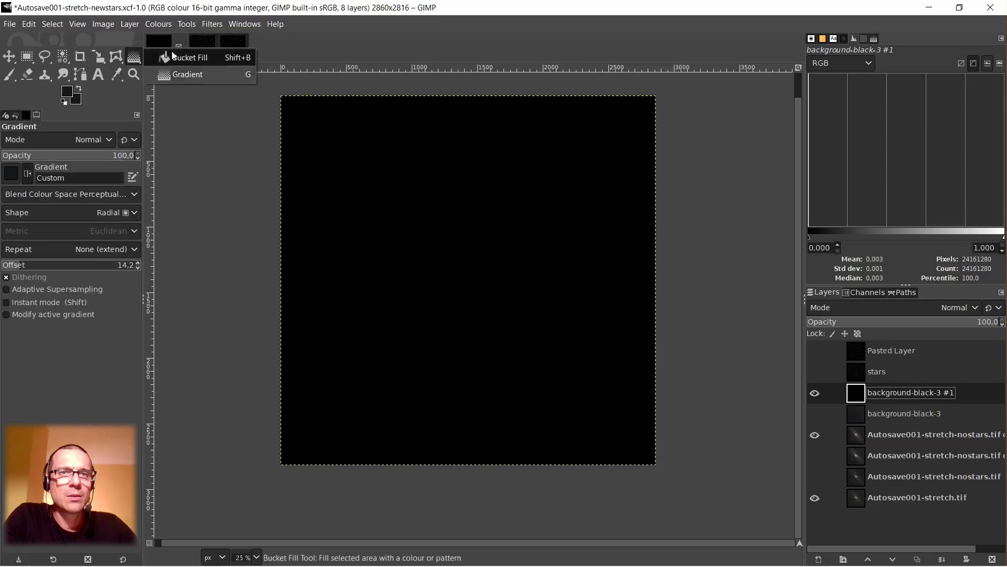
click(197, 56)
click(487, 223)
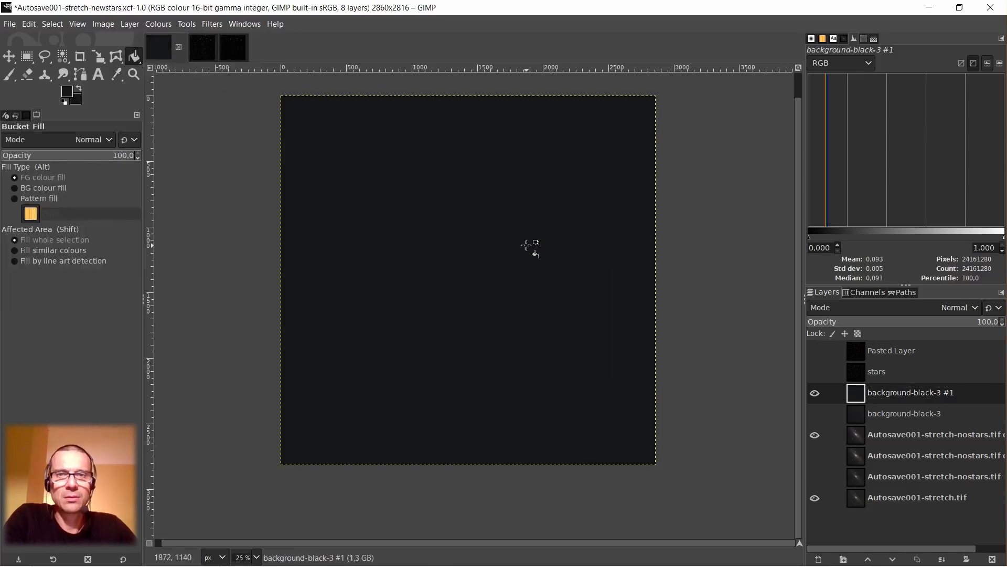
Darken the filled background-black-3 #1 layer with Levels by raising the black input to 3.27.
right_click(512, 197)
mouse_move(546, 305)
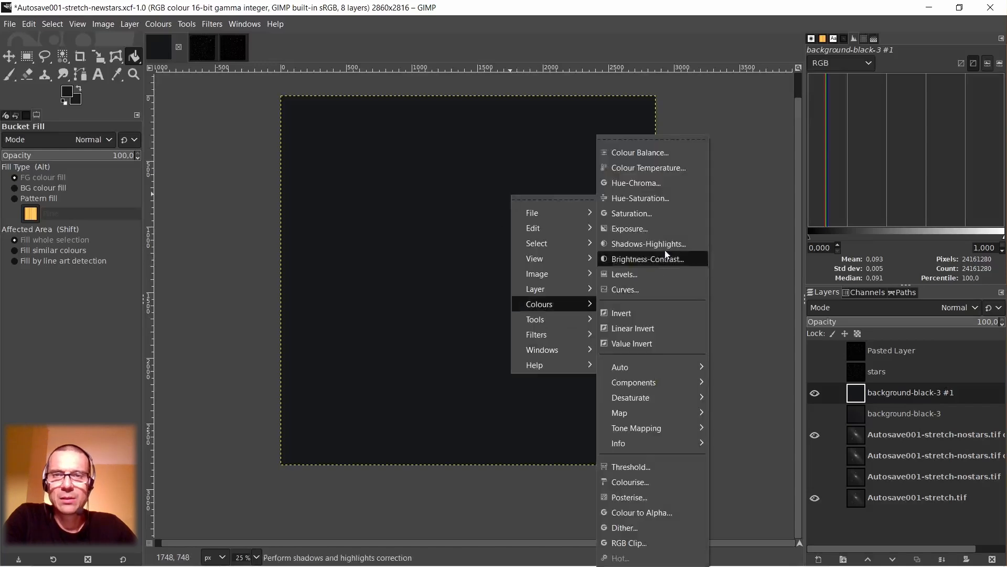
click(651, 274)
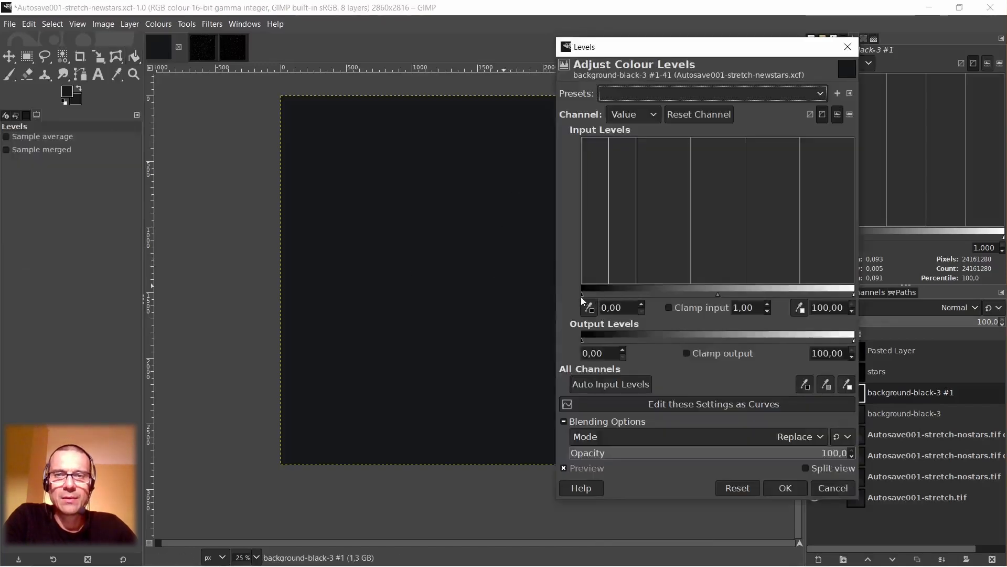
drag(587, 295, 591, 295)
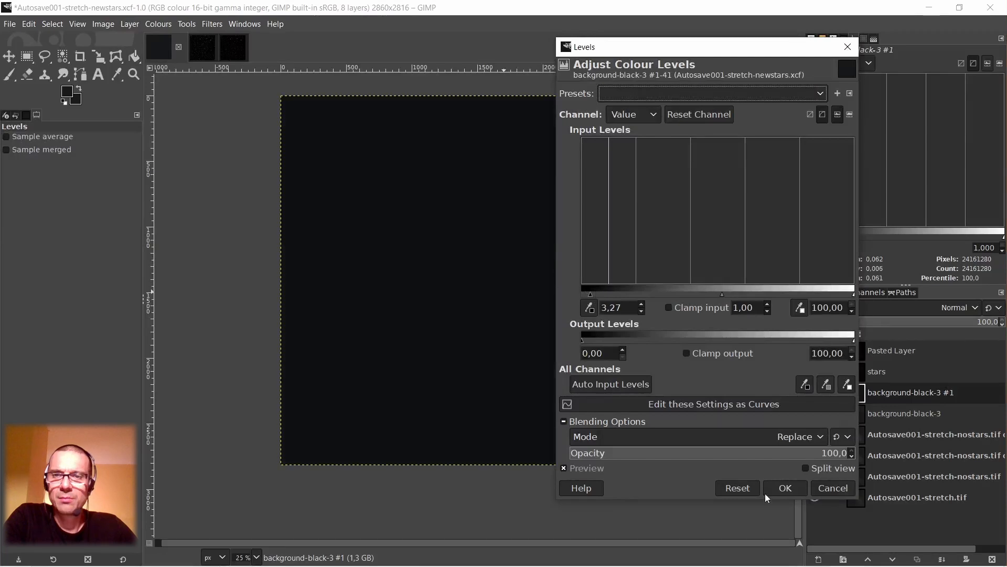
click(785, 488)
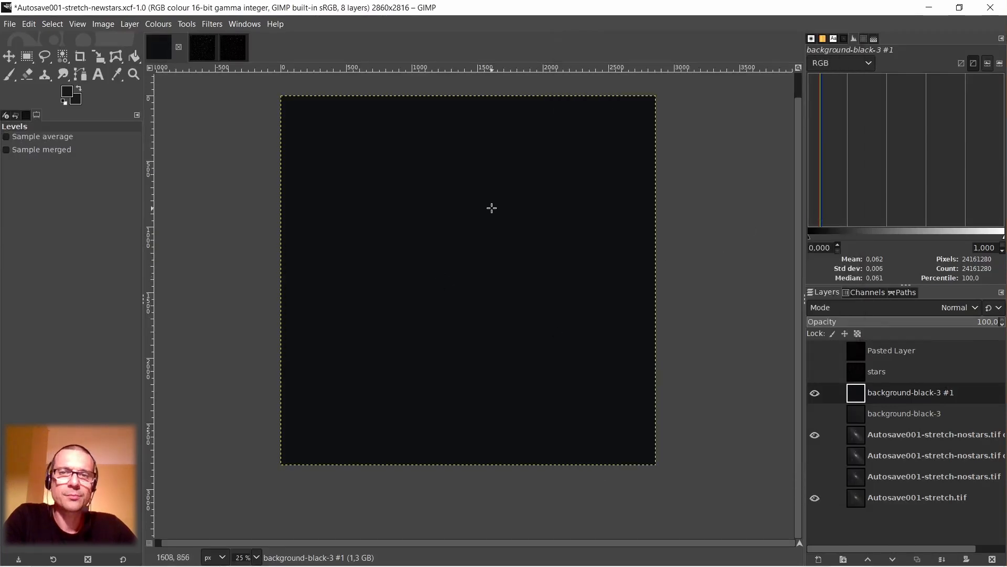
Apply a Gaussian Blur with Size X and Y of 1.50 to the background-black-3 #1 layer.
click(212, 23)
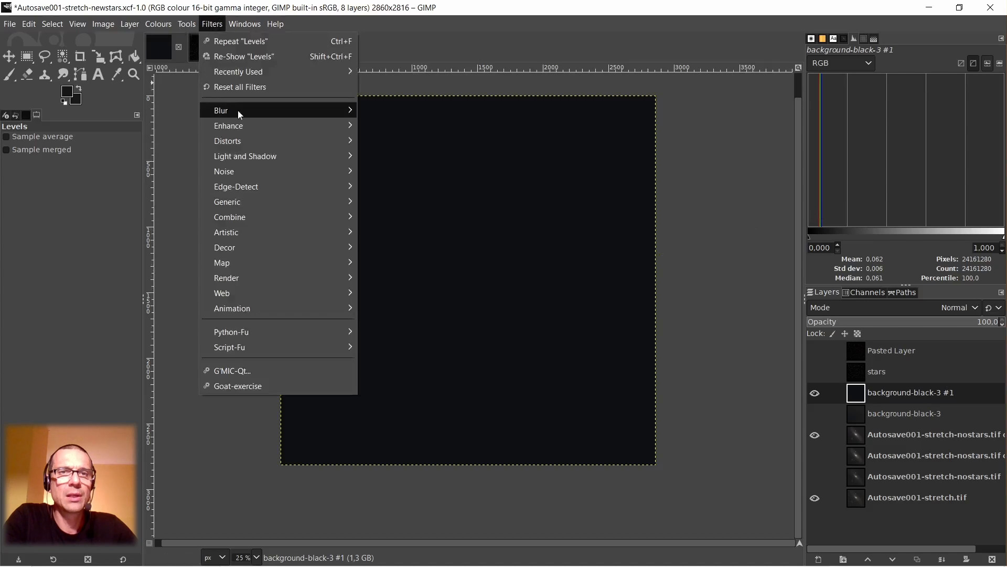
mouse_move(237, 110)
click(386, 126)
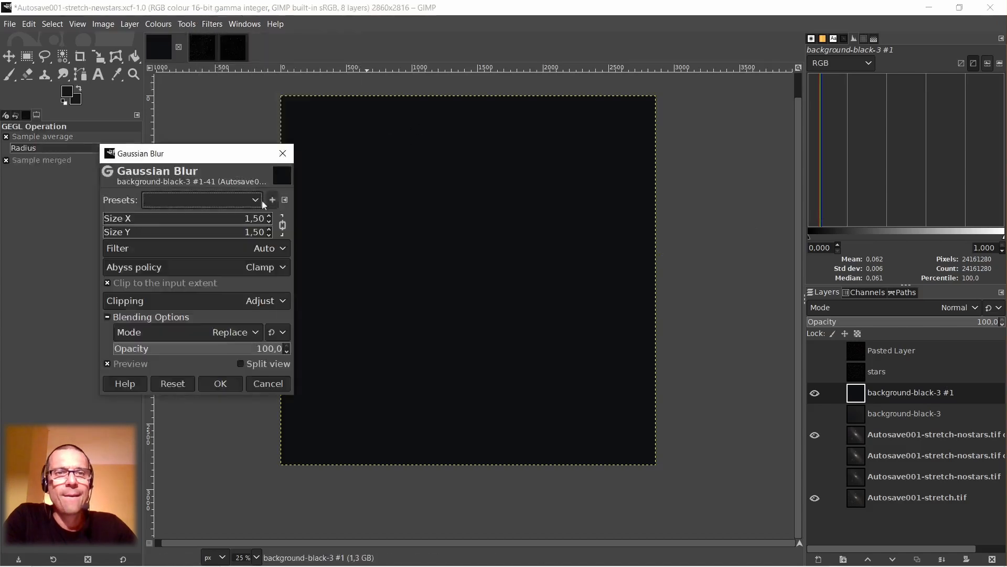
click(225, 384)
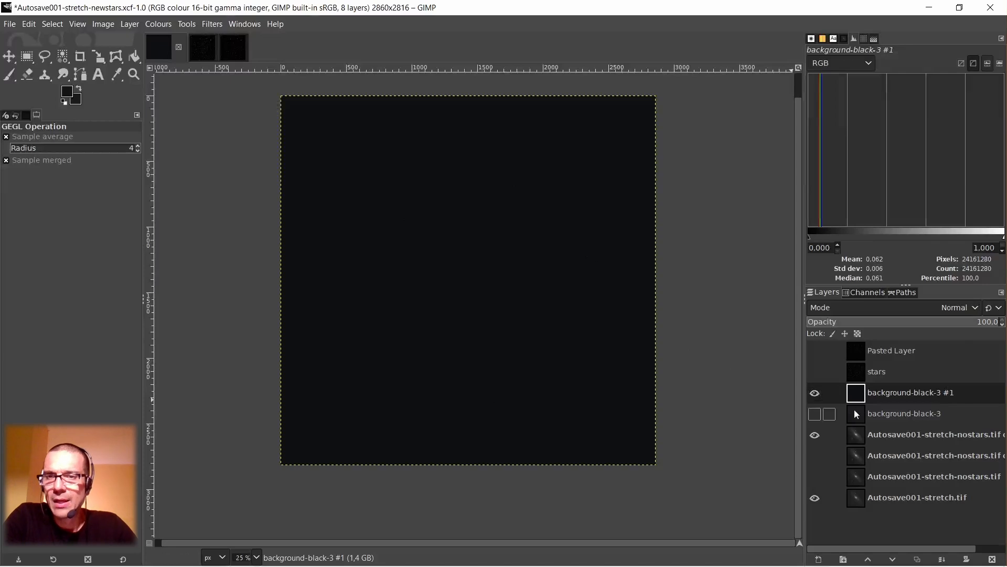
Hide the background-black-3 #1 layer and show background-black-3, toggling it off and on to compare its subtraction effect.
click(815, 394)
click(815, 414)
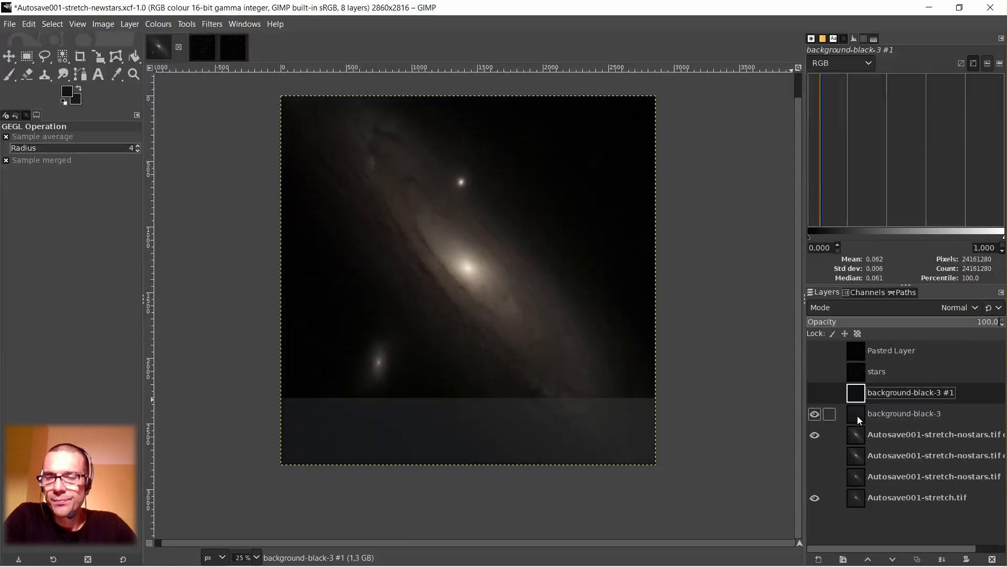
click(857, 415)
click(816, 415)
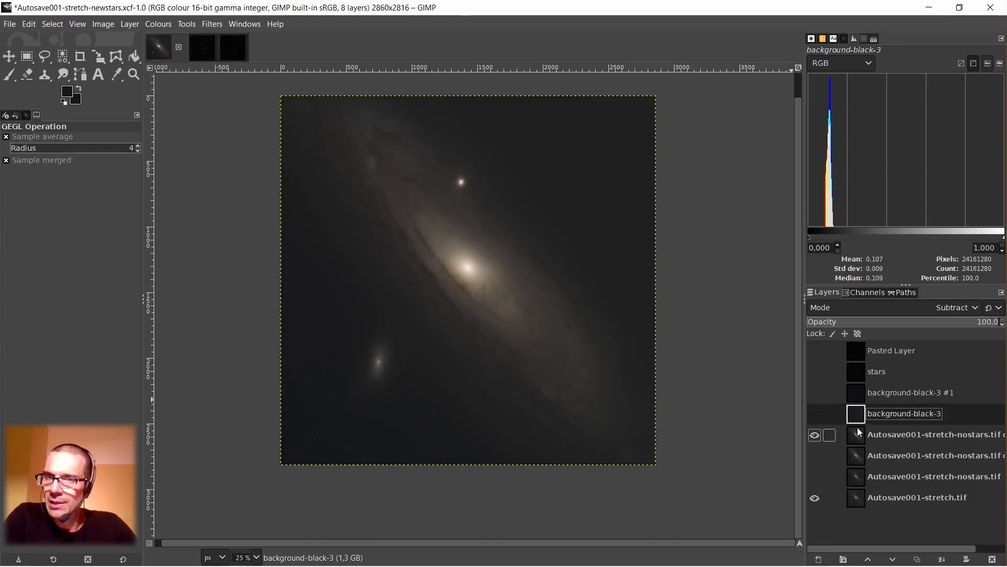
click(814, 415)
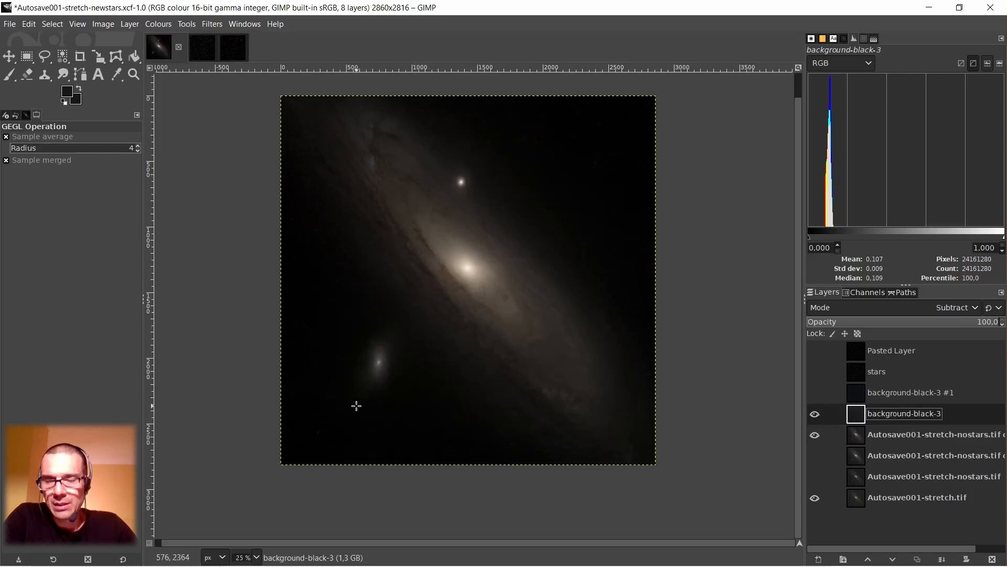
Show background-black-3 #1 in Addition mode and create a new layer from the visible result above it.
click(863, 392)
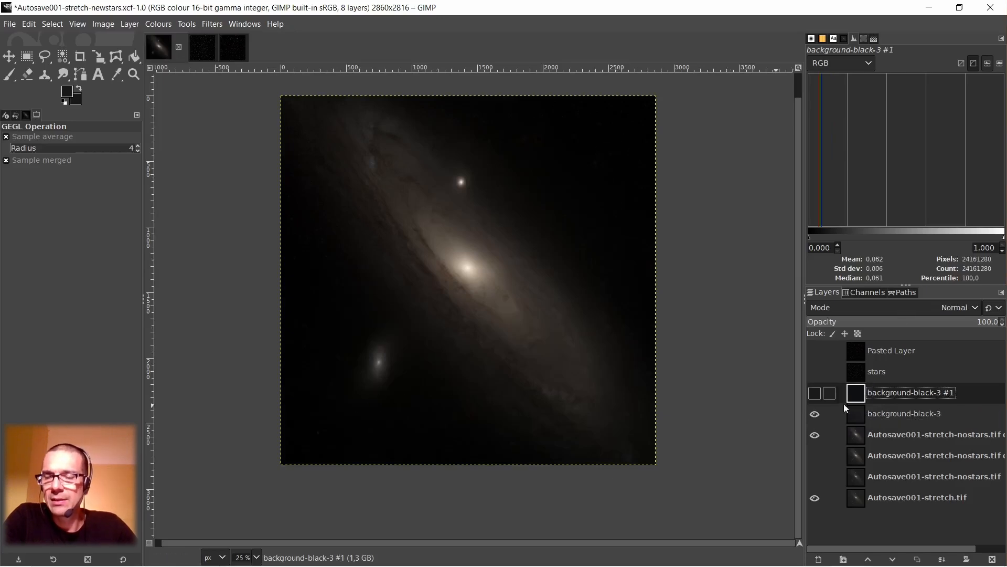
click(879, 313)
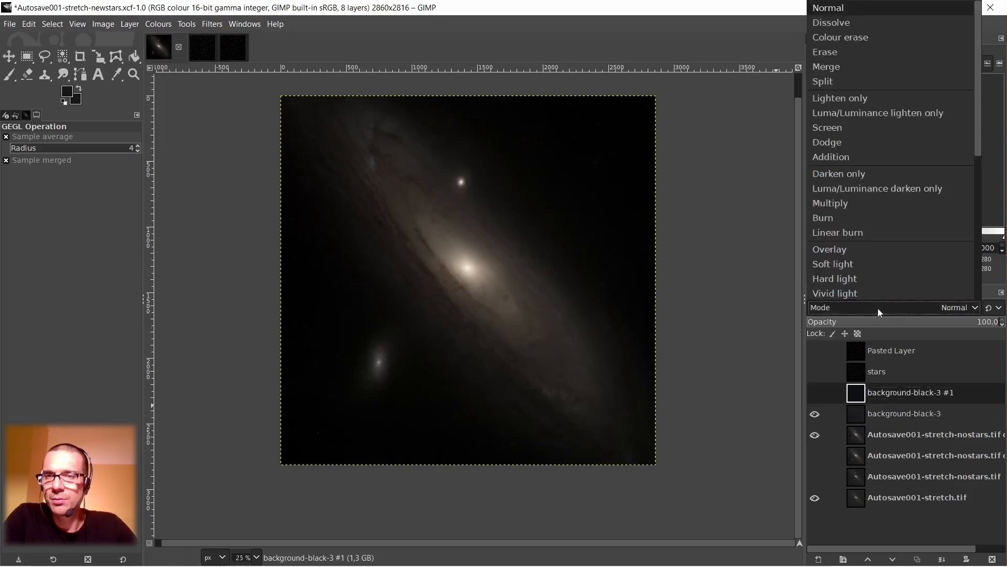
click(854, 157)
click(815, 393)
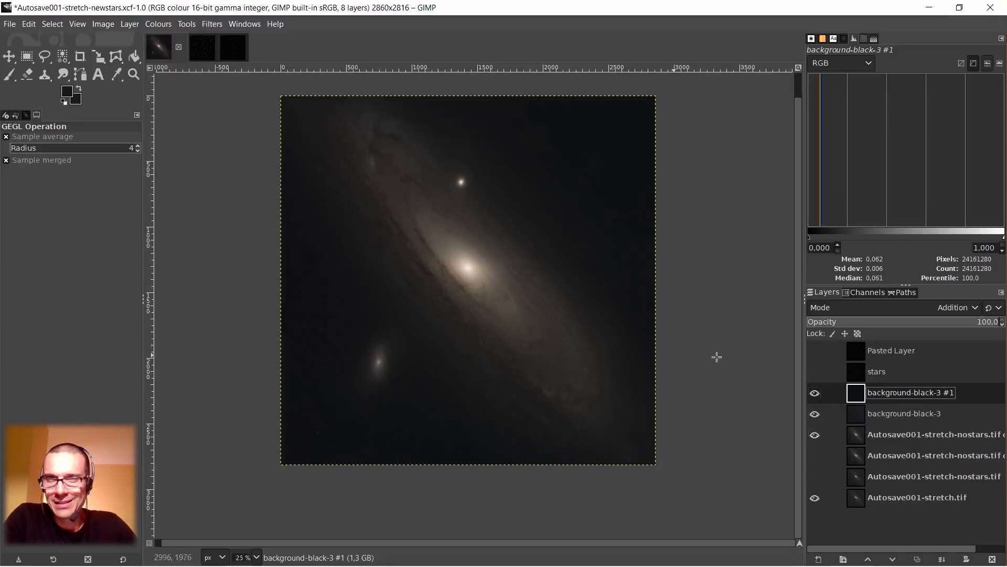
right_click(860, 395)
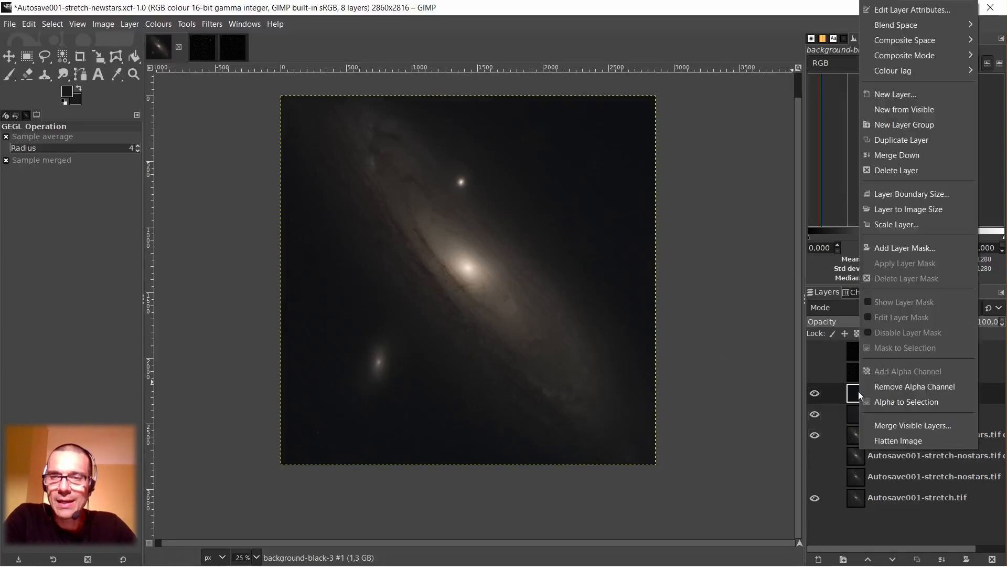
click(887, 111)
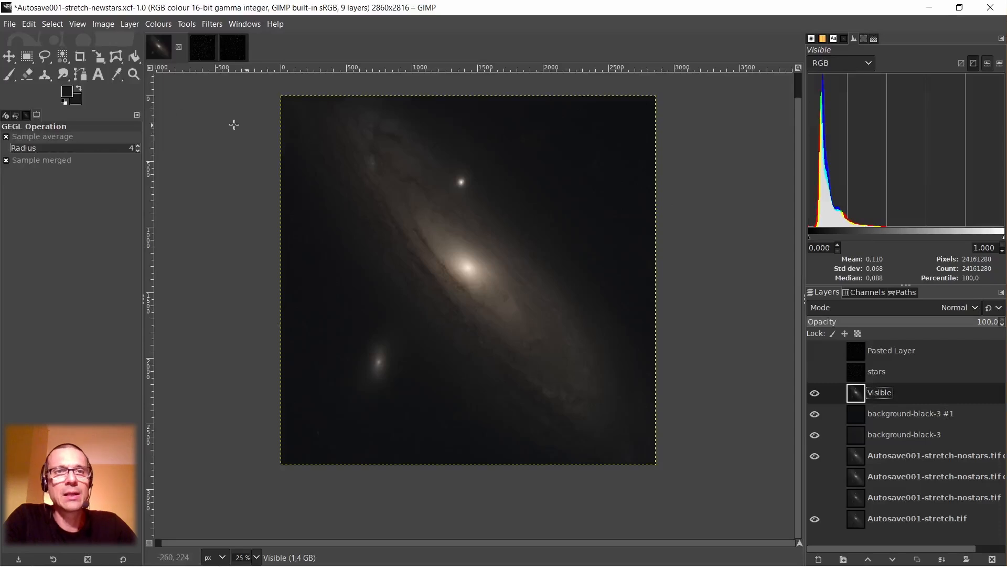
Check the Visible layer's sky colour with the Colour Picker near the lower-left and upper-right corners of the image.
click(118, 74)
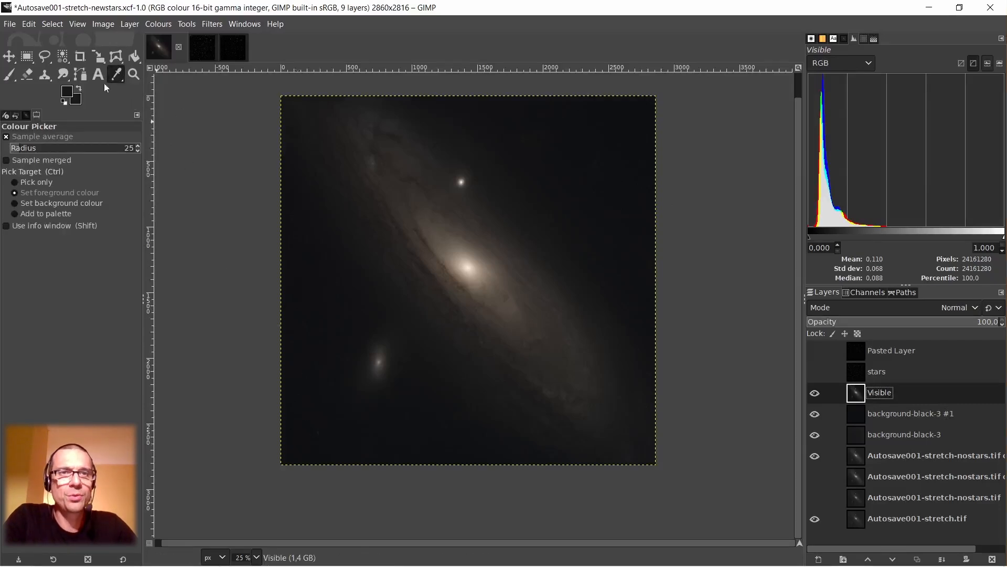
shift+click(295, 436)
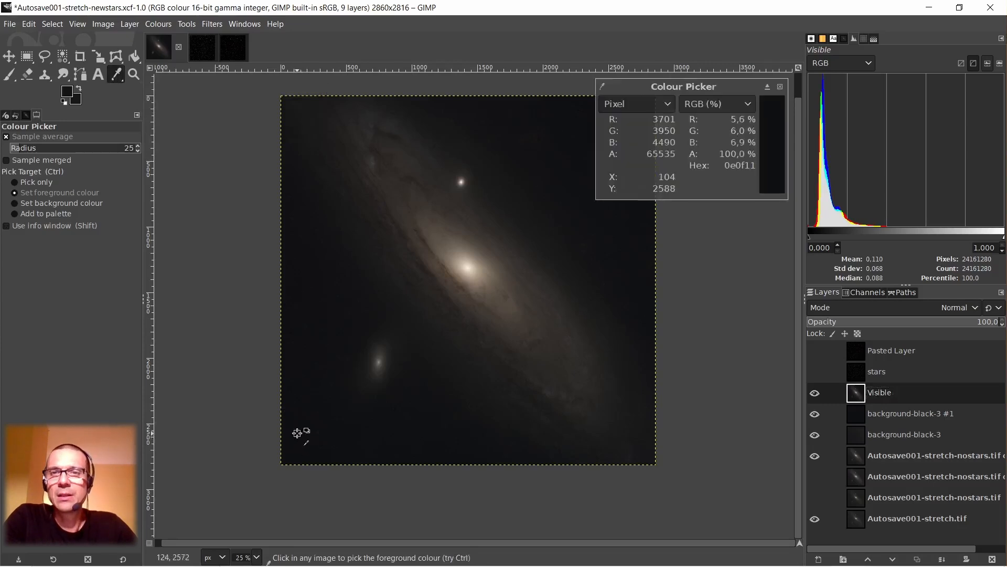
click(780, 87)
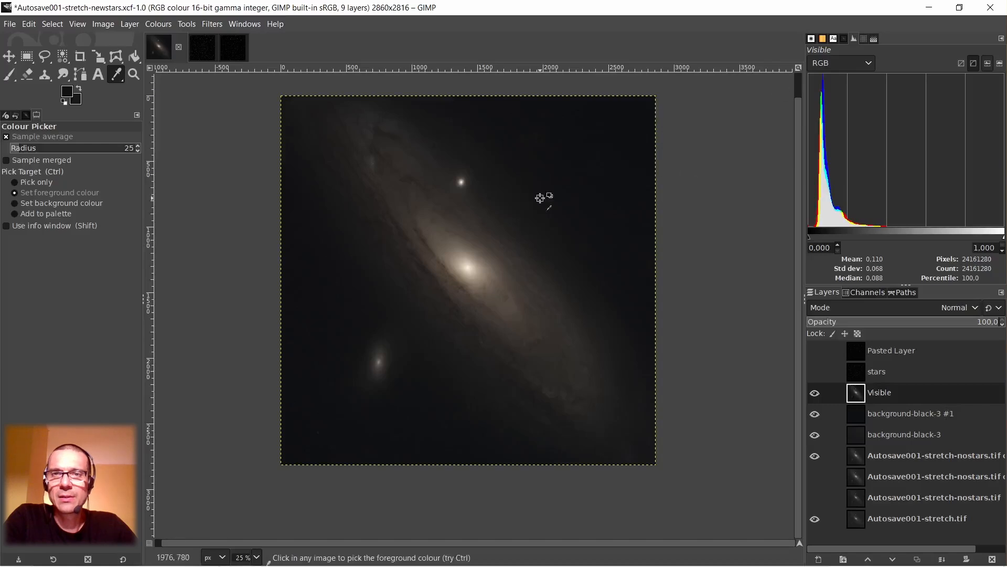
shift+click(638, 116)
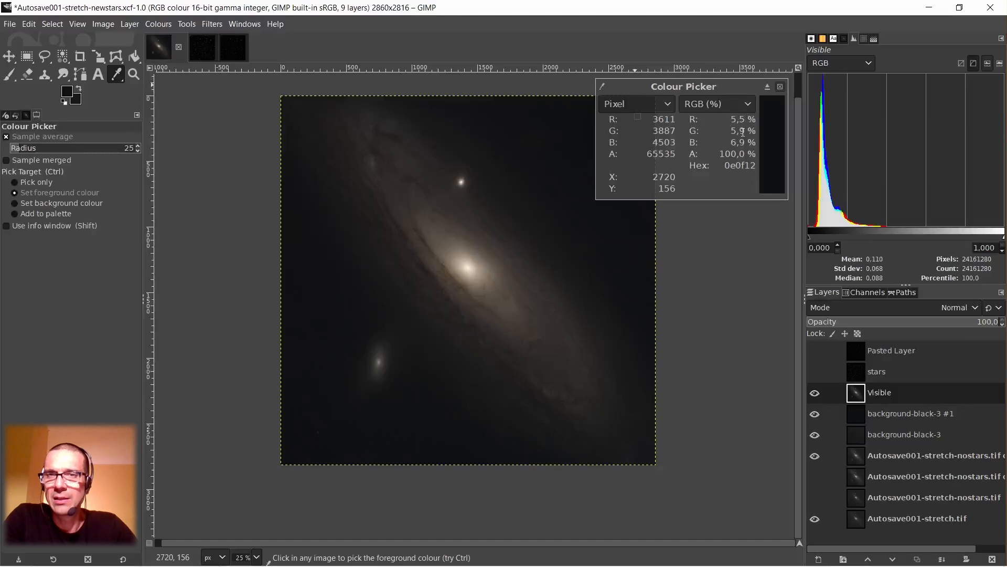
click(782, 88)
Open Levels for the Visible layer and raise the Red channel's gamma to 1.05.
right_click(577, 188)
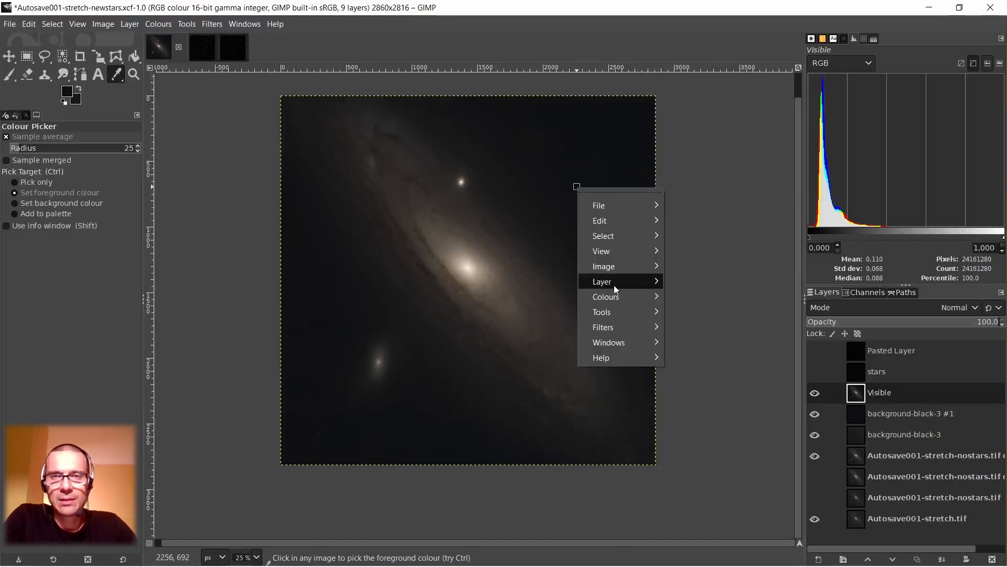
mouse_move(616, 298)
click(691, 275)
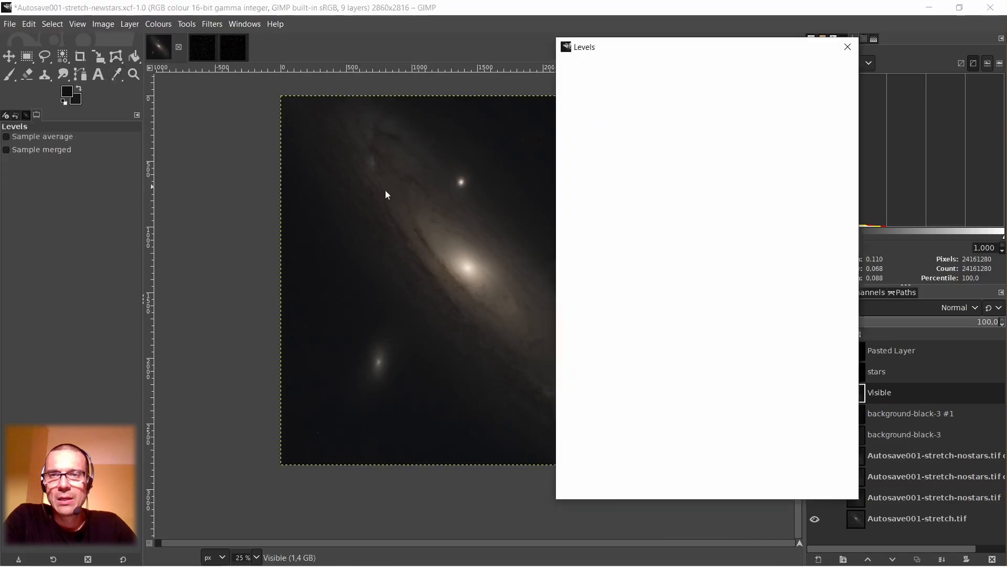
drag(674, 53, 536, 58)
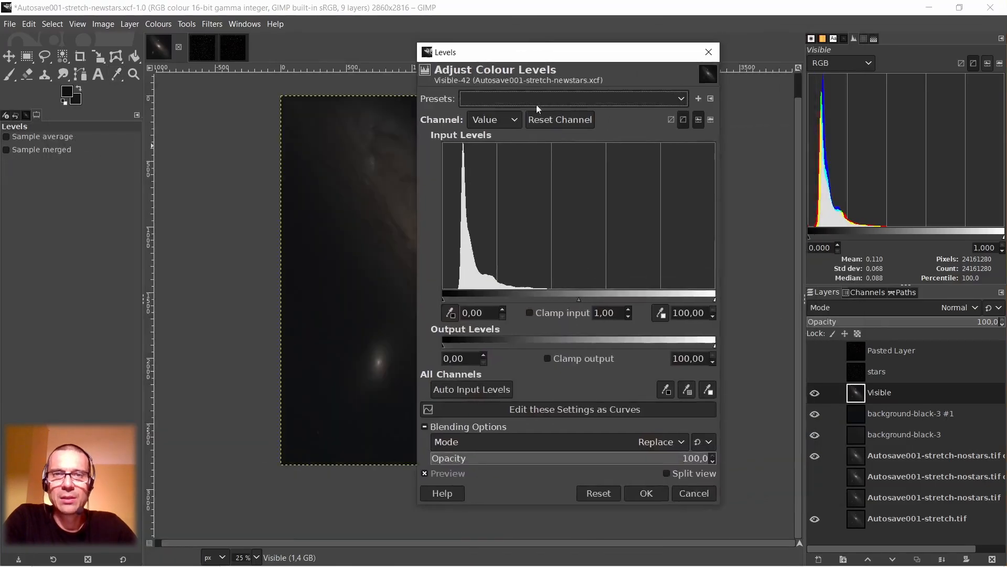
click(511, 120)
click(505, 150)
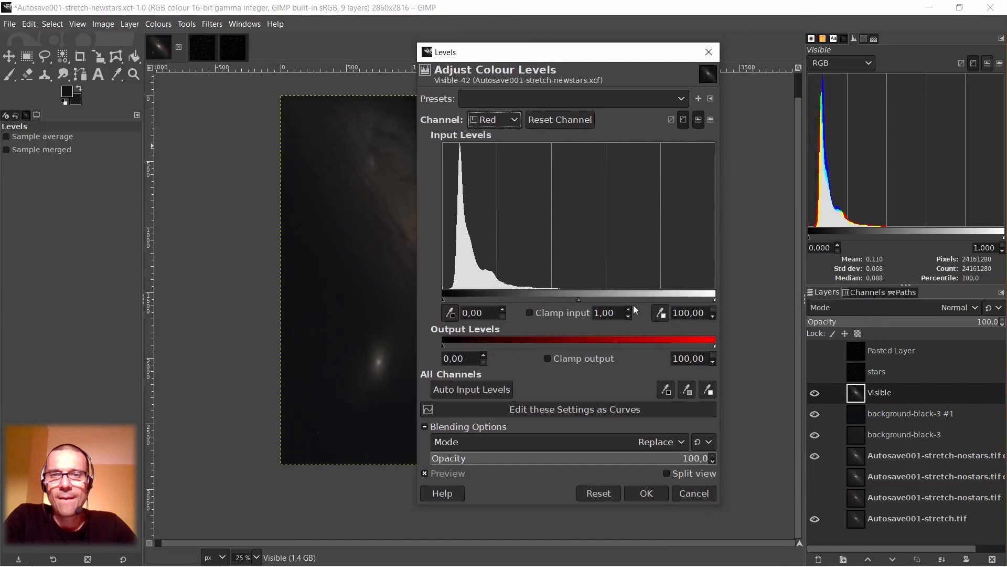
scroll(630, 312, up, 5)
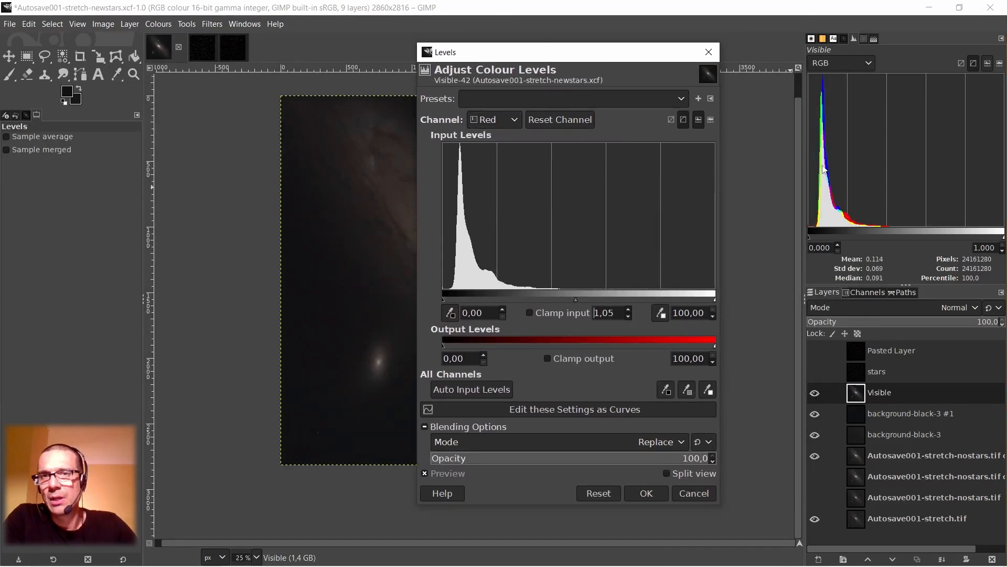
Raise the Blue channel's black input to 1.35 and apply the Levels adjustment to the Visible layer.
click(516, 120)
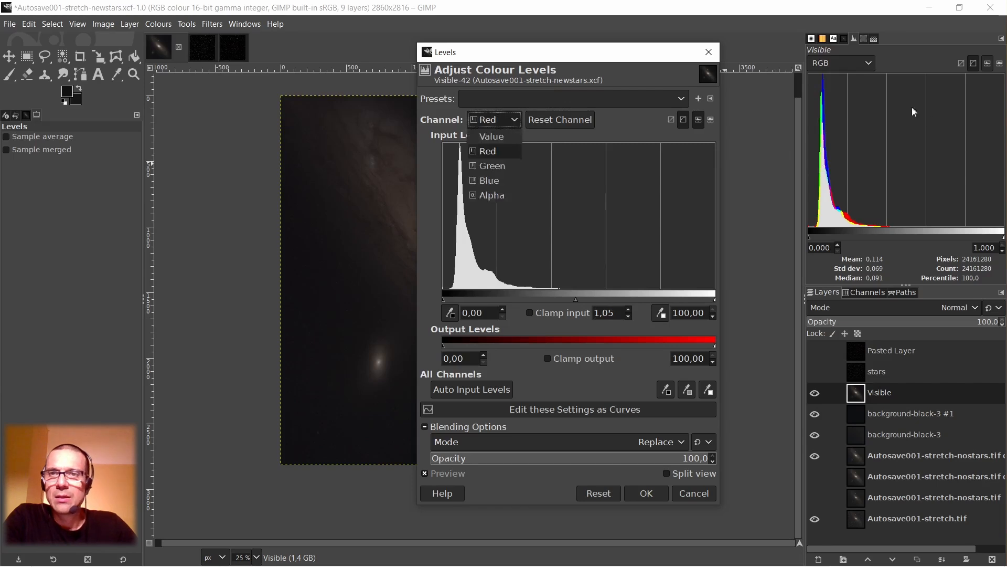
click(499, 166)
click(516, 121)
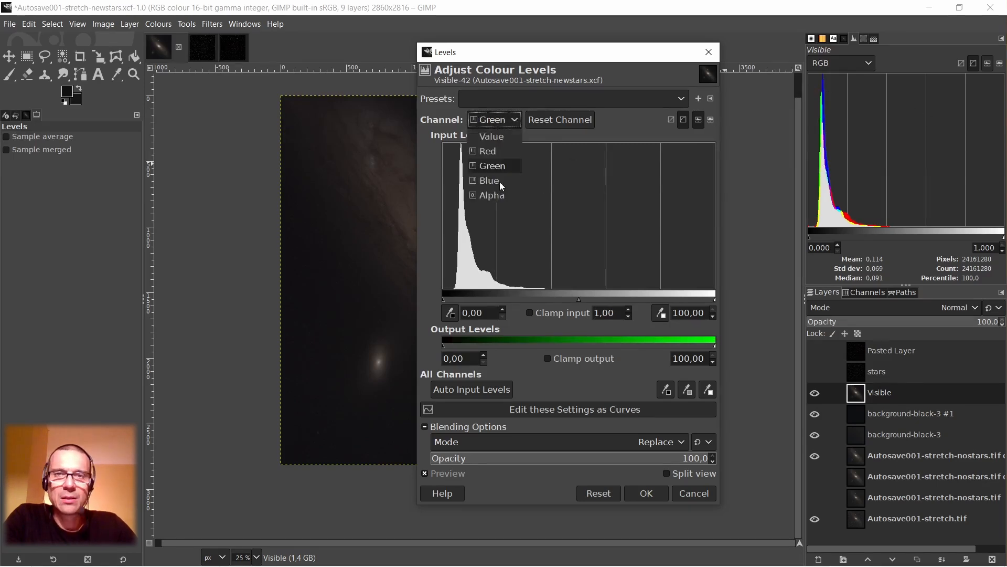
click(499, 181)
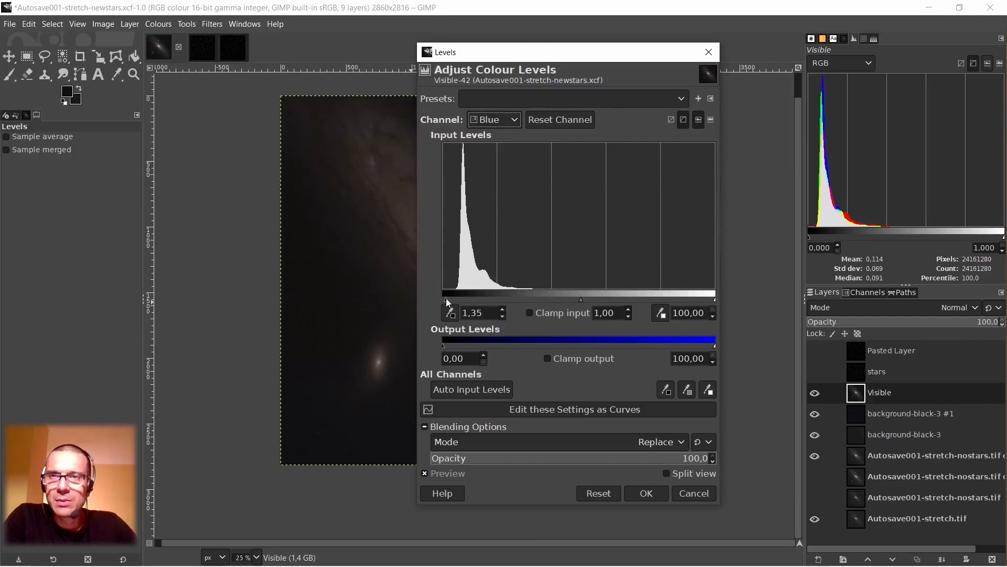
click(644, 493)
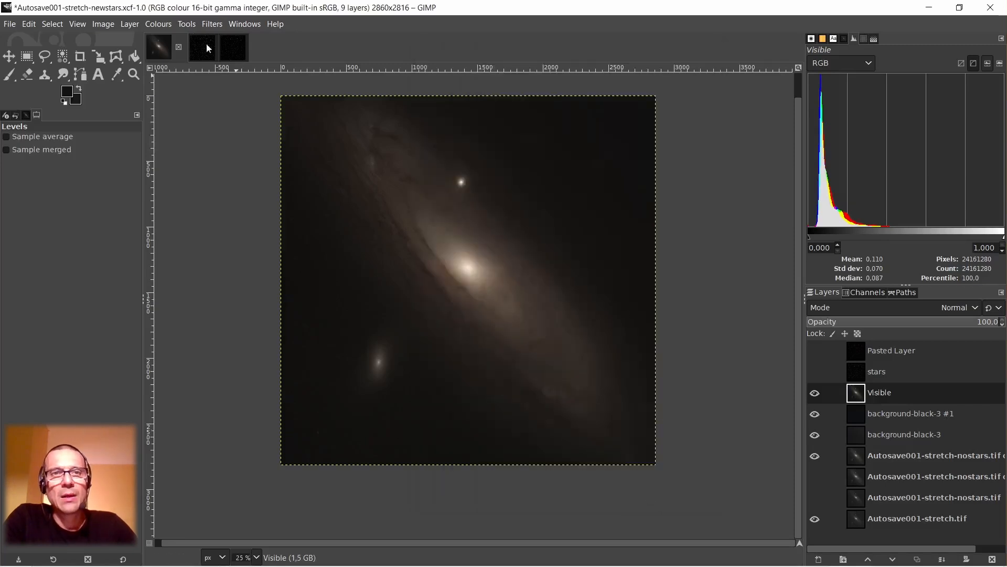
Recheck the colour-adjusted sky with the Colour Picker near the image's lower-left and upper-right corners.
click(116, 76)
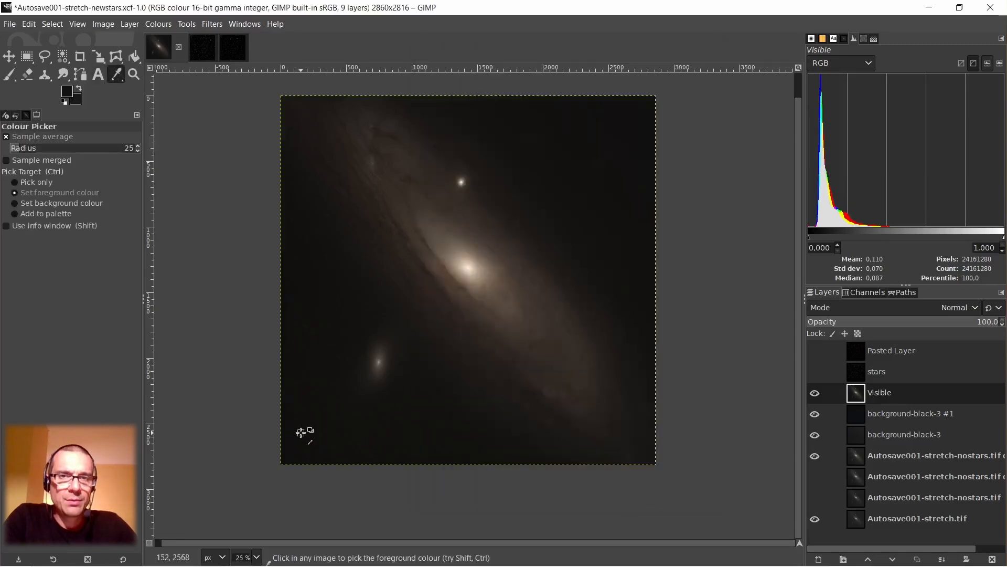
shift+click(301, 433)
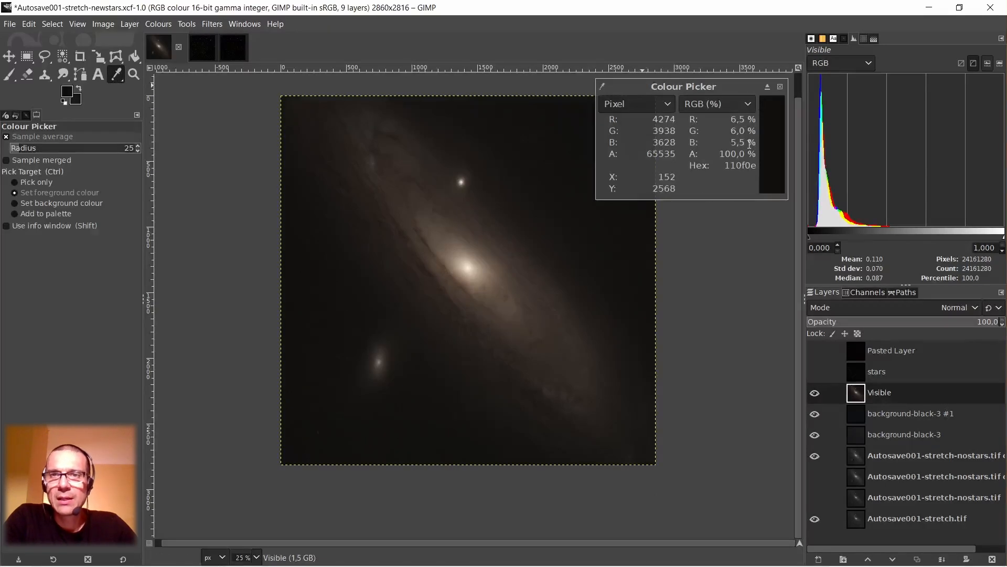
shift+click(629, 124)
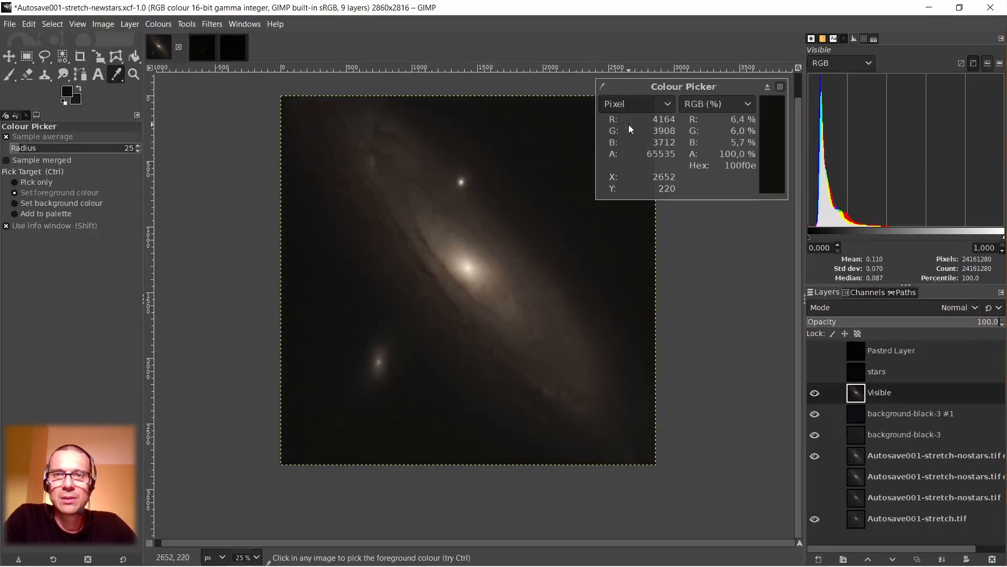
click(781, 87)
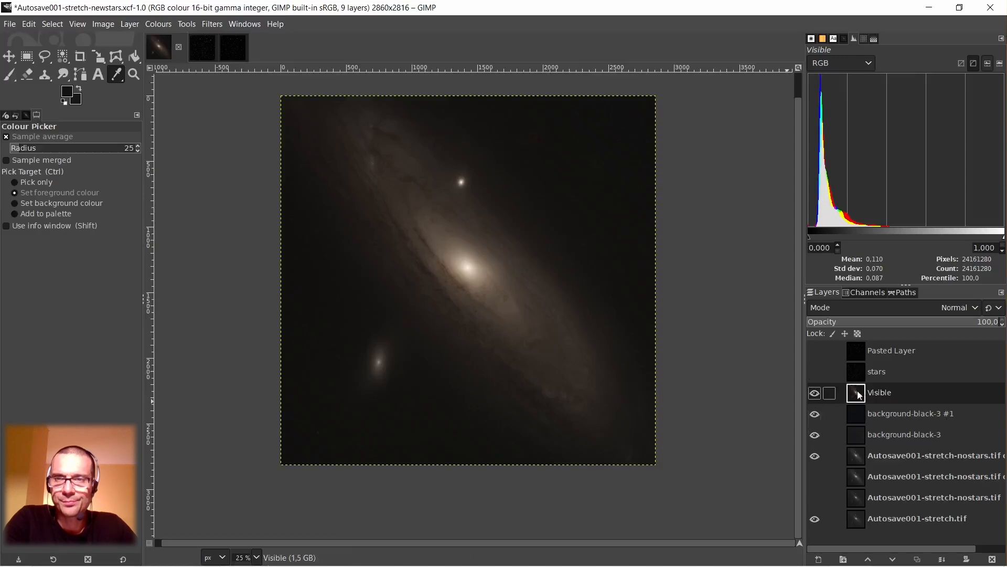
Show the Pasted Layer with the stars over the galaxy and inspect the combined image up close.
click(862, 357)
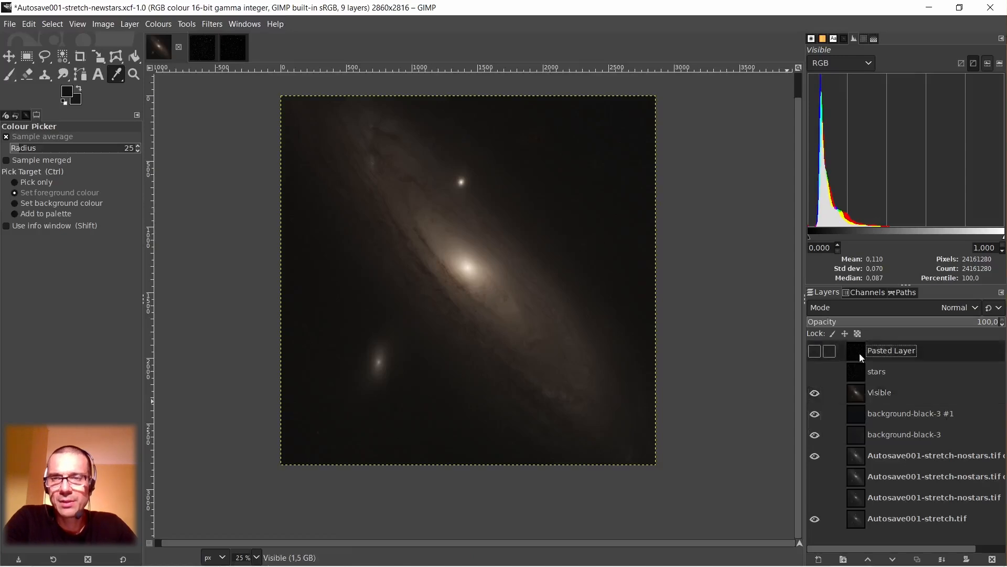
click(815, 351)
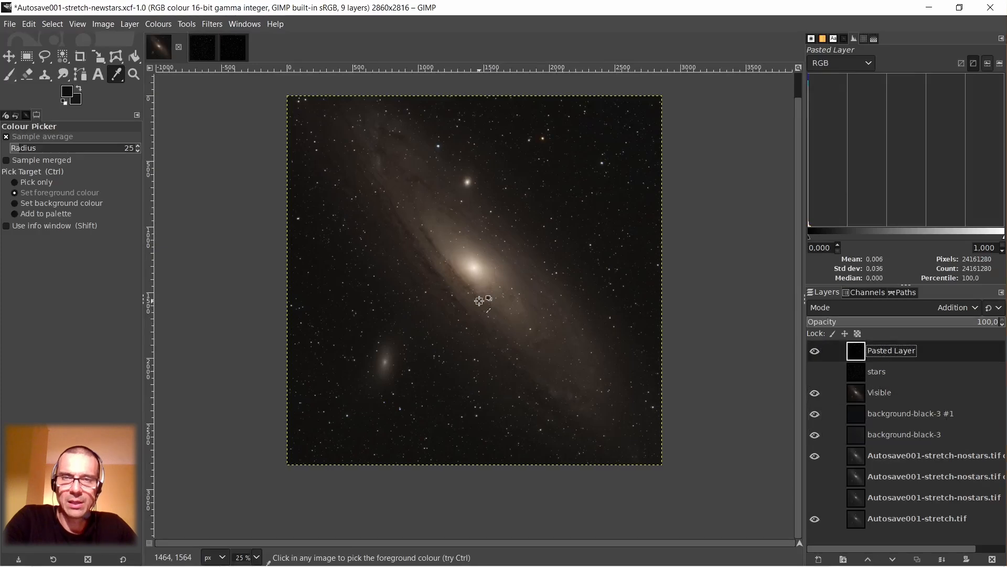
scroll(479, 301, up, 7)
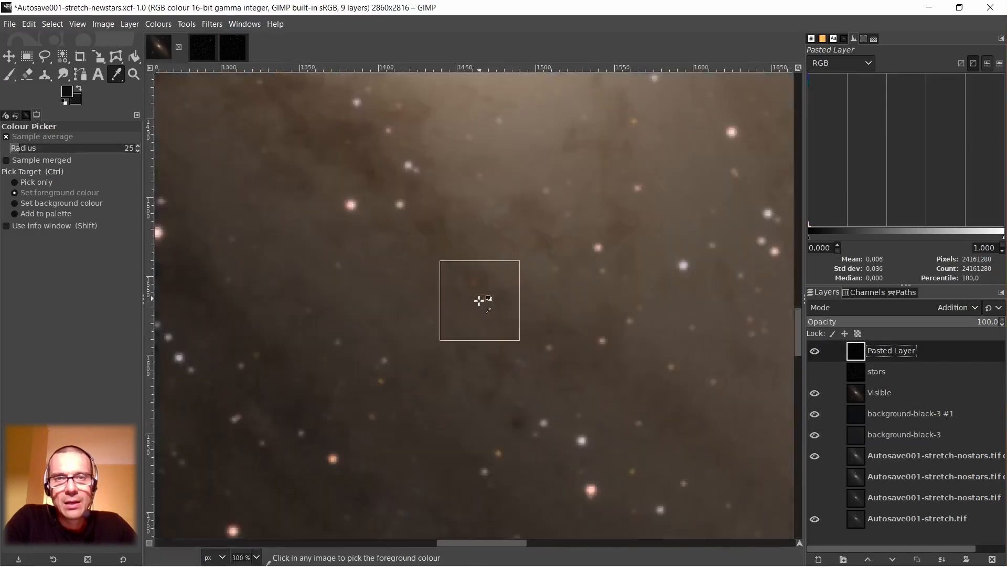
scroll(479, 300, down, 7)
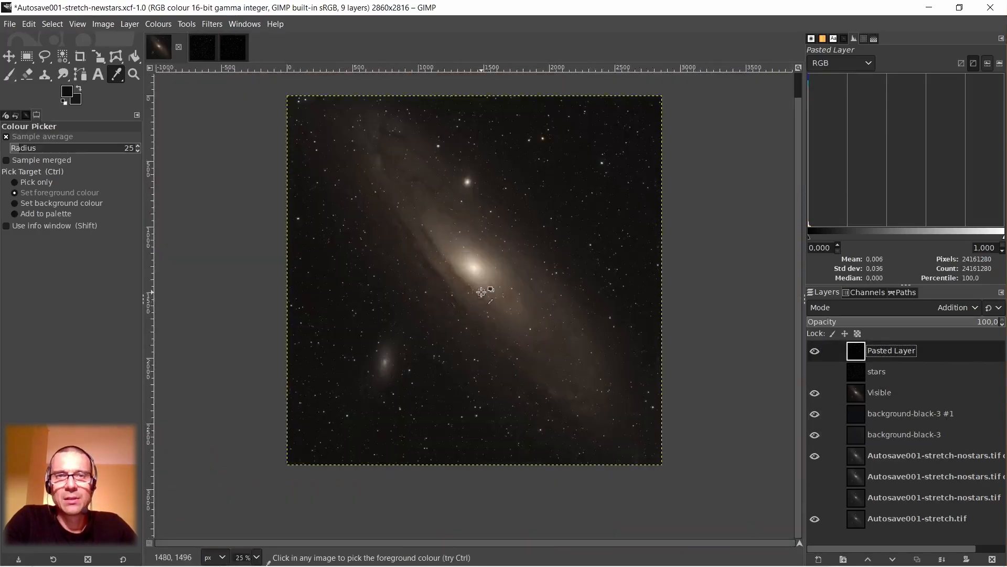
scroll(481, 291, up, 1)
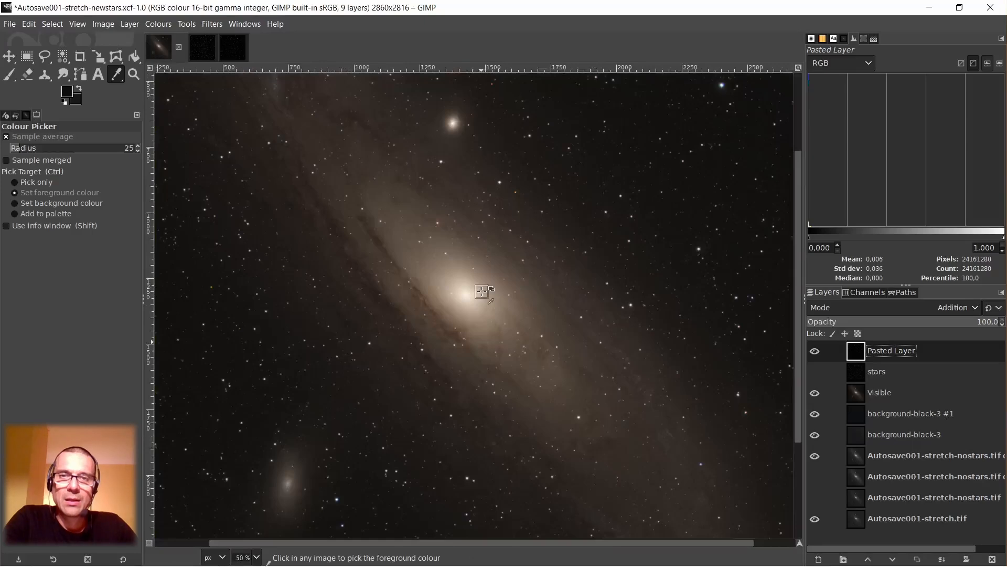
scroll(497, 227, down, 1)
scroll(689, 108, up, 5)
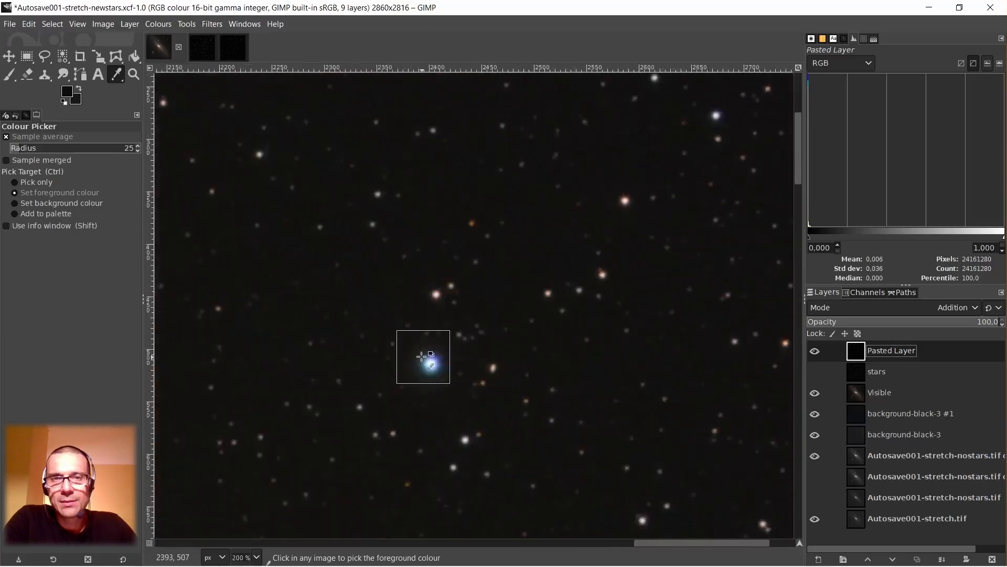
scroll(434, 354, down, 4)
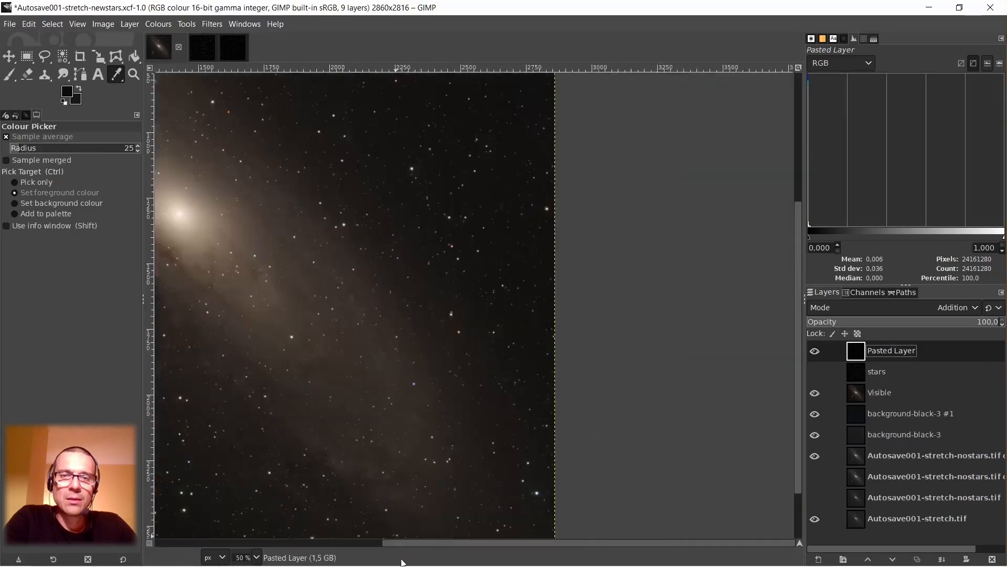
Examine the stars and background around the galaxy core, the lower-left companion galaxy and the image's upper-left corner.
drag(461, 540, 216, 536)
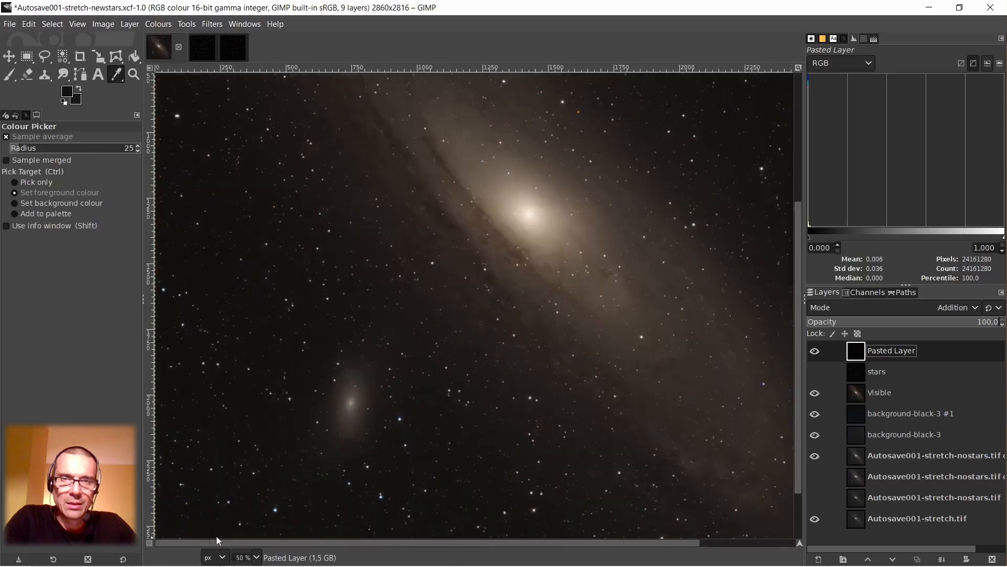
scroll(325, 320, up, 3)
scroll(330, 316, down, 5)
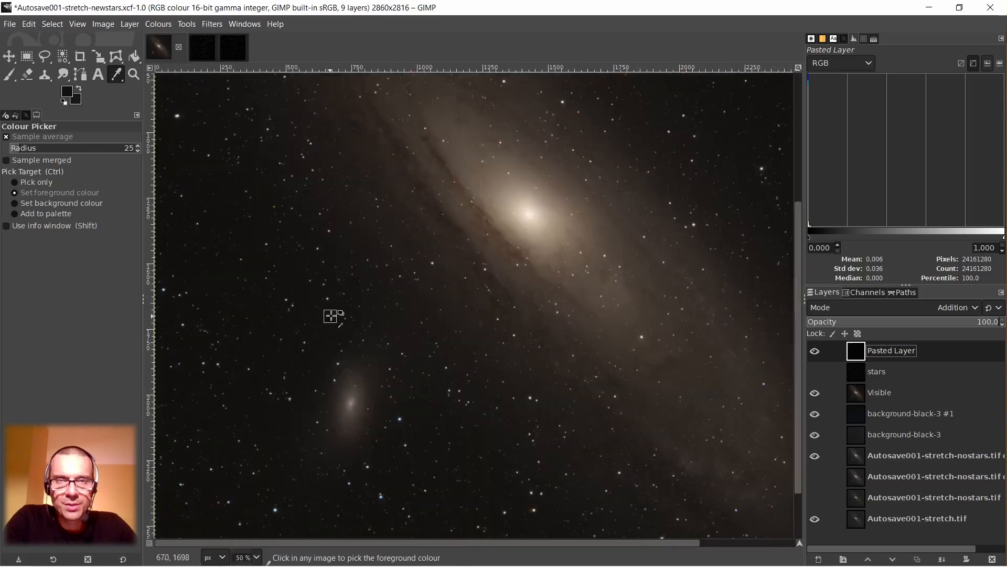
scroll(273, 126, up, 6)
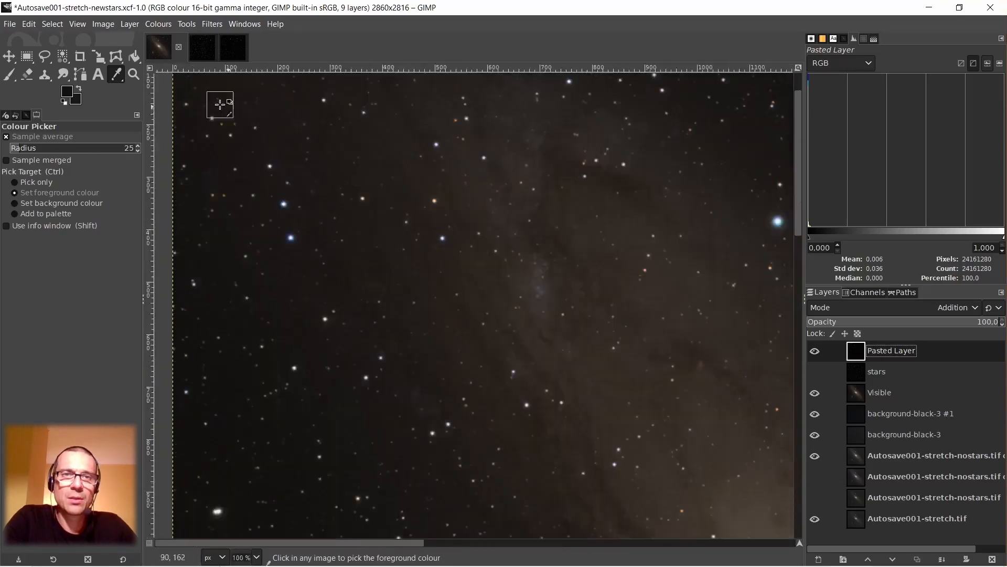
scroll(294, 222, down, 6)
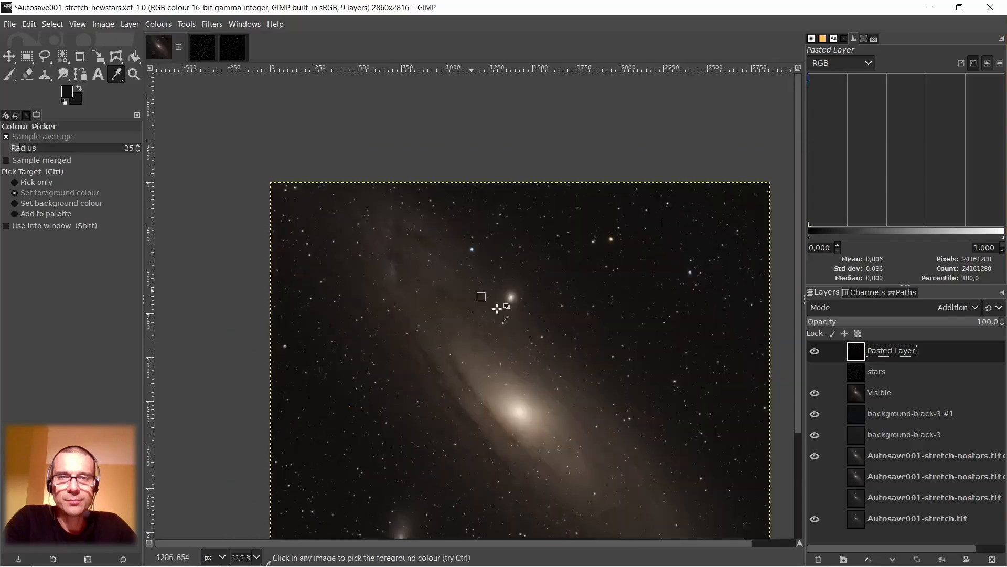
Compare the full galaxy image without and with the Pasted Layer's stars, leaving that layer shown.
scroll(532, 326, down, 1)
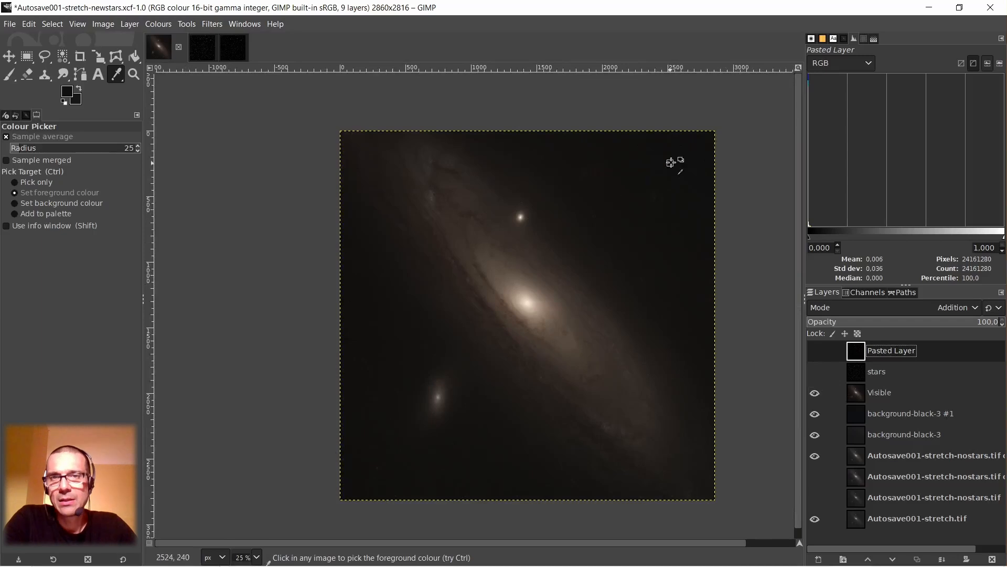
click(816, 351)
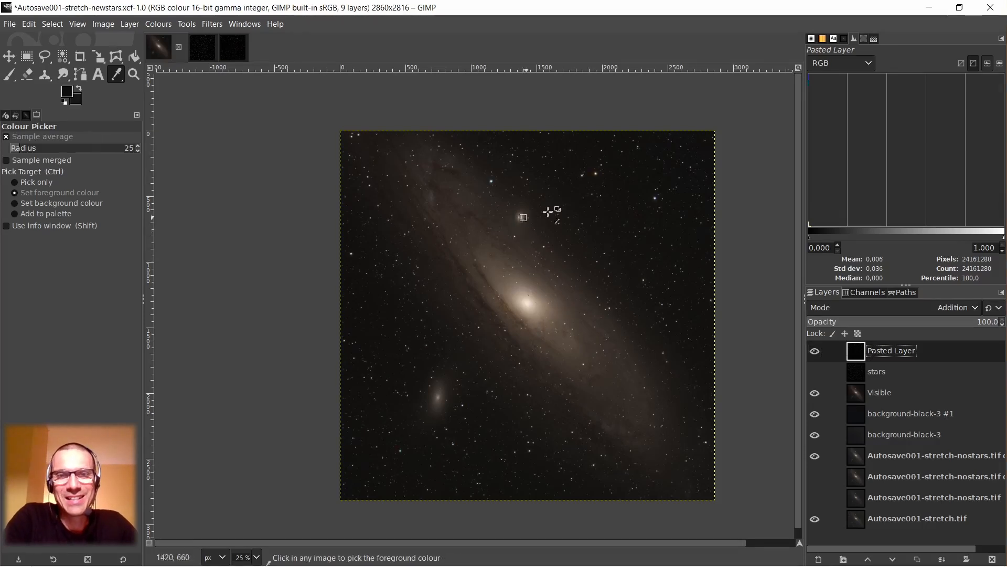
scroll(603, 245, up, 2)
scroll(603, 245, down, 2)
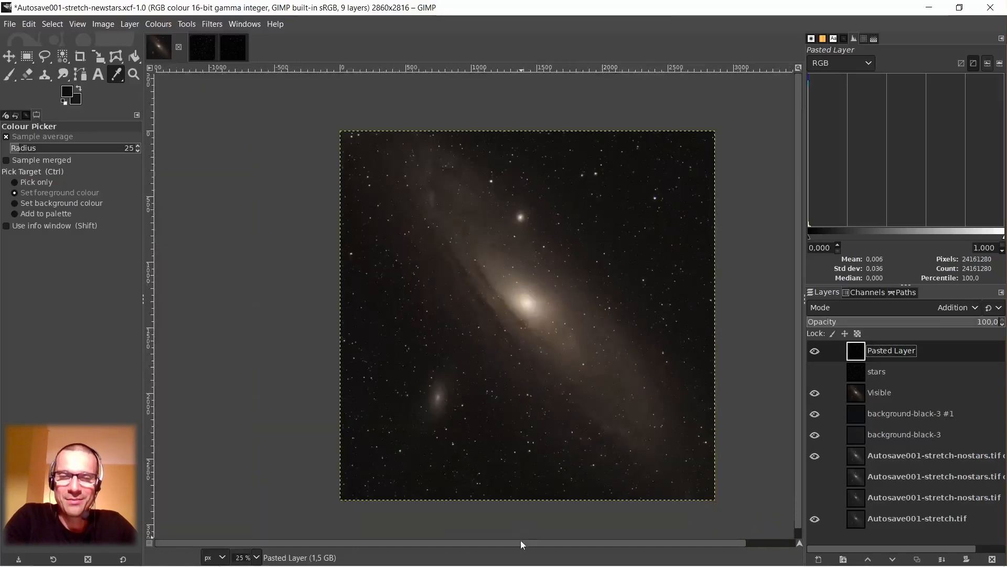
Review the whole combined image and examine the galaxy core and the coloured stars in the upper-right sky up close.
drag(520, 542, 559, 542)
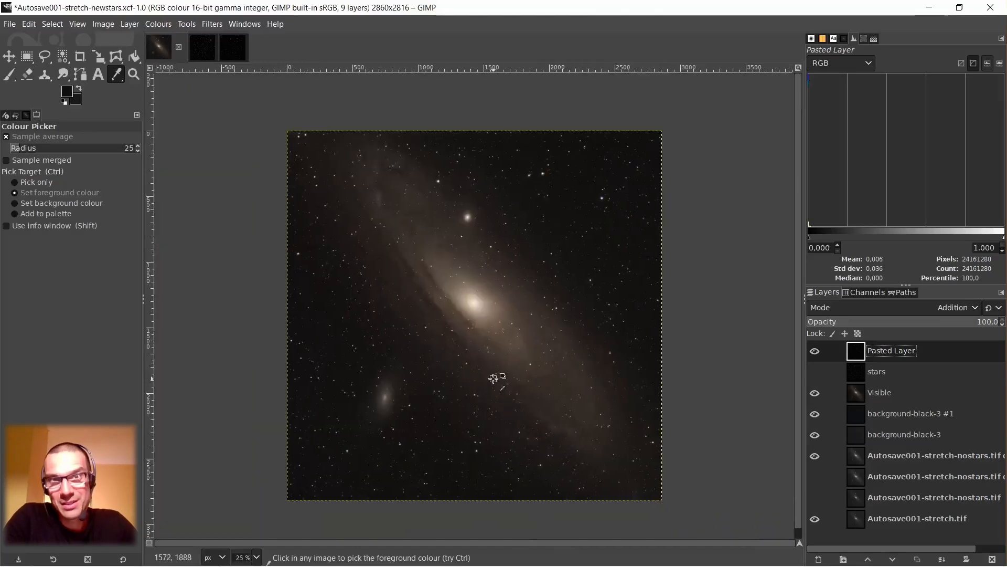
scroll(551, 377, down, 1)
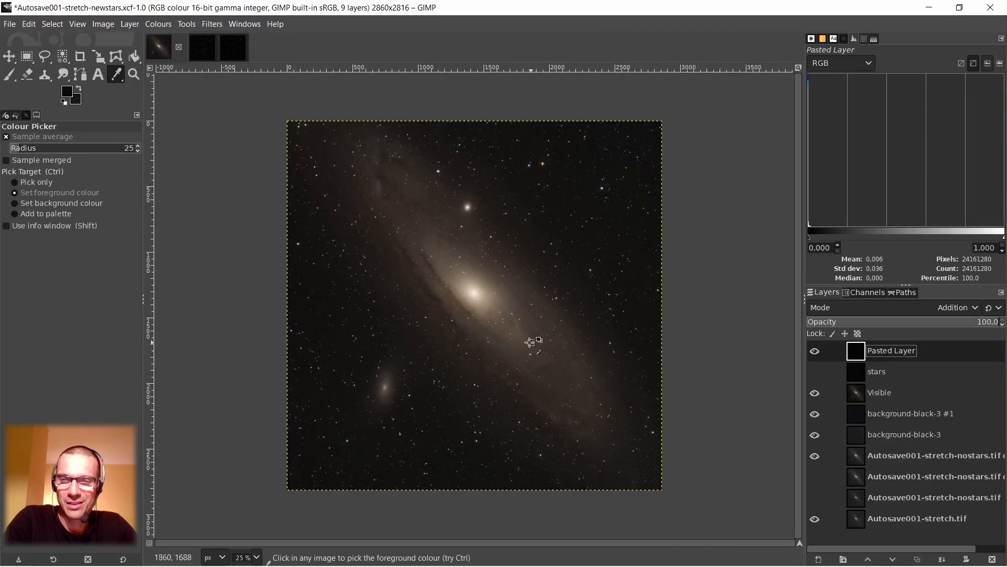
scroll(478, 292, up, 2)
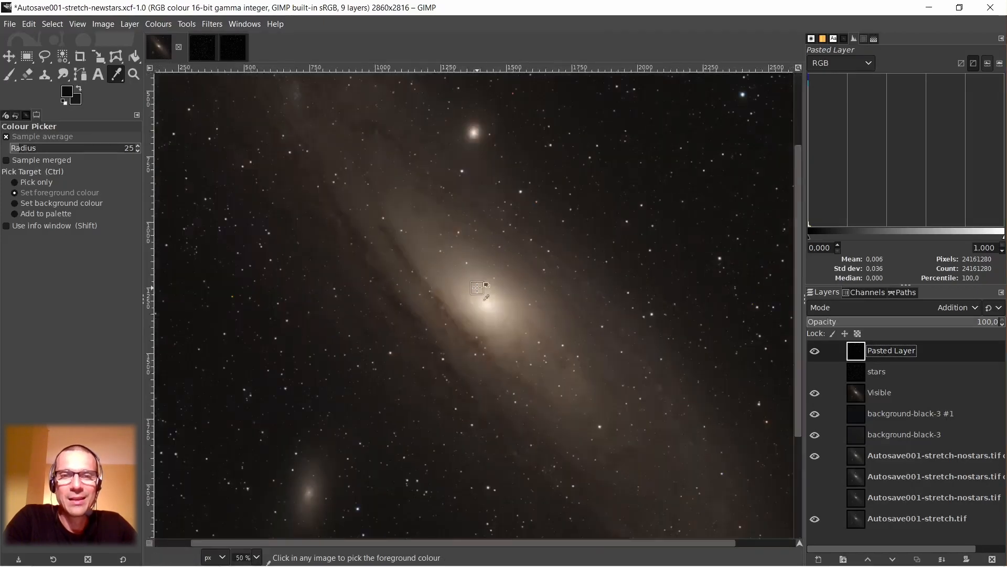
scroll(477, 287, down, 2)
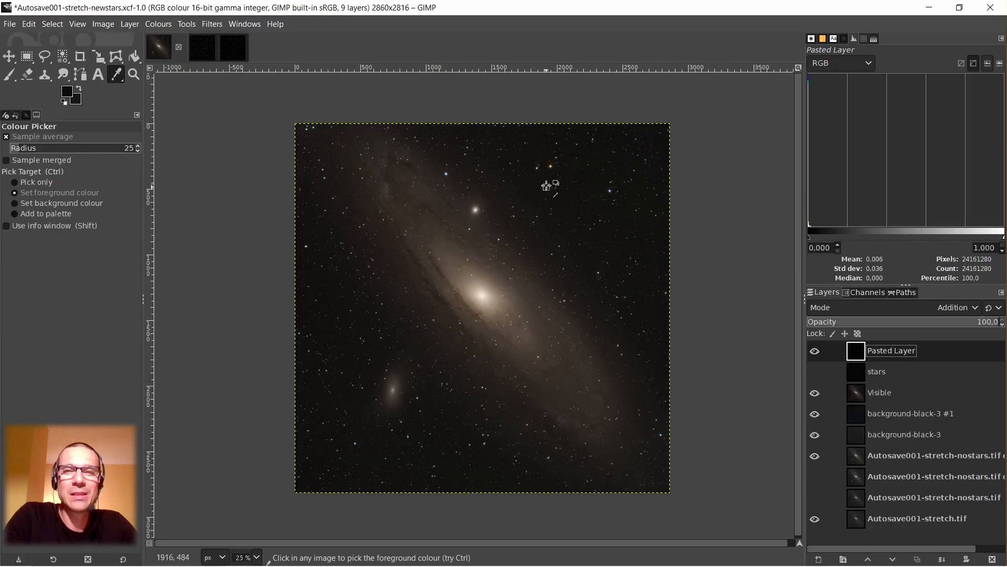
scroll(538, 168, up, 4)
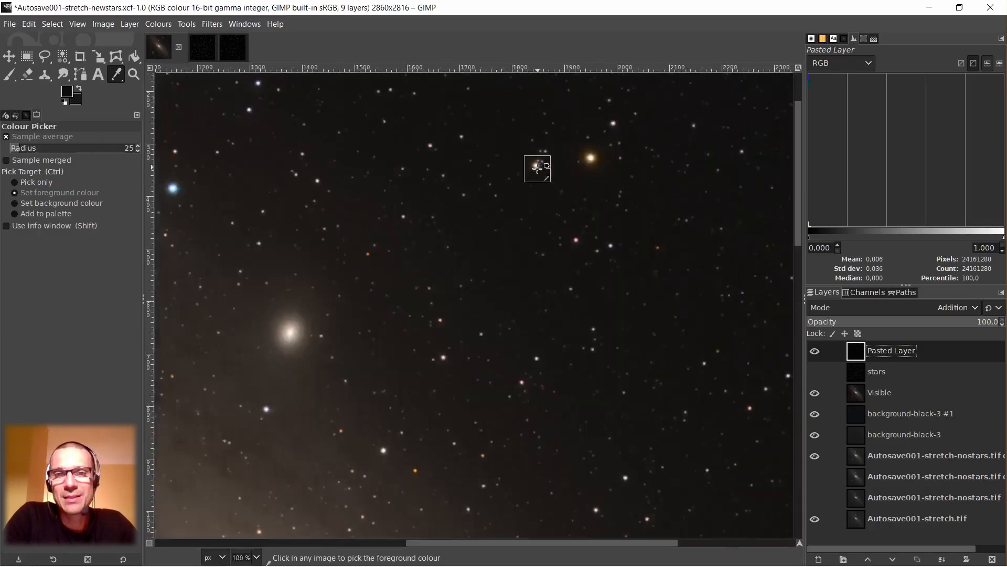
scroll(538, 168, down, 4)
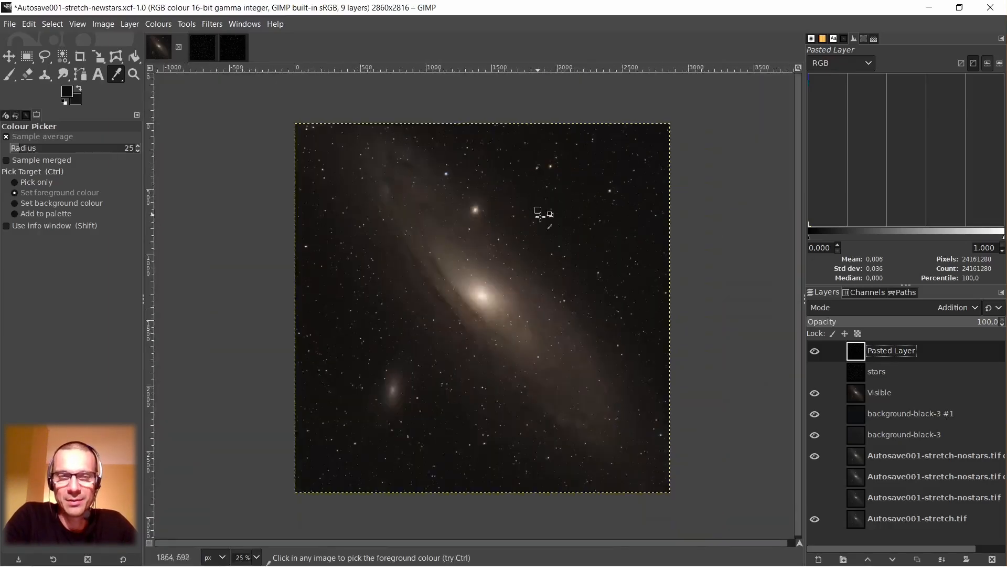